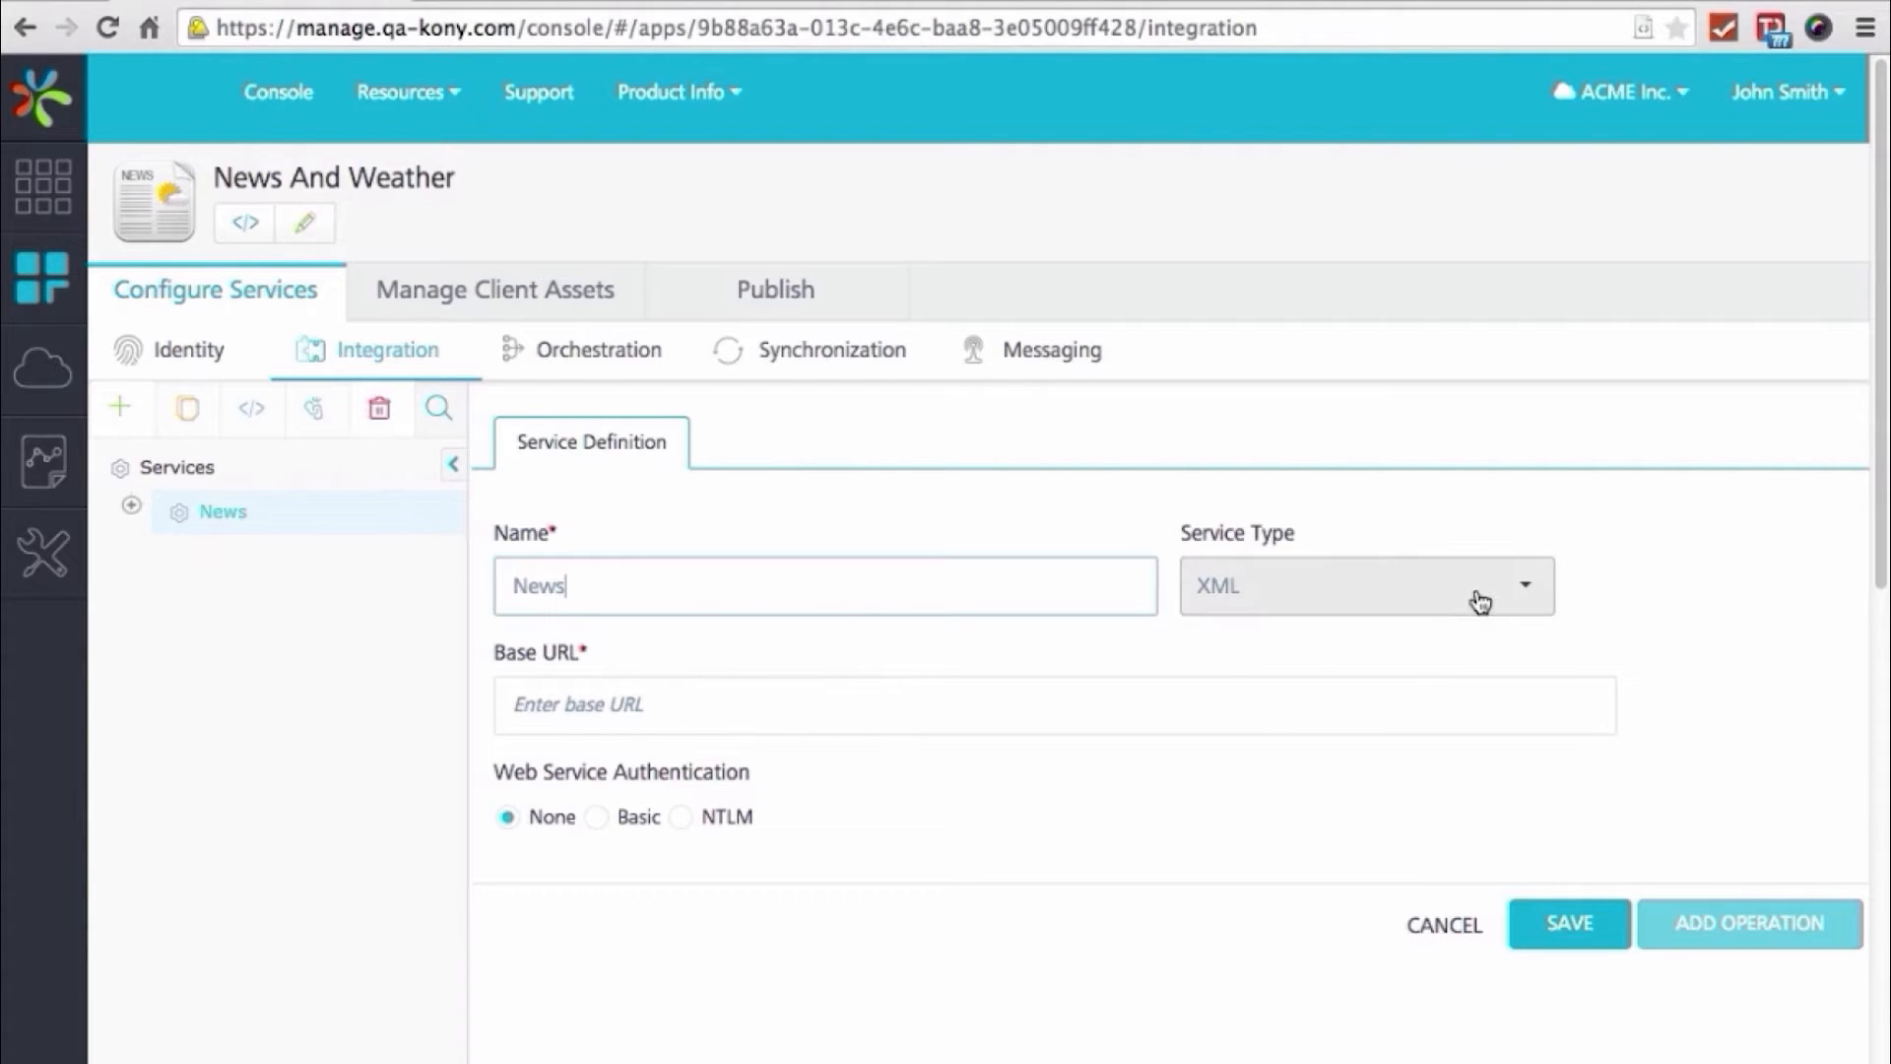
click(734, 715)
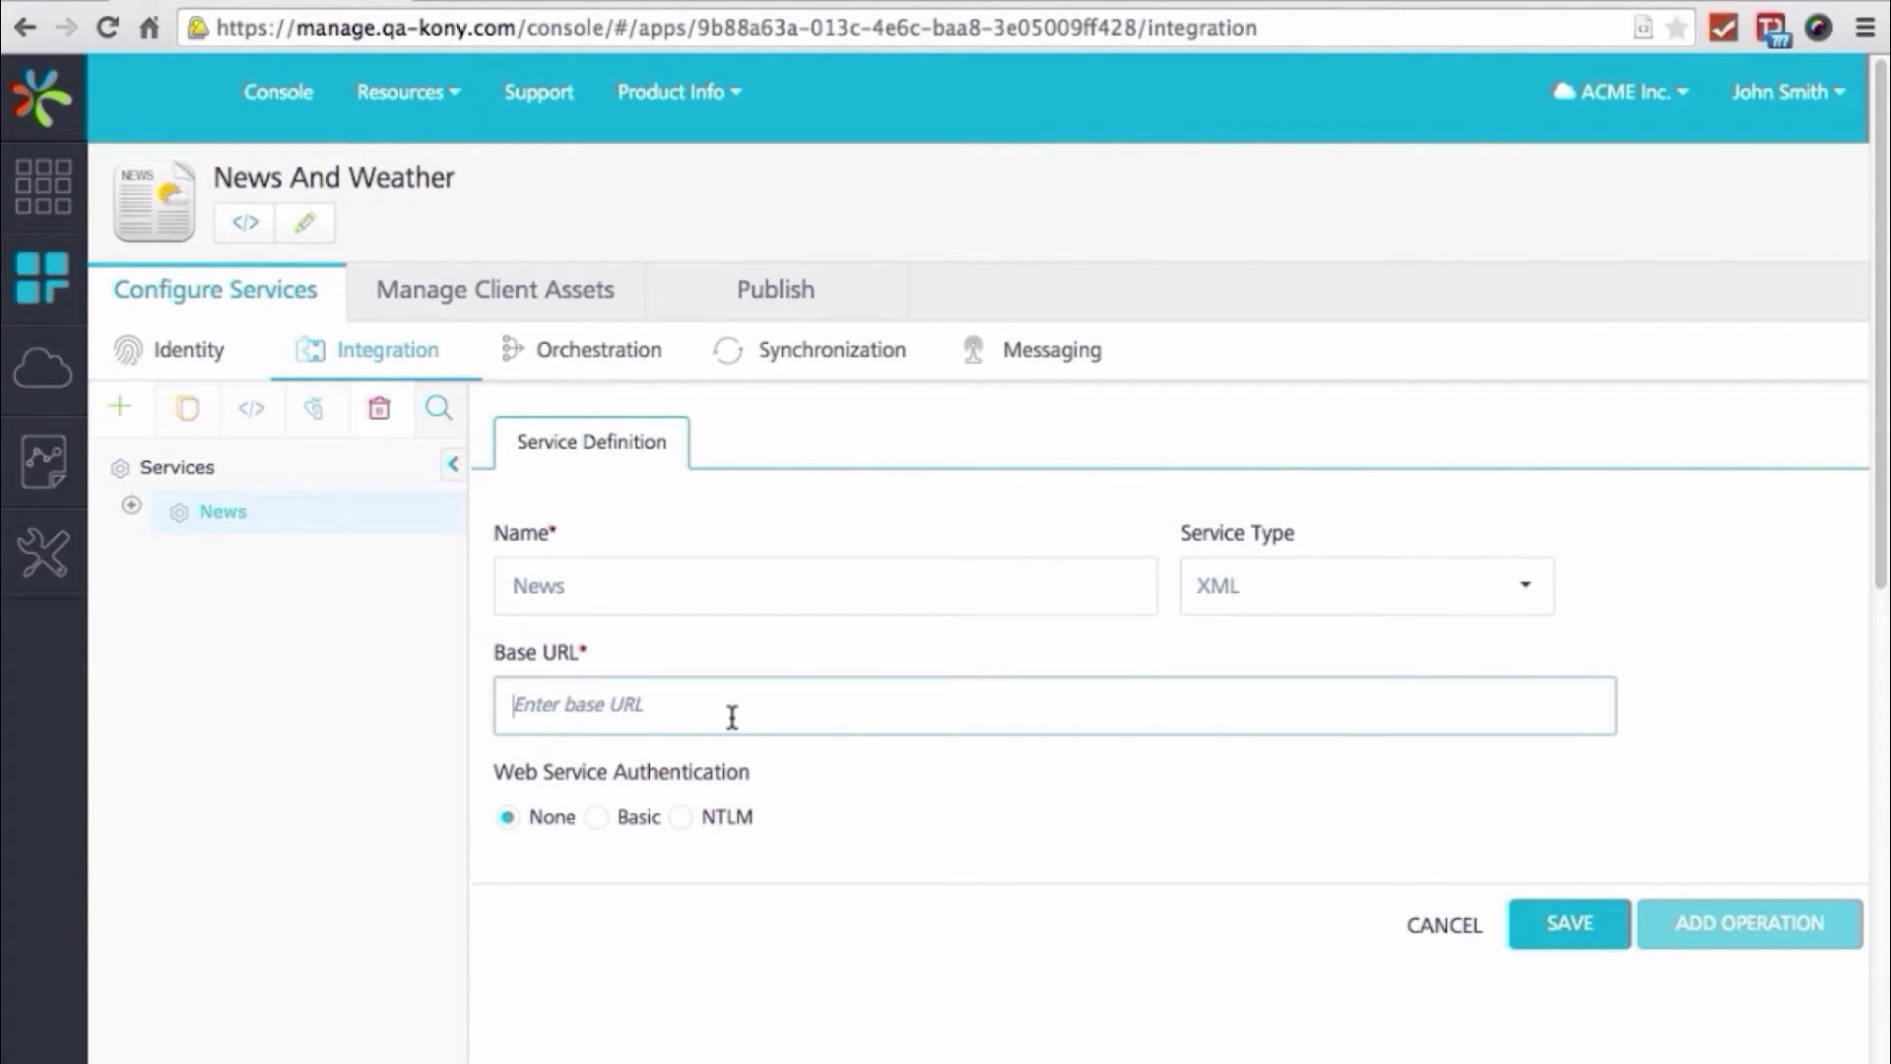
text(https://news.google.com)
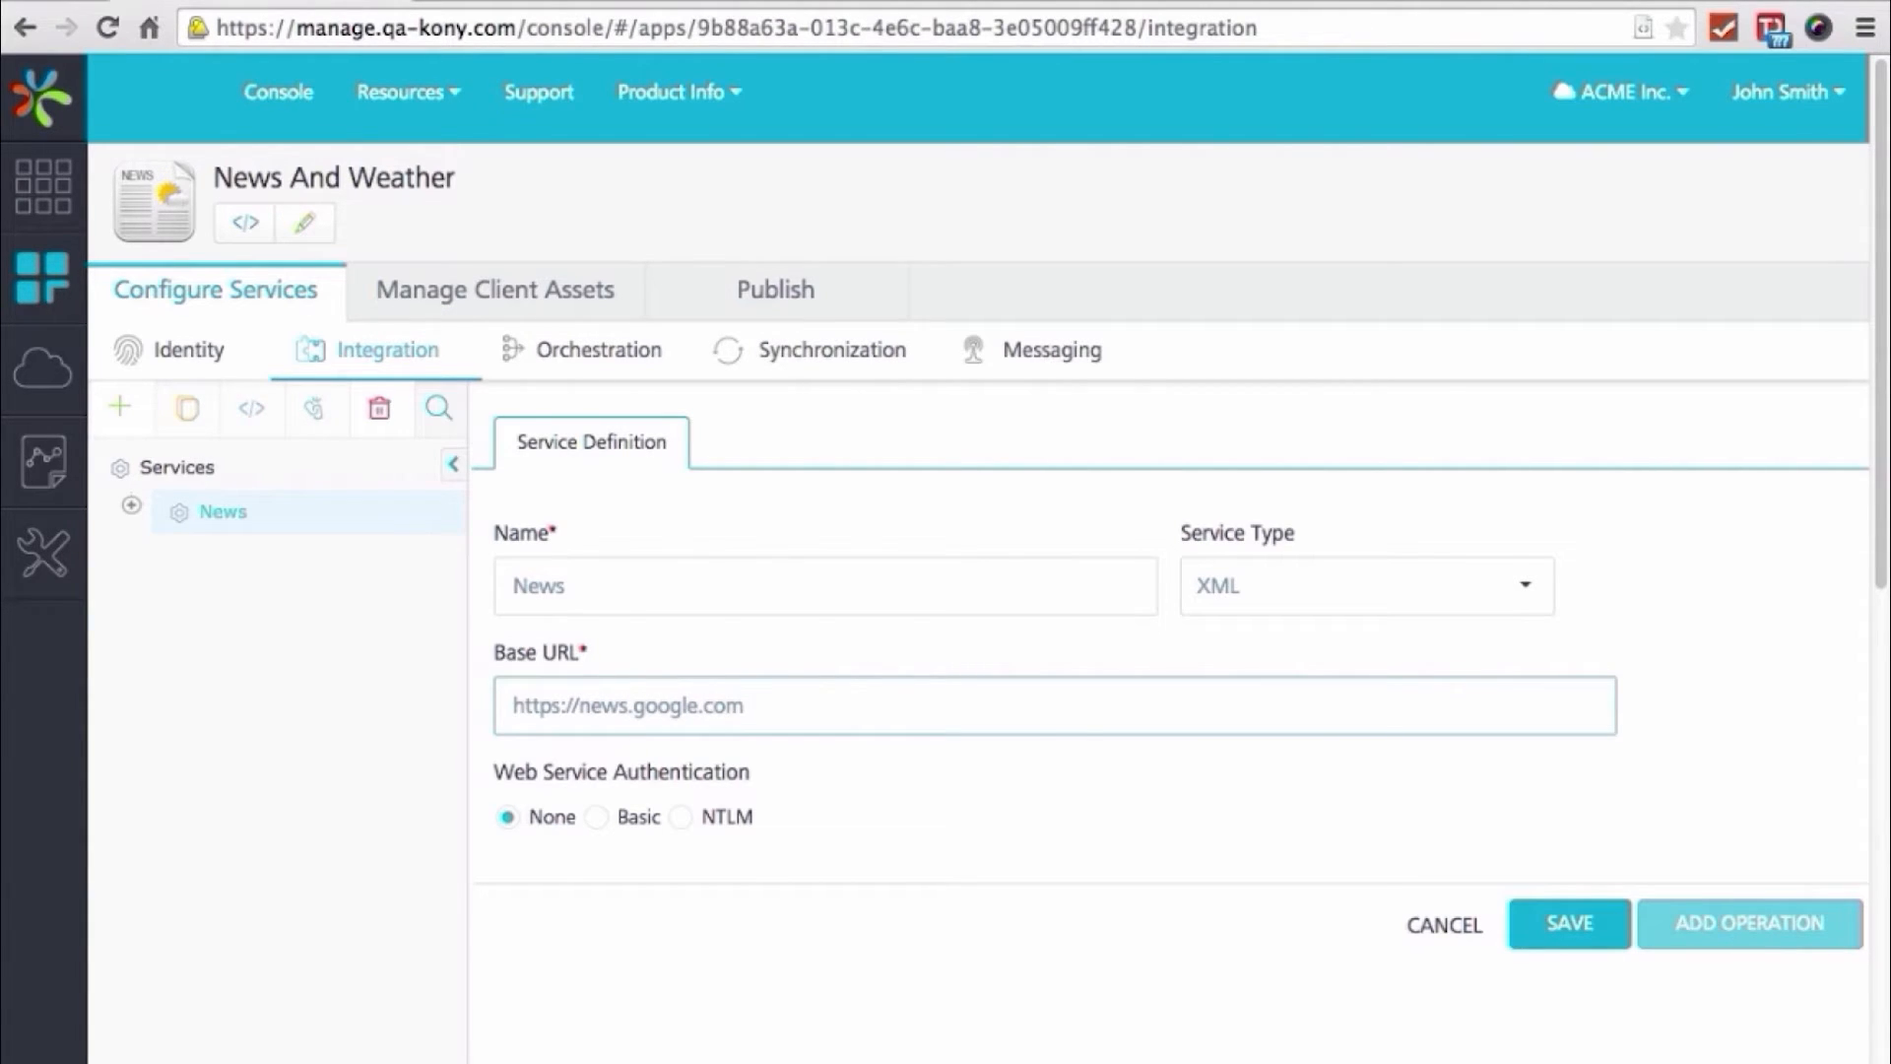
text(/news/section?)
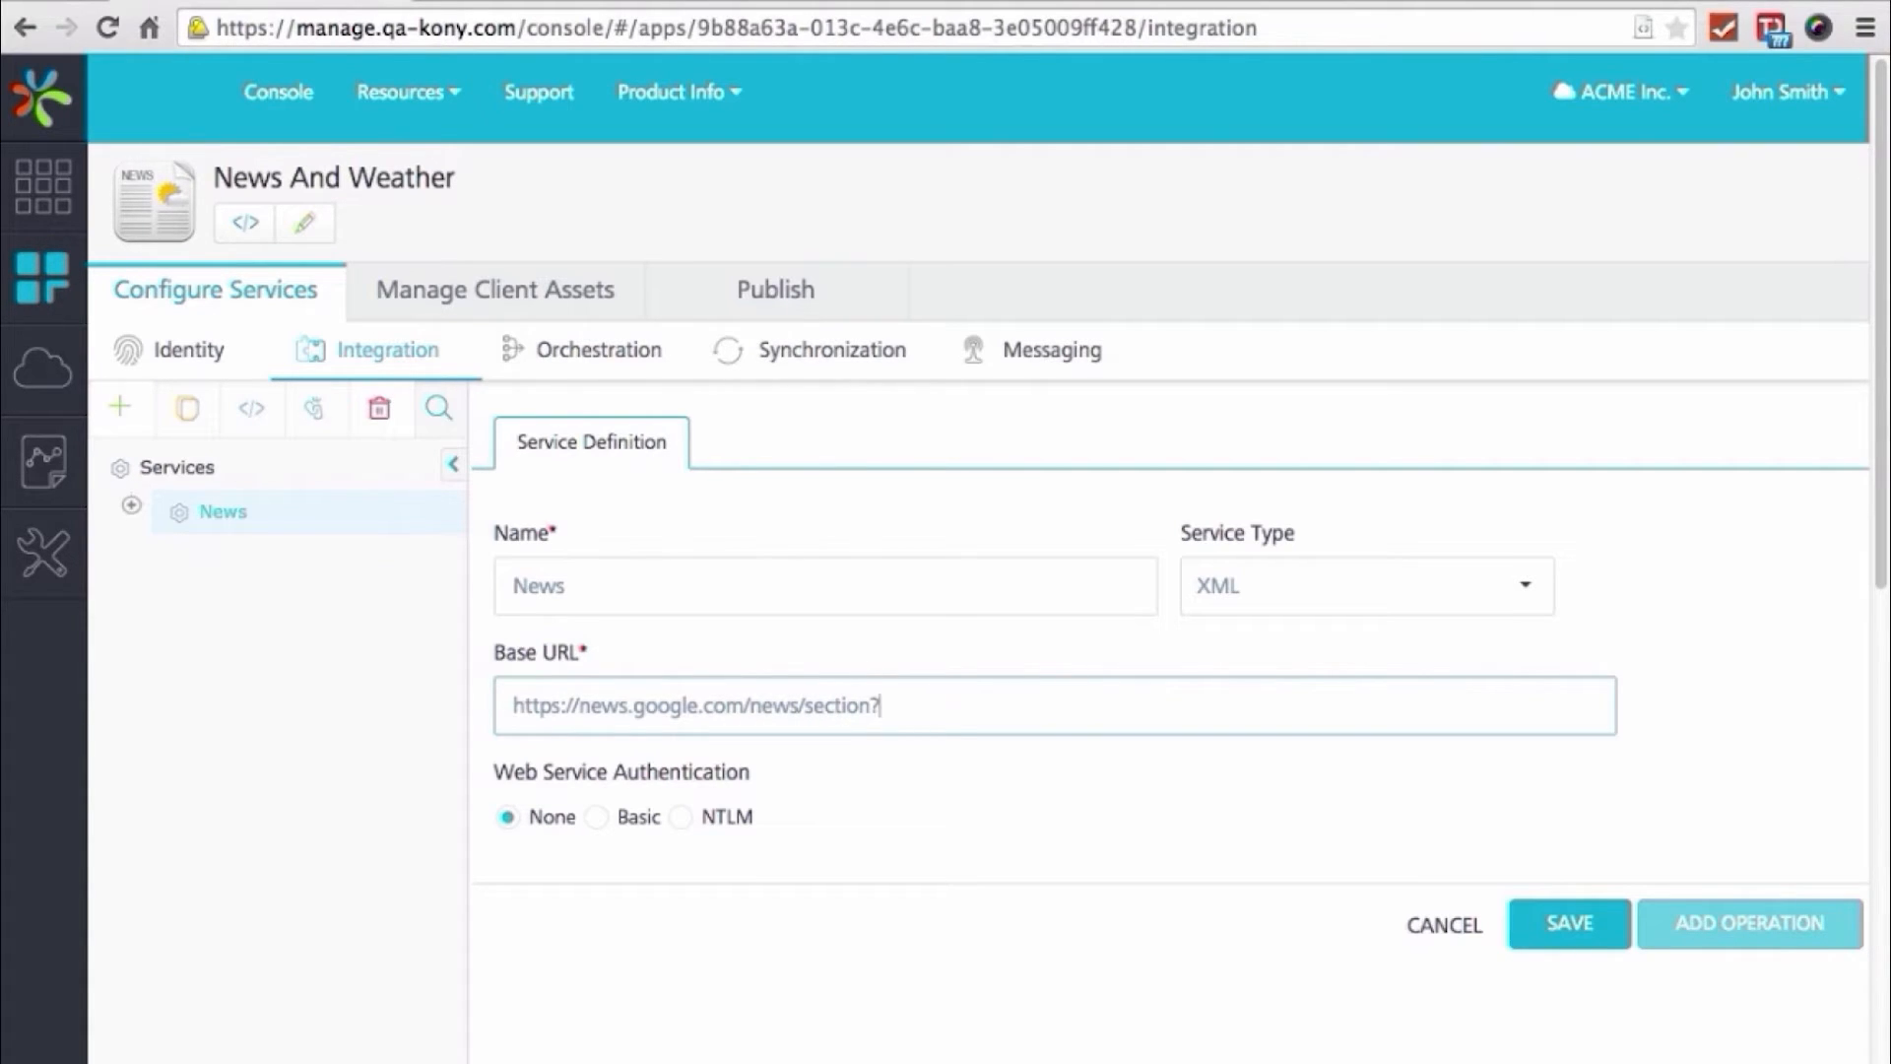
text(output=rss&)
click(1540, 936)
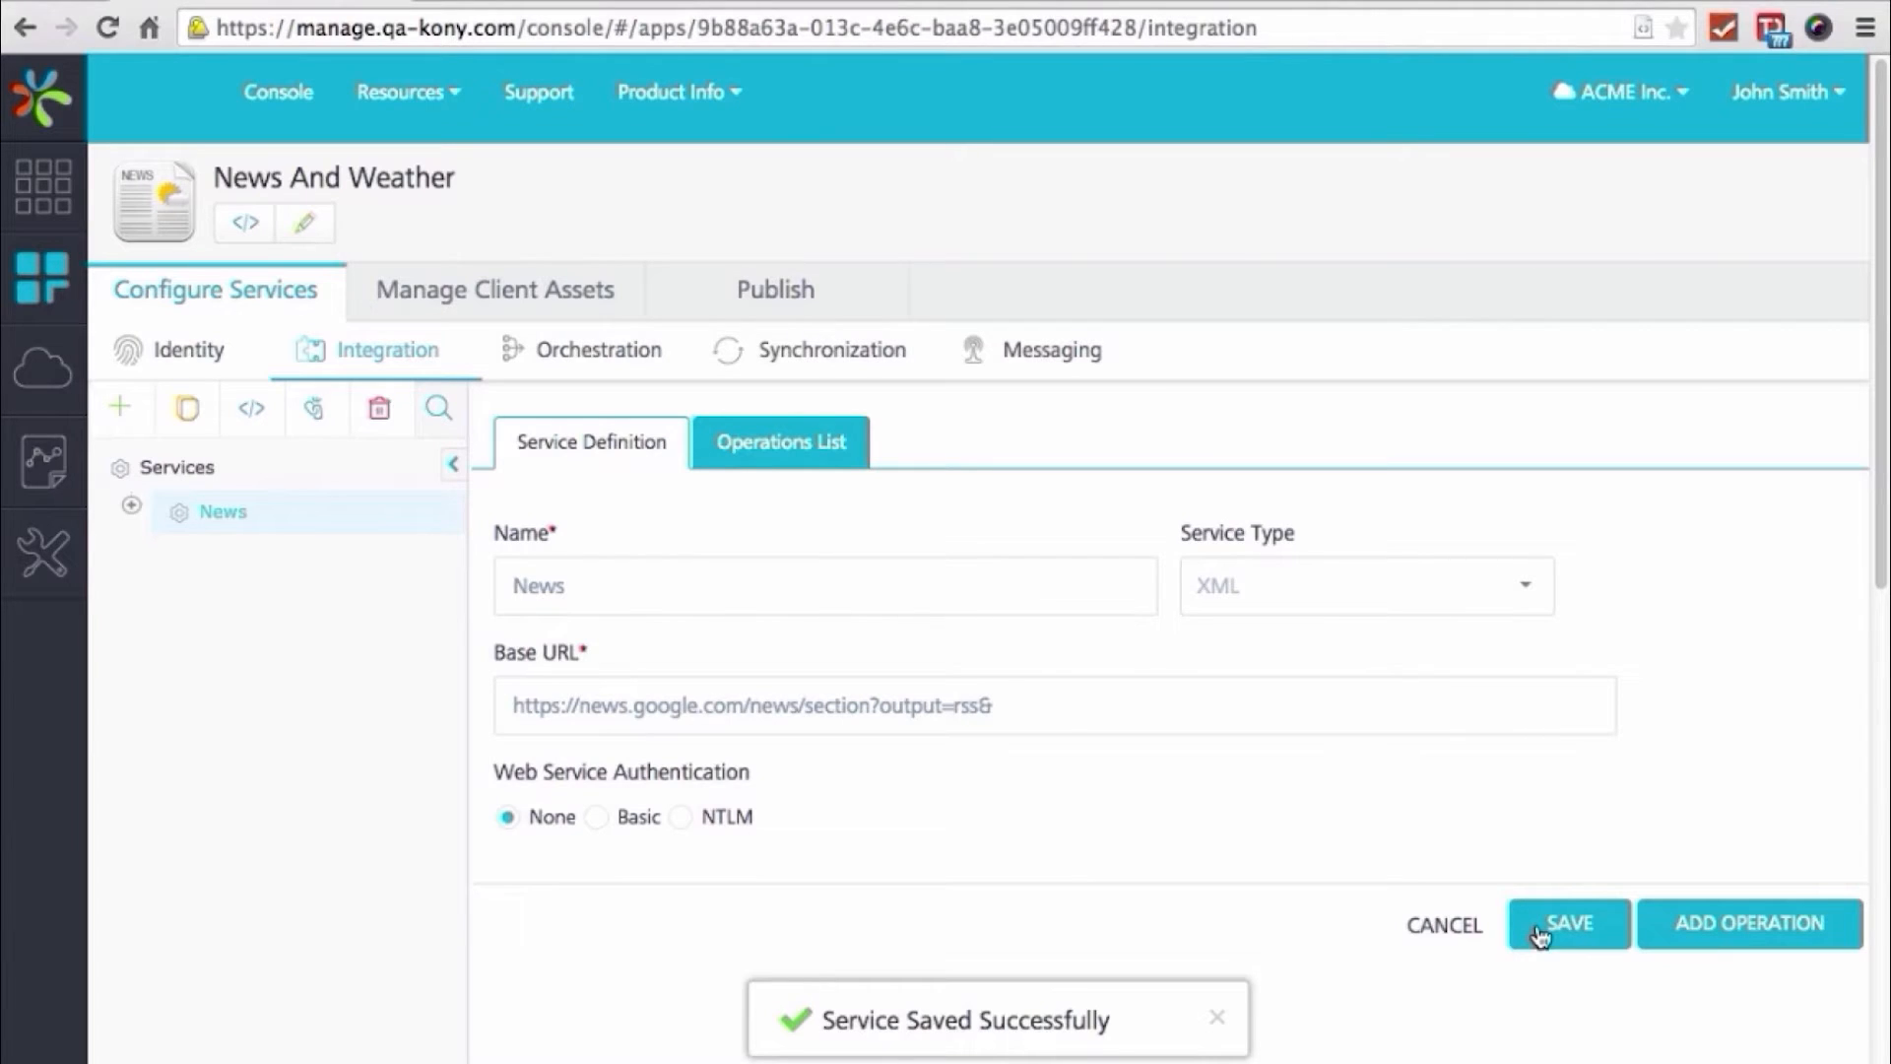
Add an operation to the News service and name it GetNewsForCategory
scroll(1371, 878, down, 1)
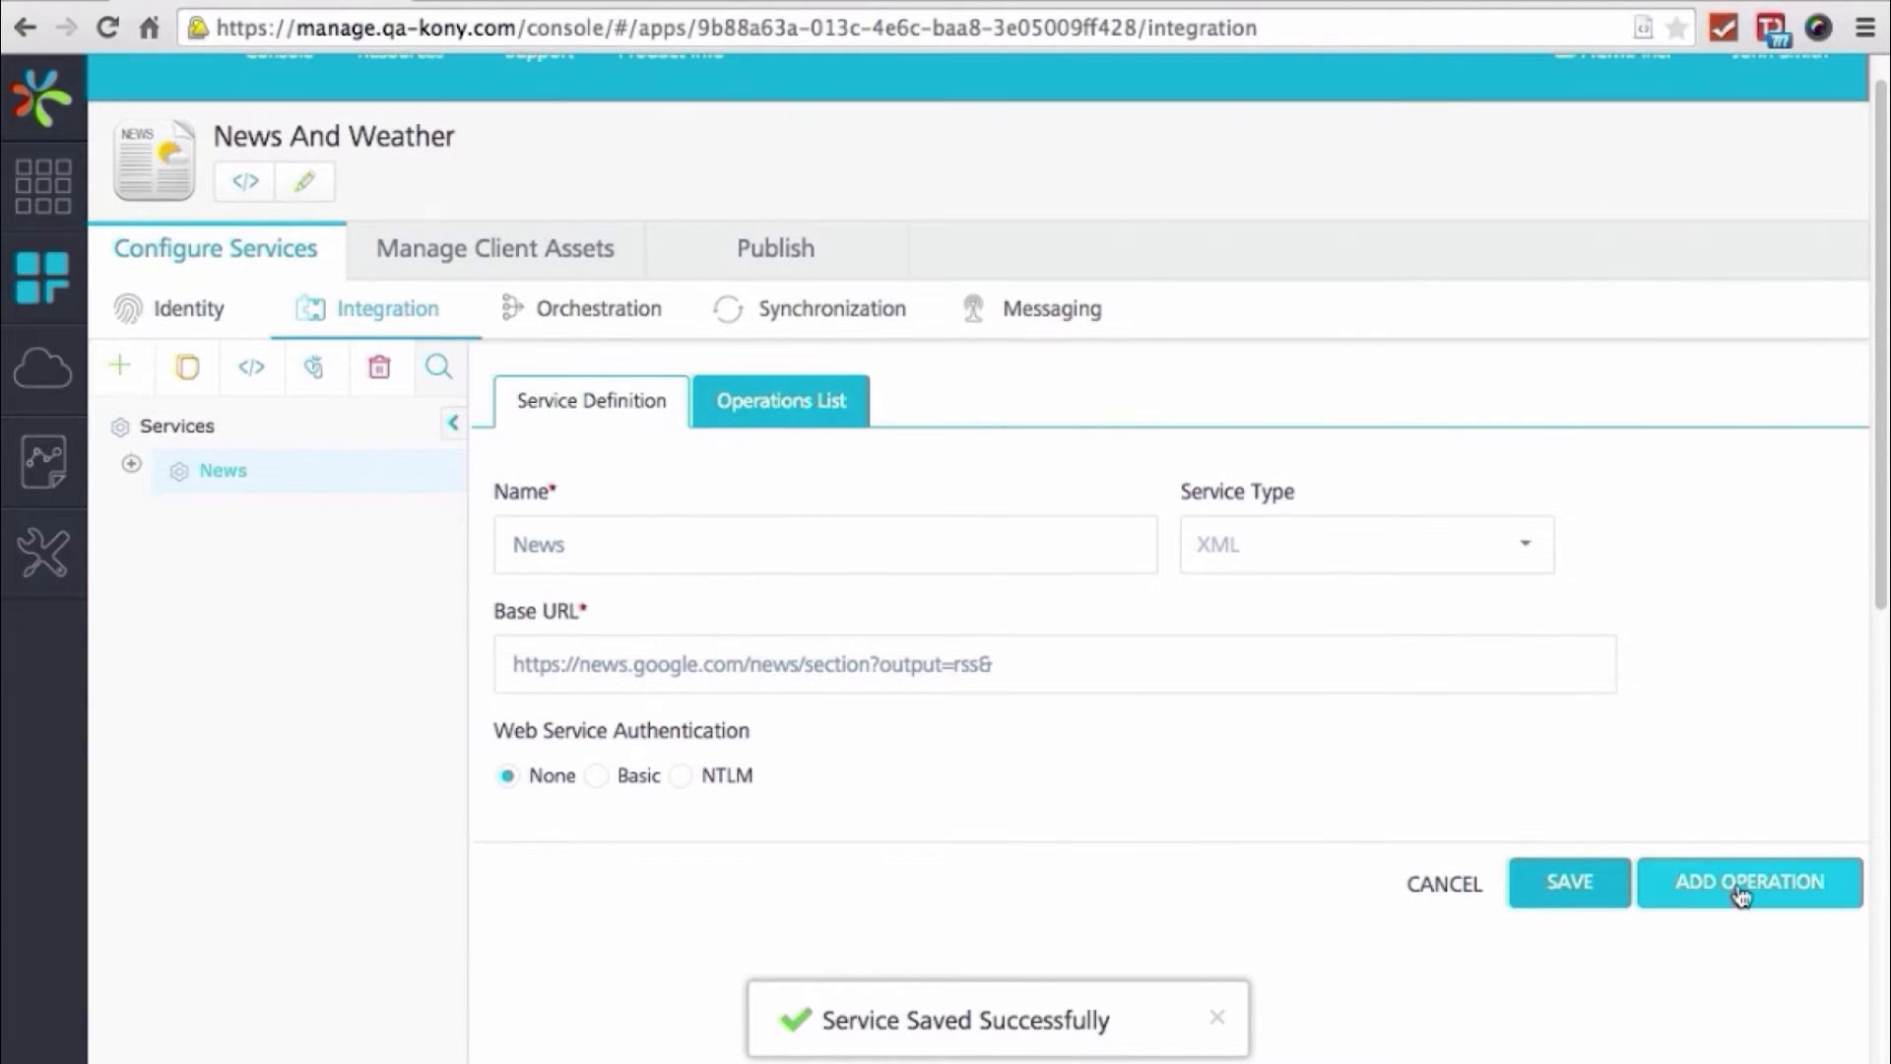
click(1740, 883)
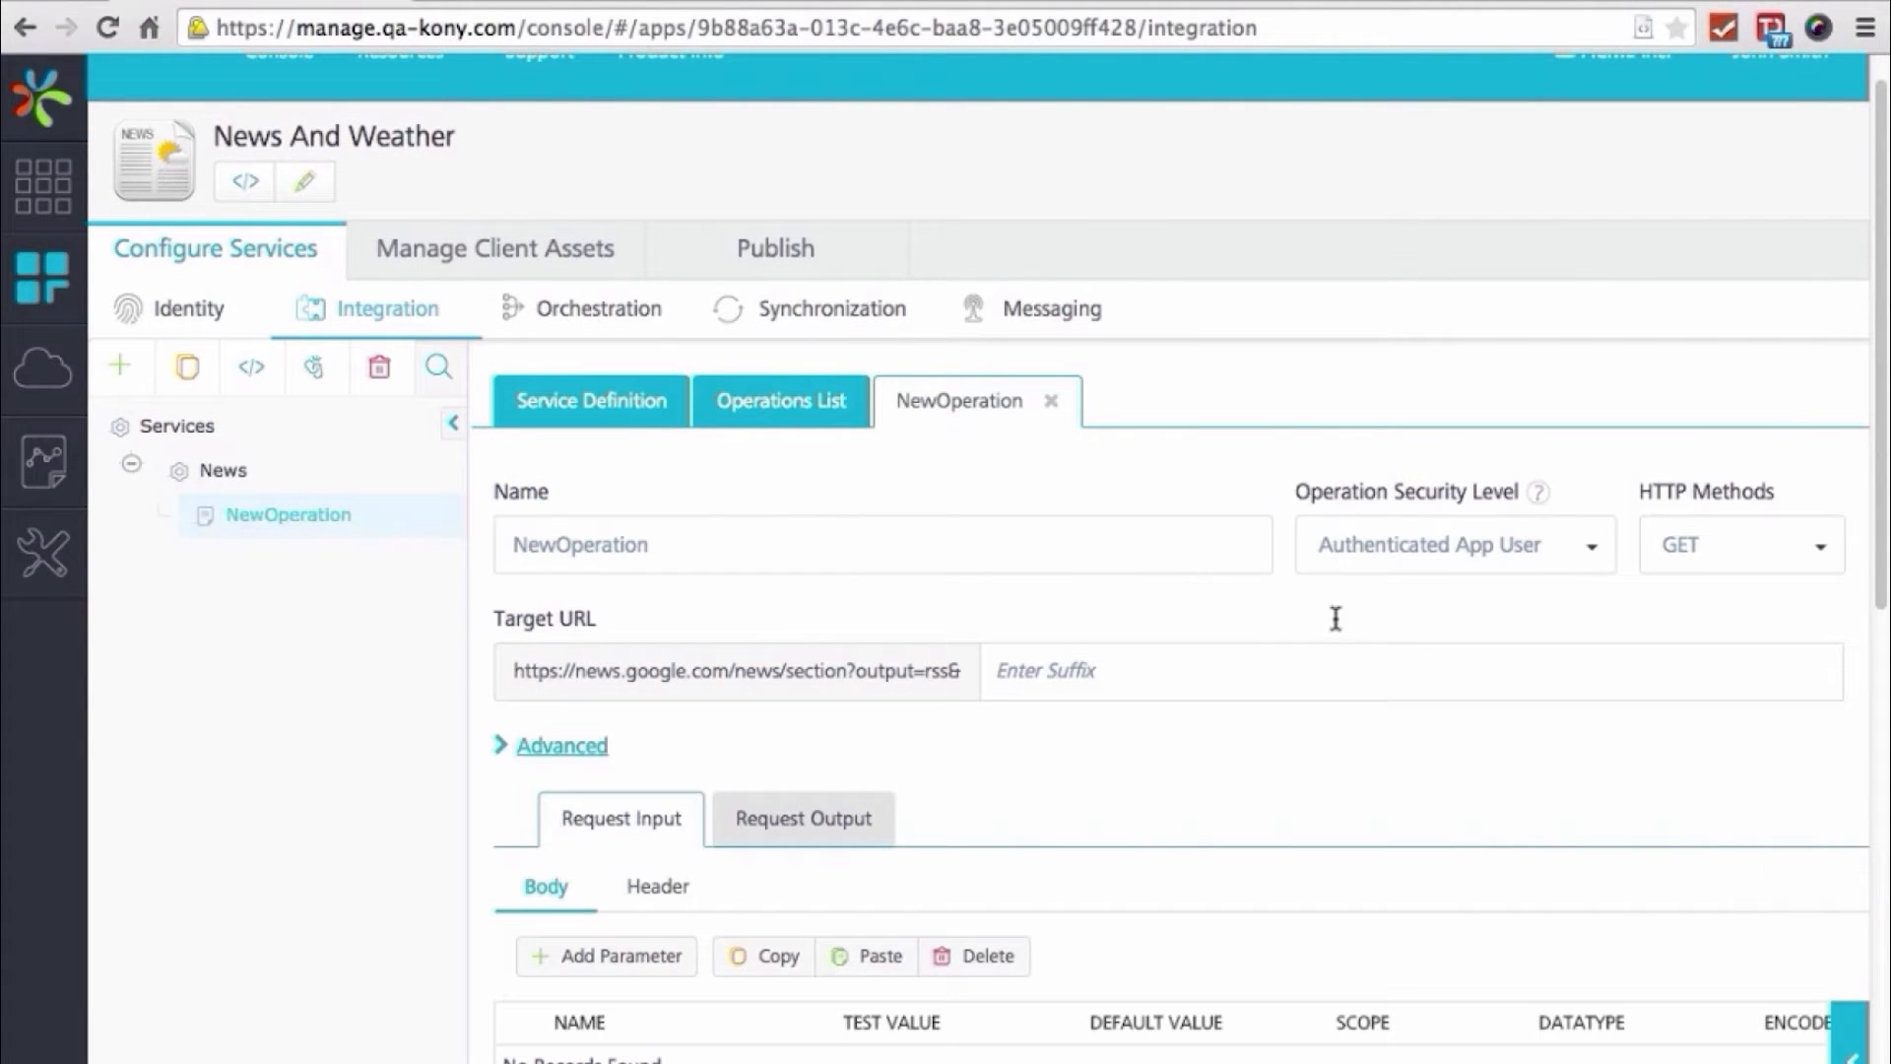
click(688, 557)
double_click(688, 556)
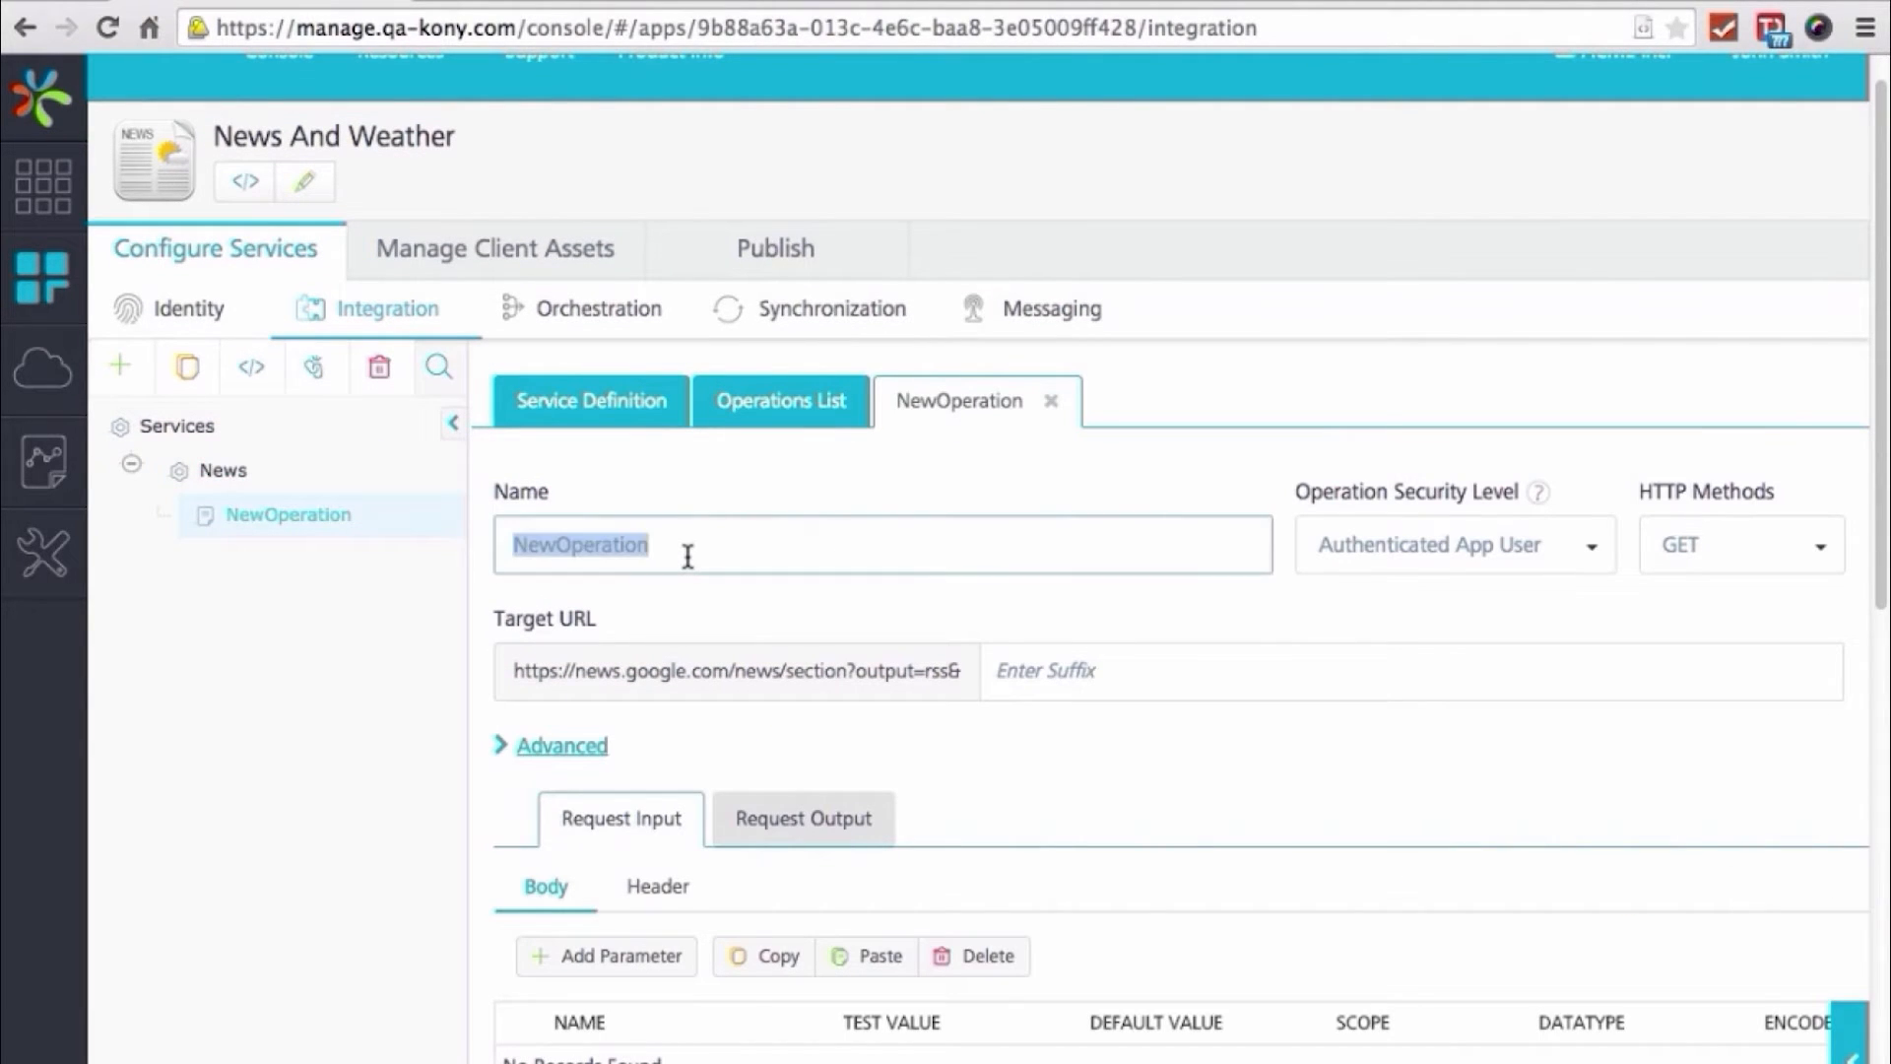
text(Get)
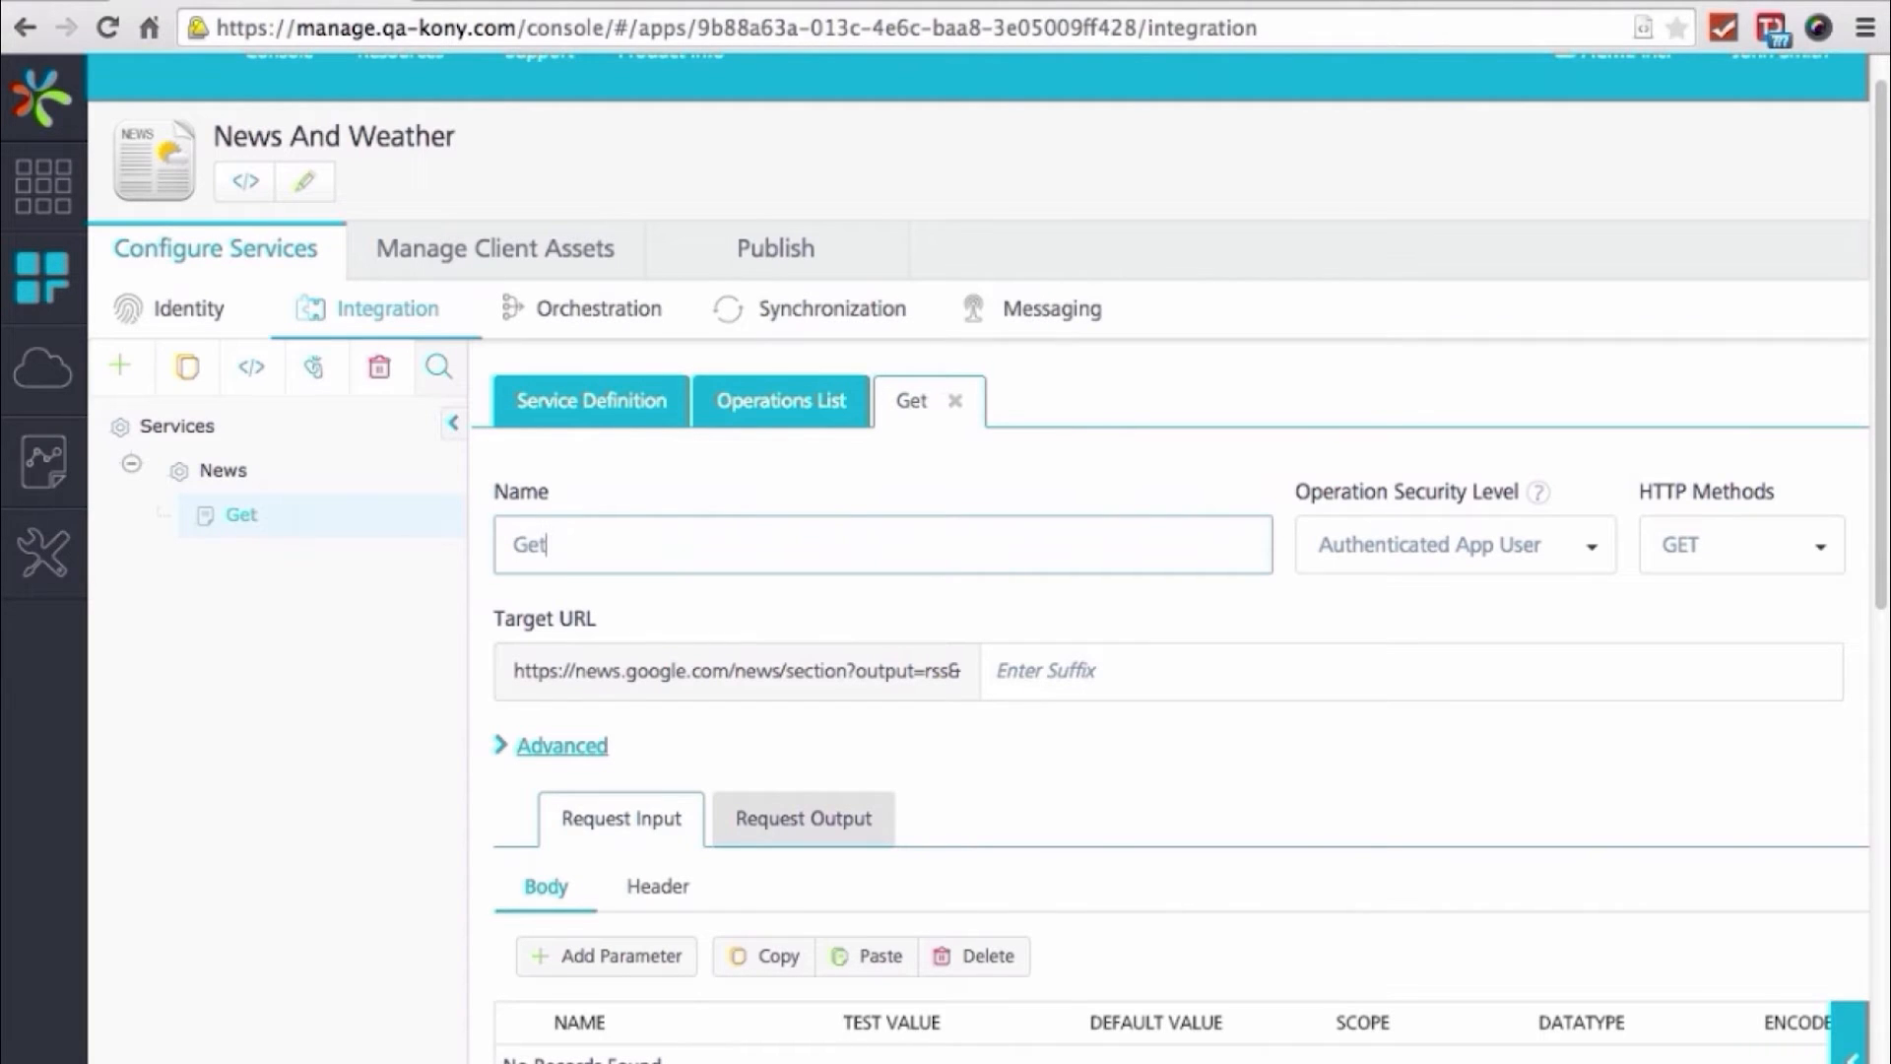
text(NewsFo)
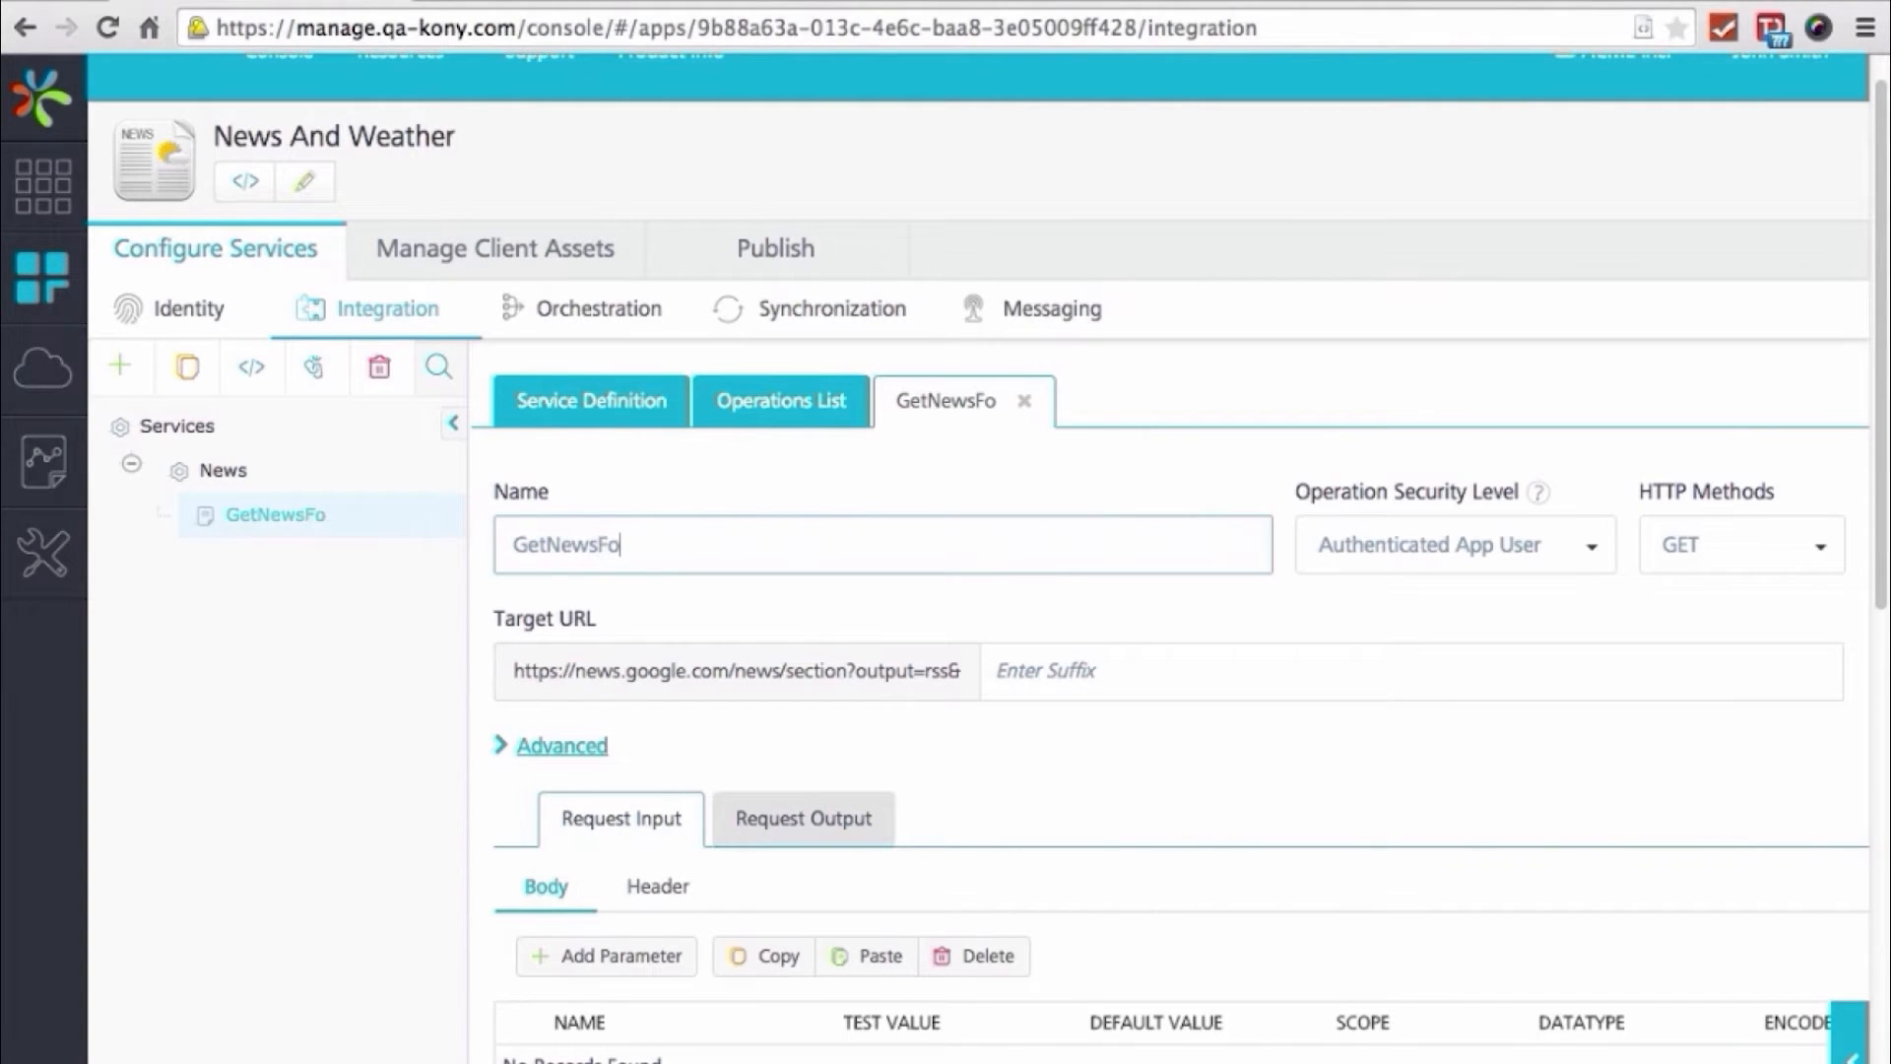
text(rCategory)
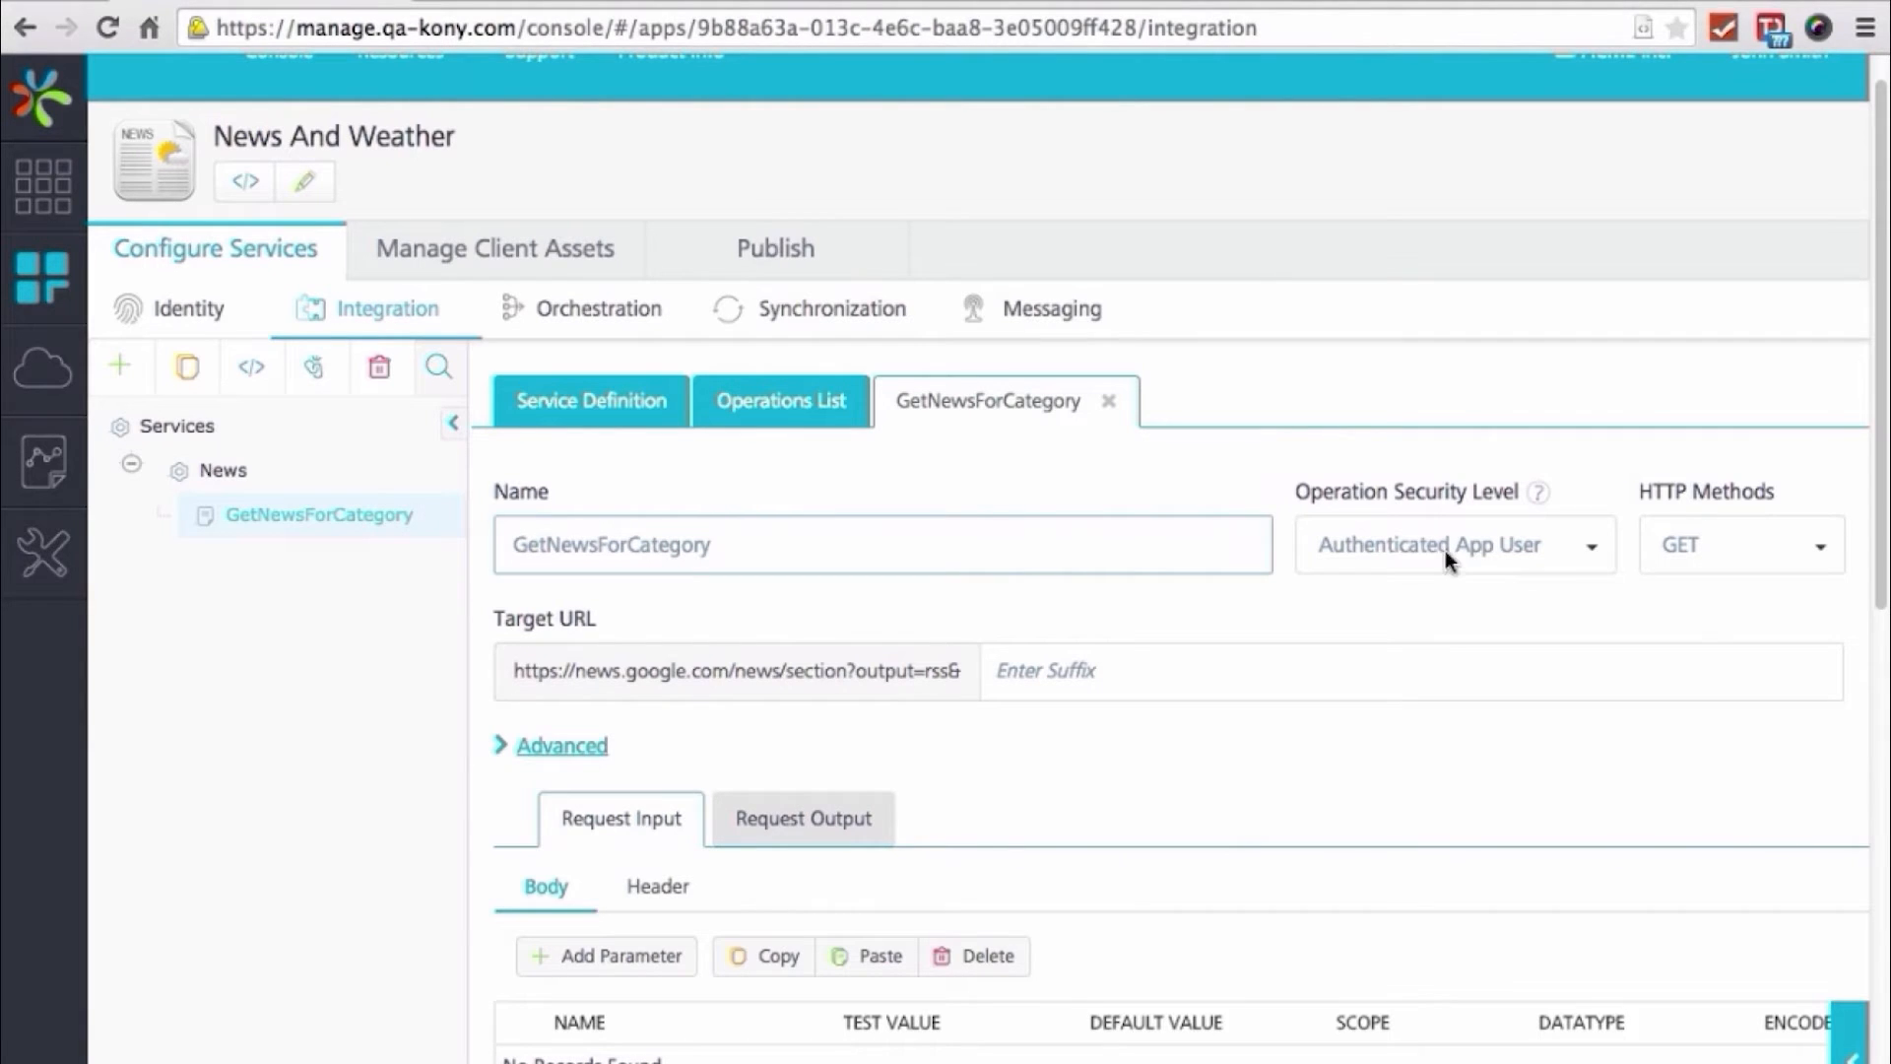
Set the operation's security level to Public and its target URL suffix to topic=$category
click(1592, 548)
click(1483, 608)
click(1171, 672)
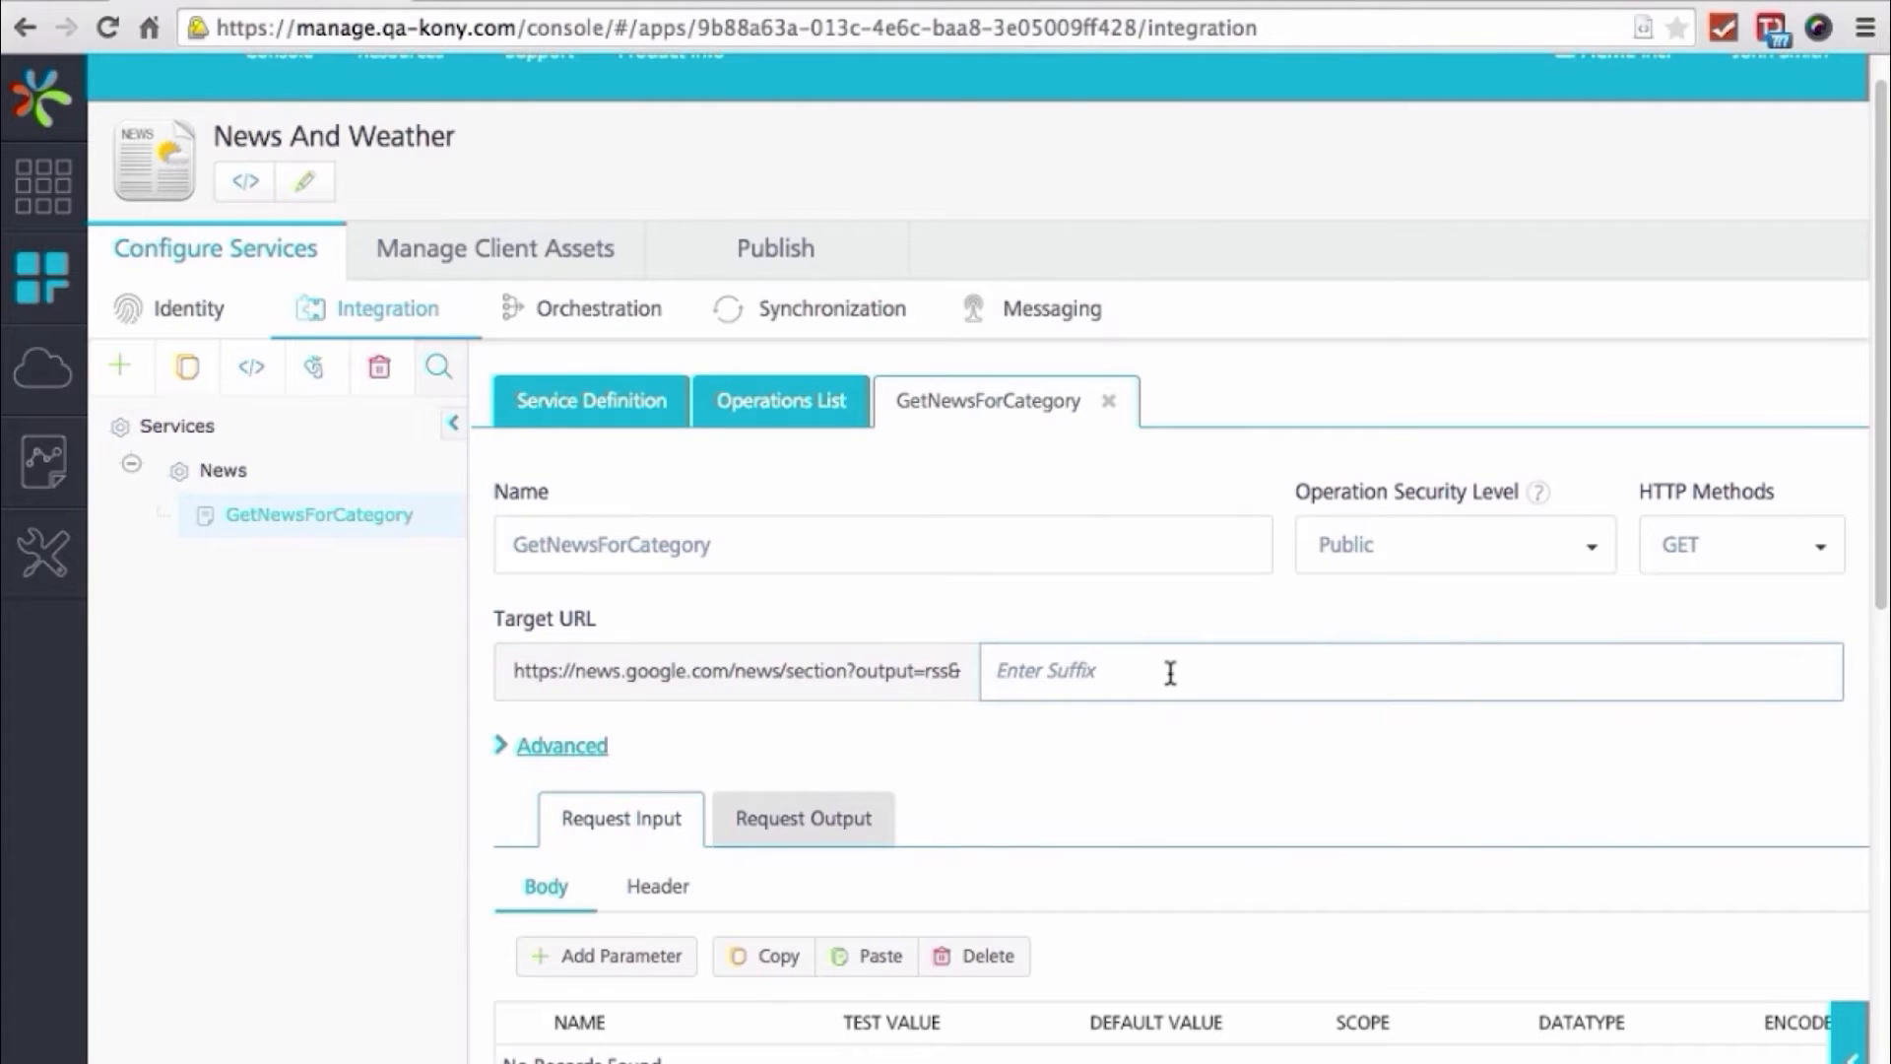
text(topic=$category)
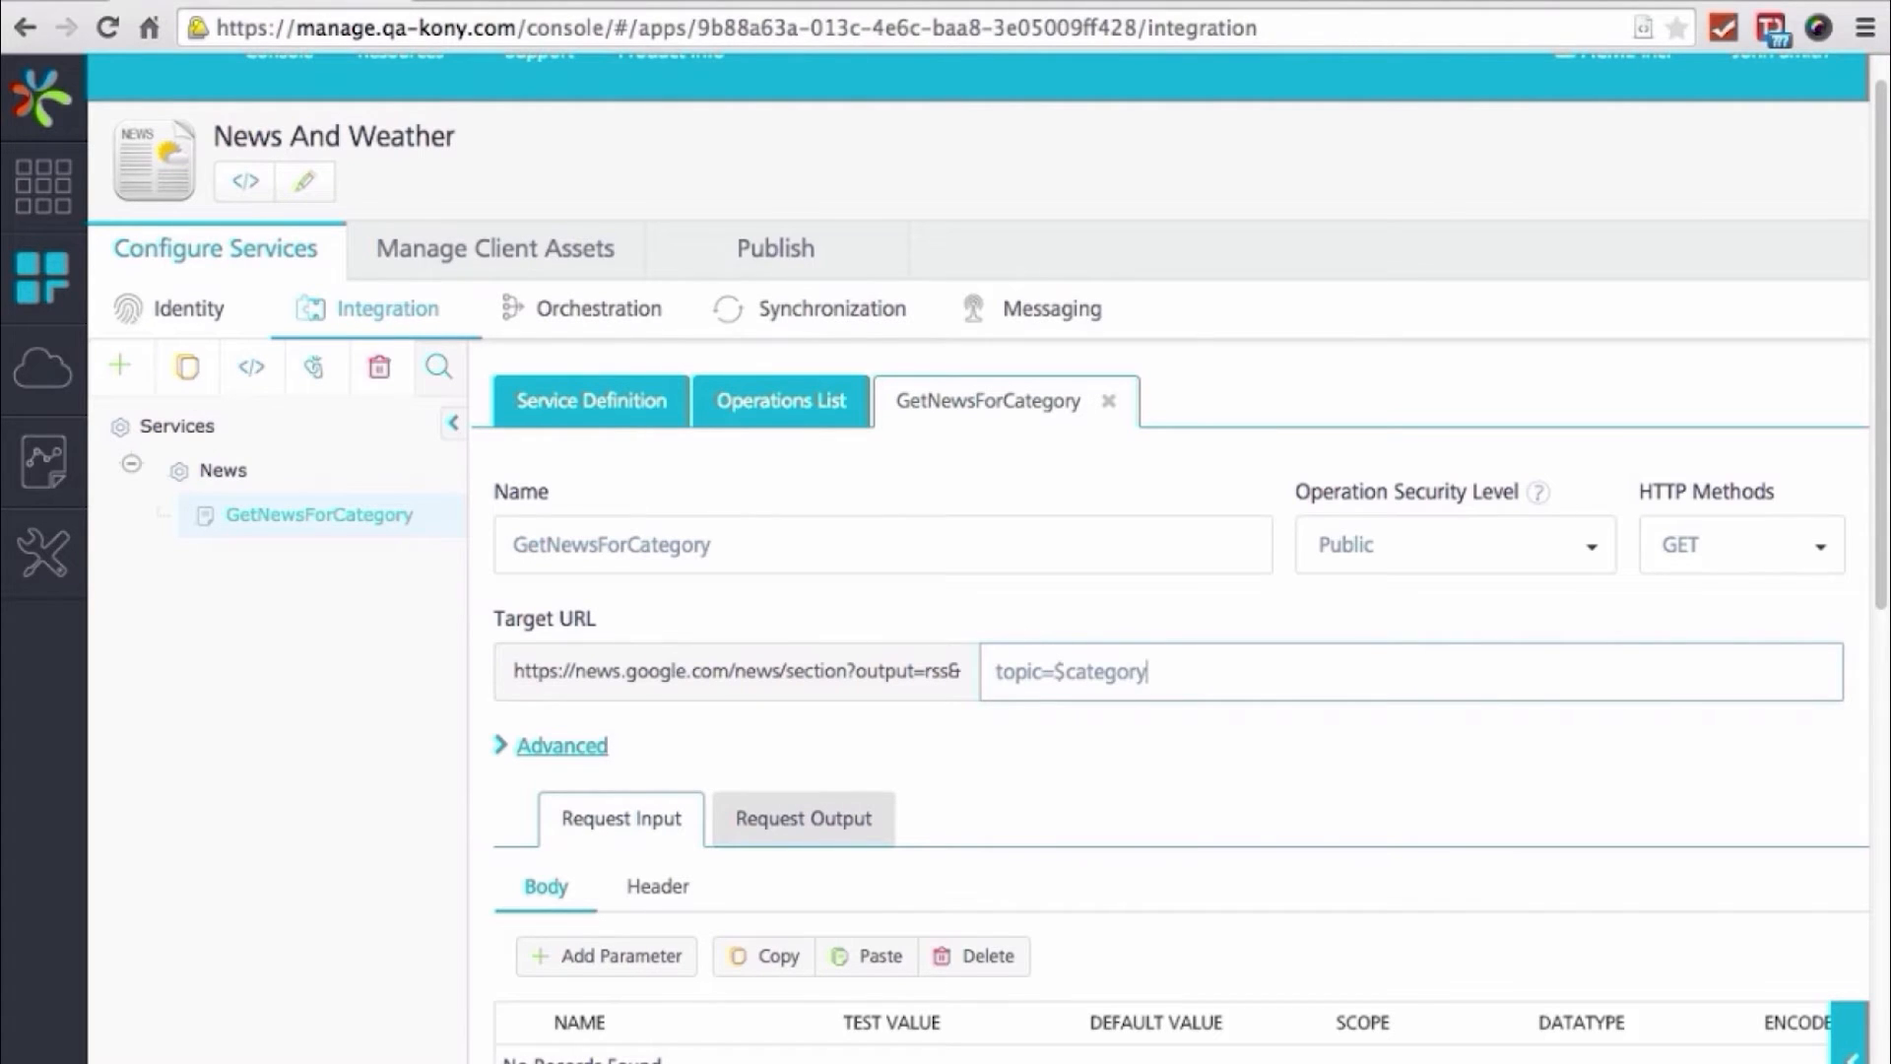
Add a request input body parameter named category with the test value w
scroll(1133, 764, down, 2)
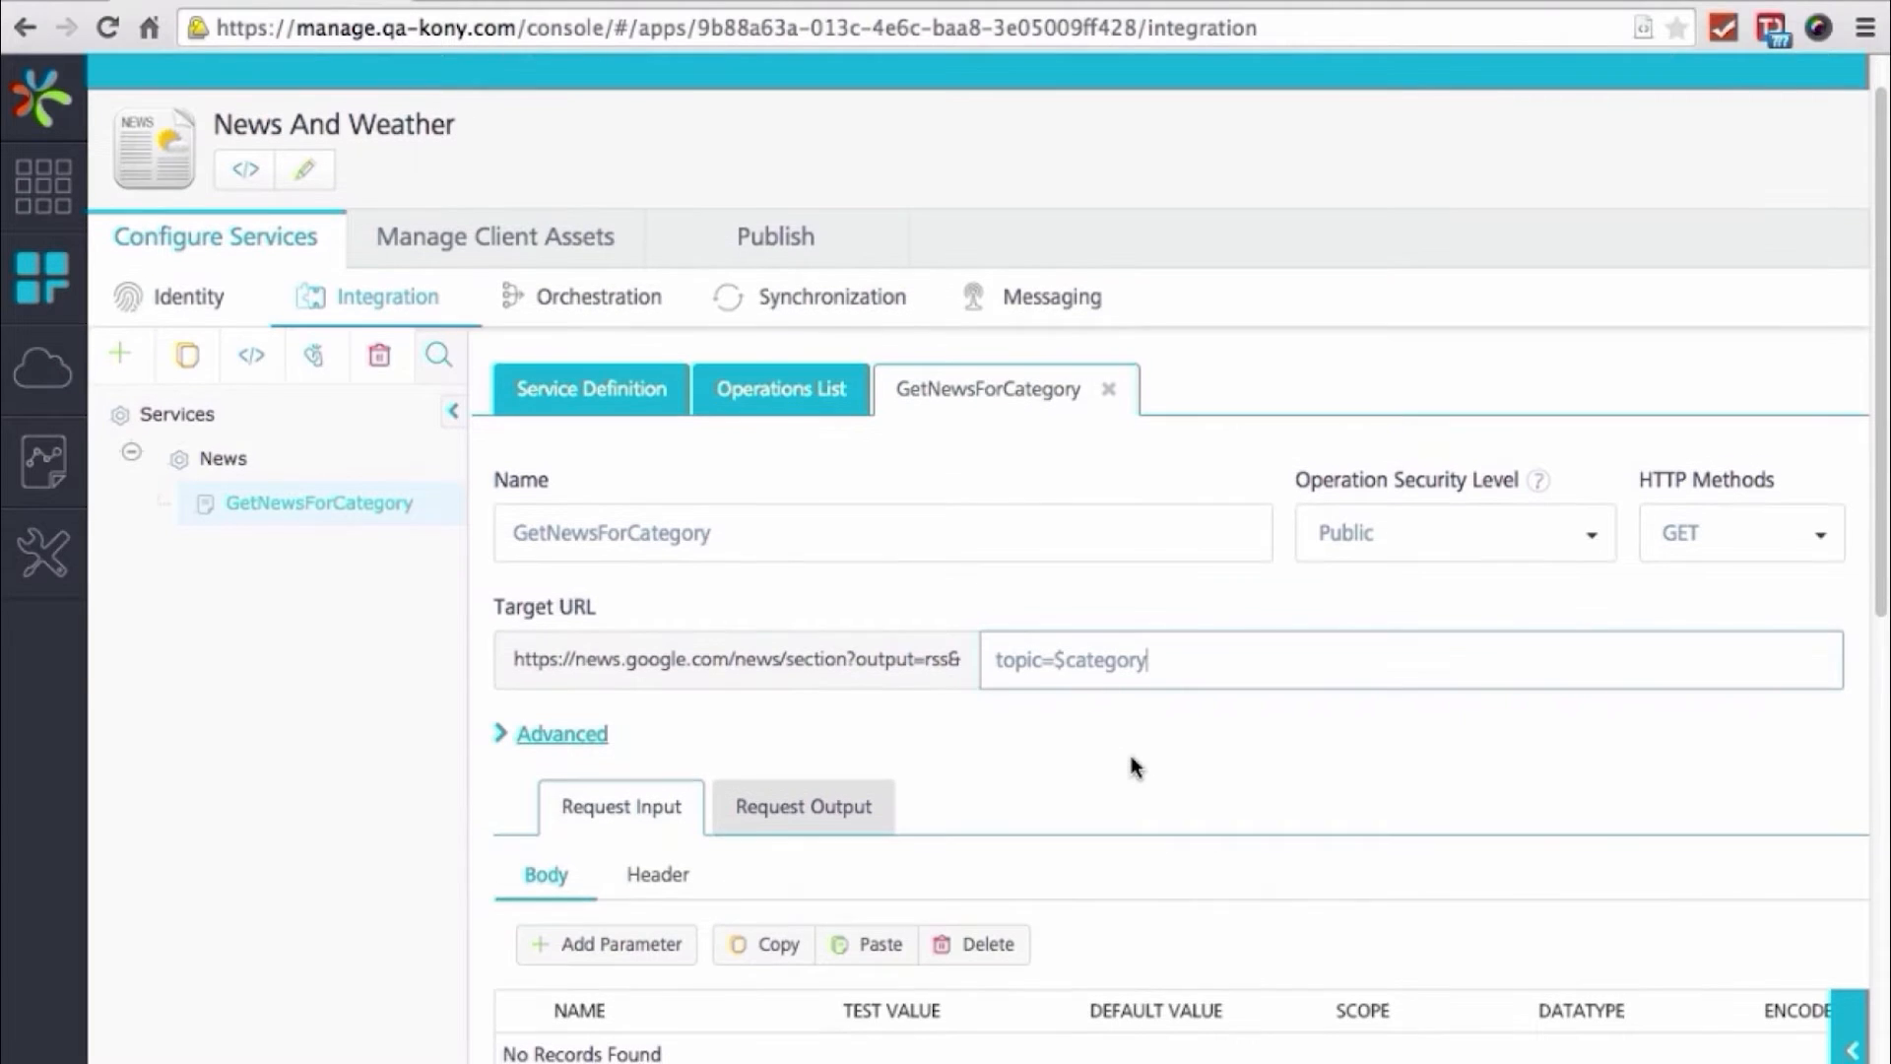
click(1084, 680)
click(568, 875)
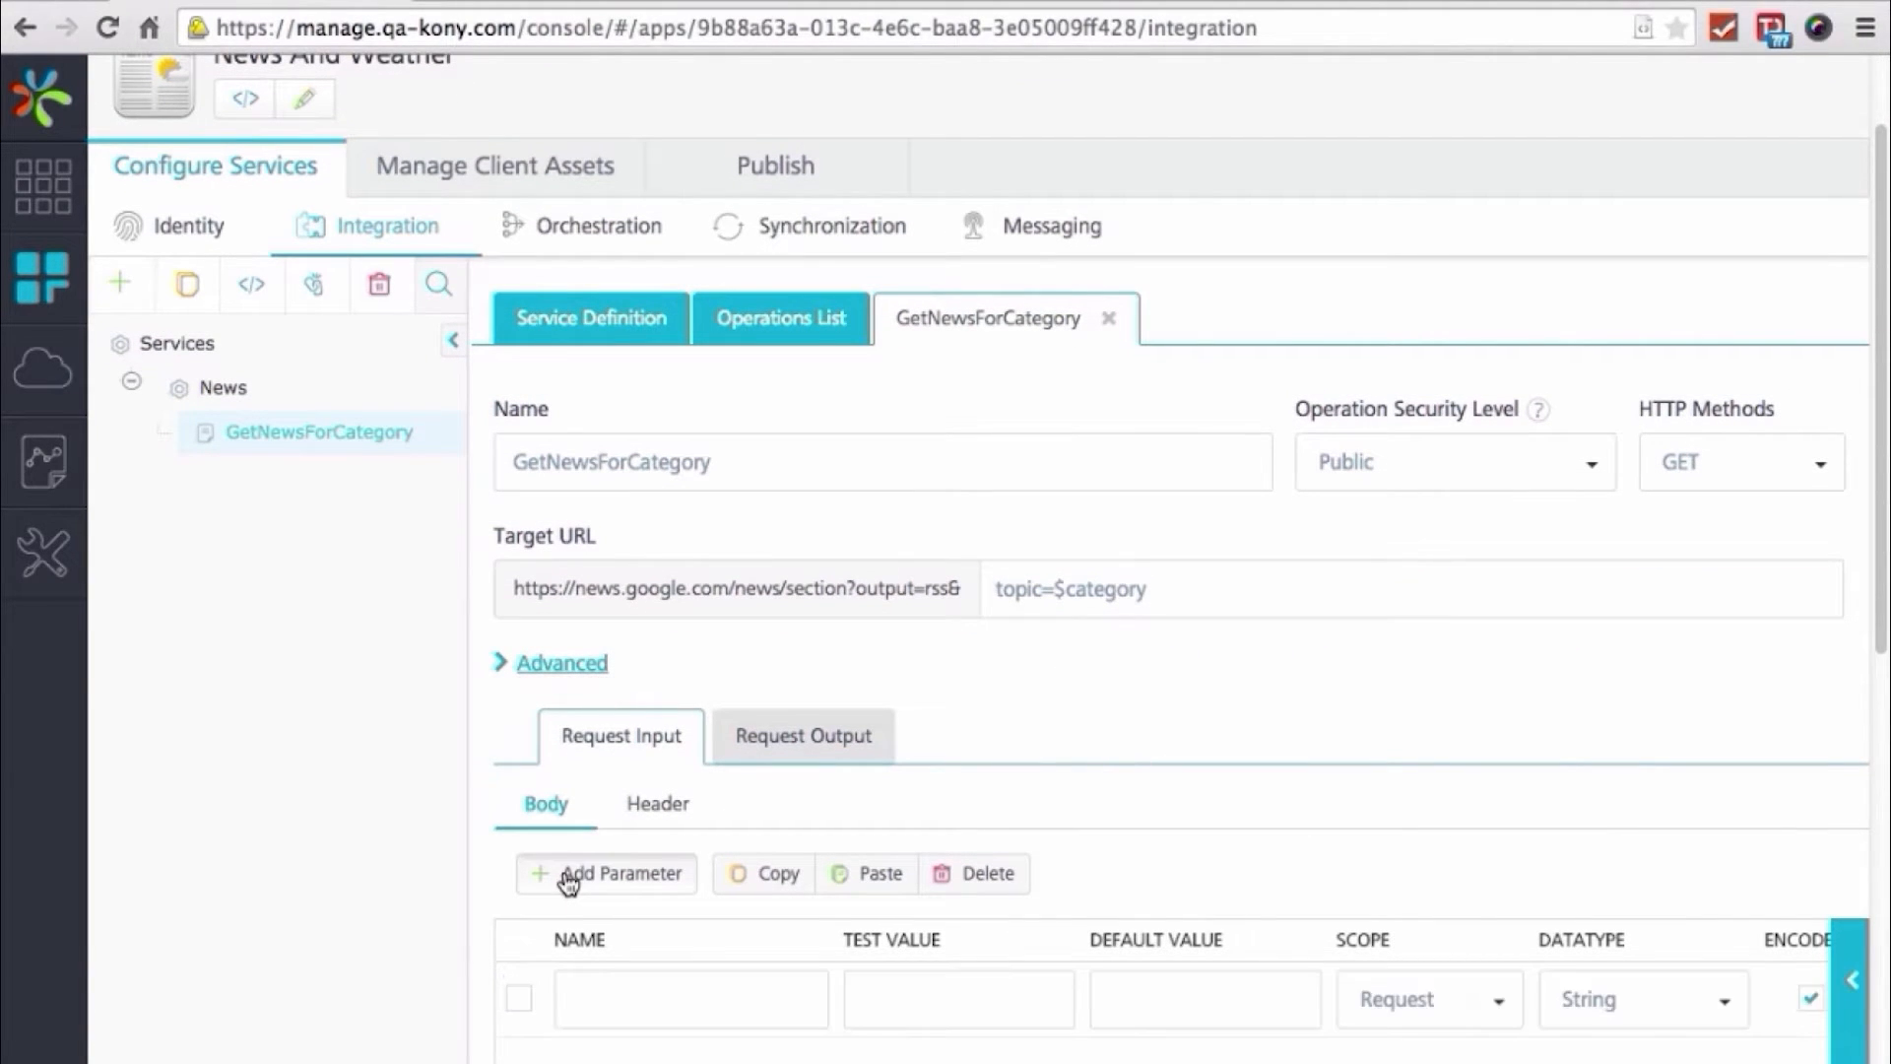
scroll(1084, 827, down, 1)
click(687, 956)
text(category)
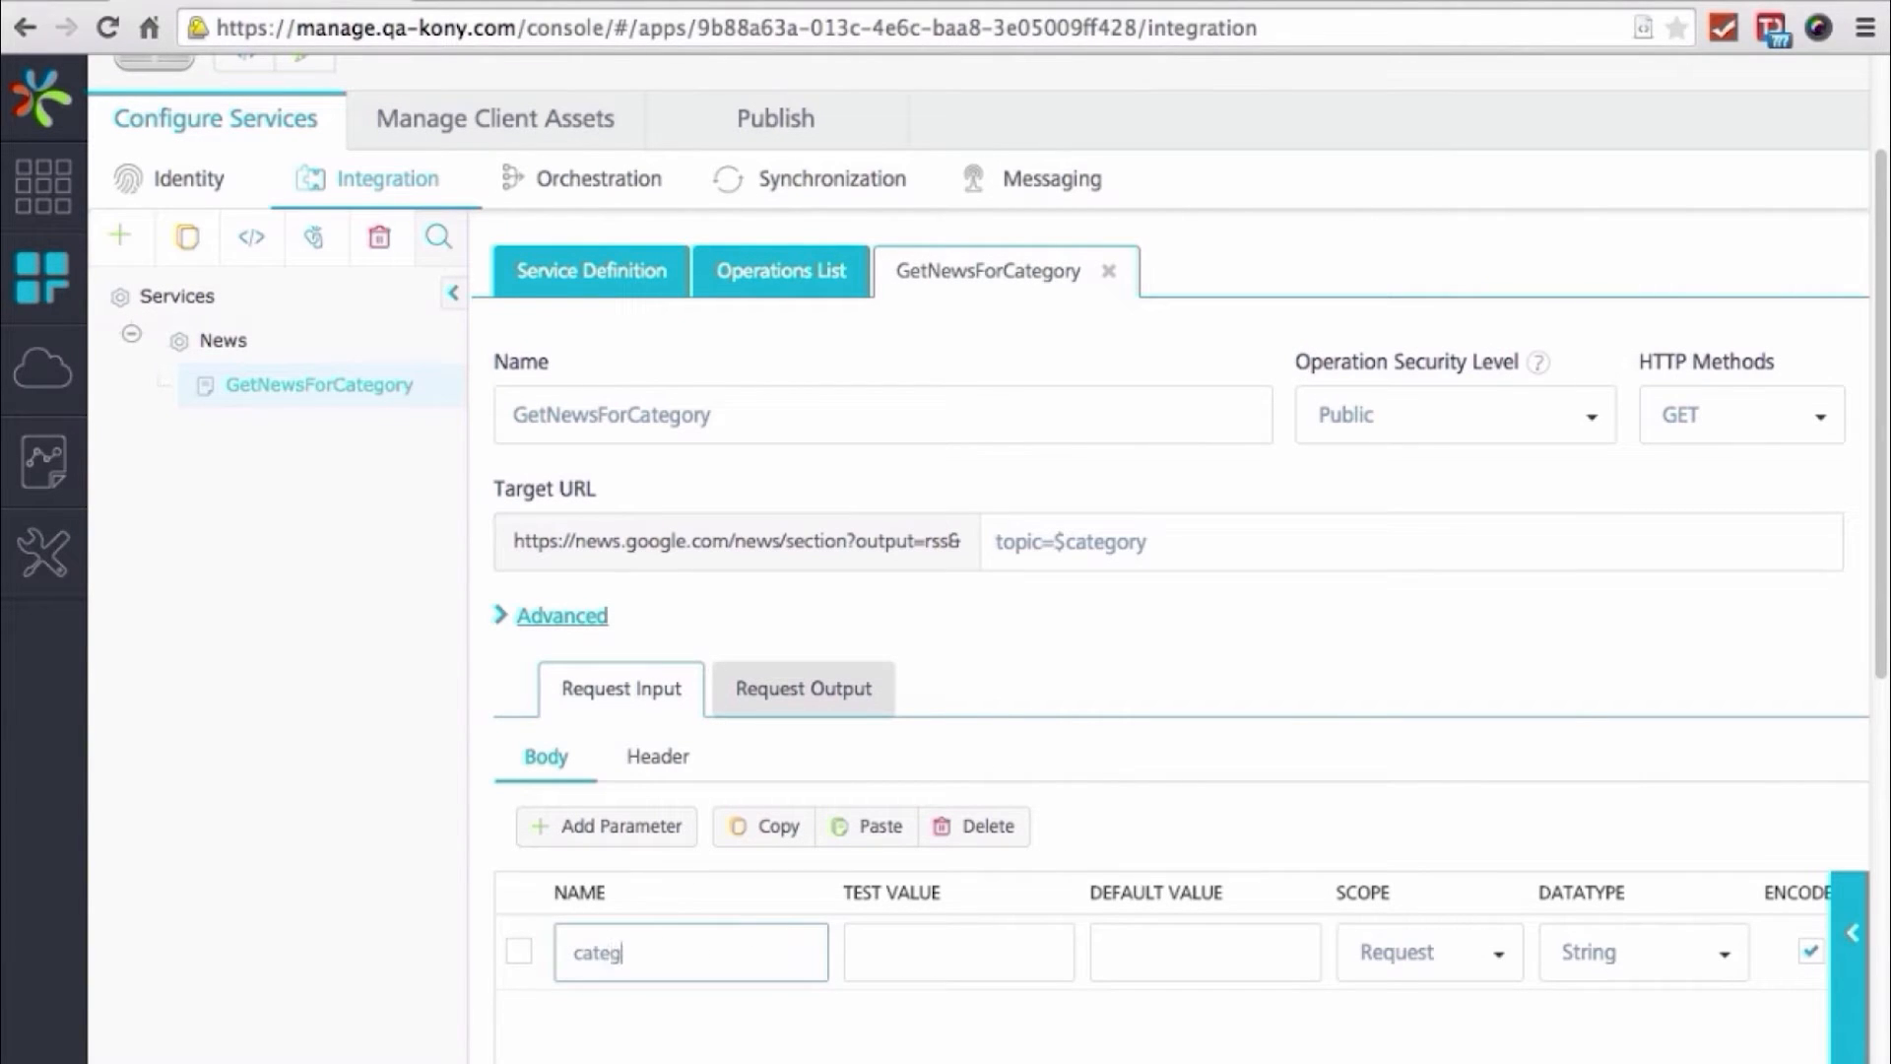
click(960, 966)
text(w)
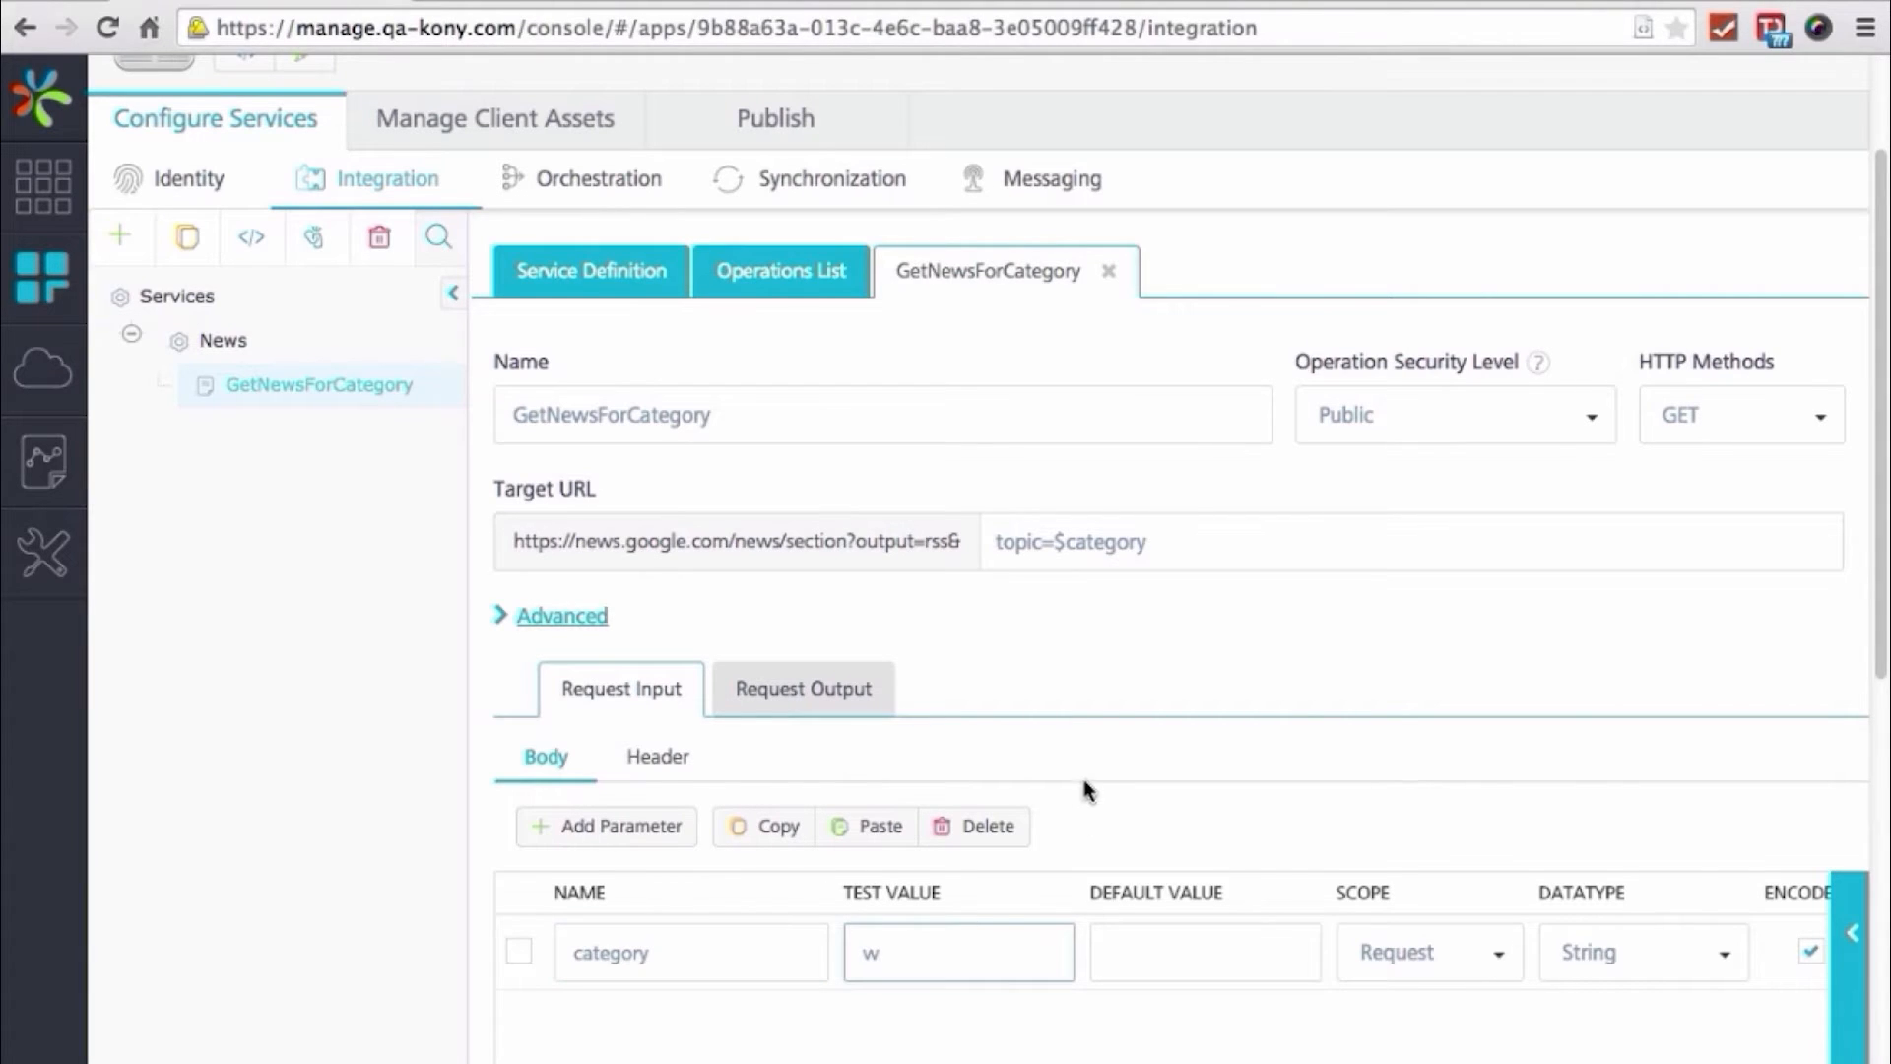
Run a test of the operation and examine the raw XML structure of the backend response
scroll(1084, 796, down, 6)
click(1759, 886)
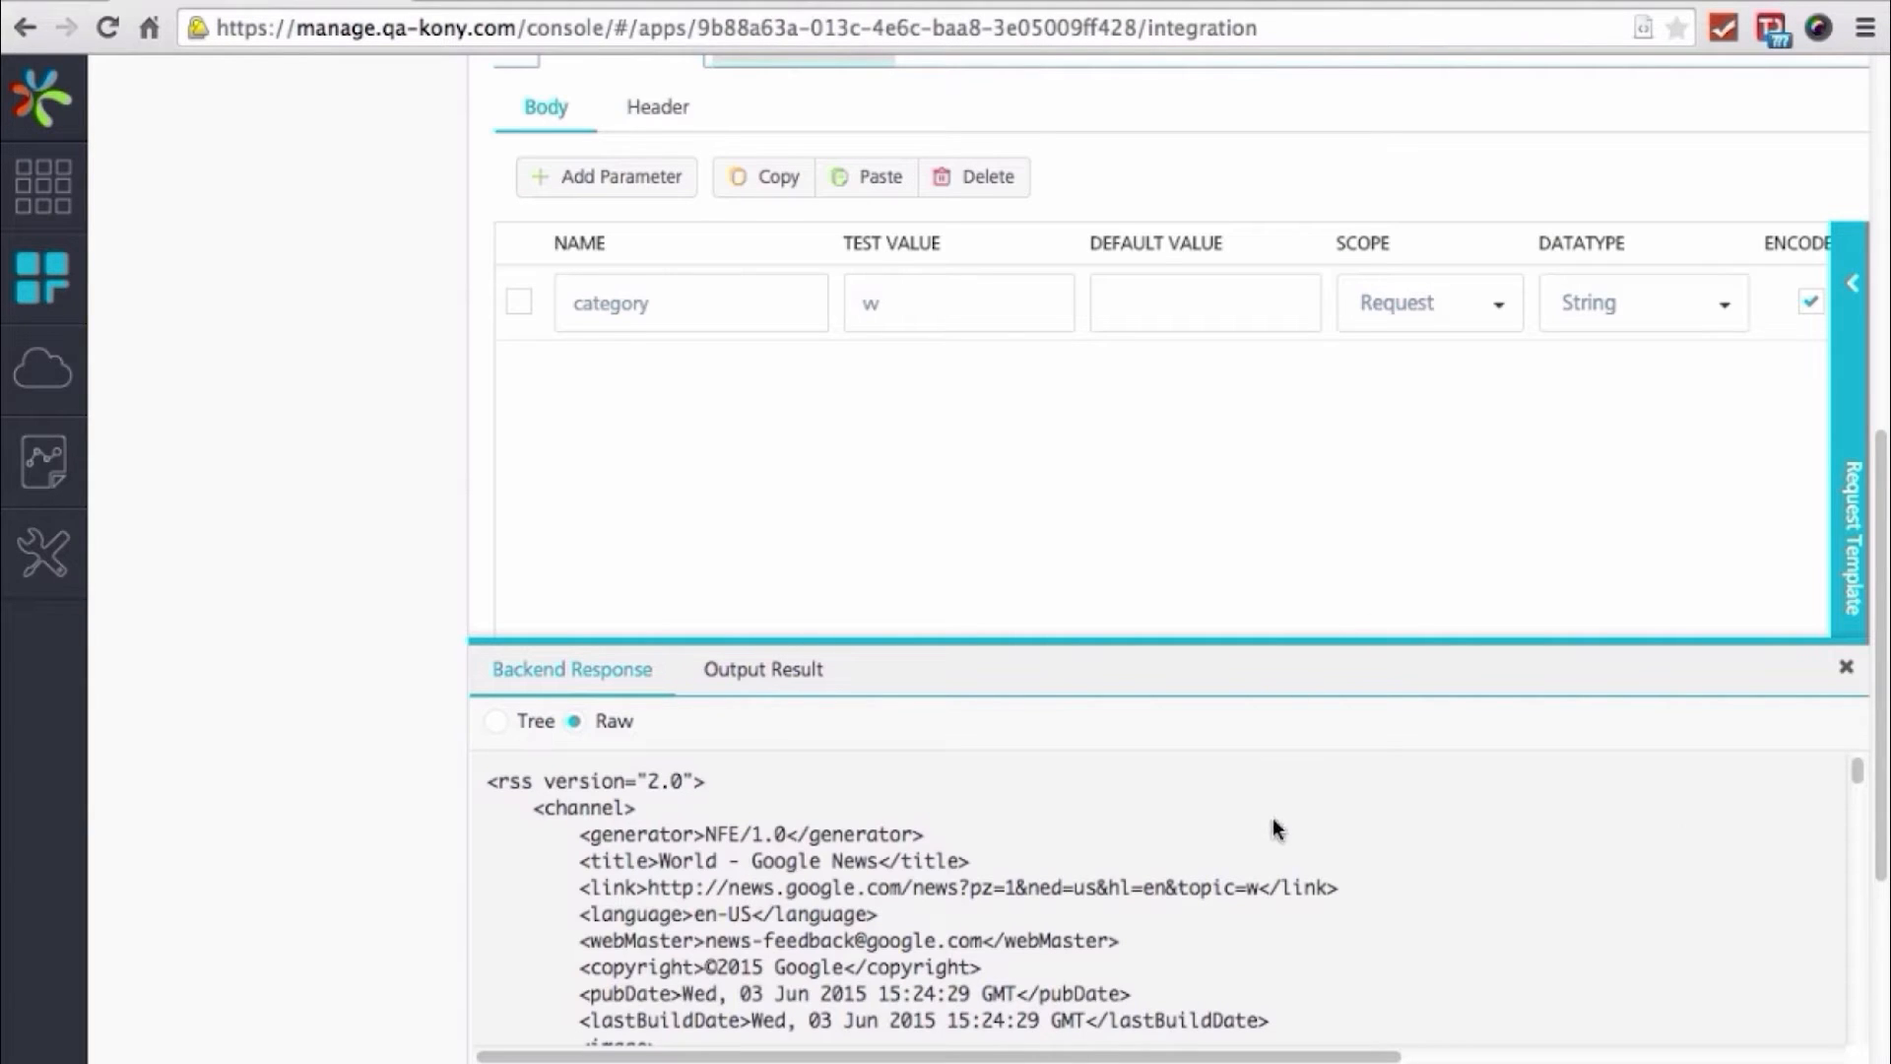
scroll(1273, 823, down, 2)
scroll(1273, 817, up, 2)
scroll(805, 827, down, 6)
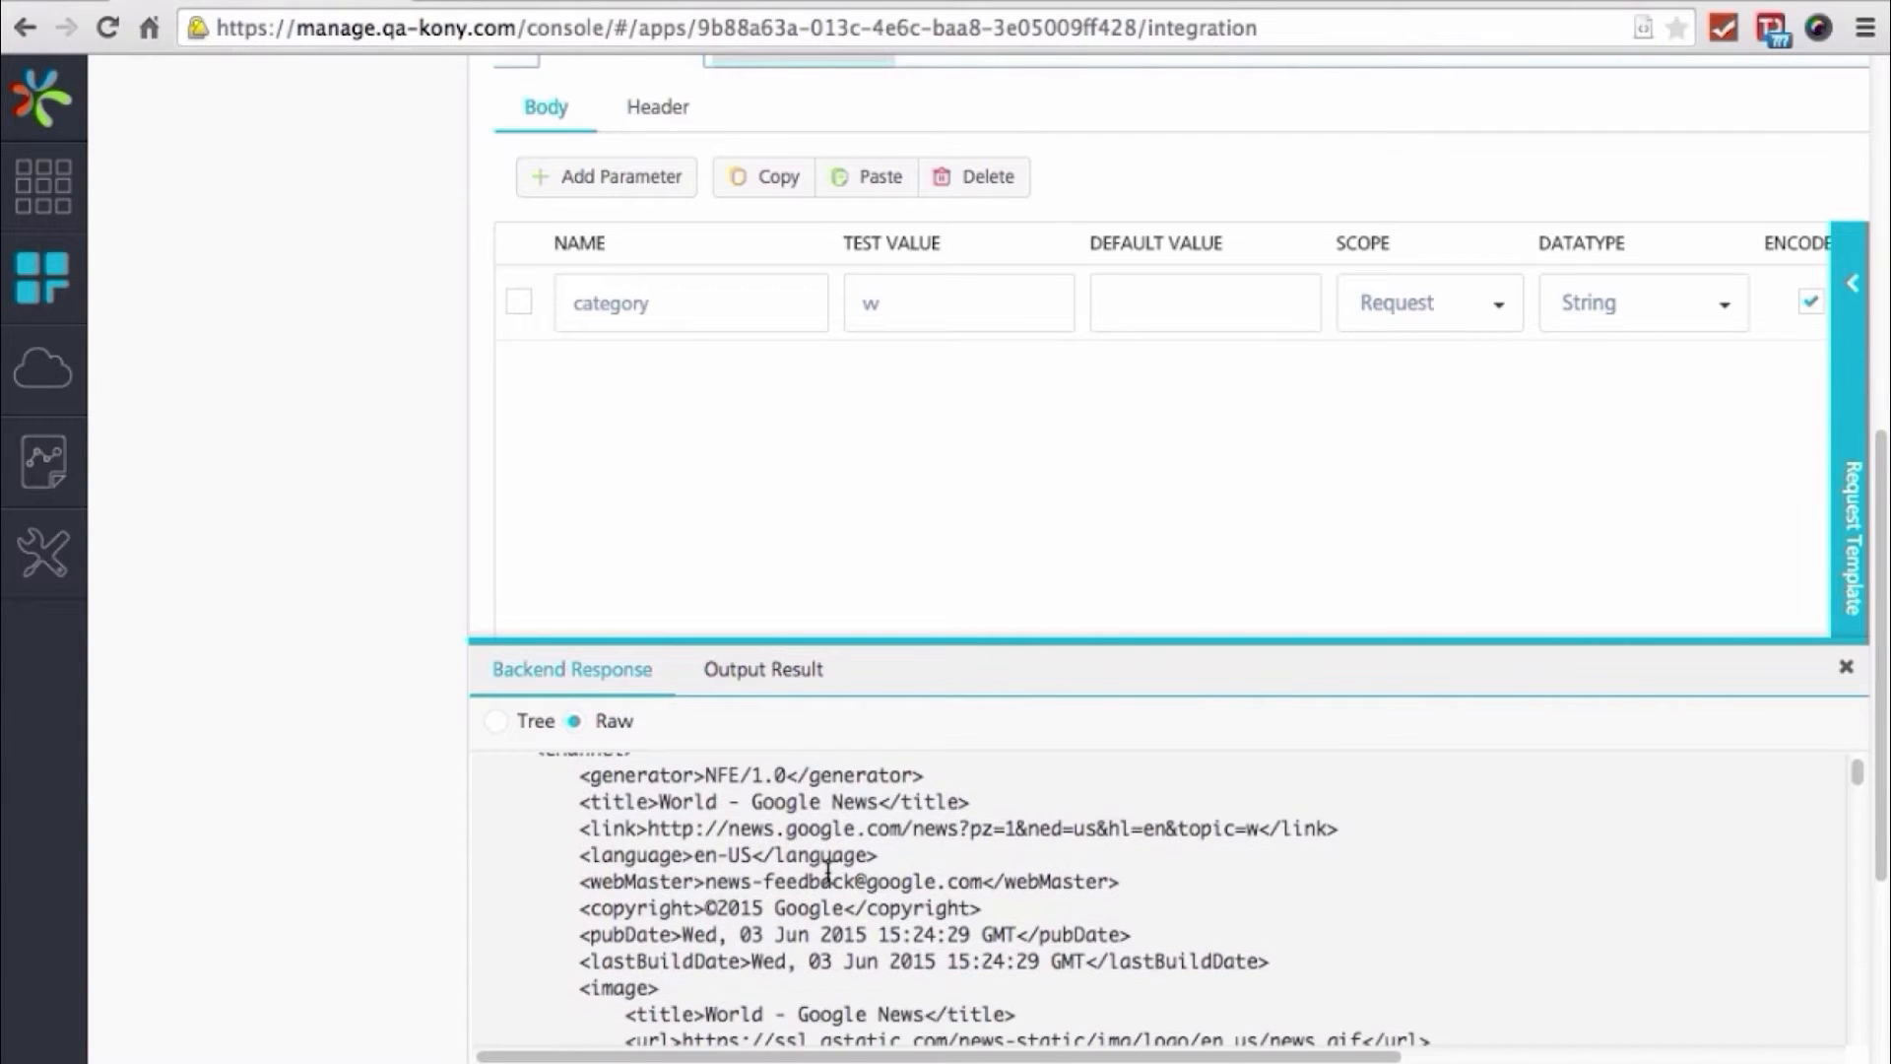
scroll(827, 874, down, 3)
scroll(830, 869, up, 15)
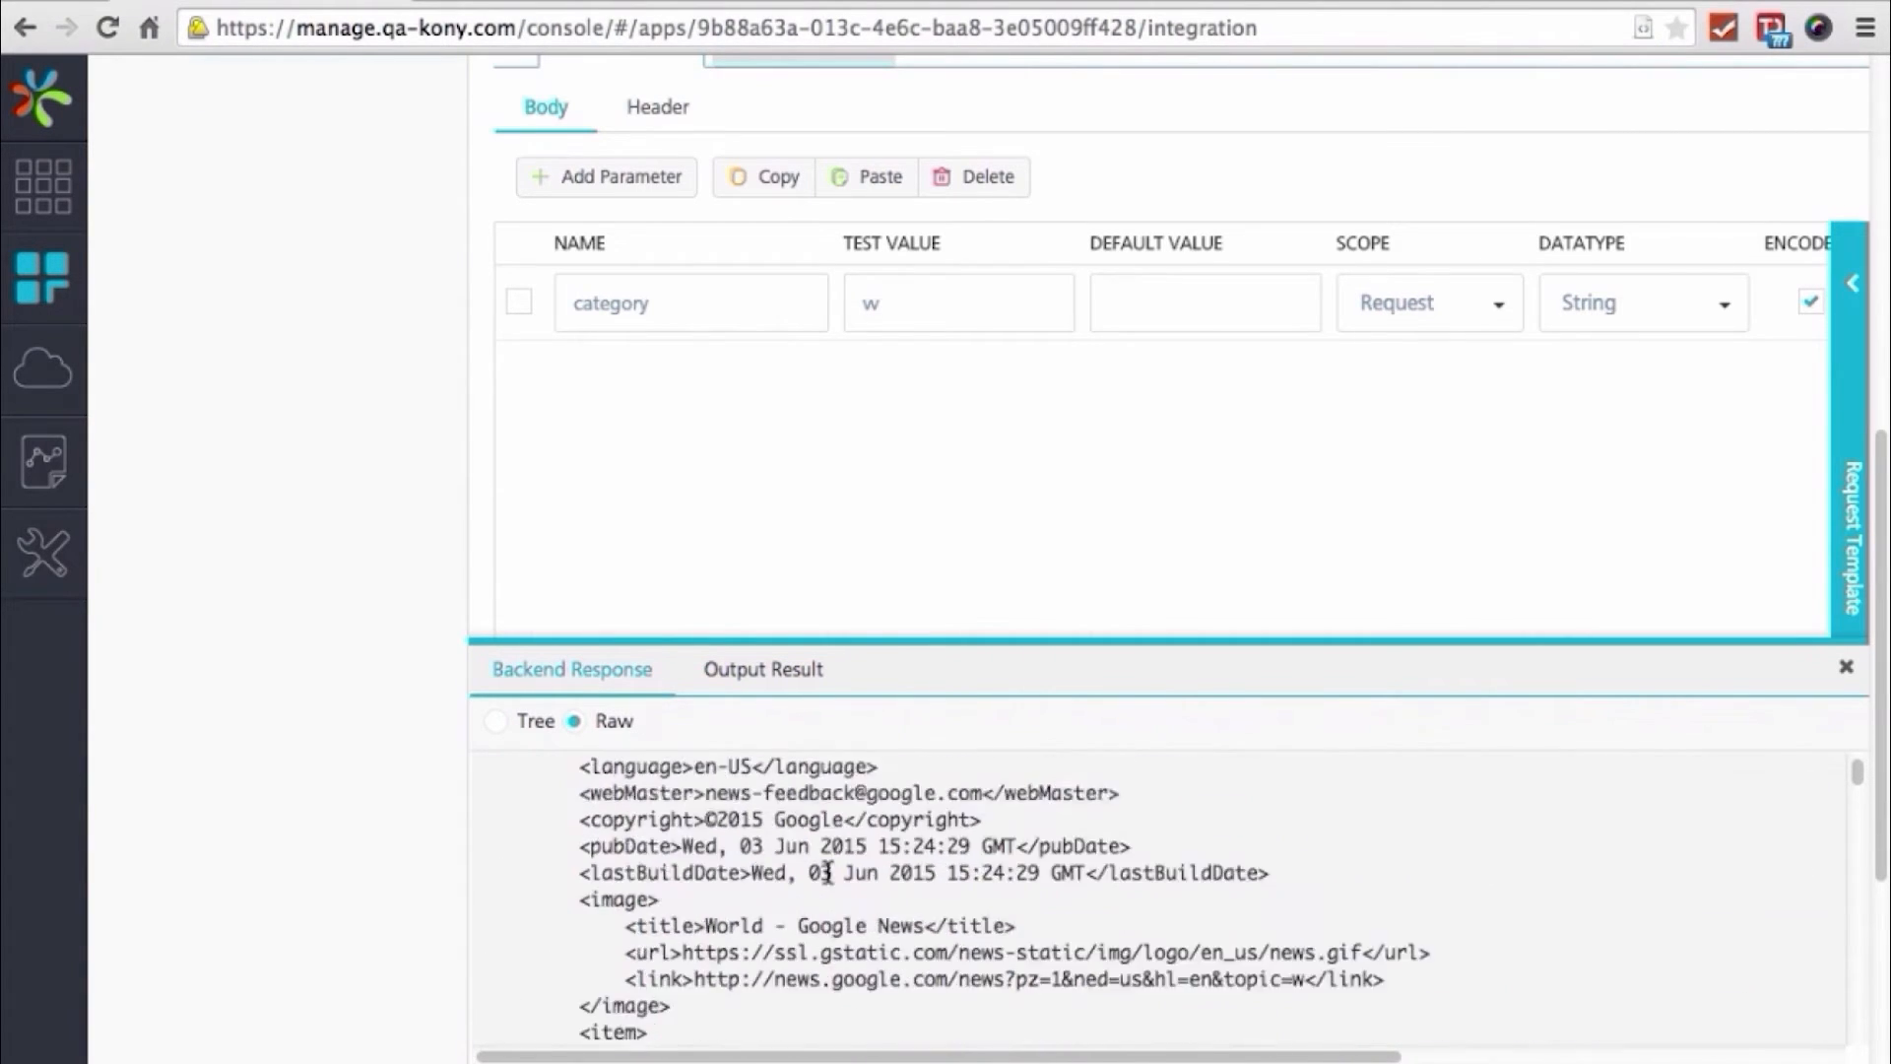
scroll(1069, 552, down, 5)
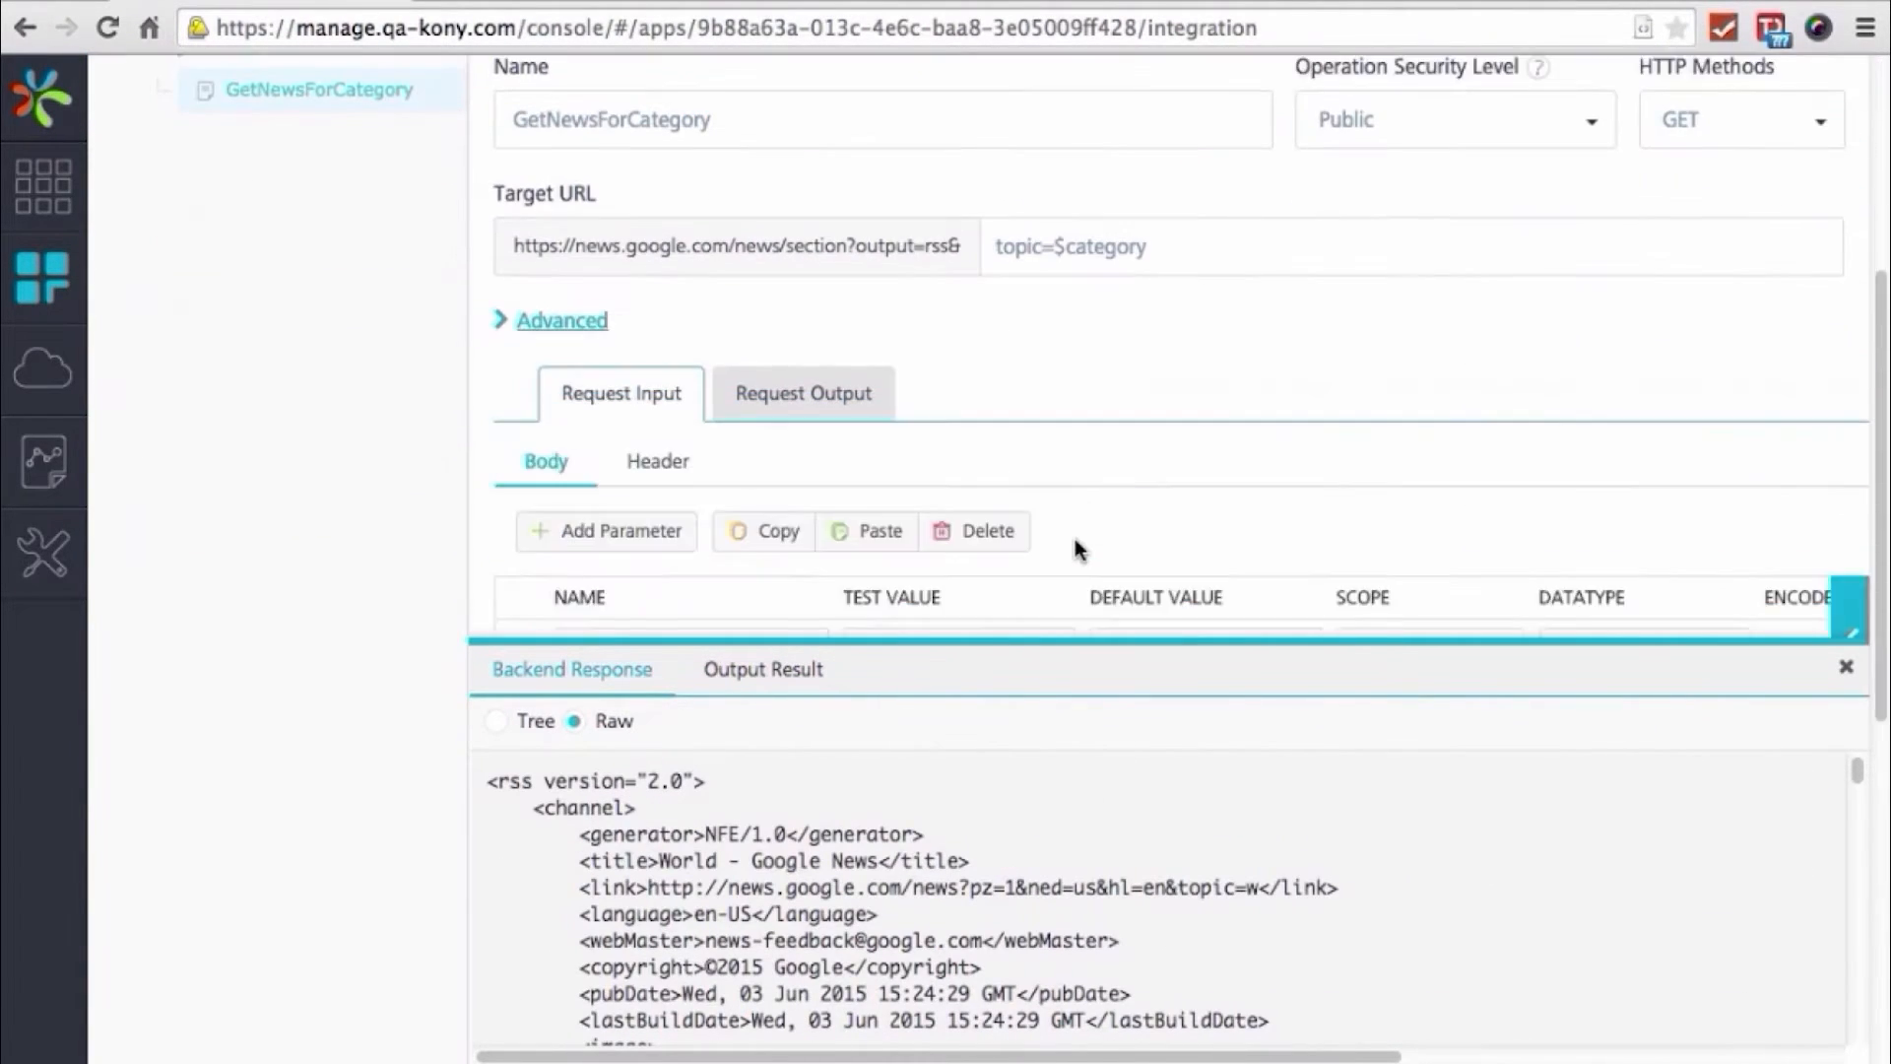
Add a request output parameter named news_list
click(813, 397)
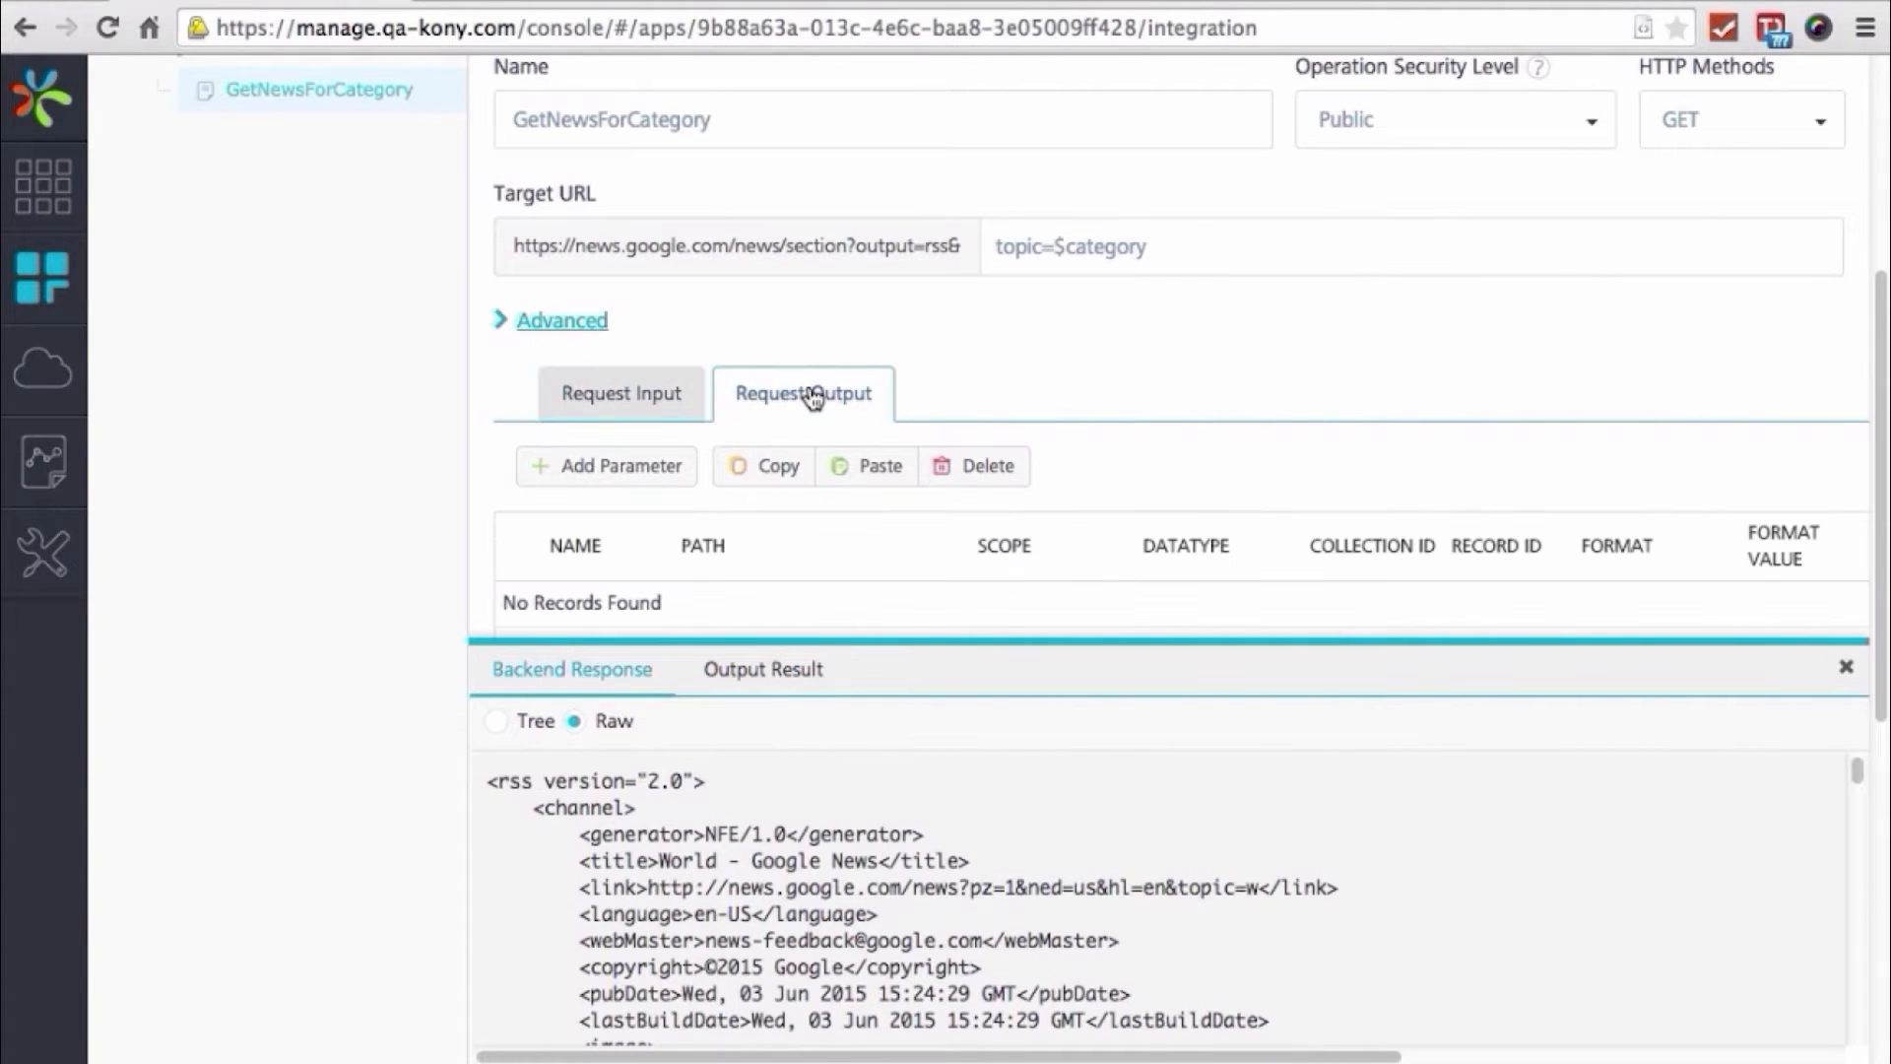
click(577, 466)
scroll(1210, 591, down, 1)
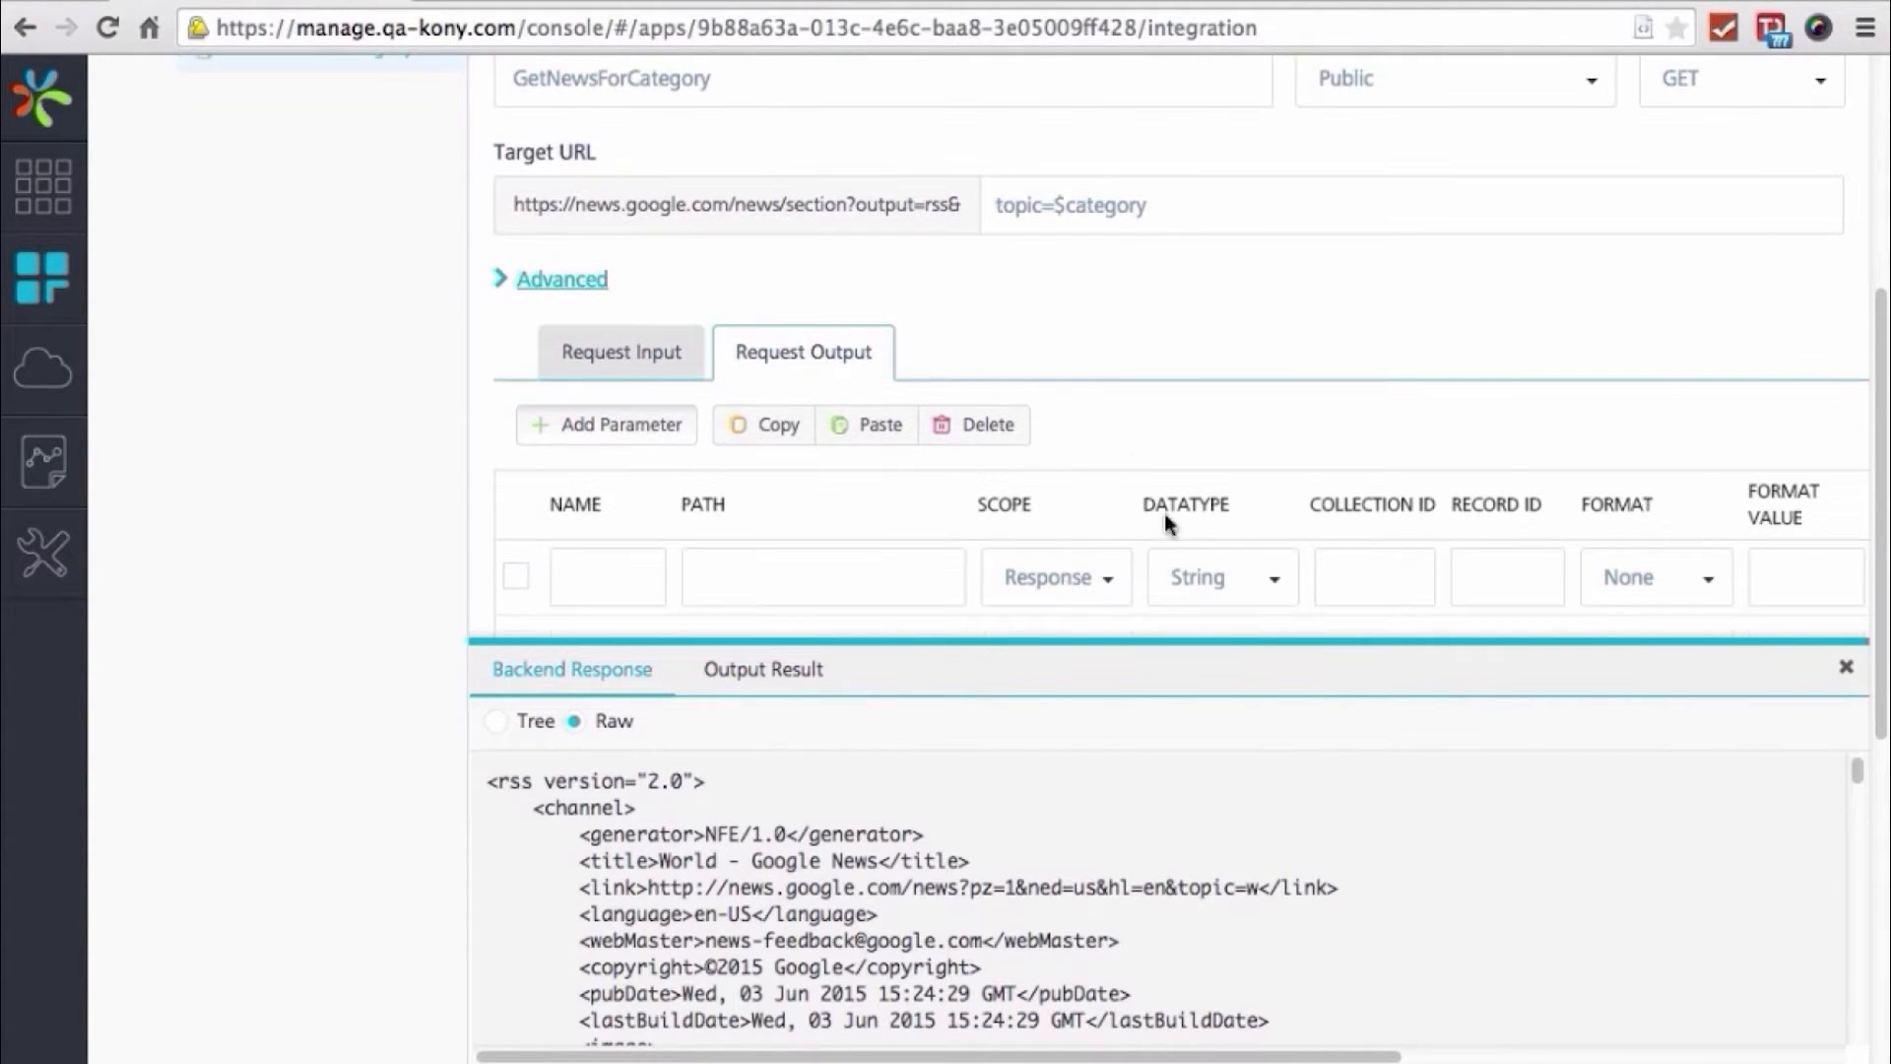
scroll(1207, 630, down, 1)
click(612, 523)
text(news_list)
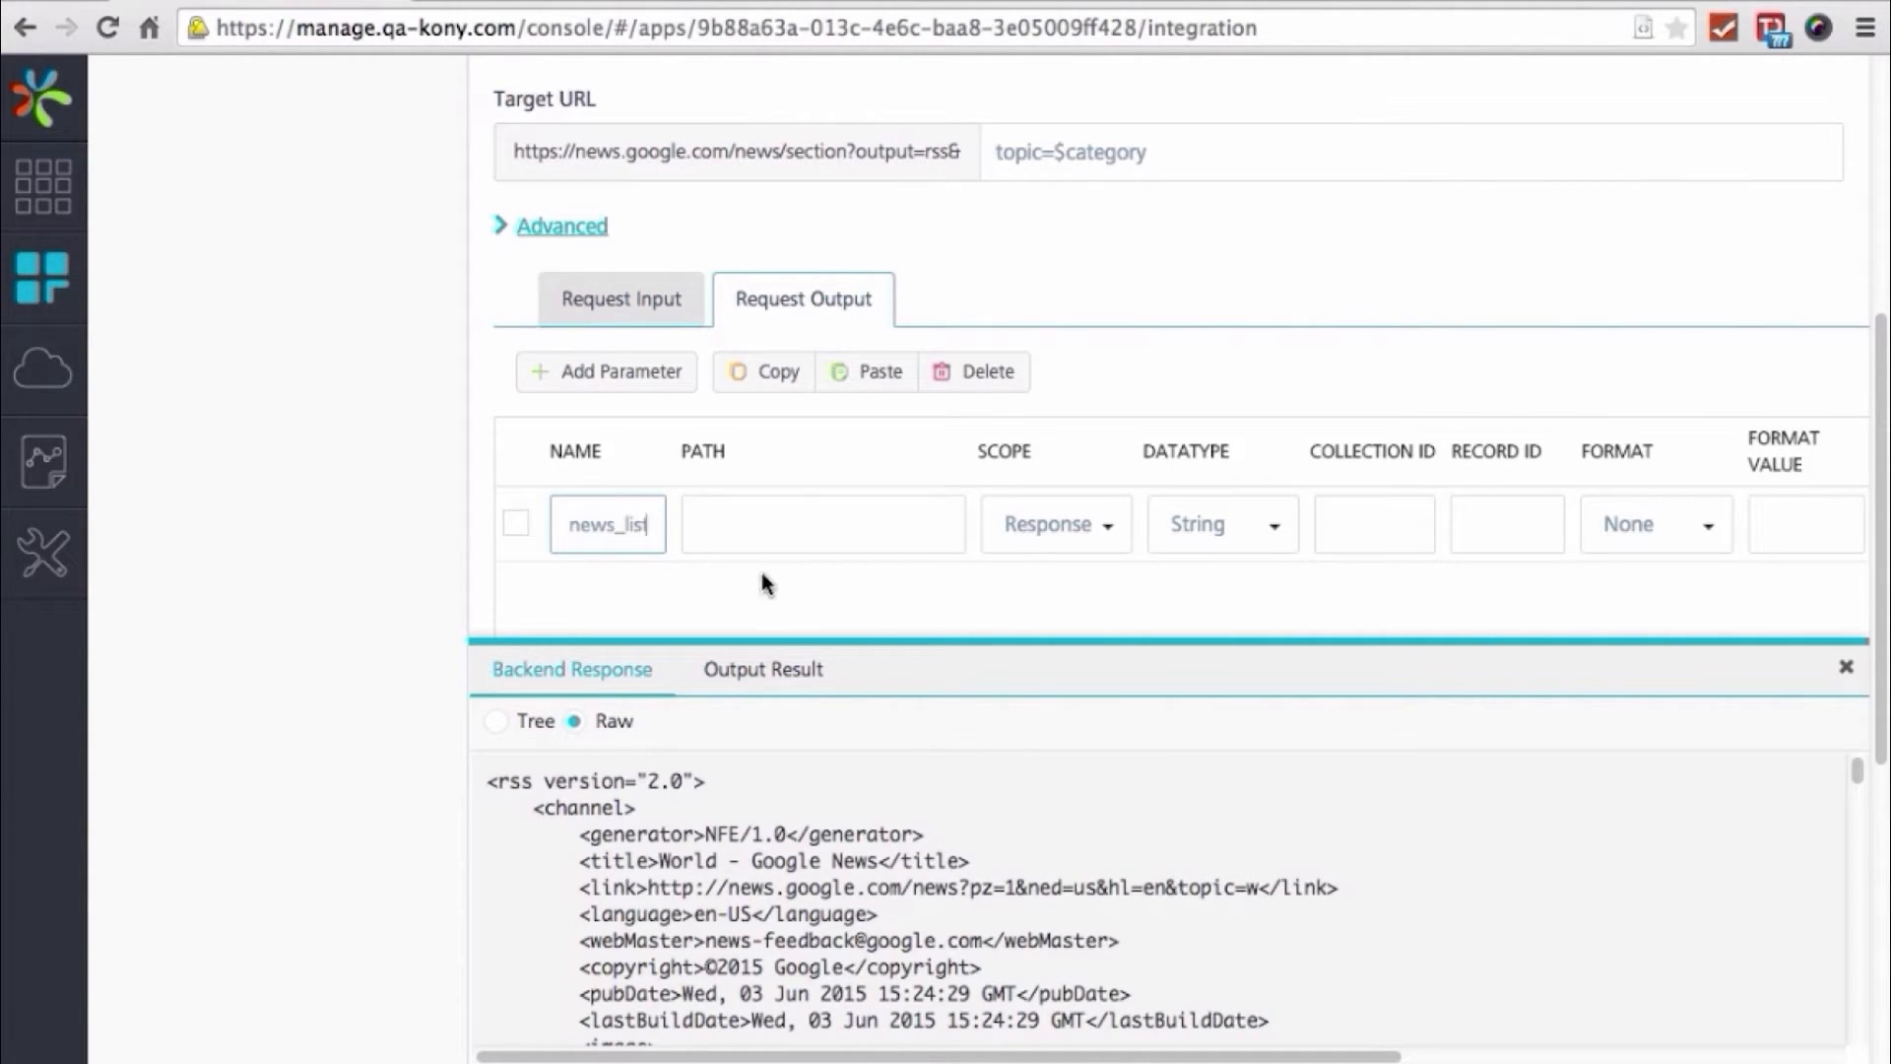
Set the news_list parameter's path to channel, copied from the backend response, and its datatype to Collection
double_click(582, 815)
key(ctrl+c)
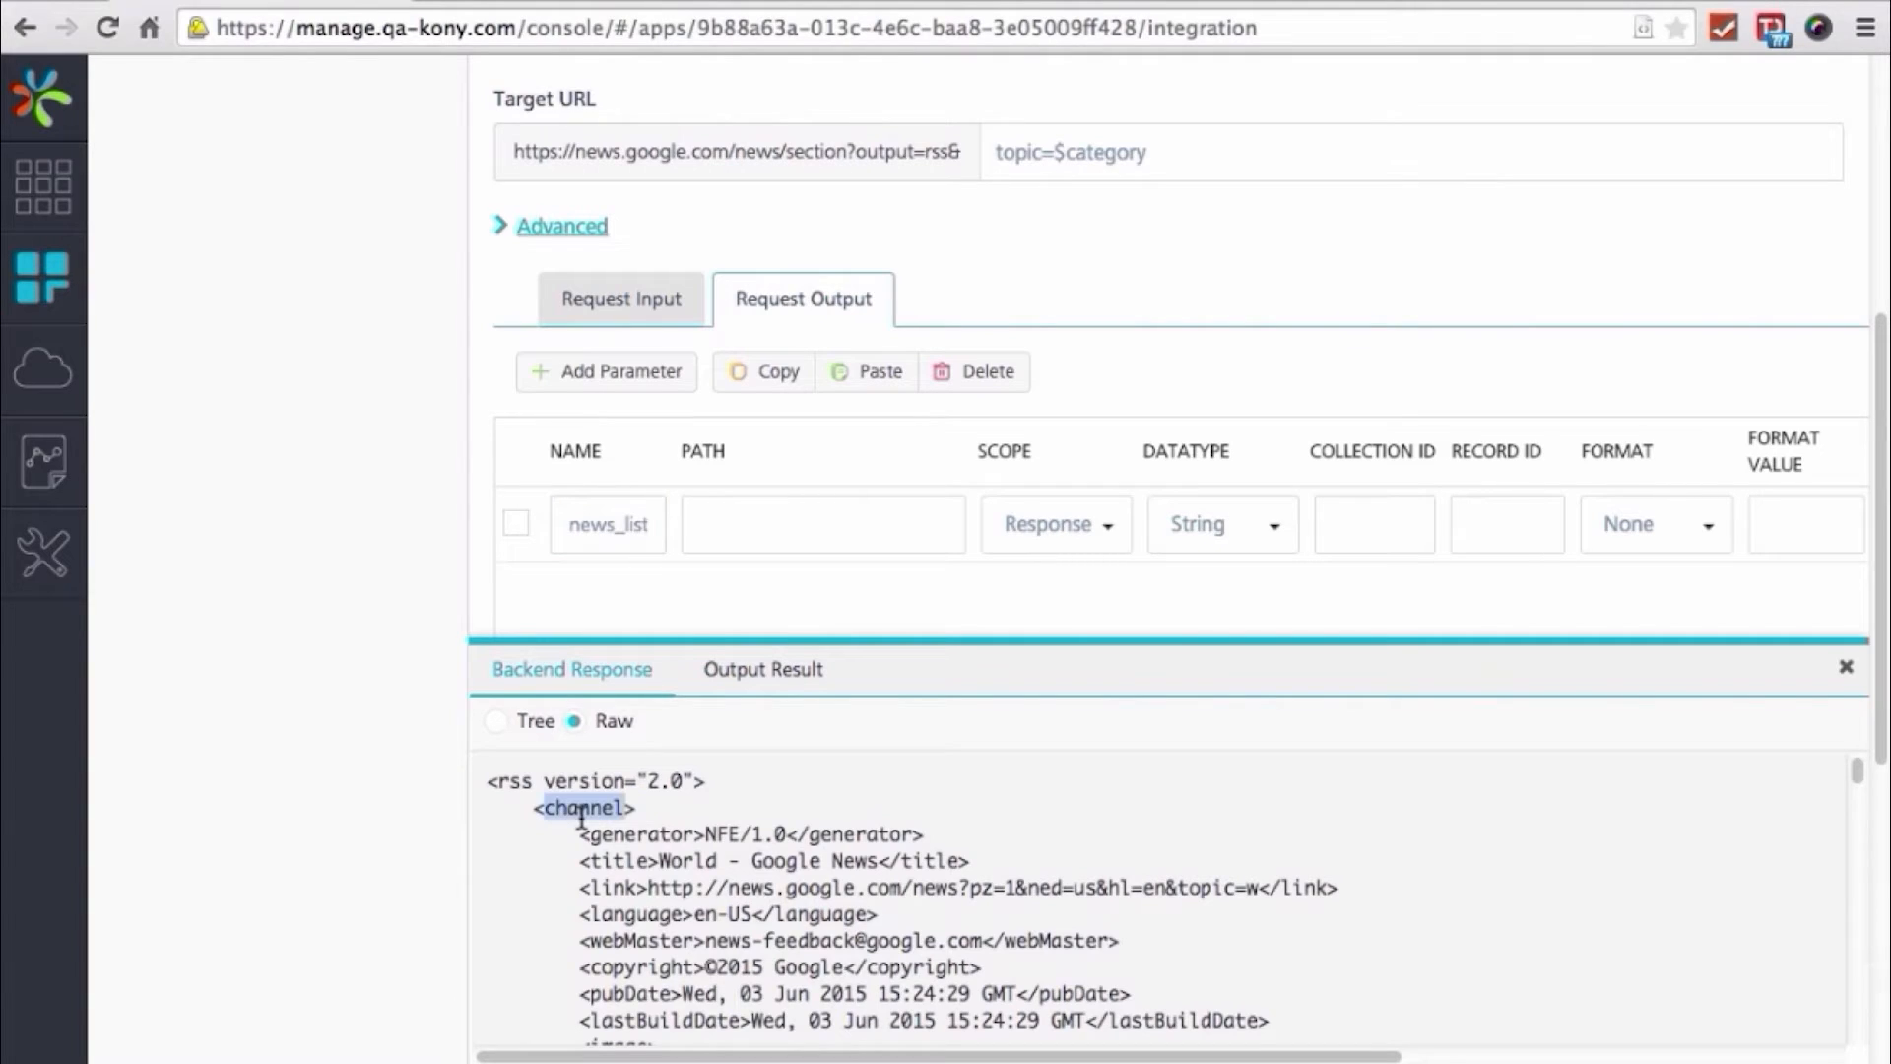
click(803, 517)
key(ctrl+v)
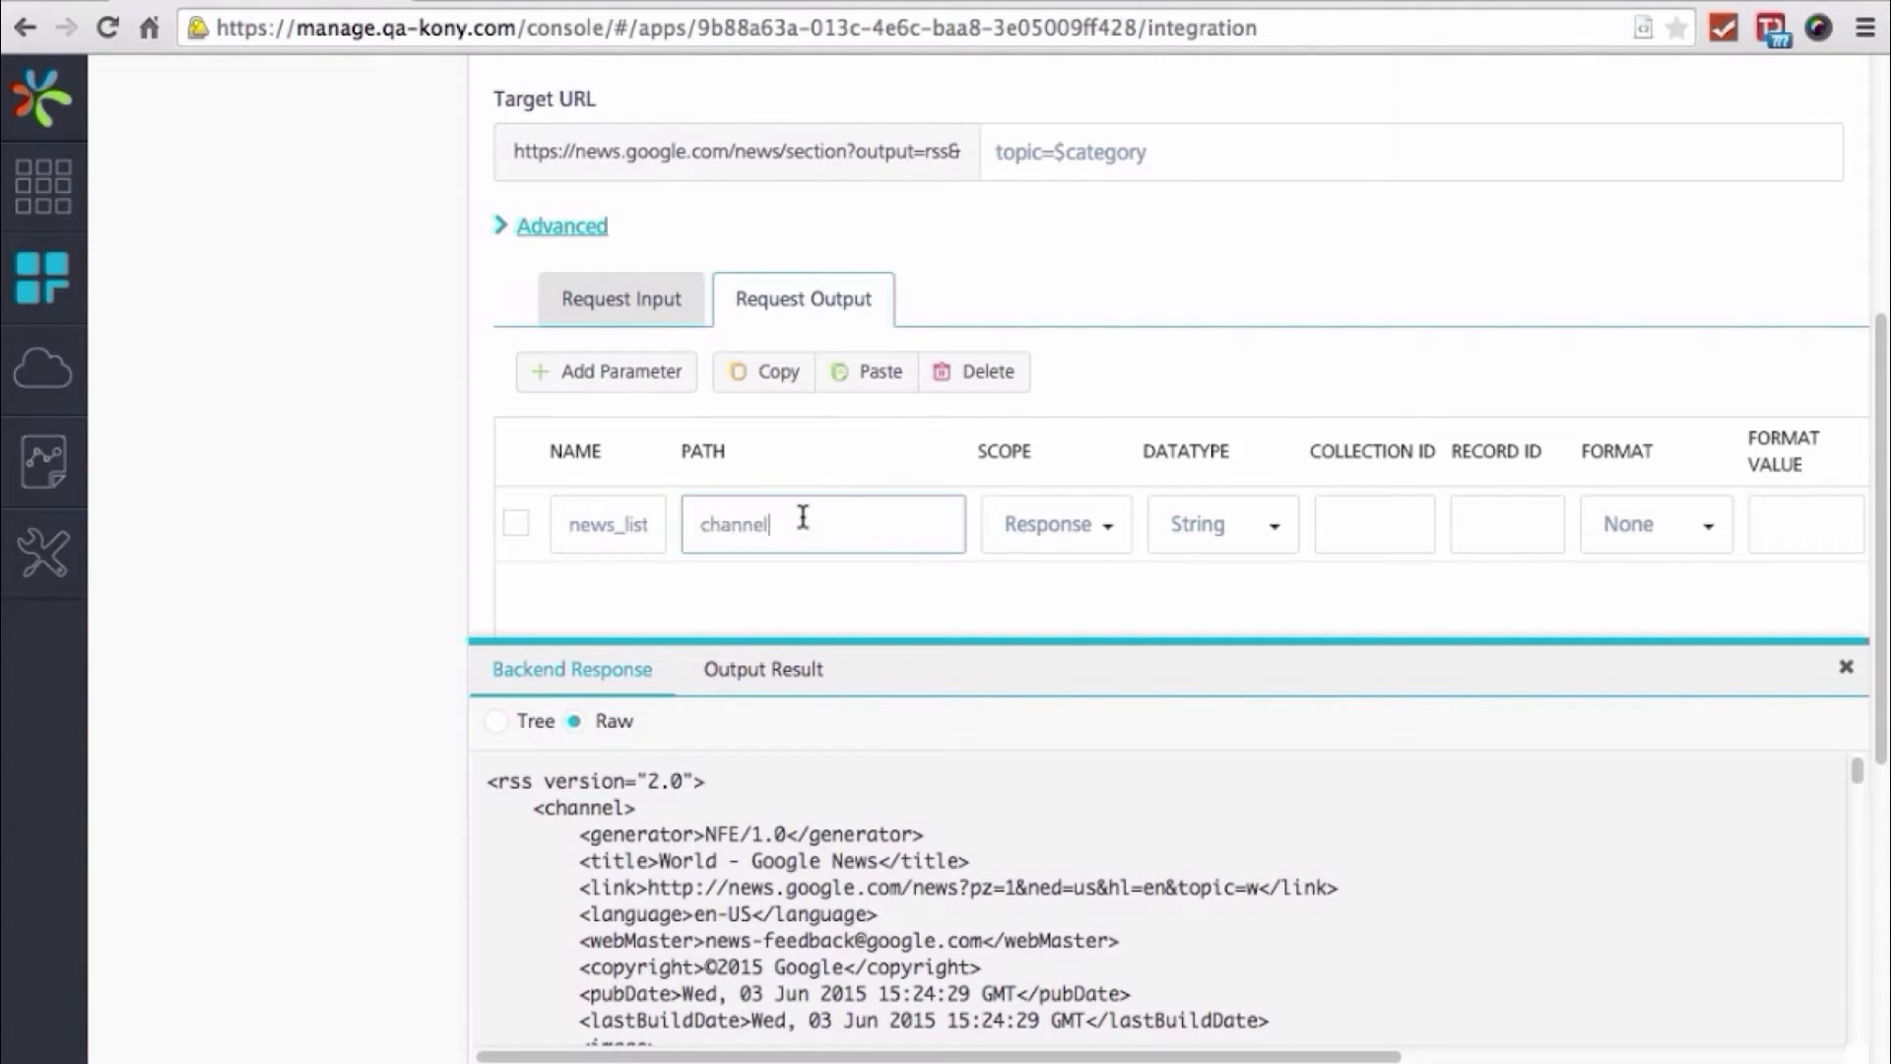
click(1278, 526)
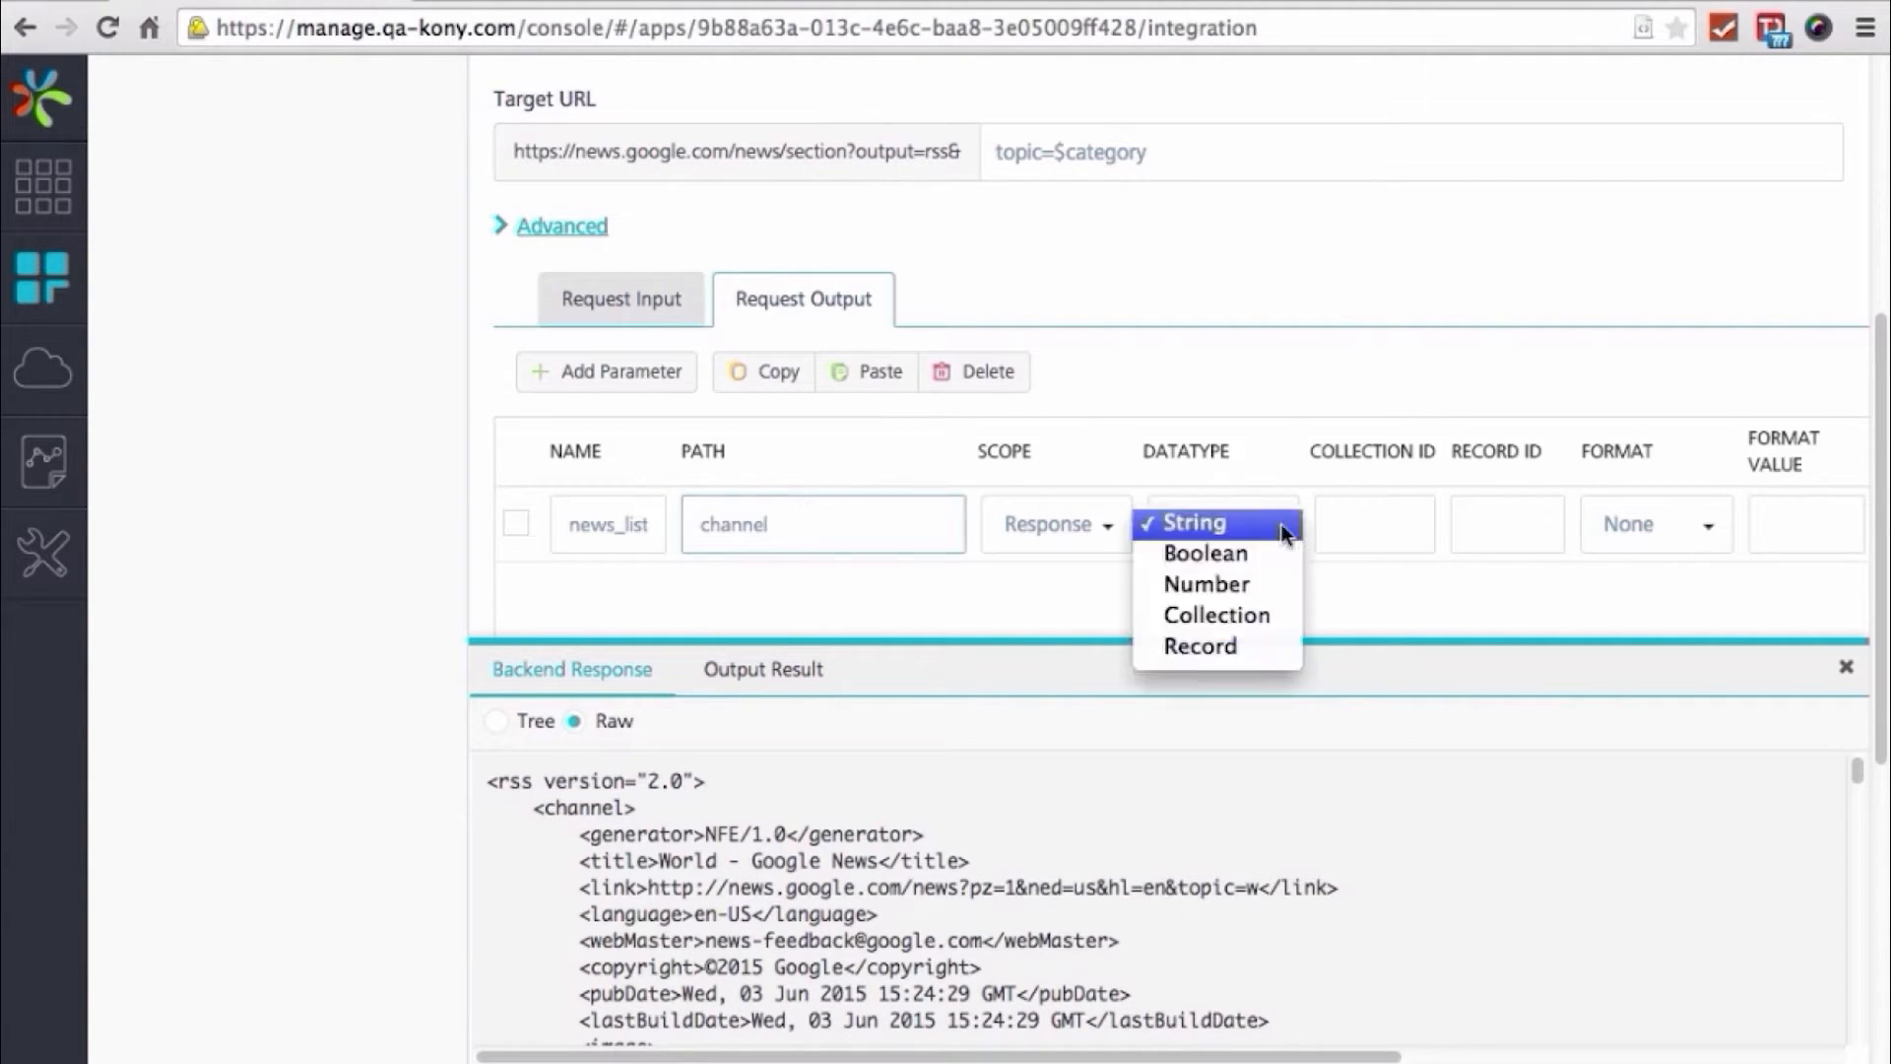
click(1236, 612)
Add a second output parameter named news_item with the path item, copied from the backend response
scroll(1062, 433, down, 2)
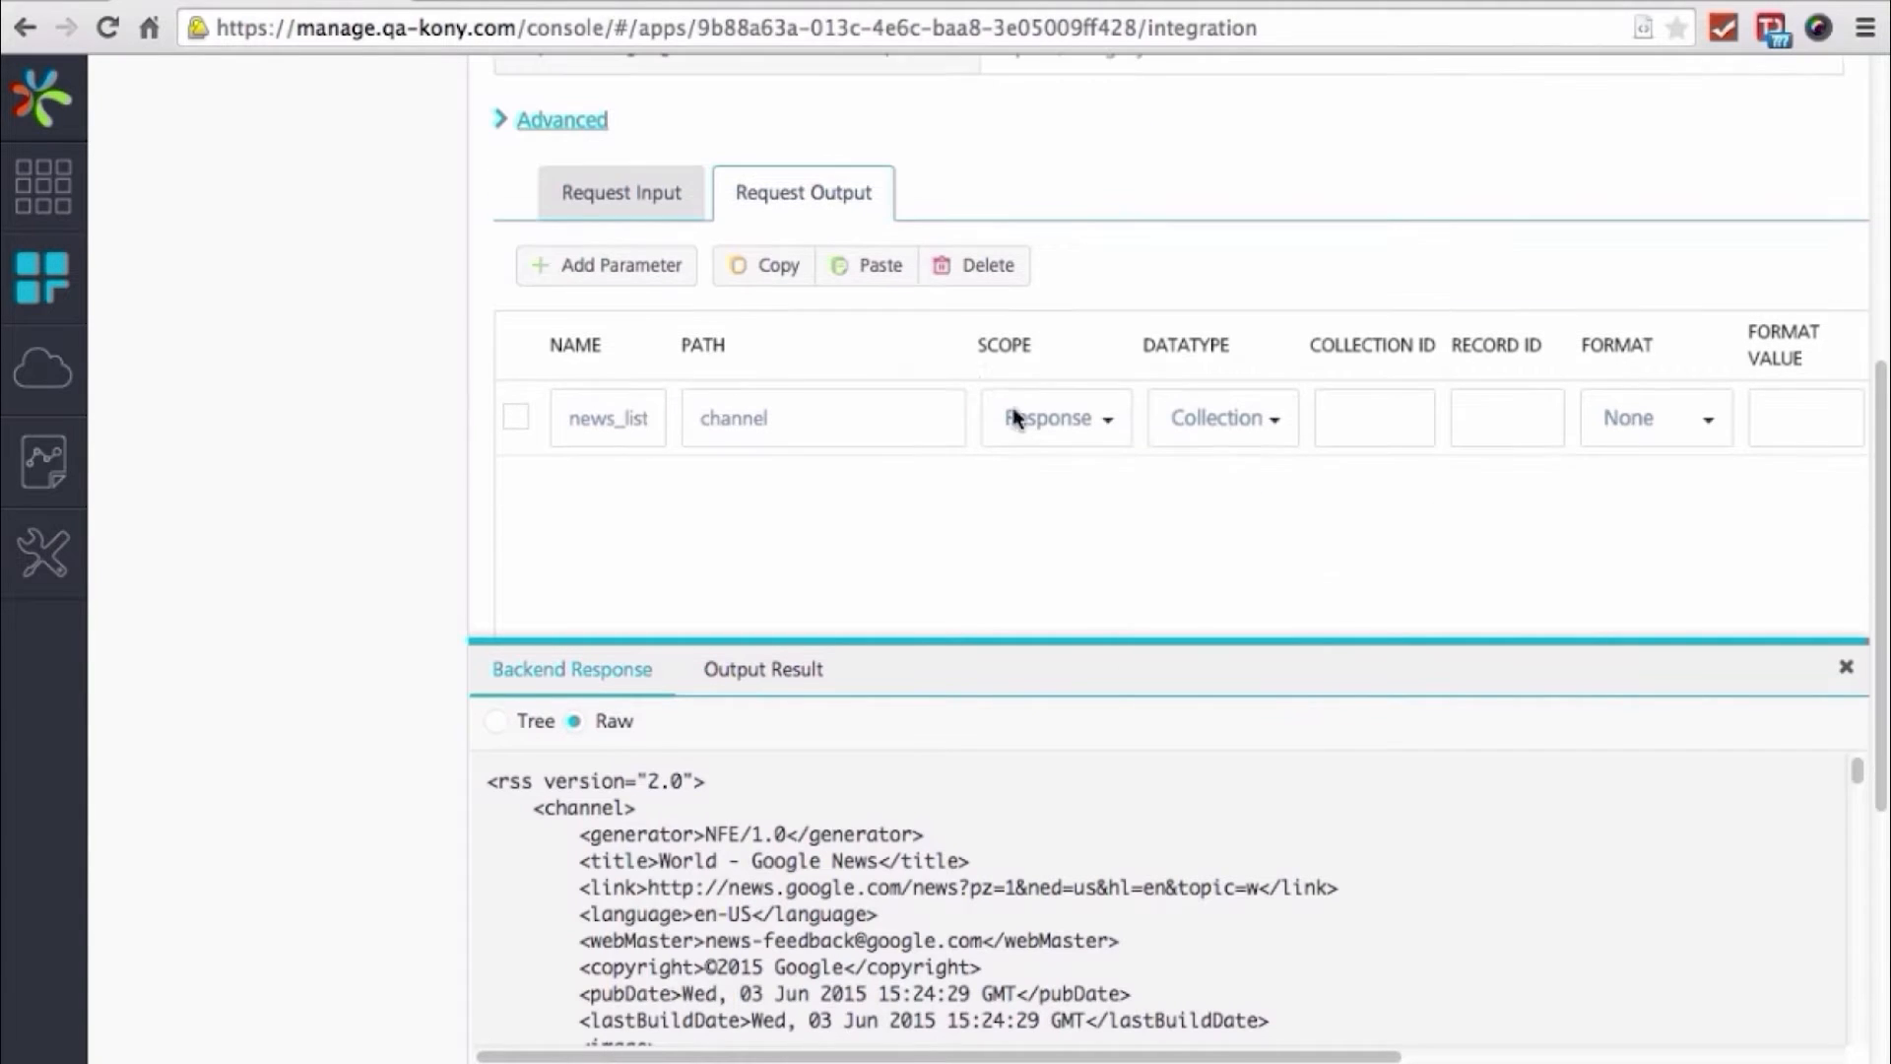
click(630, 270)
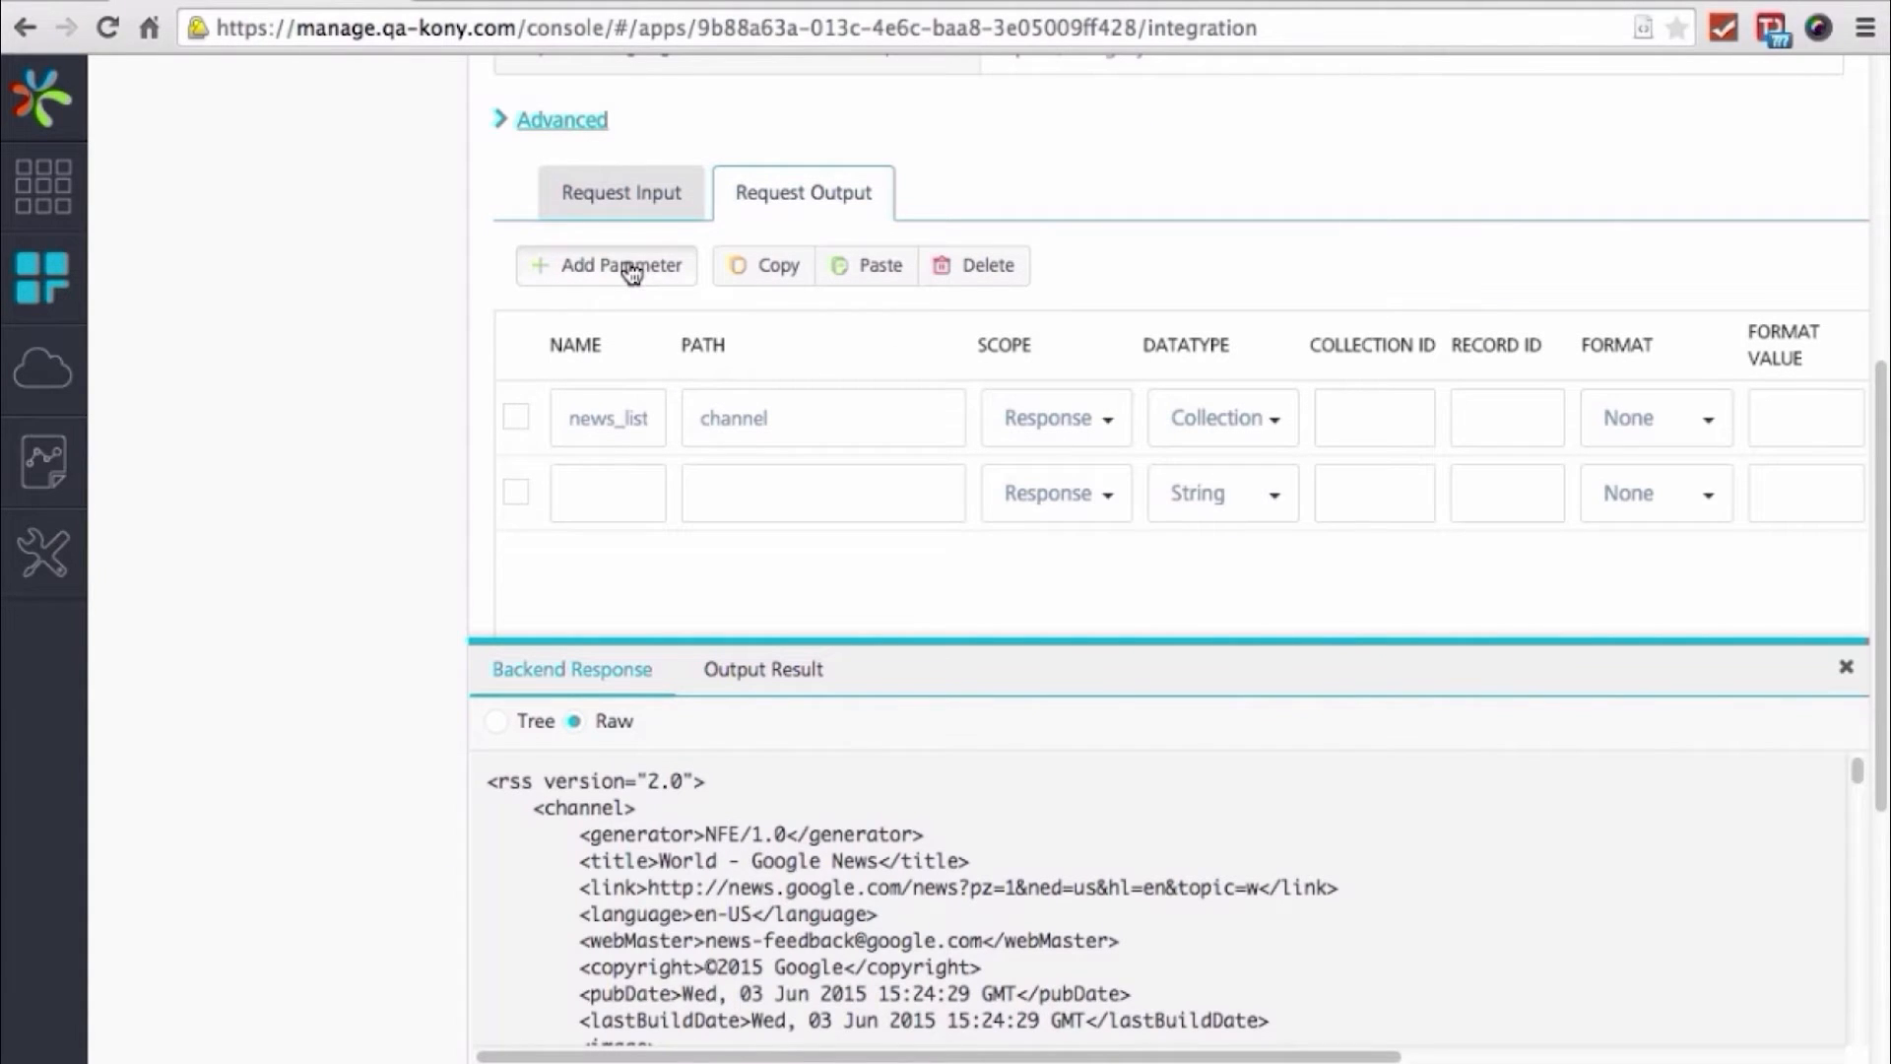
click(622, 494)
text(news)
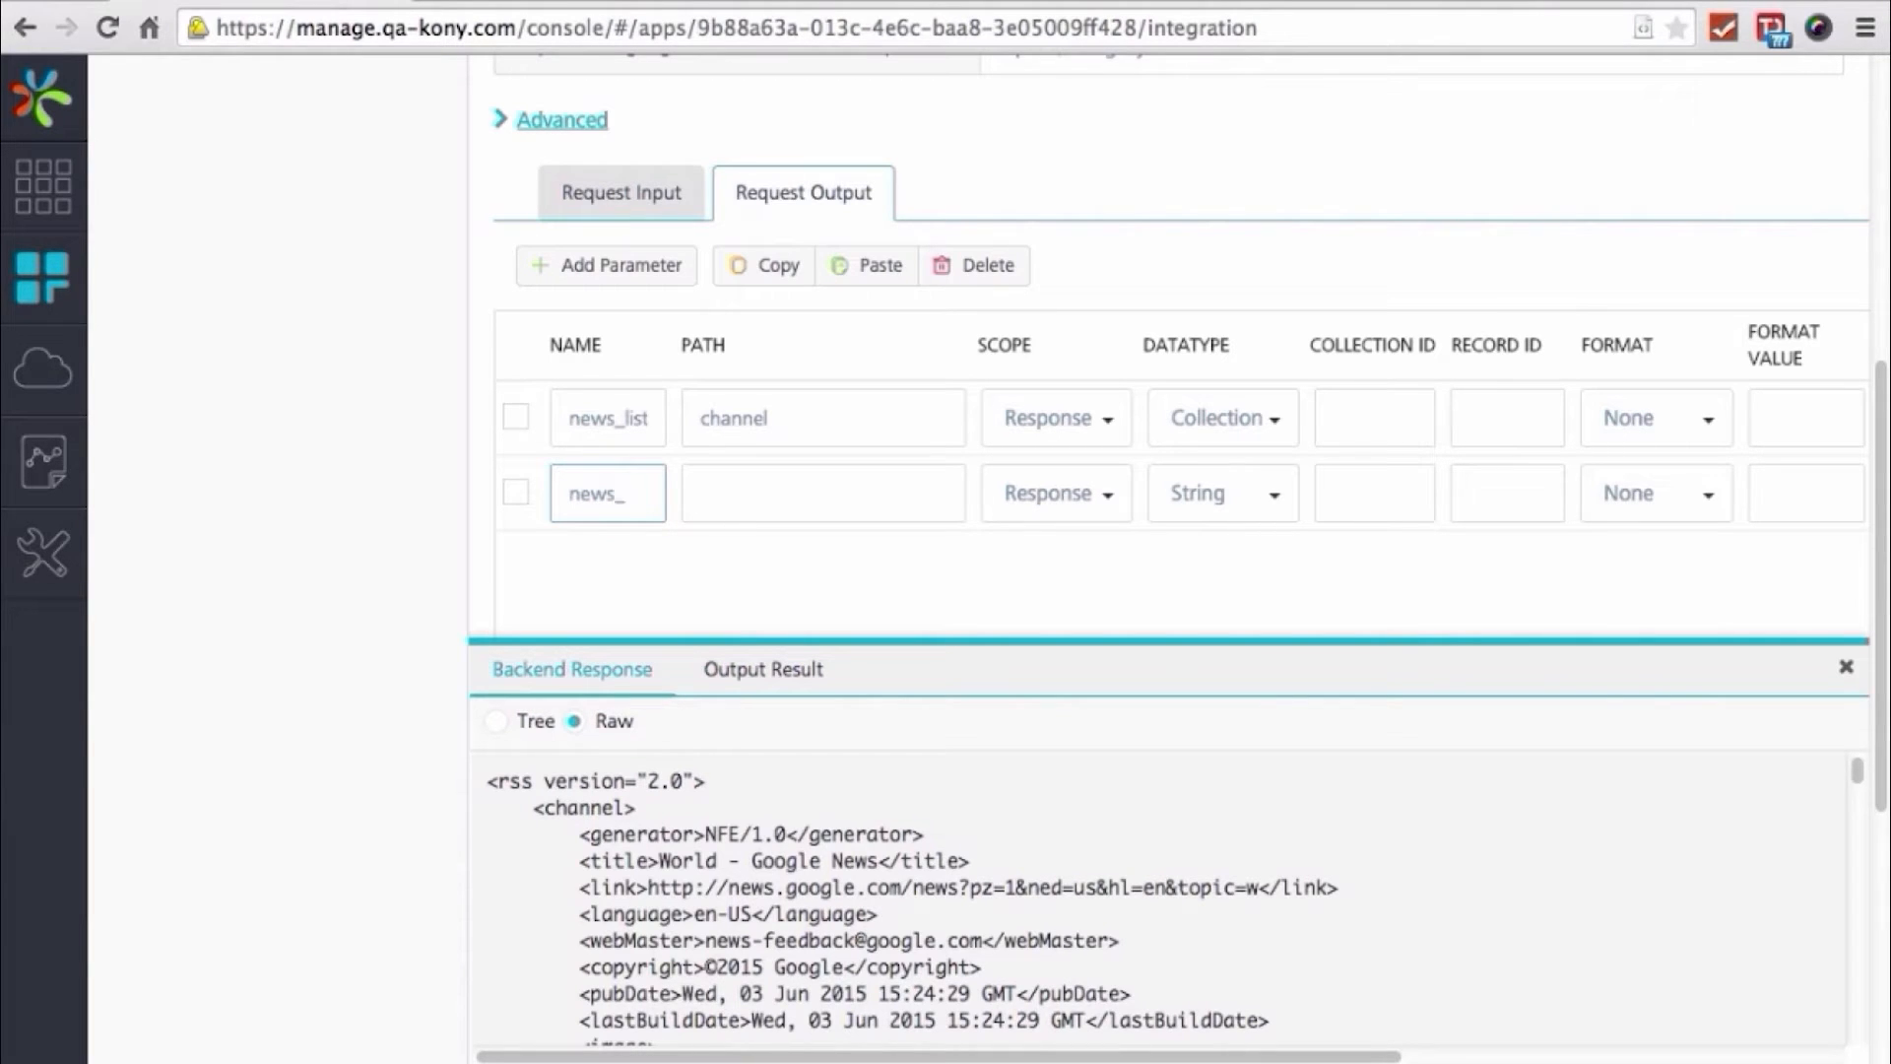
text(_item)
scroll(831, 843, down, 3)
scroll(831, 843, down, 3)
click(625, 975)
double_click(624, 975)
key(ctrl+c)
click(782, 499)
key(ctrl+v)
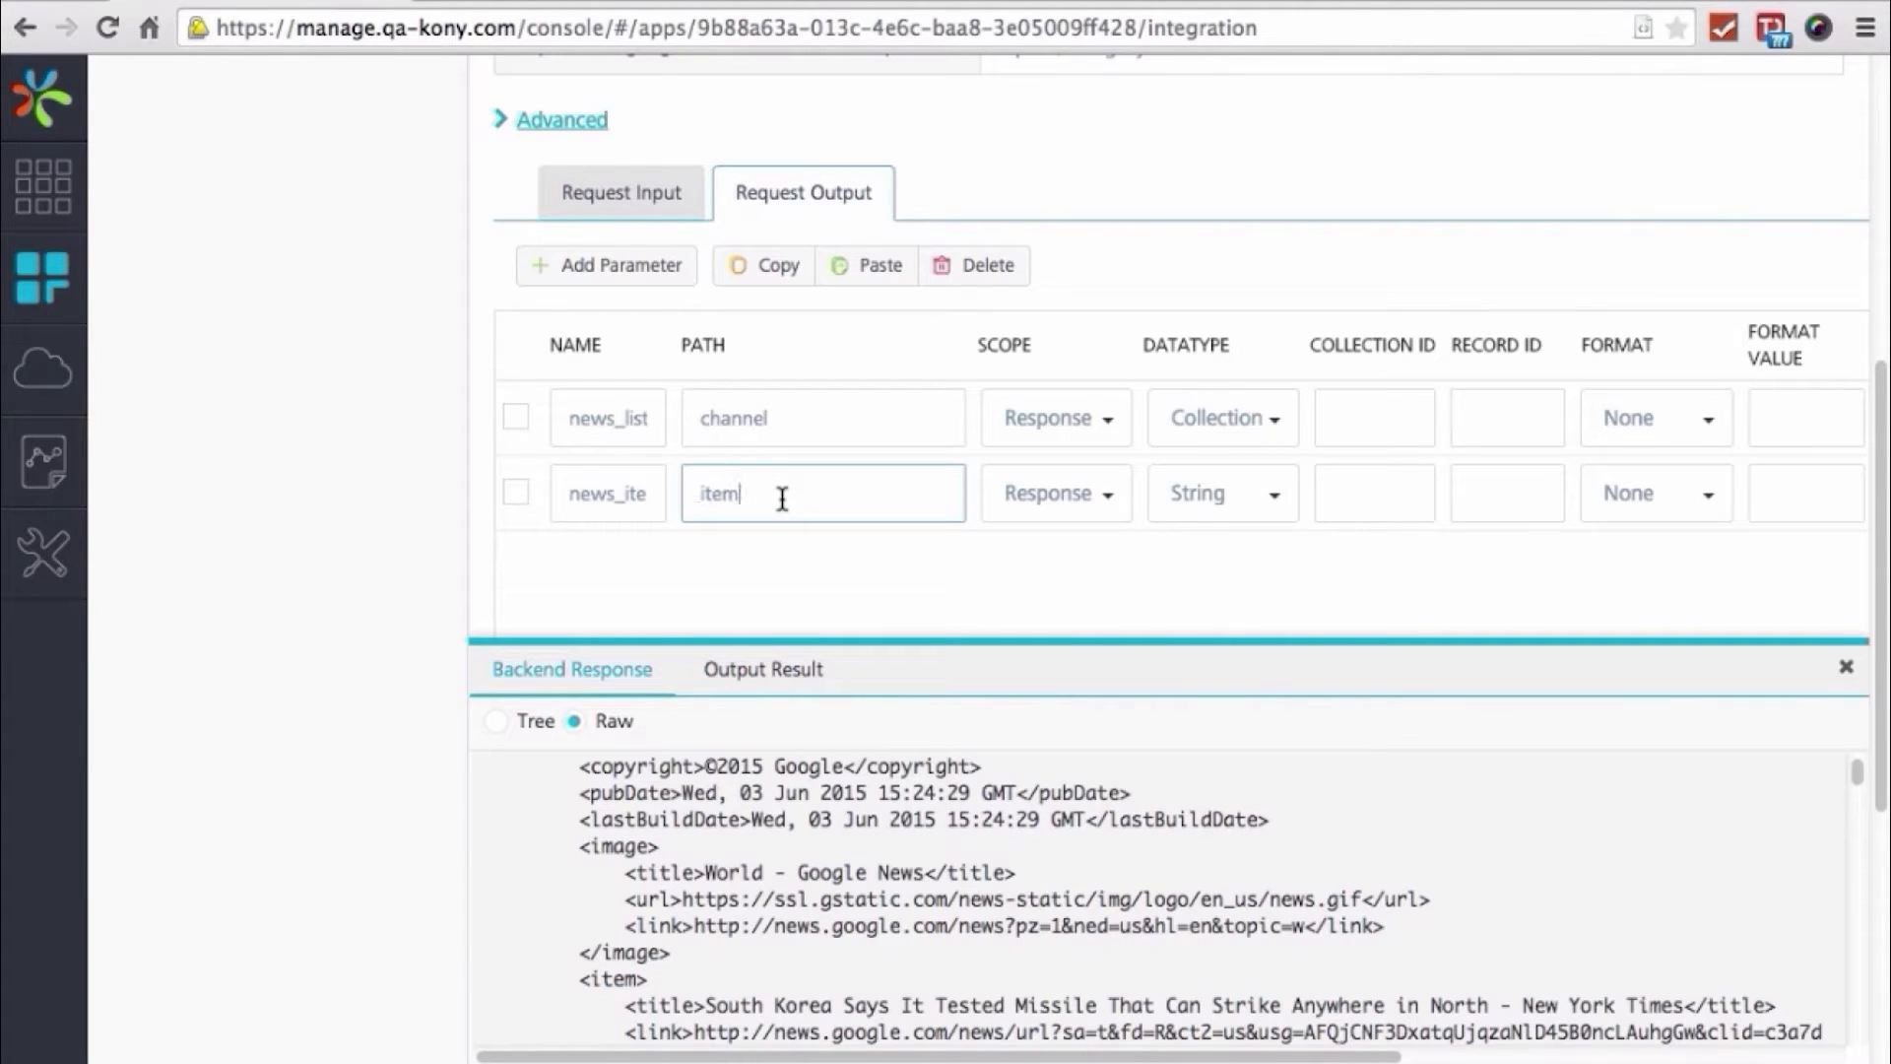
Set the news_item parameter's datatype to Record and its collection ID to news_list
click(1277, 500)
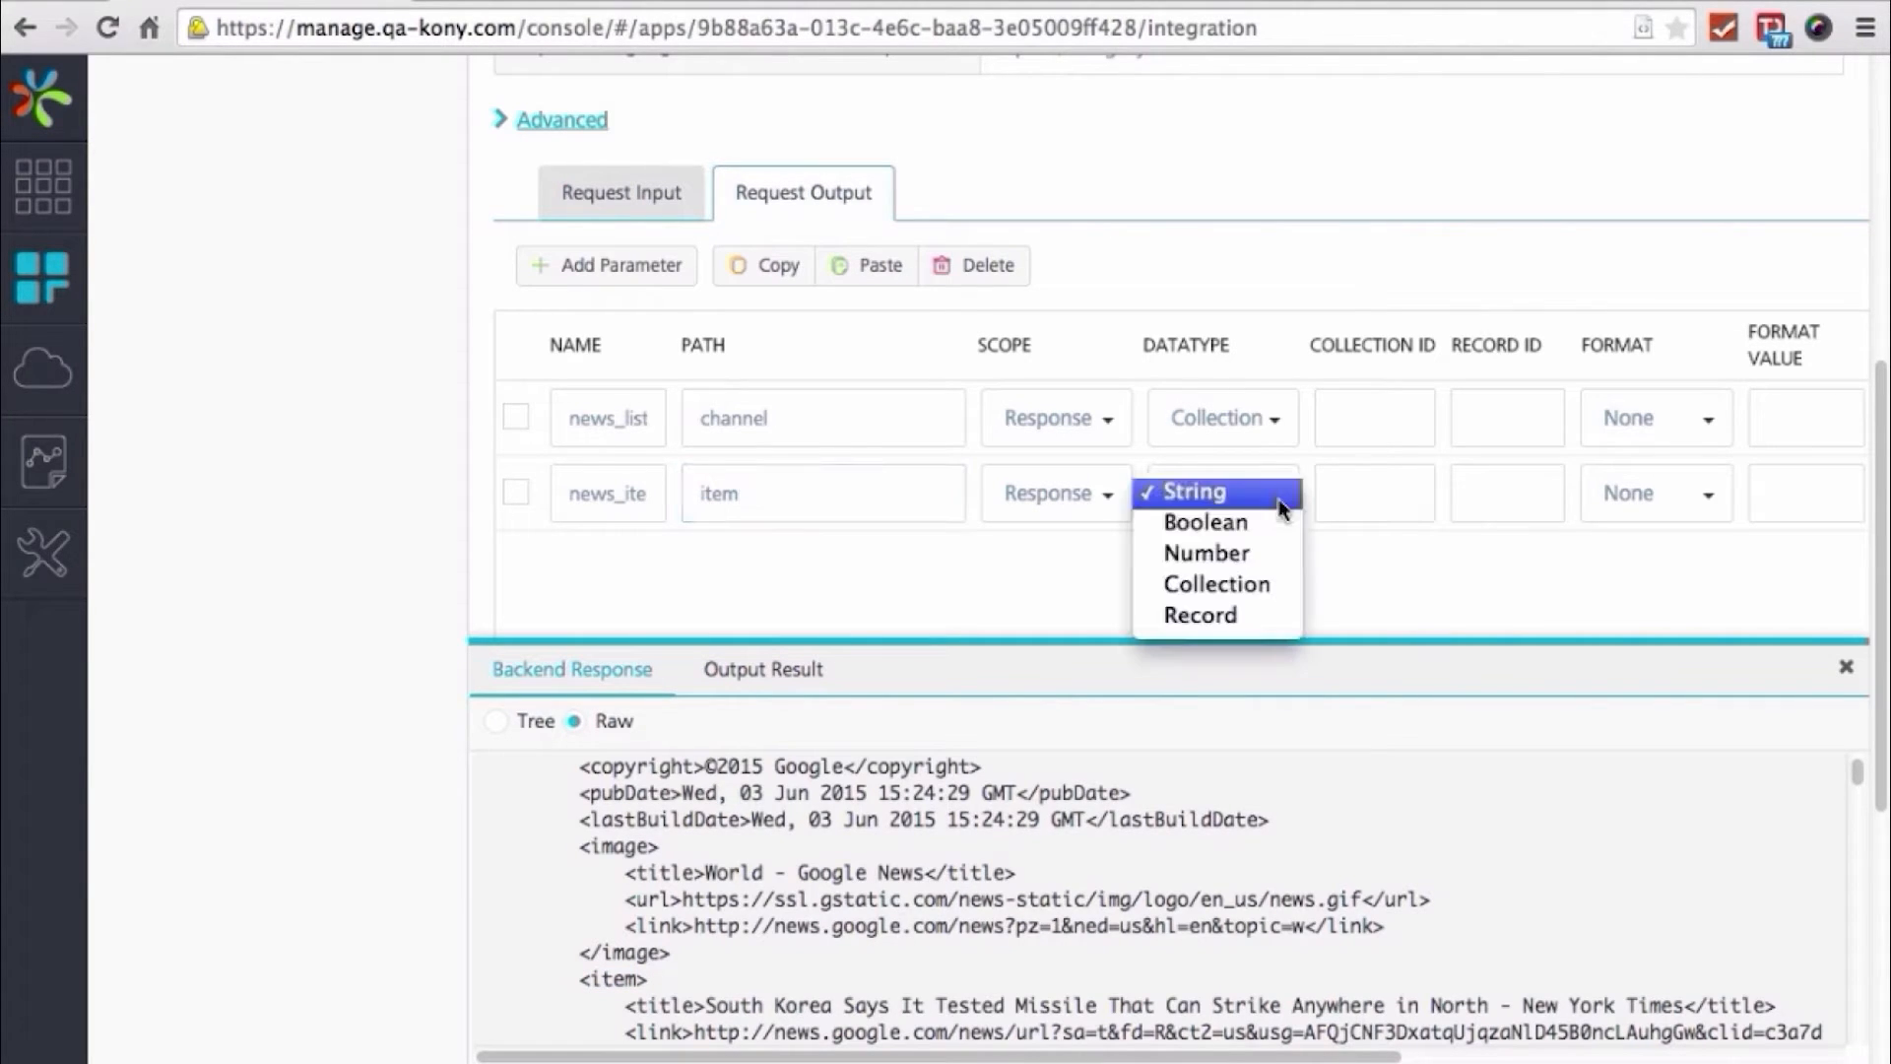
click(1218, 618)
double_click(620, 417)
click(1409, 499)
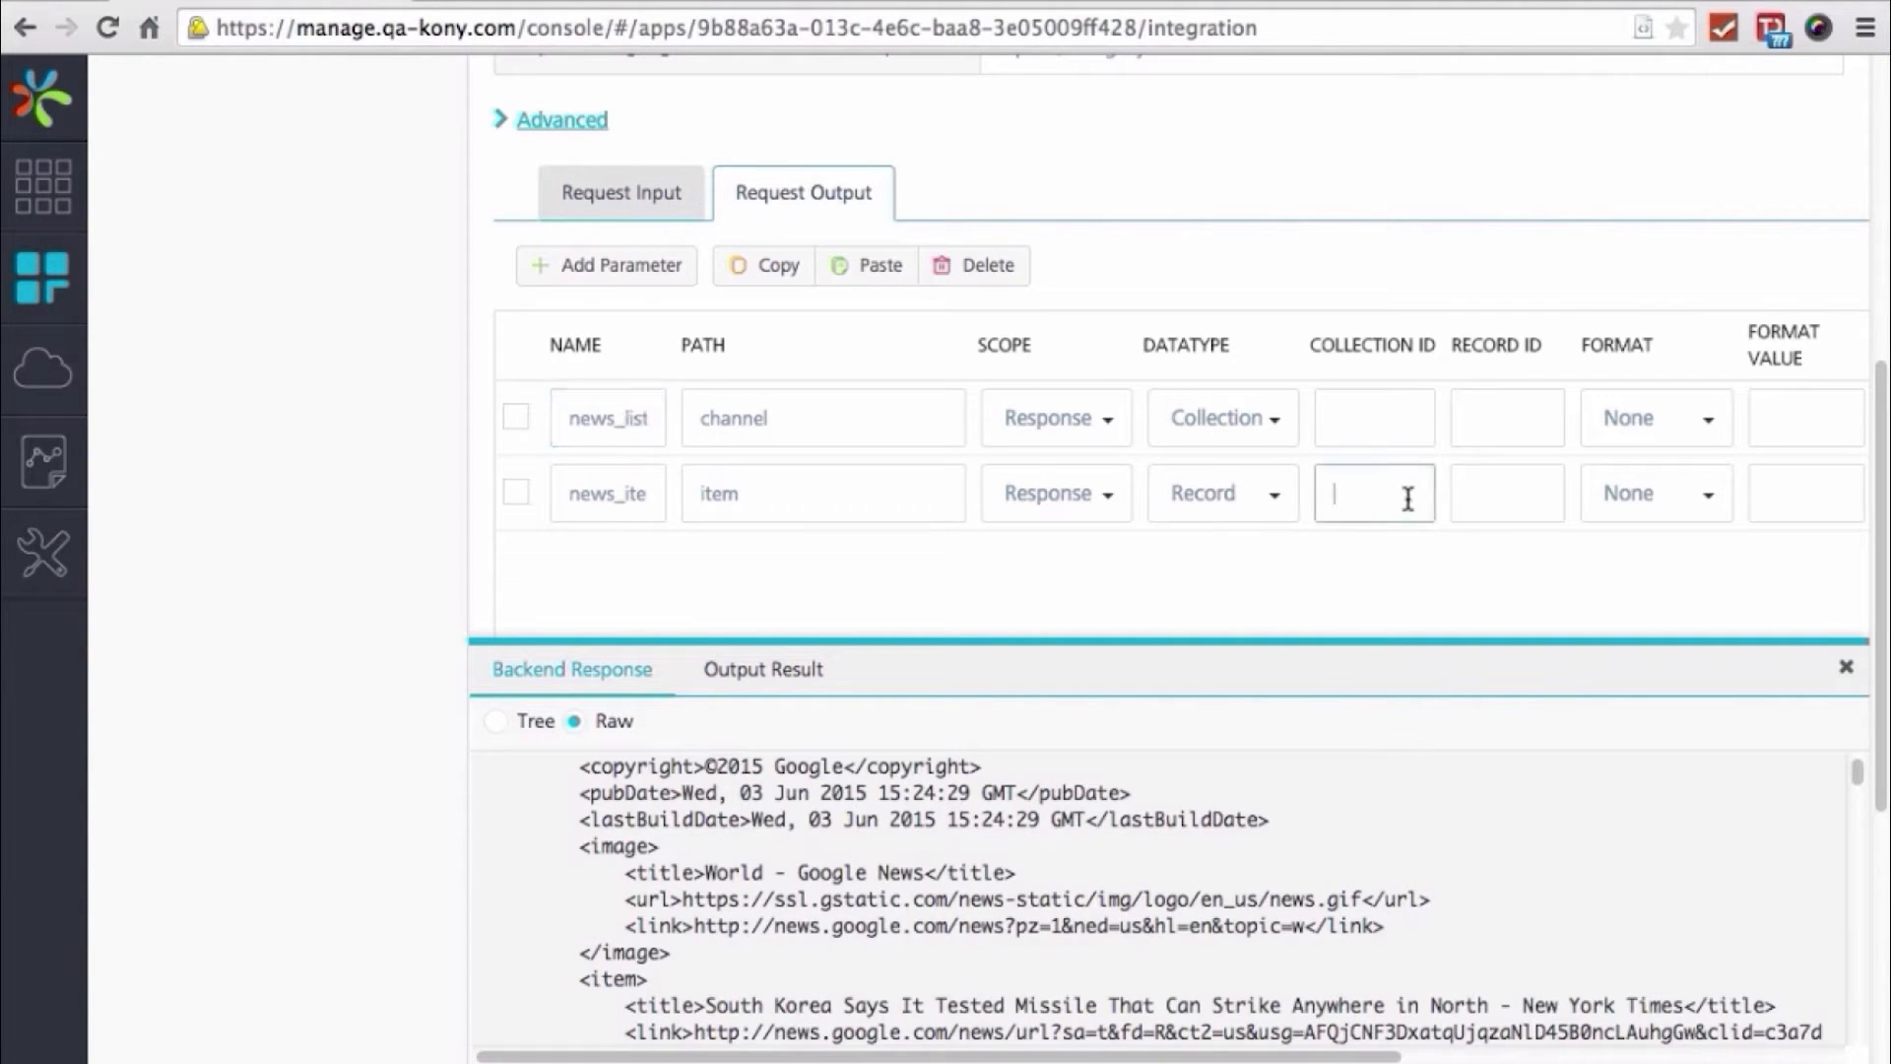
text(news_list)
Add a third output parameter named title with the path title
click(616, 280)
scroll(871, 471, down, 1)
click(596, 537)
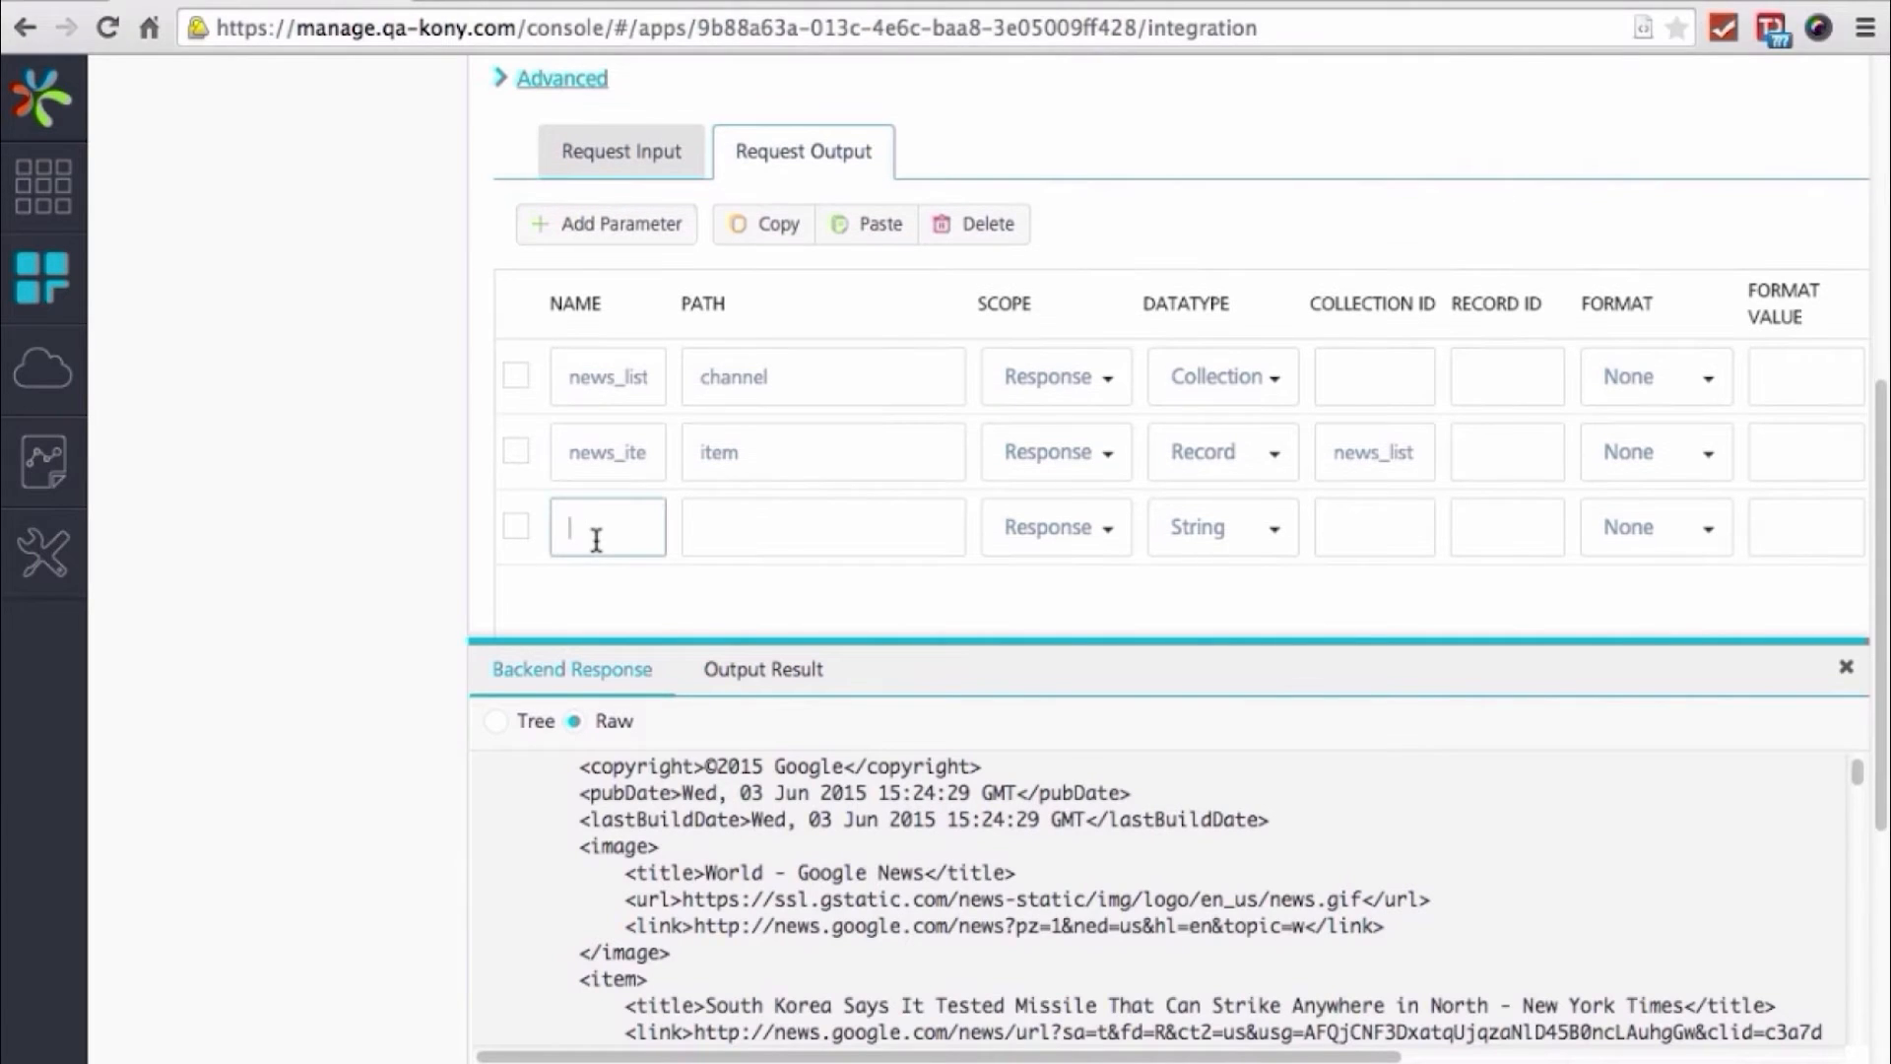
text(title)
click(757, 527)
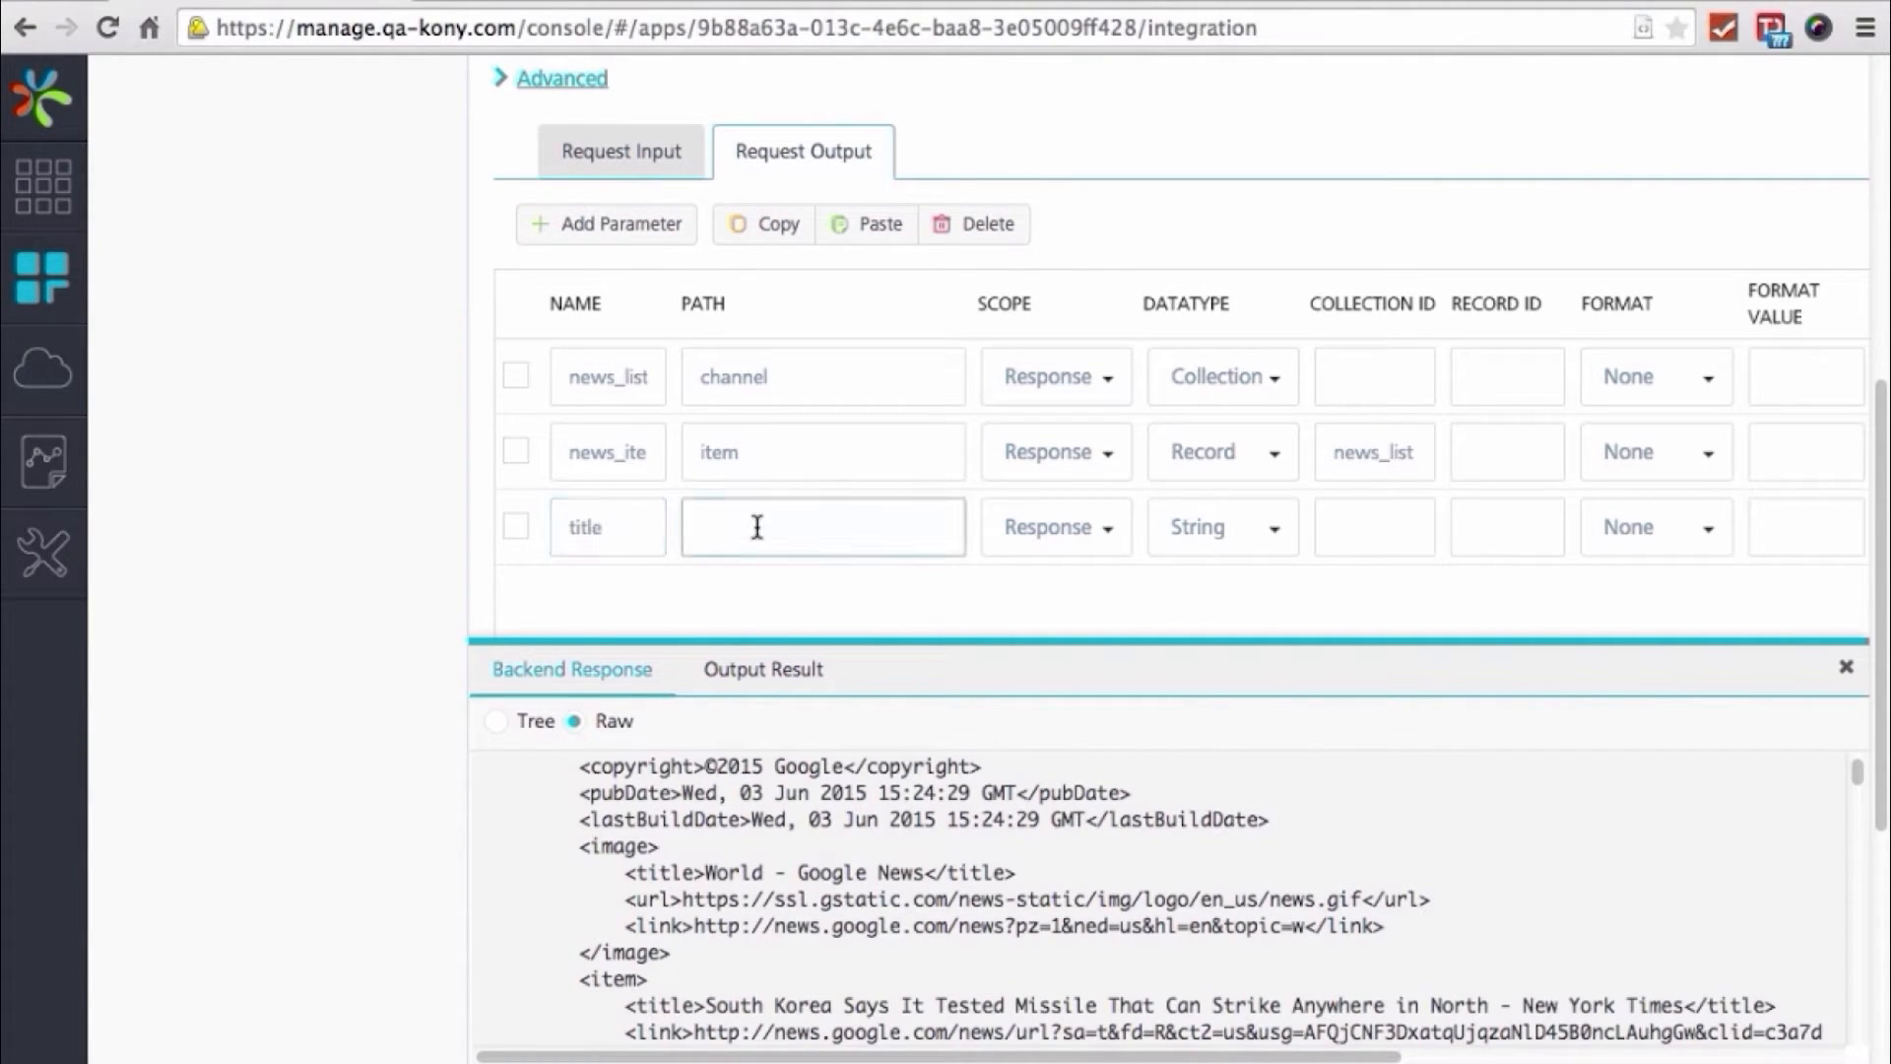
text(title)
Set the title parameter's record ID to news_item, copied from the record parameter's name
double_click(602, 460)
key(ctrl+c)
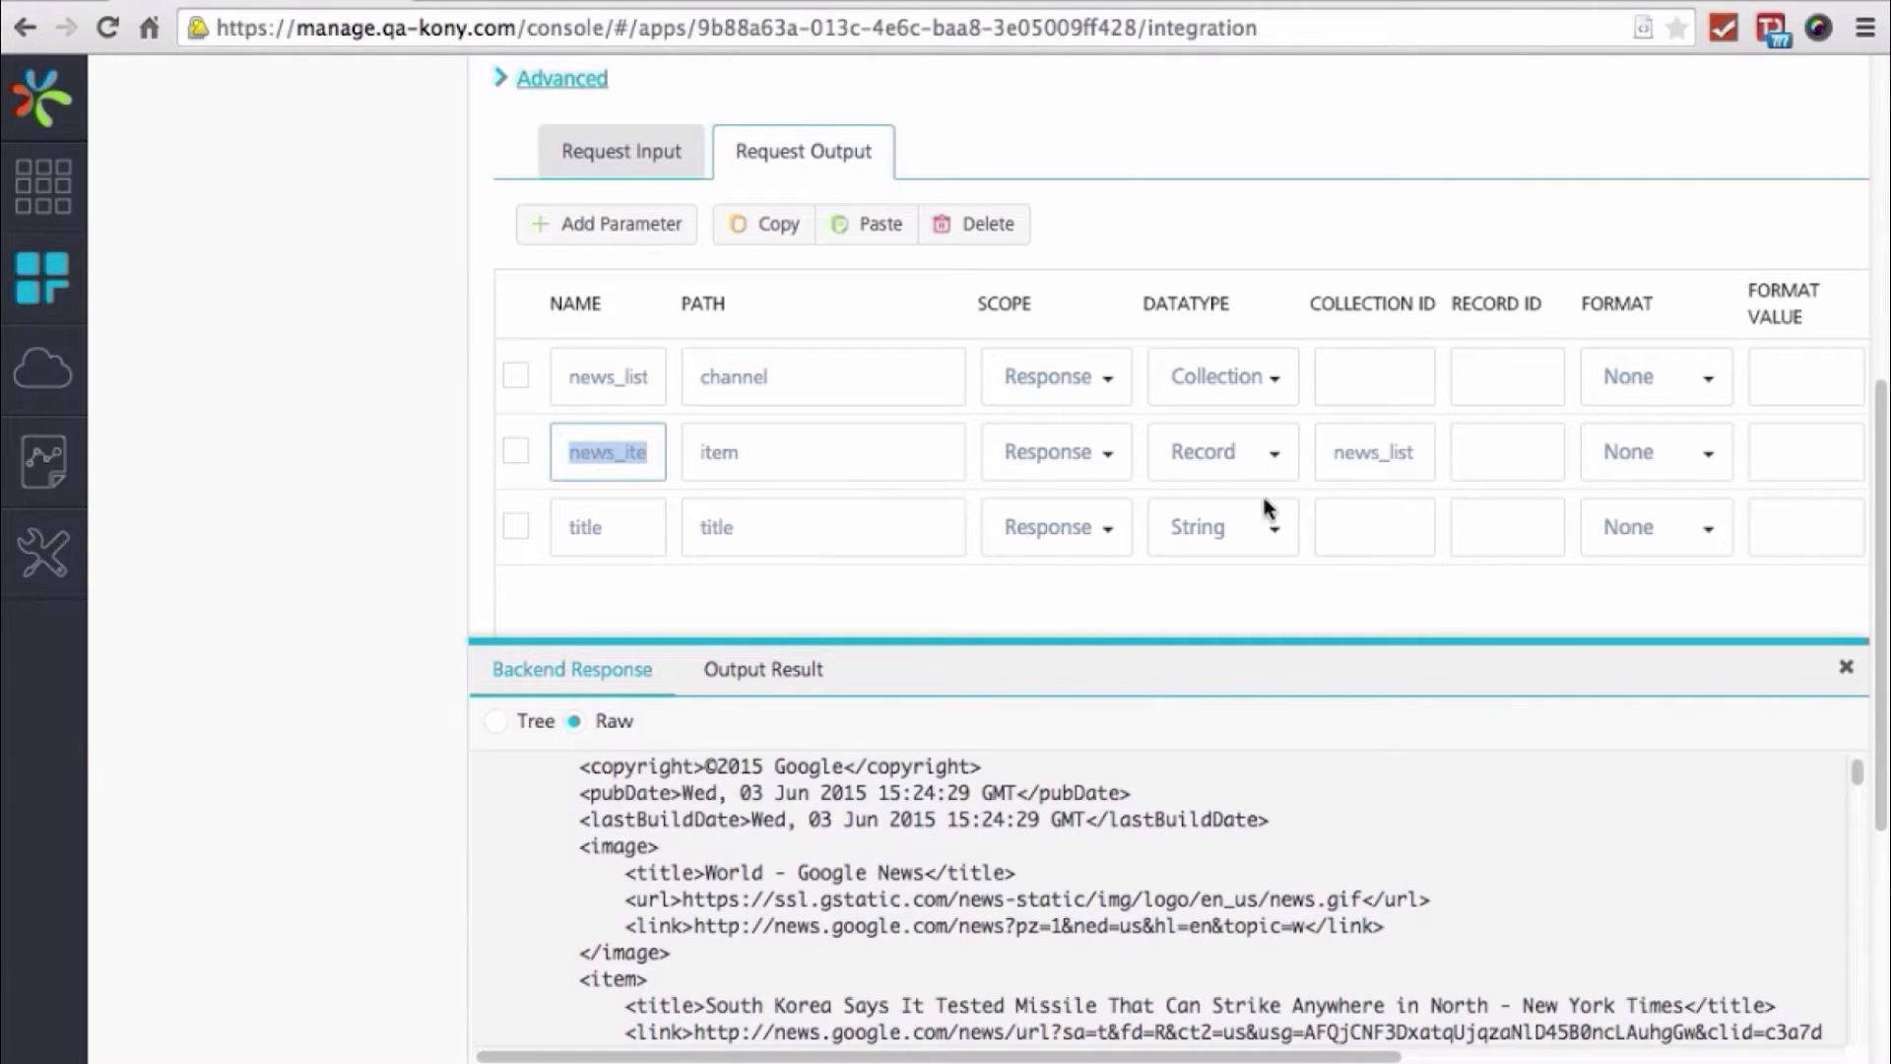
click(1486, 525)
key(ctrl+v)
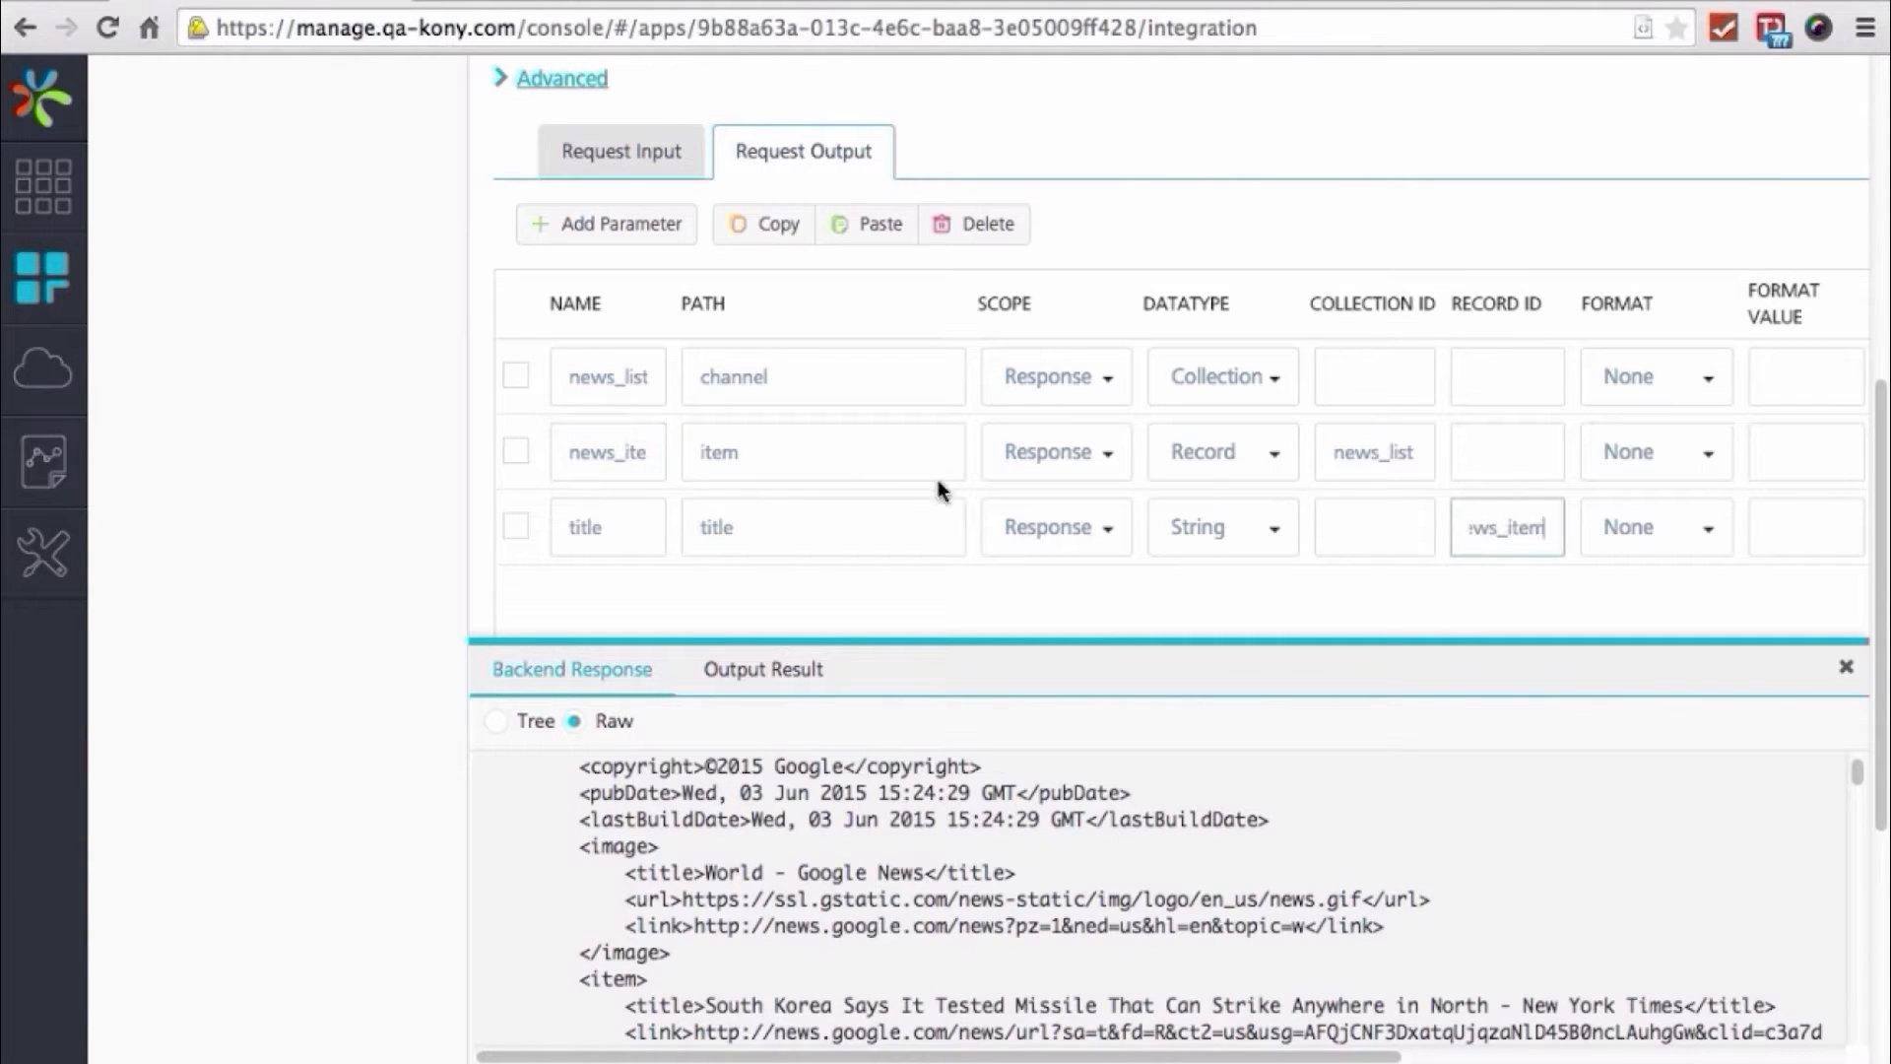
Add an output parameter named link with the path link, checking the item's elements in the backend response
click(635, 225)
scroll(859, 488, down, 3)
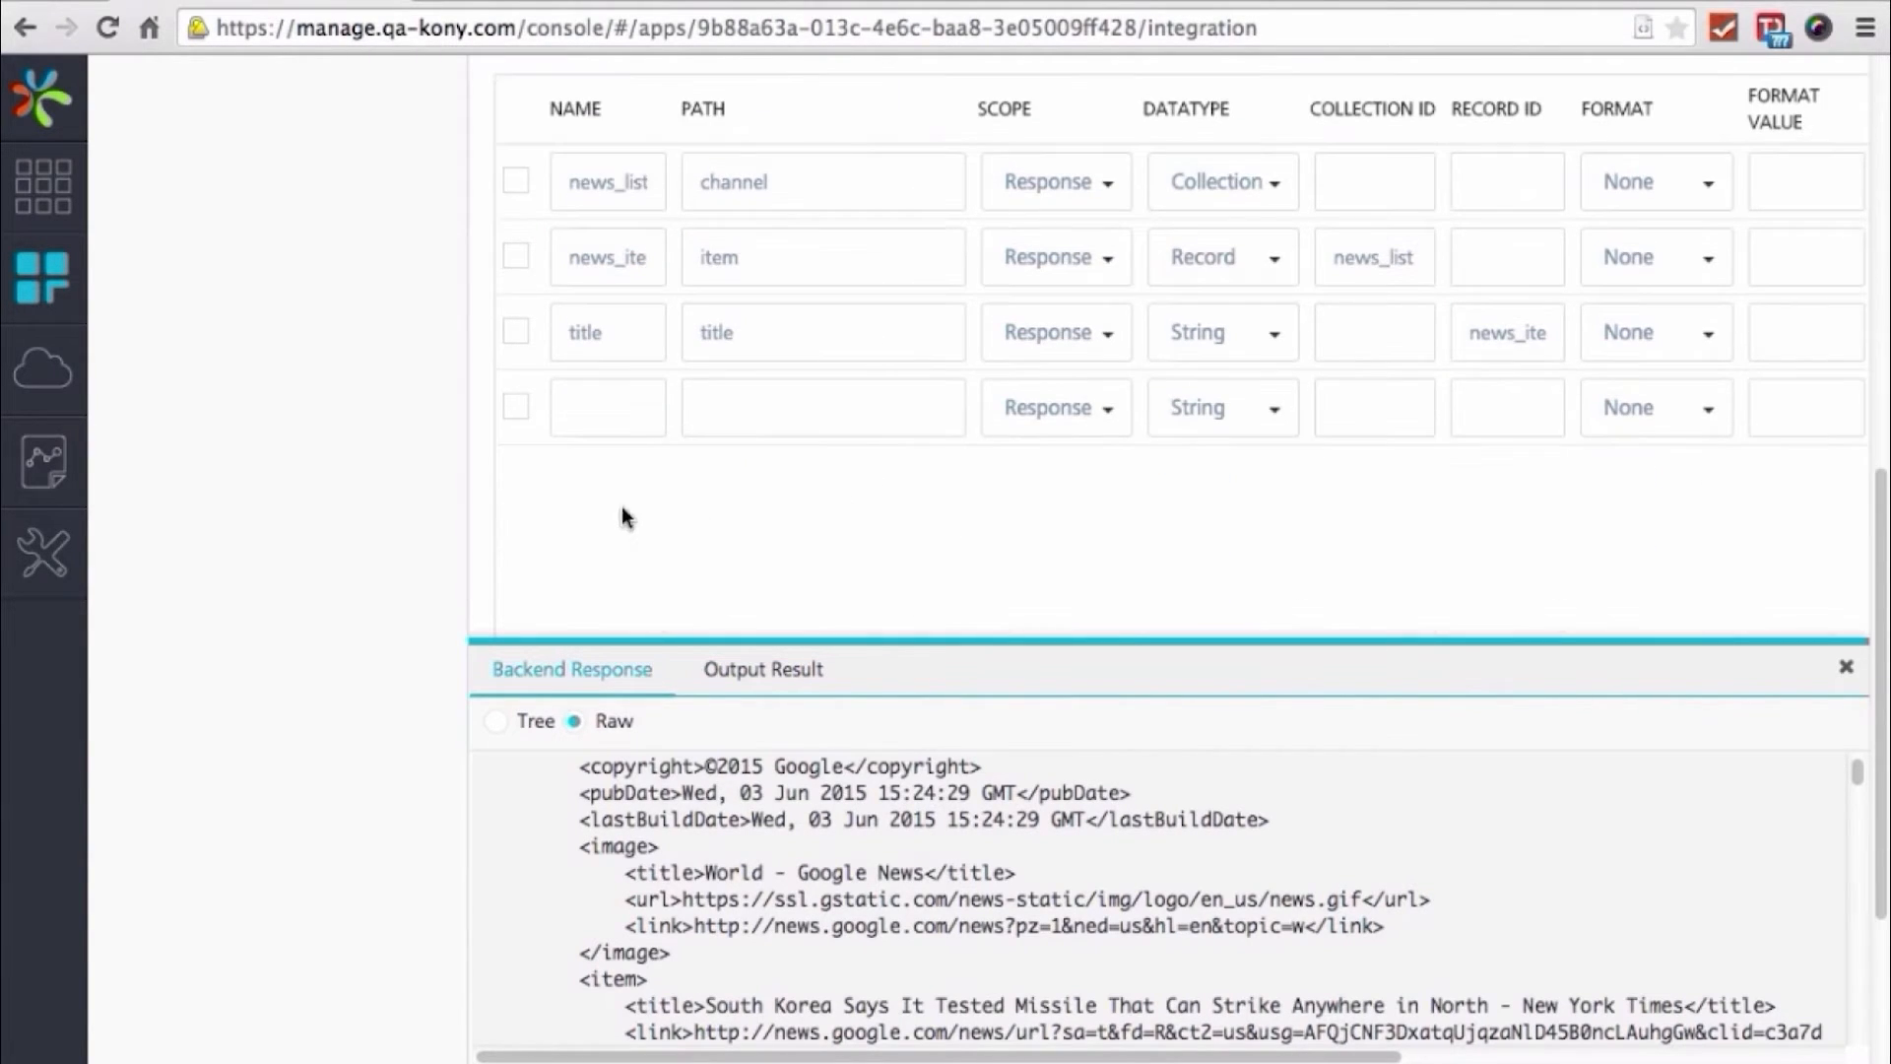
scroll(776, 717, down, 3)
scroll(809, 860, down, 2)
scroll(808, 860, down, 3)
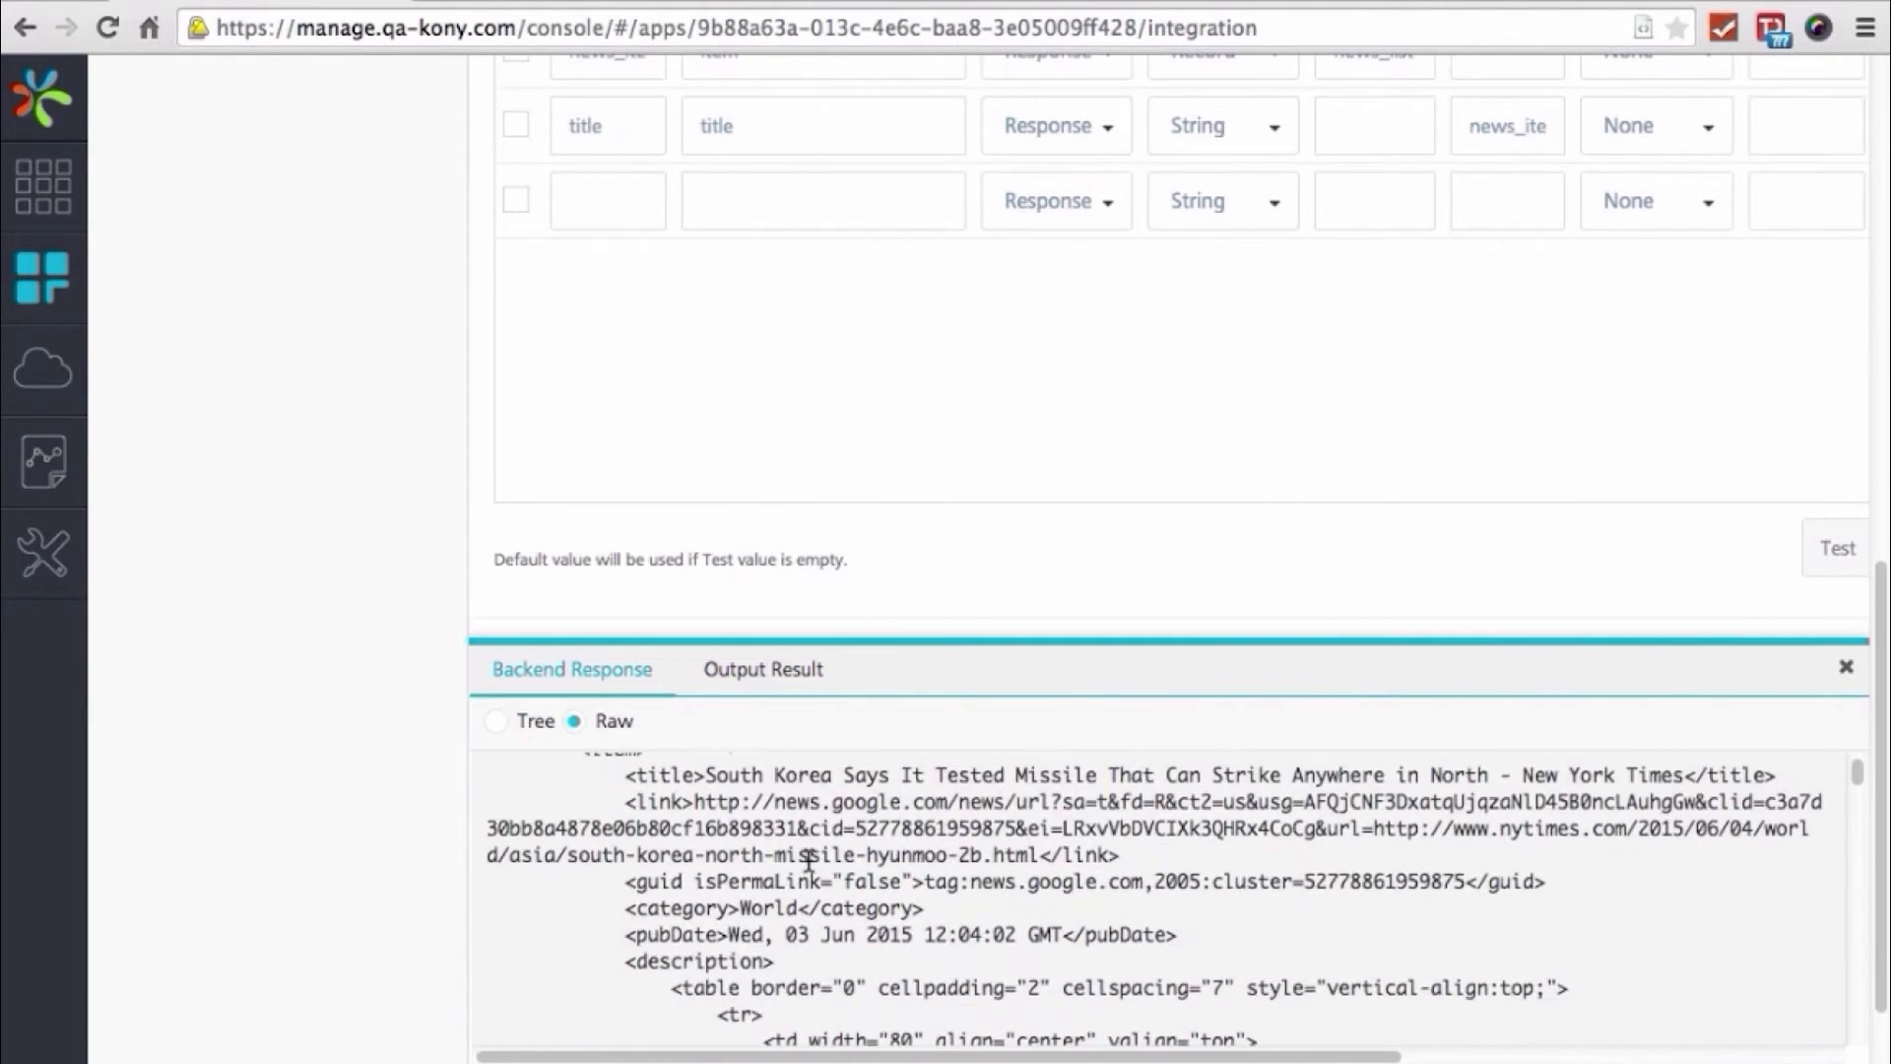
scroll(641, 296, up, 1)
click(610, 219)
text(link)
click(785, 209)
text(lin)
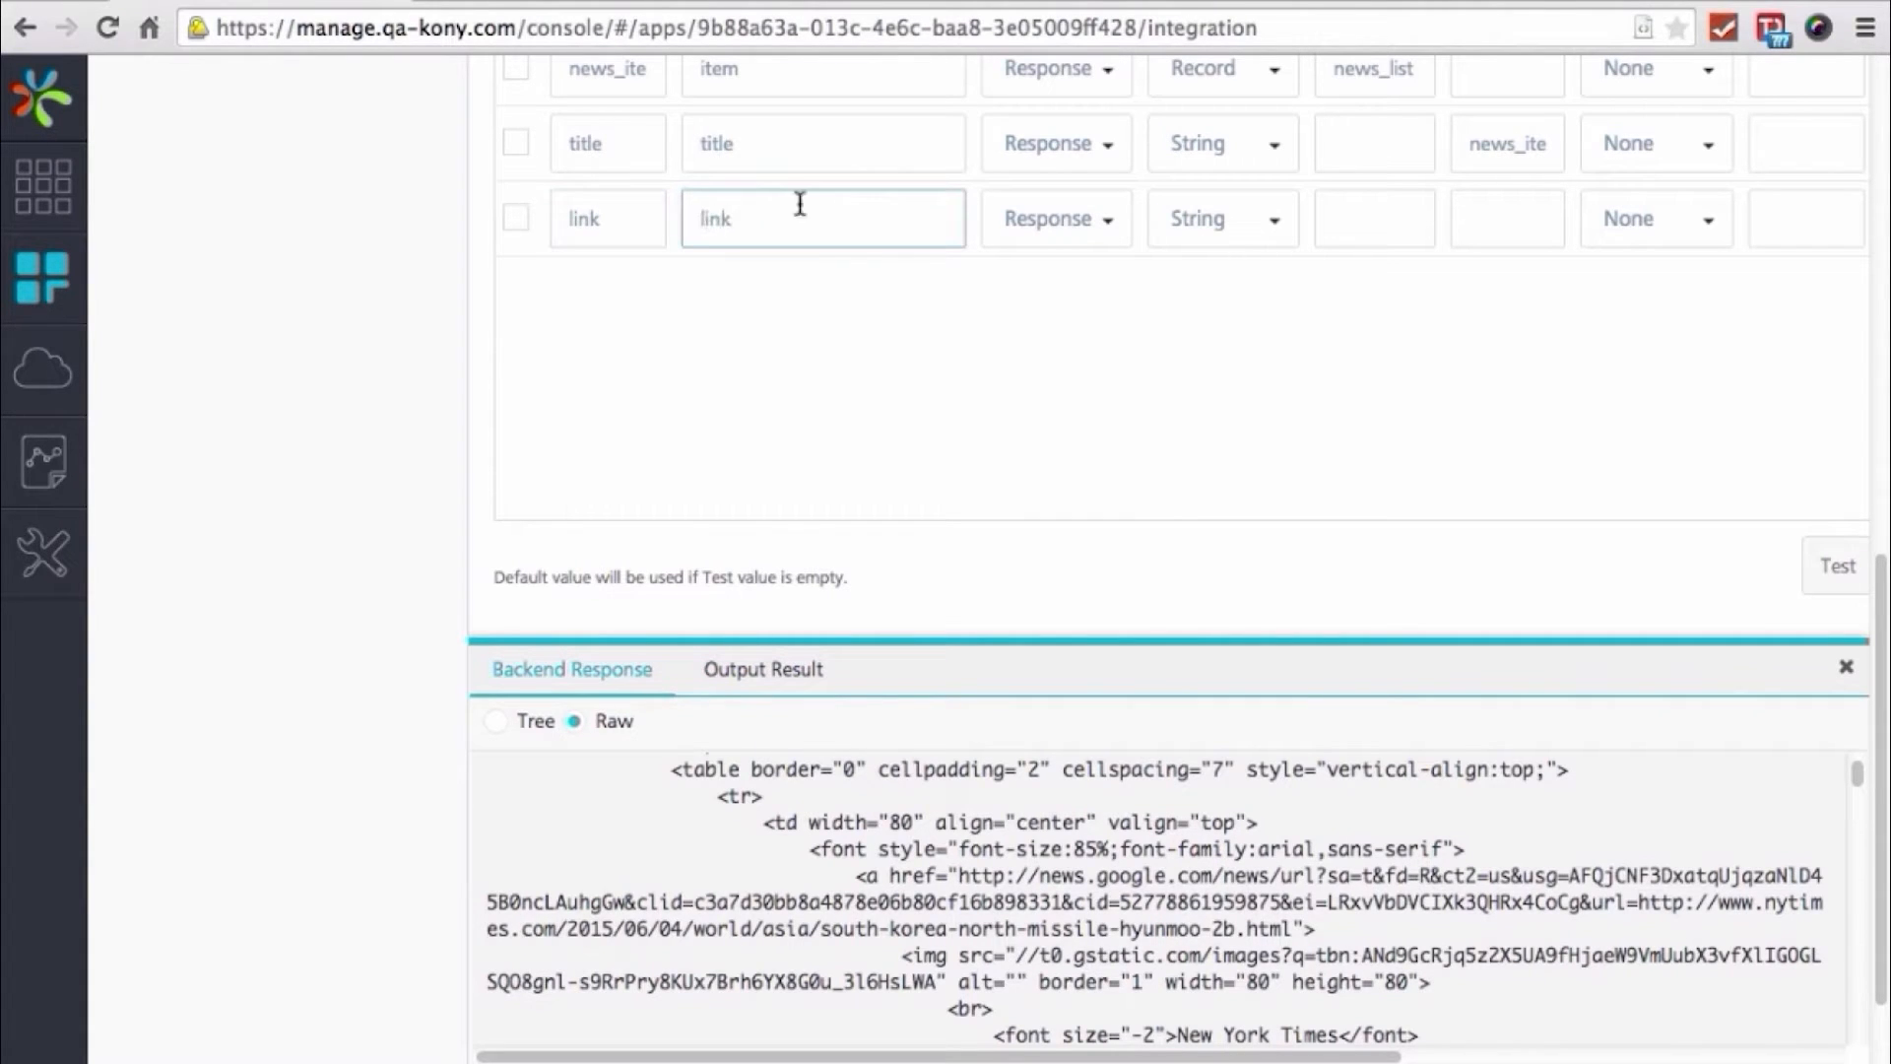
Set the link parameter's record ID to news_item, copied from the title parameter
scroll(1330, 198, up, 1)
double_click(1510, 154)
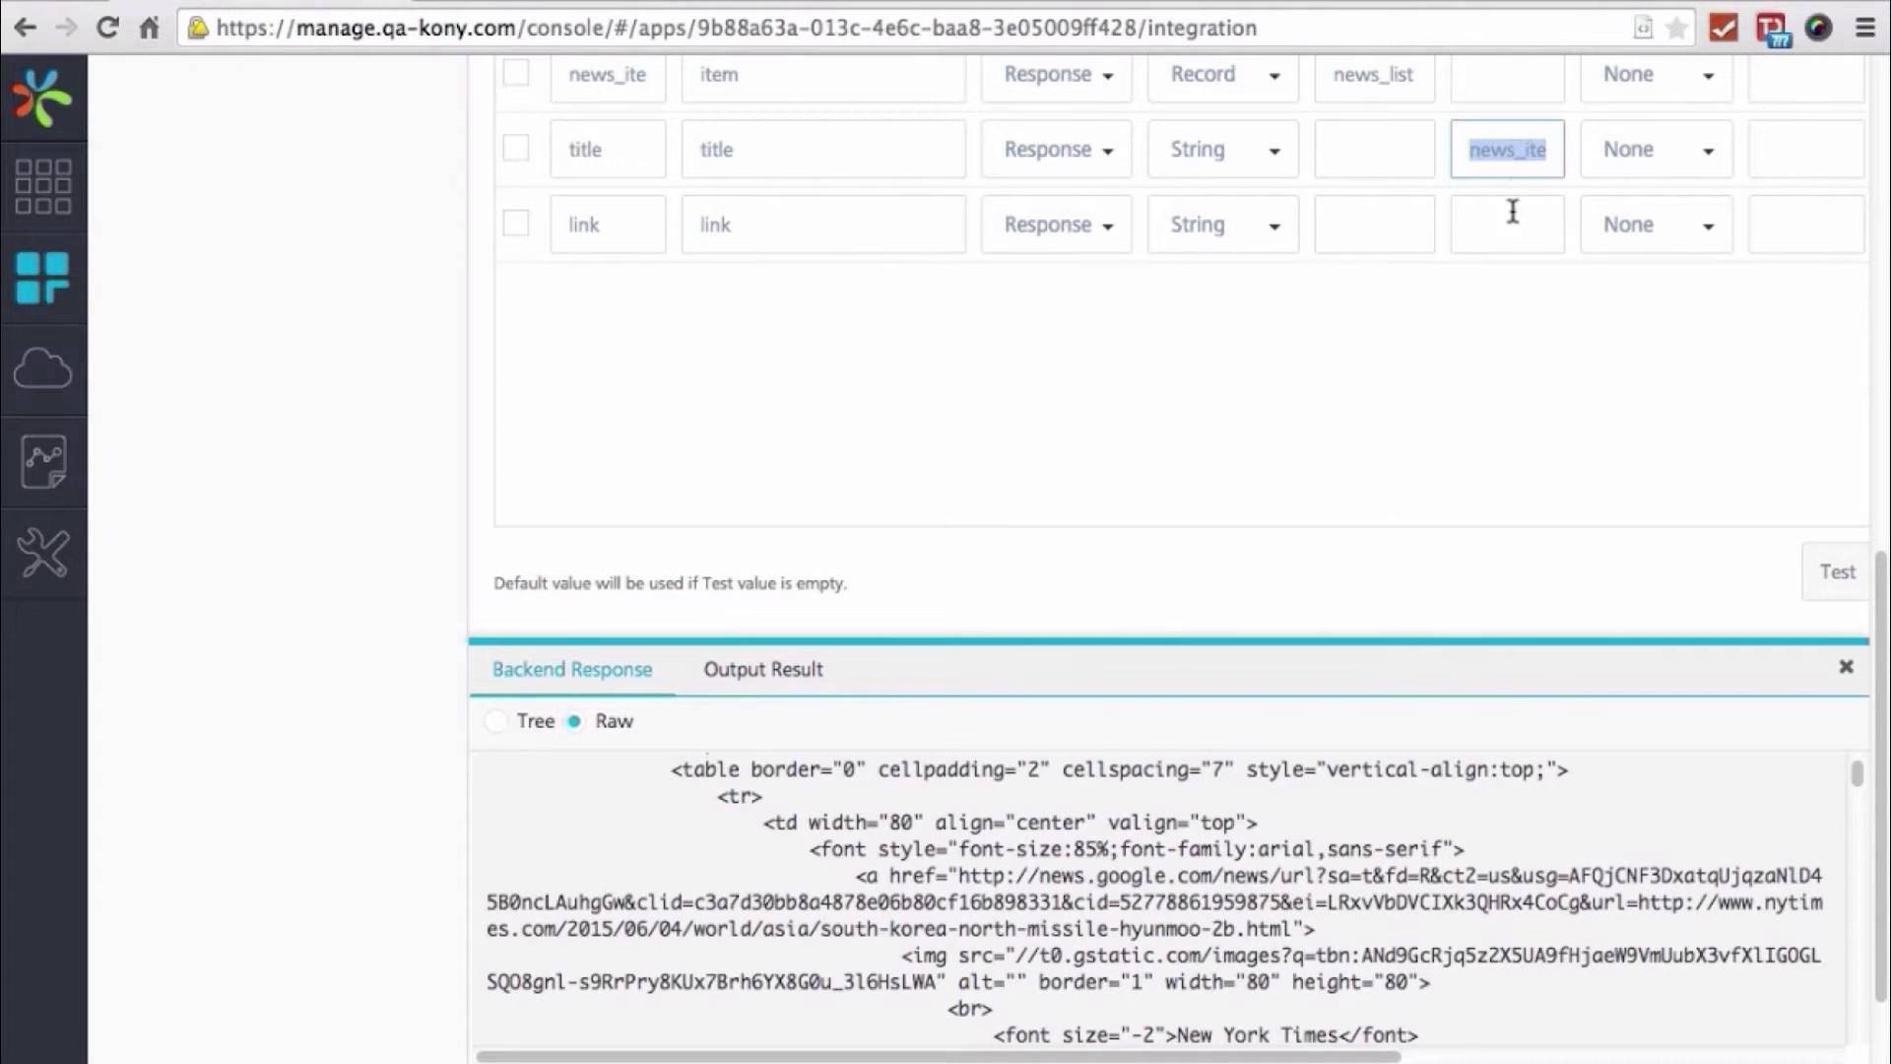
key(ctrl+c)
click(1516, 207)
key(ctrl+v)
text(m)
Add an output parameter named description with the path description and the record ID news_item
scroll(989, 340, up, 3)
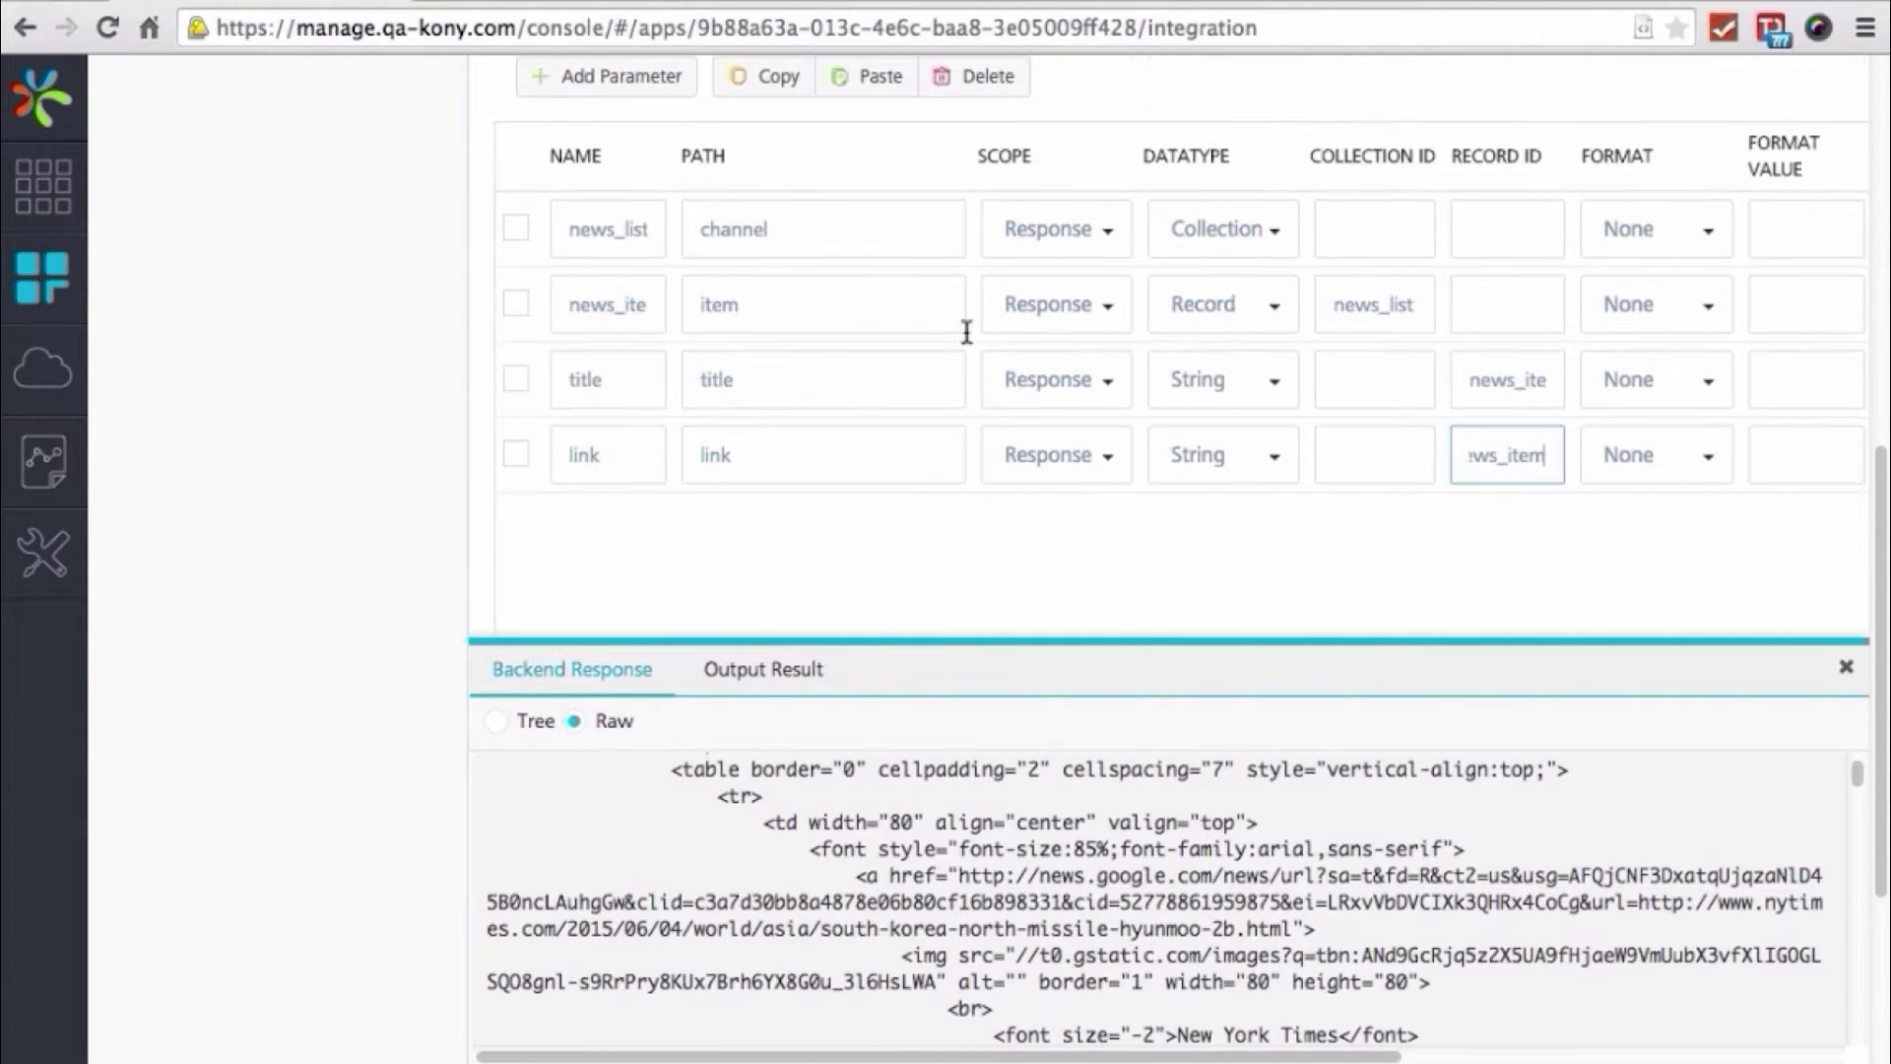
scroll(989, 341, up, 2)
click(615, 236)
scroll(548, 509, down, 2)
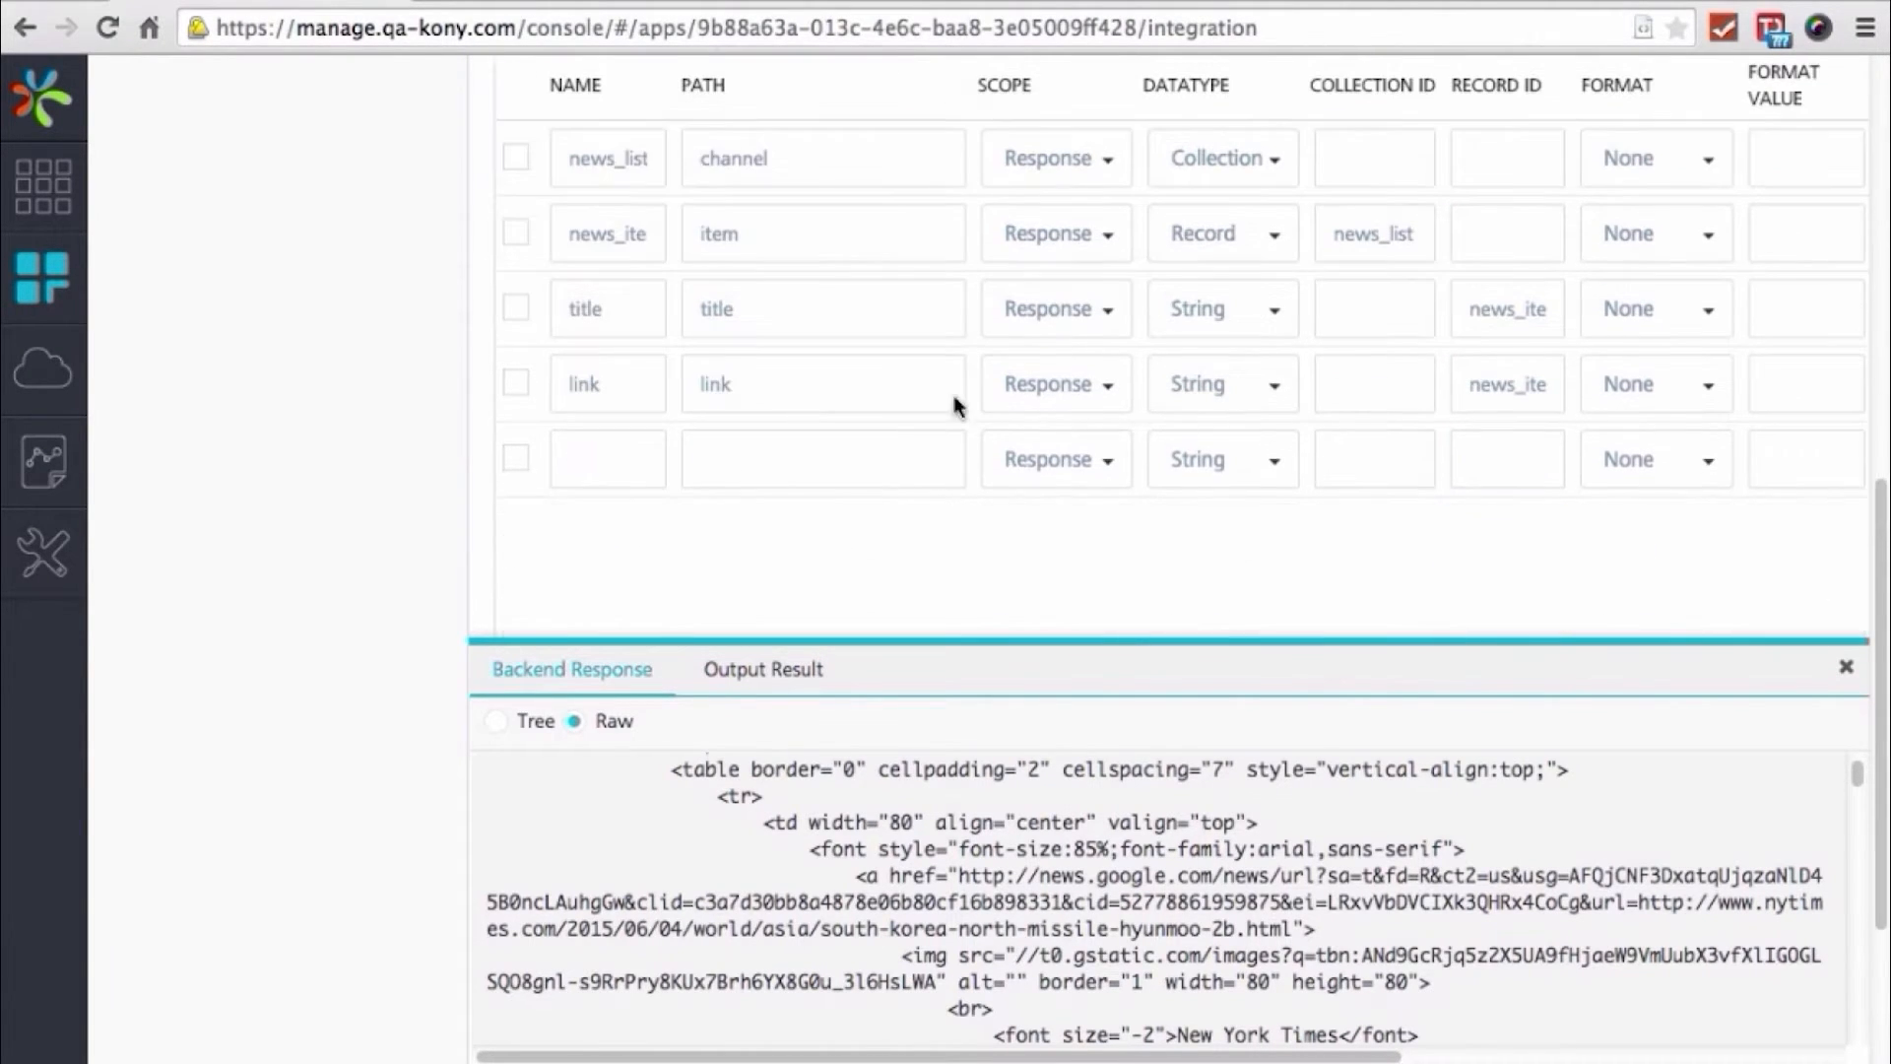
click(595, 478)
text(description)
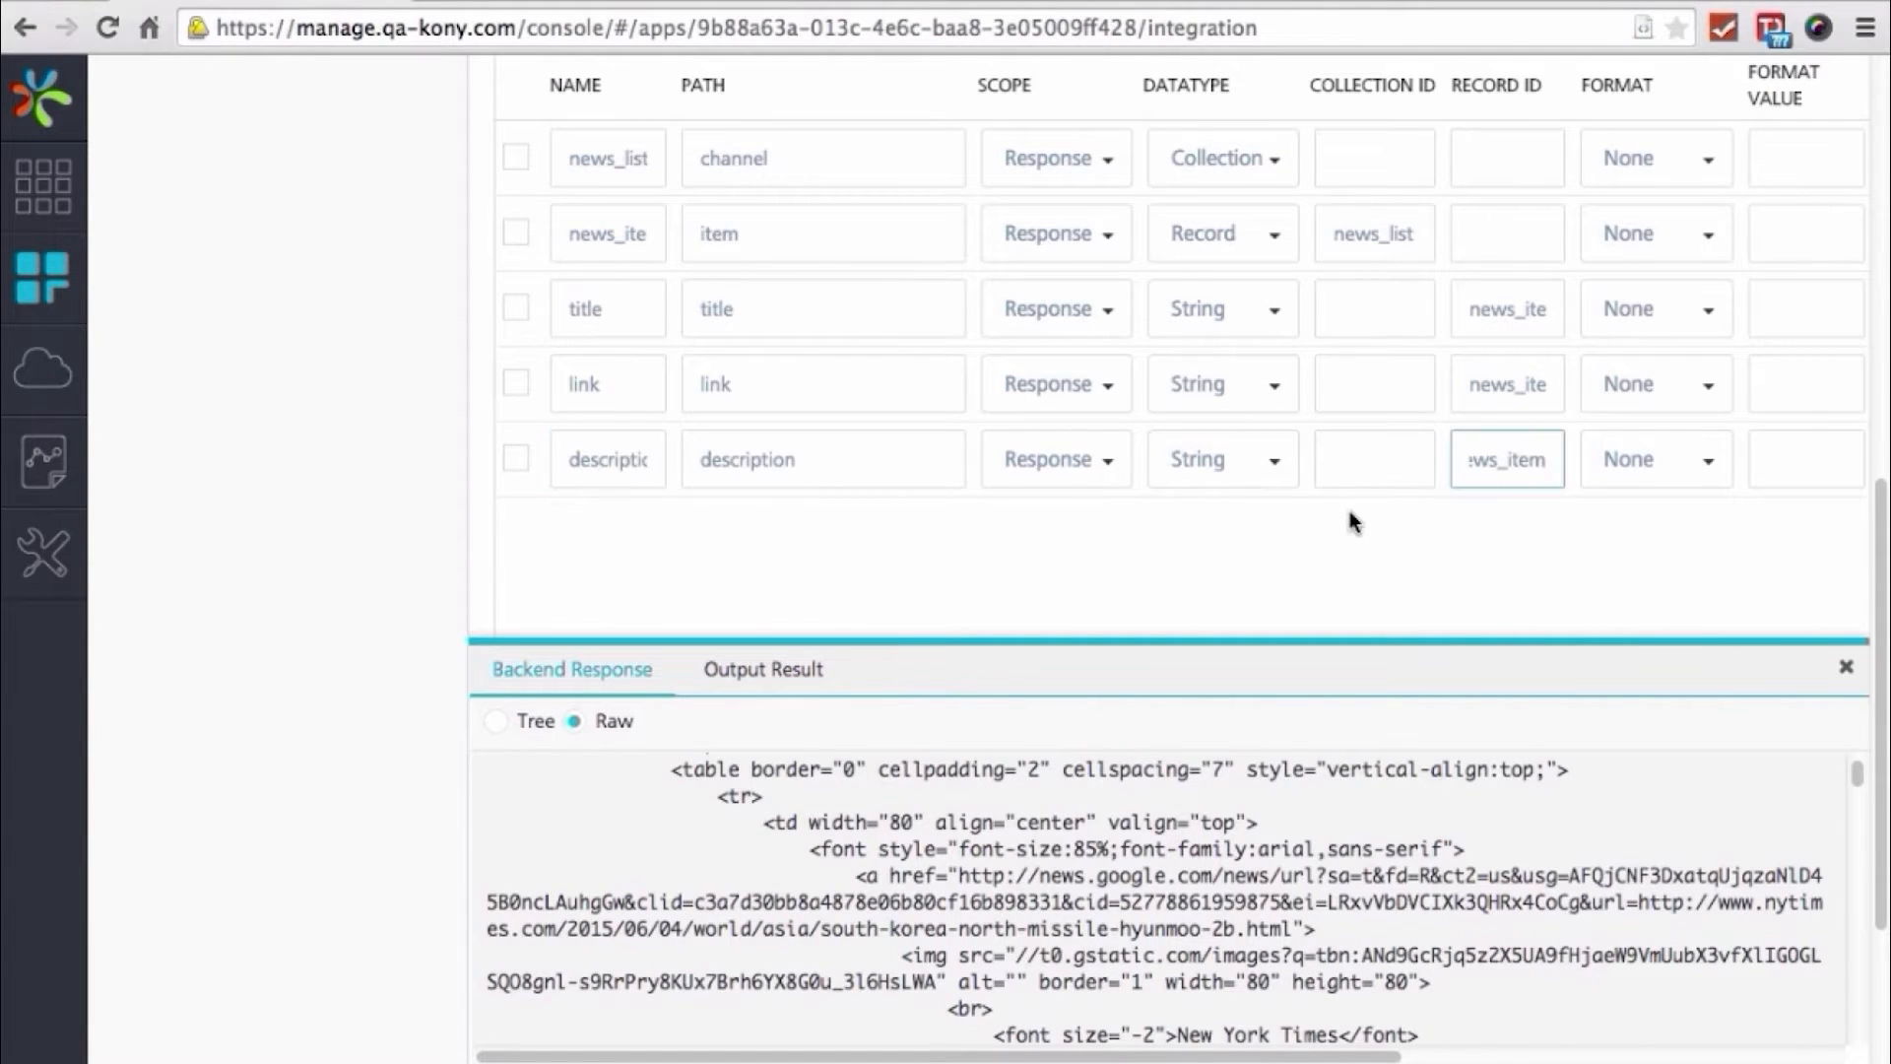
Test the GetNewsForCategory operation and examine the output result against the defined output parameters
scroll(1352, 522, down, 5)
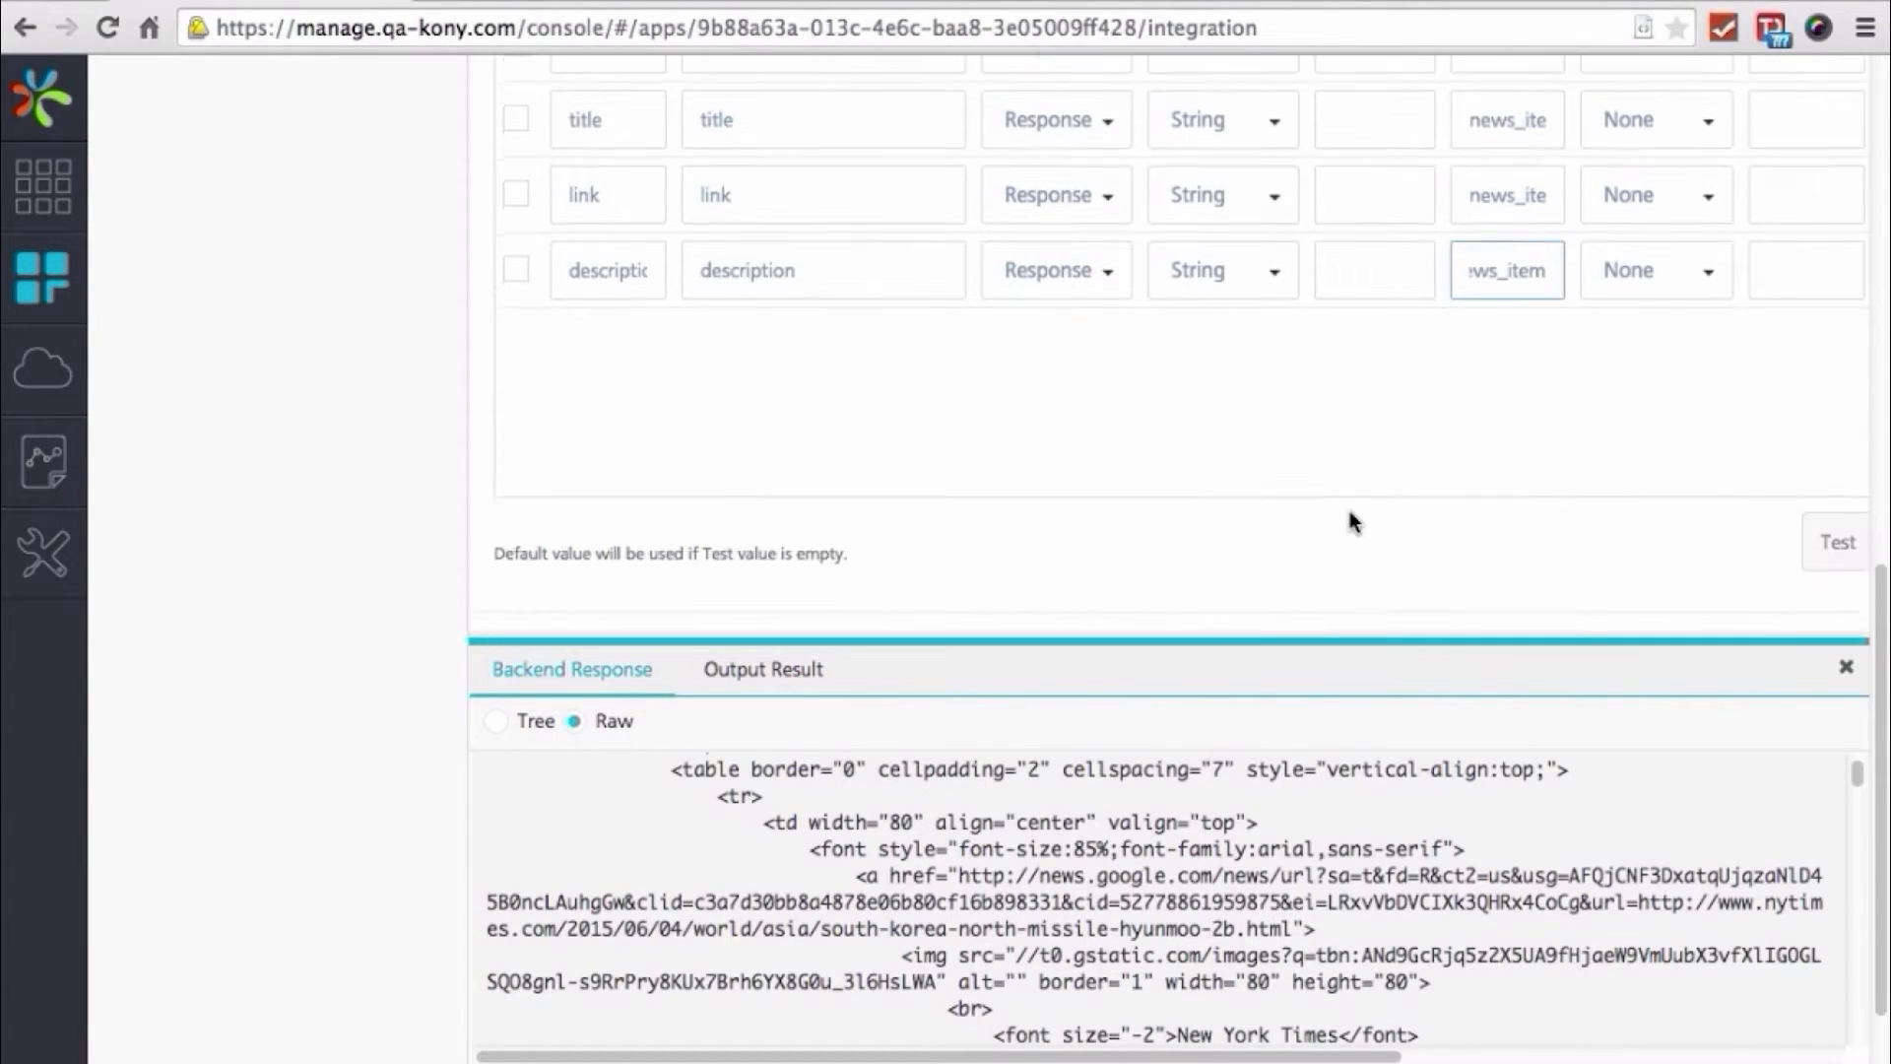
click(1802, 461)
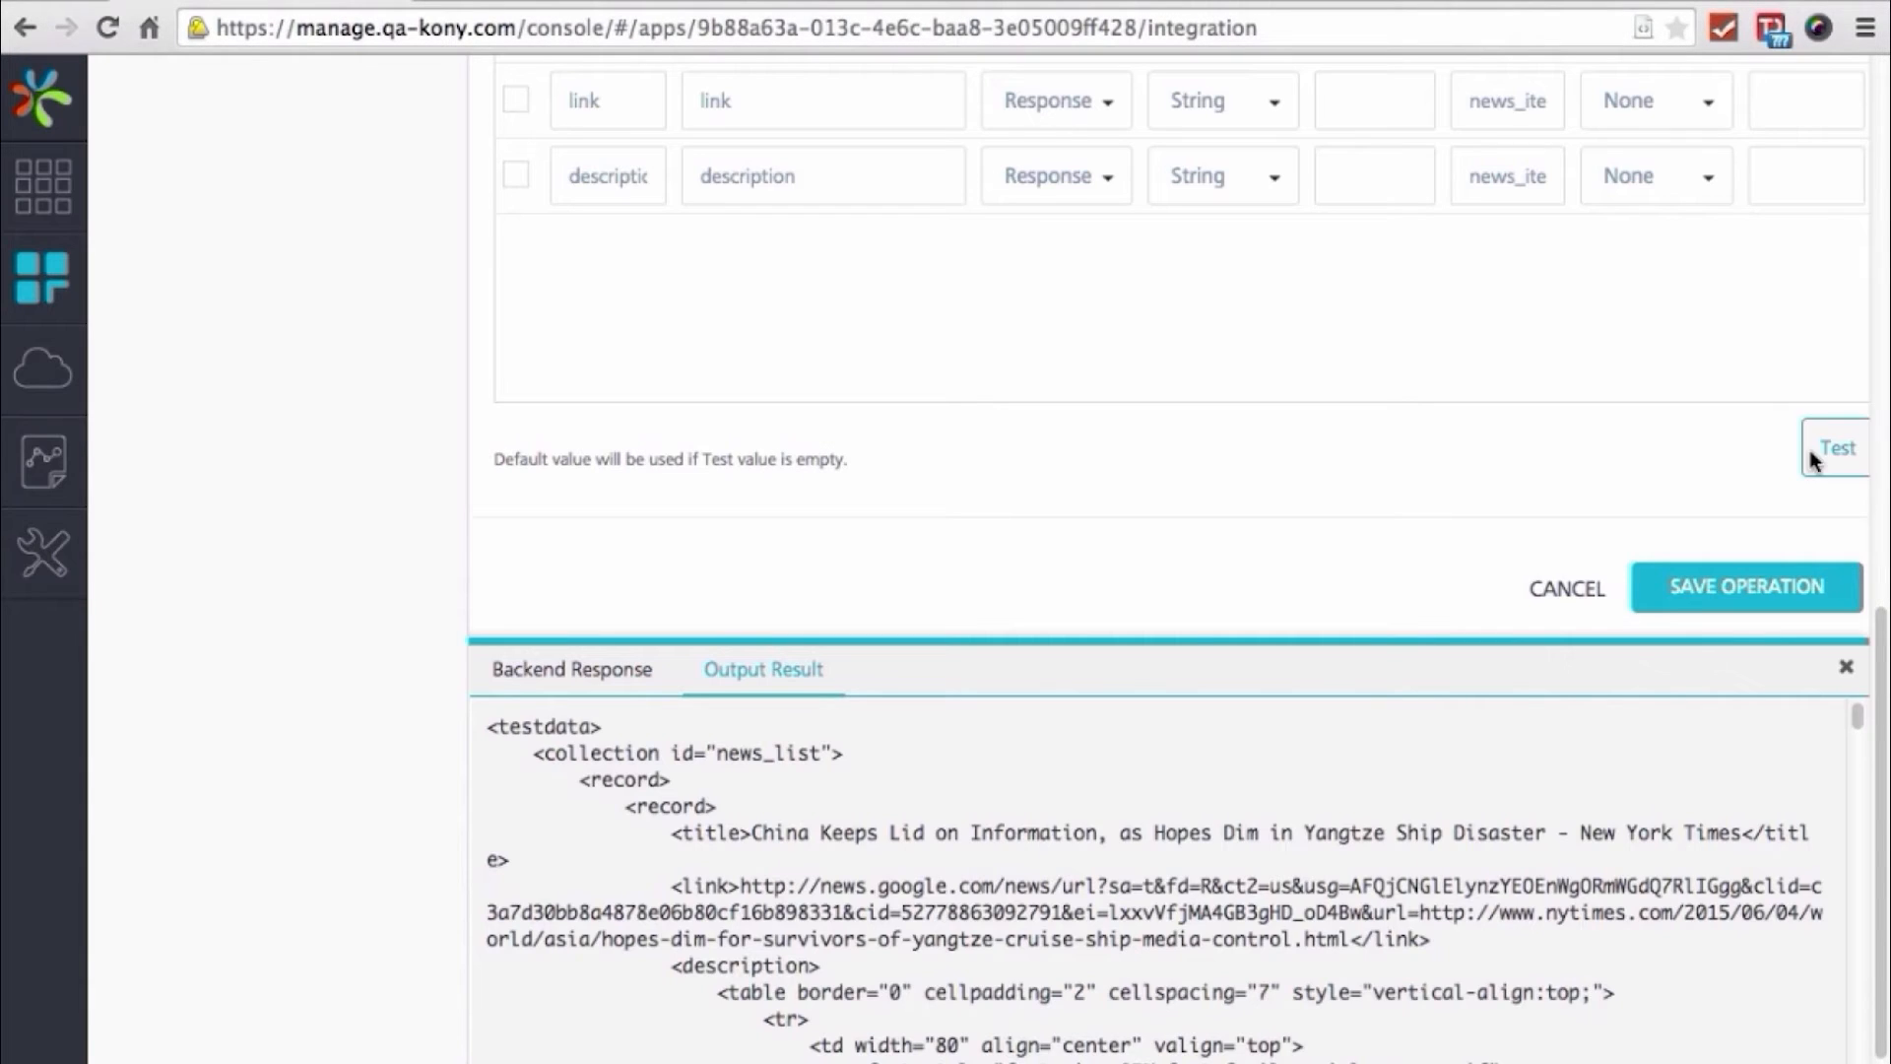
scroll(857, 914, down, 1)
scroll(857, 914, down, 10)
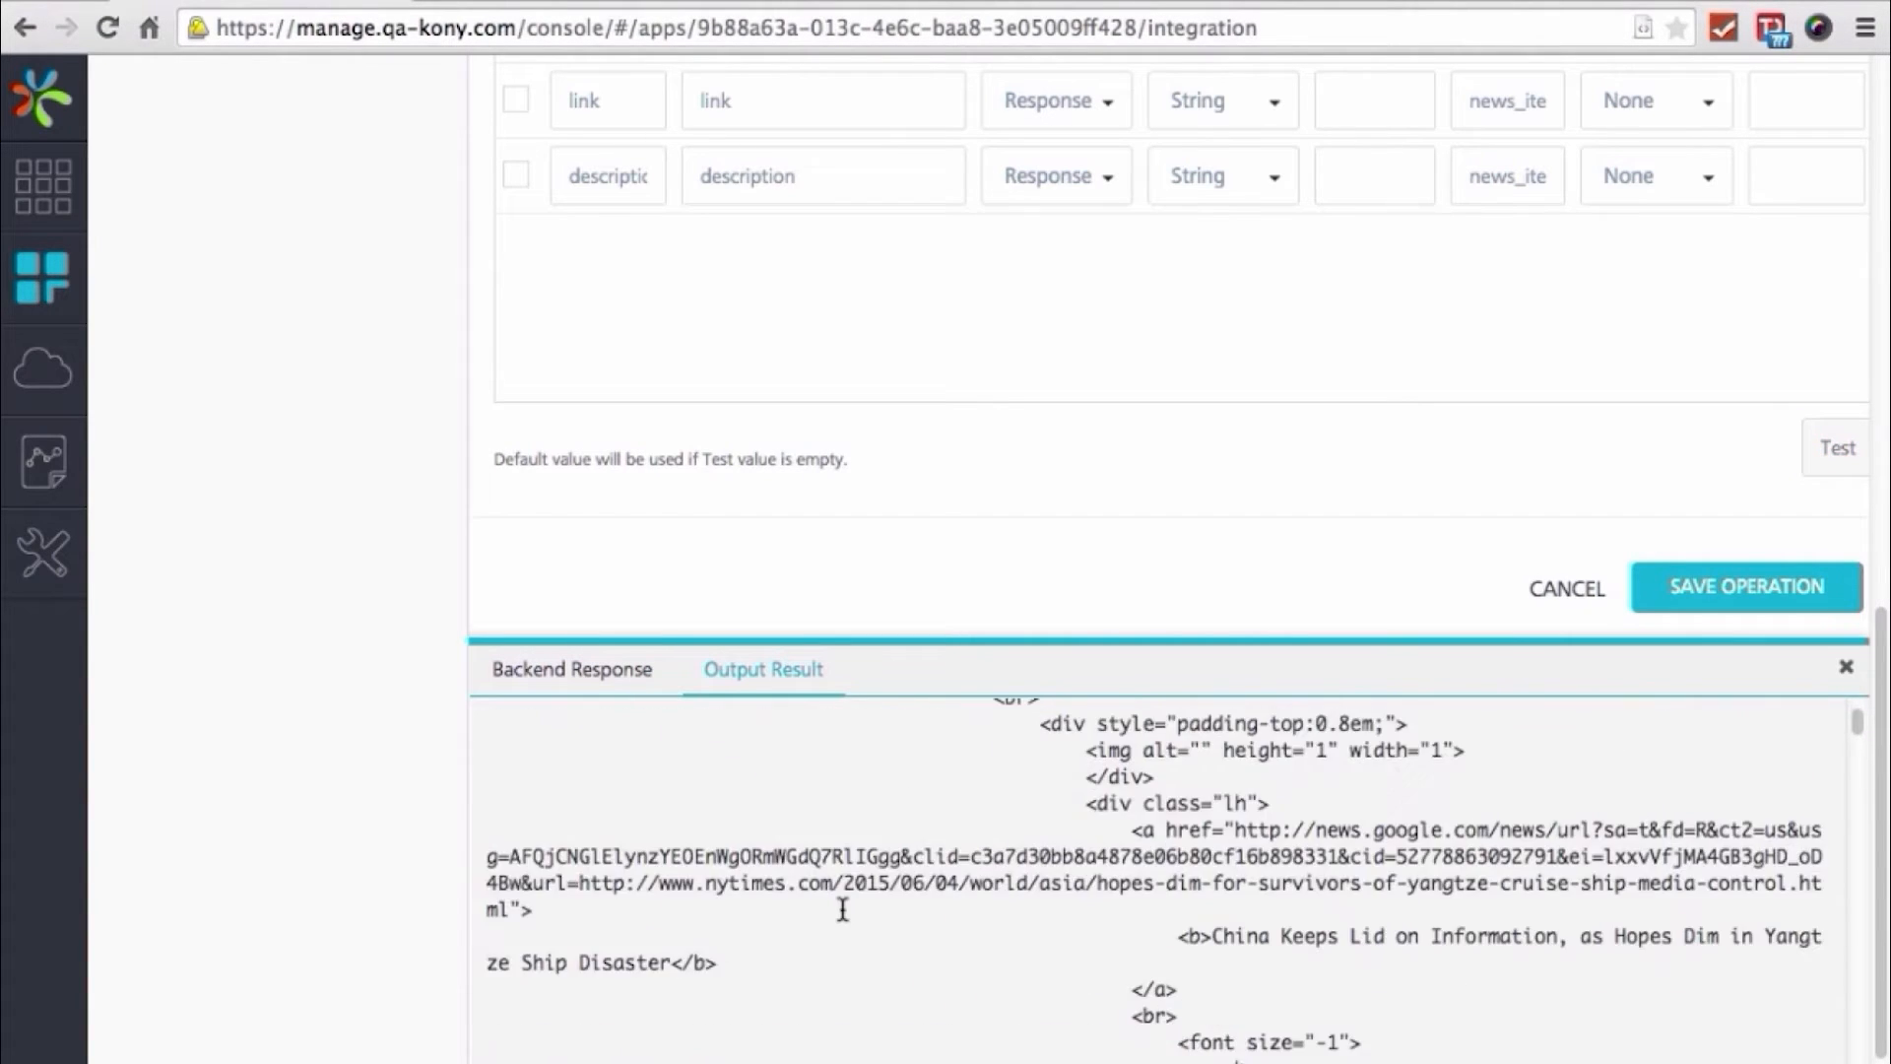
scroll(842, 907, up, 15)
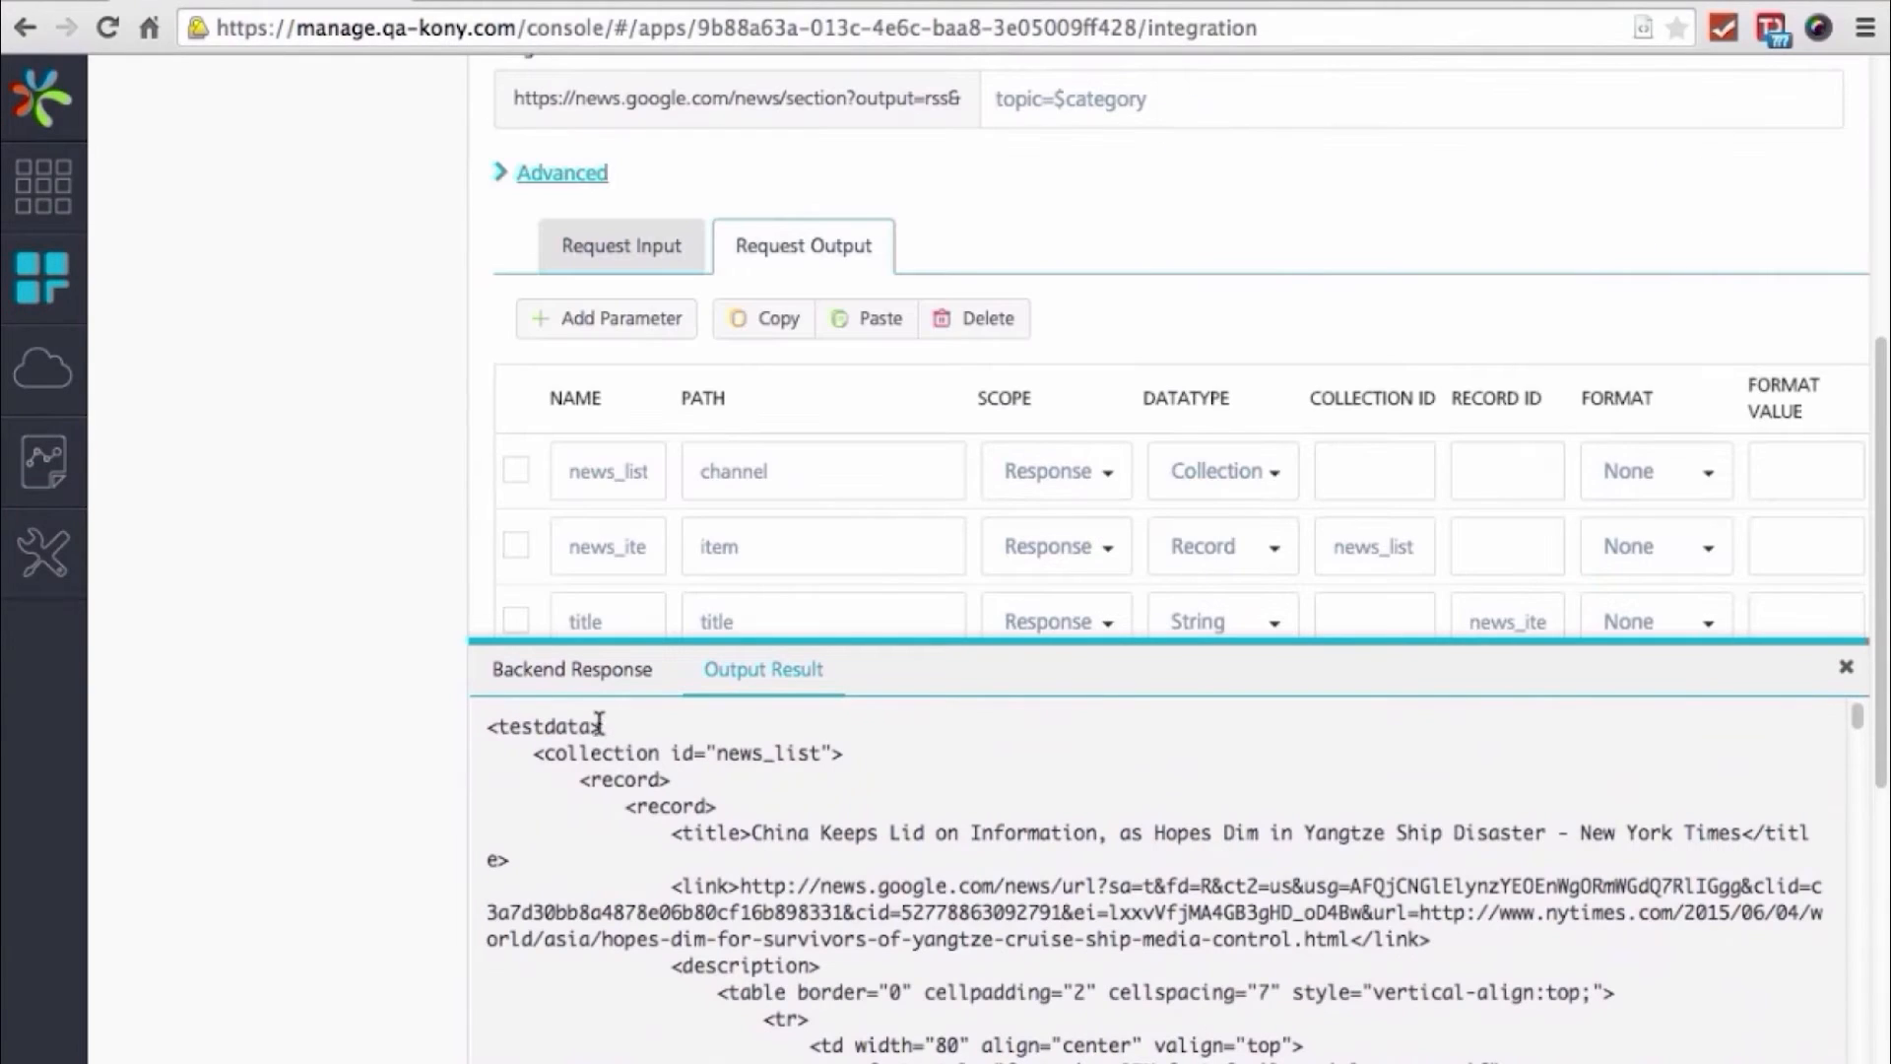
scroll(1036, 832, up, 4)
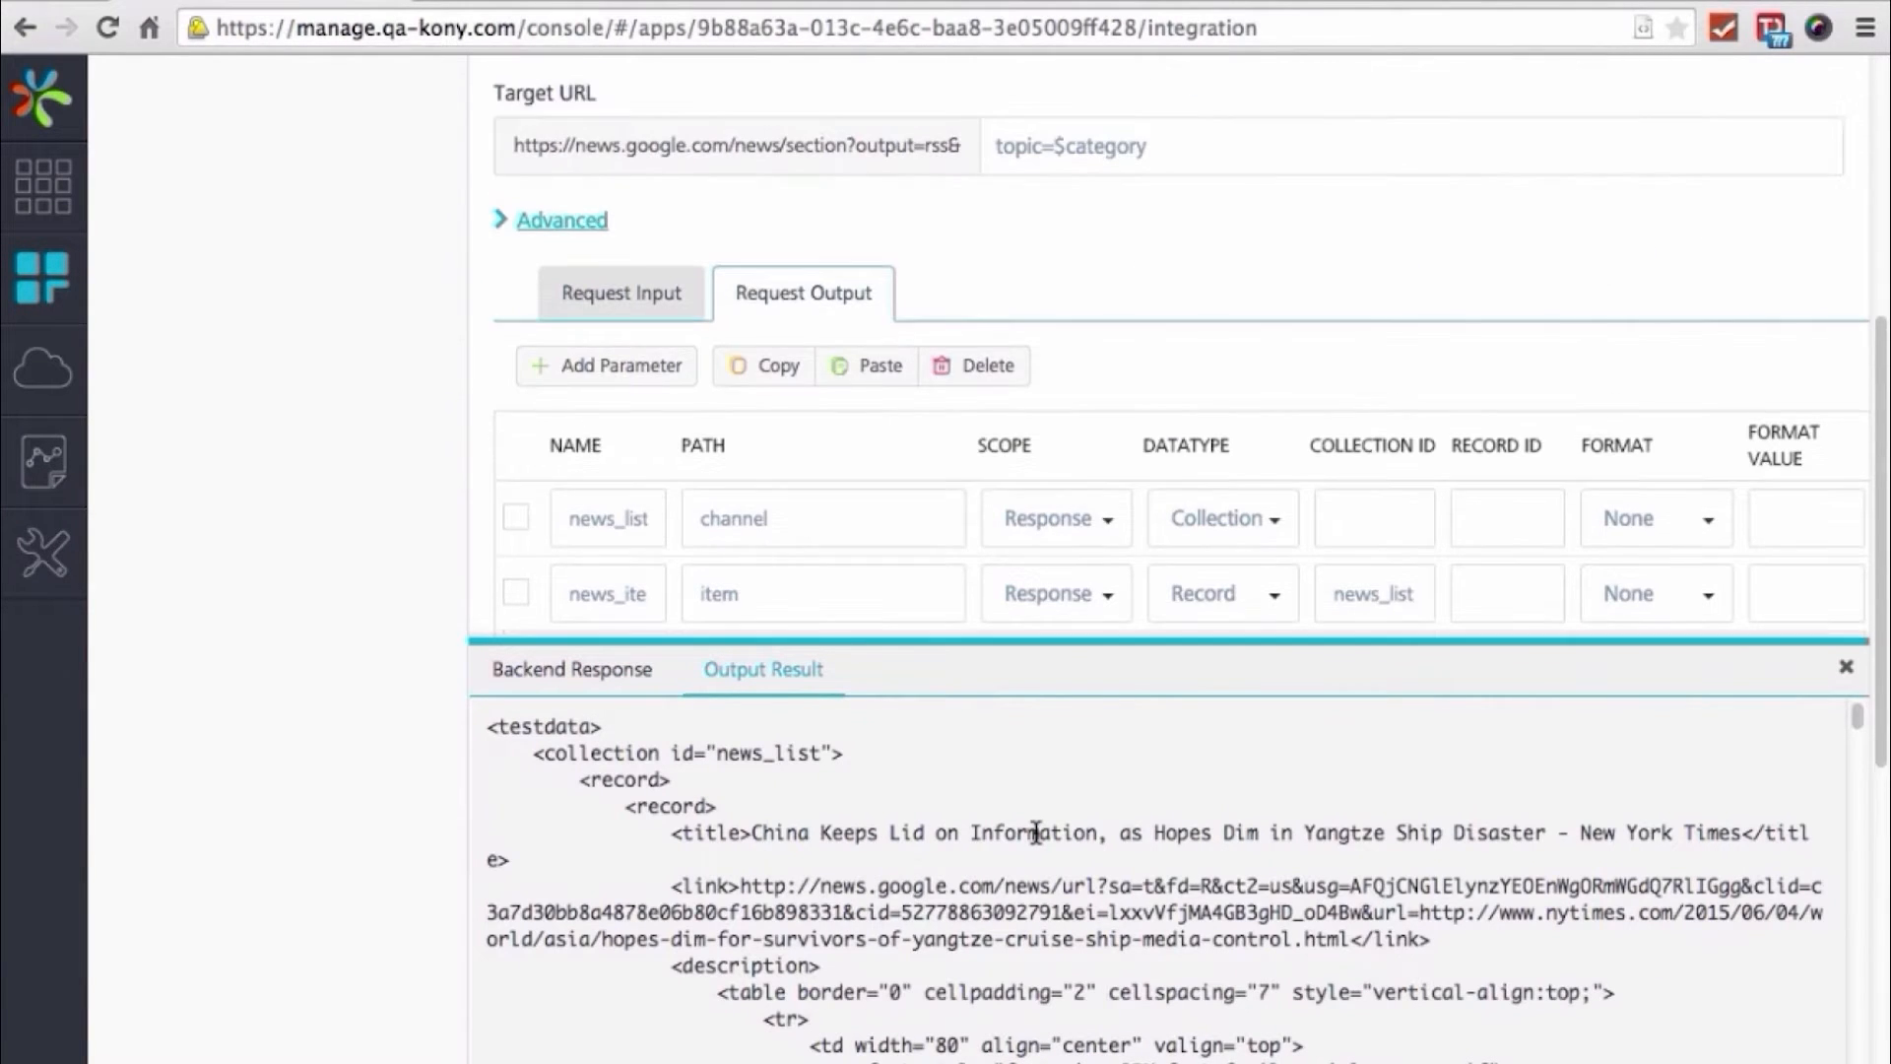
scroll(1036, 833, up, 2)
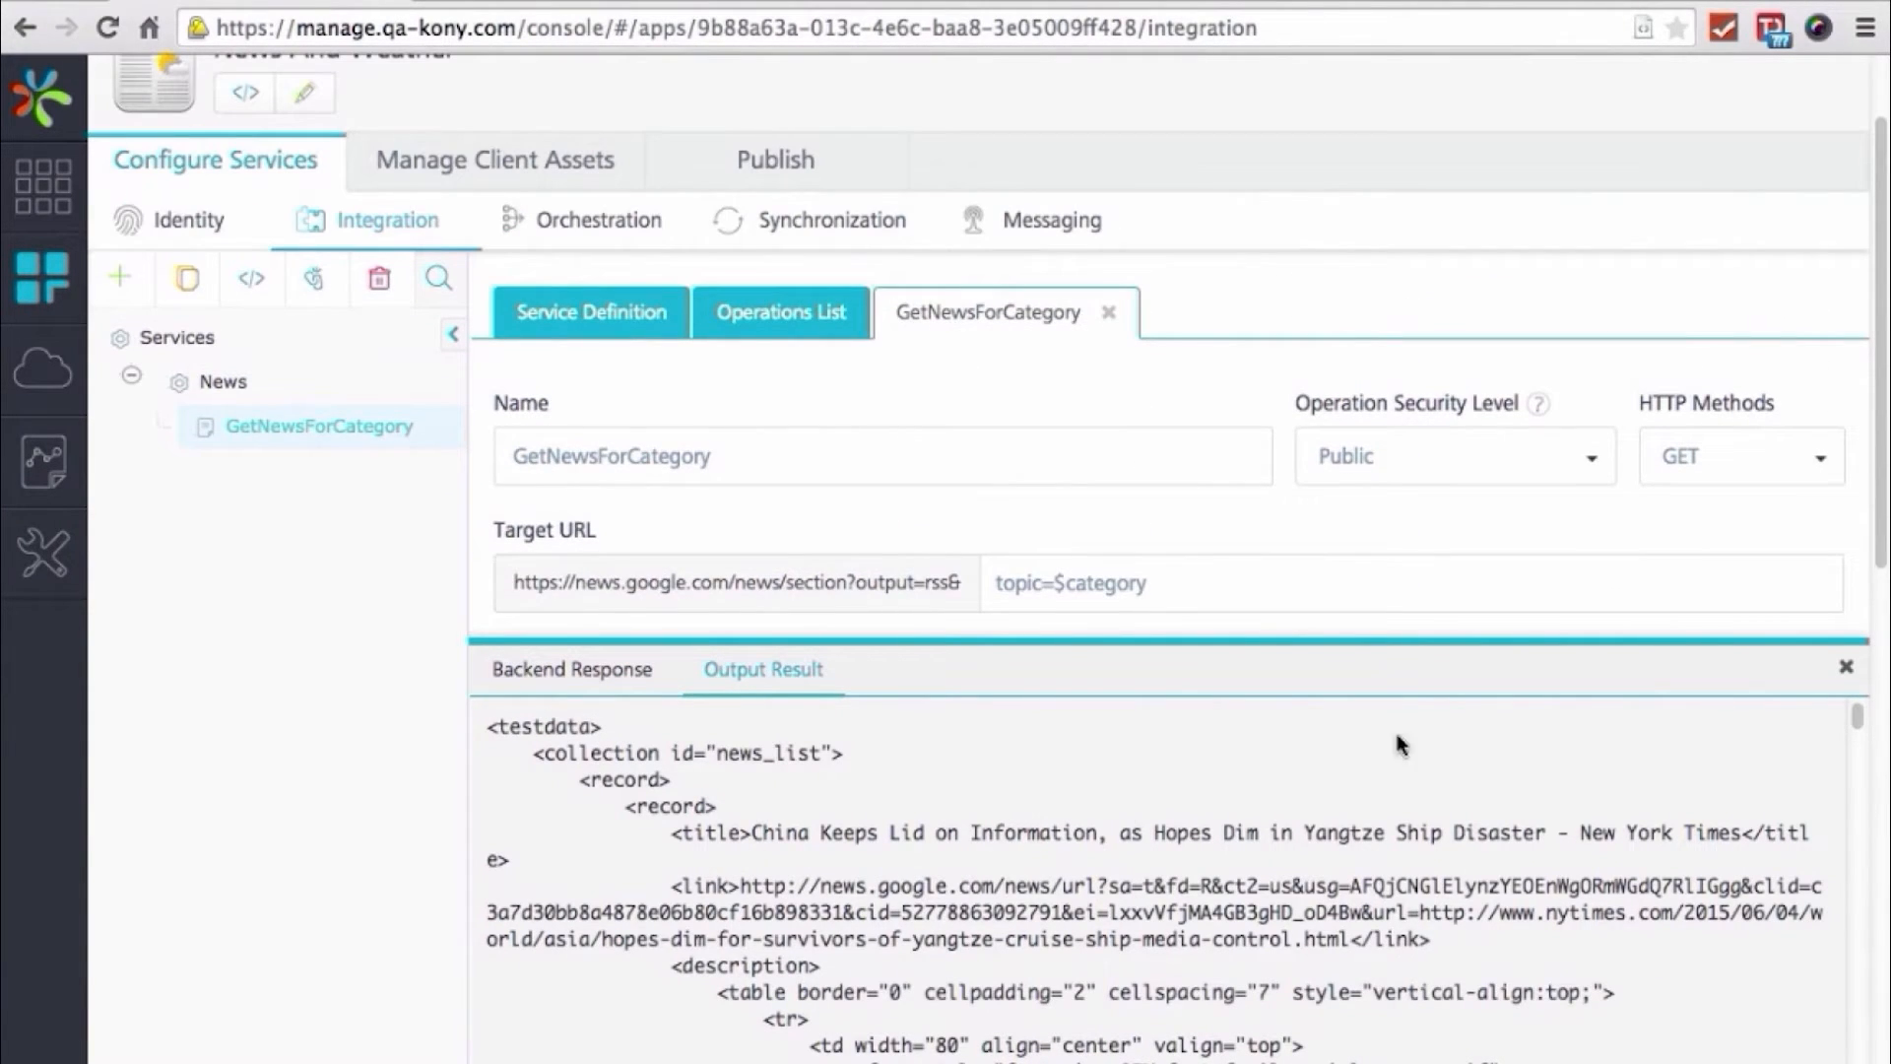
Close the test results and save the GetNewsForCategory operation
click(1847, 676)
scroll(1669, 784, down, 8)
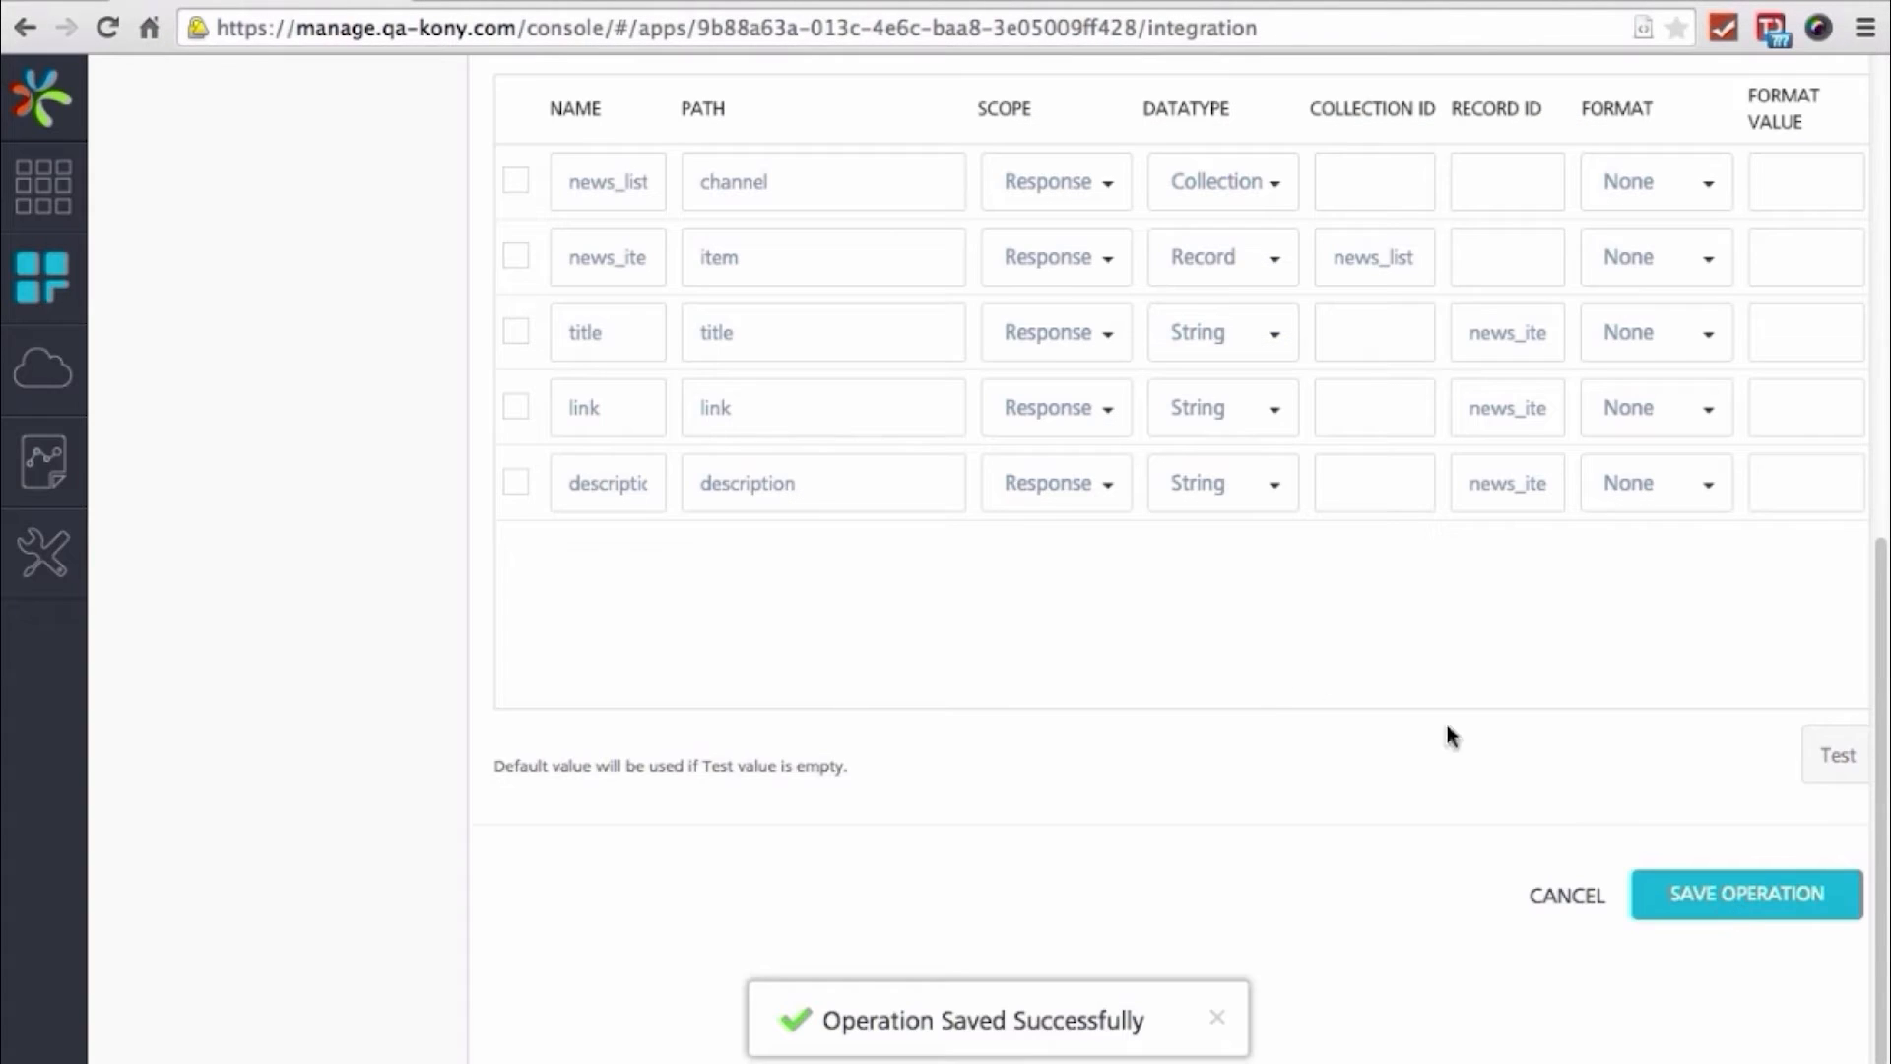
Create a new operation in the News service and name it LocalNews
scroll(1287, 765, up, 5)
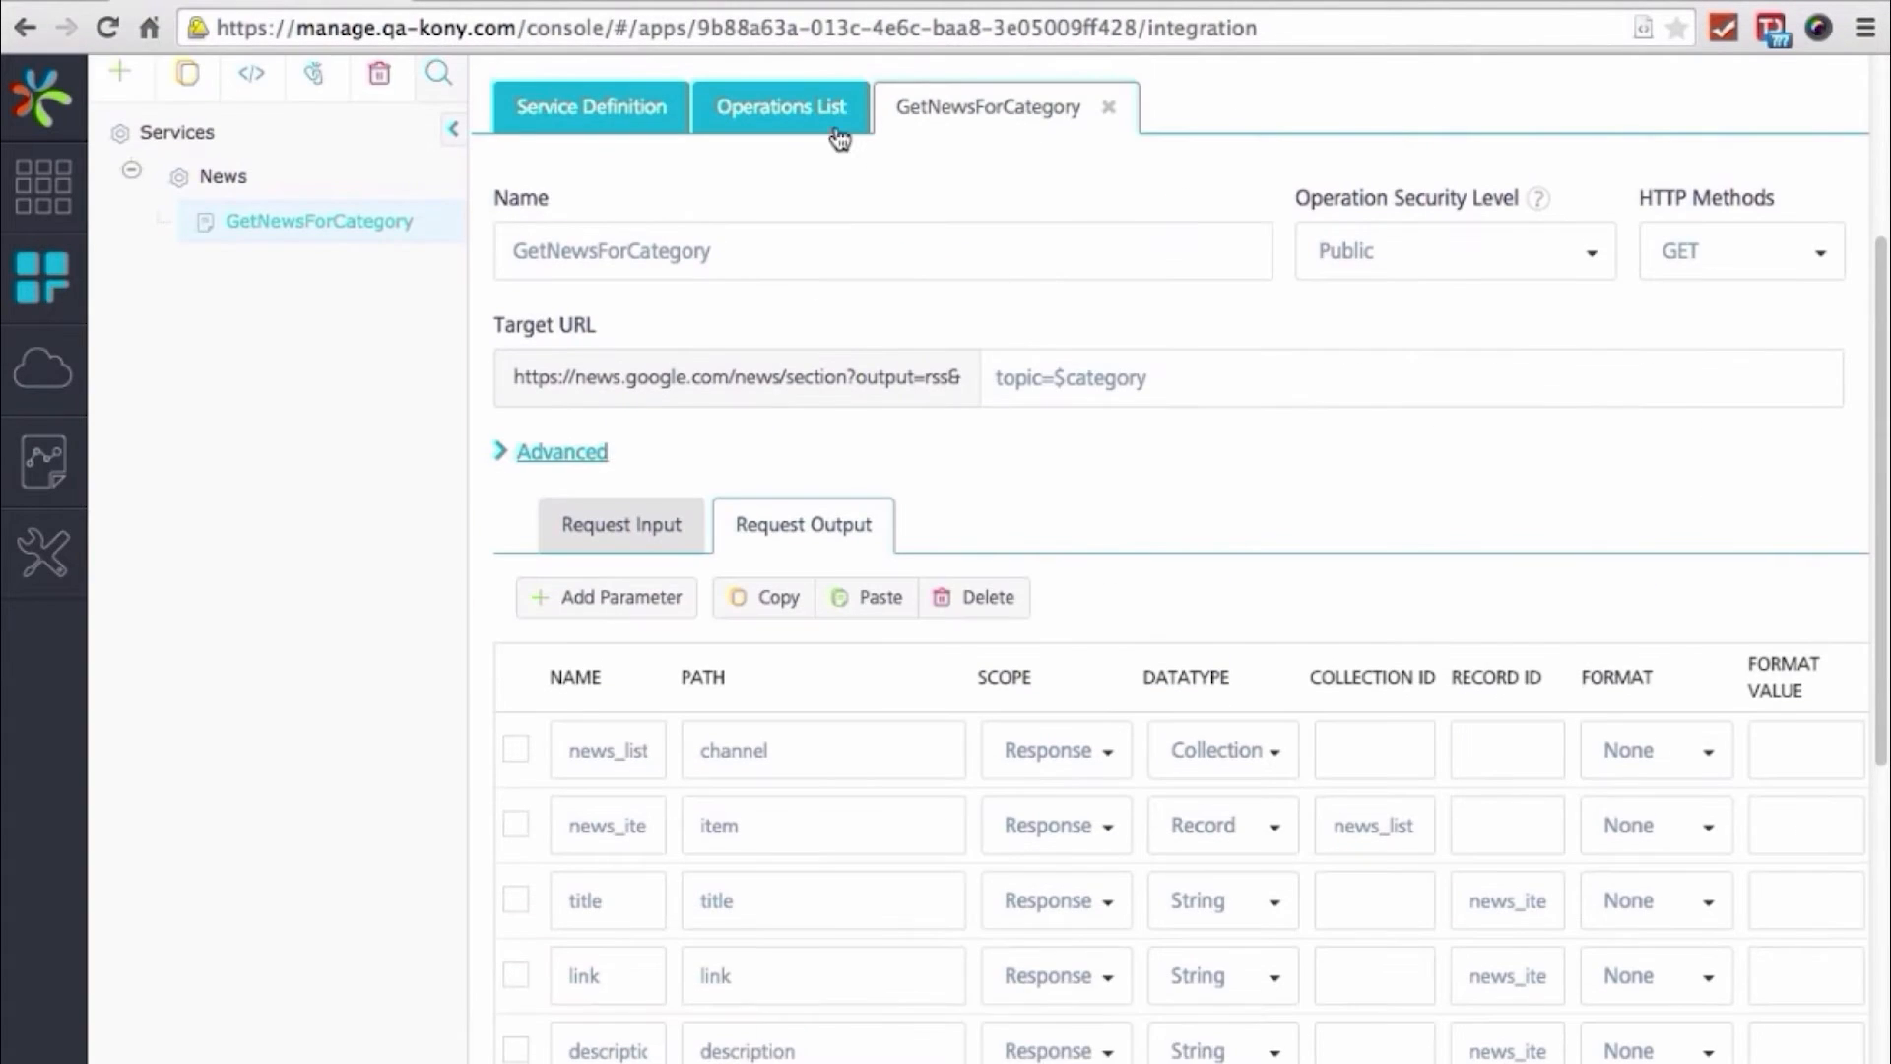
click(783, 113)
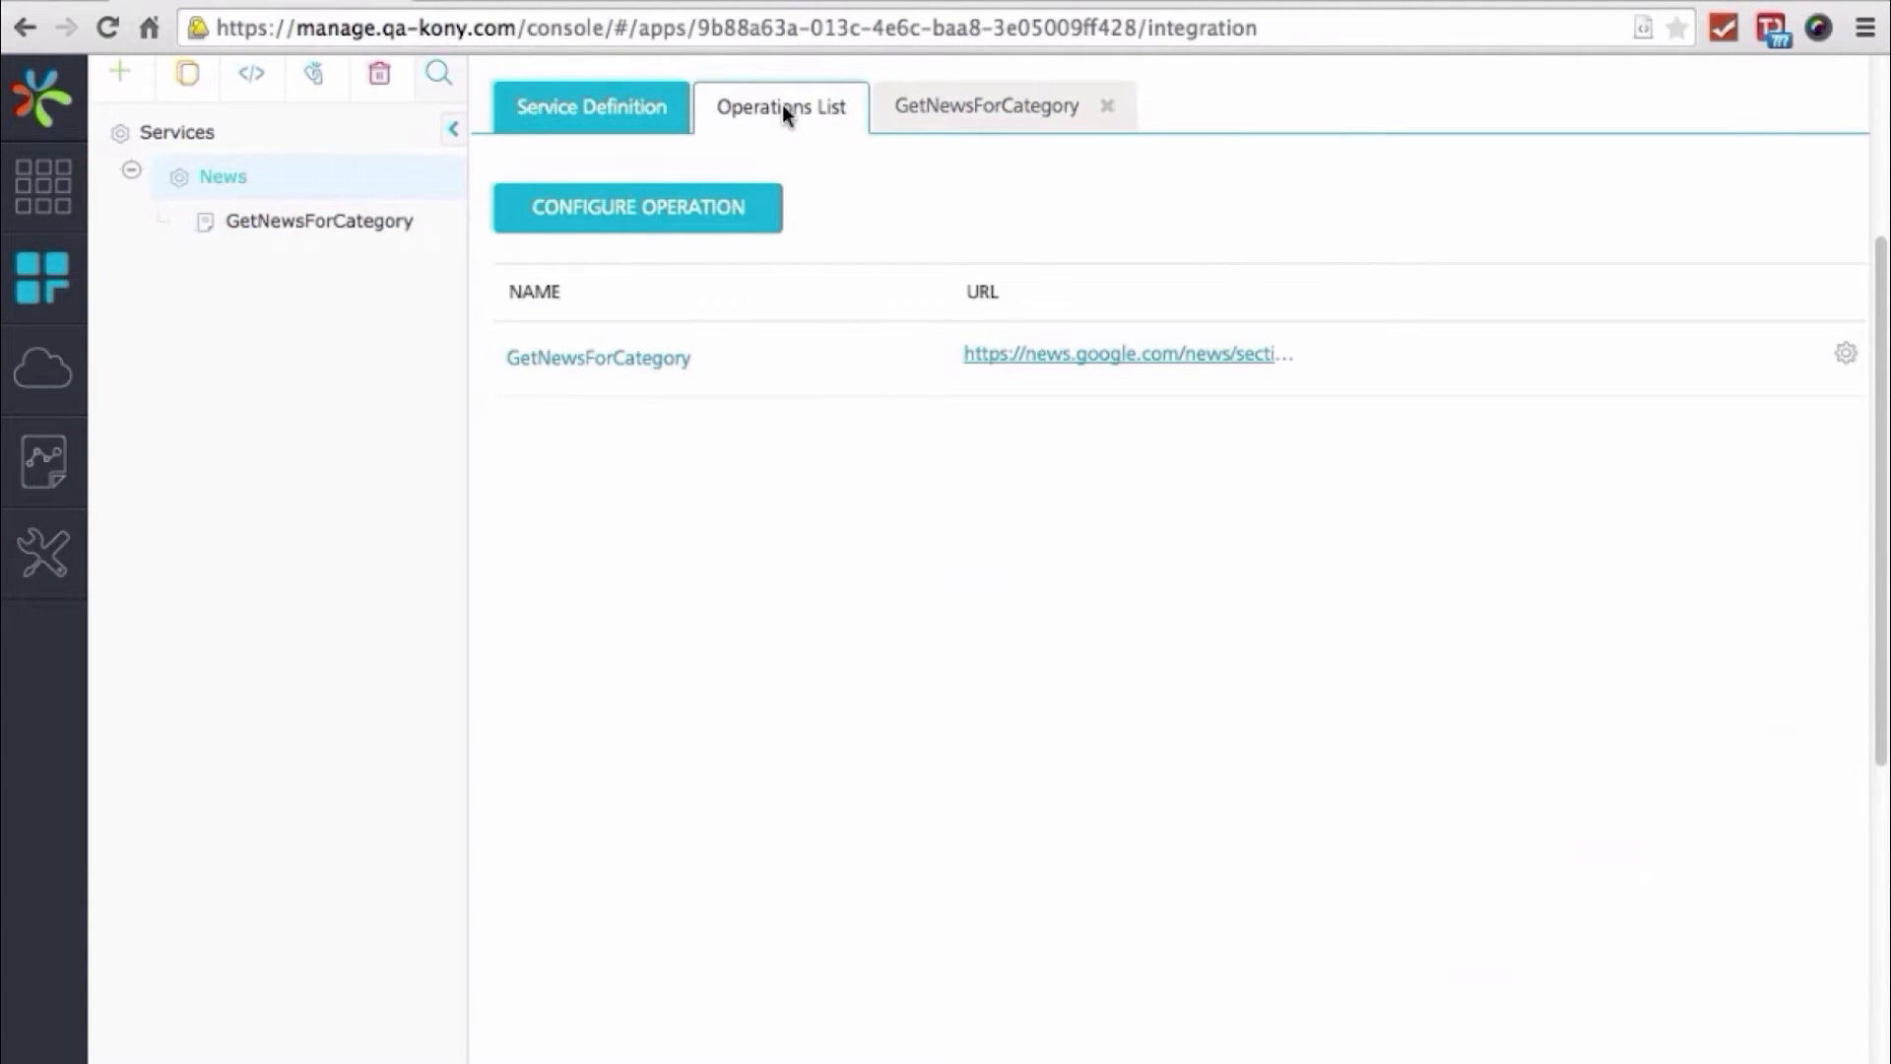
click(662, 230)
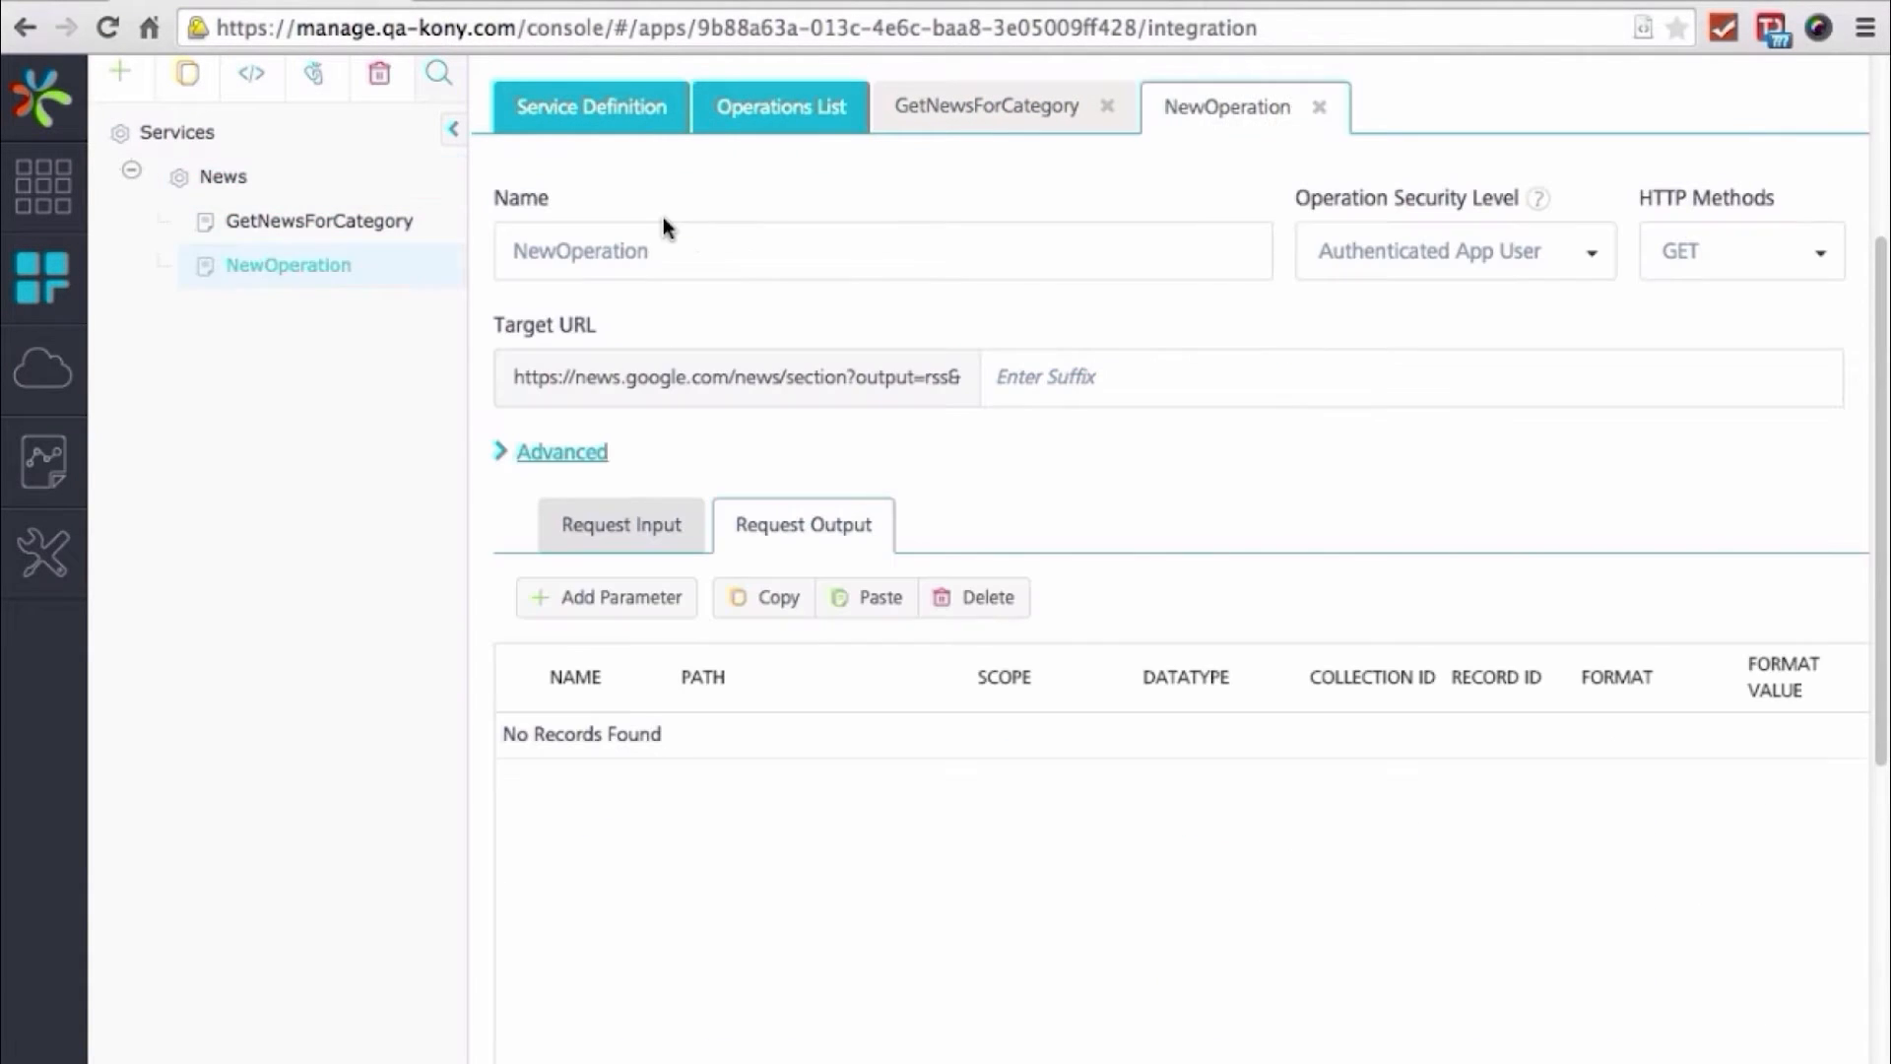
double_click(702, 257)
text(Lo)
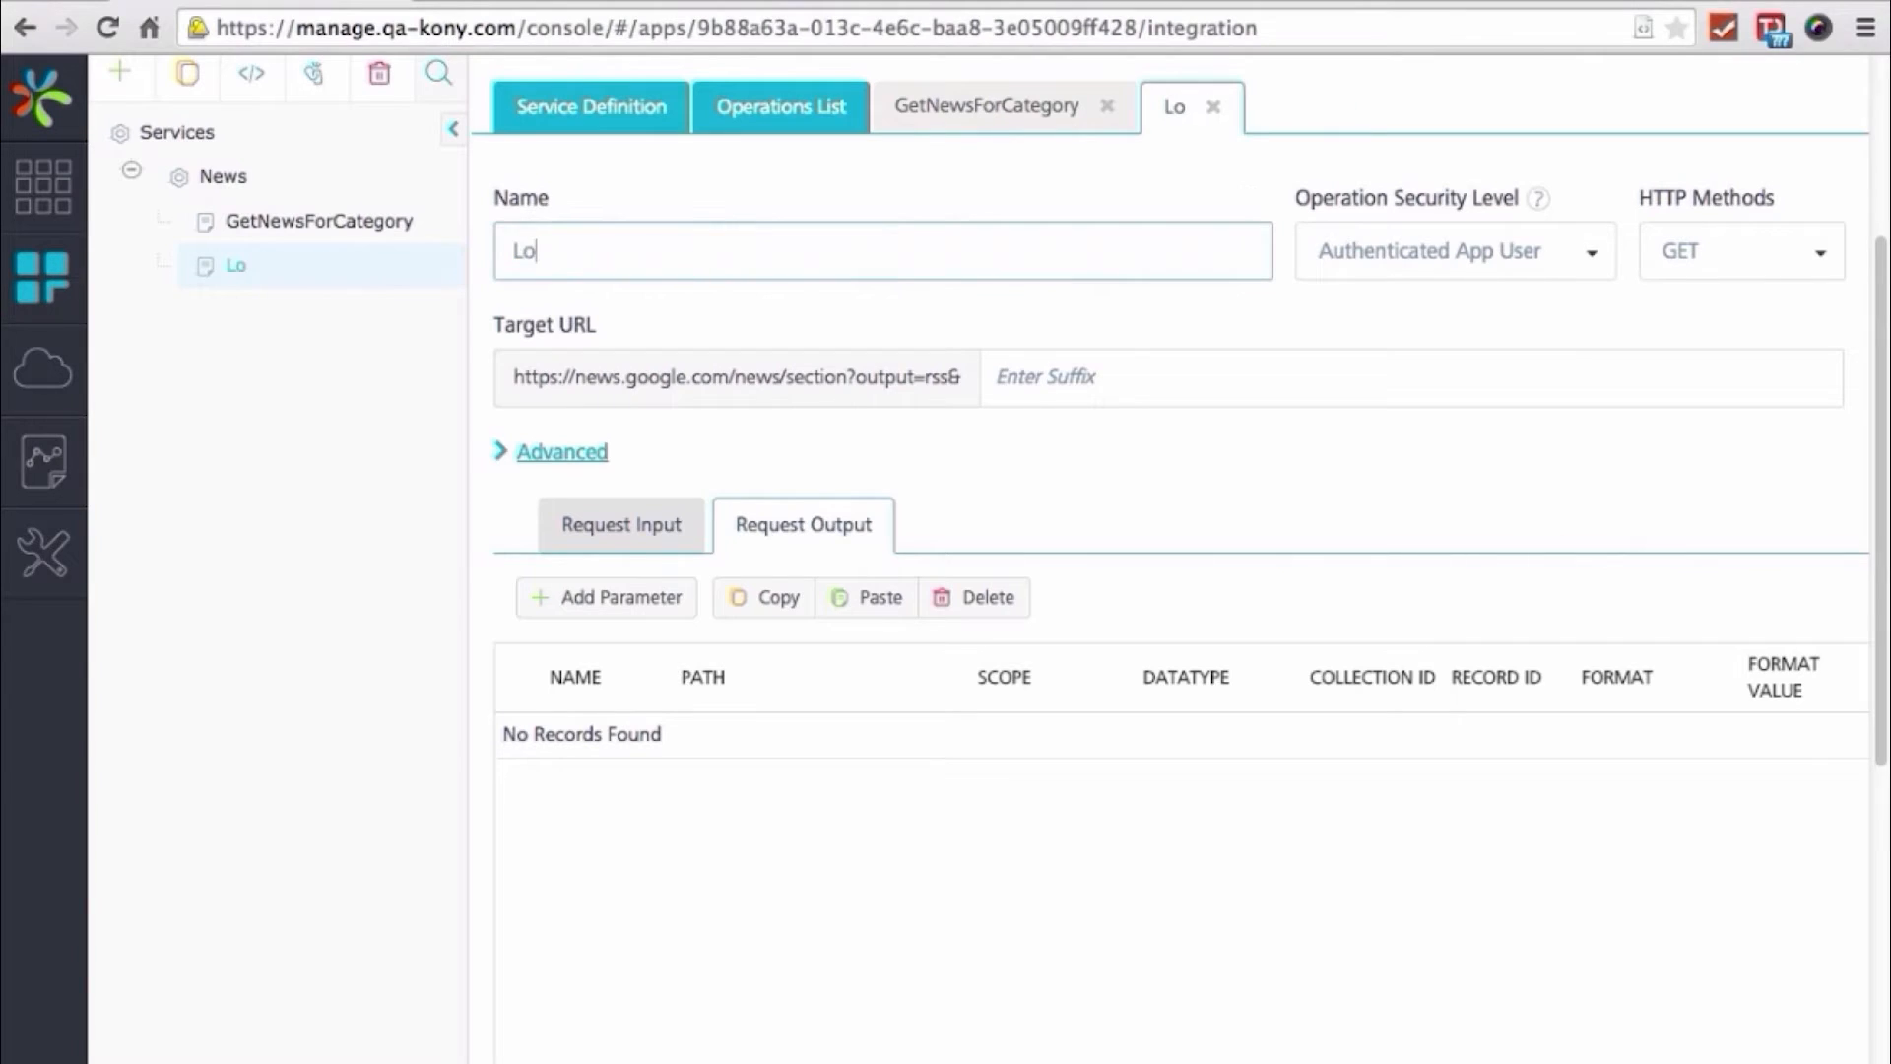
text(calNews)
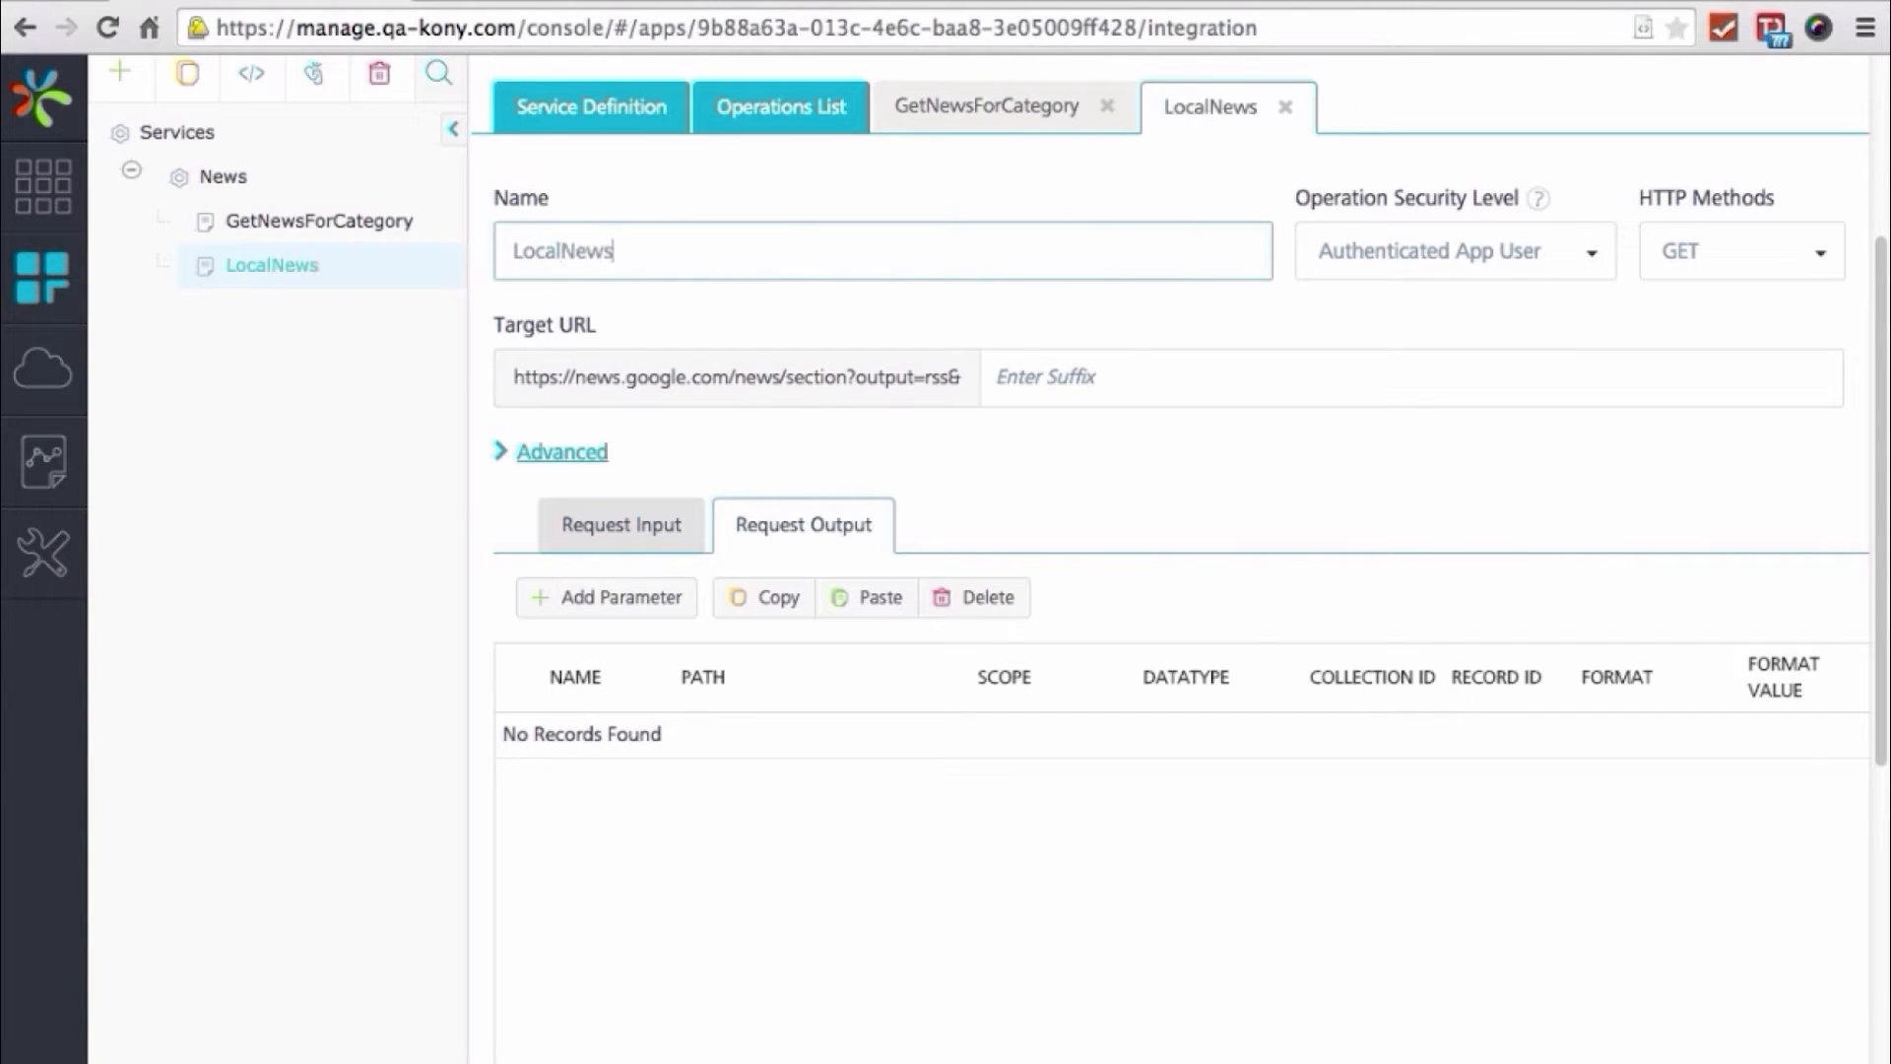
Set the LocalNews operation's security level to Public and its target URL suffix to q=$cityName
click(1132, 382)
click(1586, 254)
click(1556, 310)
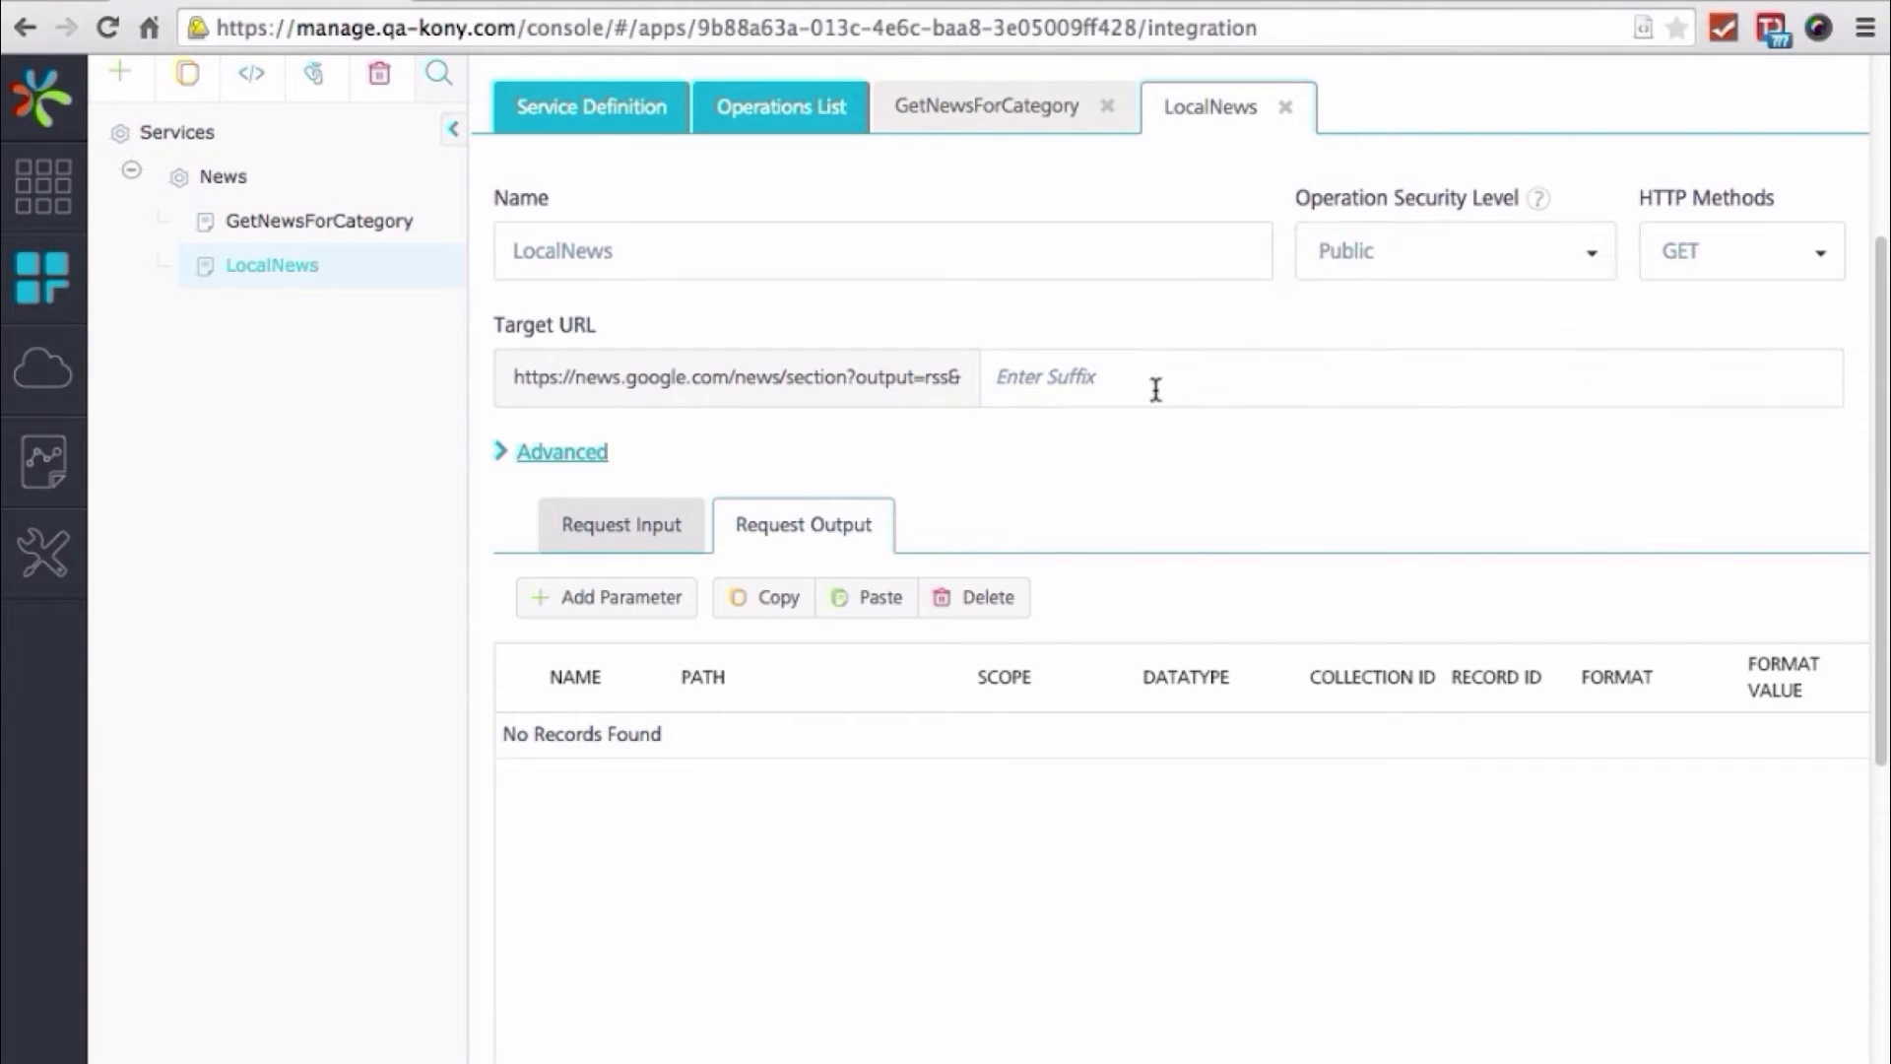
click(1121, 394)
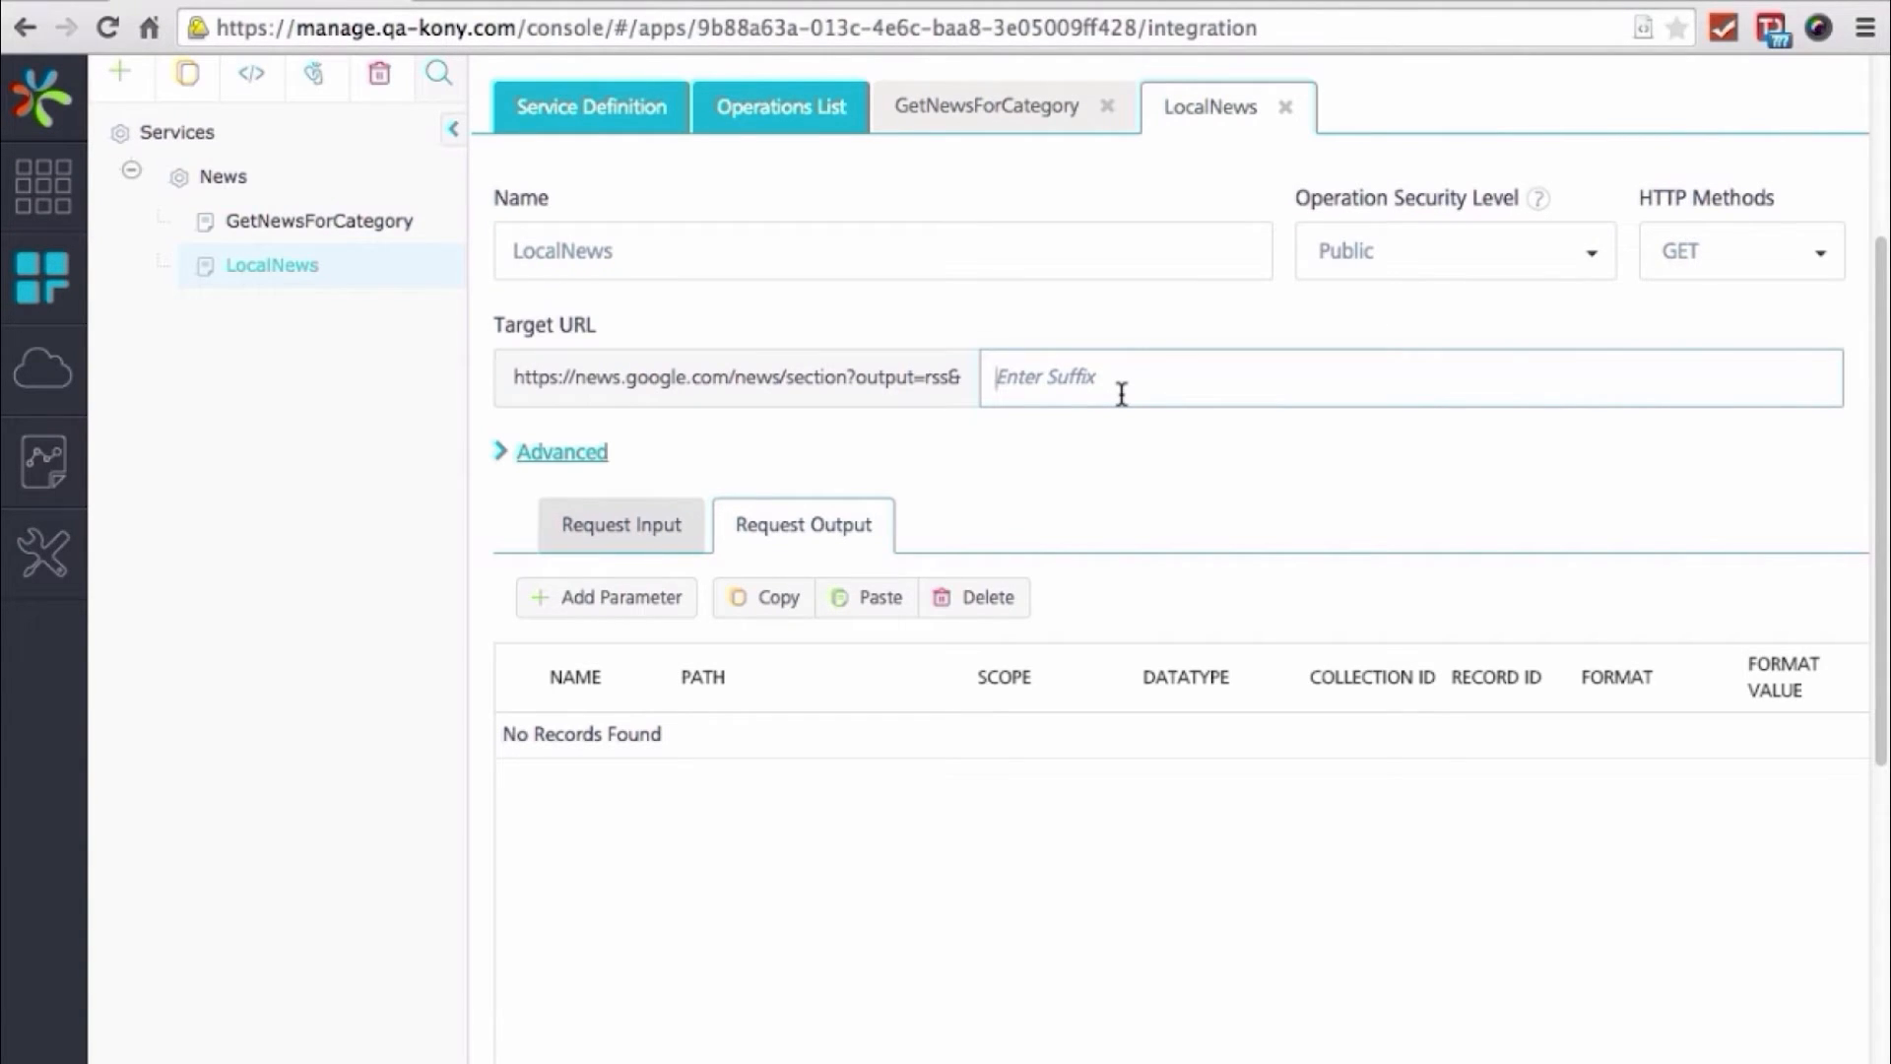
text(q=$cityNam)
Add a request input parameter named cityName with the test value New York
click(658, 528)
click(616, 663)
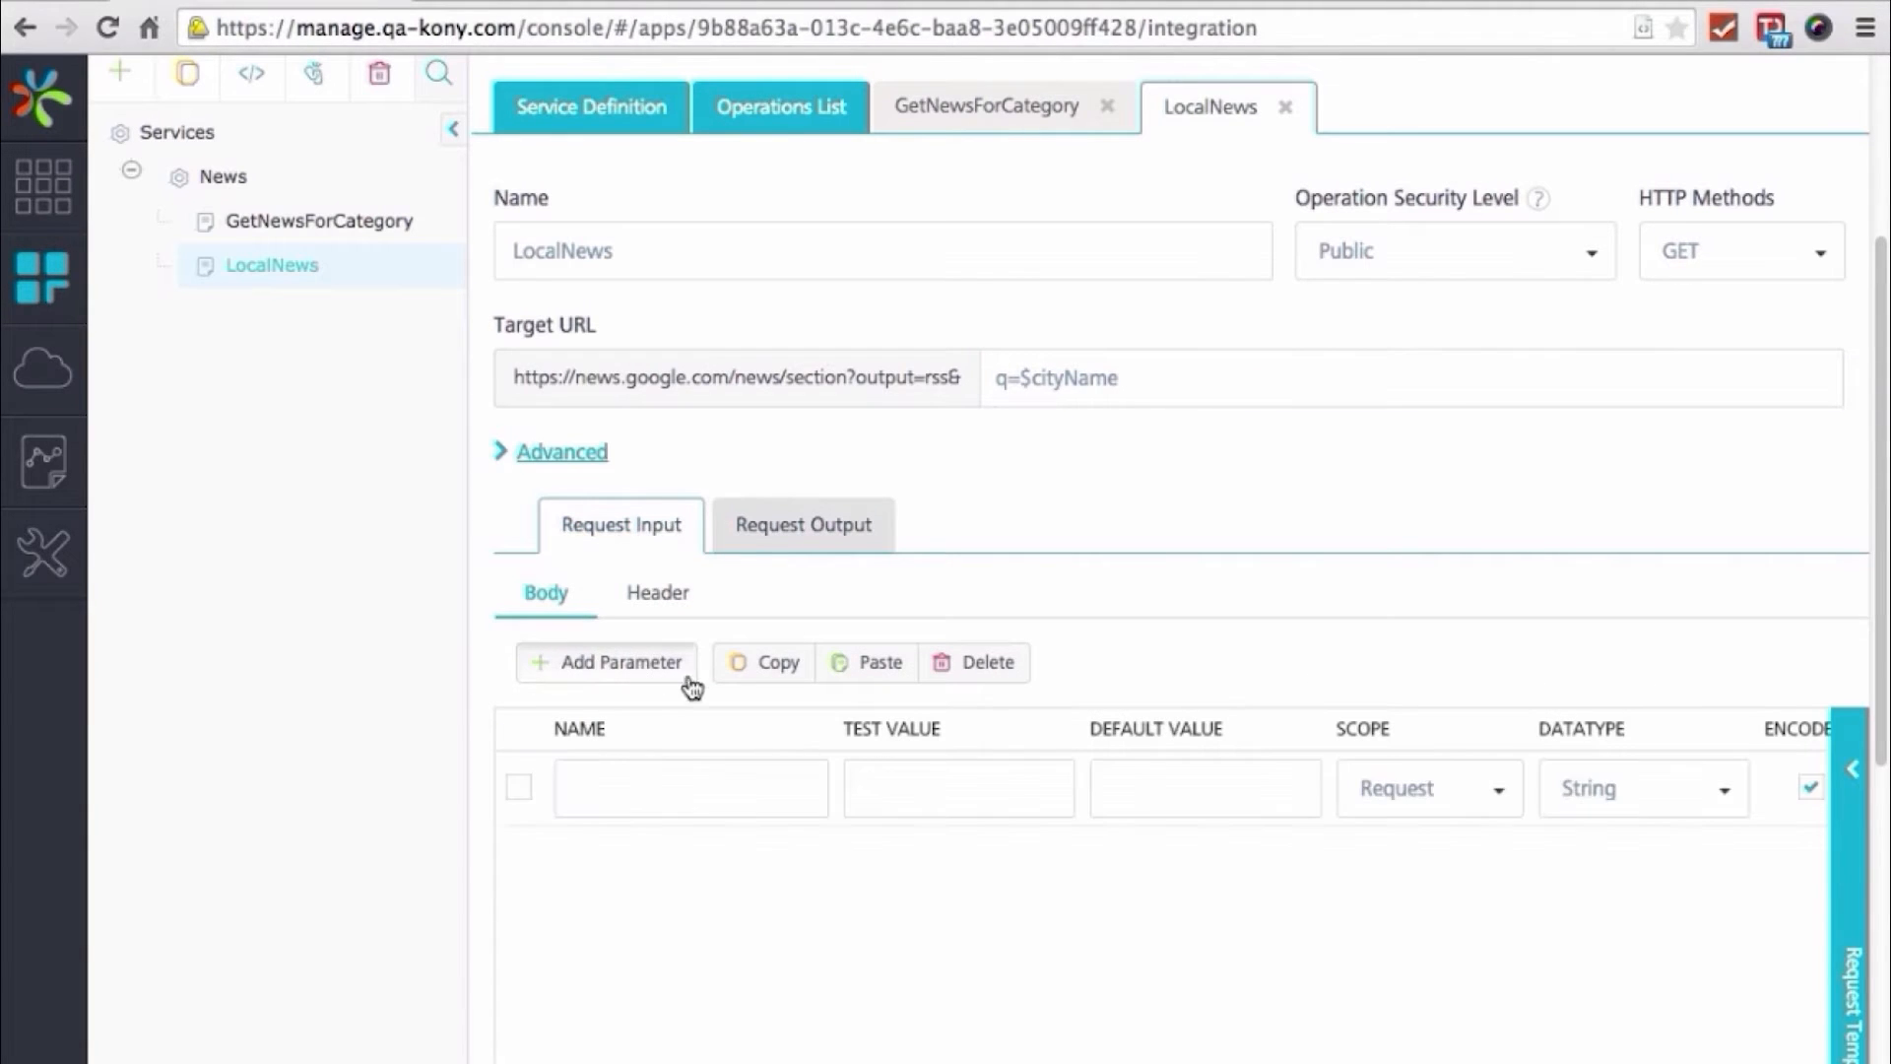
click(625, 772)
text(cityName)
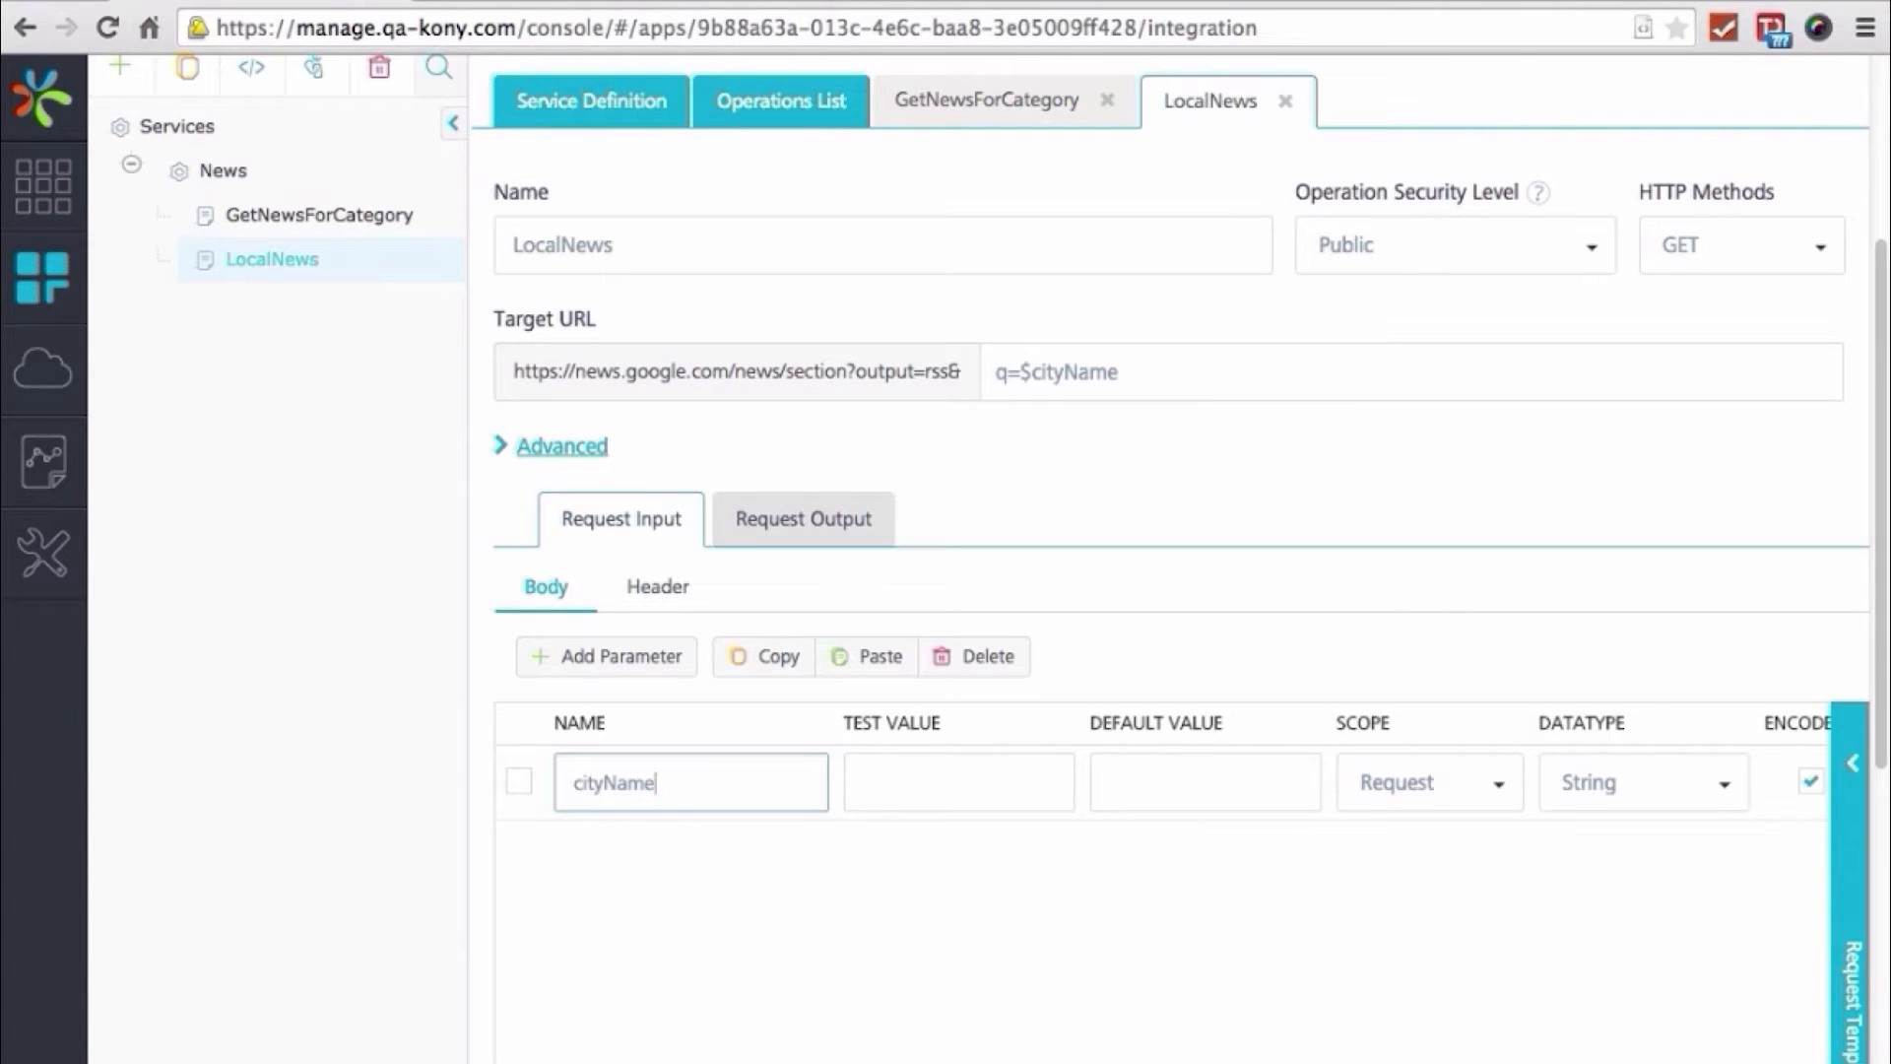
click(906, 776)
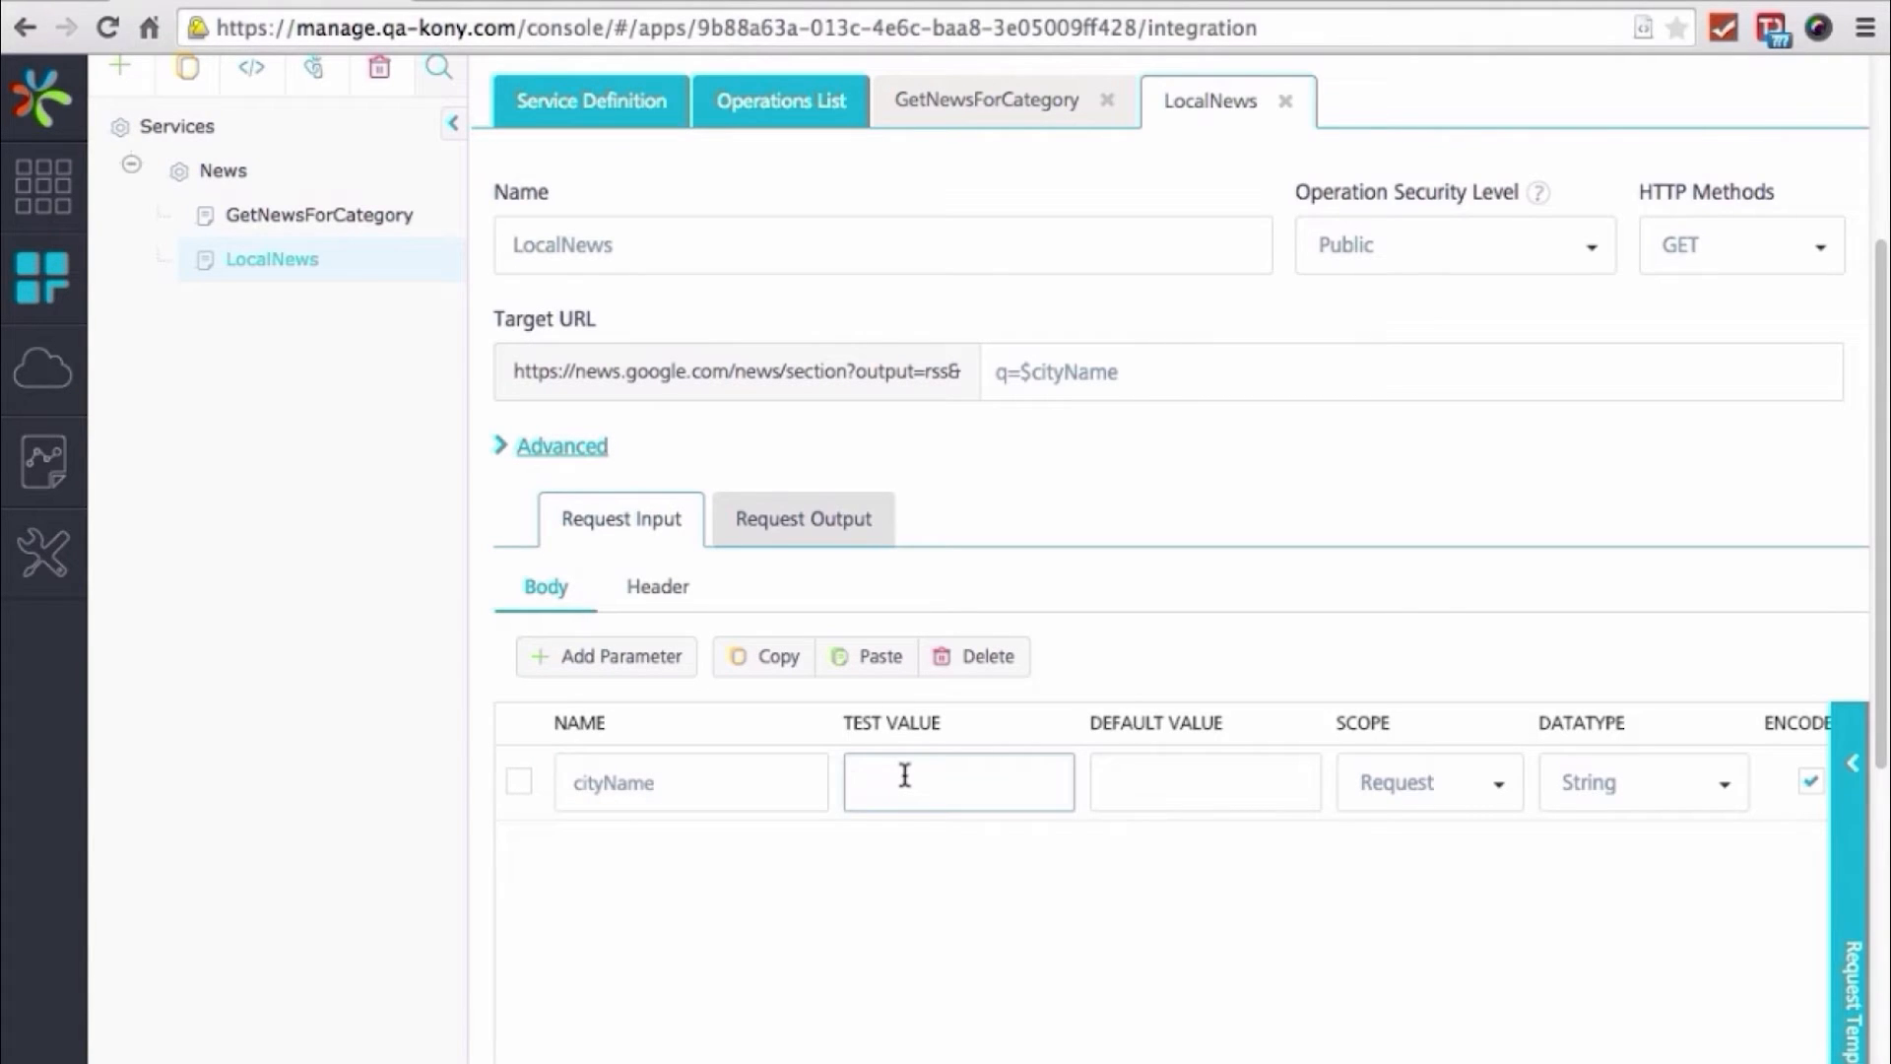
text(New York)
Test the LocalNews operation and examine the raw backend response for New York news
scroll(1431, 920, down, 5)
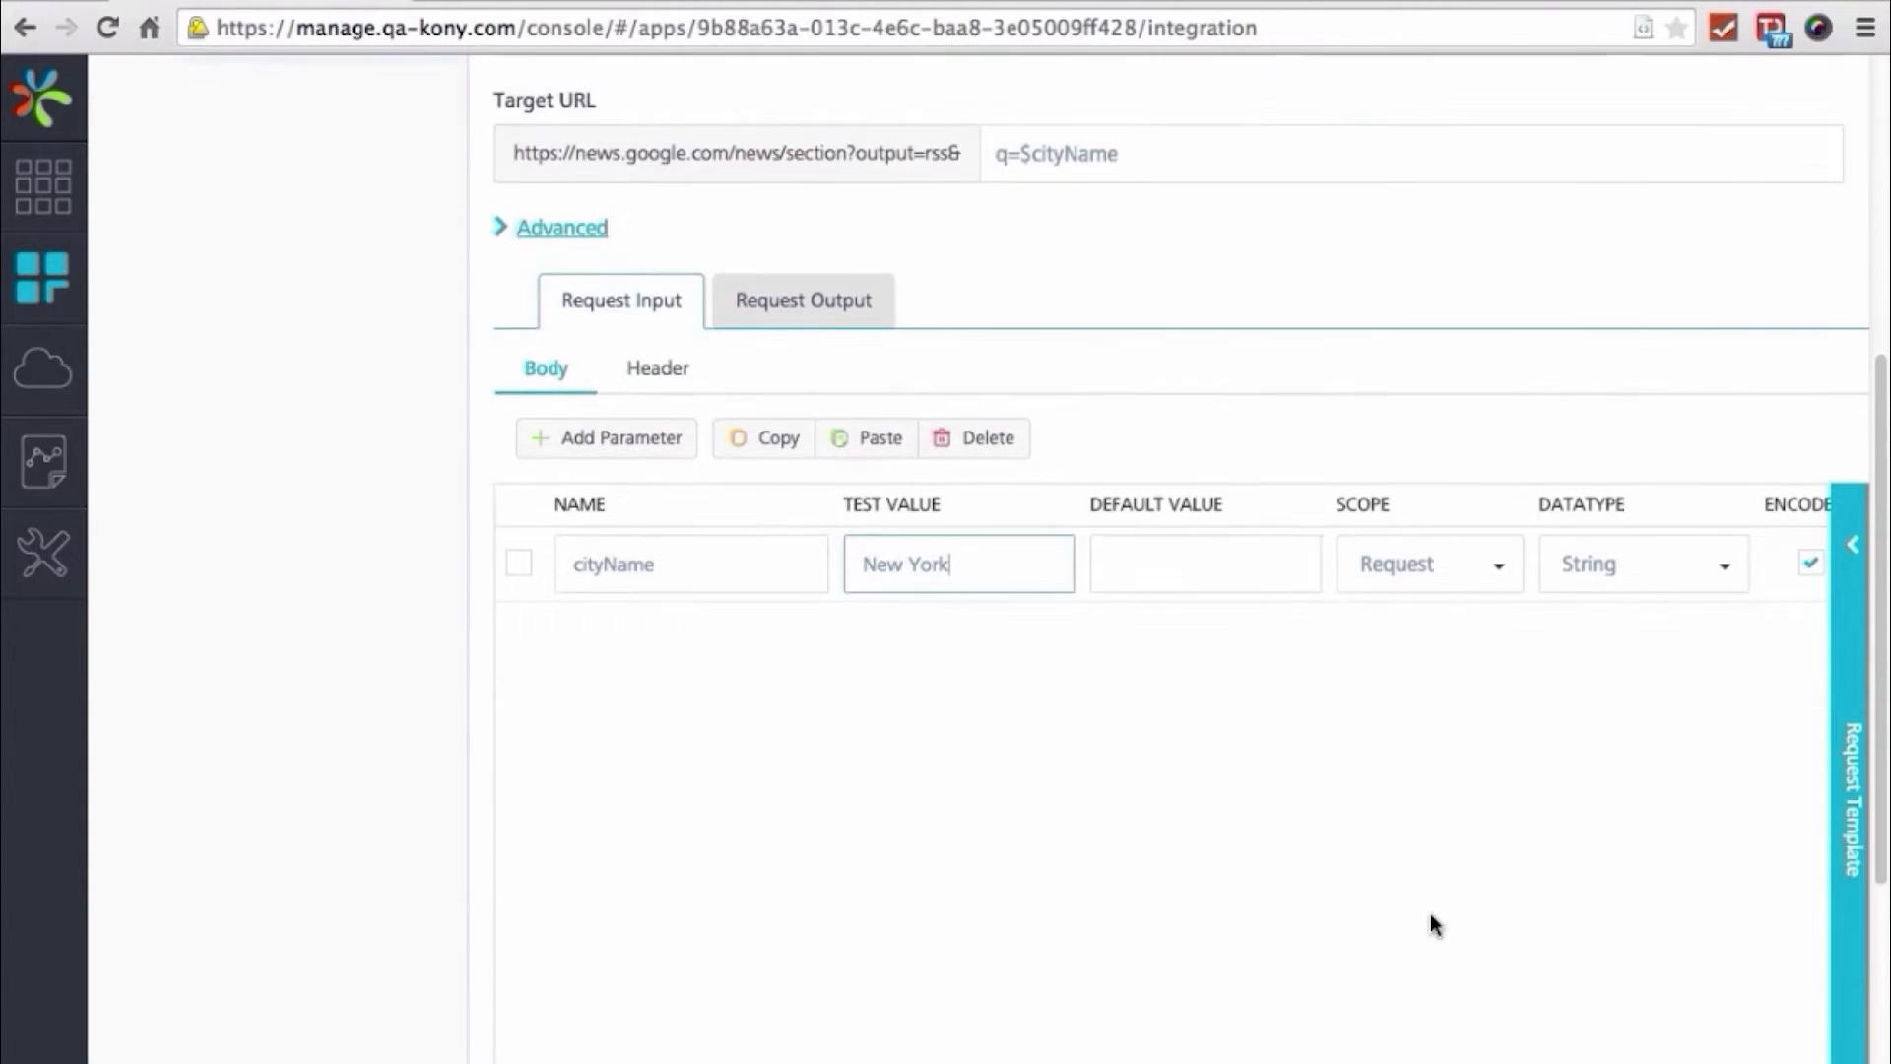
click(1734, 855)
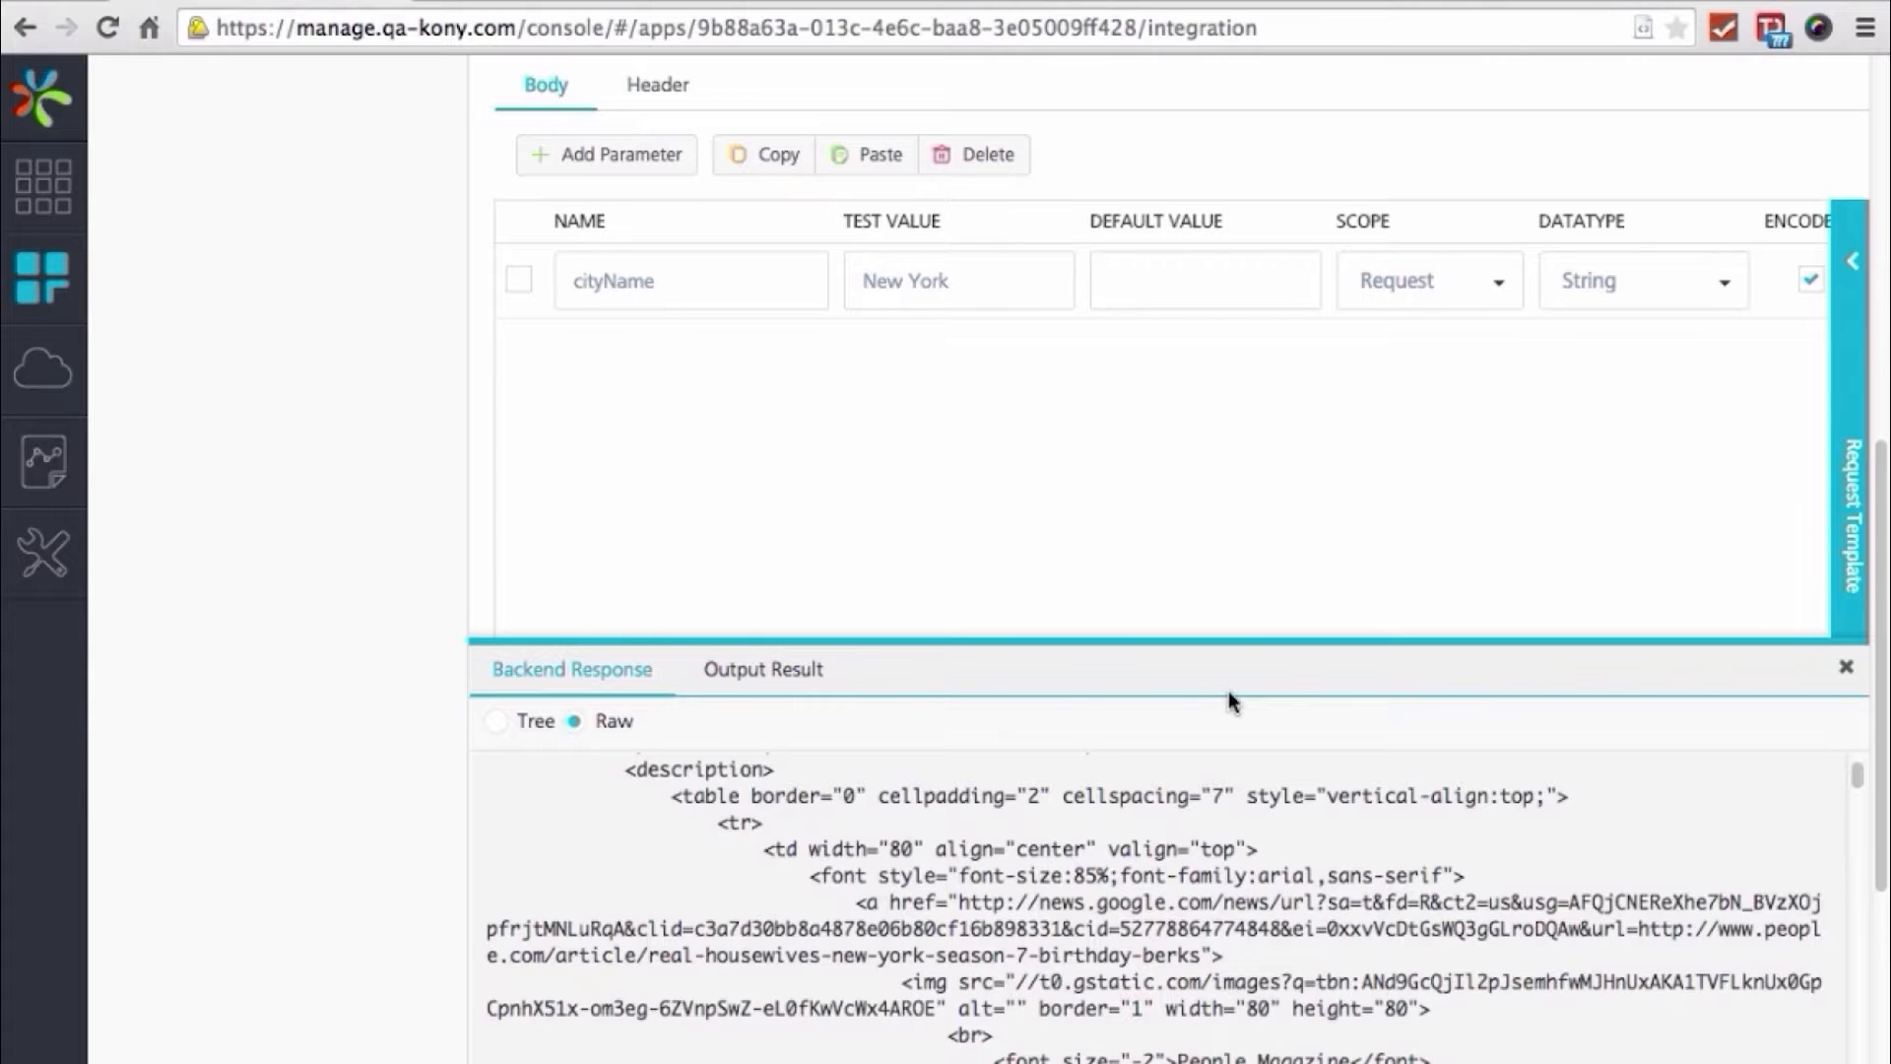
scroll(904, 872, down, 5)
scroll(905, 873, down, 10)
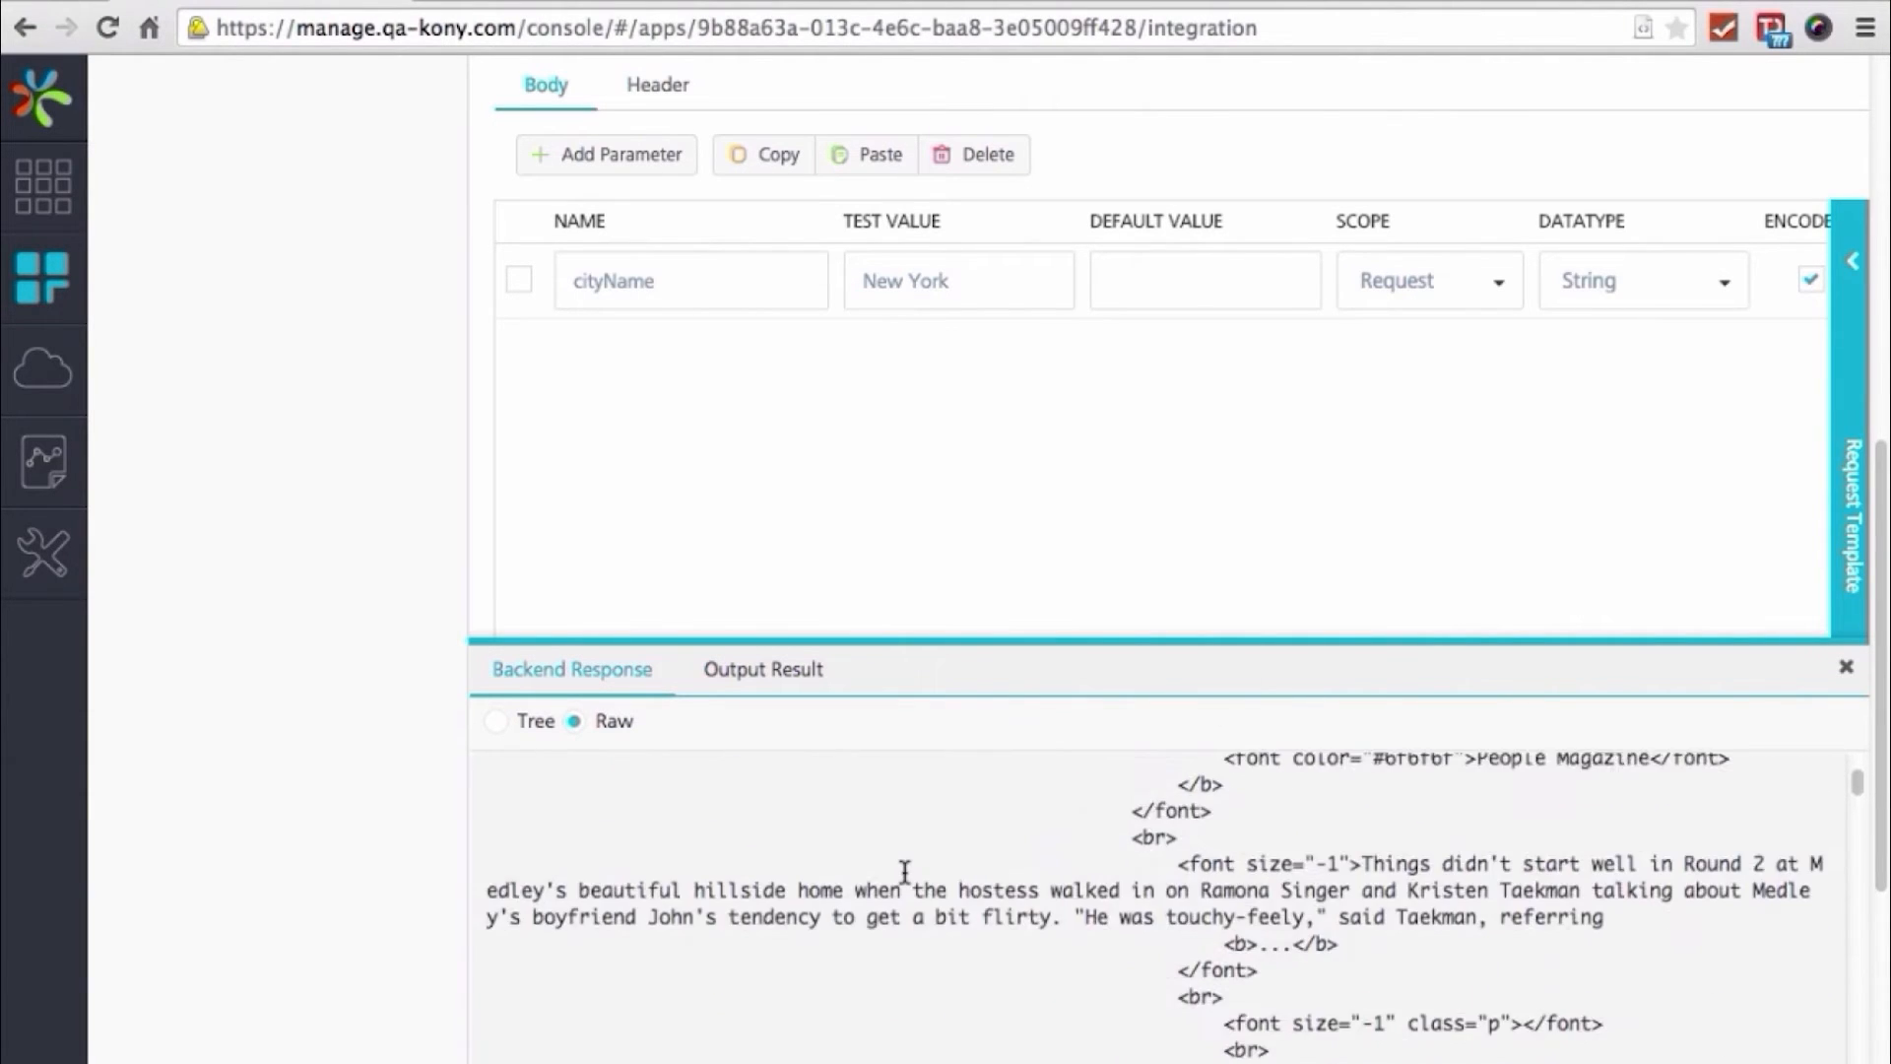
scroll(906, 879, down, 8)
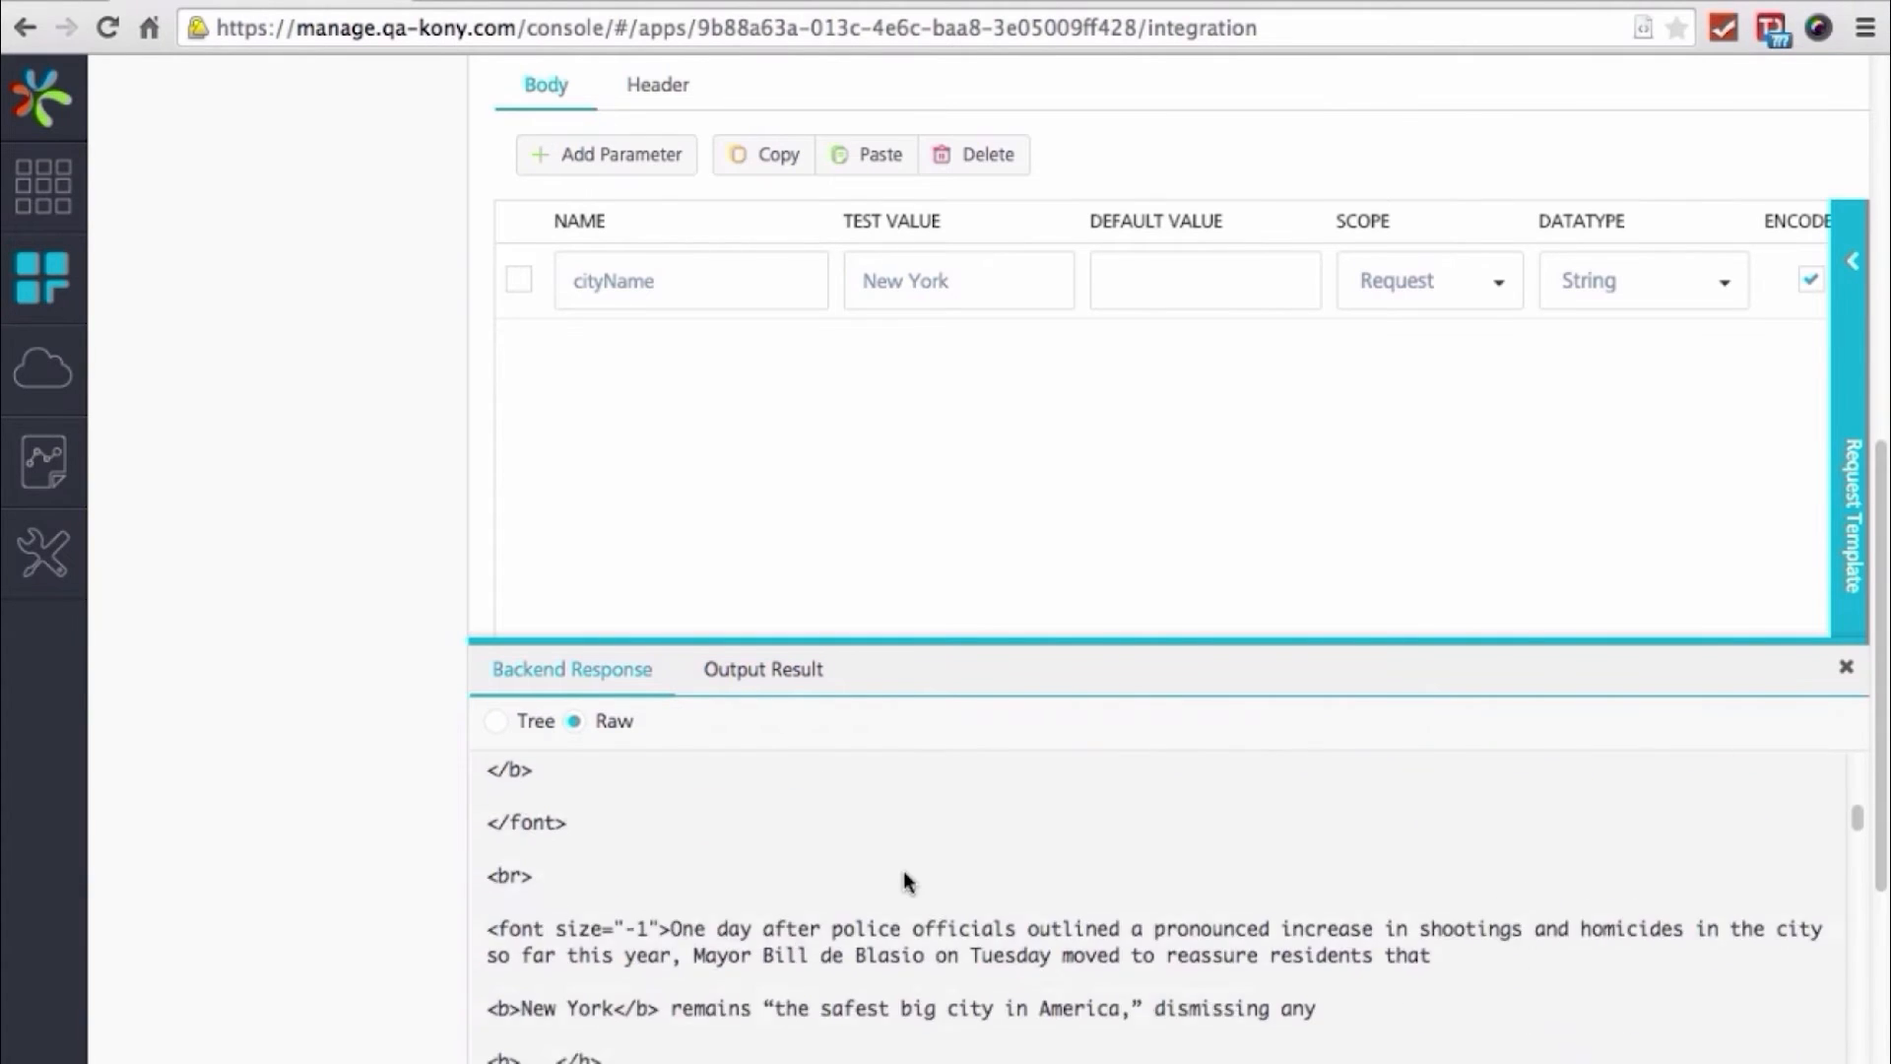
scroll(906, 880, down, 3)
Add a request output parameter named news_list to the LocalNews operation
scroll(807, 134, up, 2)
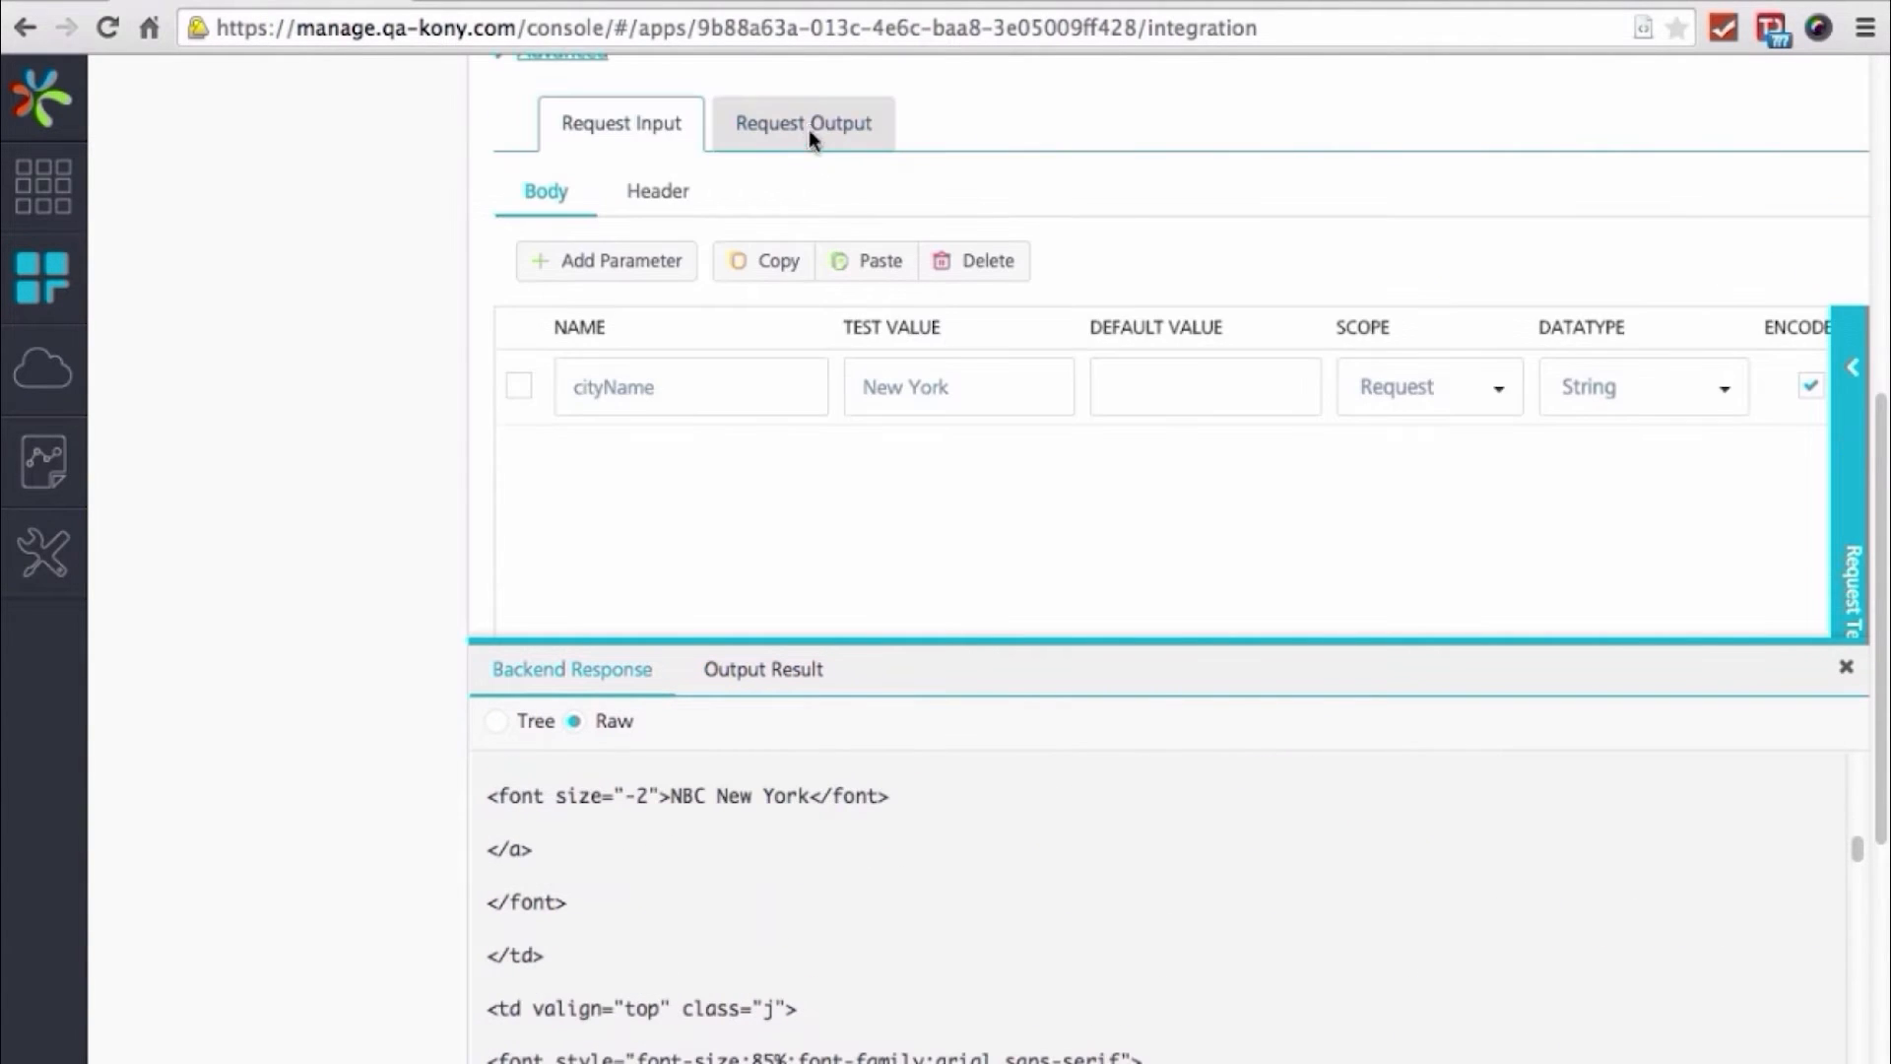
click(814, 134)
click(609, 206)
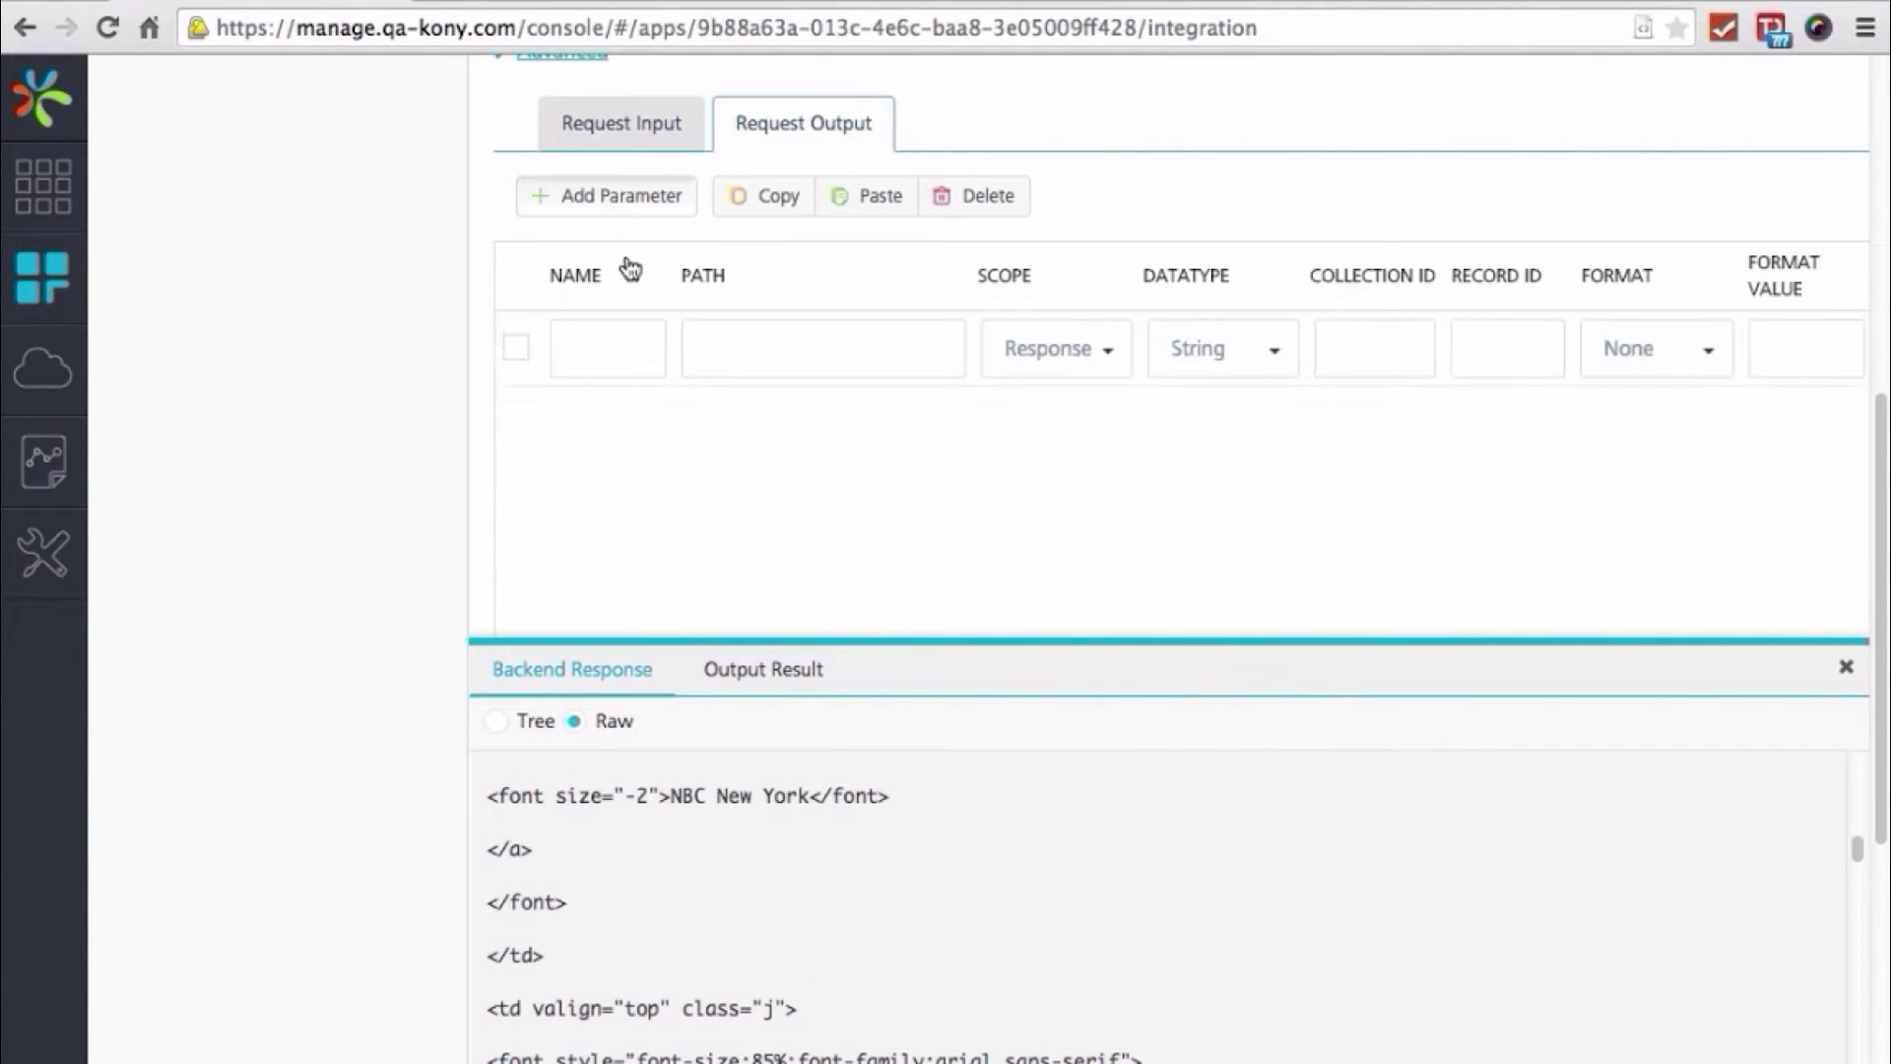
scroll(743, 875, up, 3)
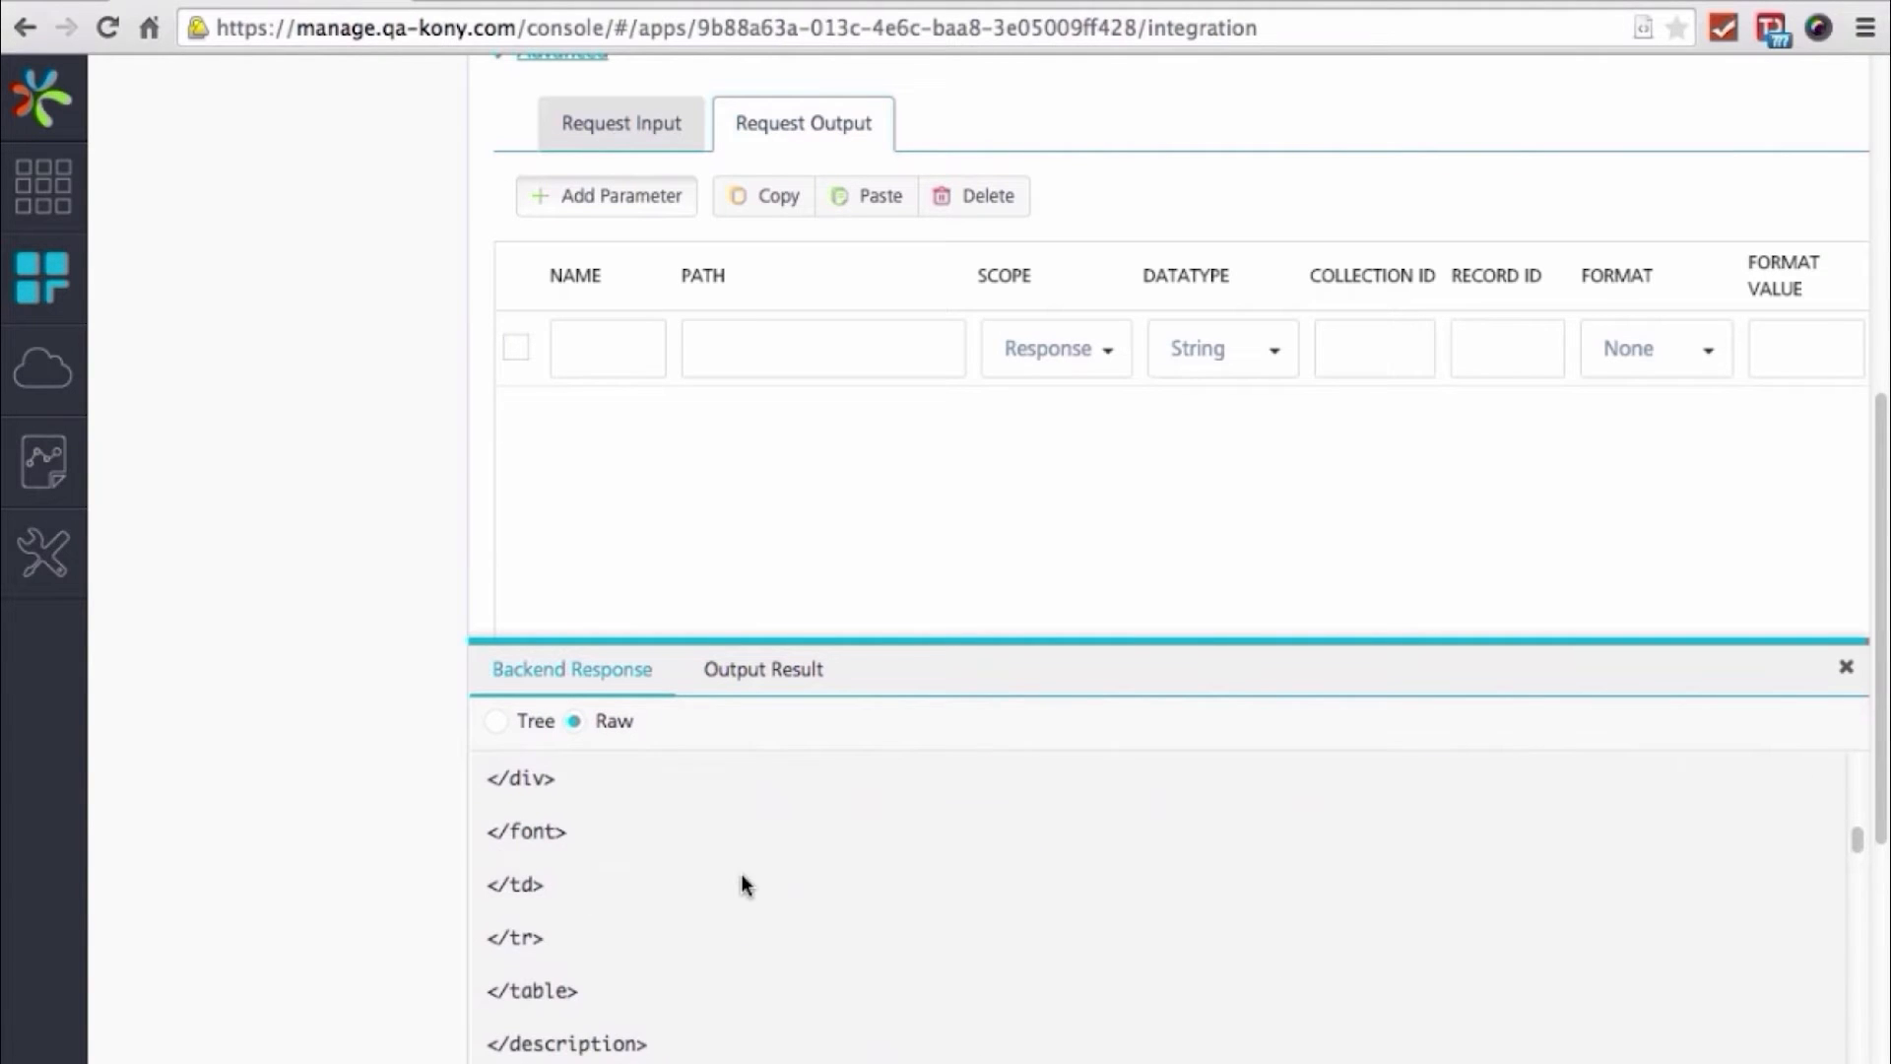
scroll(743, 876, up, 10)
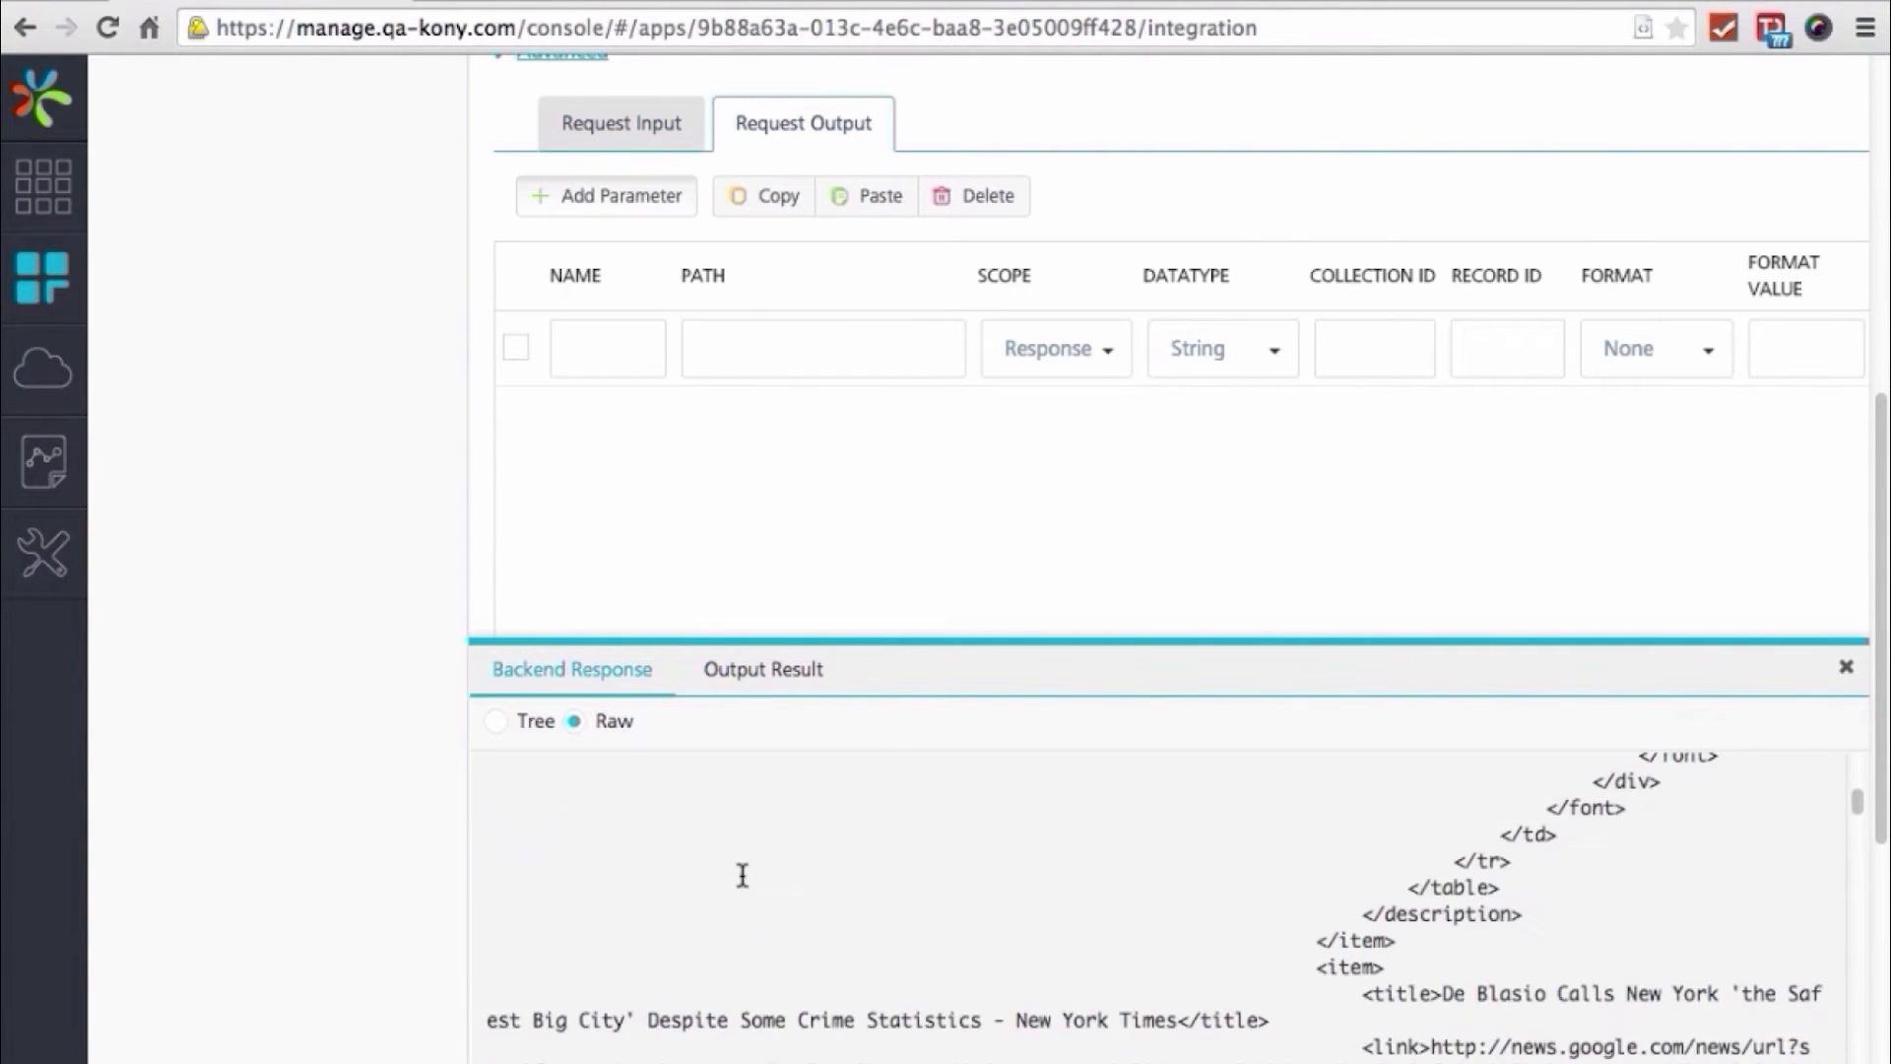
scroll(742, 876, up, 15)
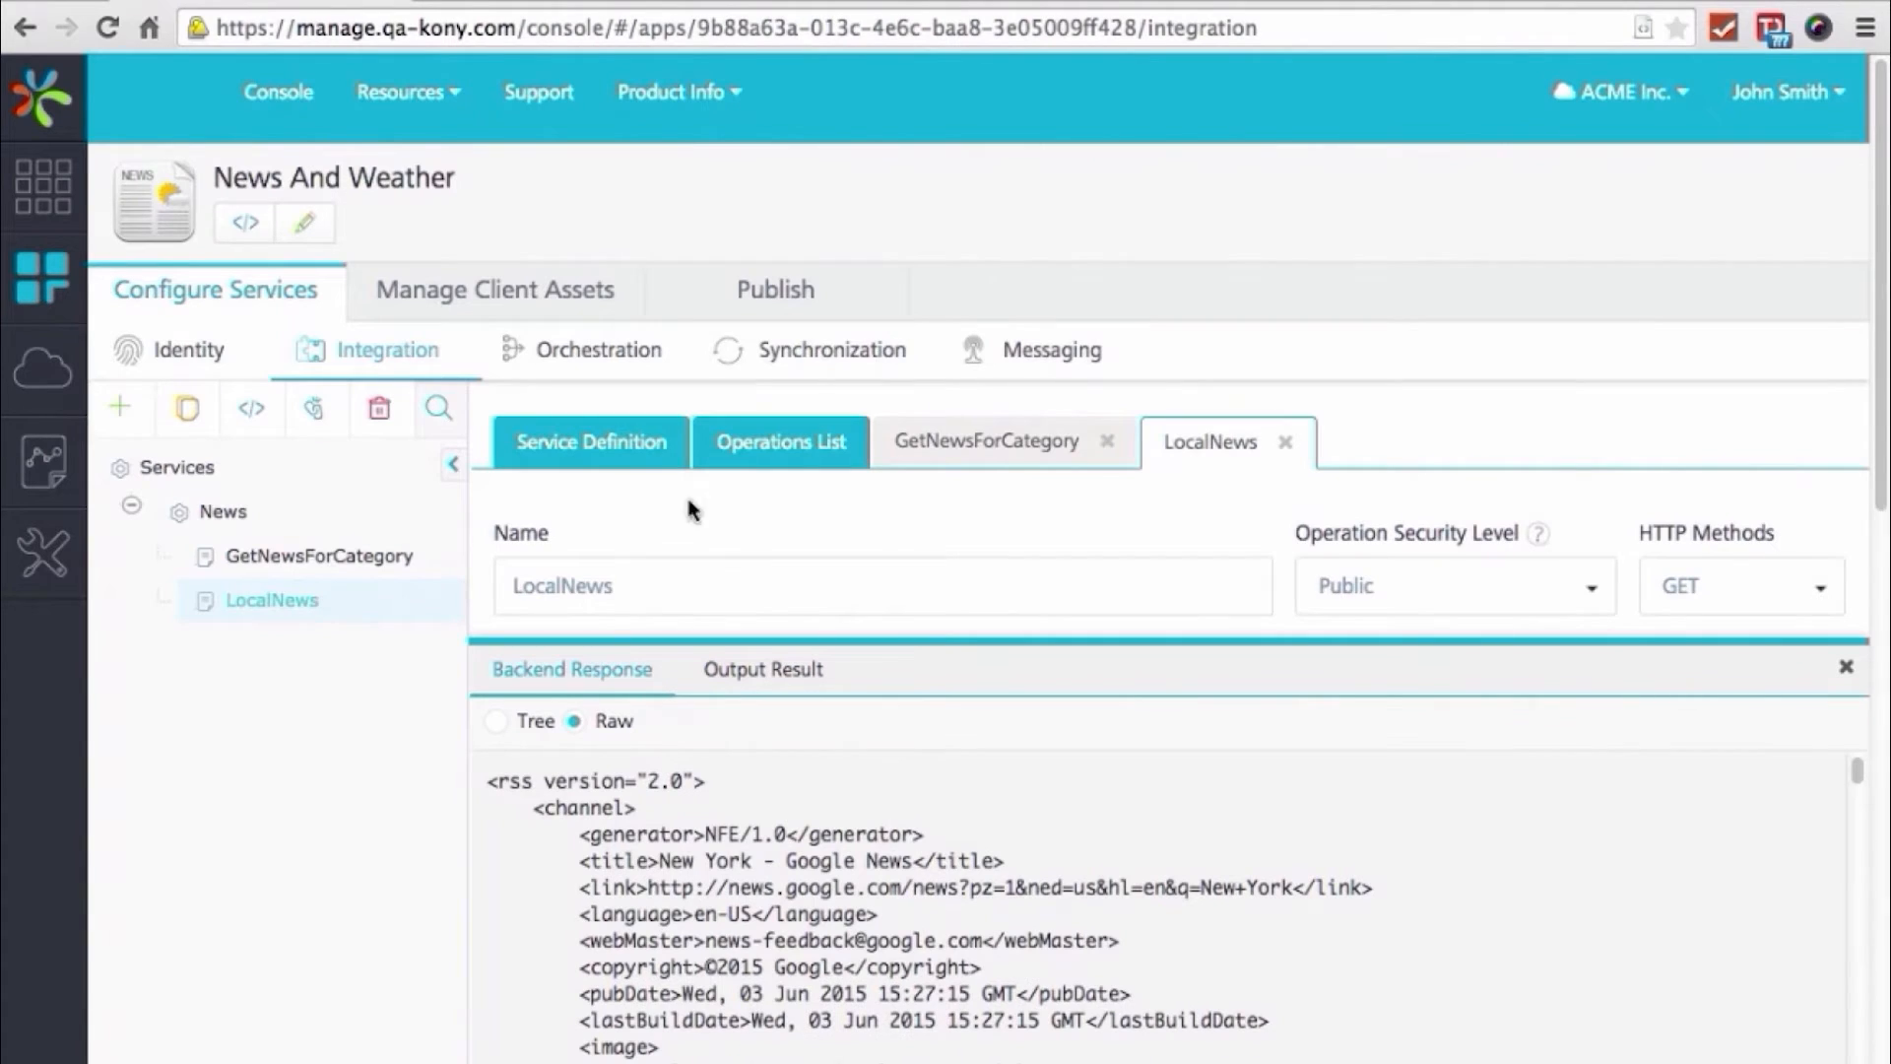
scroll(638, 598, down, 6)
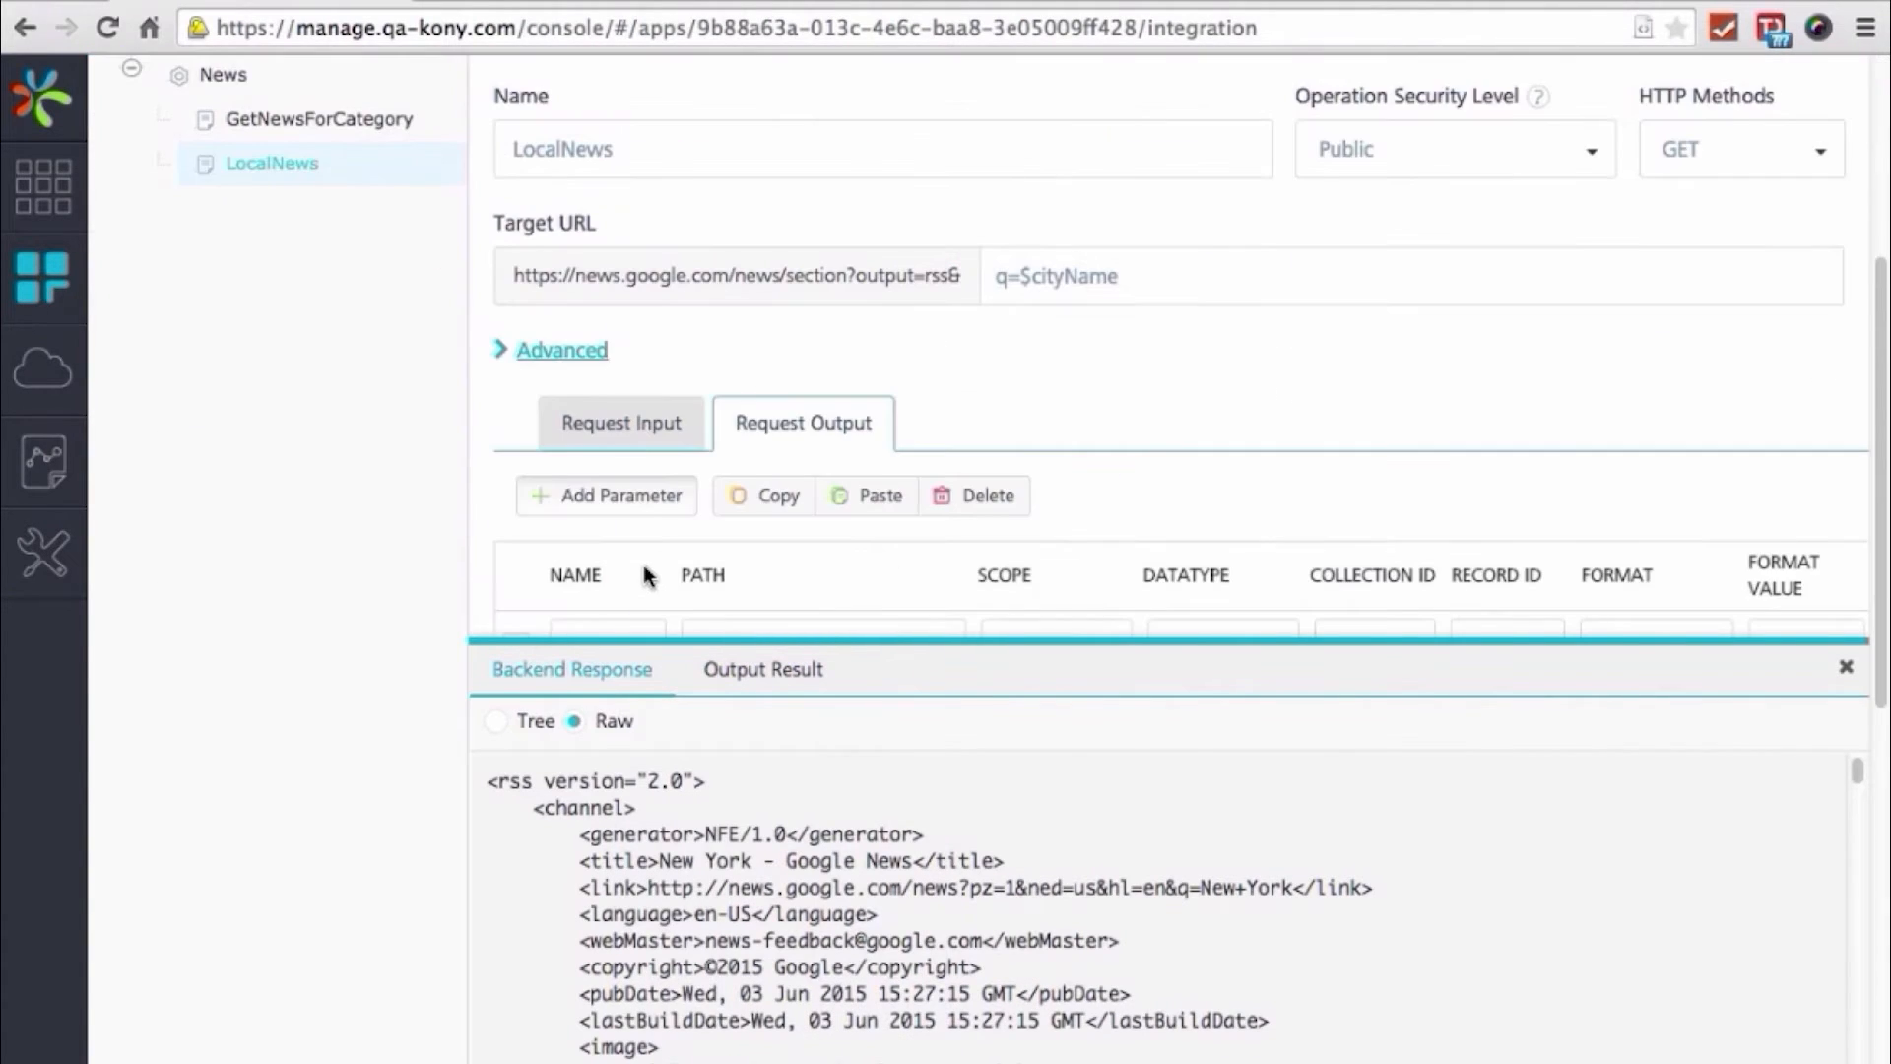
click(618, 488)
text(news_list)
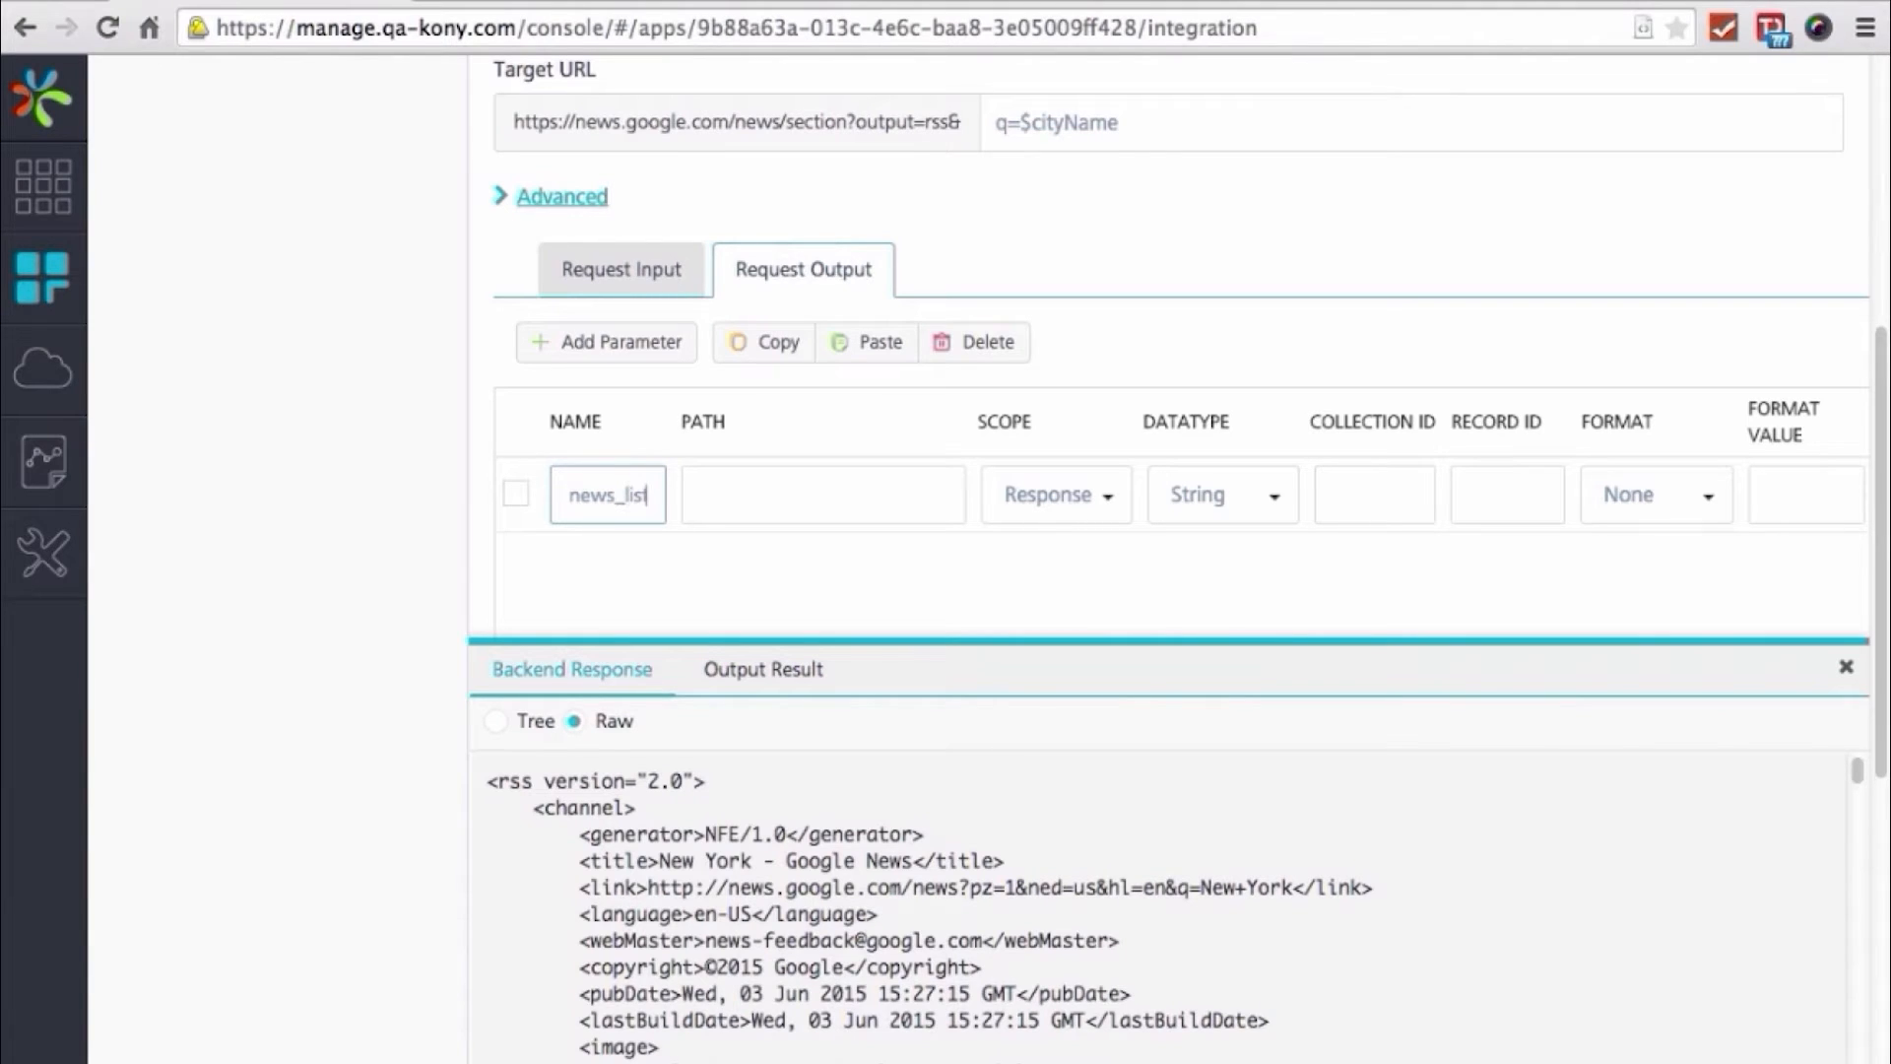
Set the news_list output parameter's path to channel and its datatype to Collection
double_click(594, 808)
key(super+c)
click(788, 494)
key(super+v)
click(1243, 495)
click(1212, 616)
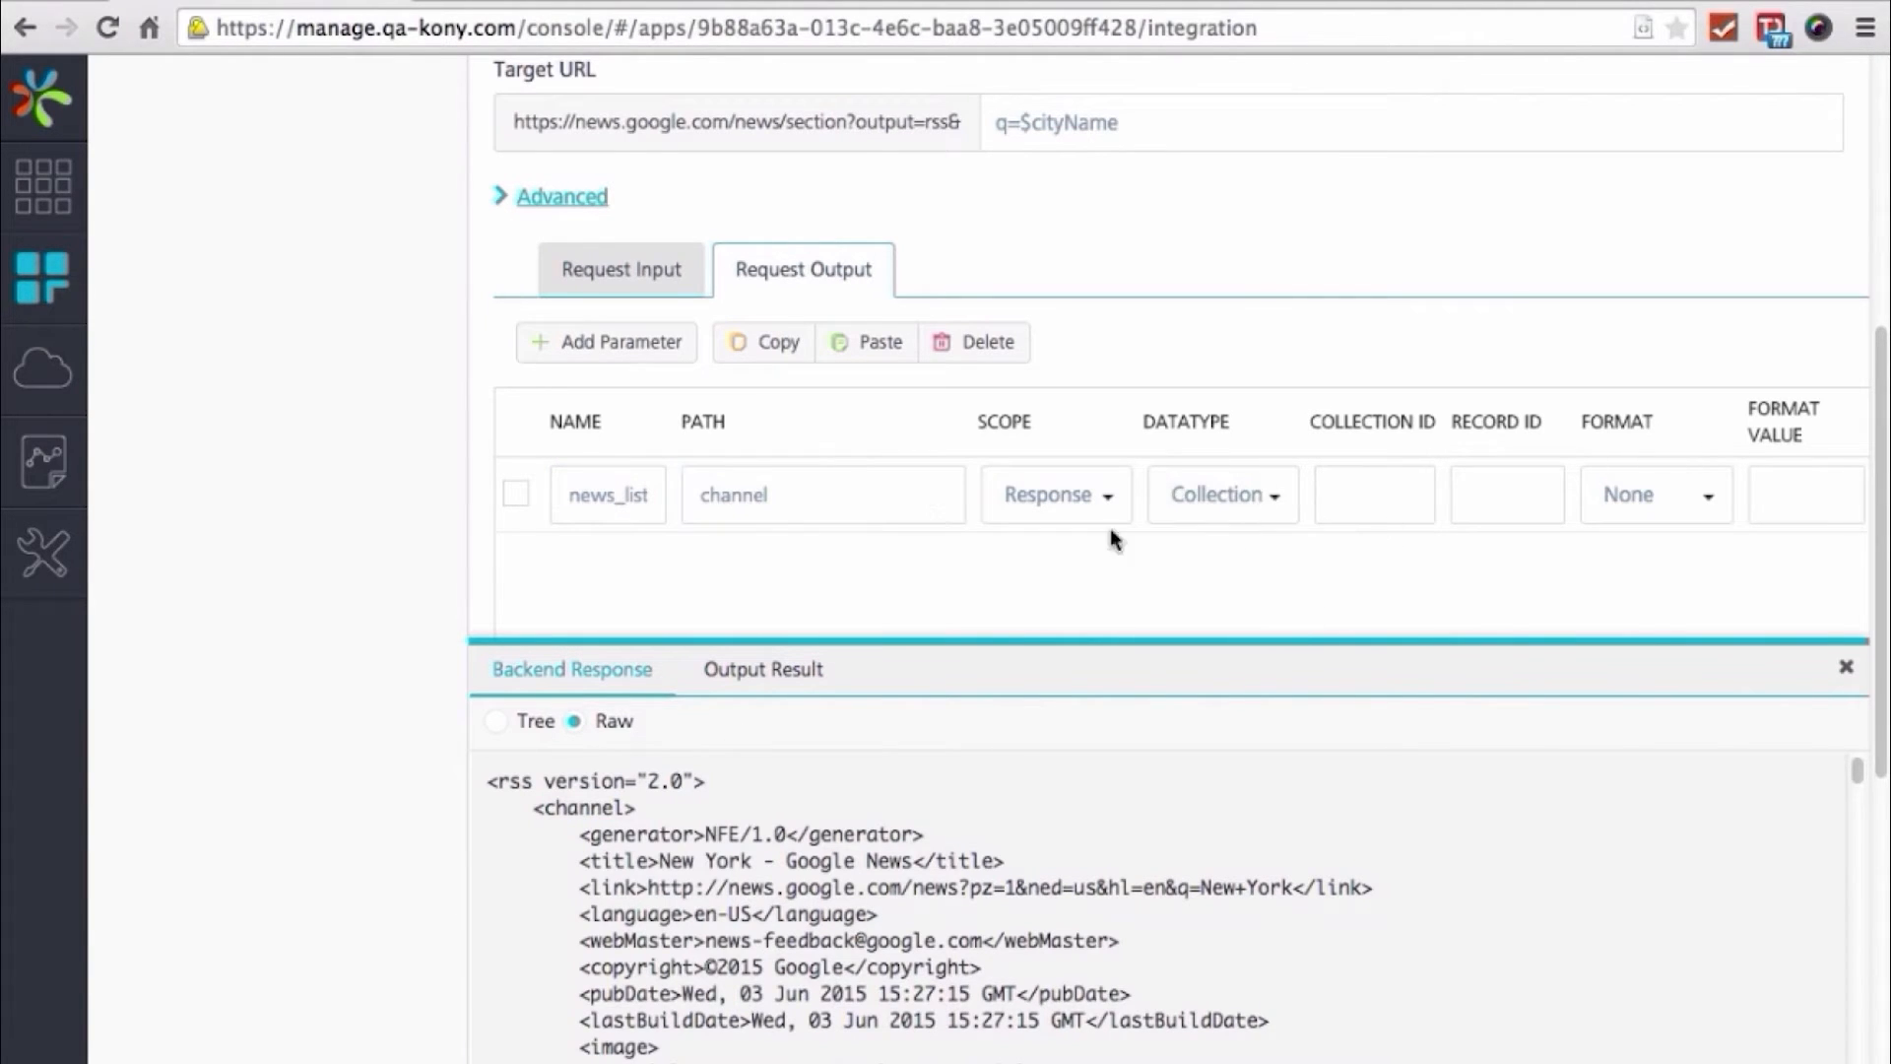
Add an output parameter news_item with path item, datatype Record and collection ID news_list
click(590, 341)
click(608, 563)
text(news_item)
key(Tab)
text(item)
click(1237, 564)
click(1236, 570)
double_click(608, 377)
key(super+c)
click(1375, 451)
key(super+v)
Add an output parameter title with path title and record ID news_item
click(607, 526)
text(title)
key(Tab)
text(title)
click(1523, 522)
key(super+v)
Add an output parameter link with path link and record ID news_item
click(607, 224)
click(604, 603)
text(link)
scroll(604, 603, down, 1)
key(Tab)
text(link)
double_click(1522, 498)
click(1507, 574)
key(super+v)
Add an output parameter description with path description and record ID news_item
scroll(569, 239, down, 5)
click(591, 61)
text(description)
key(Tab)
double_click(634, 522)
key(super+v)
click(1507, 513)
key(super+v)
Test the LocalNews operation's output mapping and save the operation
scroll(1701, 604, down, 3)
click(1833, 545)
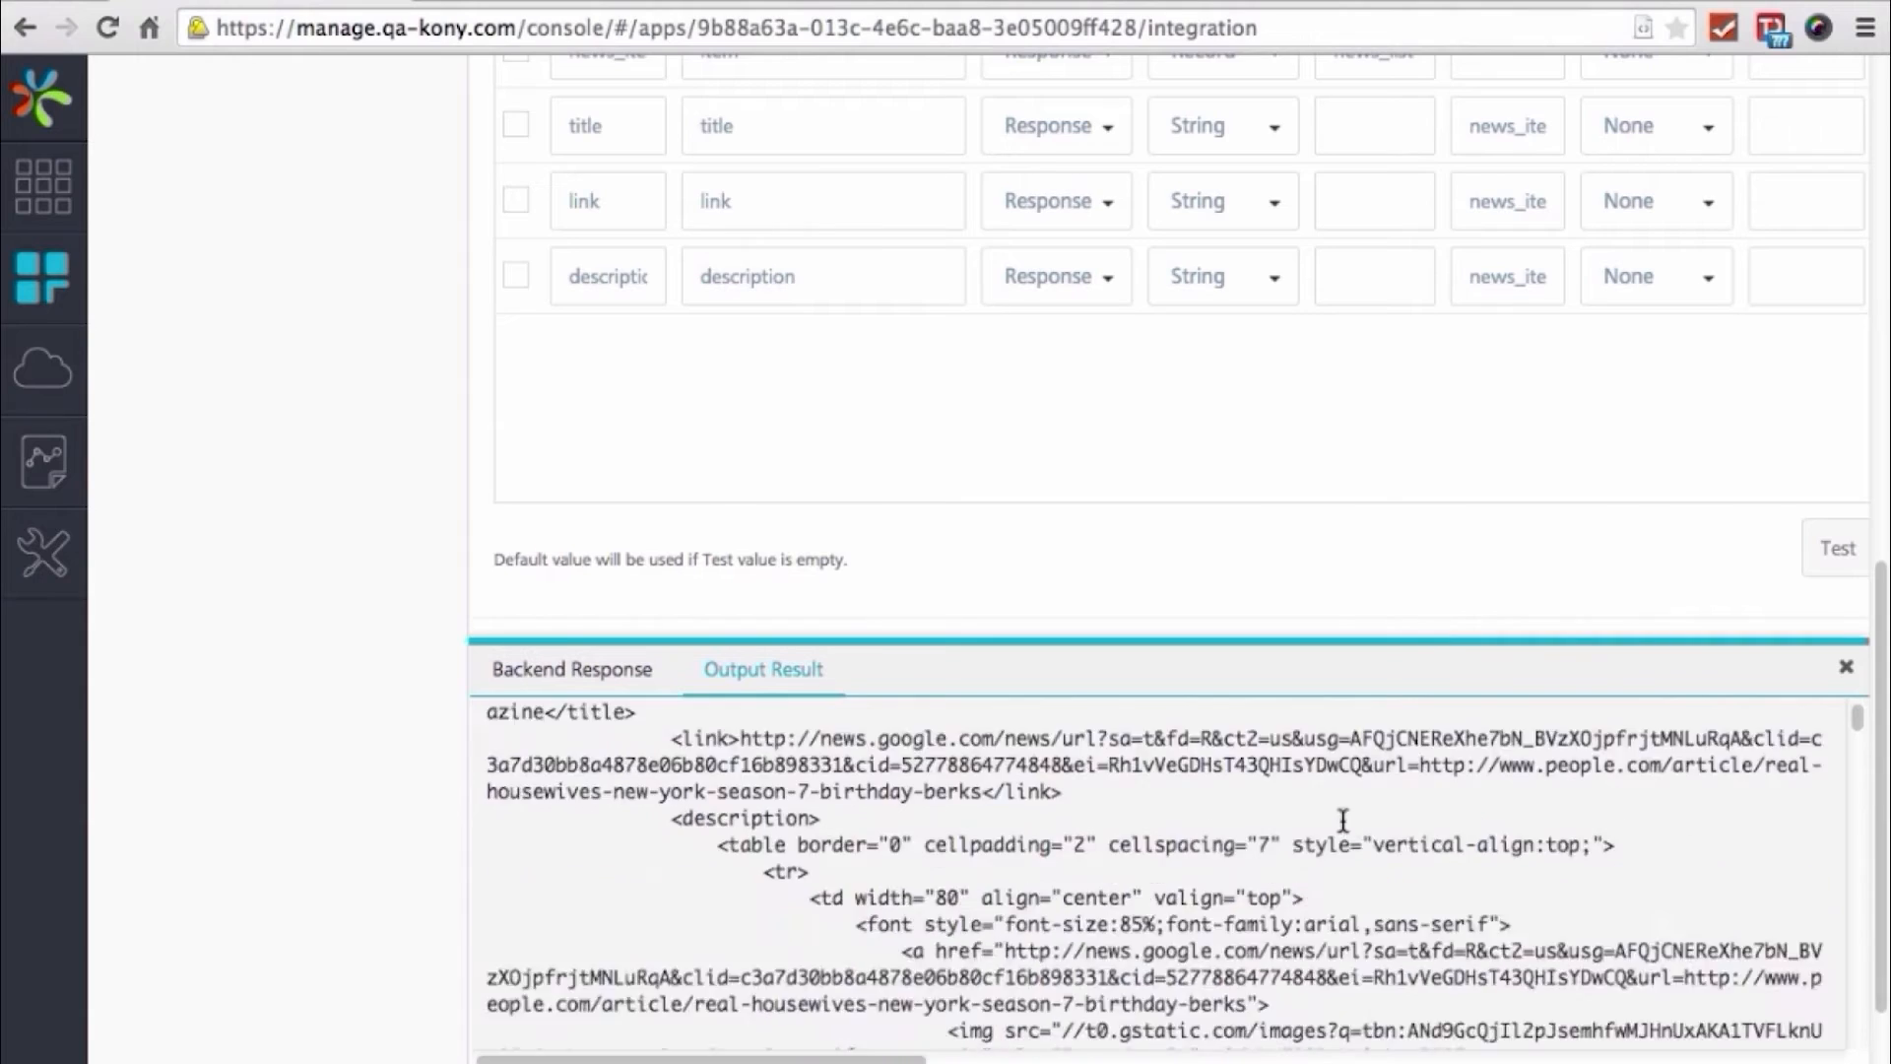
scroll(1478, 492, down, 5)
click(1744, 569)
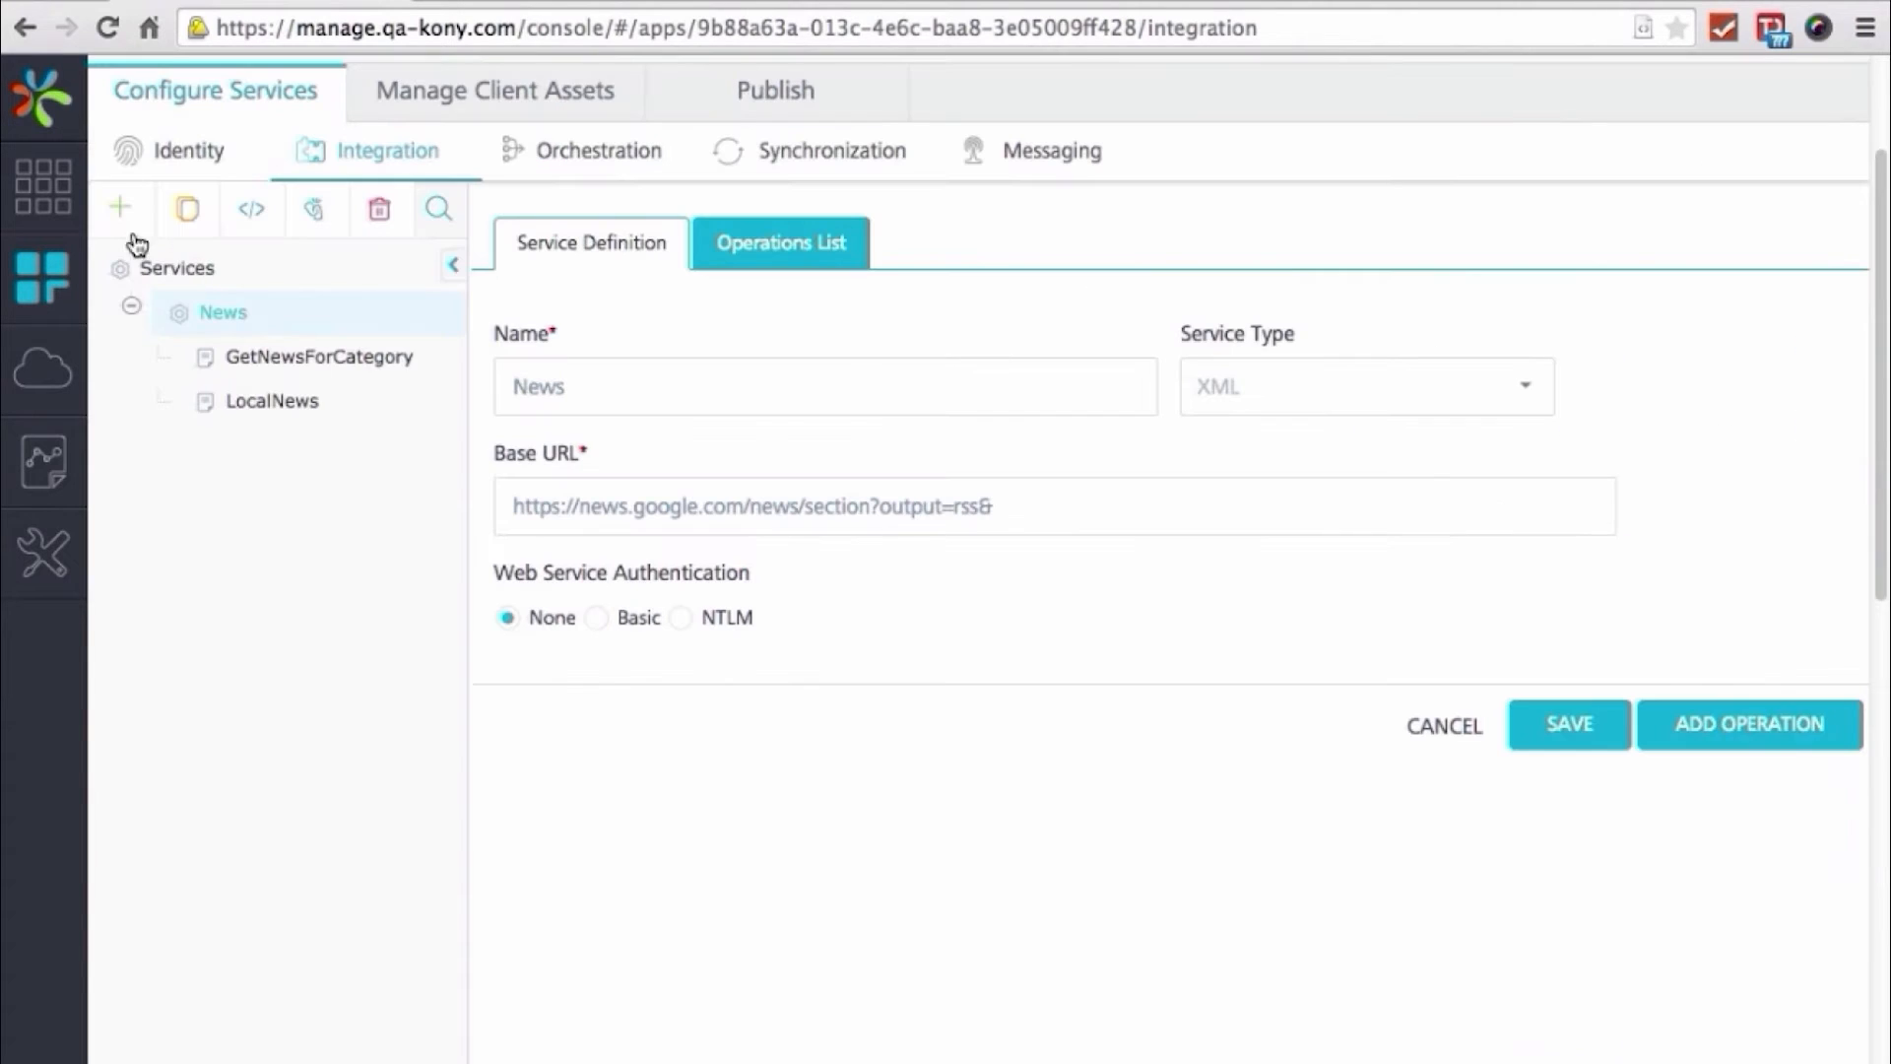
Create a new integration service and name it Weather
click(124, 213)
click(168, 279)
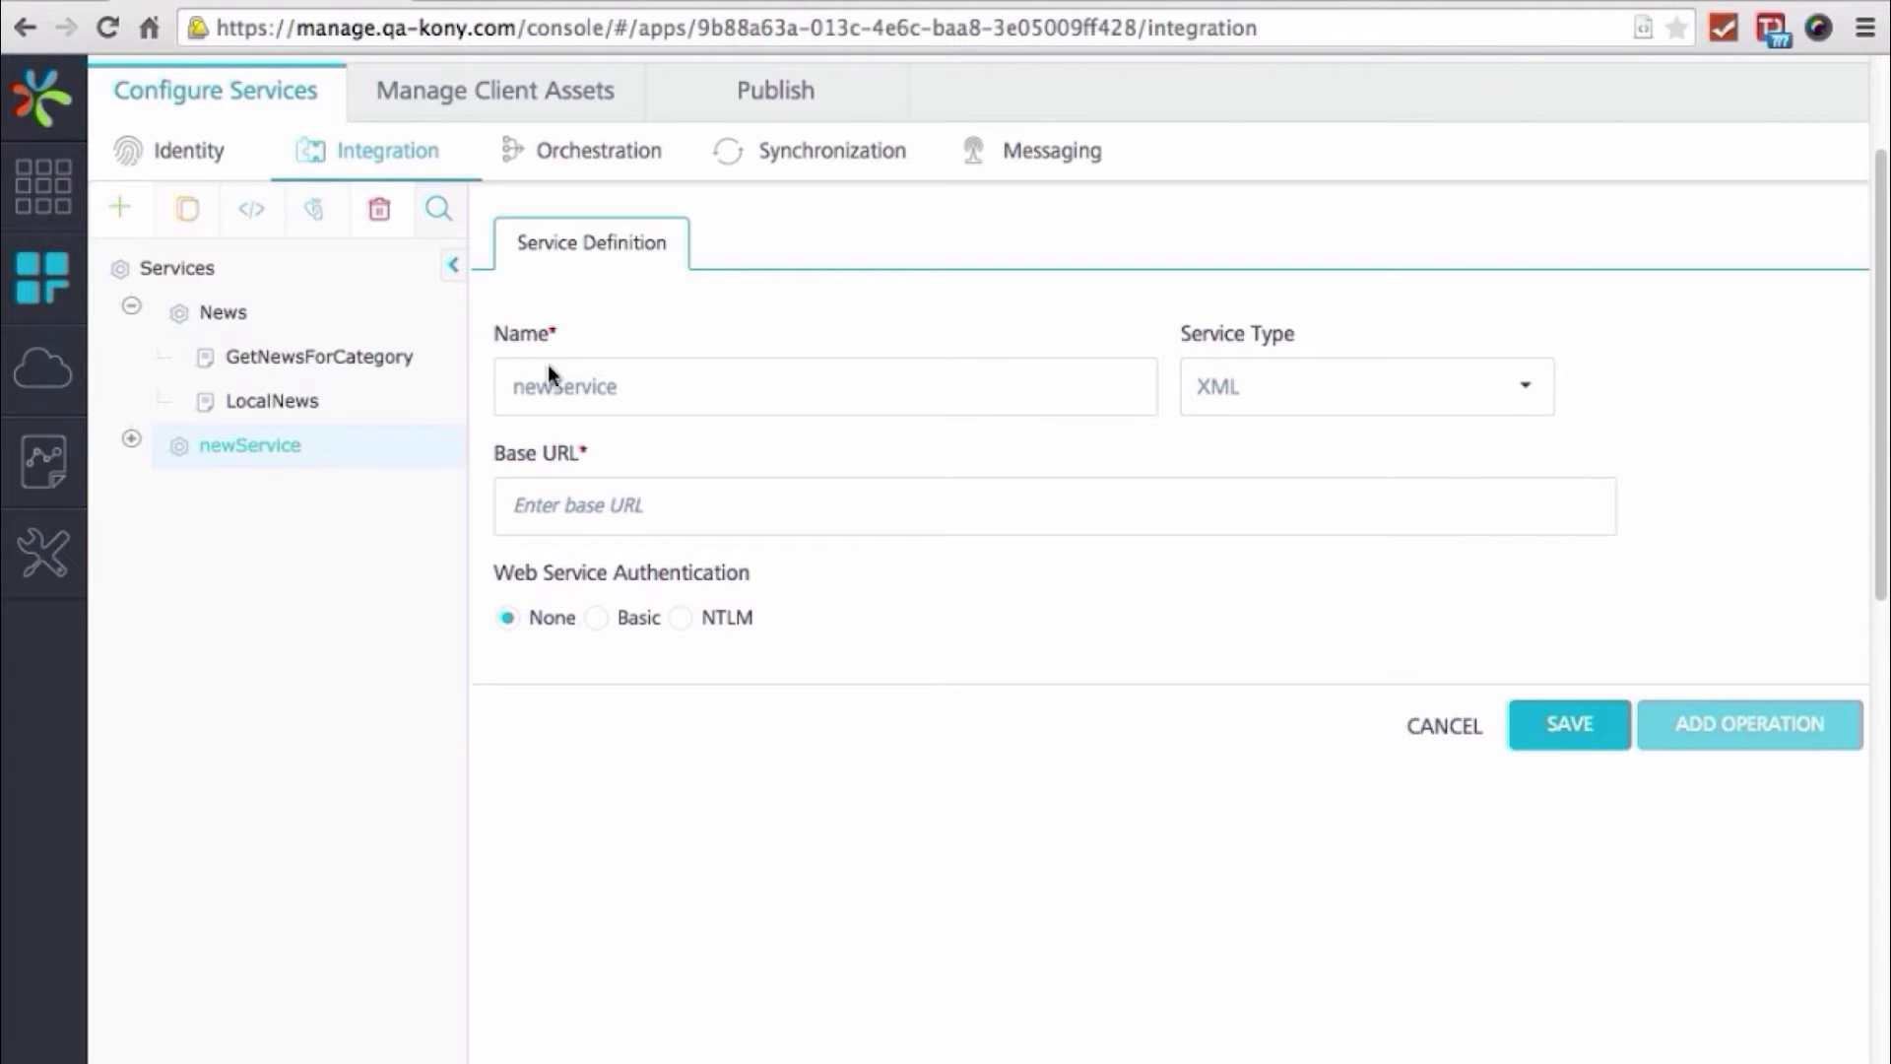
double_click(558, 375)
text(Weather)
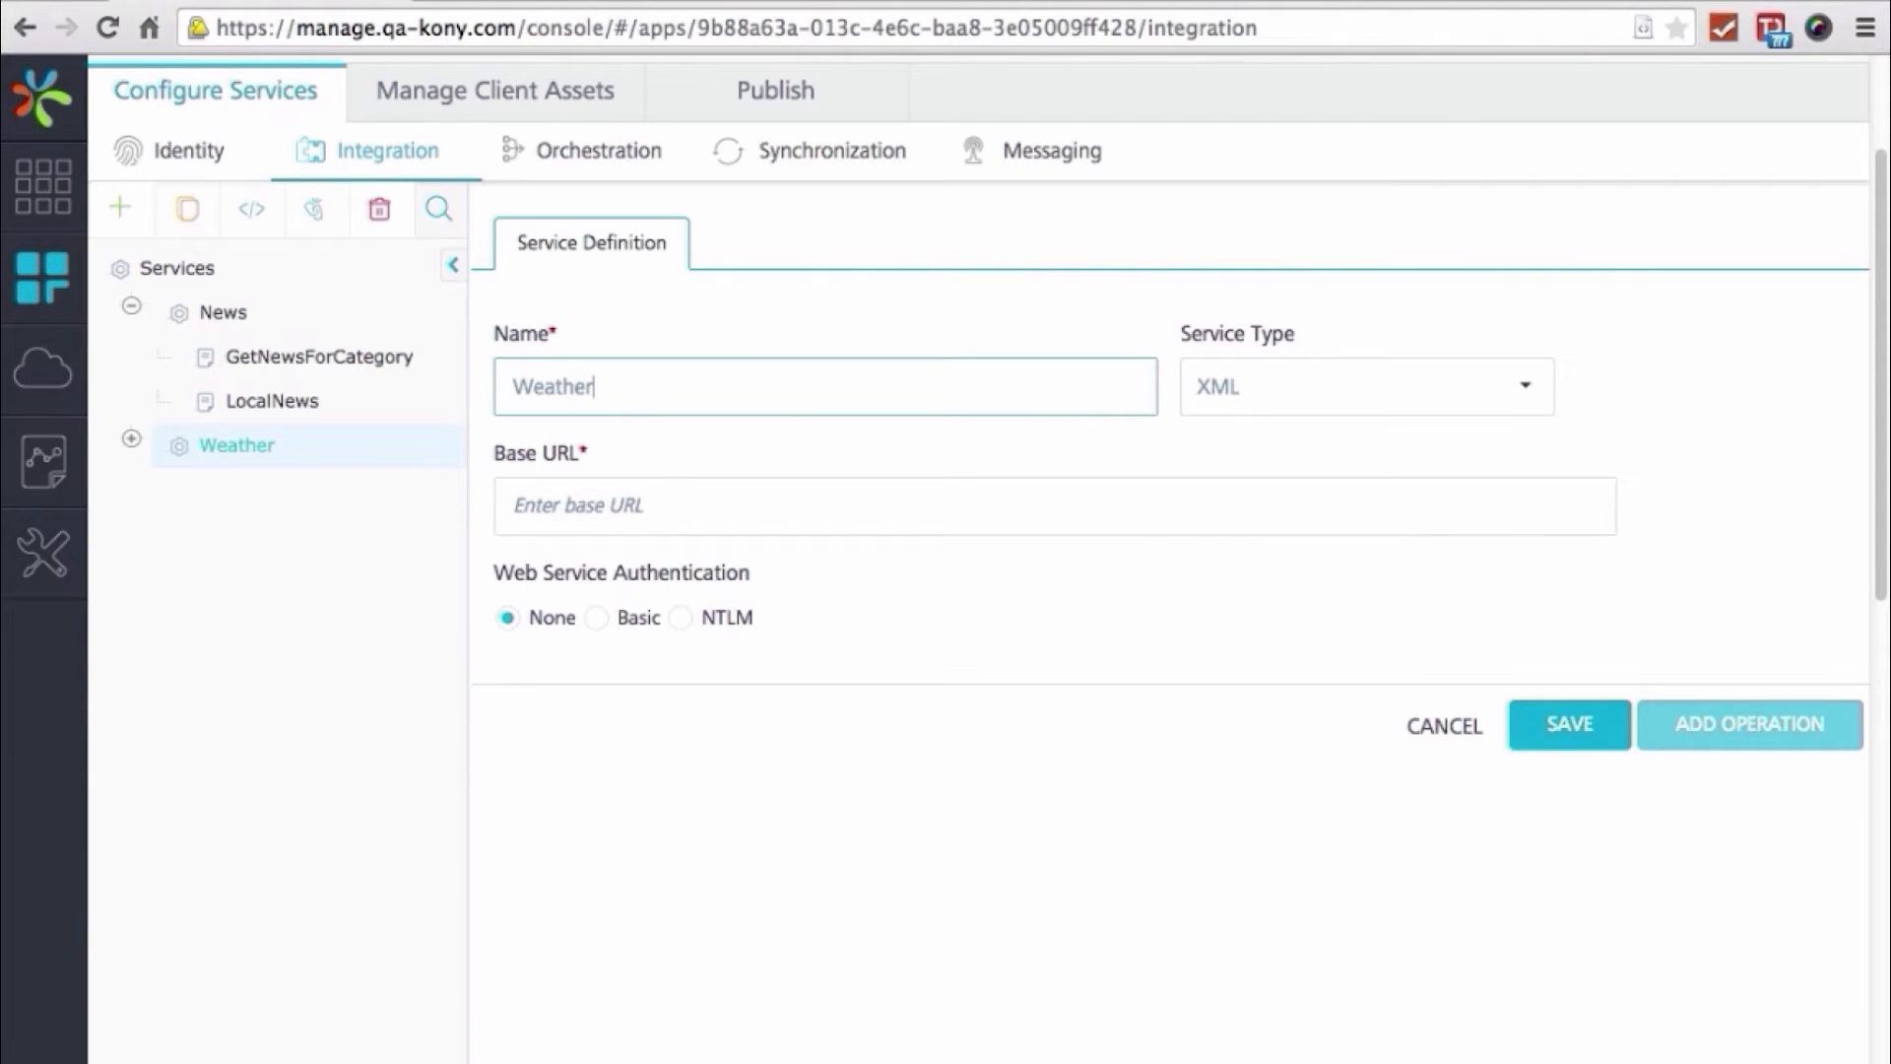
click(1475, 386)
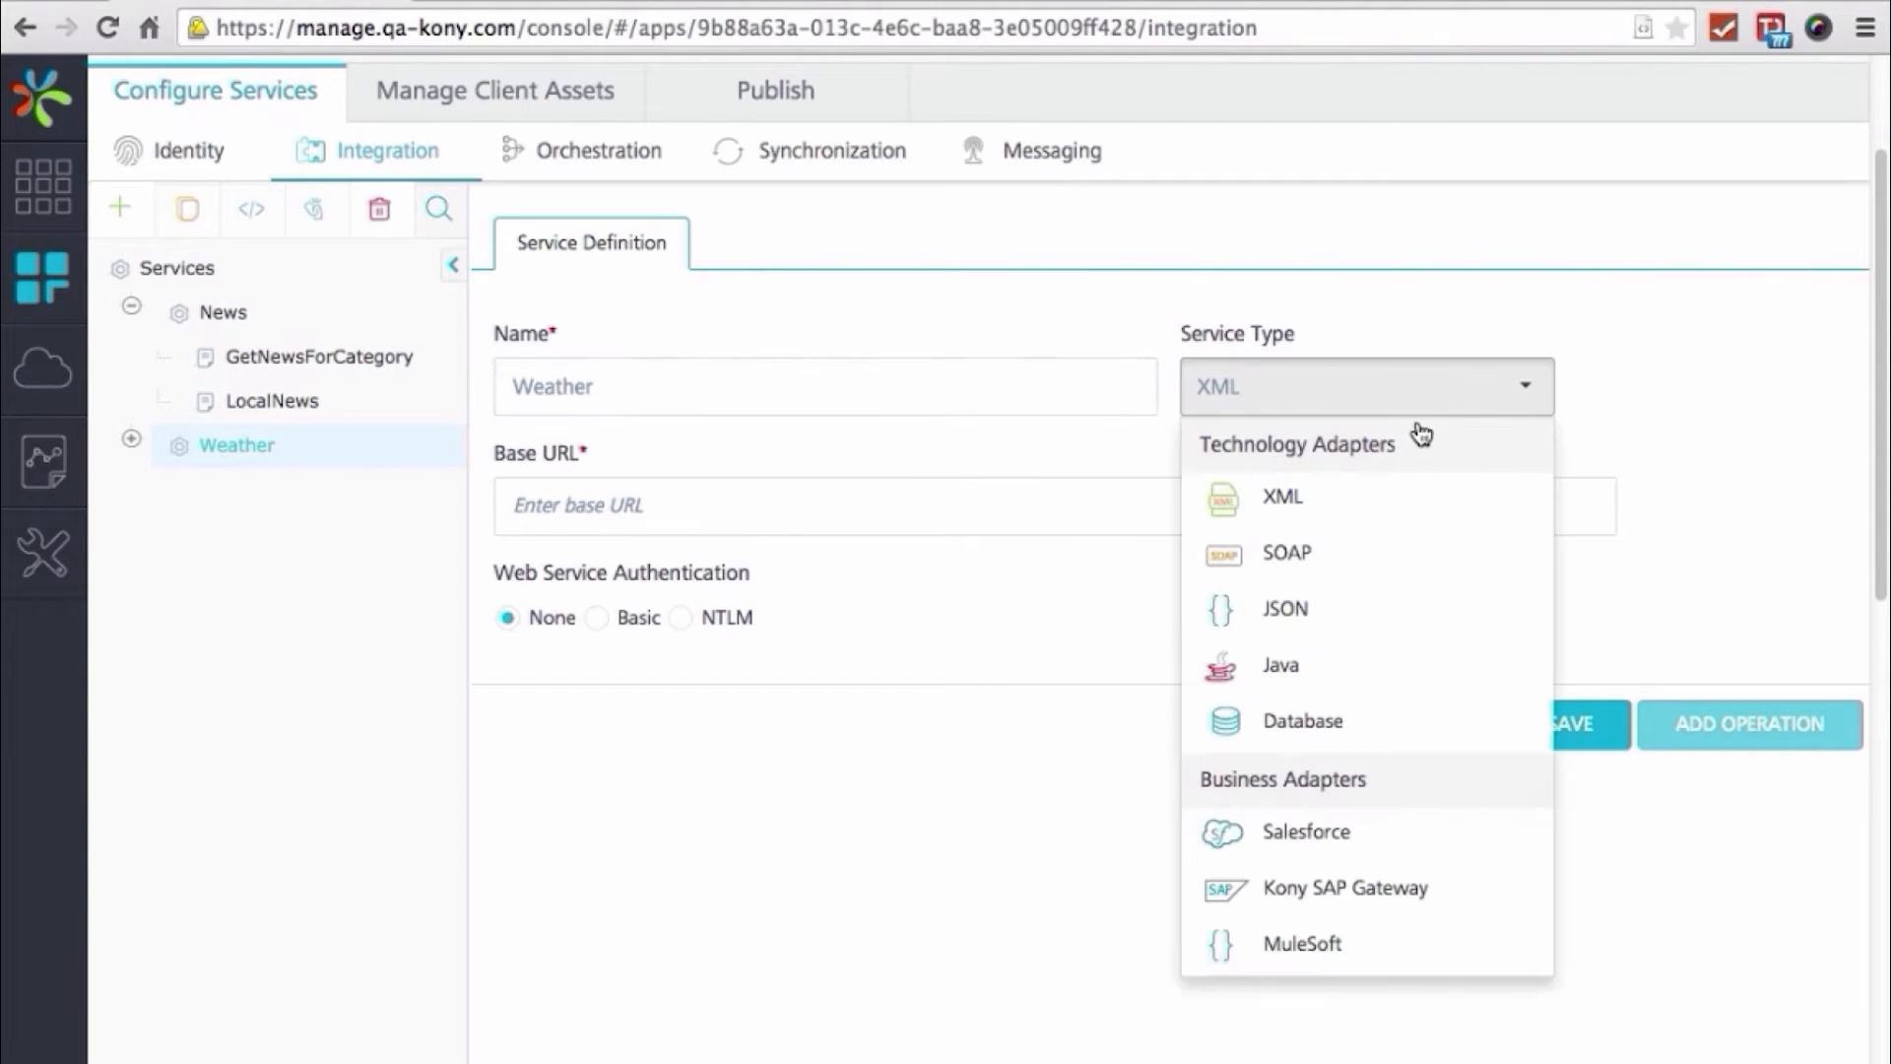
click(1321, 553)
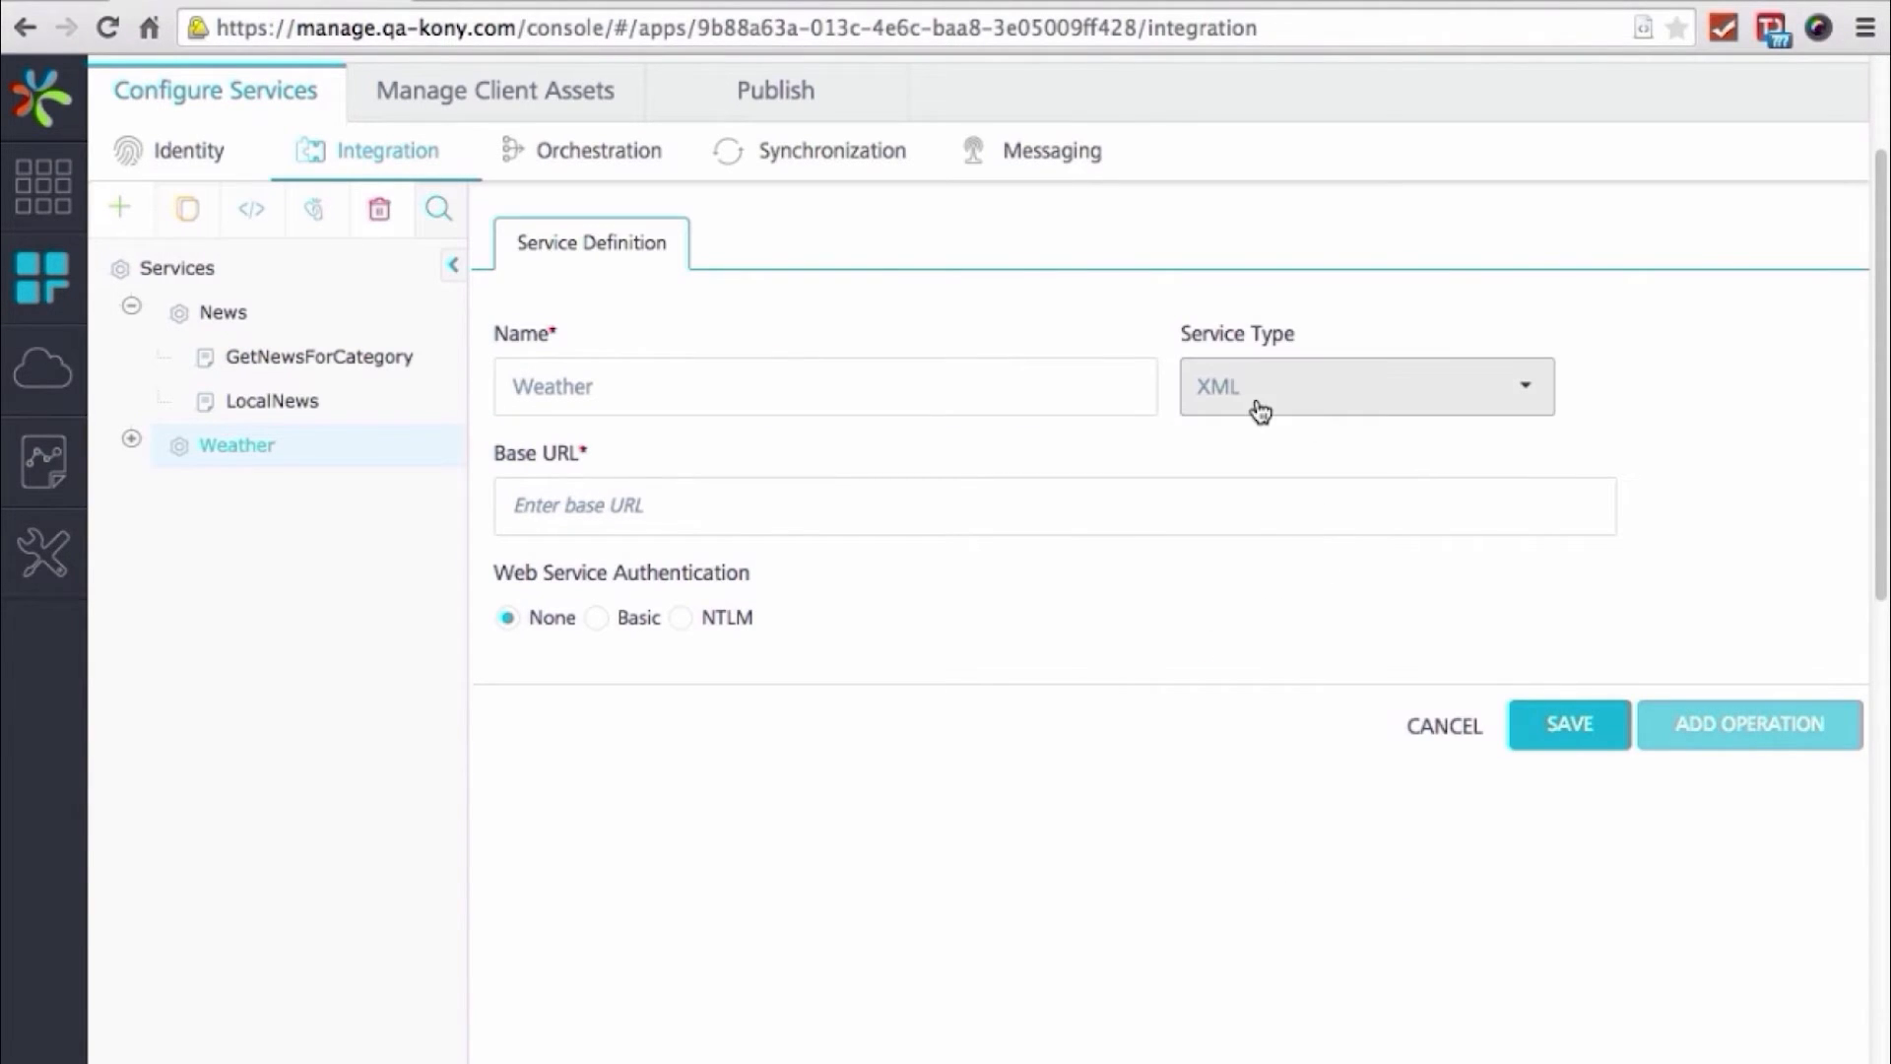
click(1325, 394)
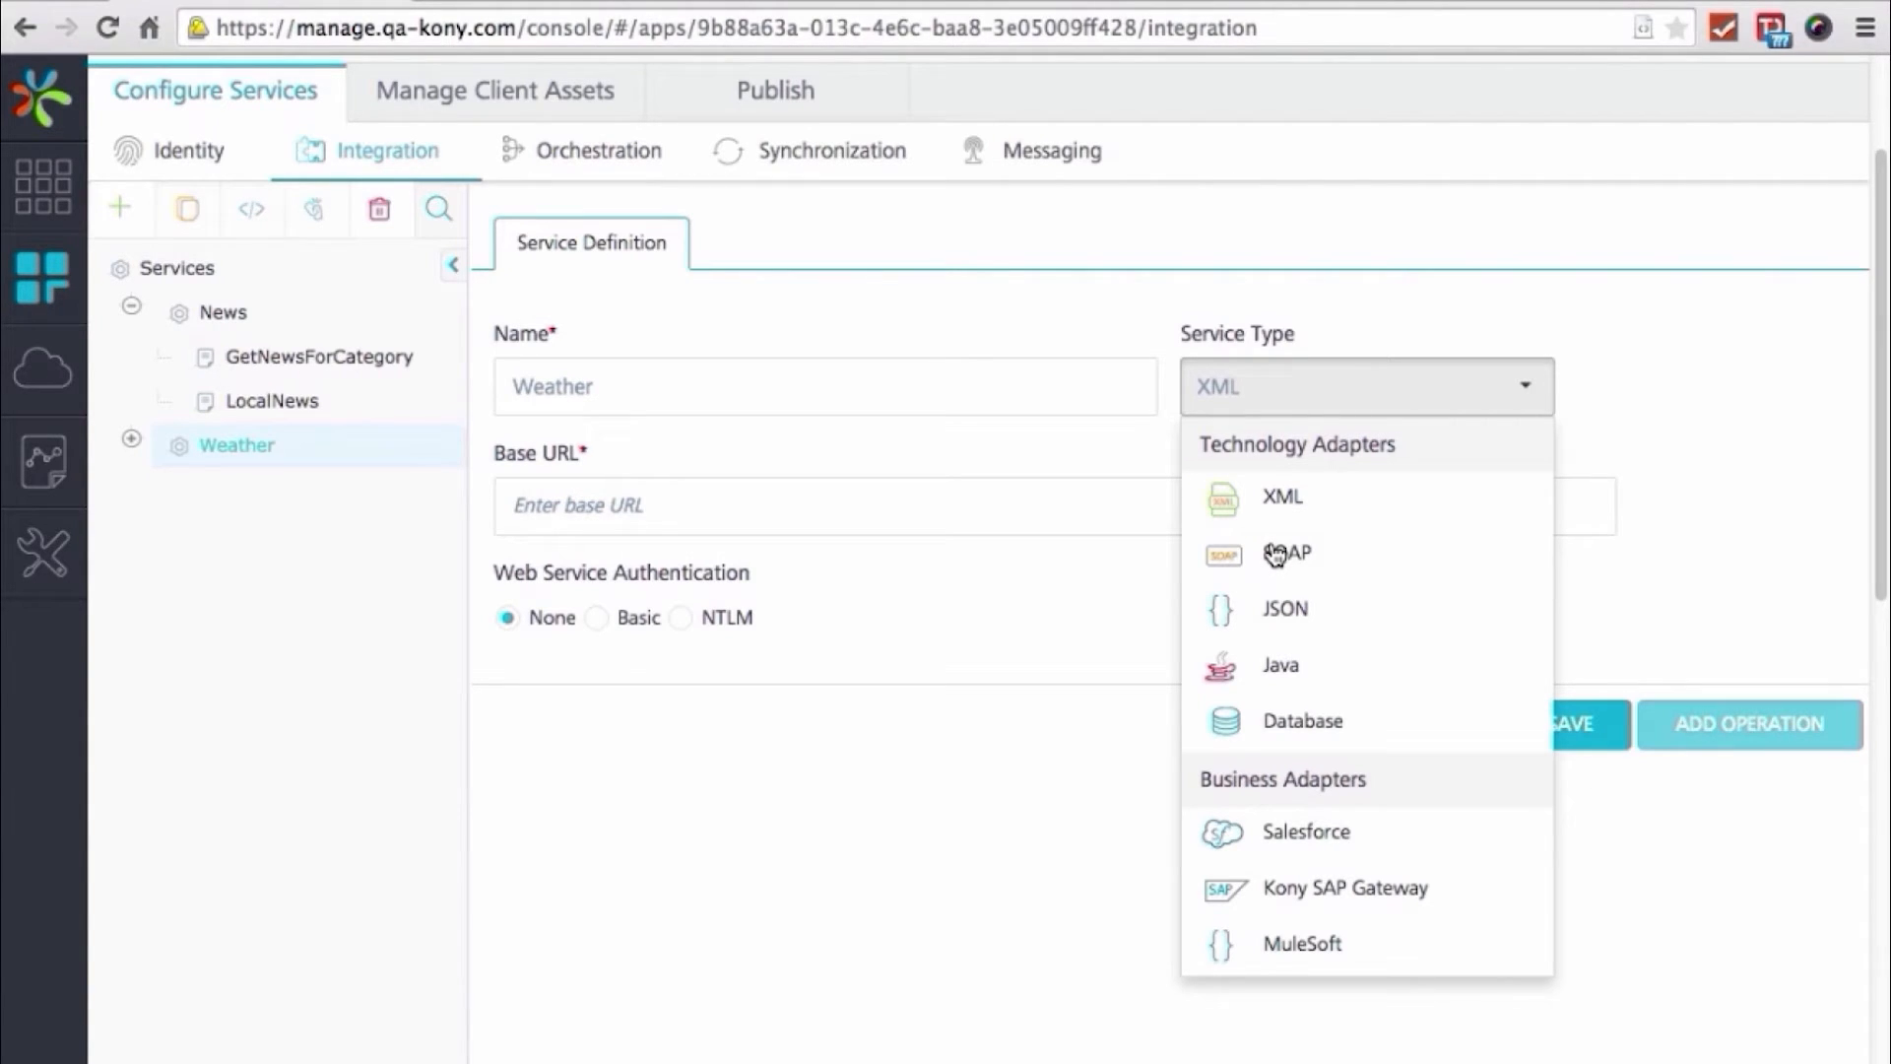
click(1276, 555)
click(732, 511)
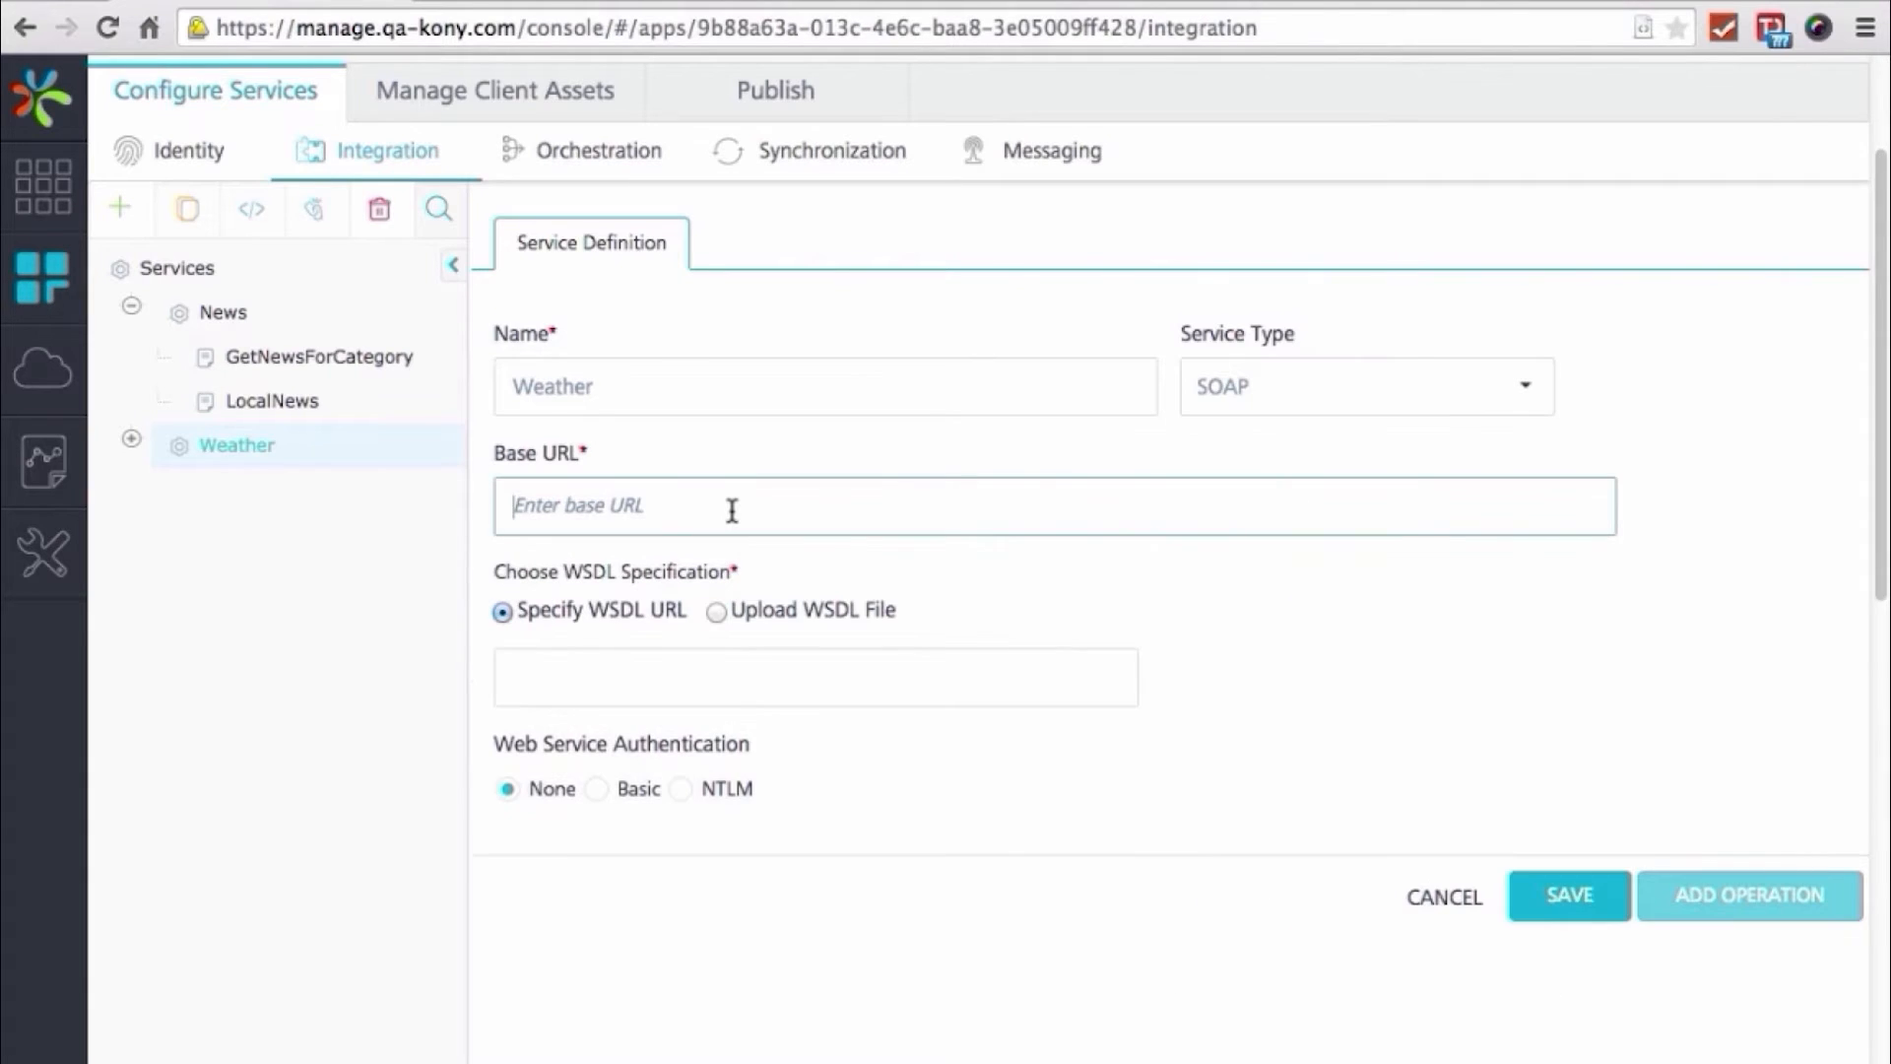
text(http://wsf.cdyne.com)
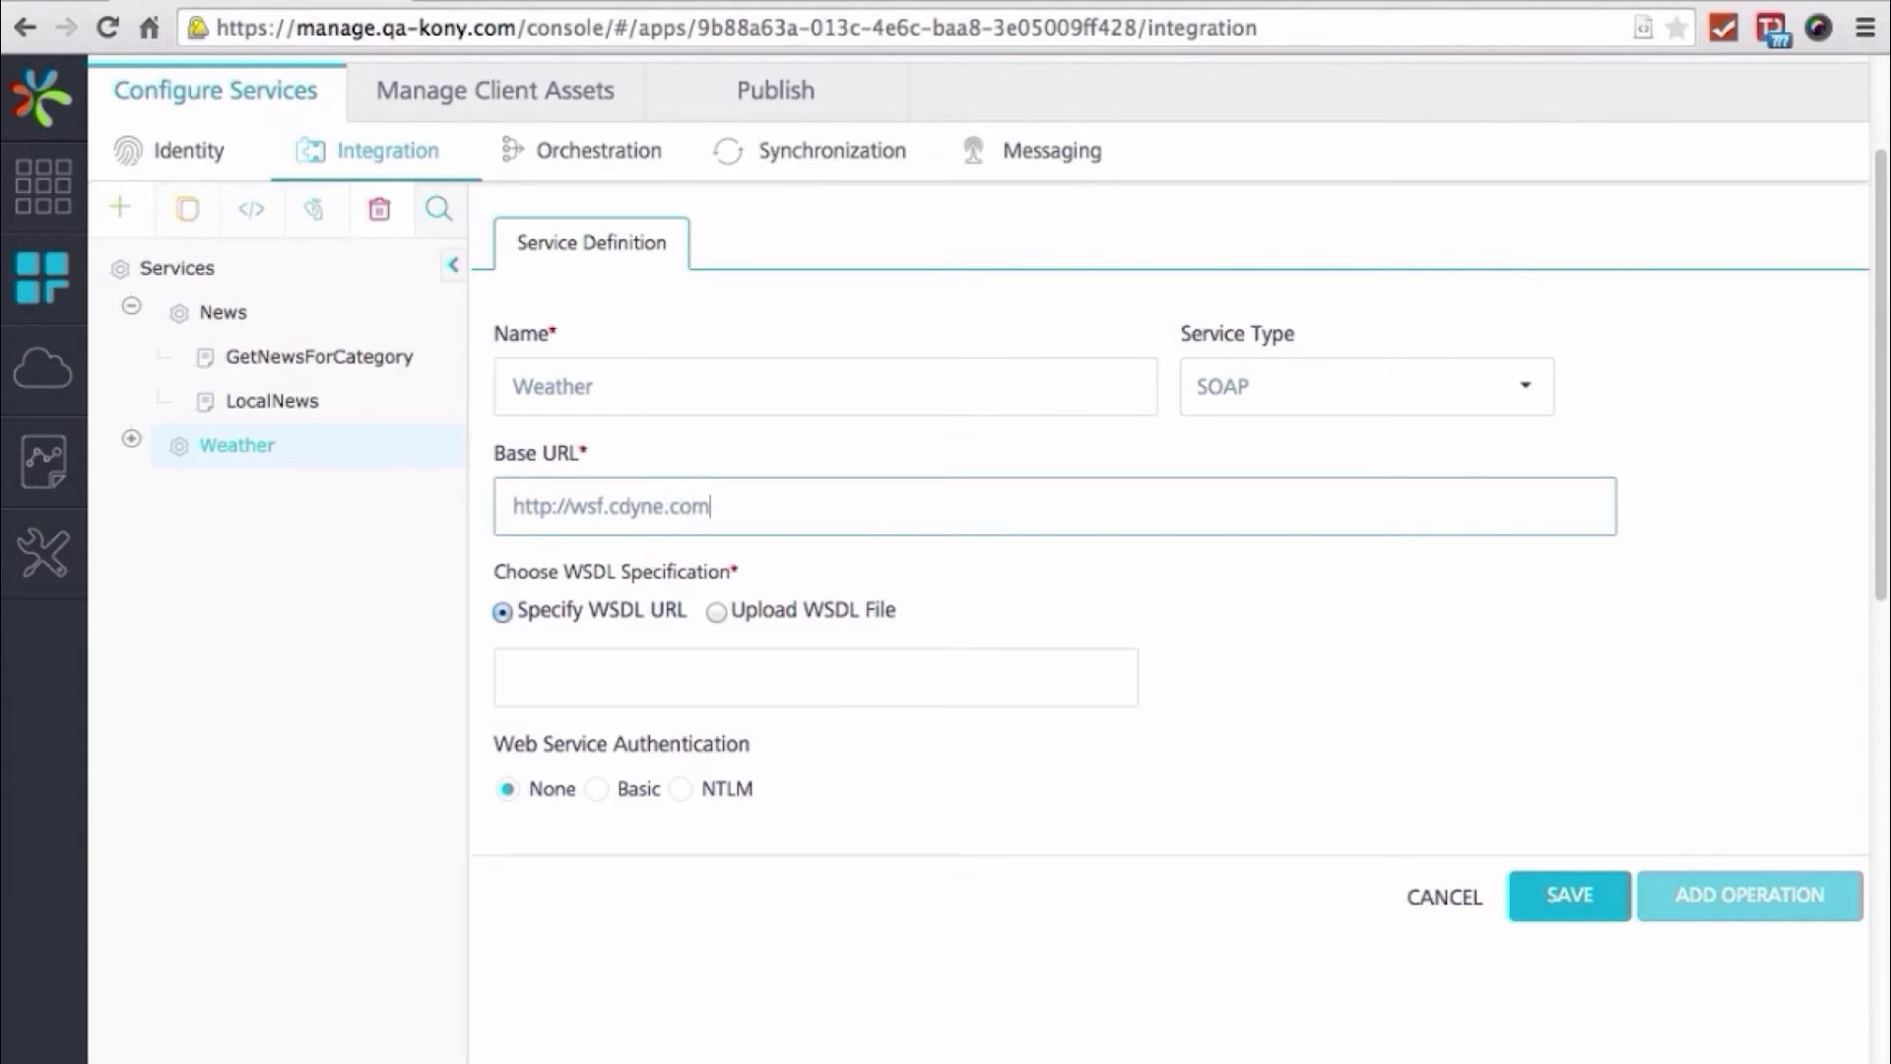
text(/WeatherWS/Weather.)
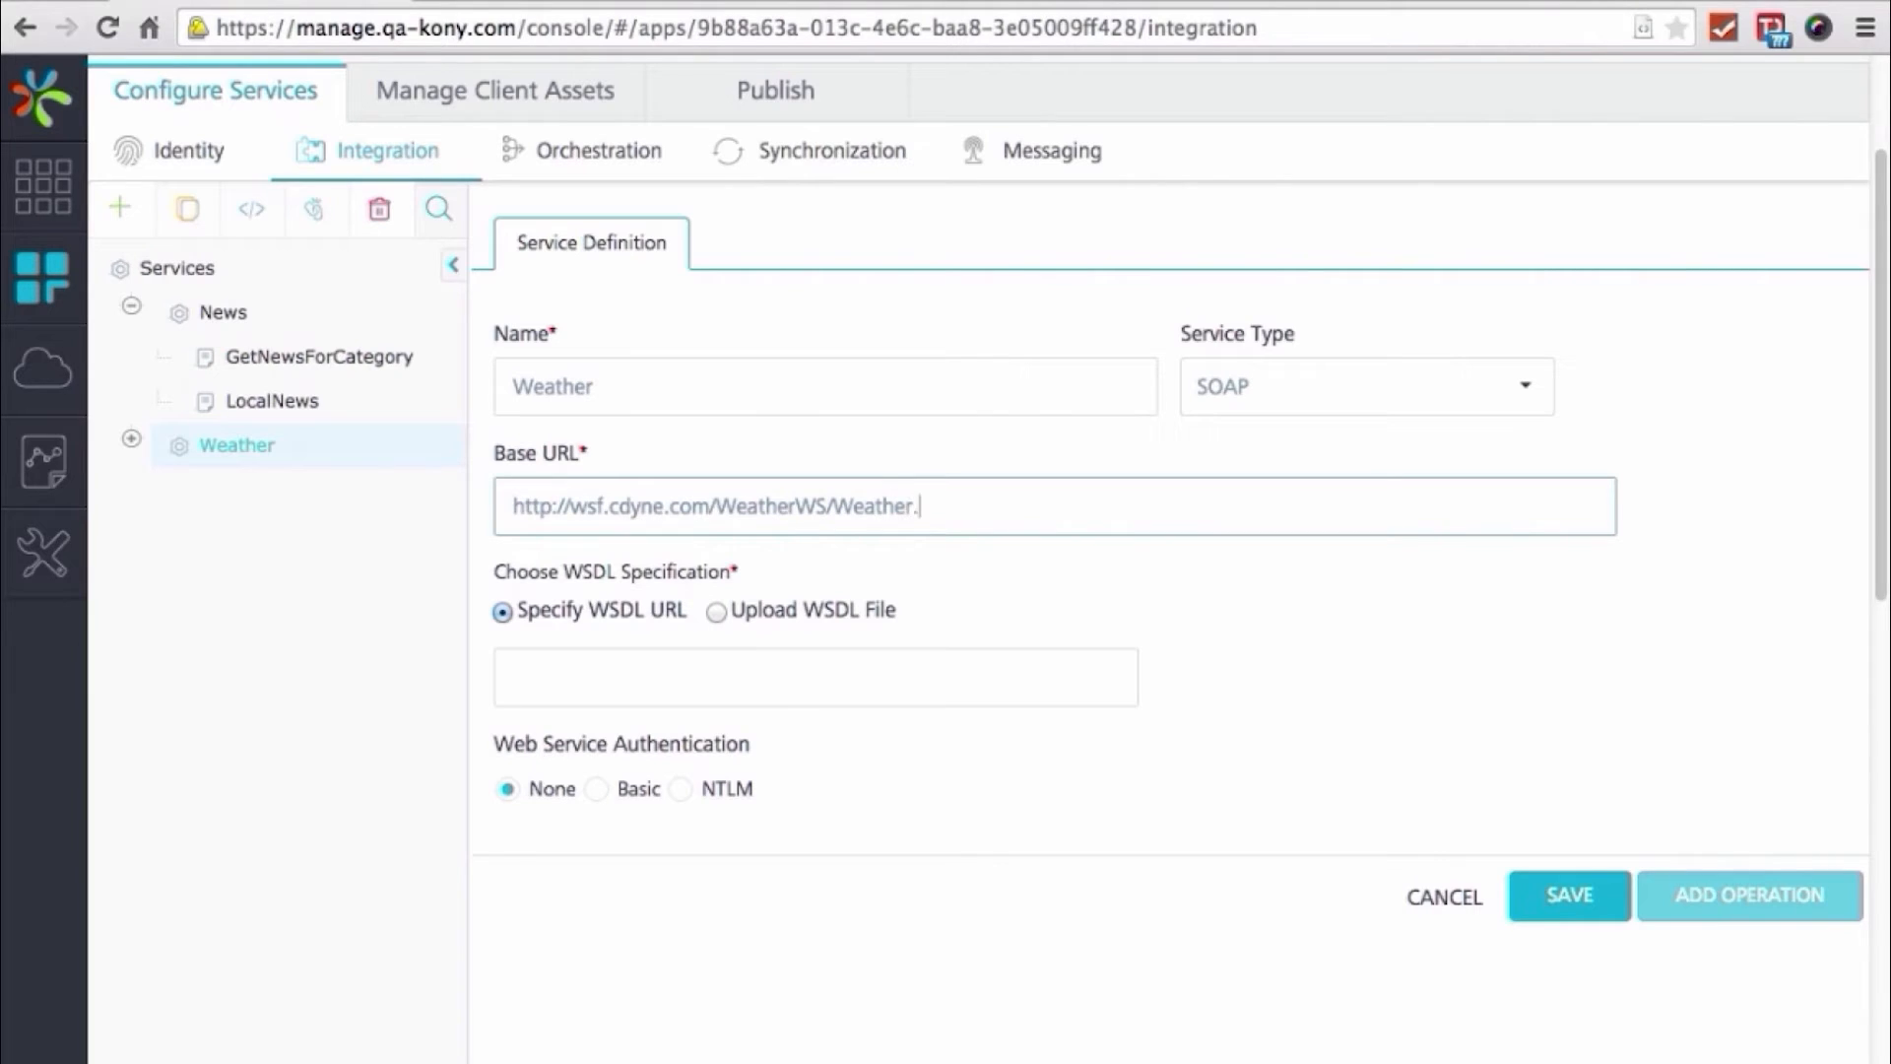
text(asmx)
key(super+a)
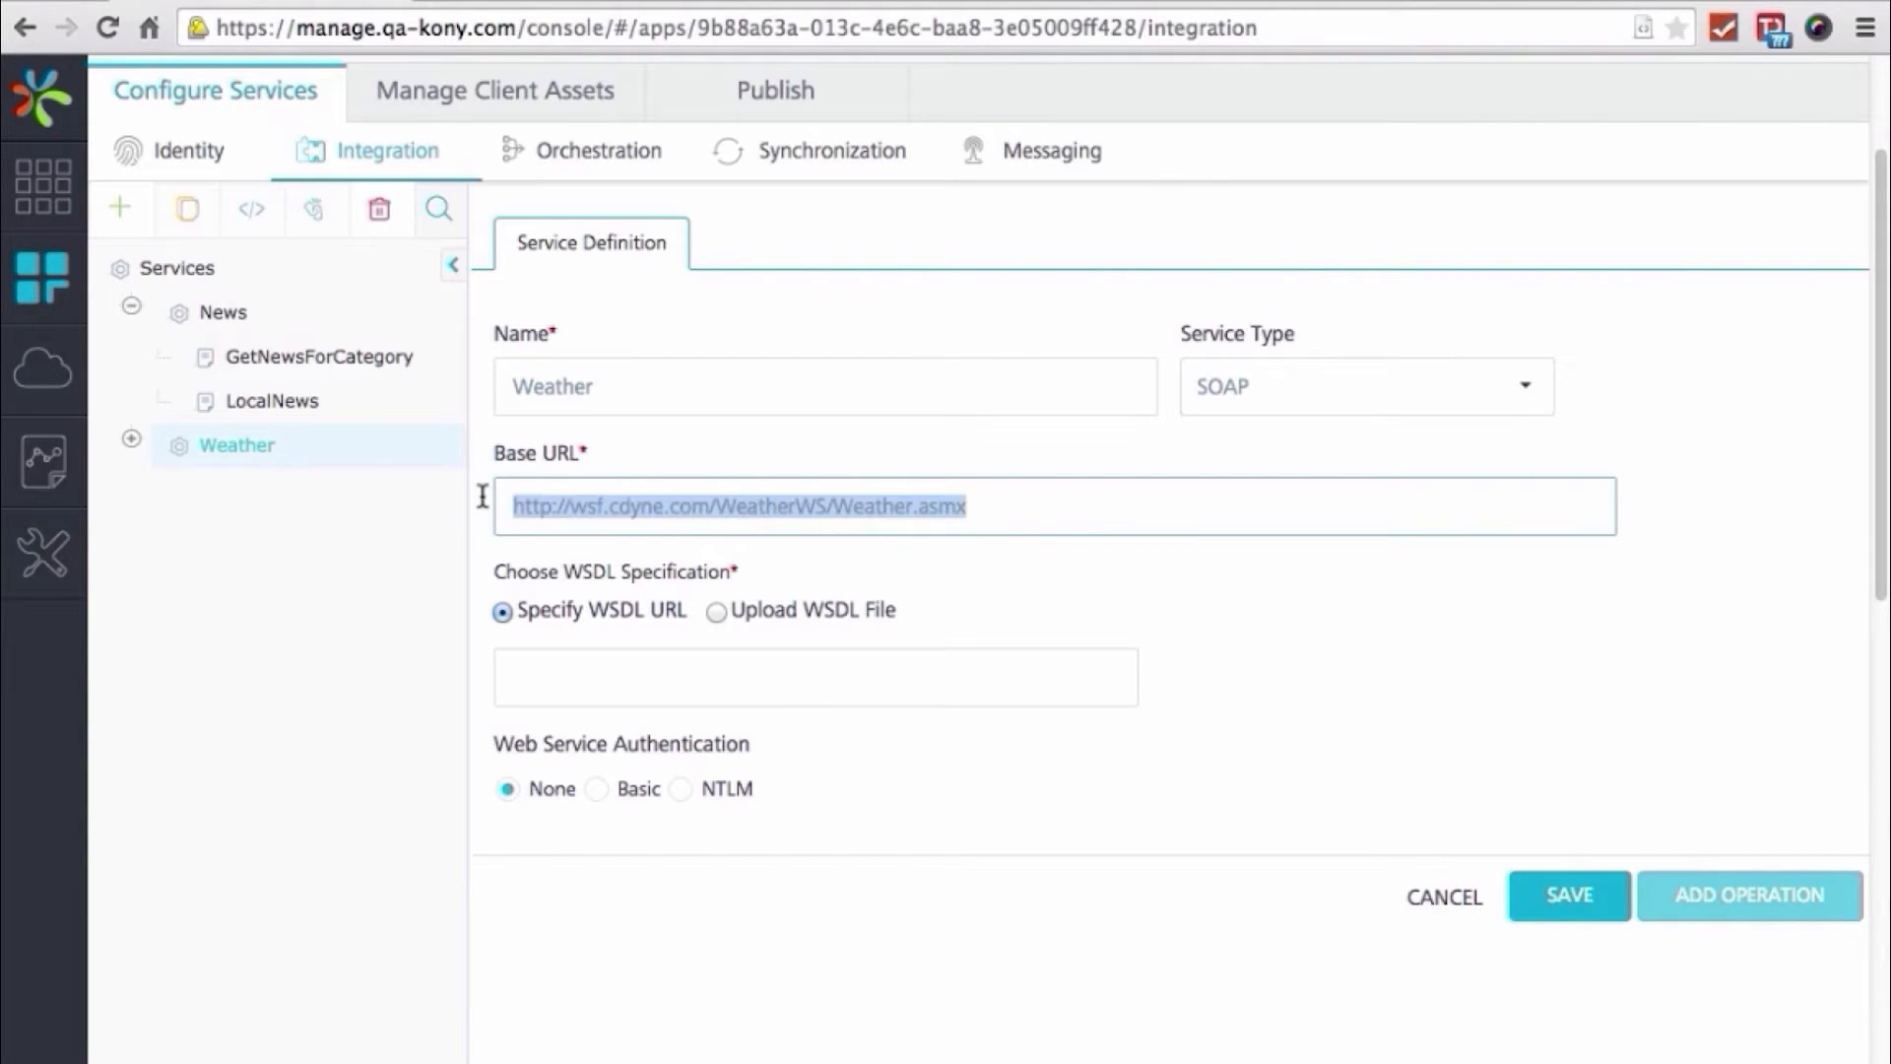
click(620, 685)
key(super+v)
text(?)
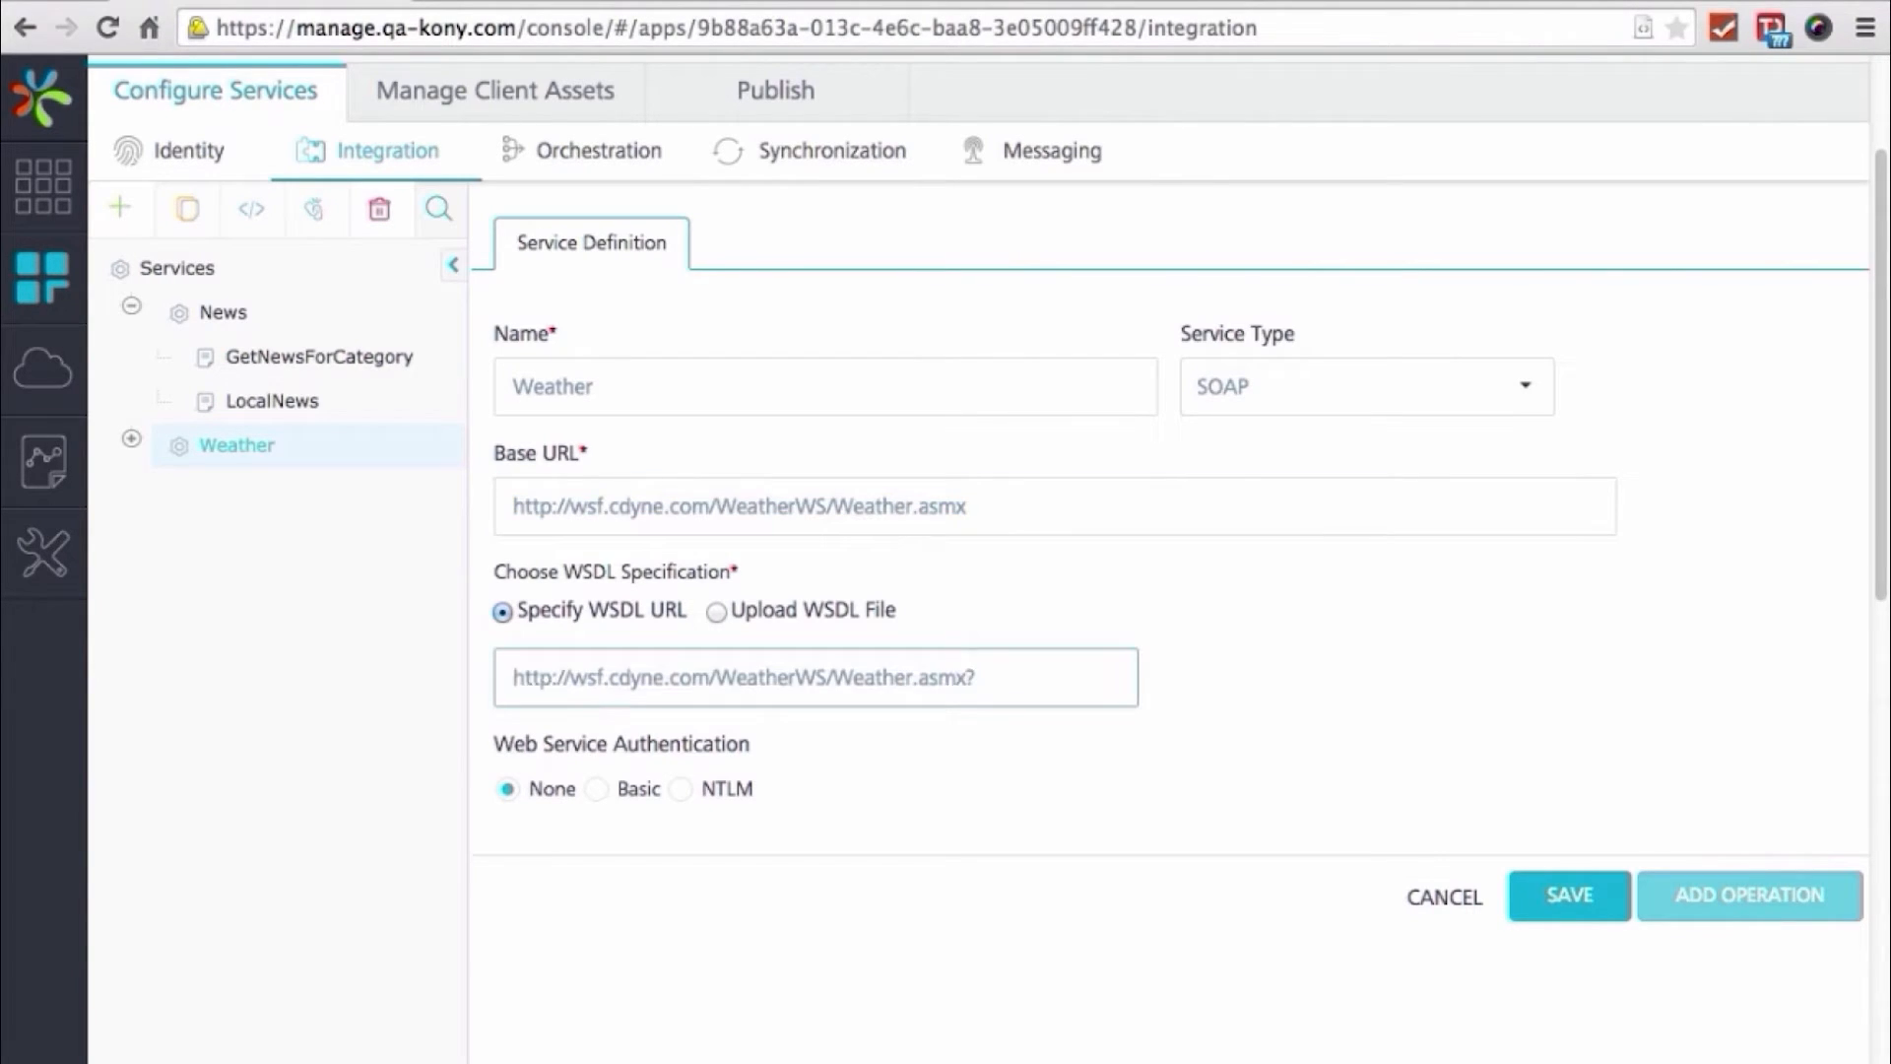
text(wsdl)
click(1569, 894)
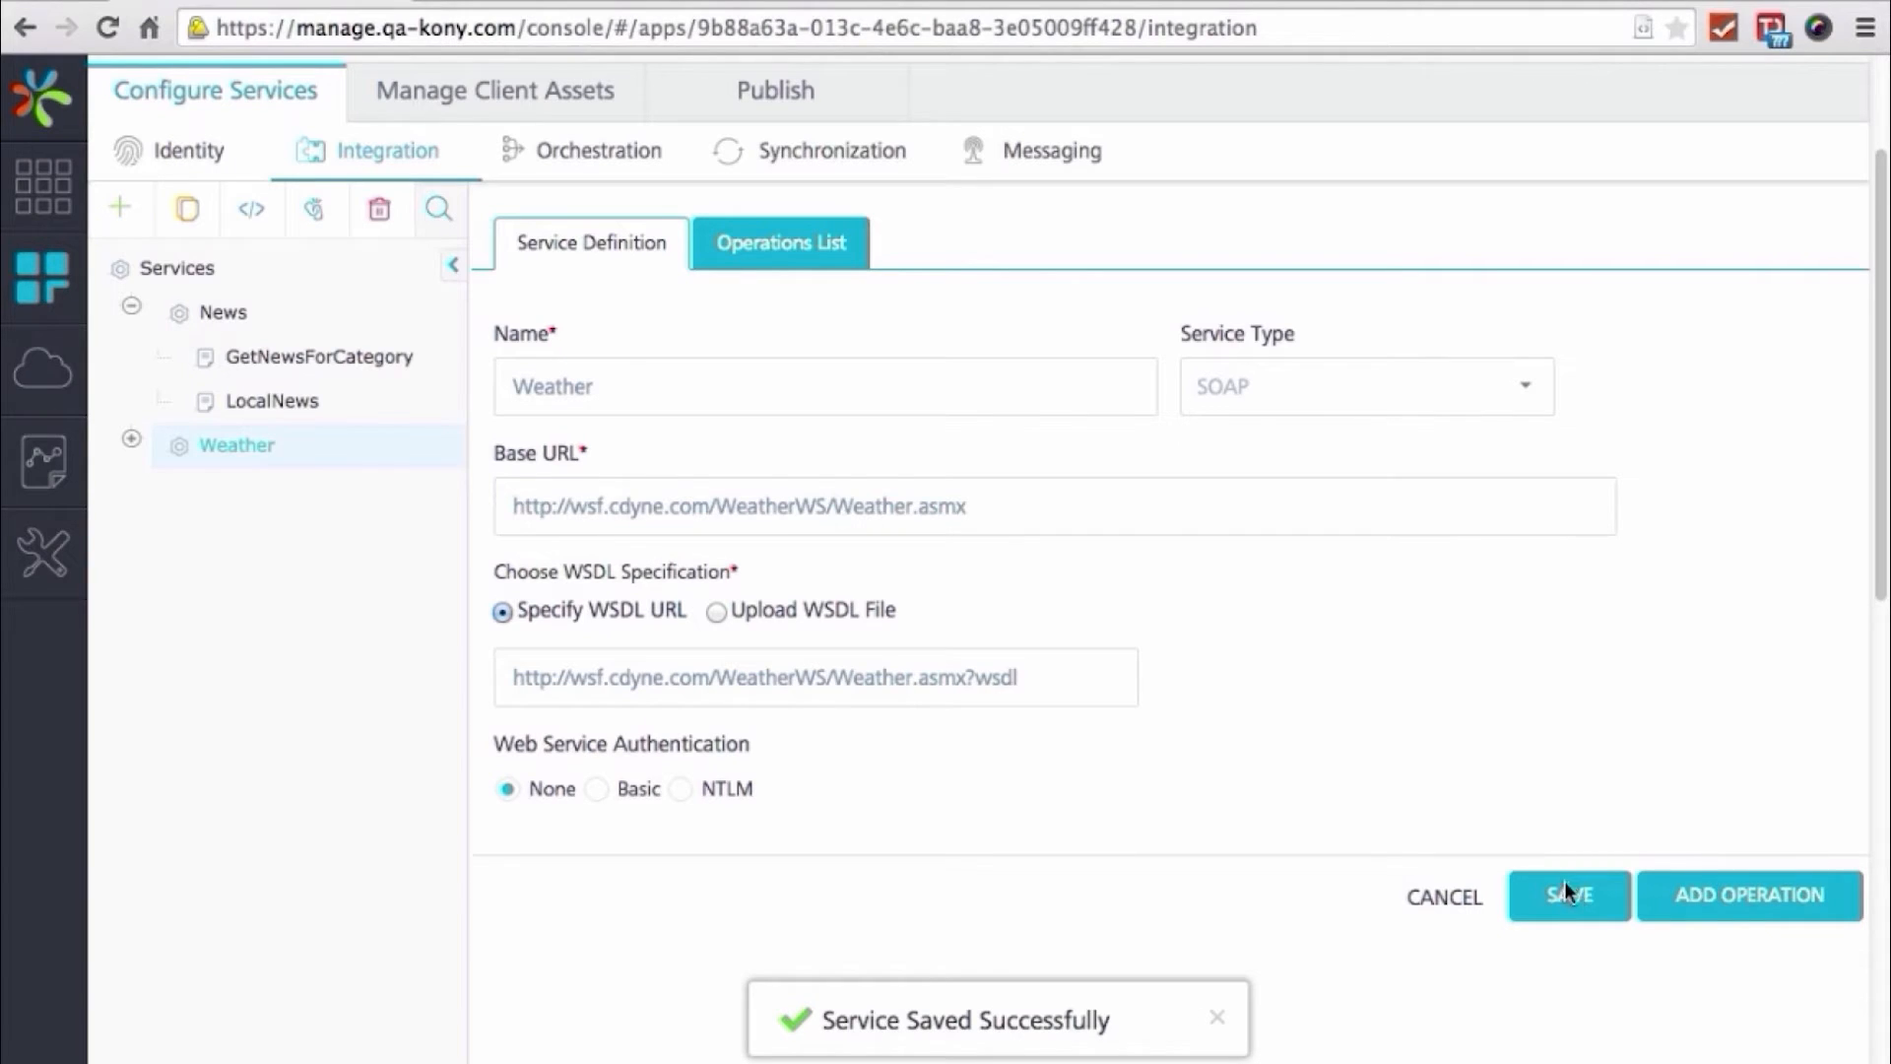
Add the GetCityForecastByZIP and GetCityWeatherByZIP operations to the Weather service
click(1734, 897)
click(906, 451)
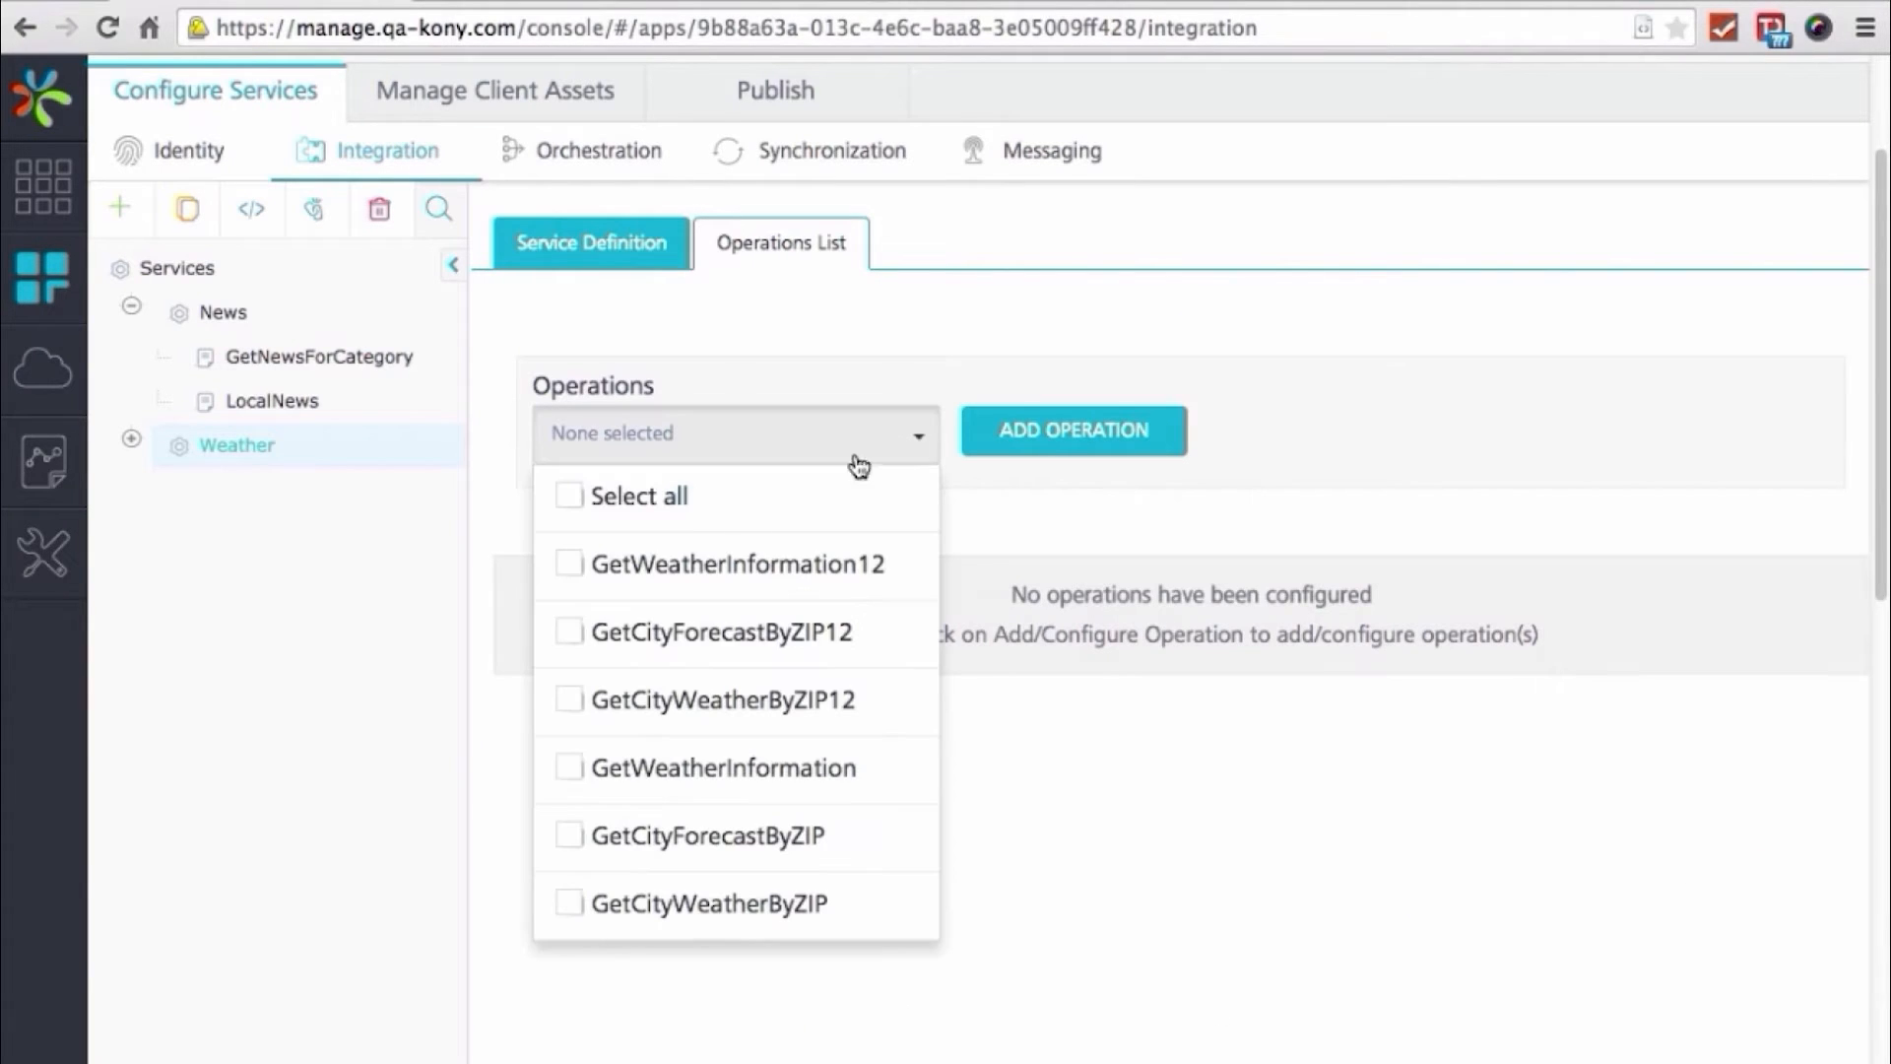
click(579, 842)
click(566, 905)
click(1078, 450)
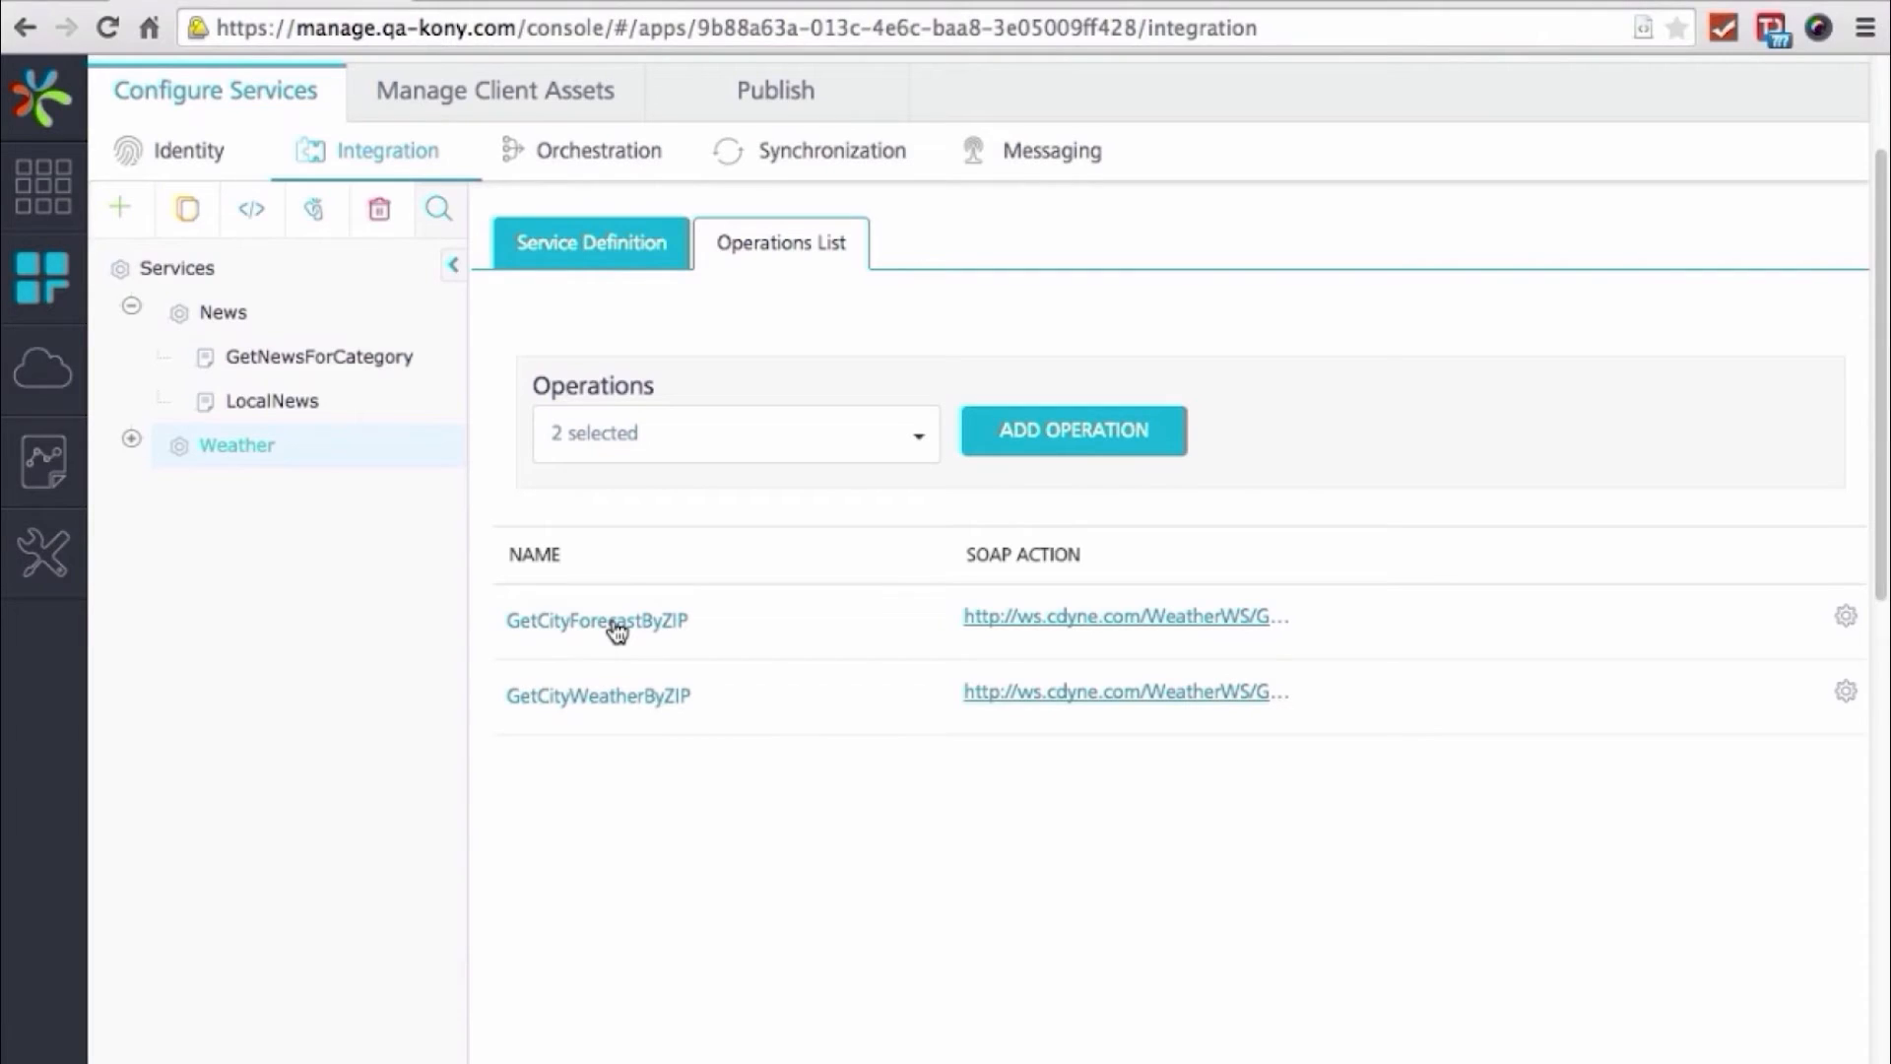
Open the GetCityForecastByZIP operation and set its security level to Public
click(612, 620)
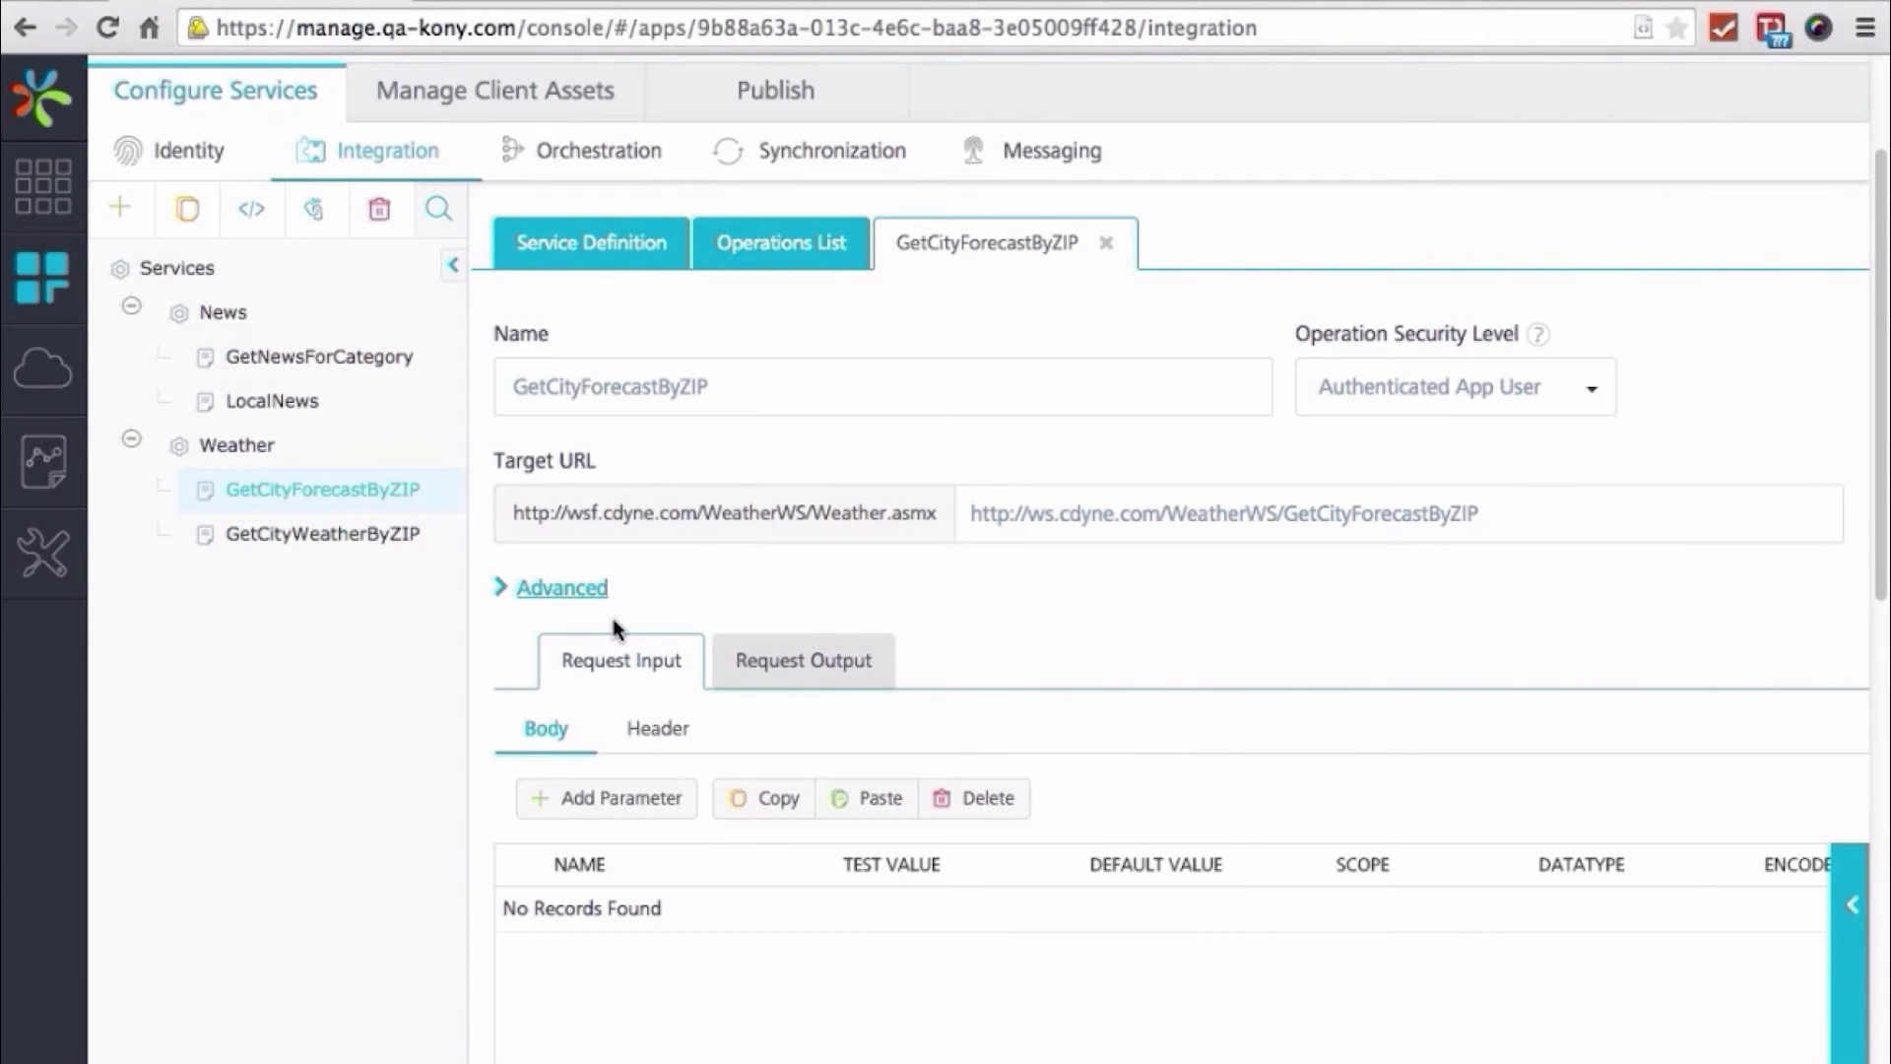
click(1588, 392)
click(1474, 449)
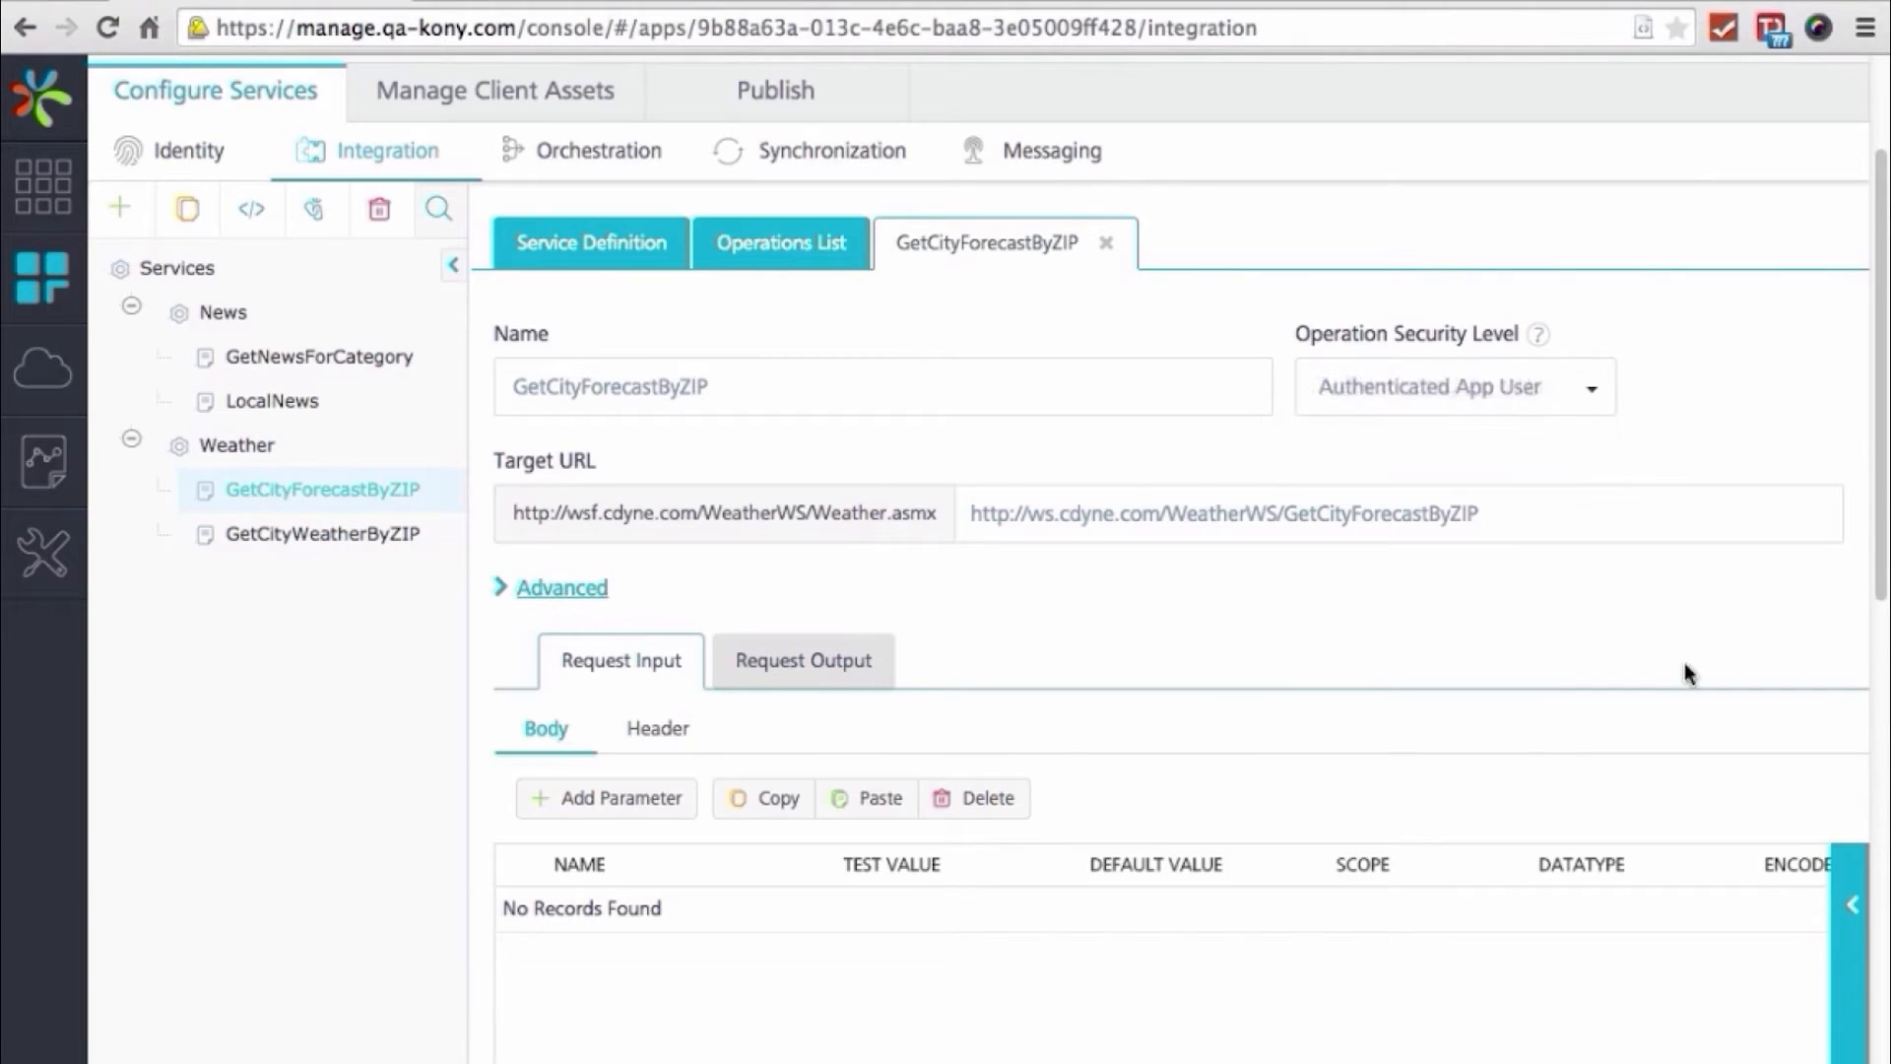
Set the weat:ZIP element's value to $zip in the operation's SOAP request template
click(1851, 904)
scroll(1537, 938, down, 2)
double_click(1536, 926)
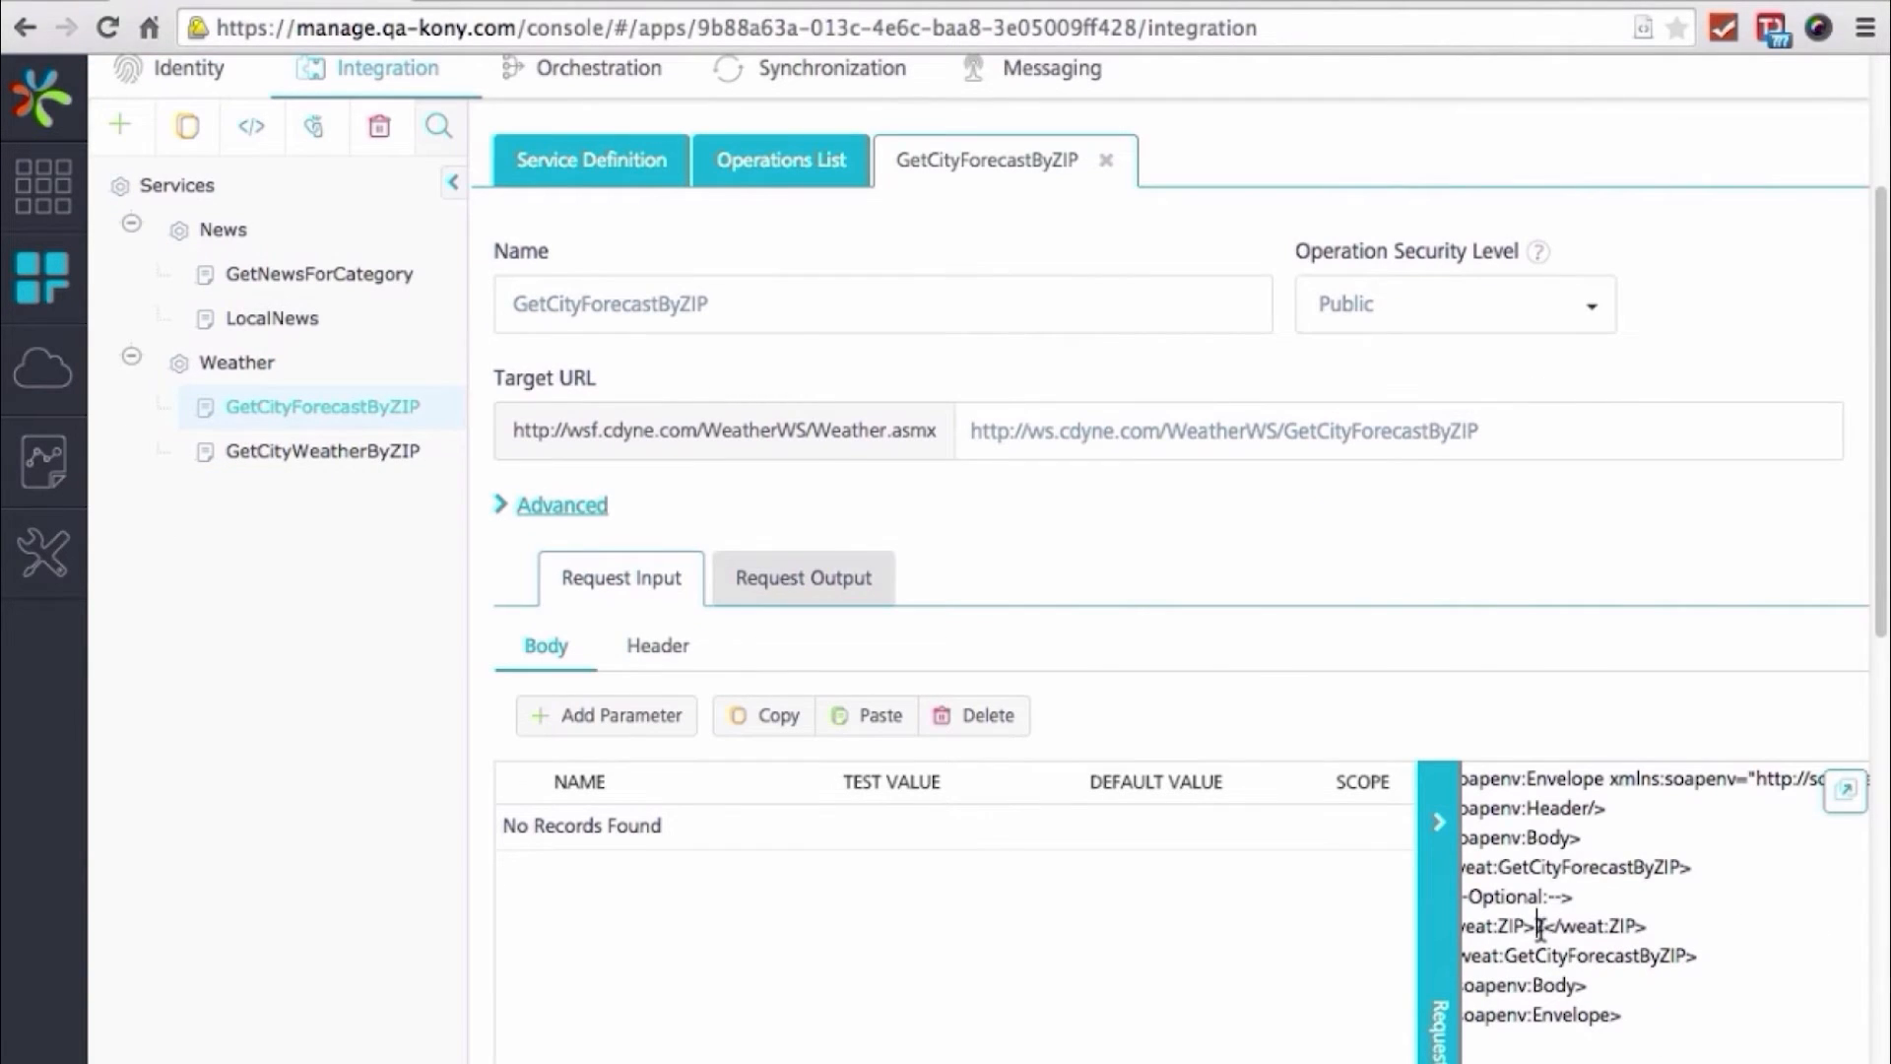
text($zip)
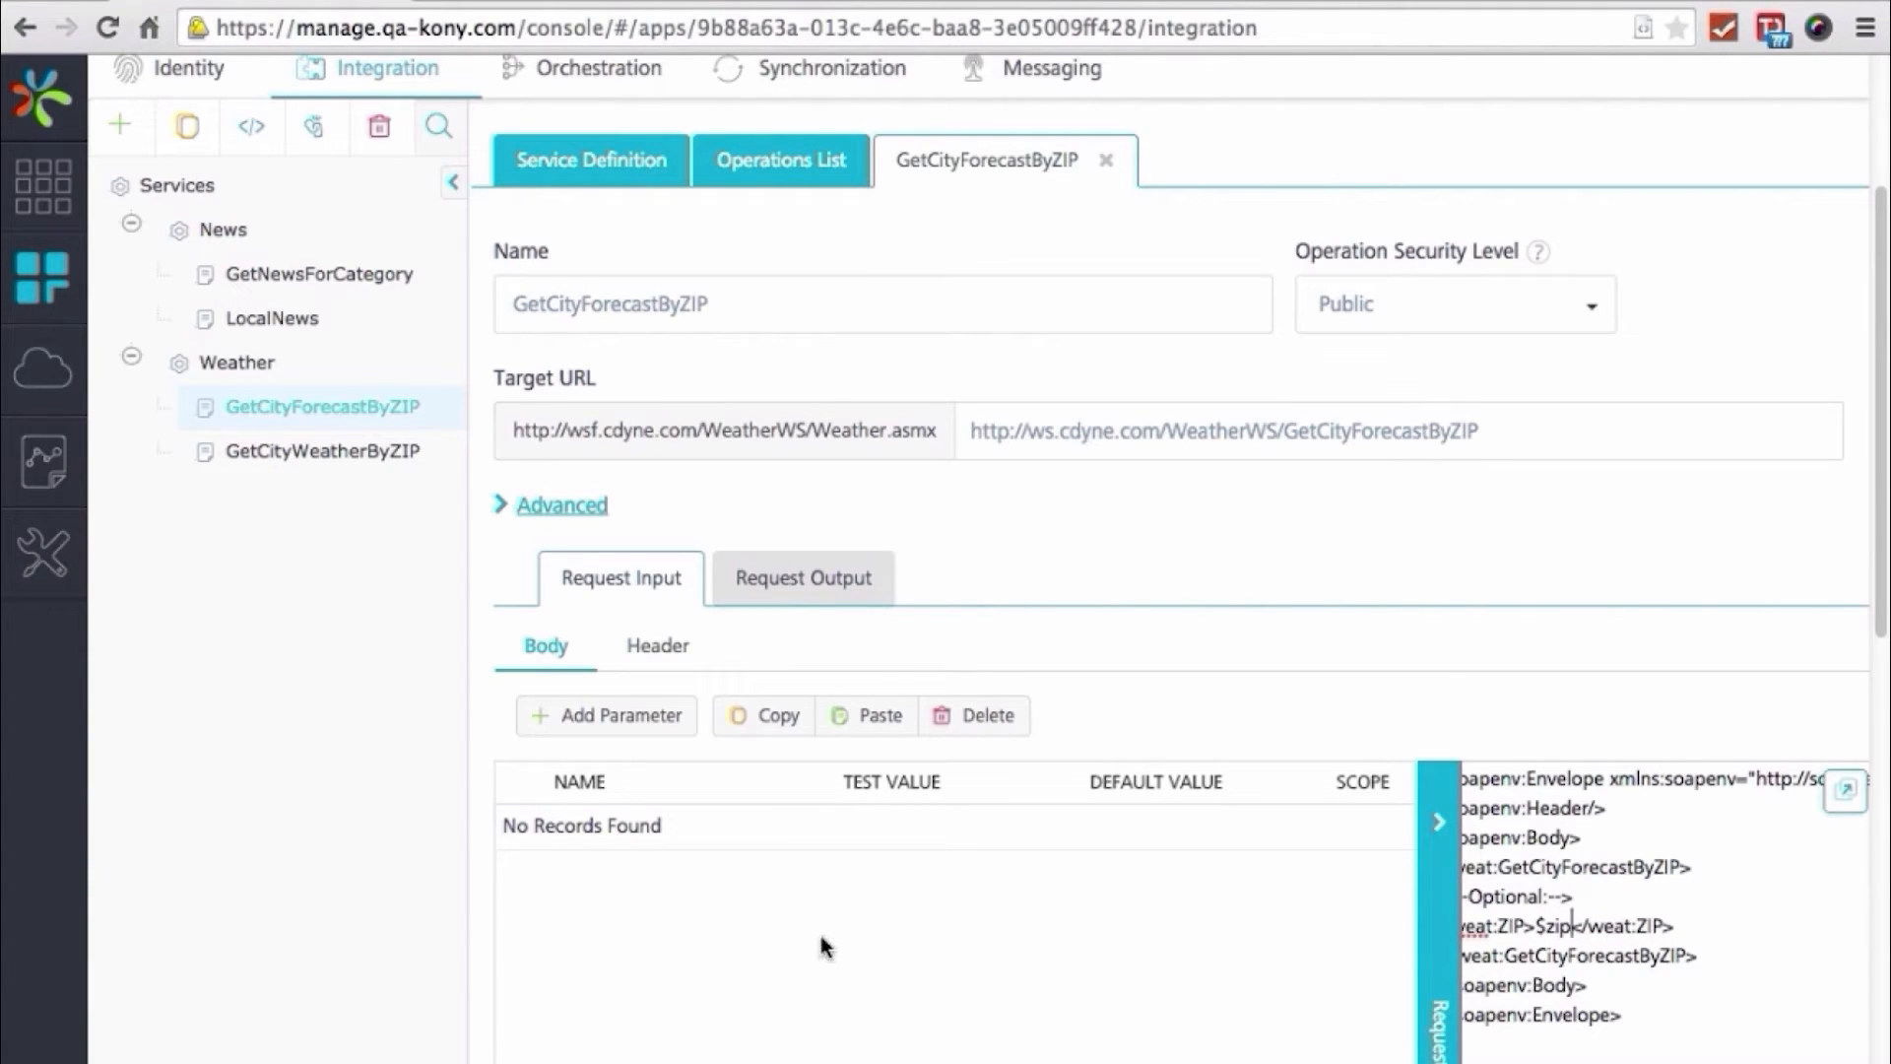
Add a request input parameter named zip with the test value 30303 and collapse the request template
click(610, 717)
click(612, 850)
text(zip)
click(946, 841)
text(30303)
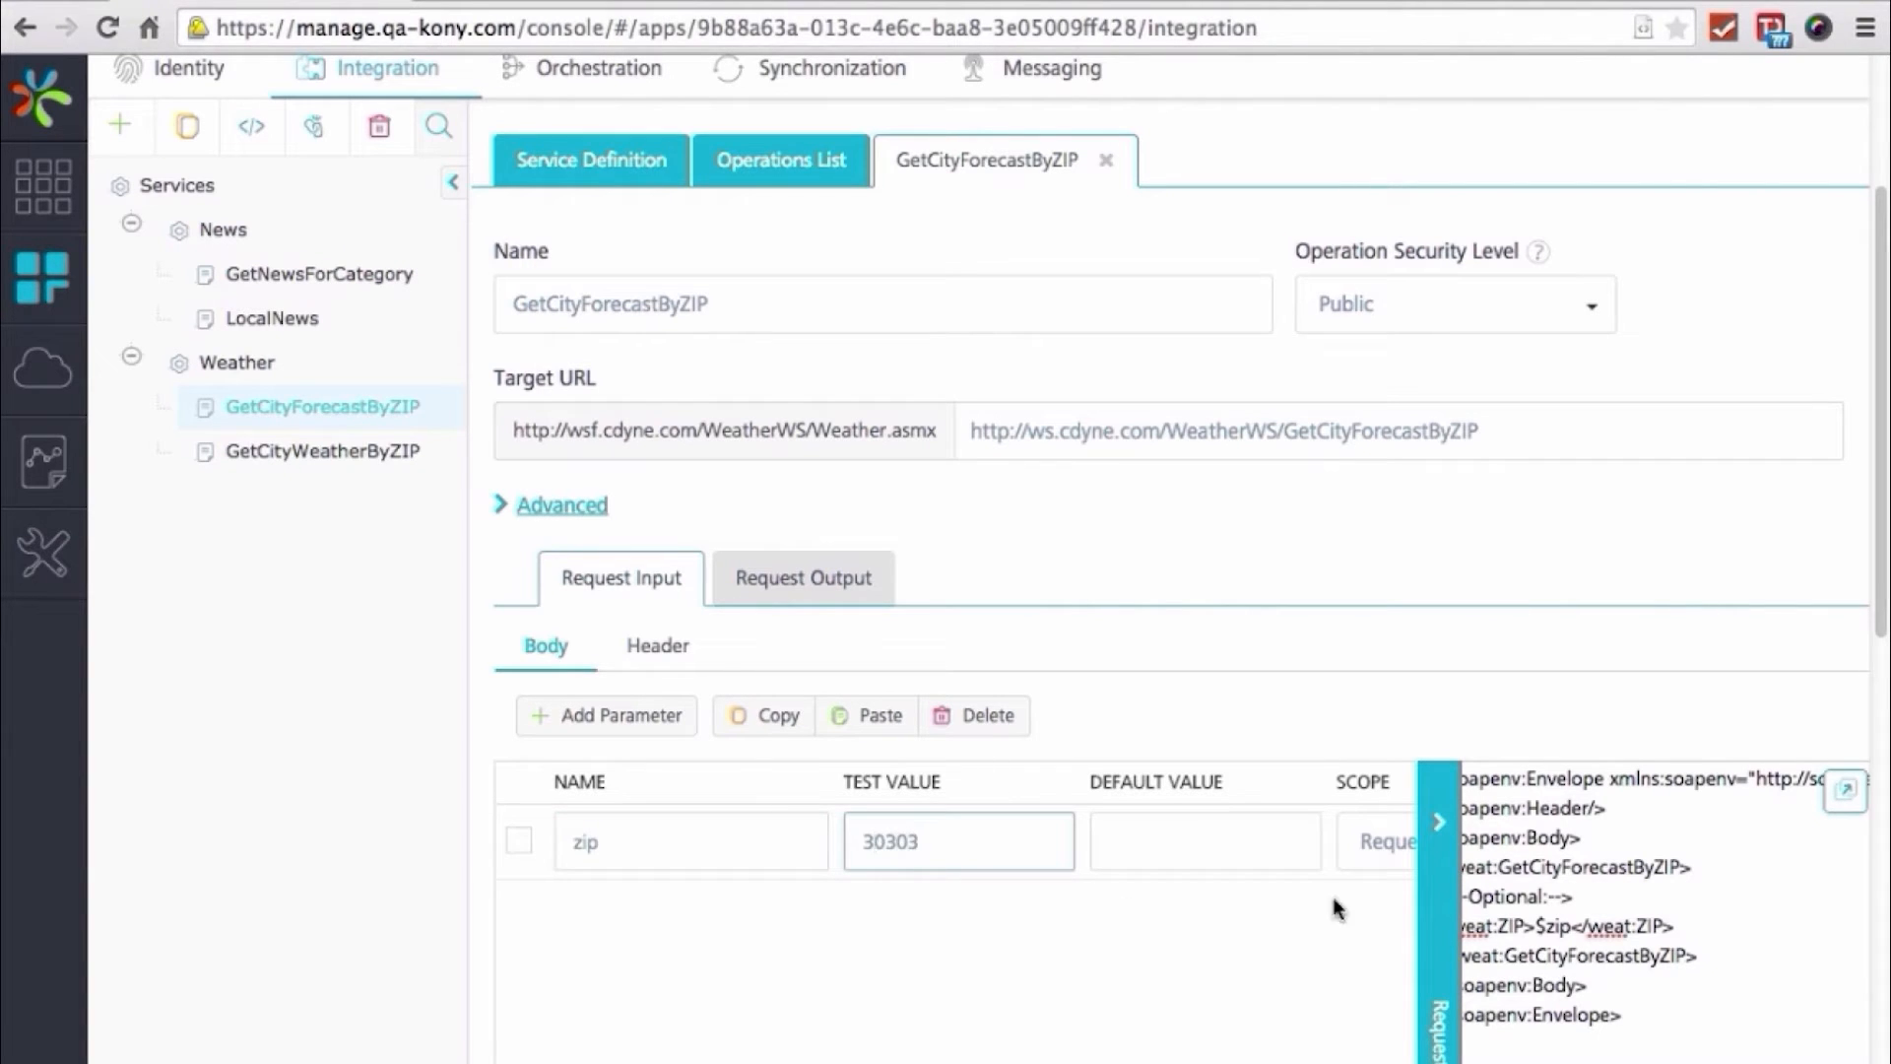
click(1440, 916)
Fetch the GetCityForecastByZIP backend response and examine its structure as a tree
scroll(1388, 914, down, 5)
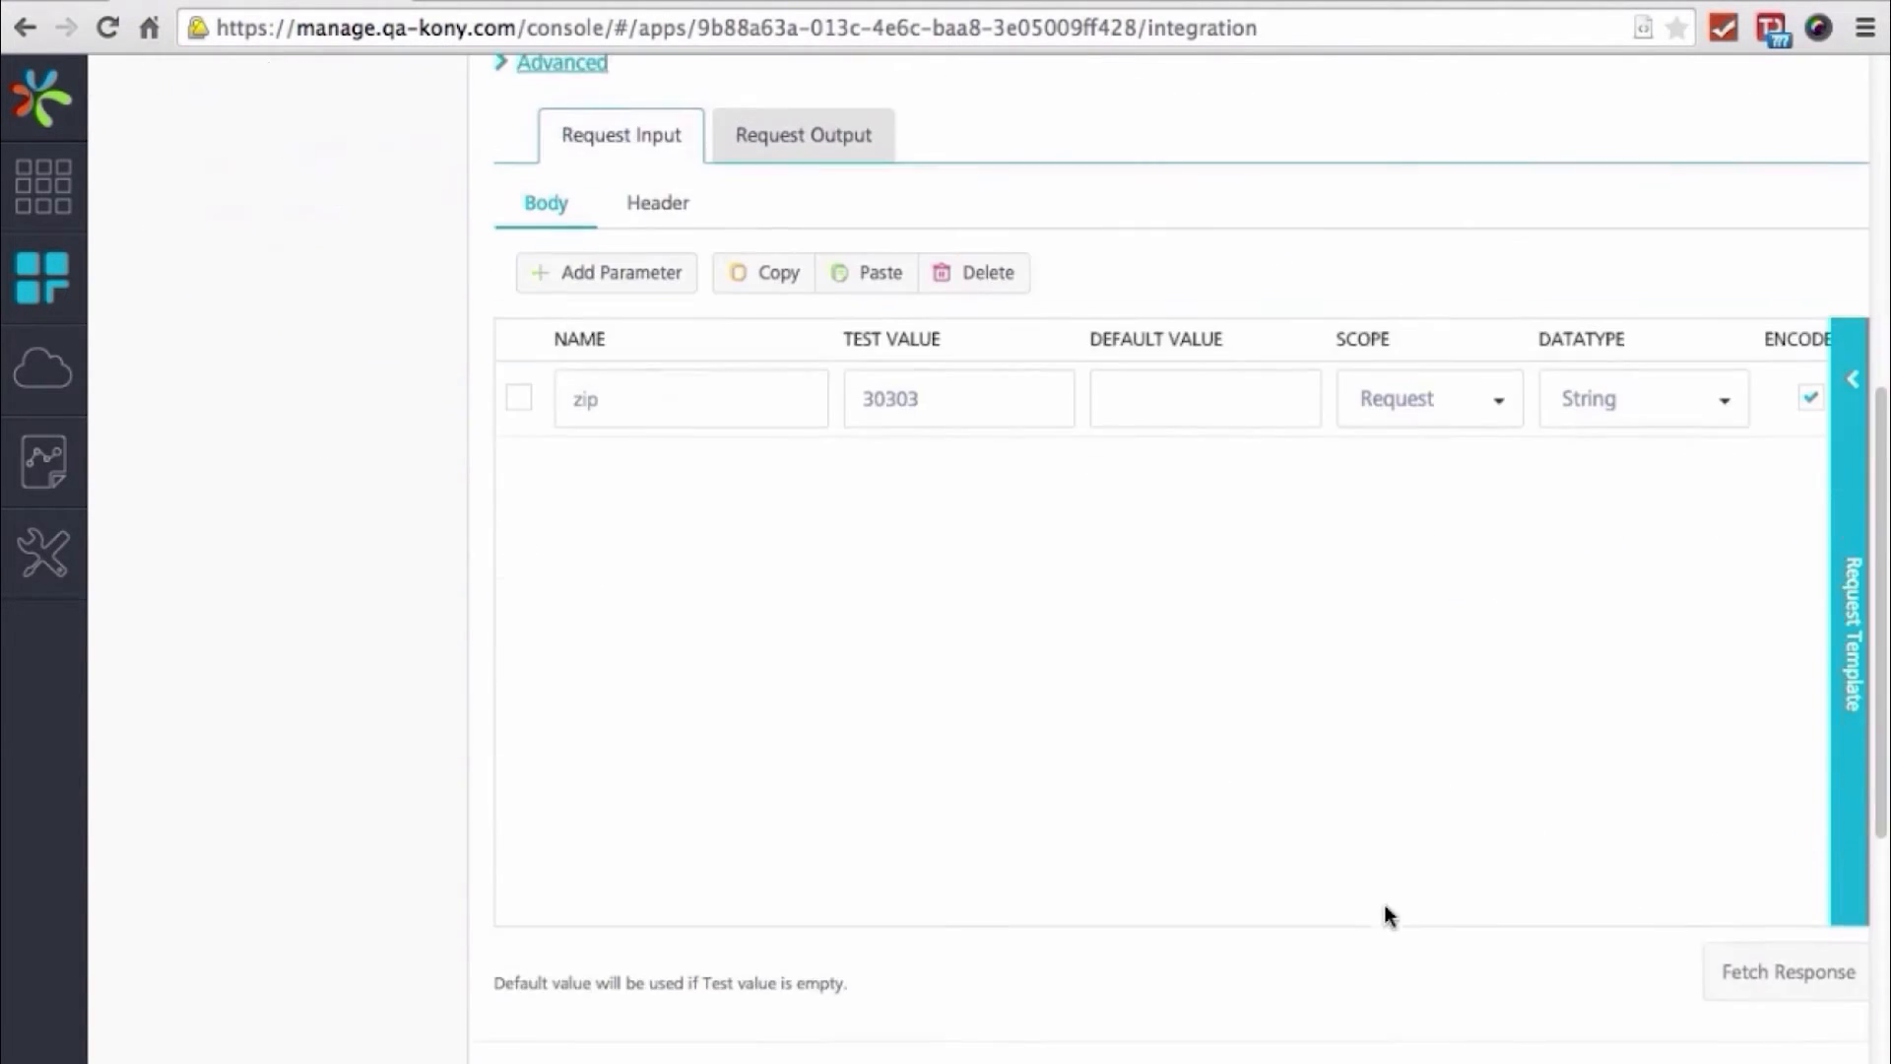
click(1750, 928)
scroll(1197, 847, down, 15)
scroll(1210, 922, up, 20)
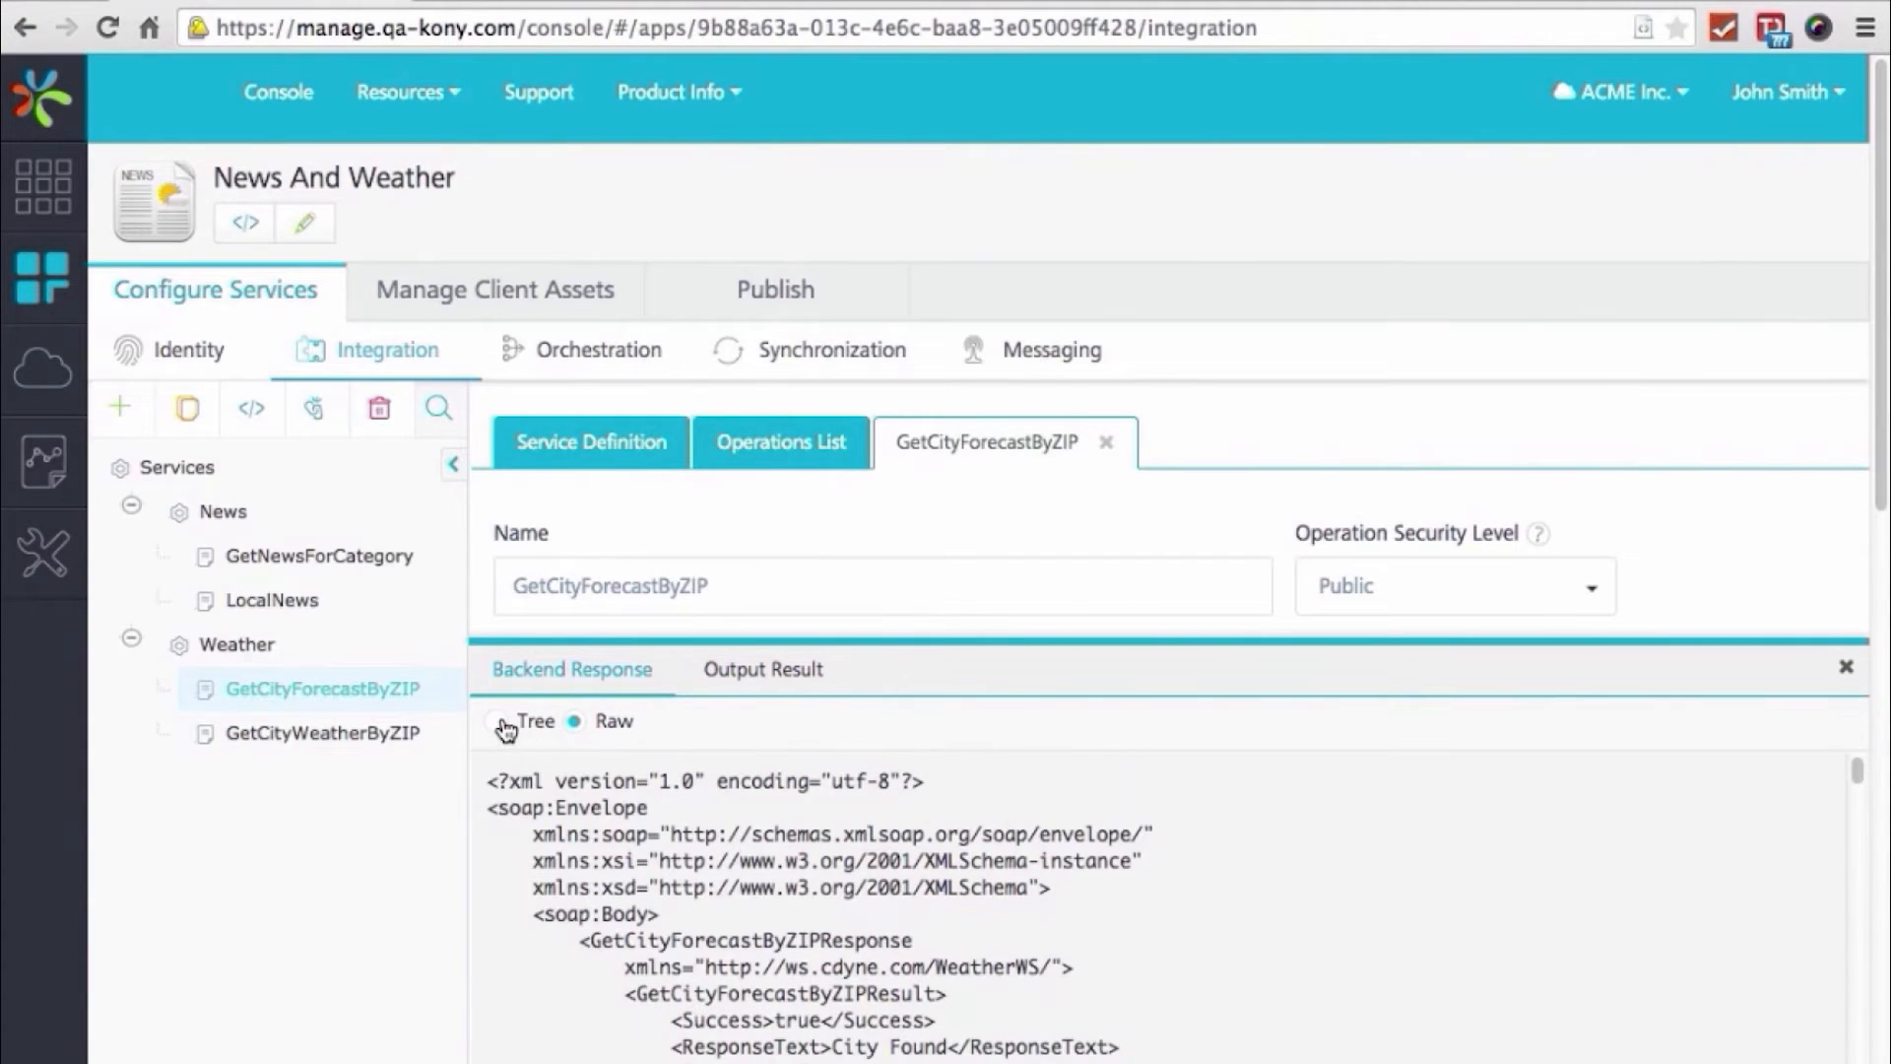
click(498, 722)
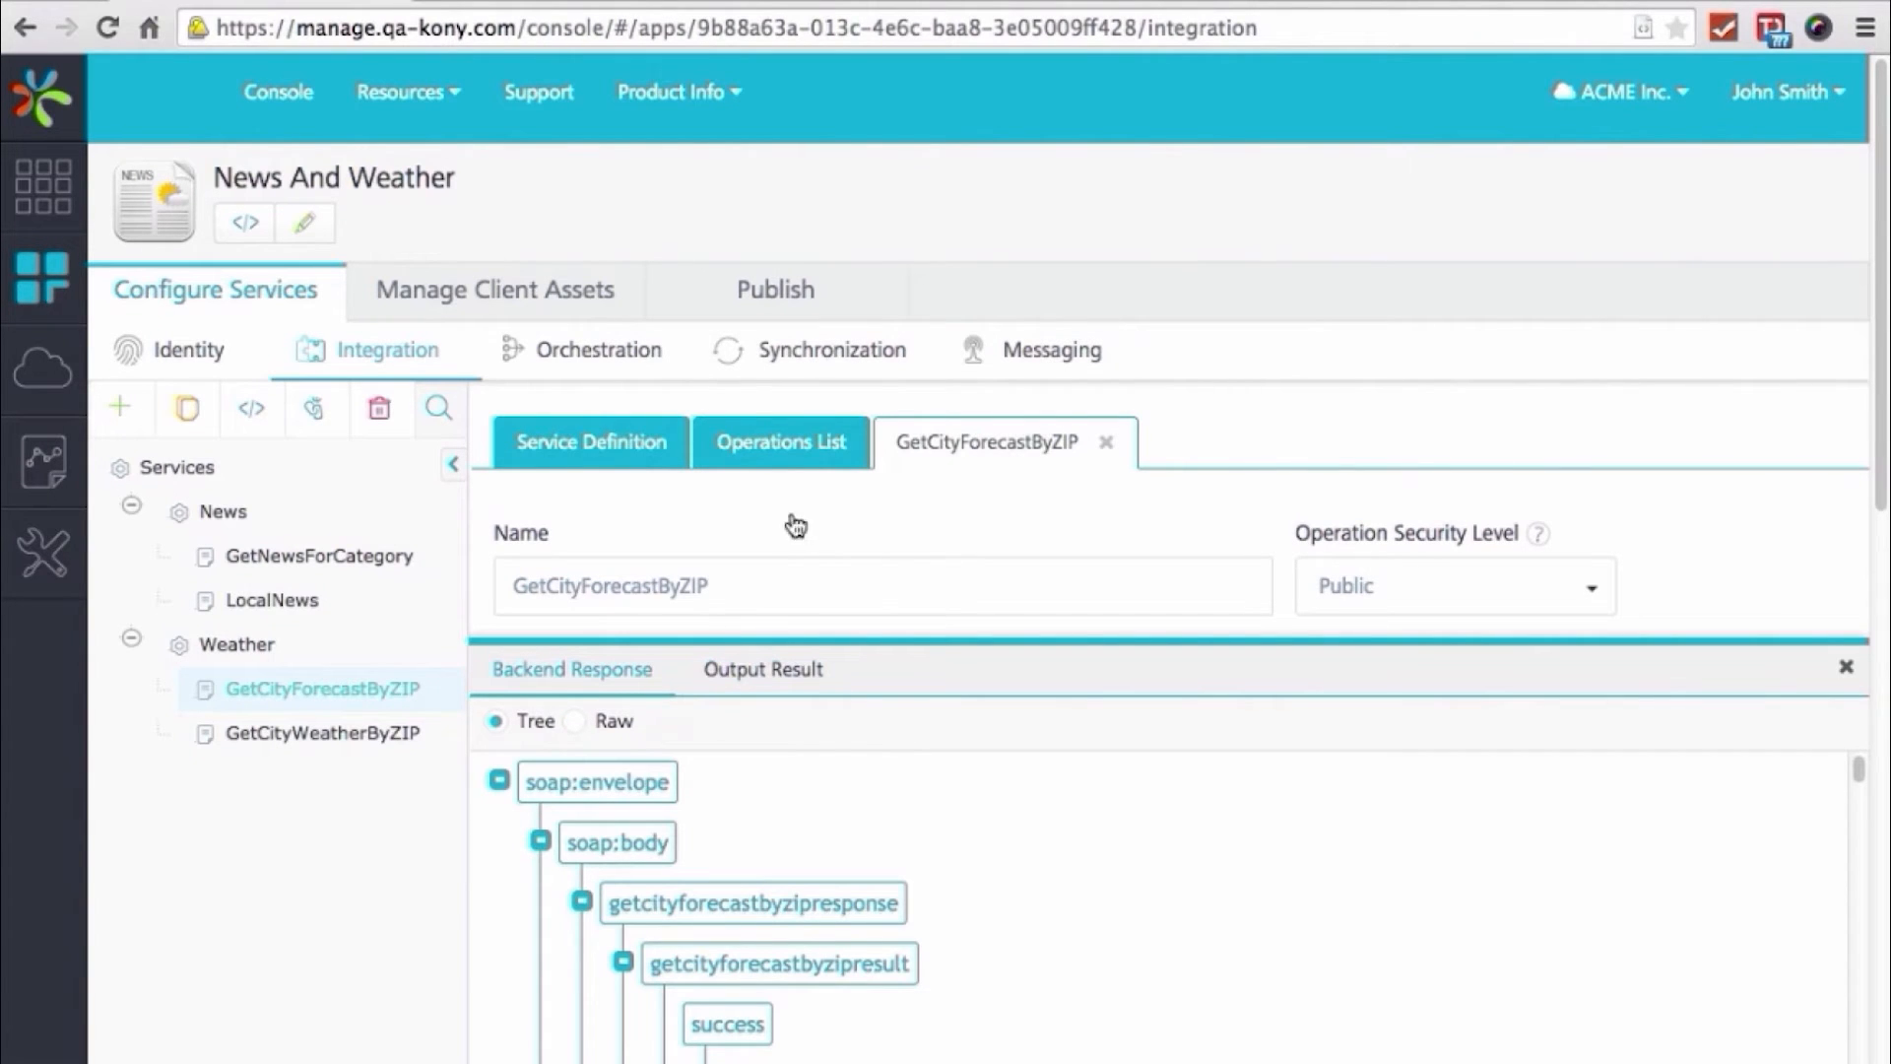
Show the operation's request output parameters together with the raw backend response
scroll(992, 572, down, 5)
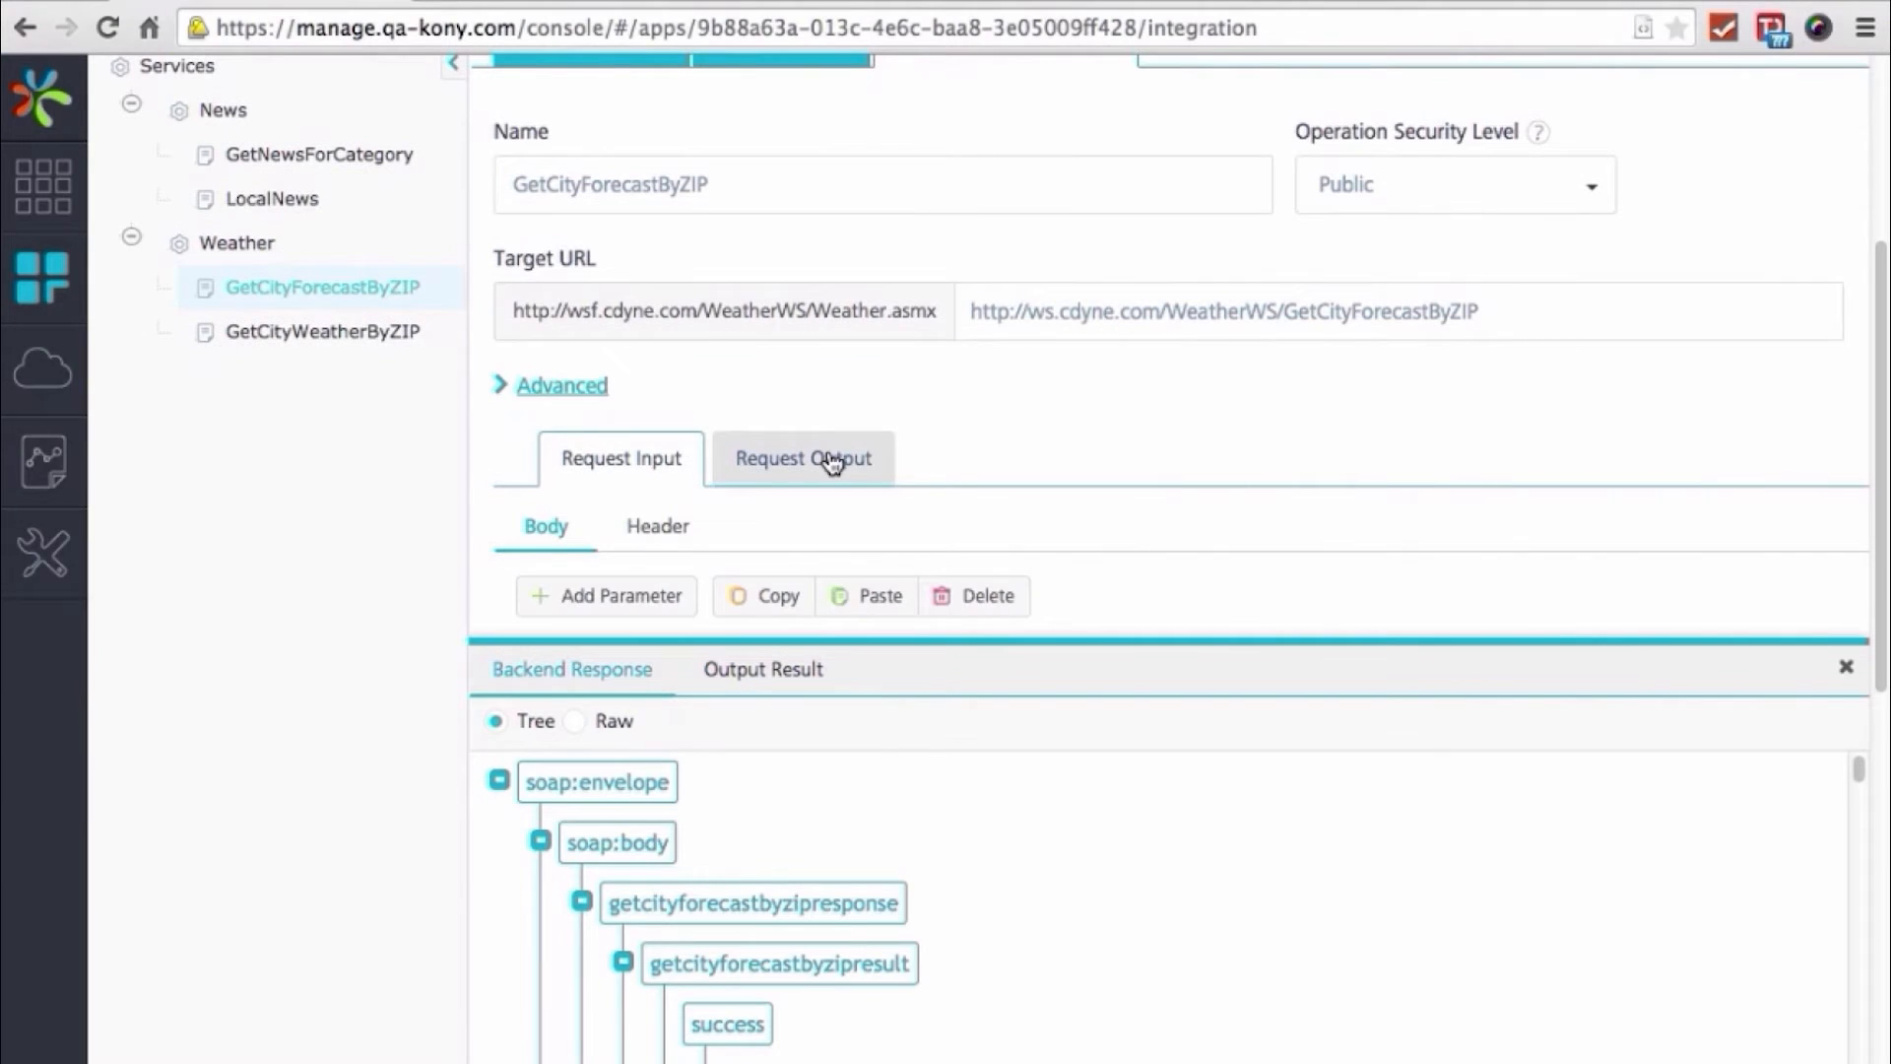
click(833, 461)
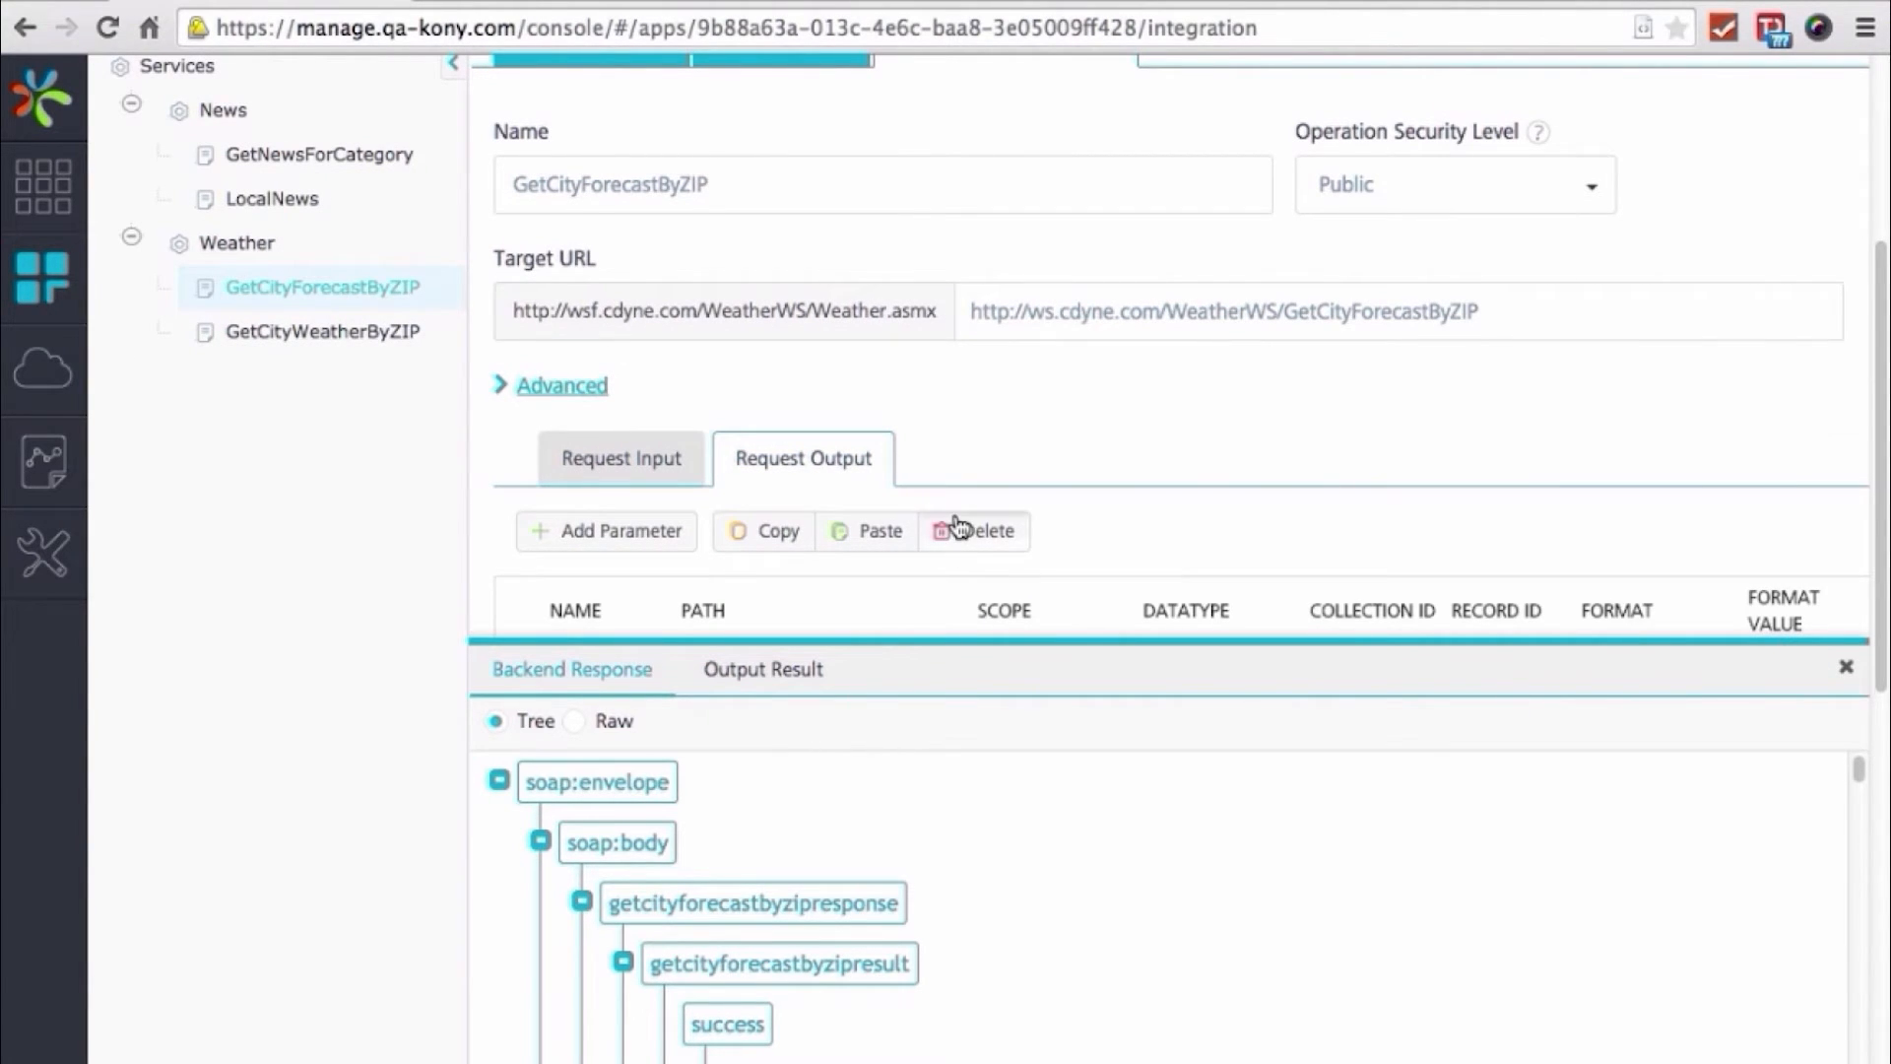
scroll(887, 551, down, 3)
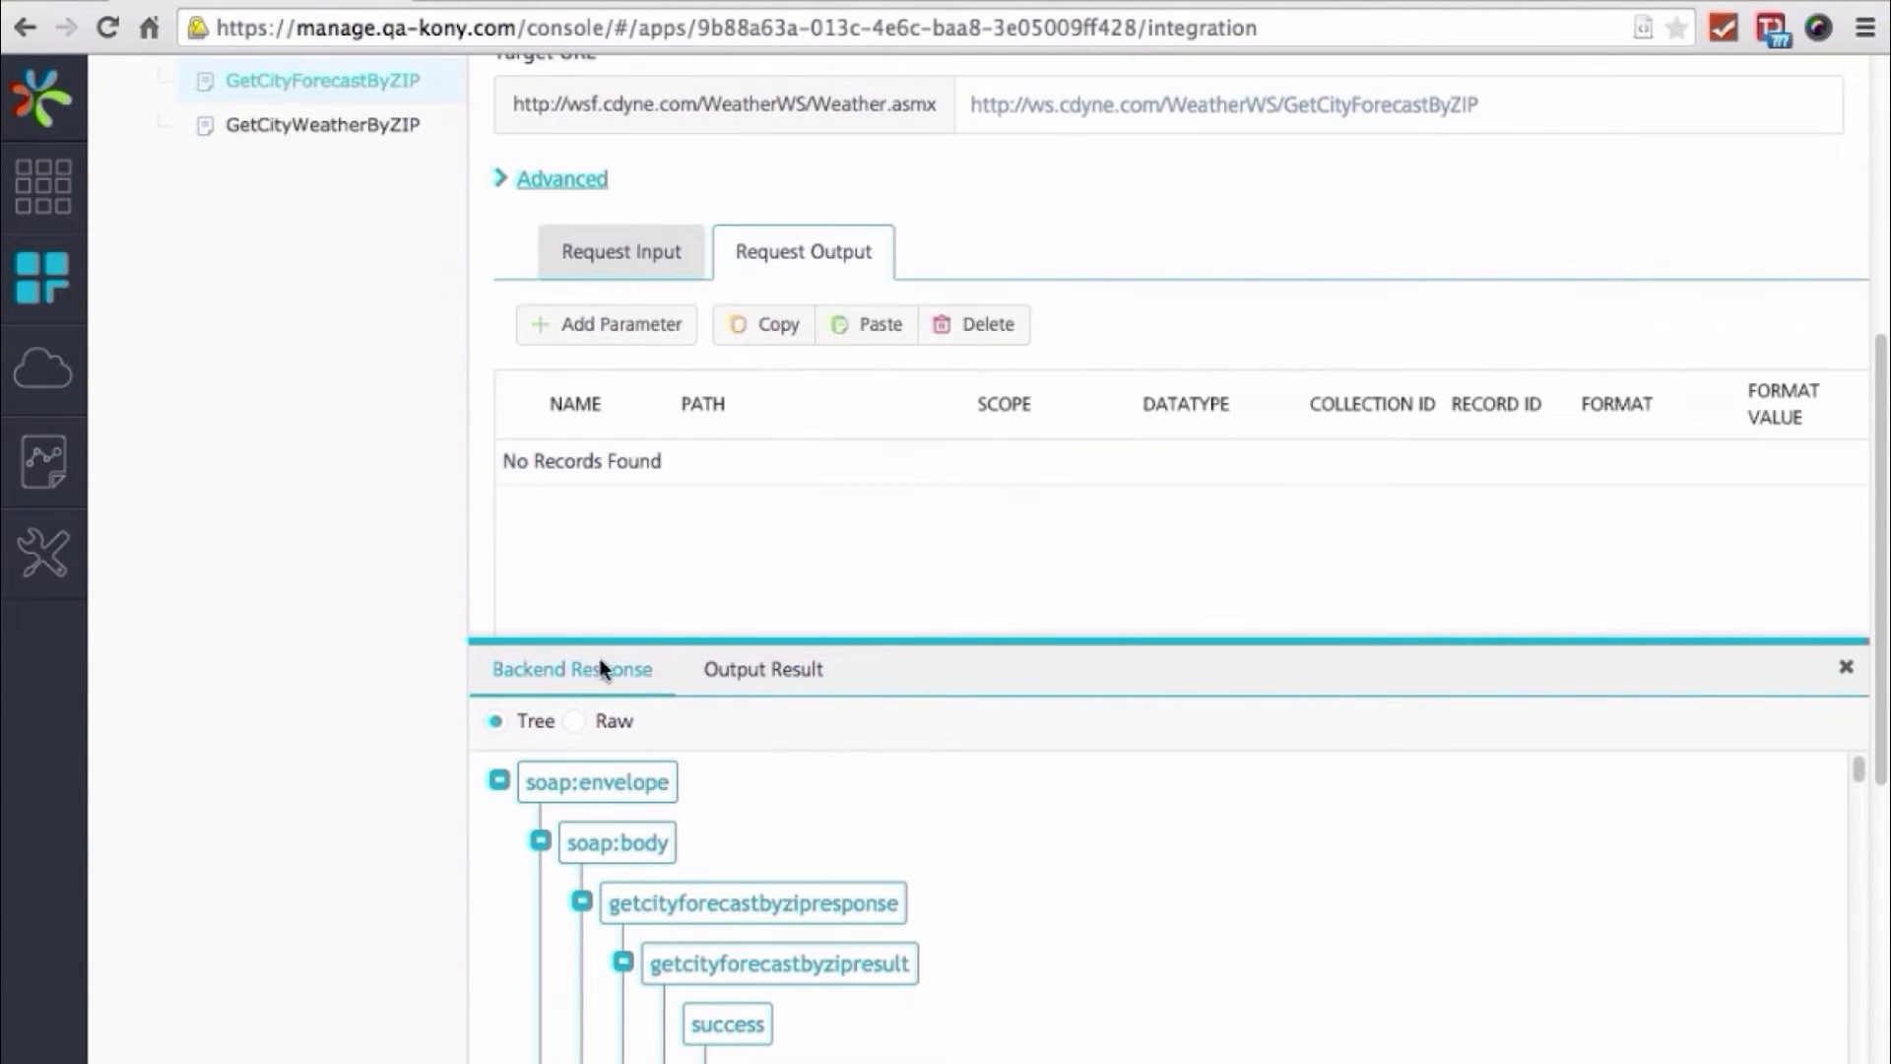
click(577, 722)
scroll(709, 394, down, 1)
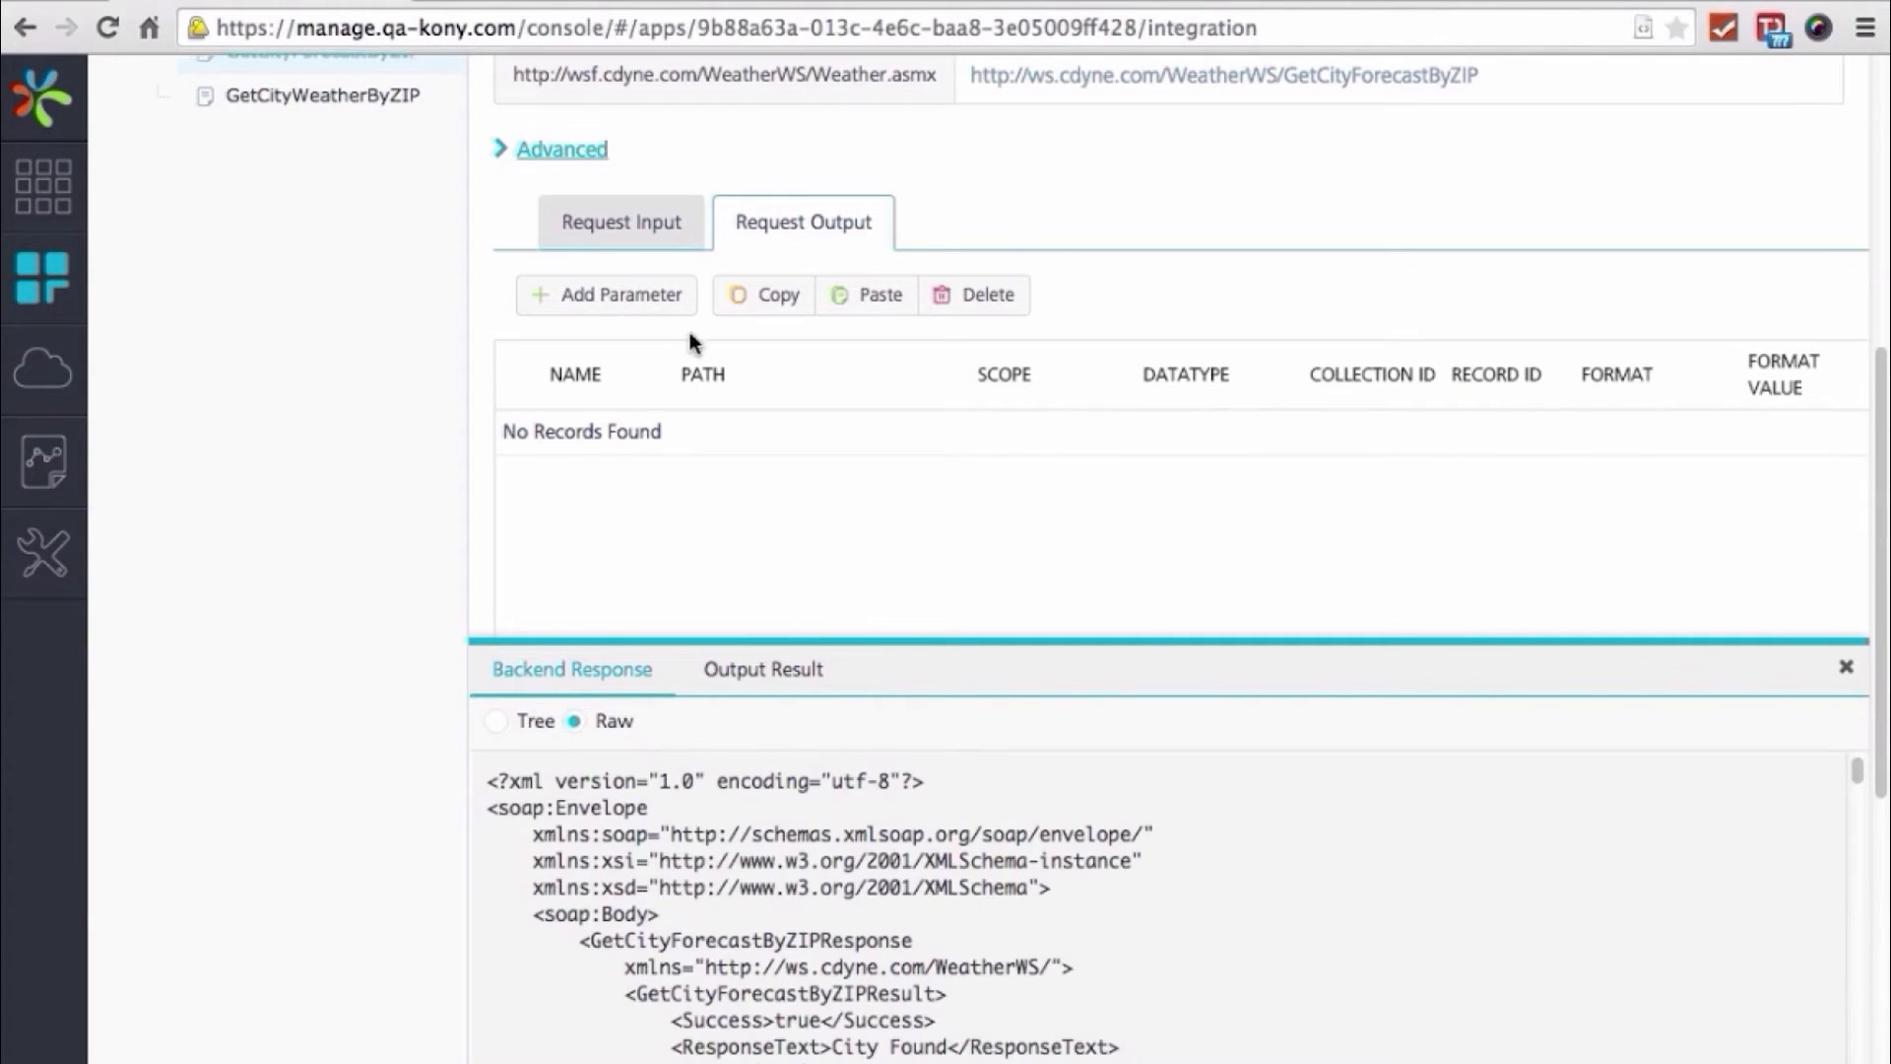
Add three request output parameters to GetCityForecastByZIP and name the first one ForecastList
click(621, 296)
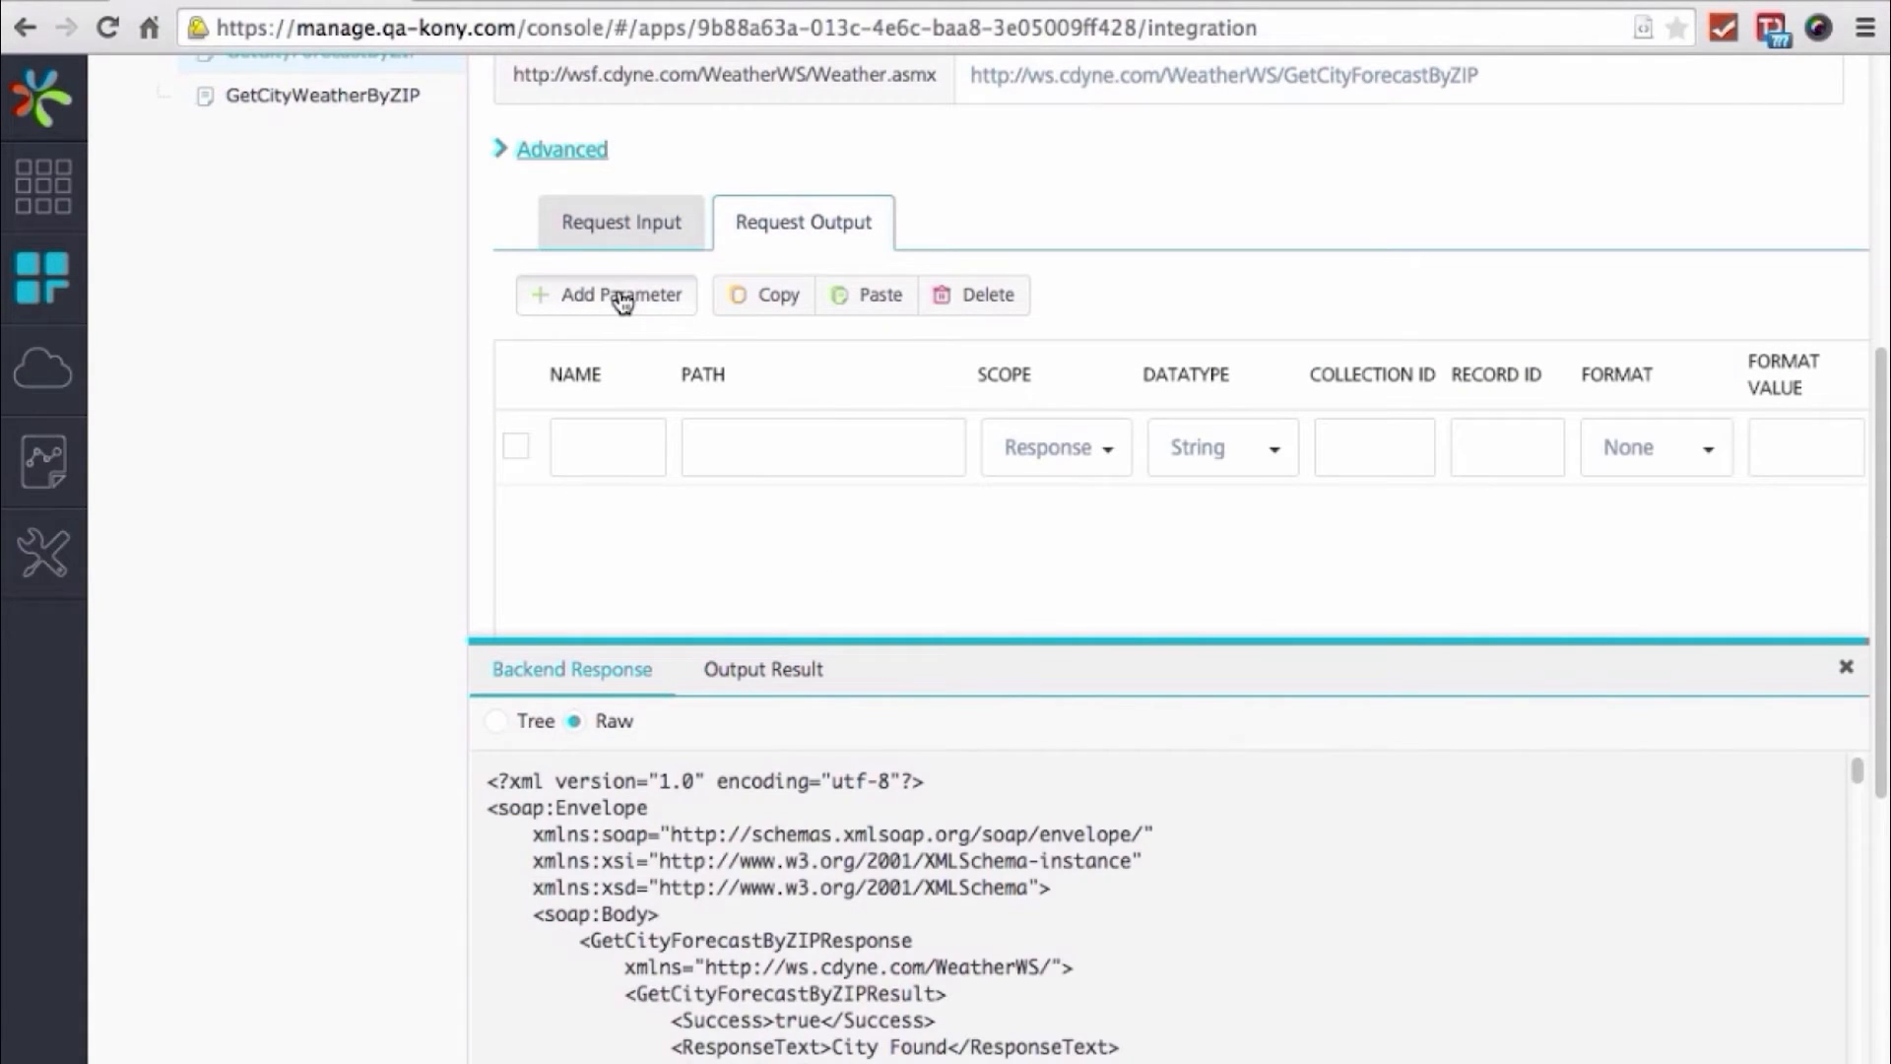
click(622, 297)
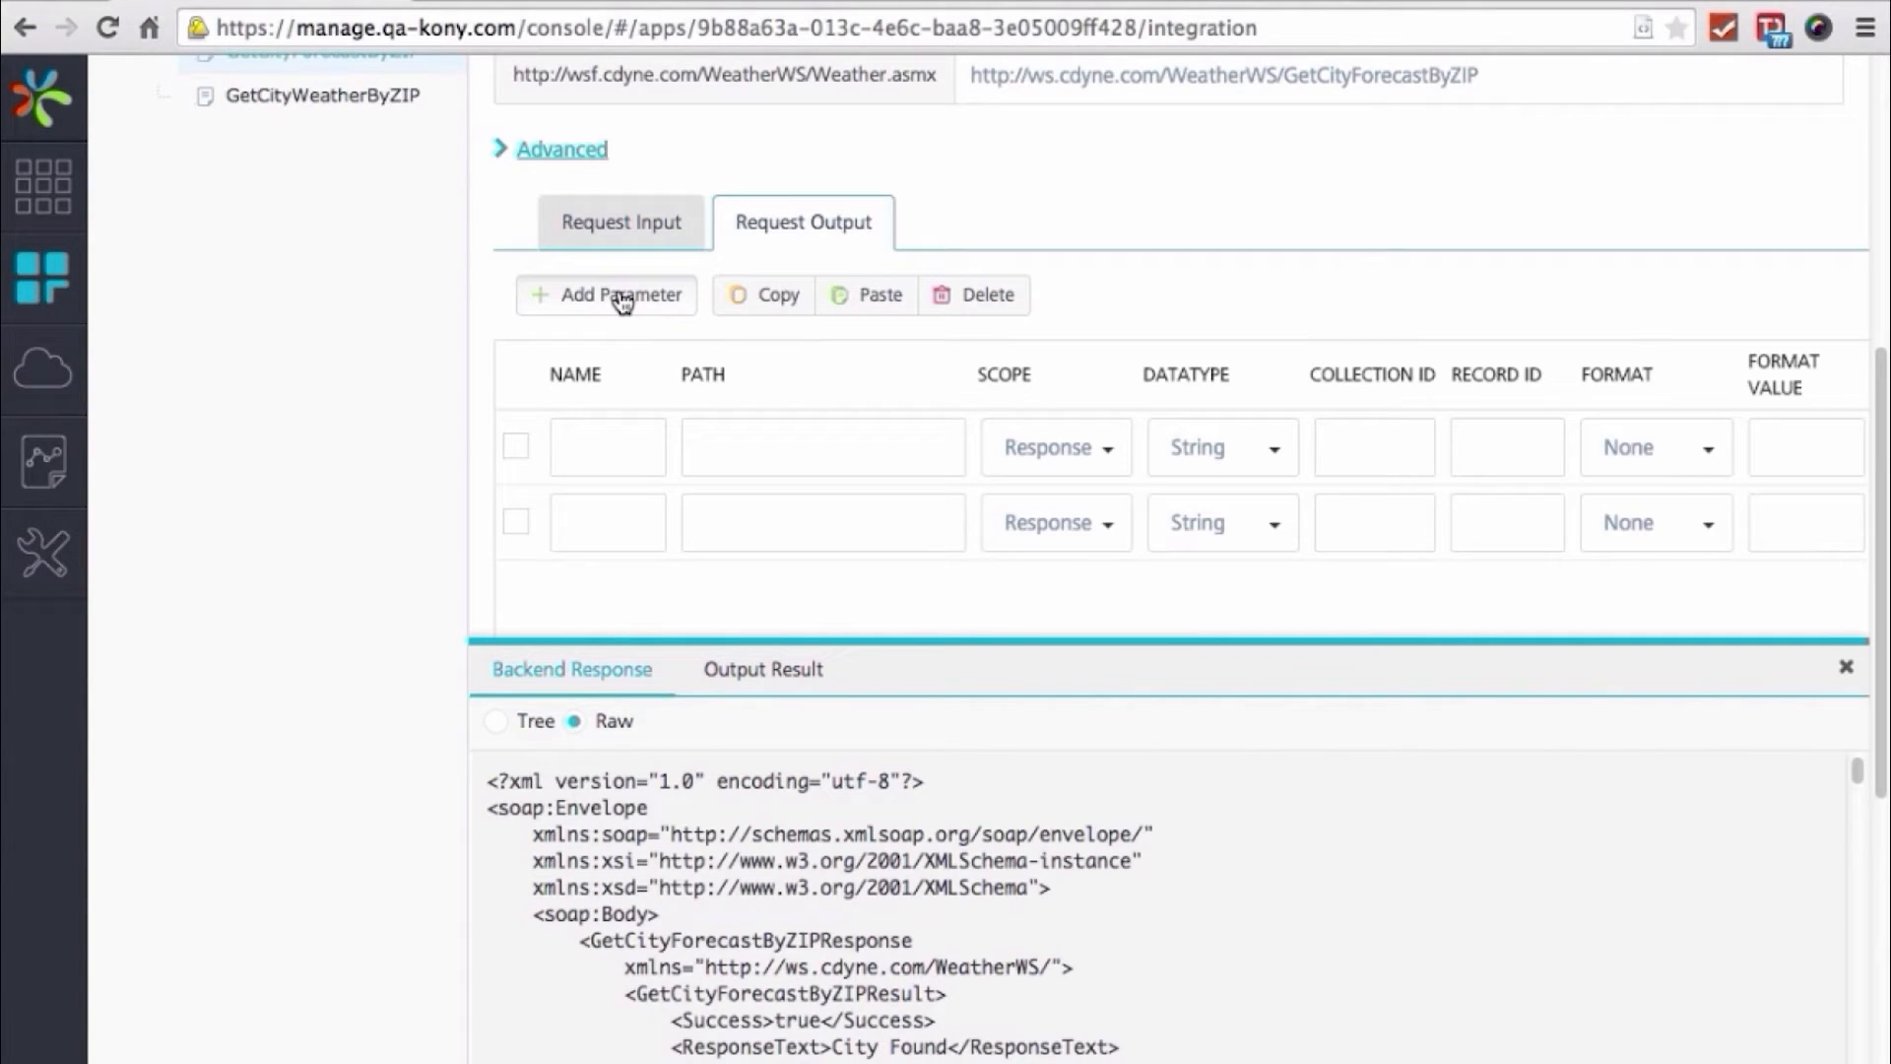
click(629, 305)
click(620, 445)
text(re)
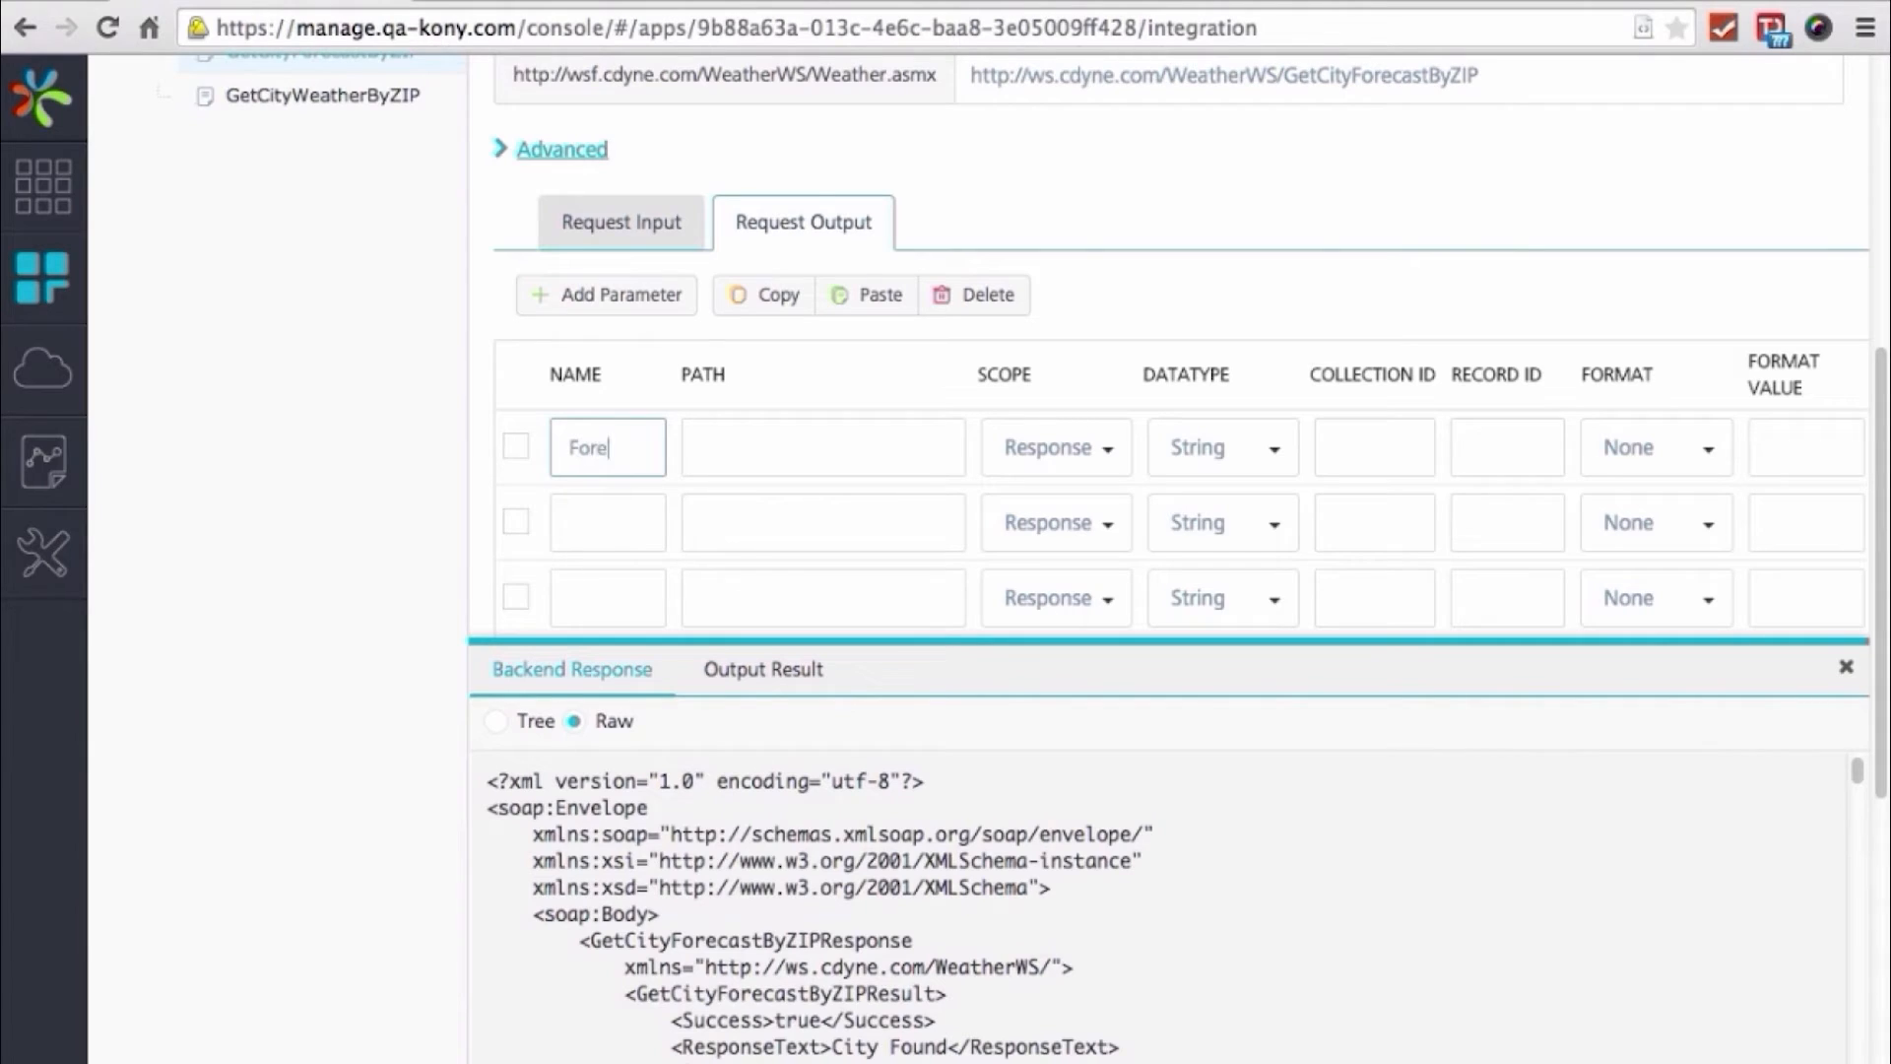
text(castList)
Set the ForecastList parameter's path to //ForecastResult and its datatype to Collection
click(780, 460)
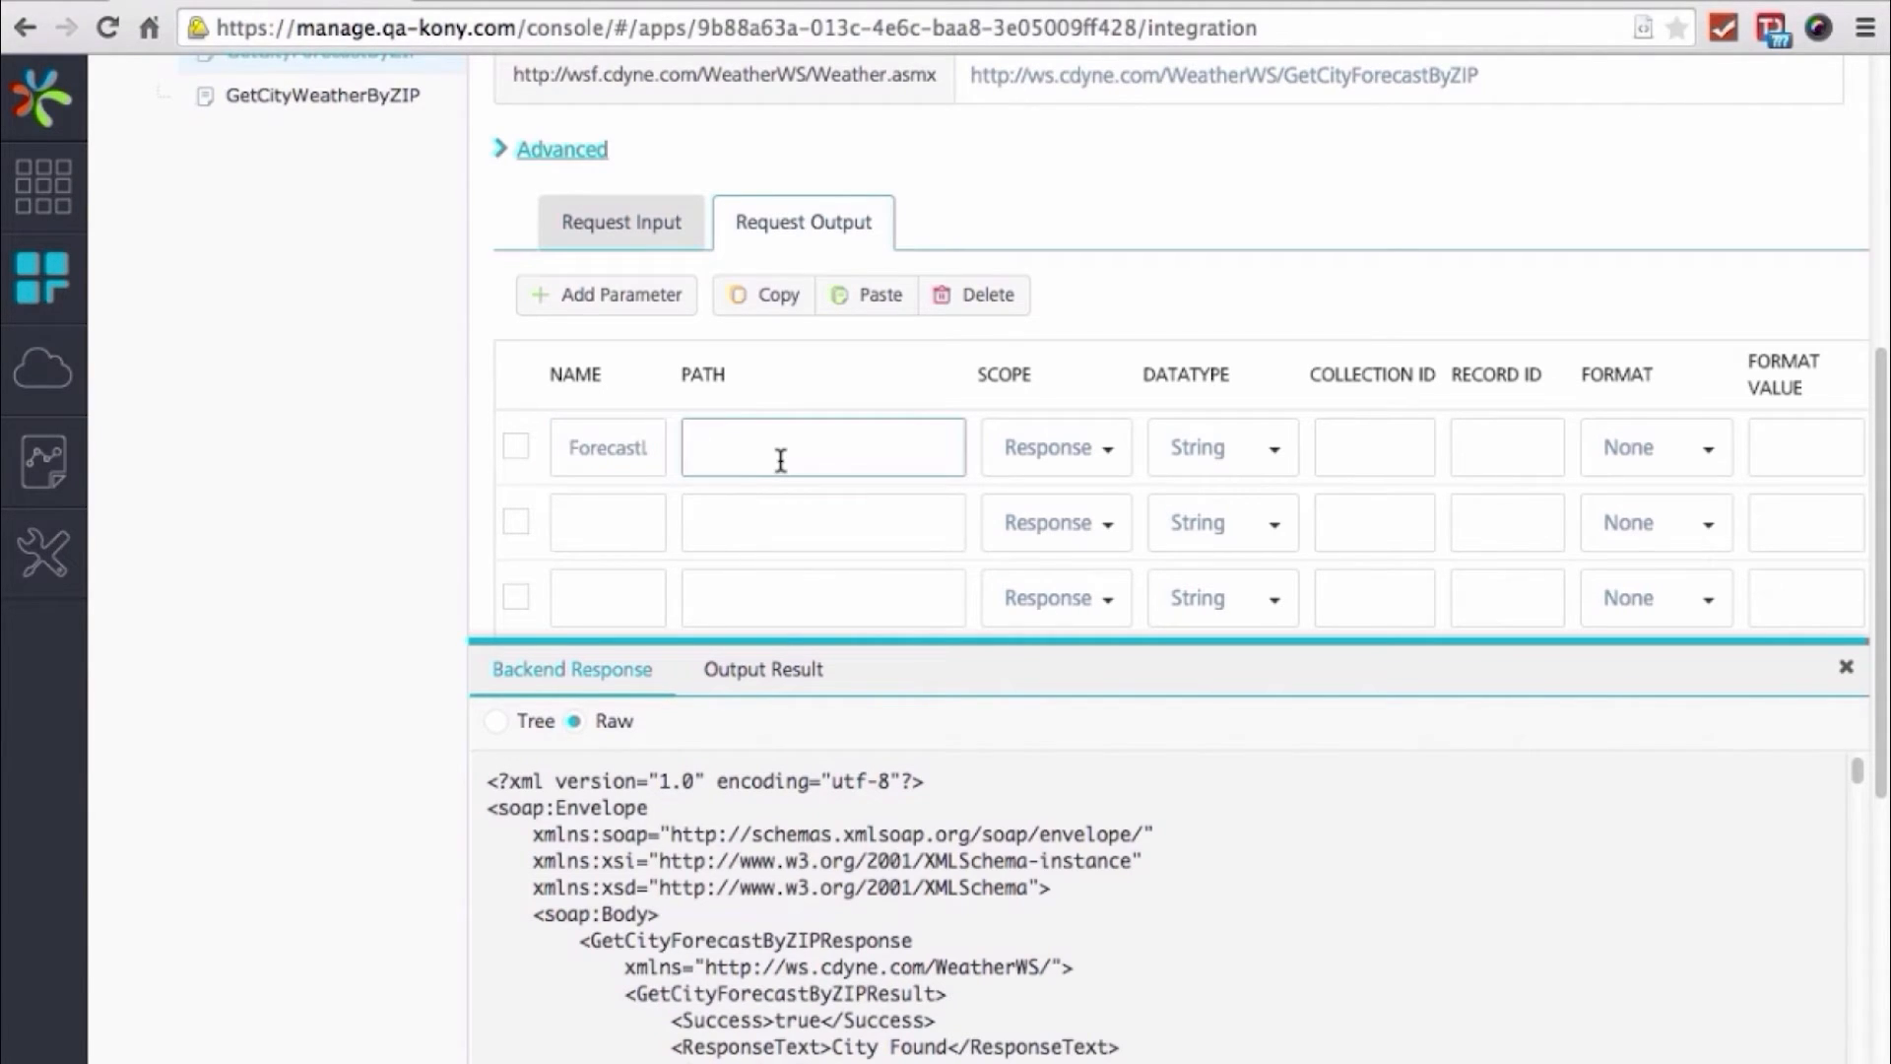
text(//)
scroll(800, 956, down, 2)
scroll(752, 918, down, 2)
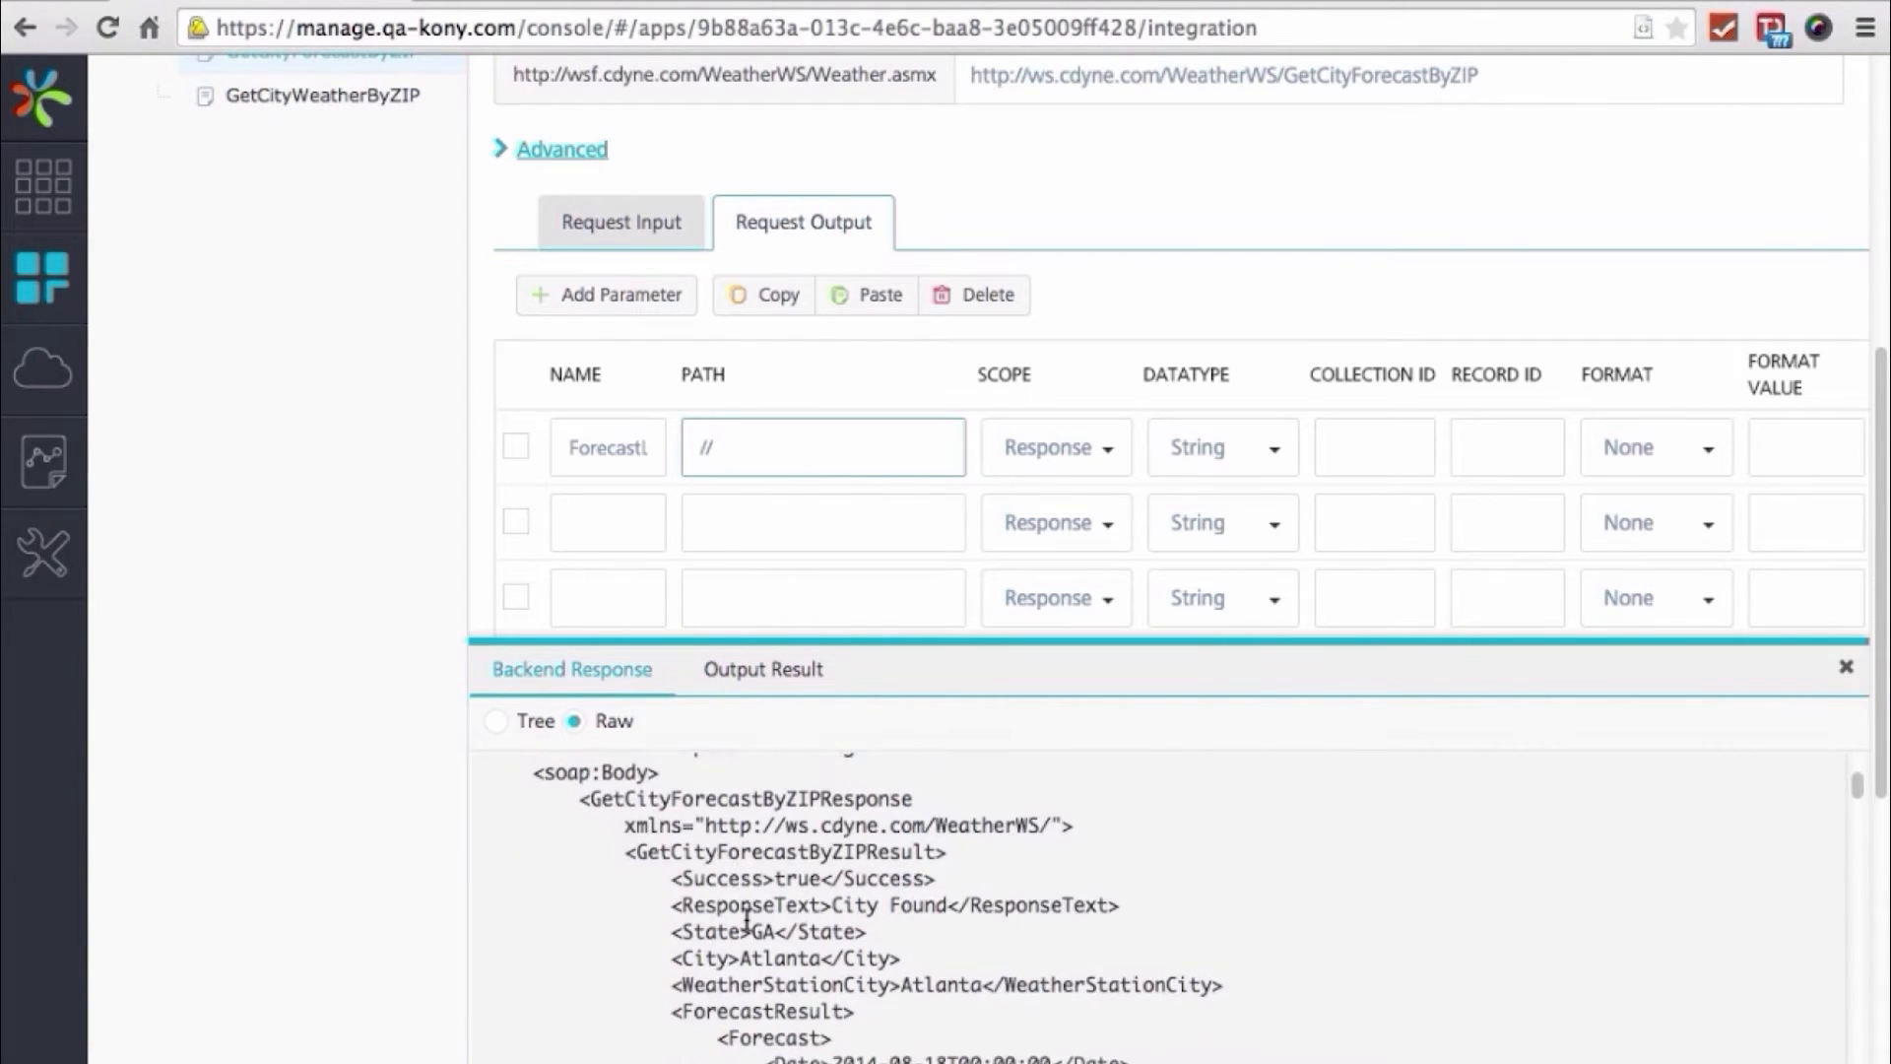
double_click(765, 970)
key(ctrl+c)
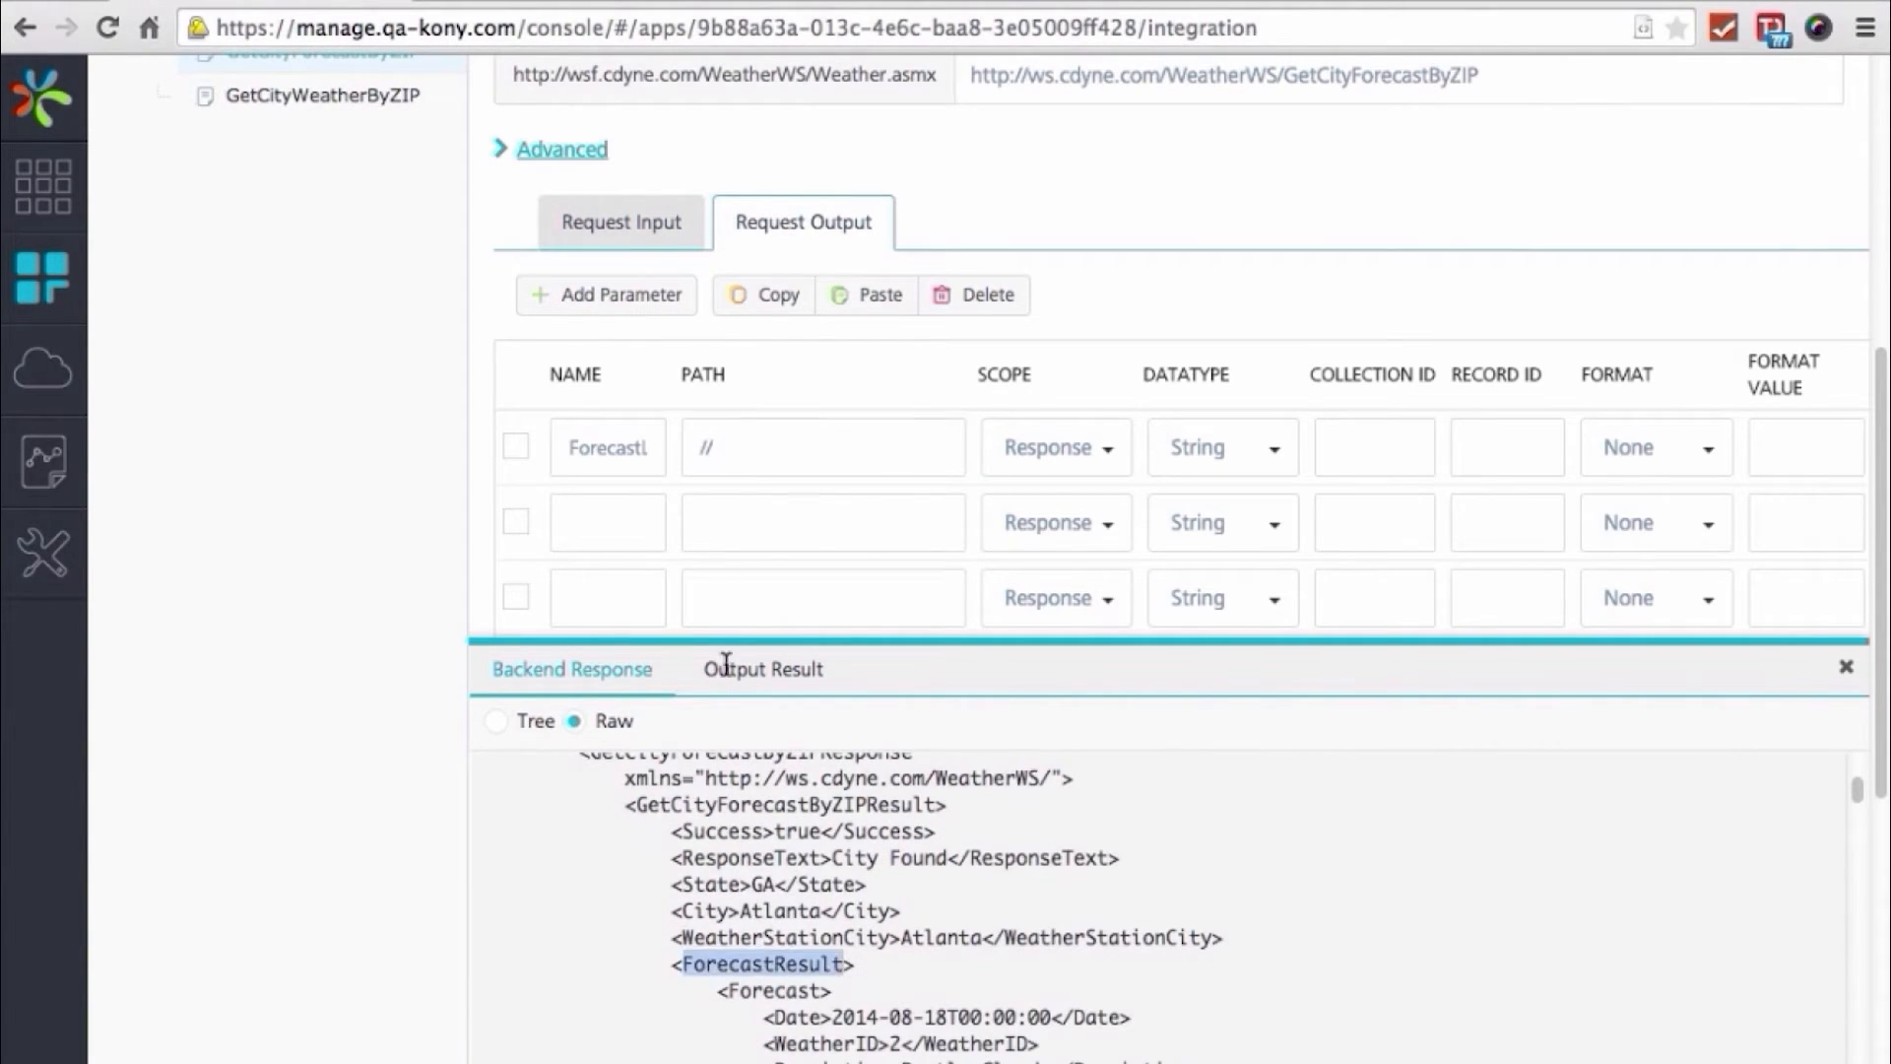
click(773, 448)
key(ctrl+v)
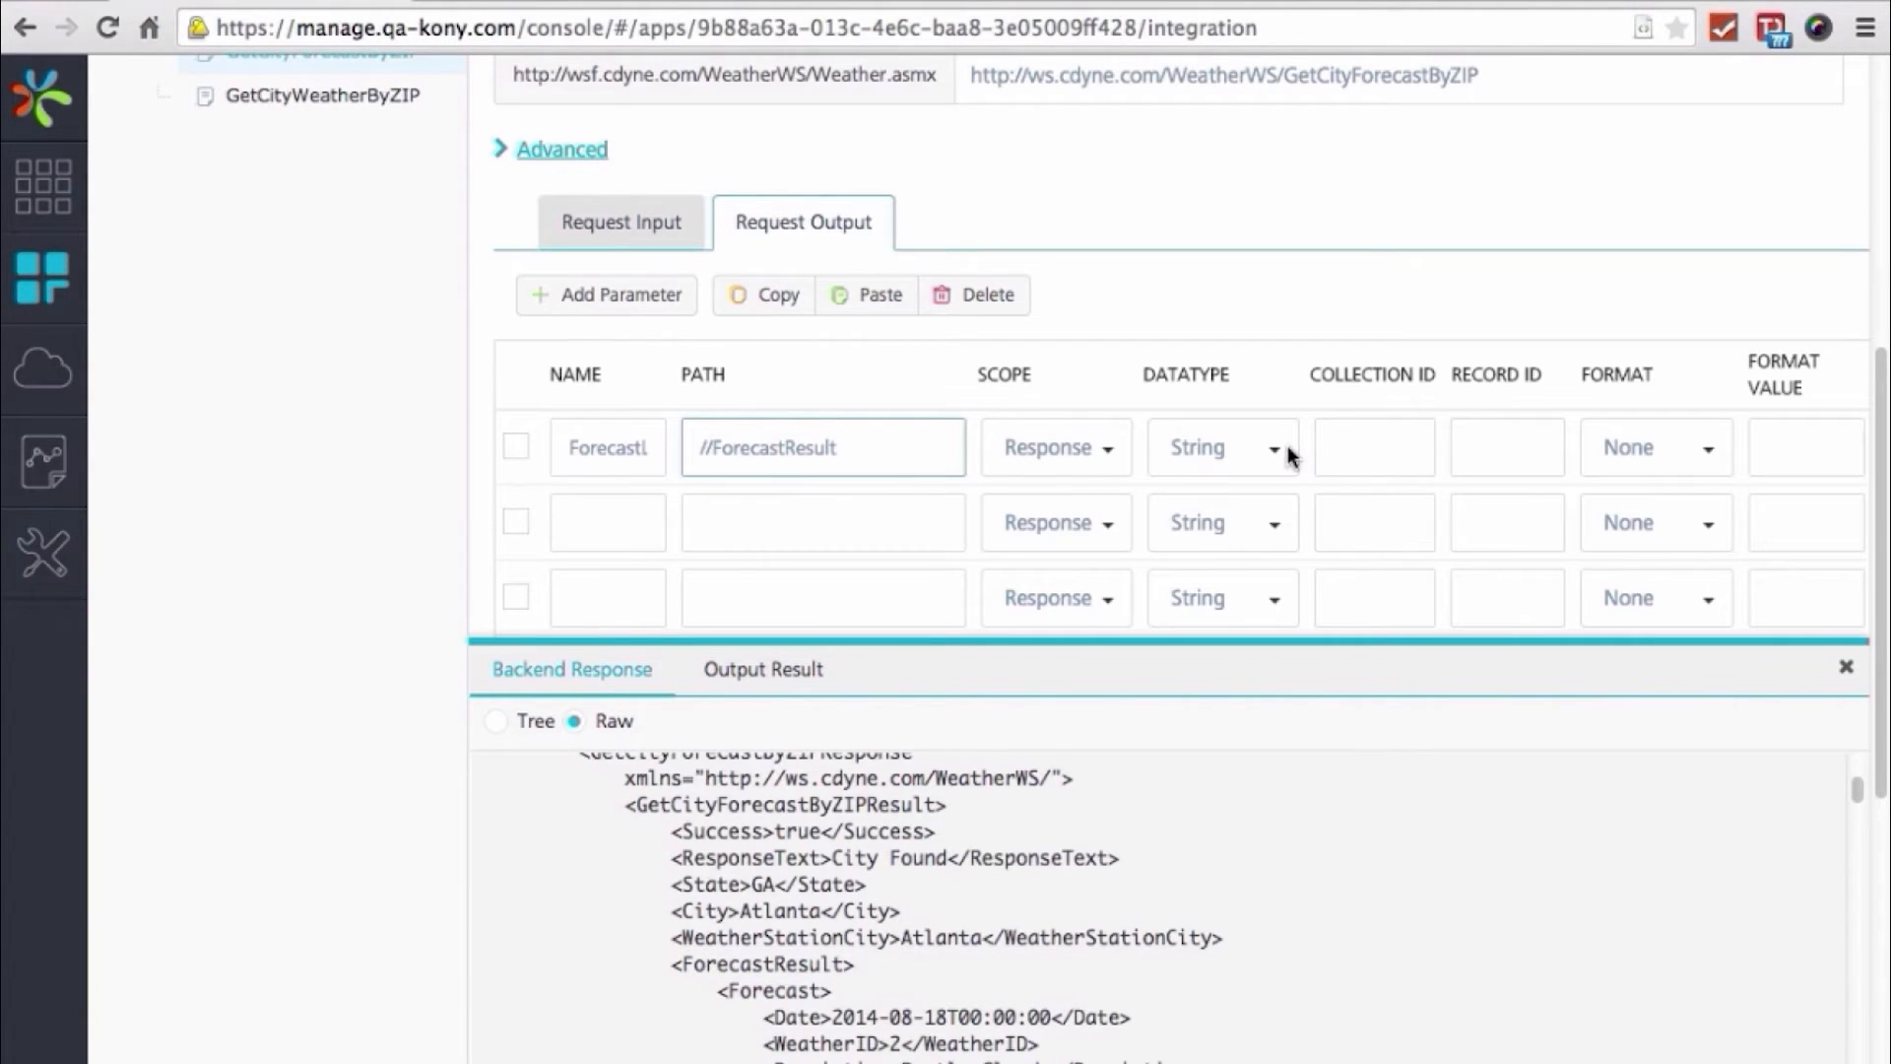
click(1281, 449)
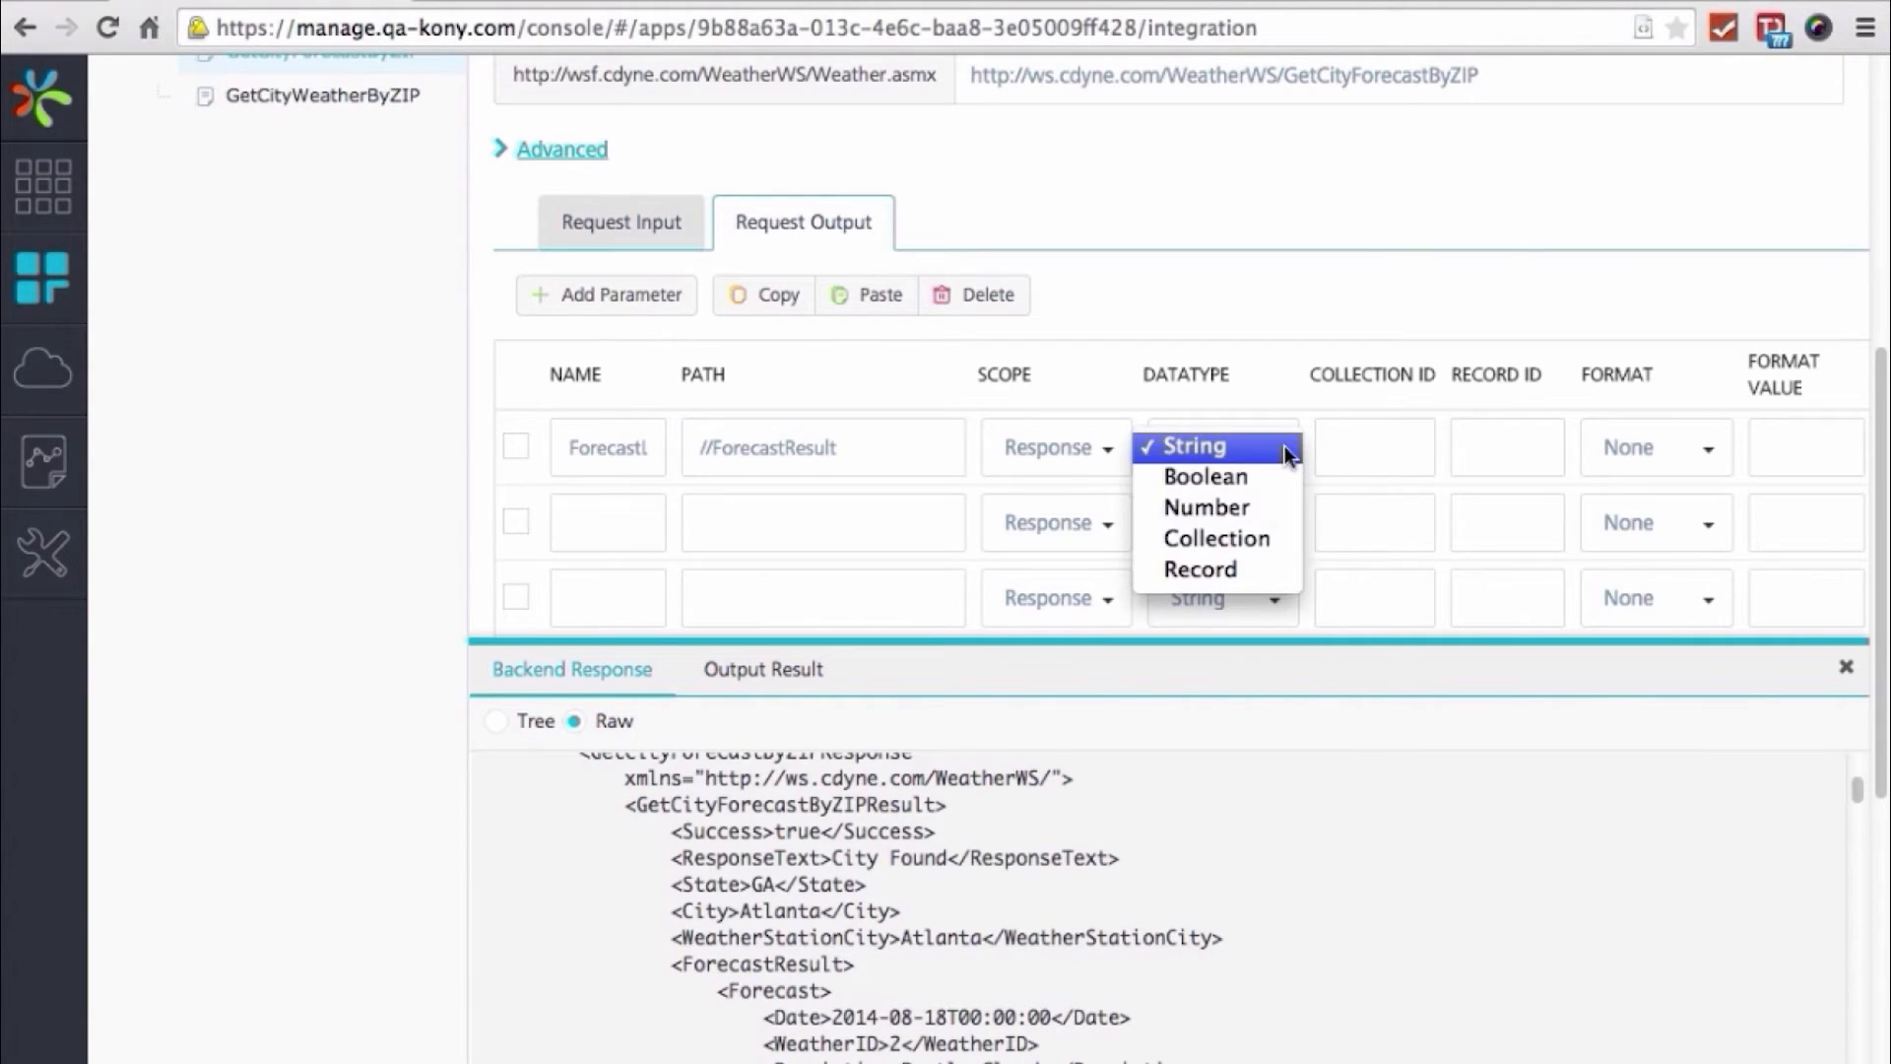
click(1263, 532)
Define the second output parameter as date with the path Forecast/Date and the collection ID ForecastList
click(599, 533)
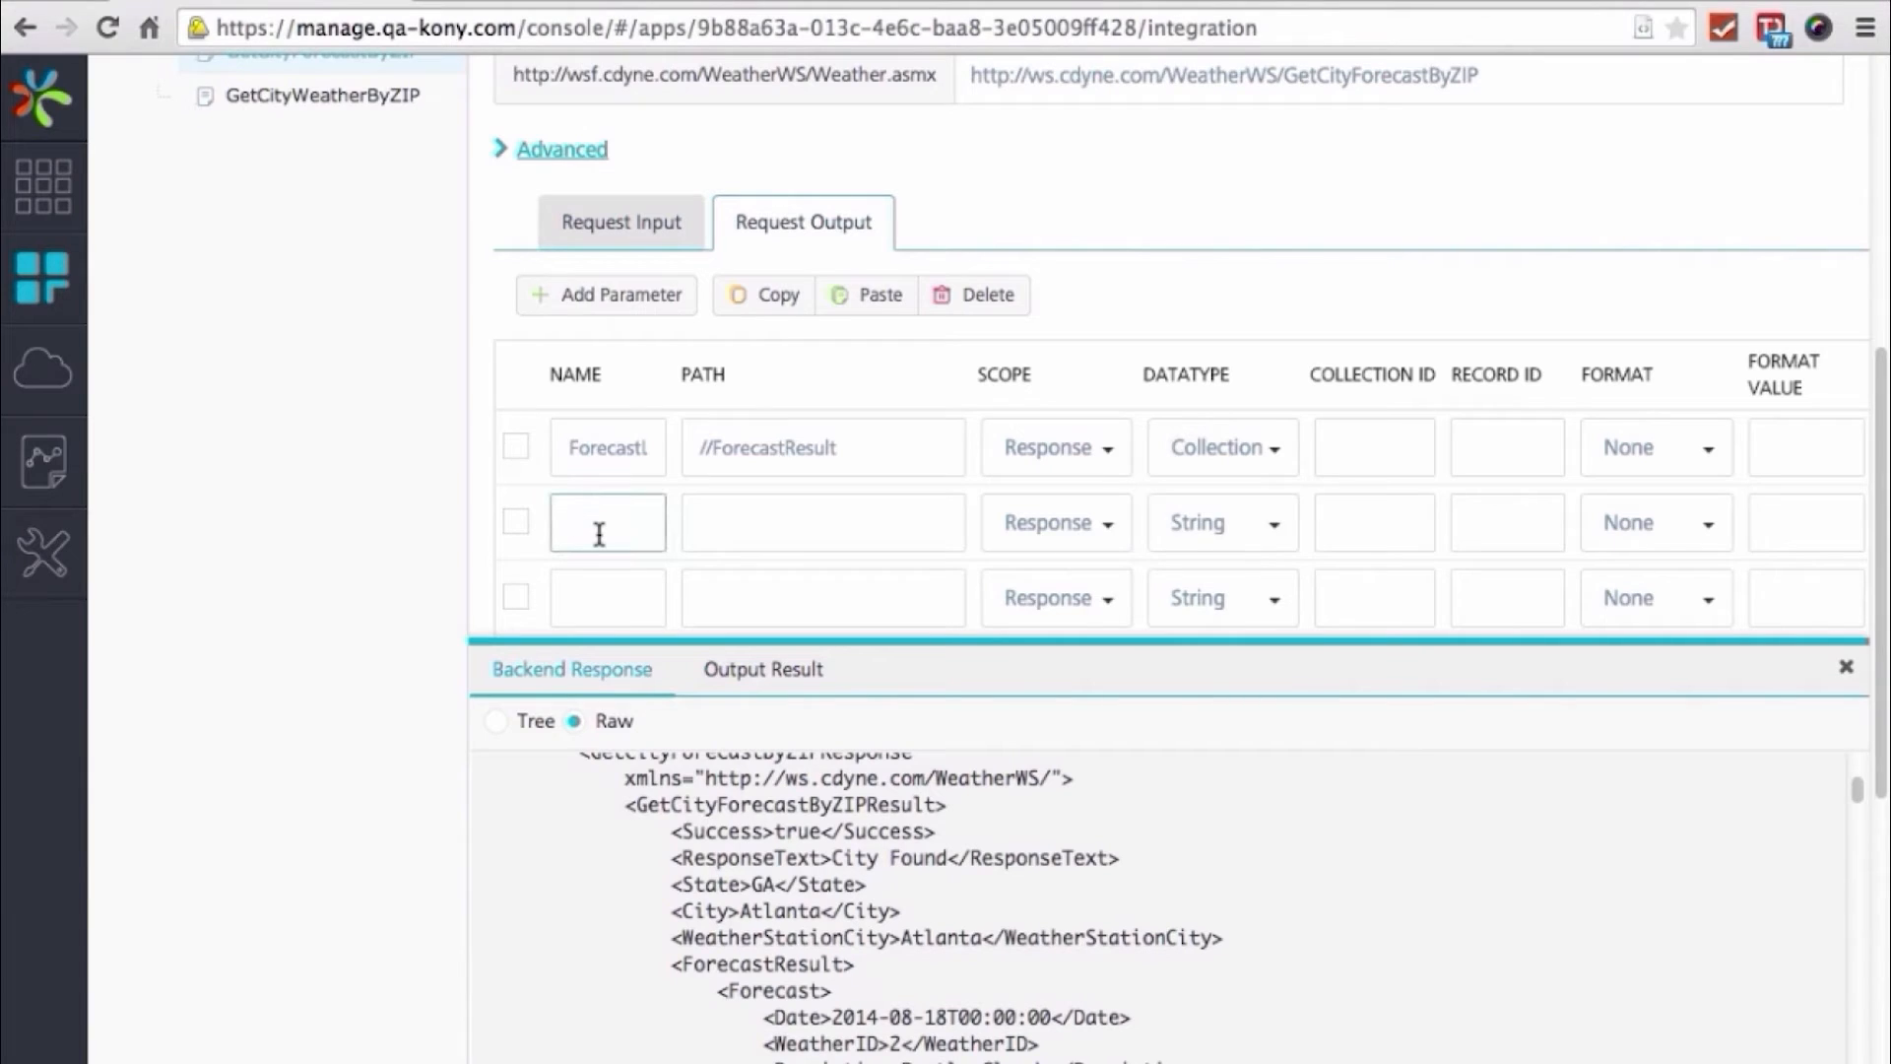
text(date)
scroll(887, 906, down, 1)
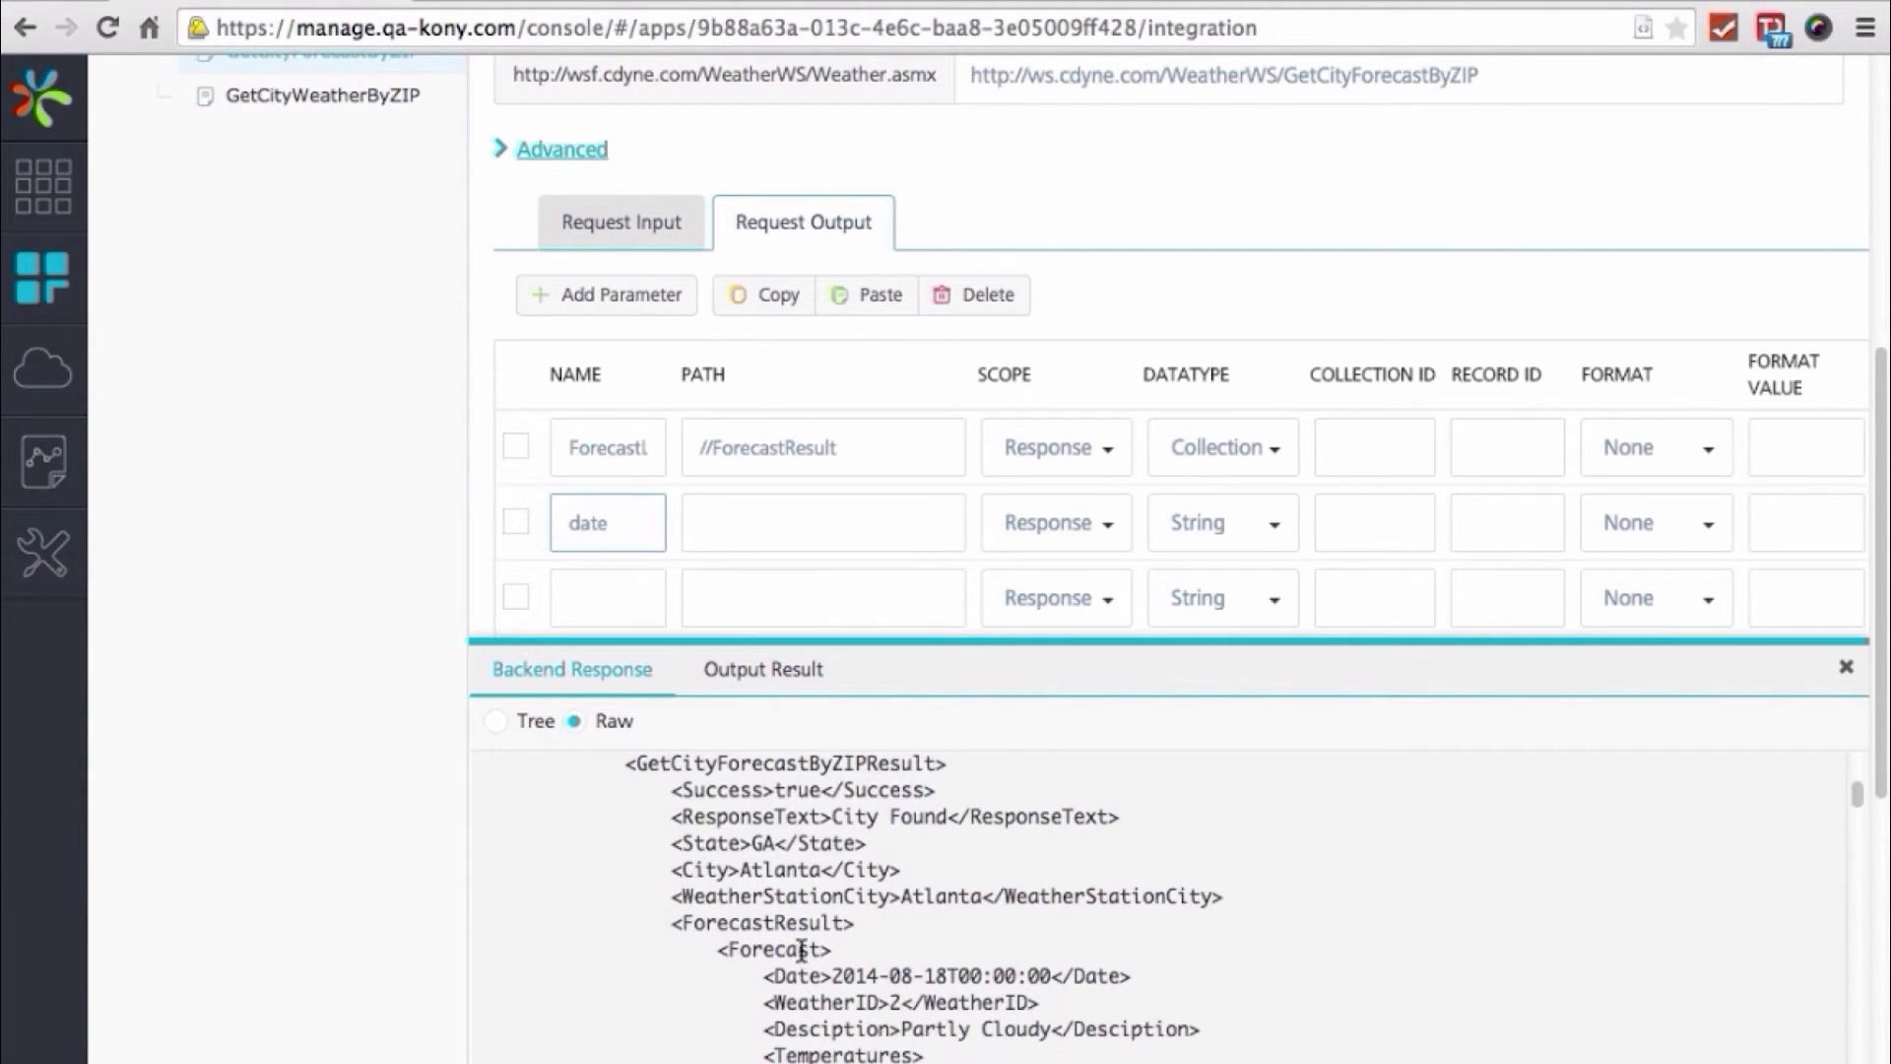
double_click(781, 947)
key(super+c)
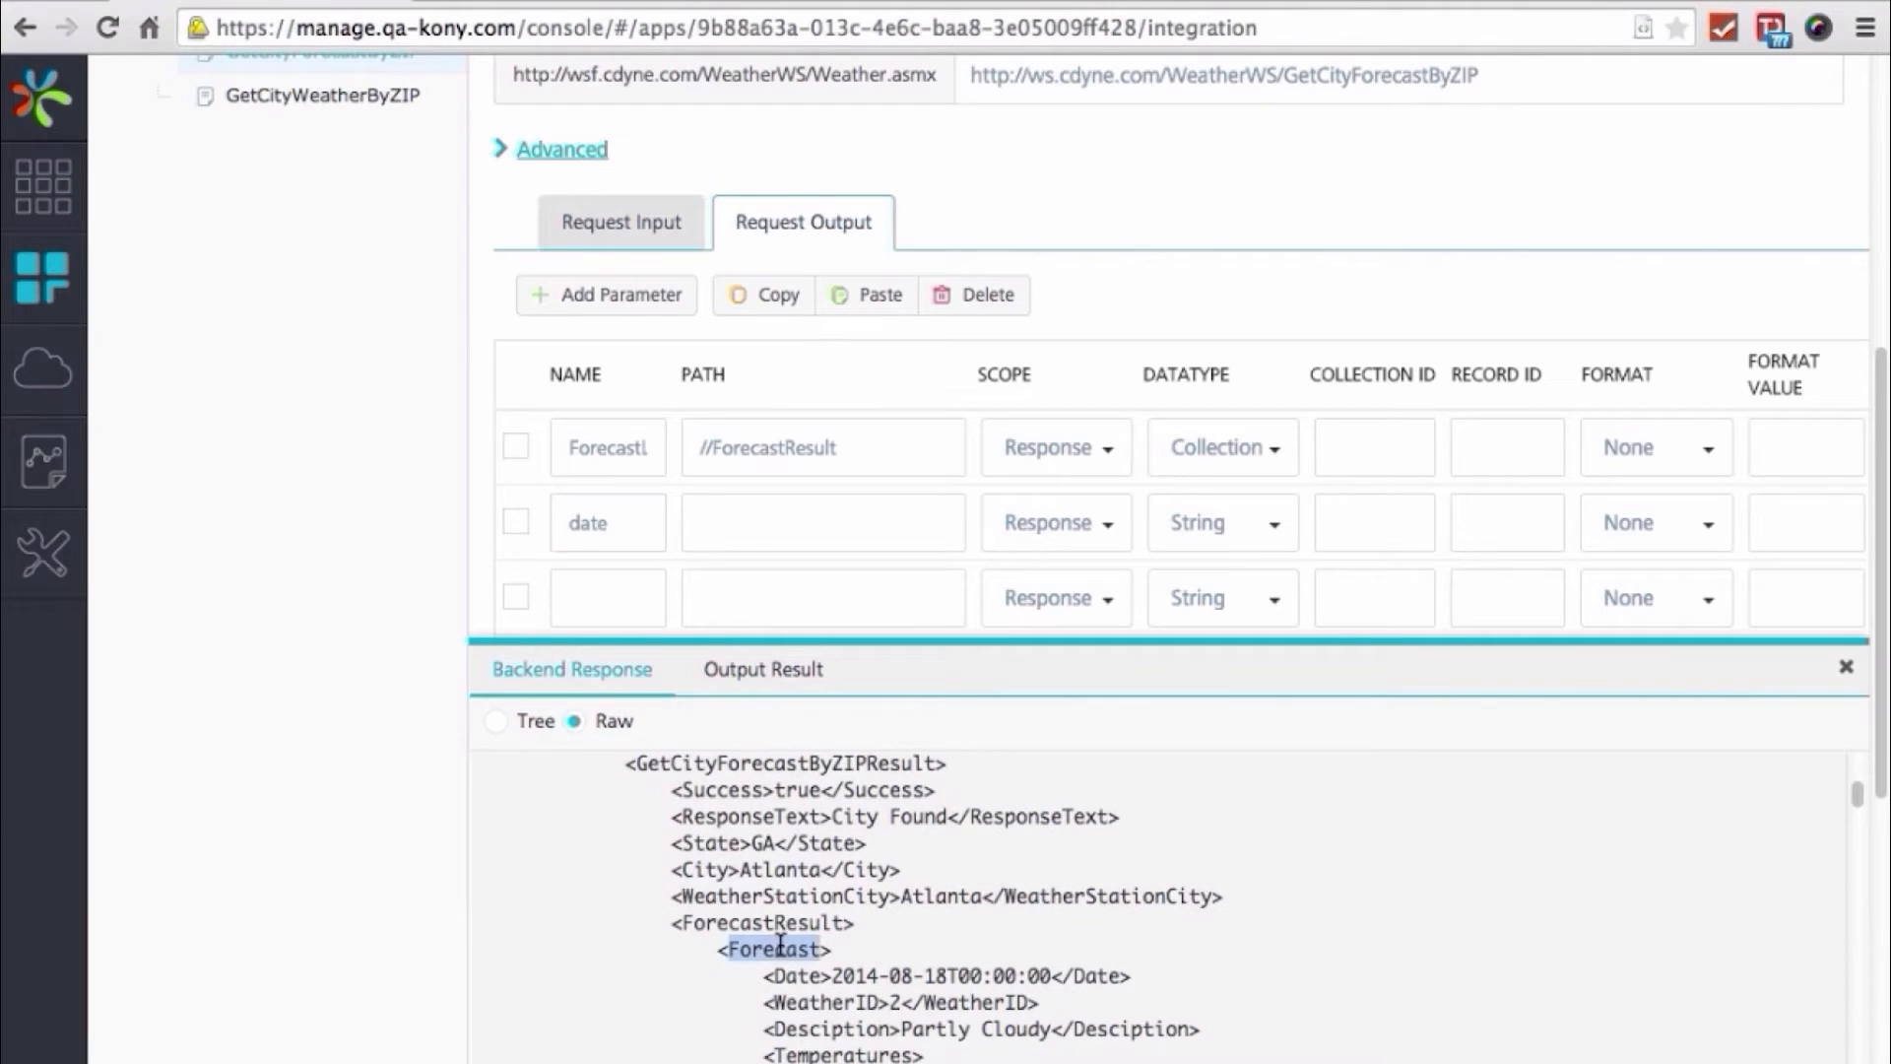
click(741, 528)
key(super+v)
text(/Date)
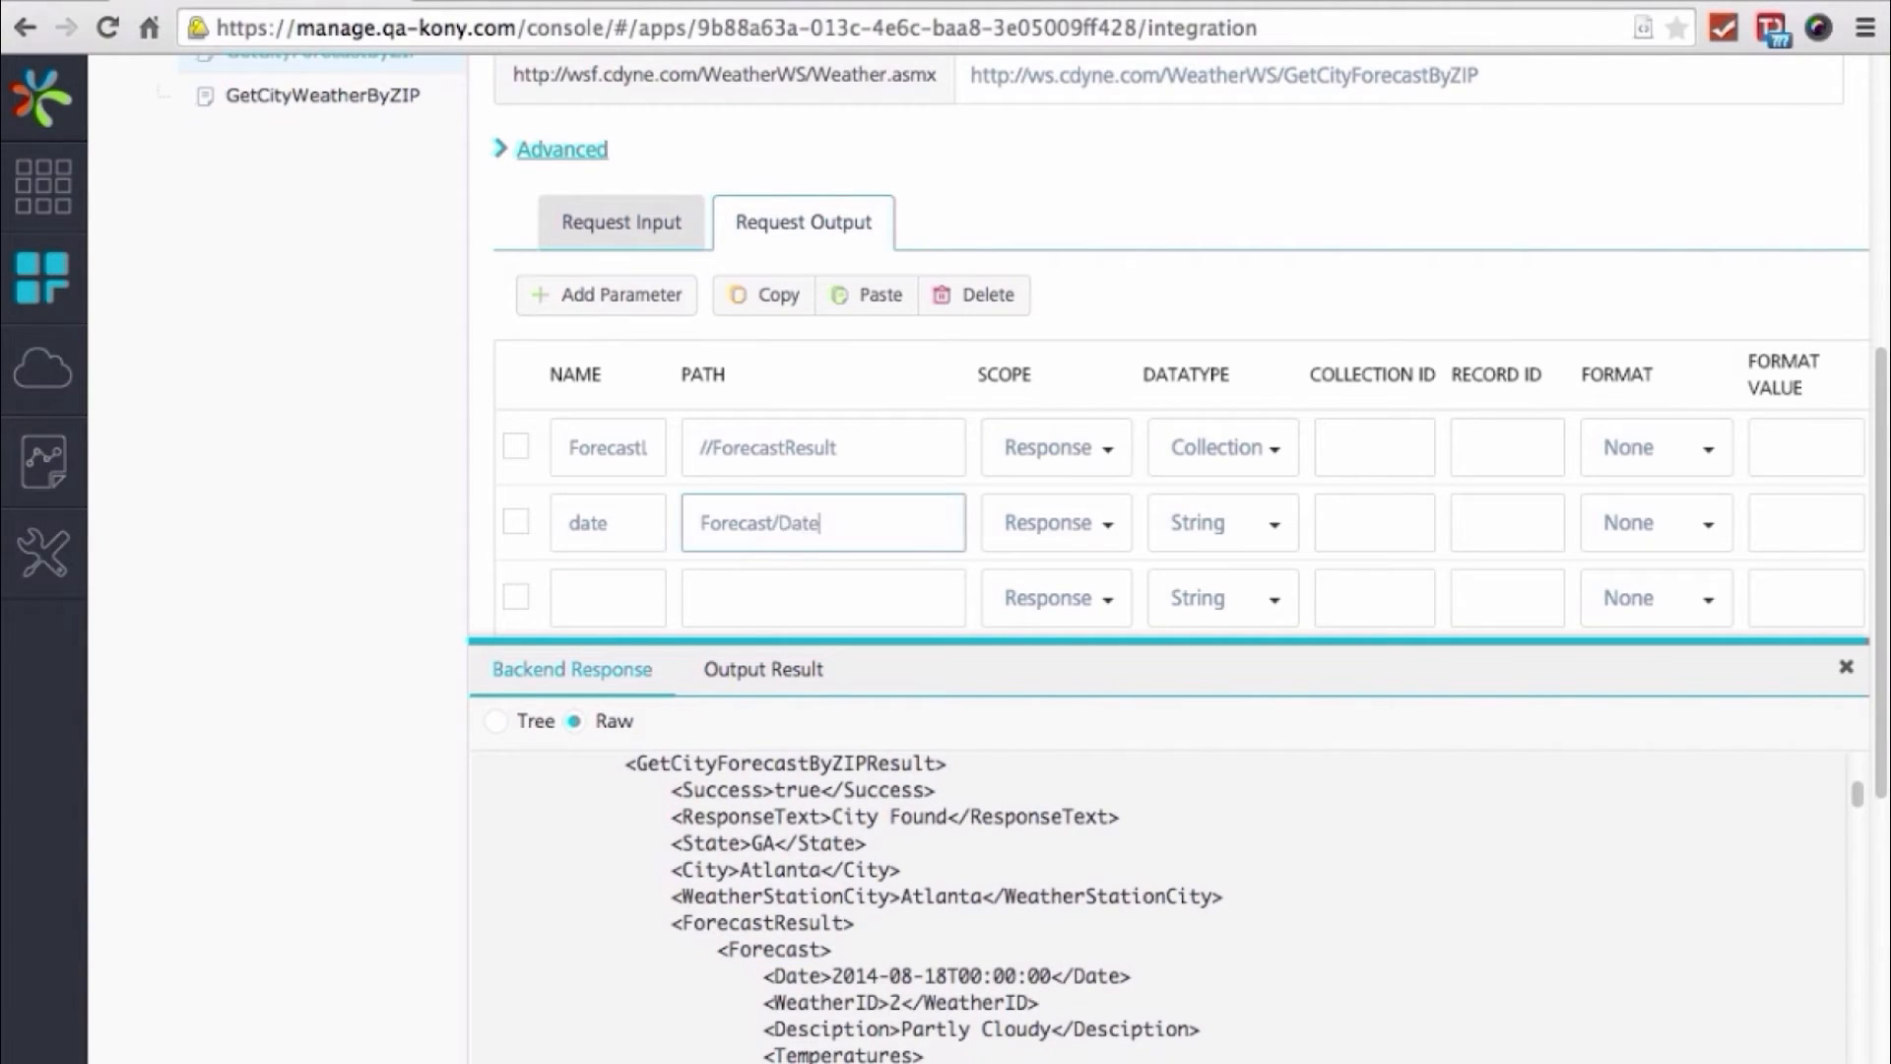
click(616, 446)
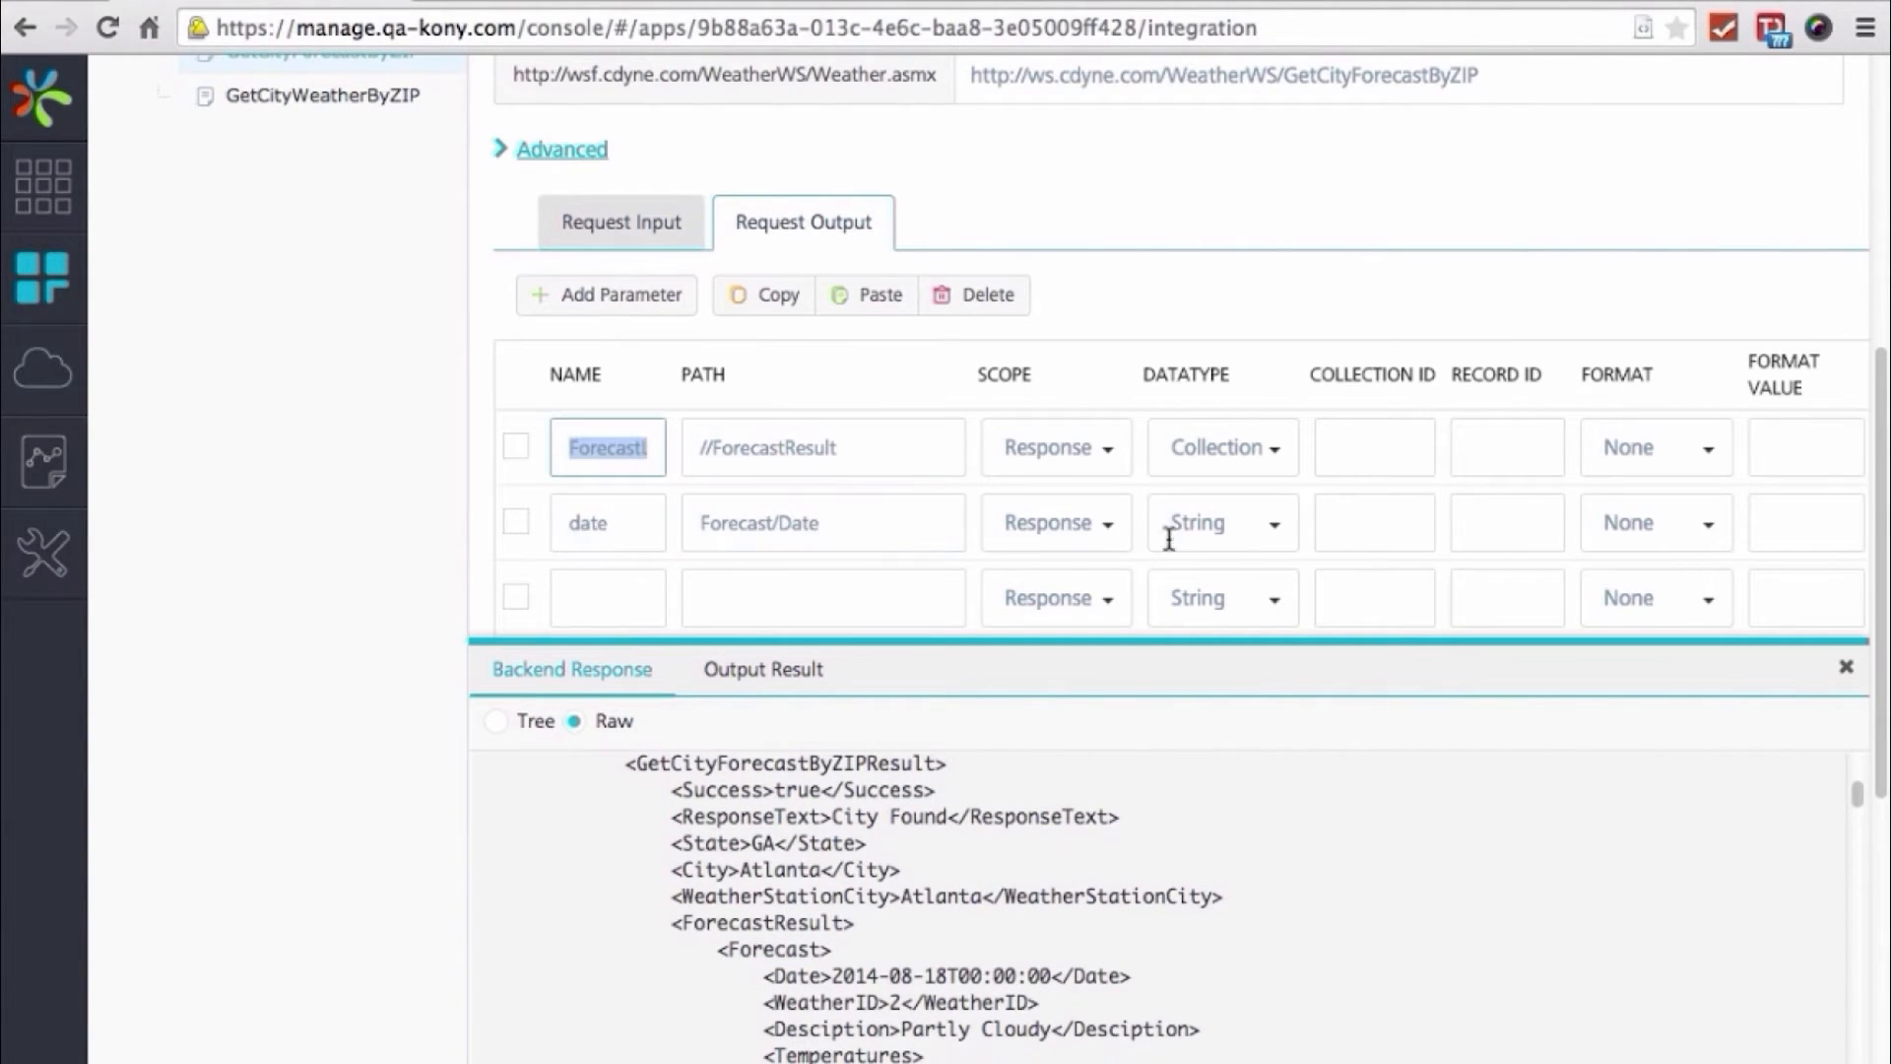
click(1372, 527)
text(ForecastList)
Name the third output parameter desc and set its path to Forecast/Desciption as spelled in the backend response
click(604, 583)
text(desc)
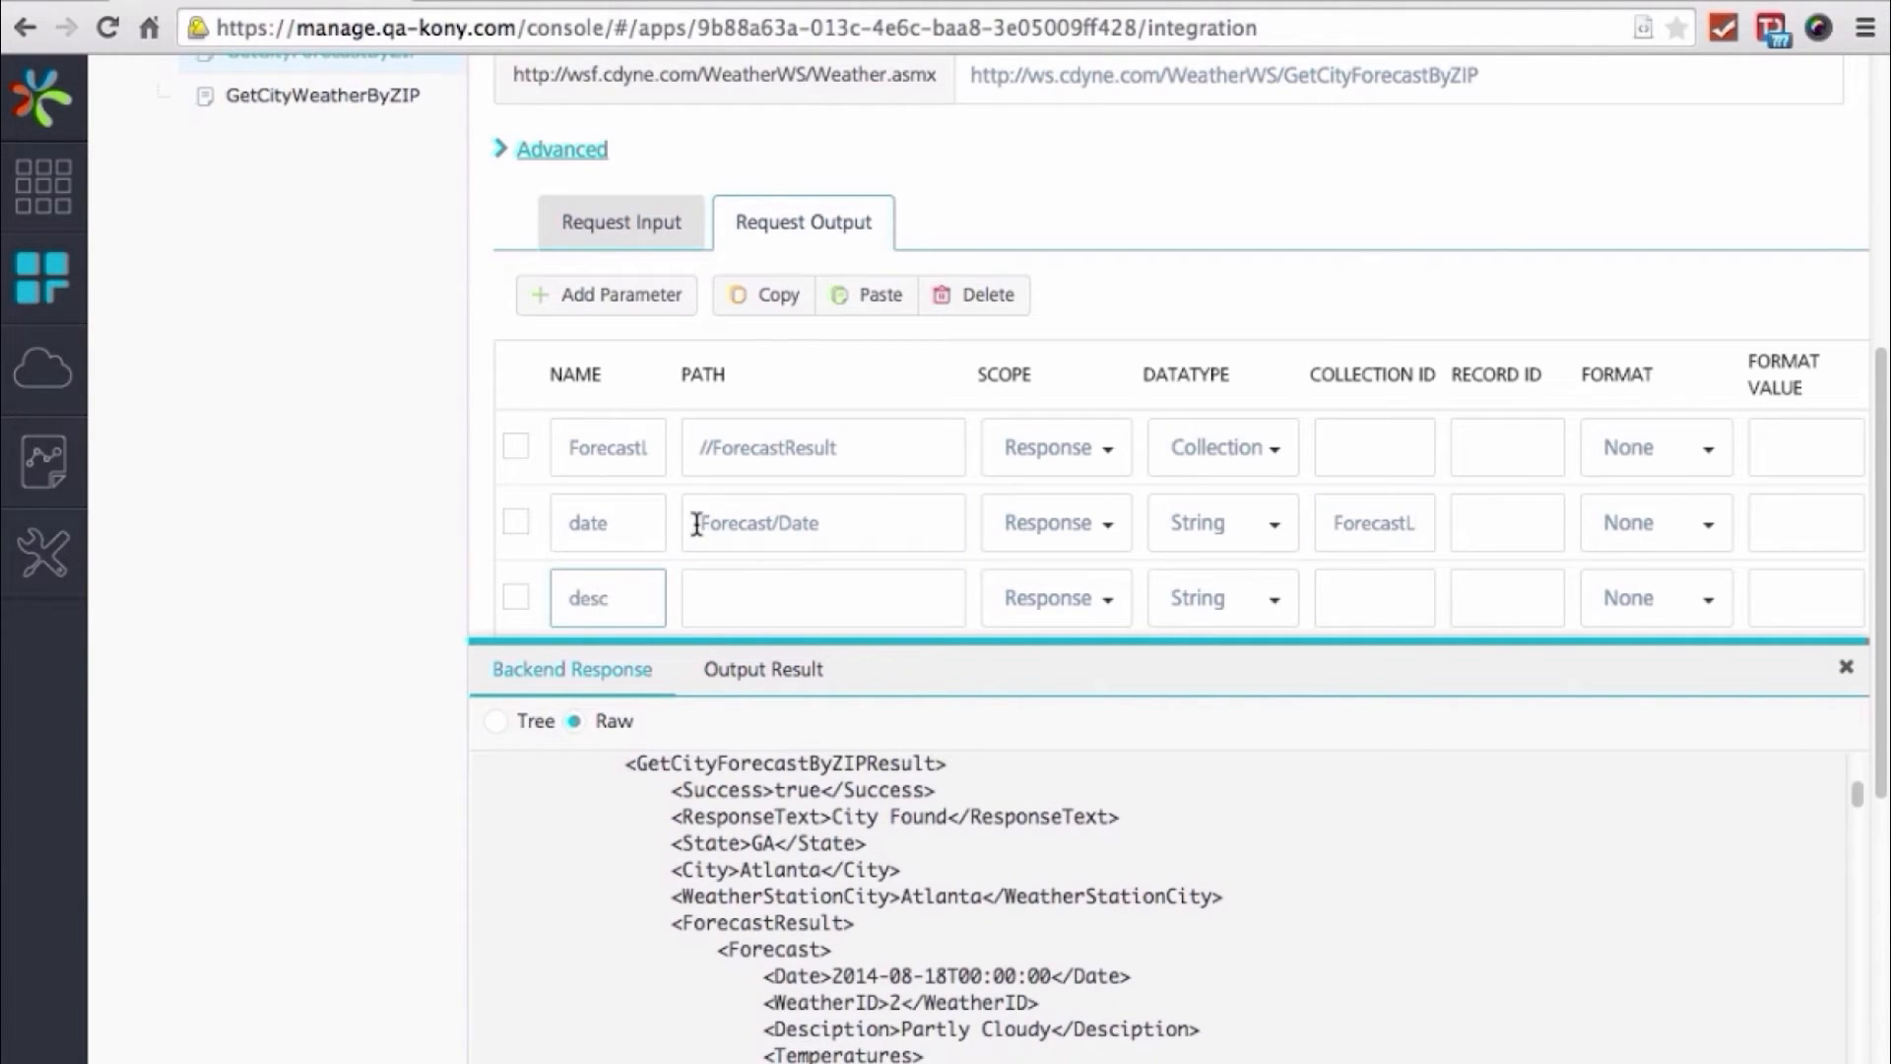
drag(699, 525, 779, 526)
key(super+c)
click(769, 595)
key(super+v)
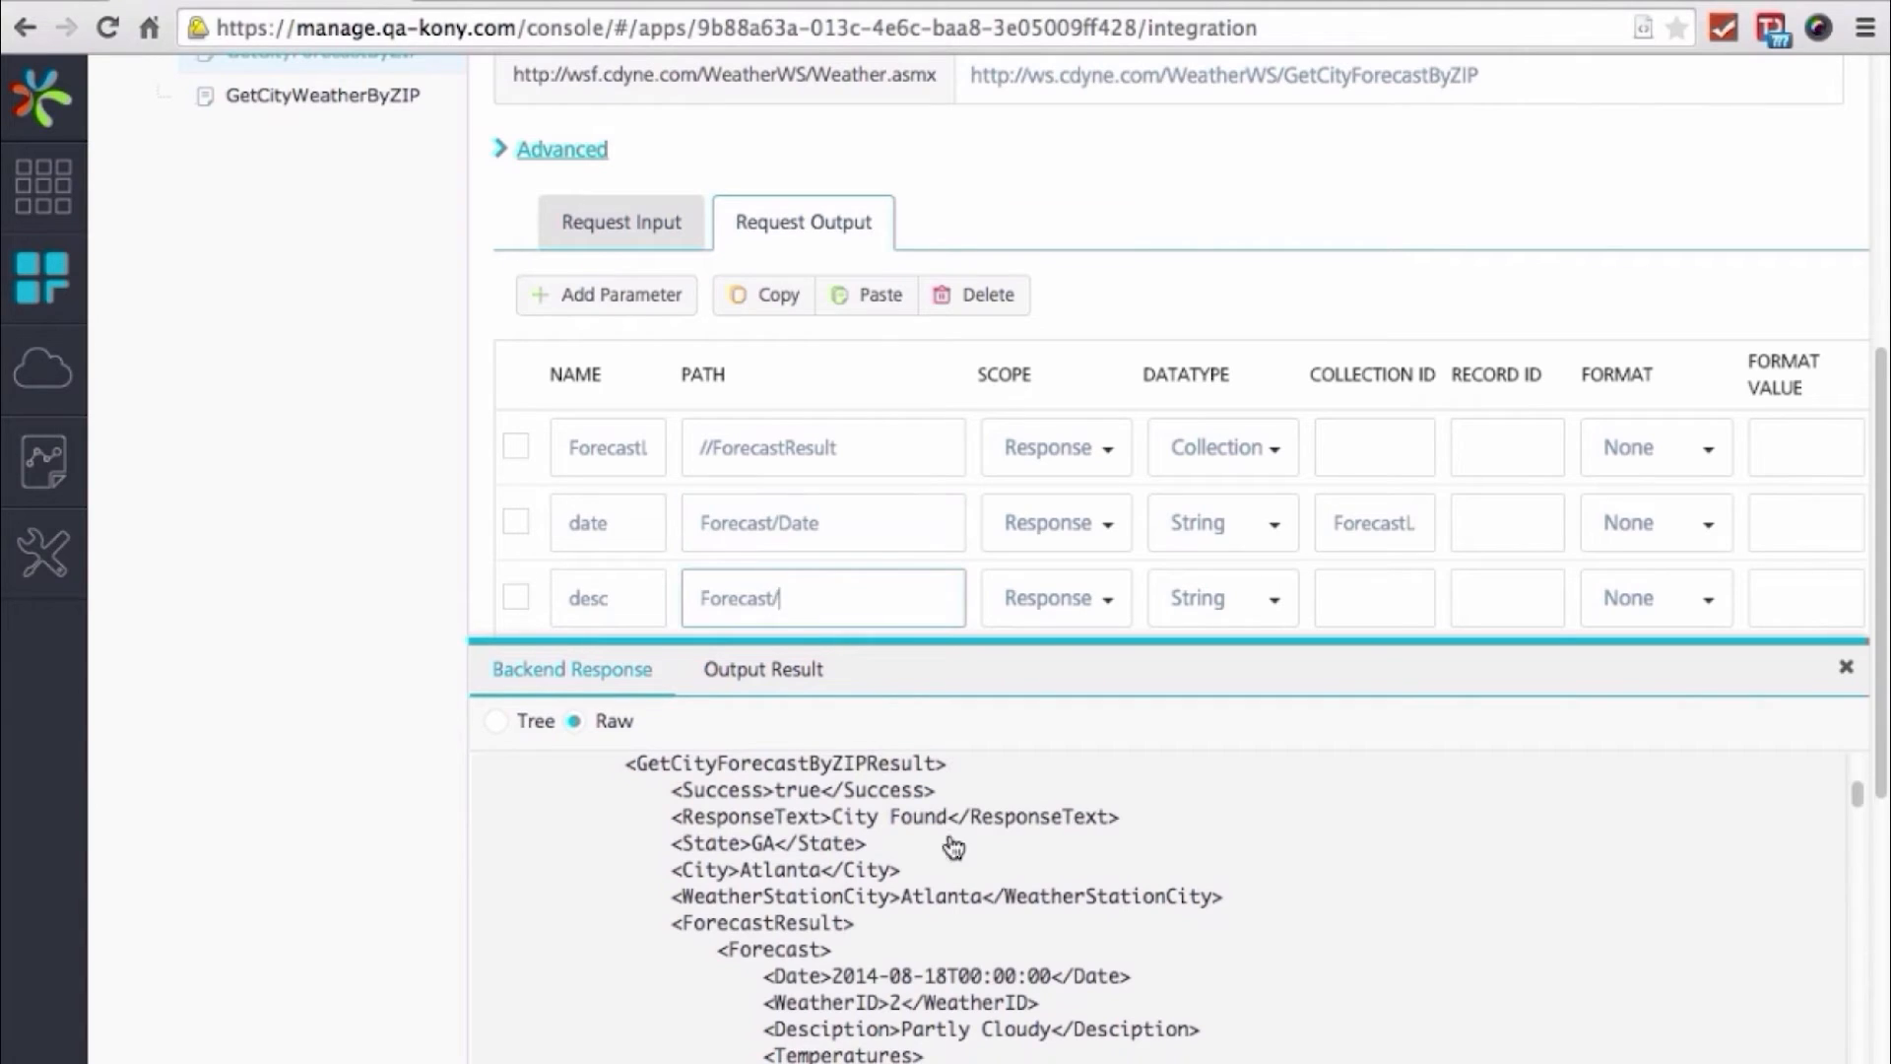
text(/)
double_click(814, 1028)
key(super+c)
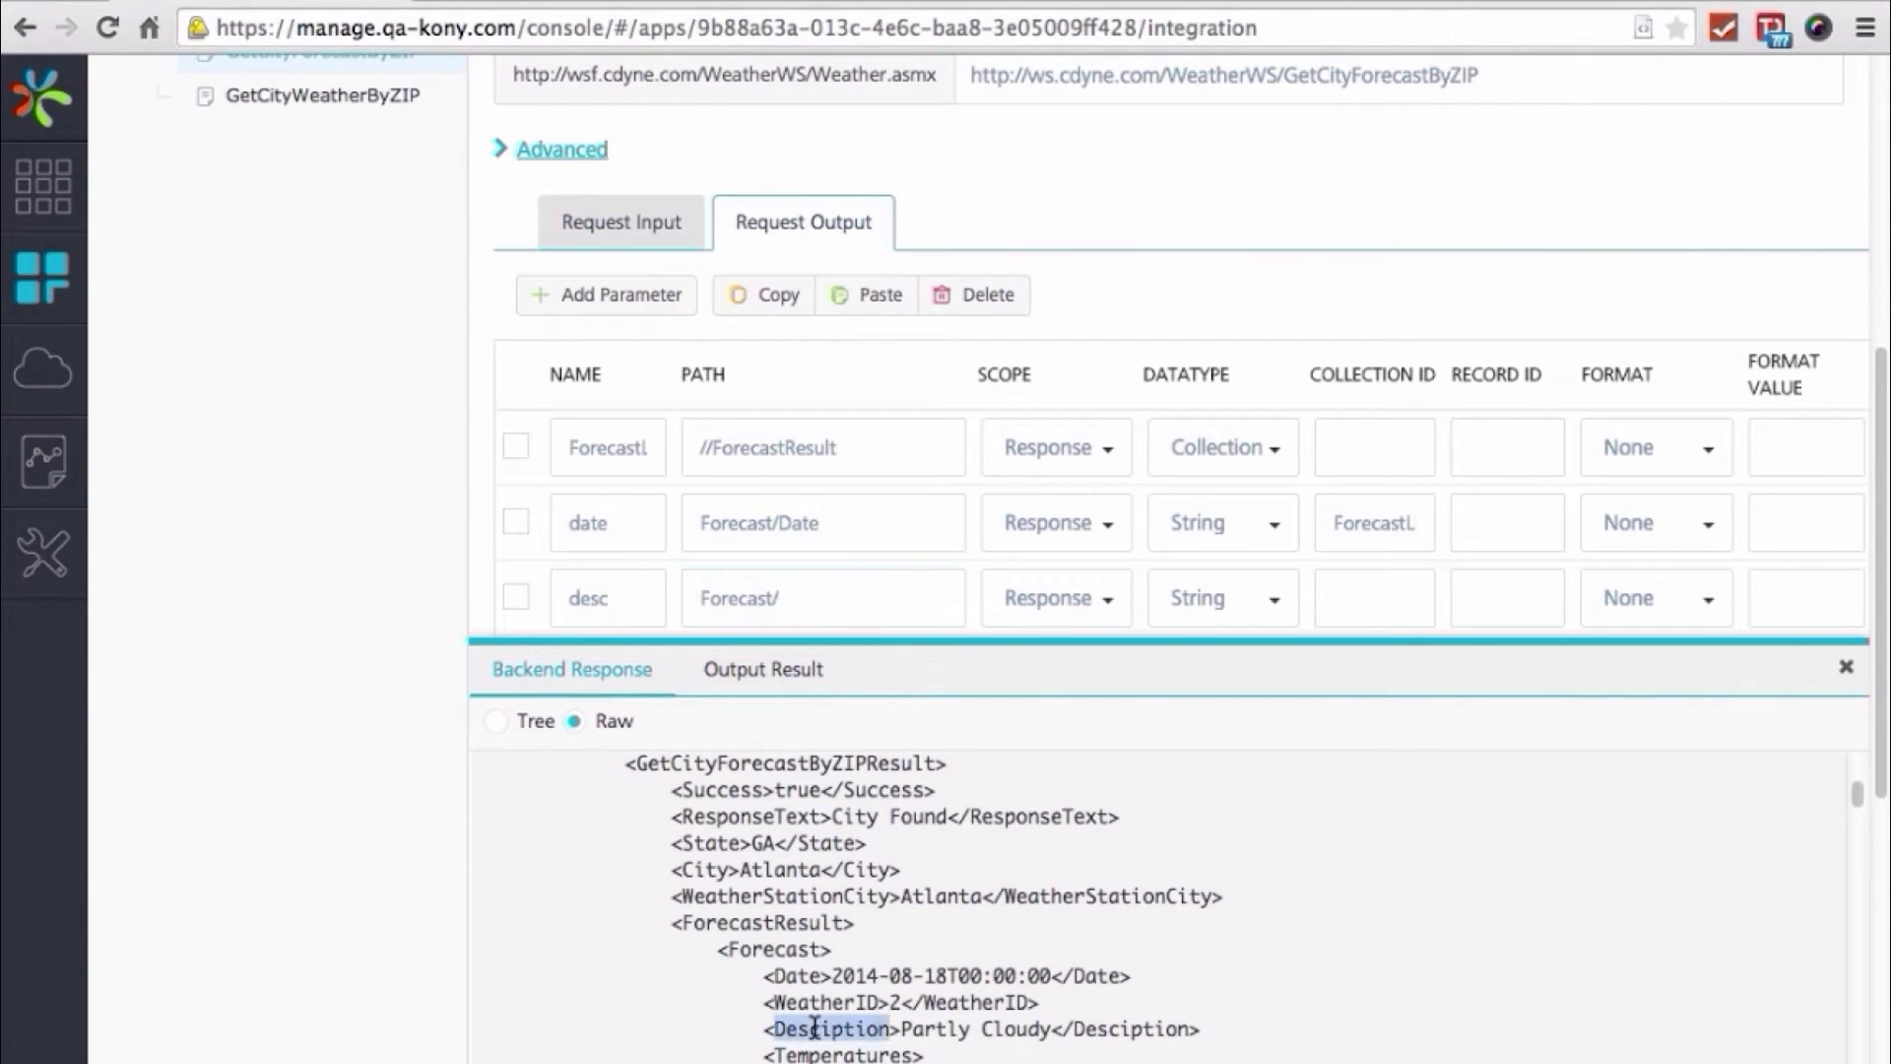
click(828, 599)
key(super+v)
Assign the desc parameter to the collection ID ForecastList
double_click(1364, 526)
key(super+c)
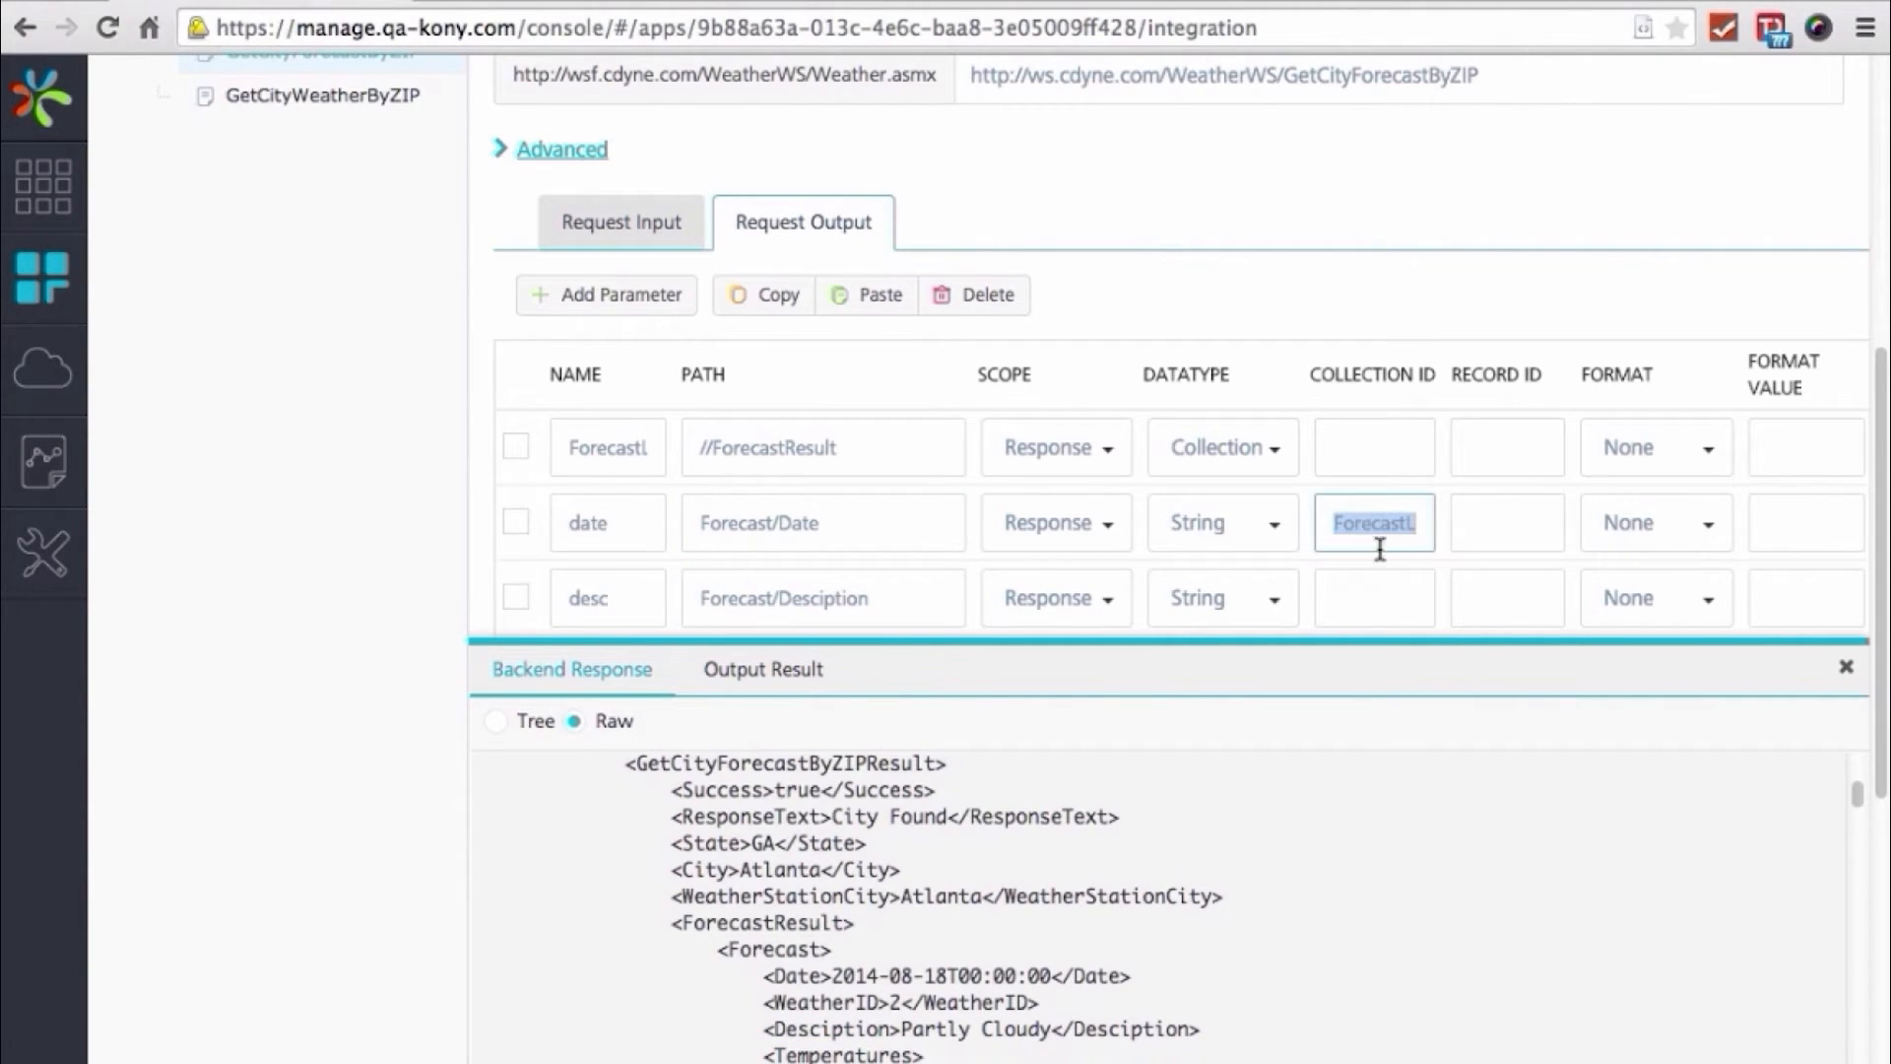
click(1389, 591)
key(super+v)
Add a fourth output parameter named low
scroll(718, 575, down, 2)
click(616, 221)
scroll(749, 532, down, 1)
click(605, 541)
text(low)
Set the low parameter's path to Forecast/Temperatures/MorningLow using the element names from the backend response
drag(701, 474, 779, 474)
key(super+c)
click(730, 553)
key(super+v)
scroll(1003, 833, down, 3)
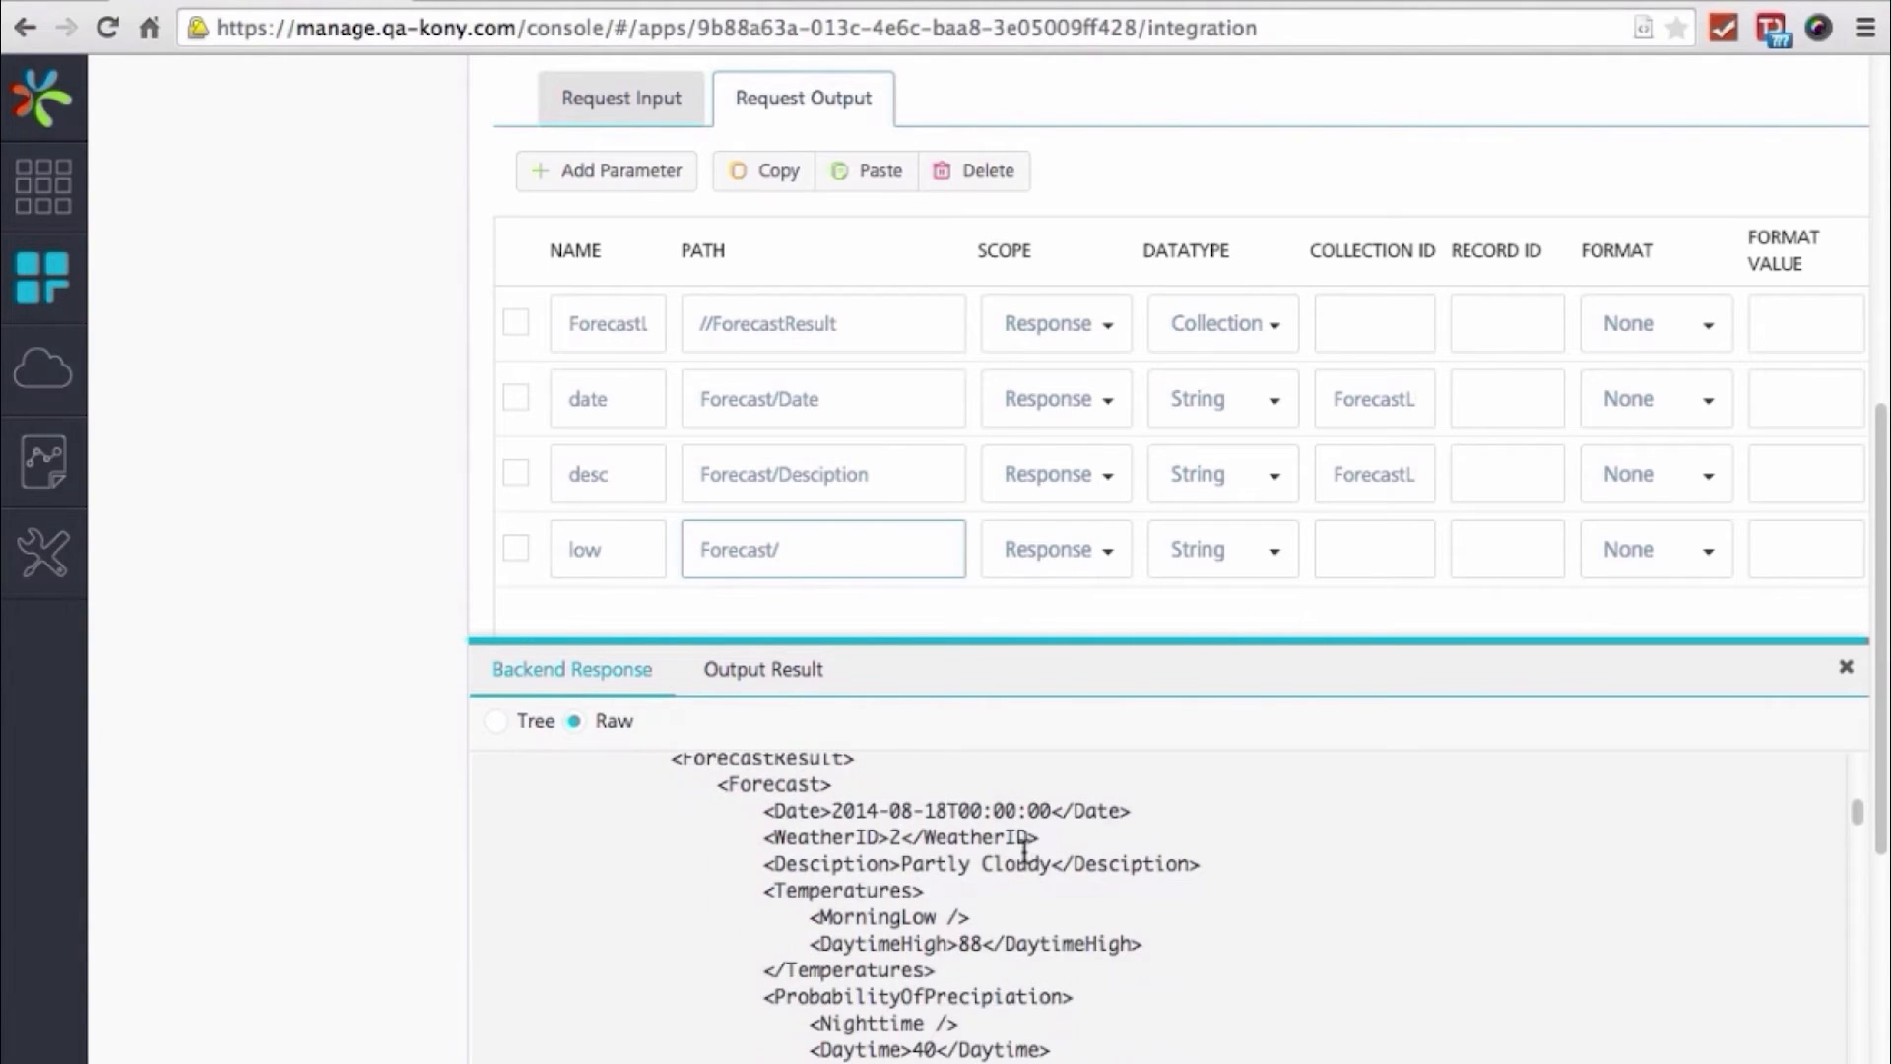
double_click(836, 891)
key(super+c)
click(788, 549)
key(super+v)
text(/)
double_click(869, 917)
key(super+c)
click(915, 543)
key(super+v)
Assign the low parameter to the collection ID ForecastList
double_click(1377, 471)
key(super+c)
click(1392, 540)
key(super+v)
Add an output parameter named high with the path Forecast/Temperatures/DaytimeHigh
click(612, 183)
click(602, 575)
text(high)
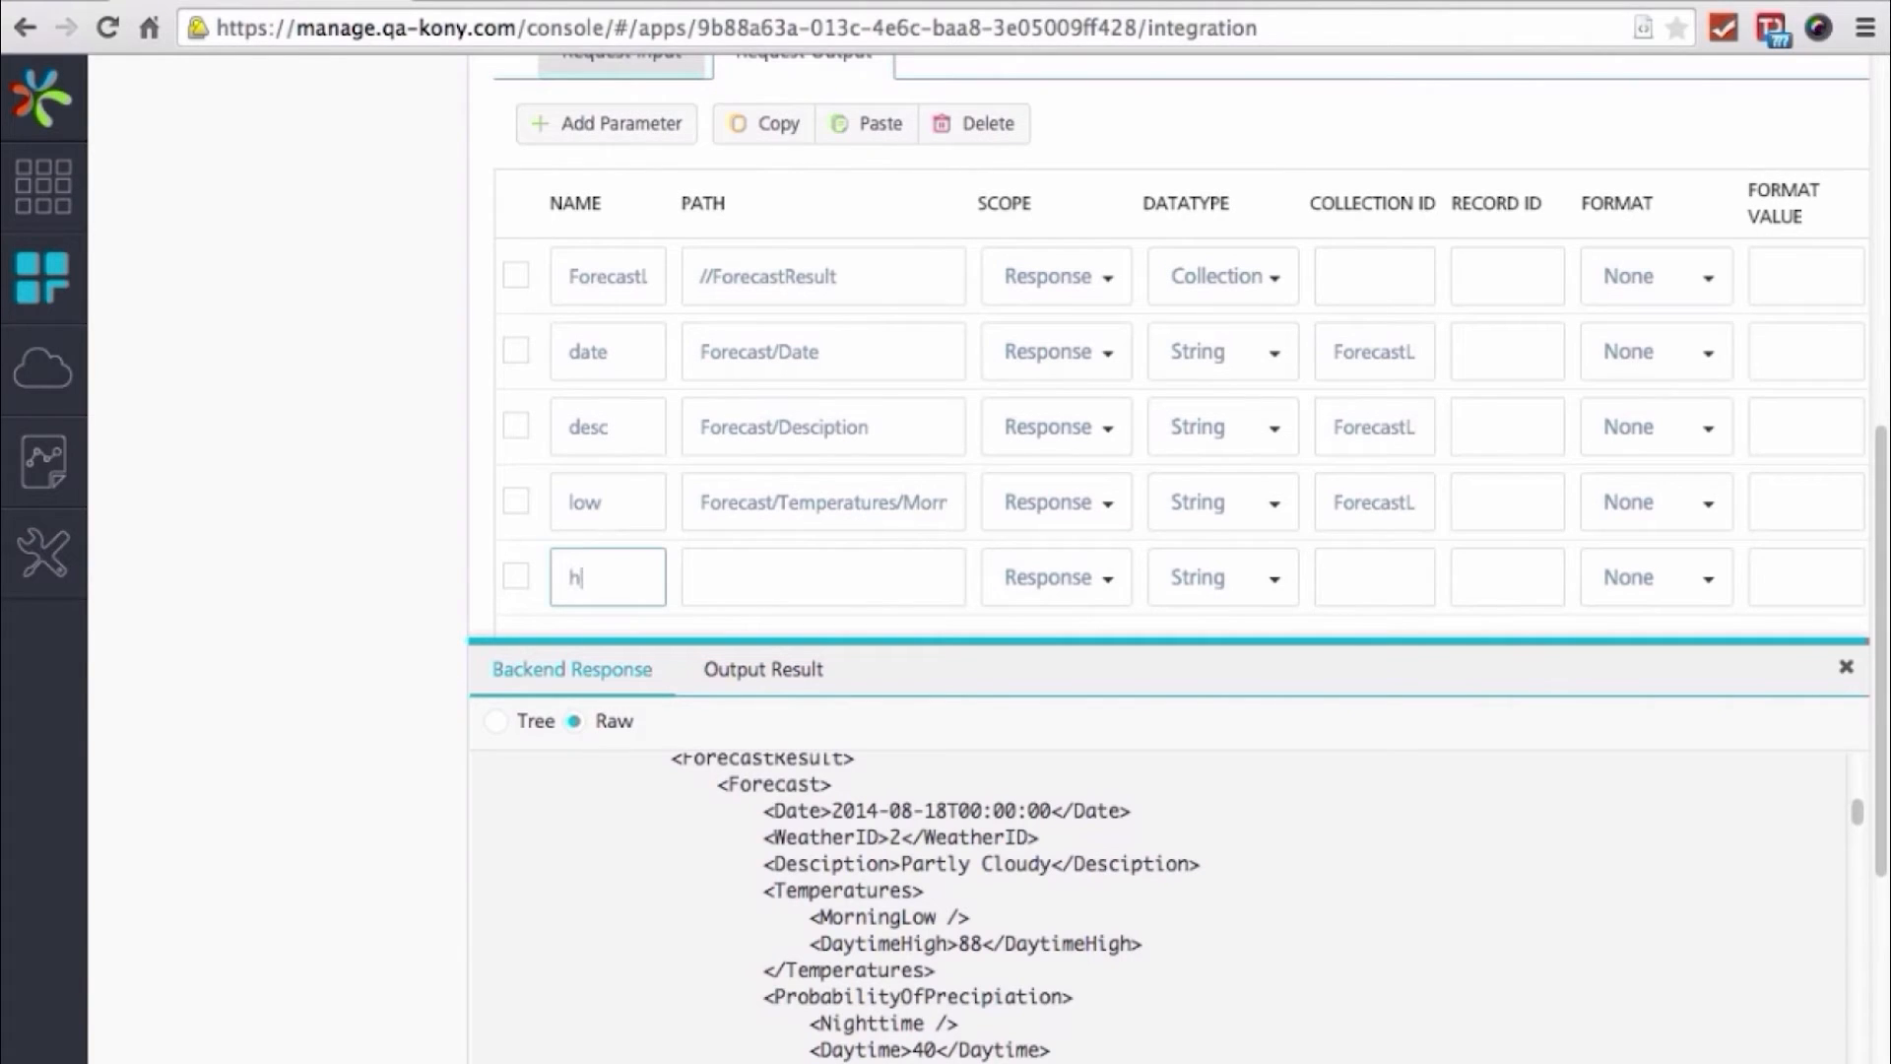
drag(690, 508, 903, 494)
key(super+c)
click(805, 589)
key(super+v)
scroll(945, 985, down, 1)
double_click(863, 938)
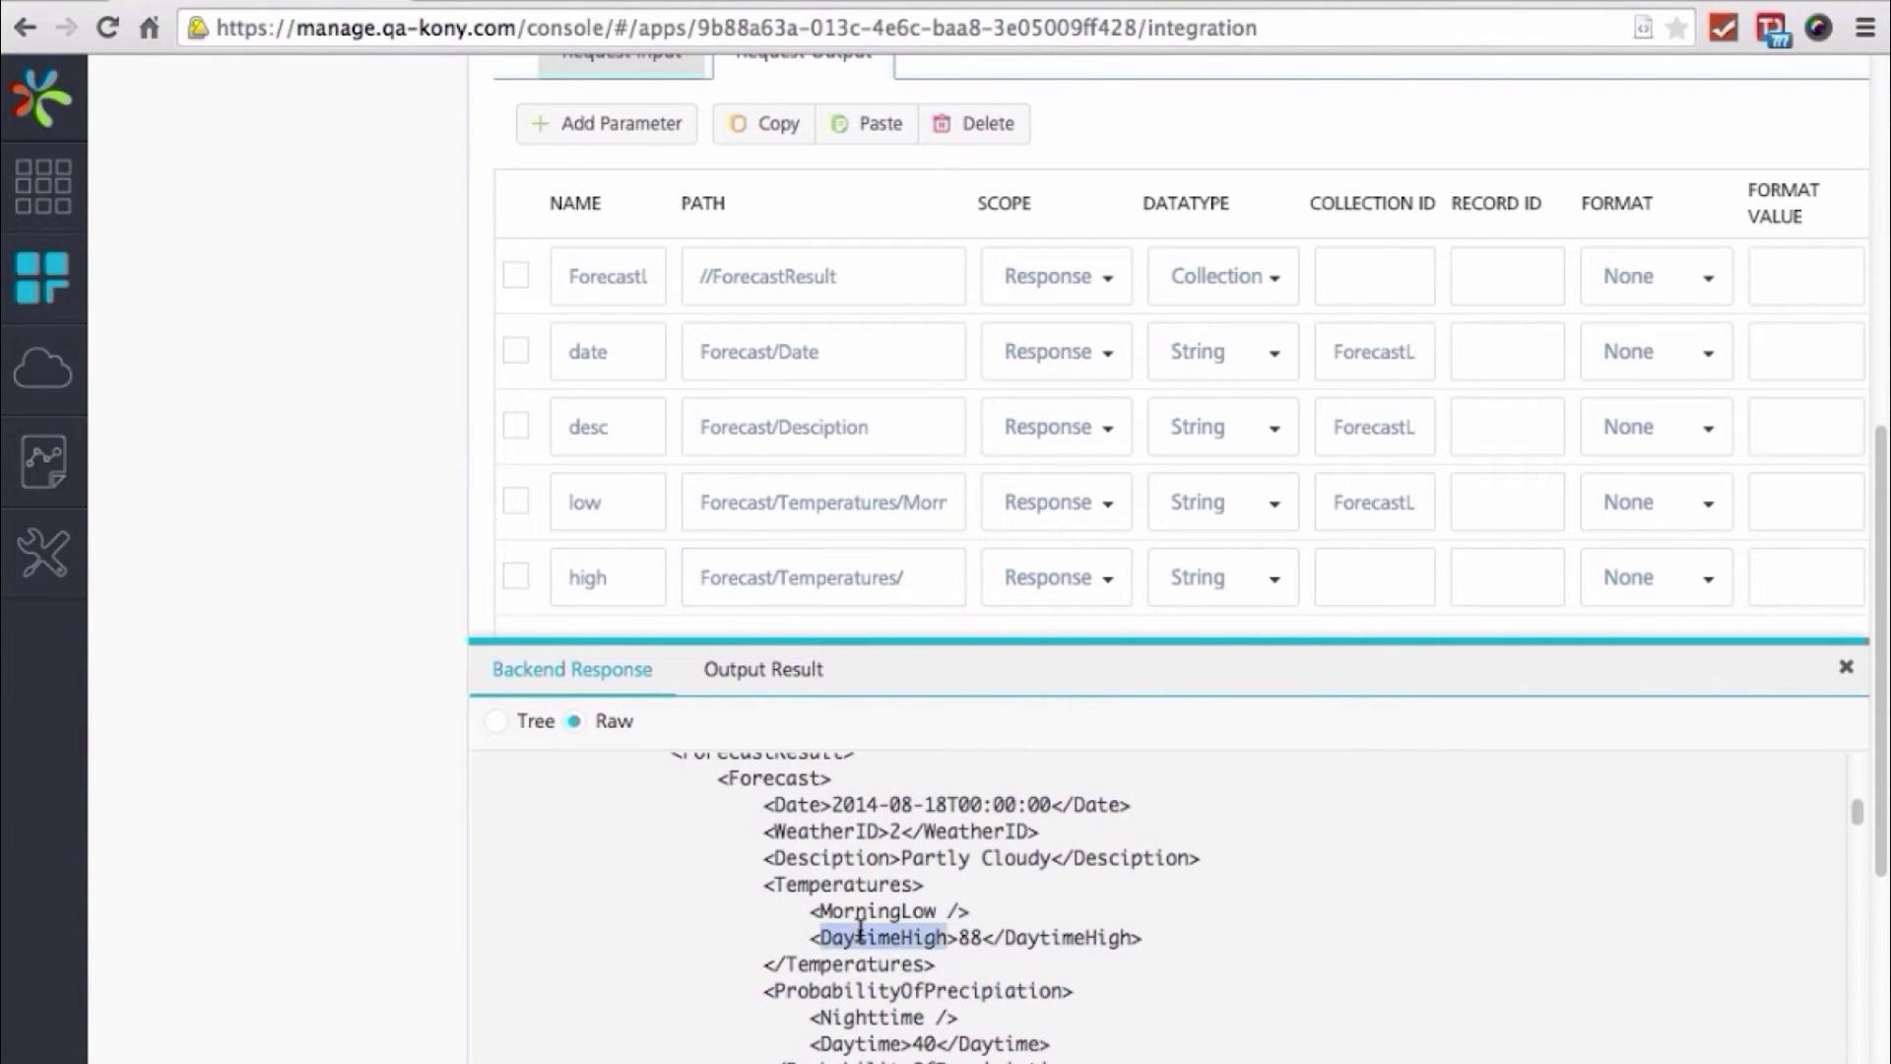
click(931, 573)
key(super+v)
Assign the high parameter to the collection ID ForecastList
double_click(1393, 500)
key(super+c)
click(1384, 588)
key(super+v)
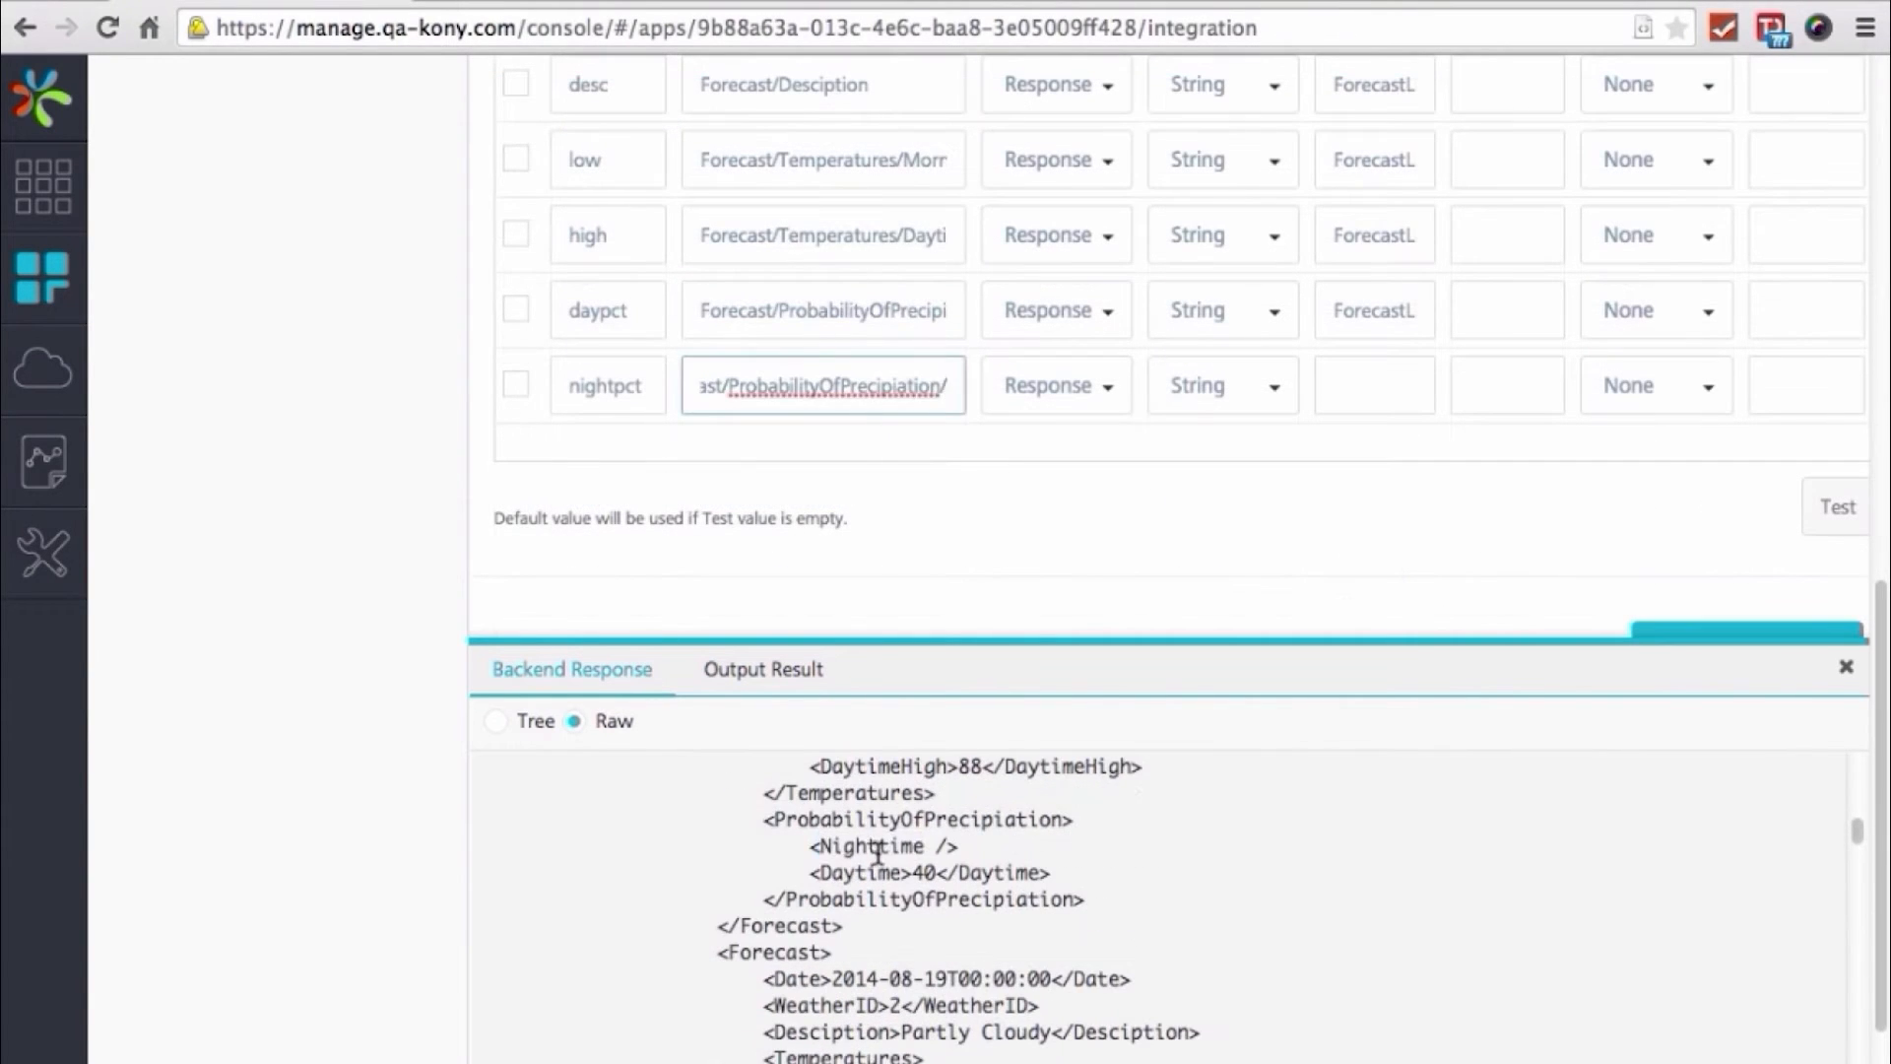
Complete the nightpct parameter's path as Forecast/ProbabilityOfPrecipiation/Nighttime and set its collection ID to ForecastList
double_click(878, 853)
click(909, 380)
key(super+Right)
key(super+v)
double_click(1377, 310)
key(super+c)
click(1389, 388)
key(super+v)
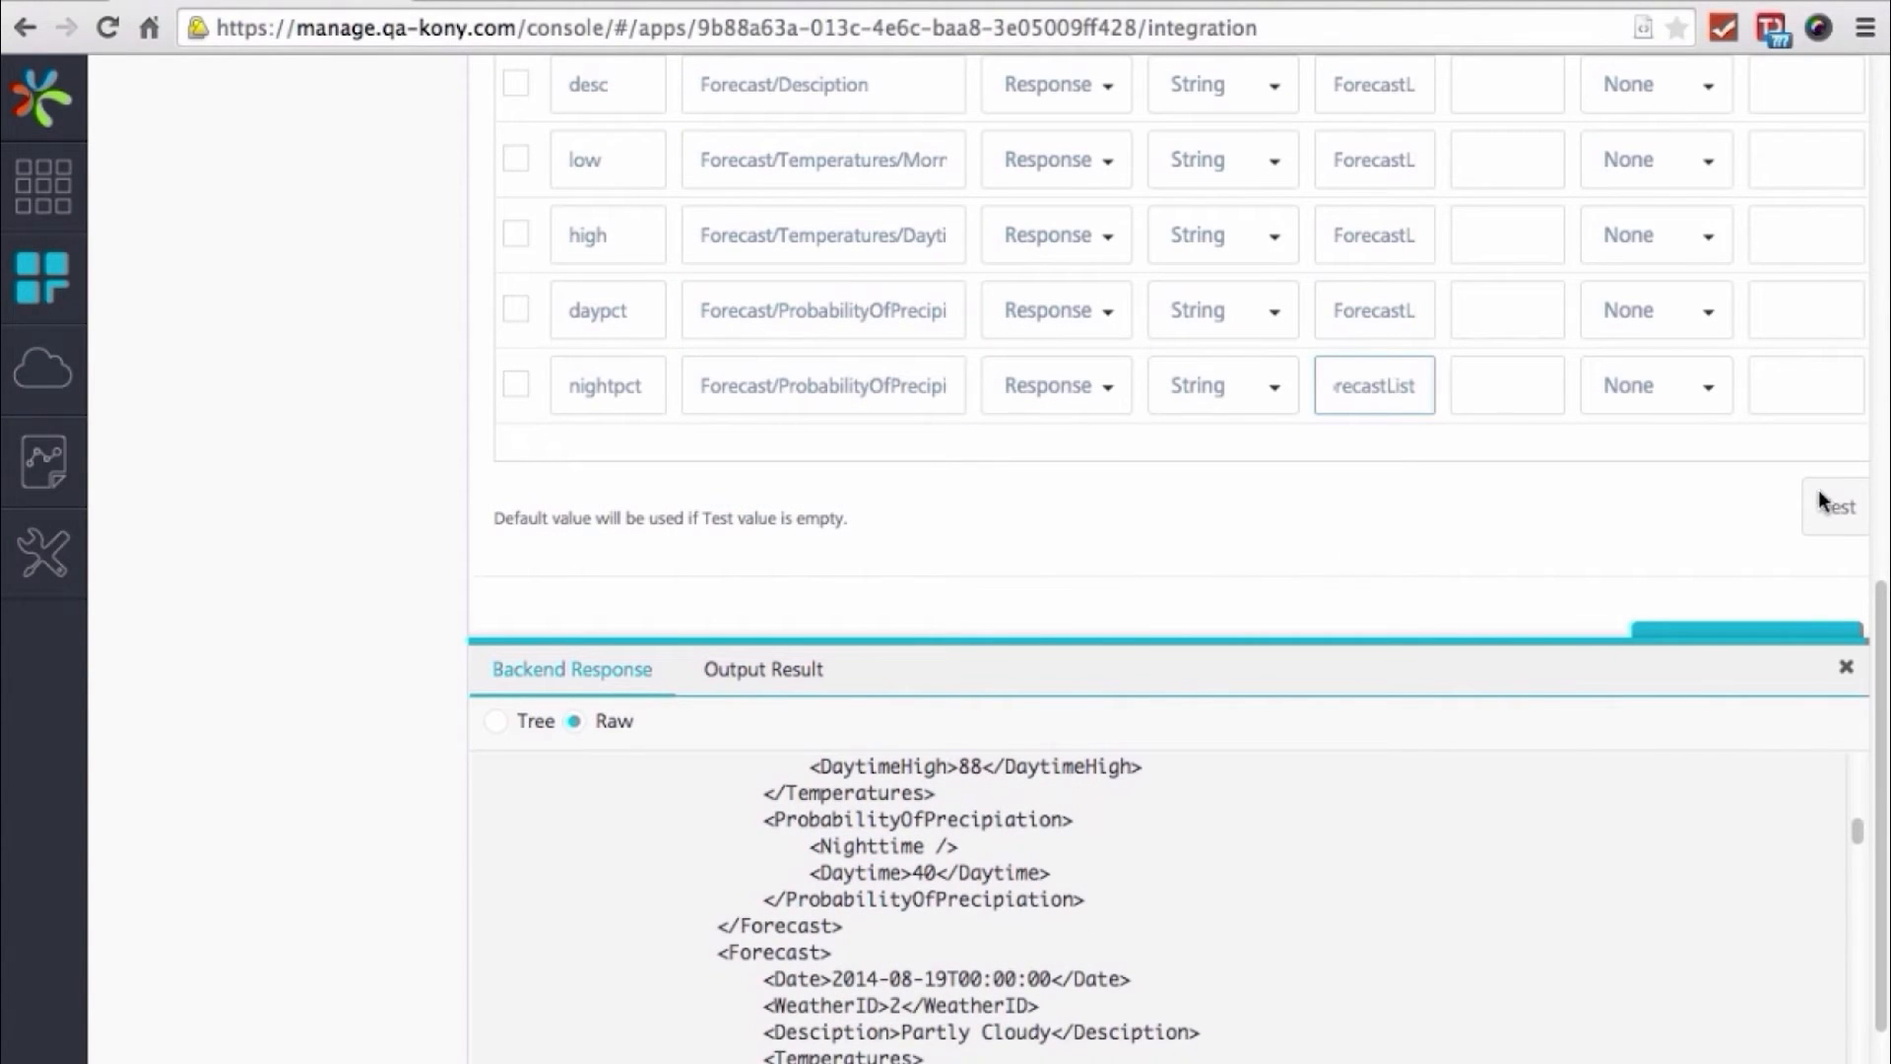
Test the GetCityForecastByZIP operation and review the forecast records in the output result
click(1826, 505)
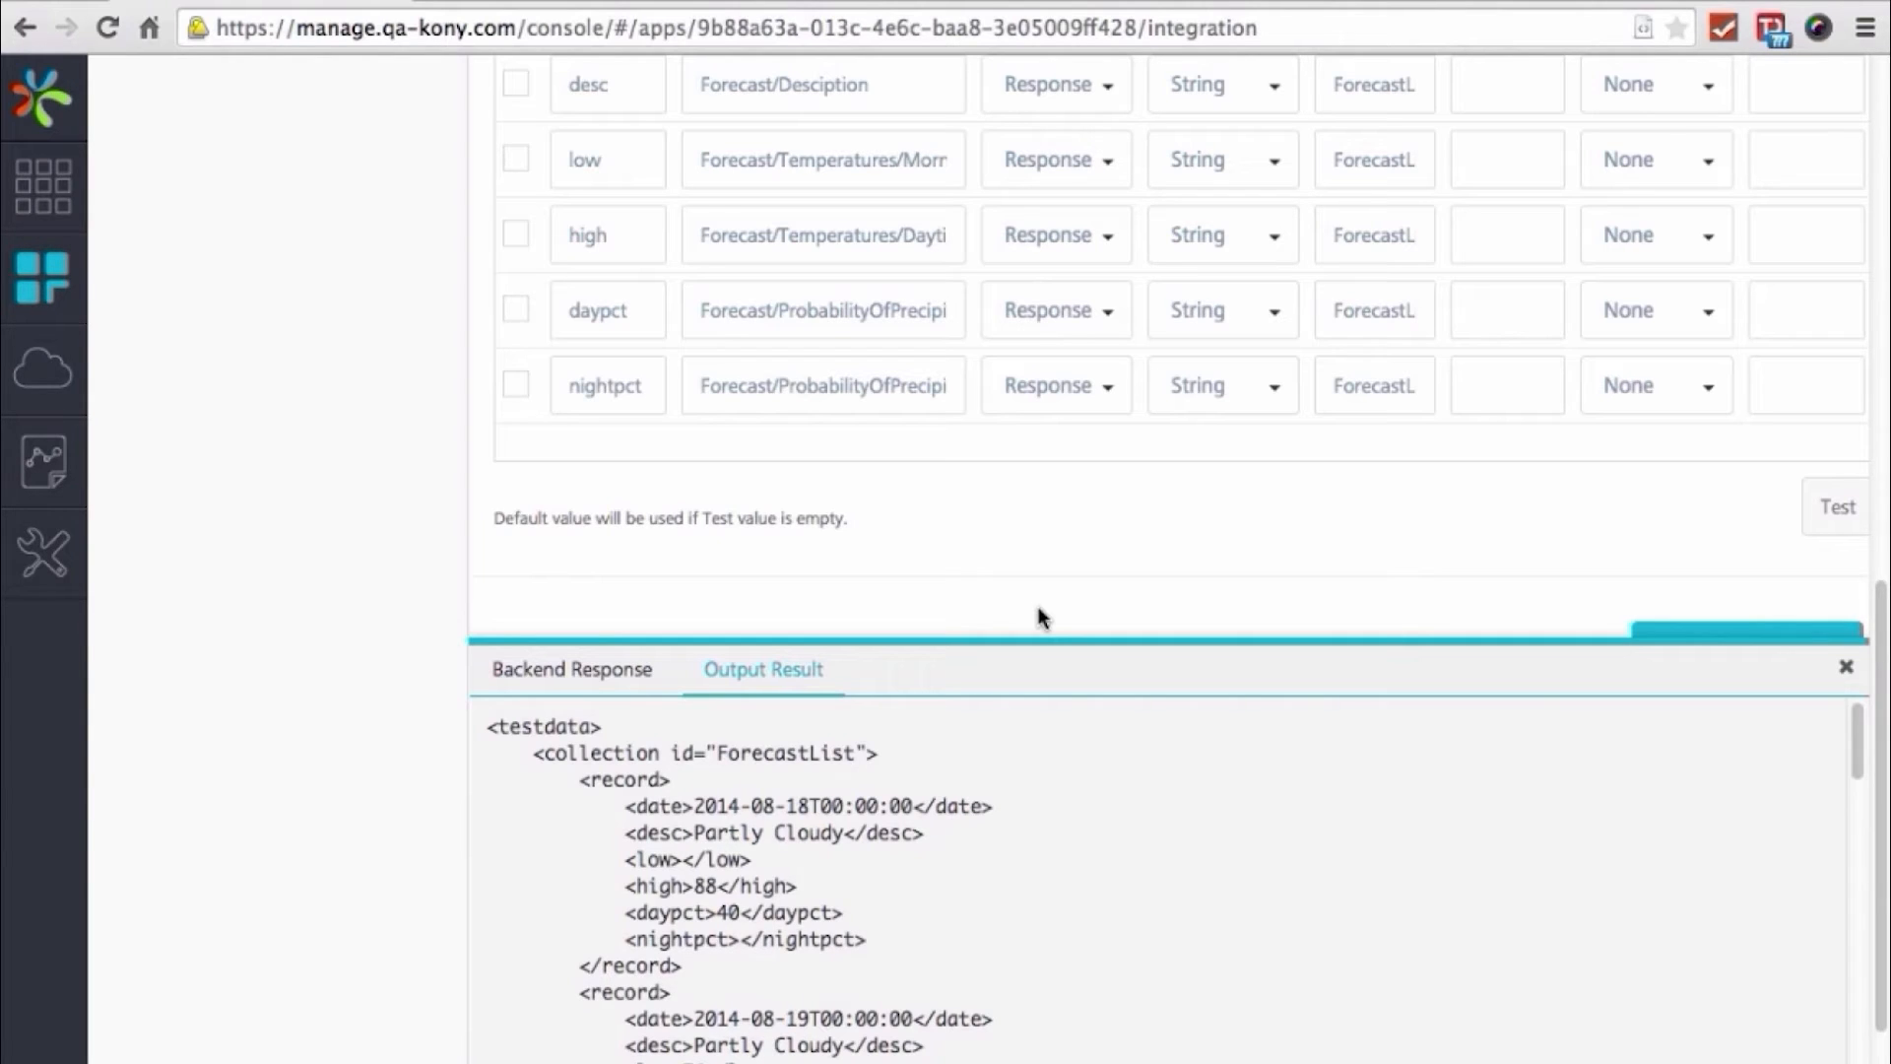
scroll(1062, 760, down, 3)
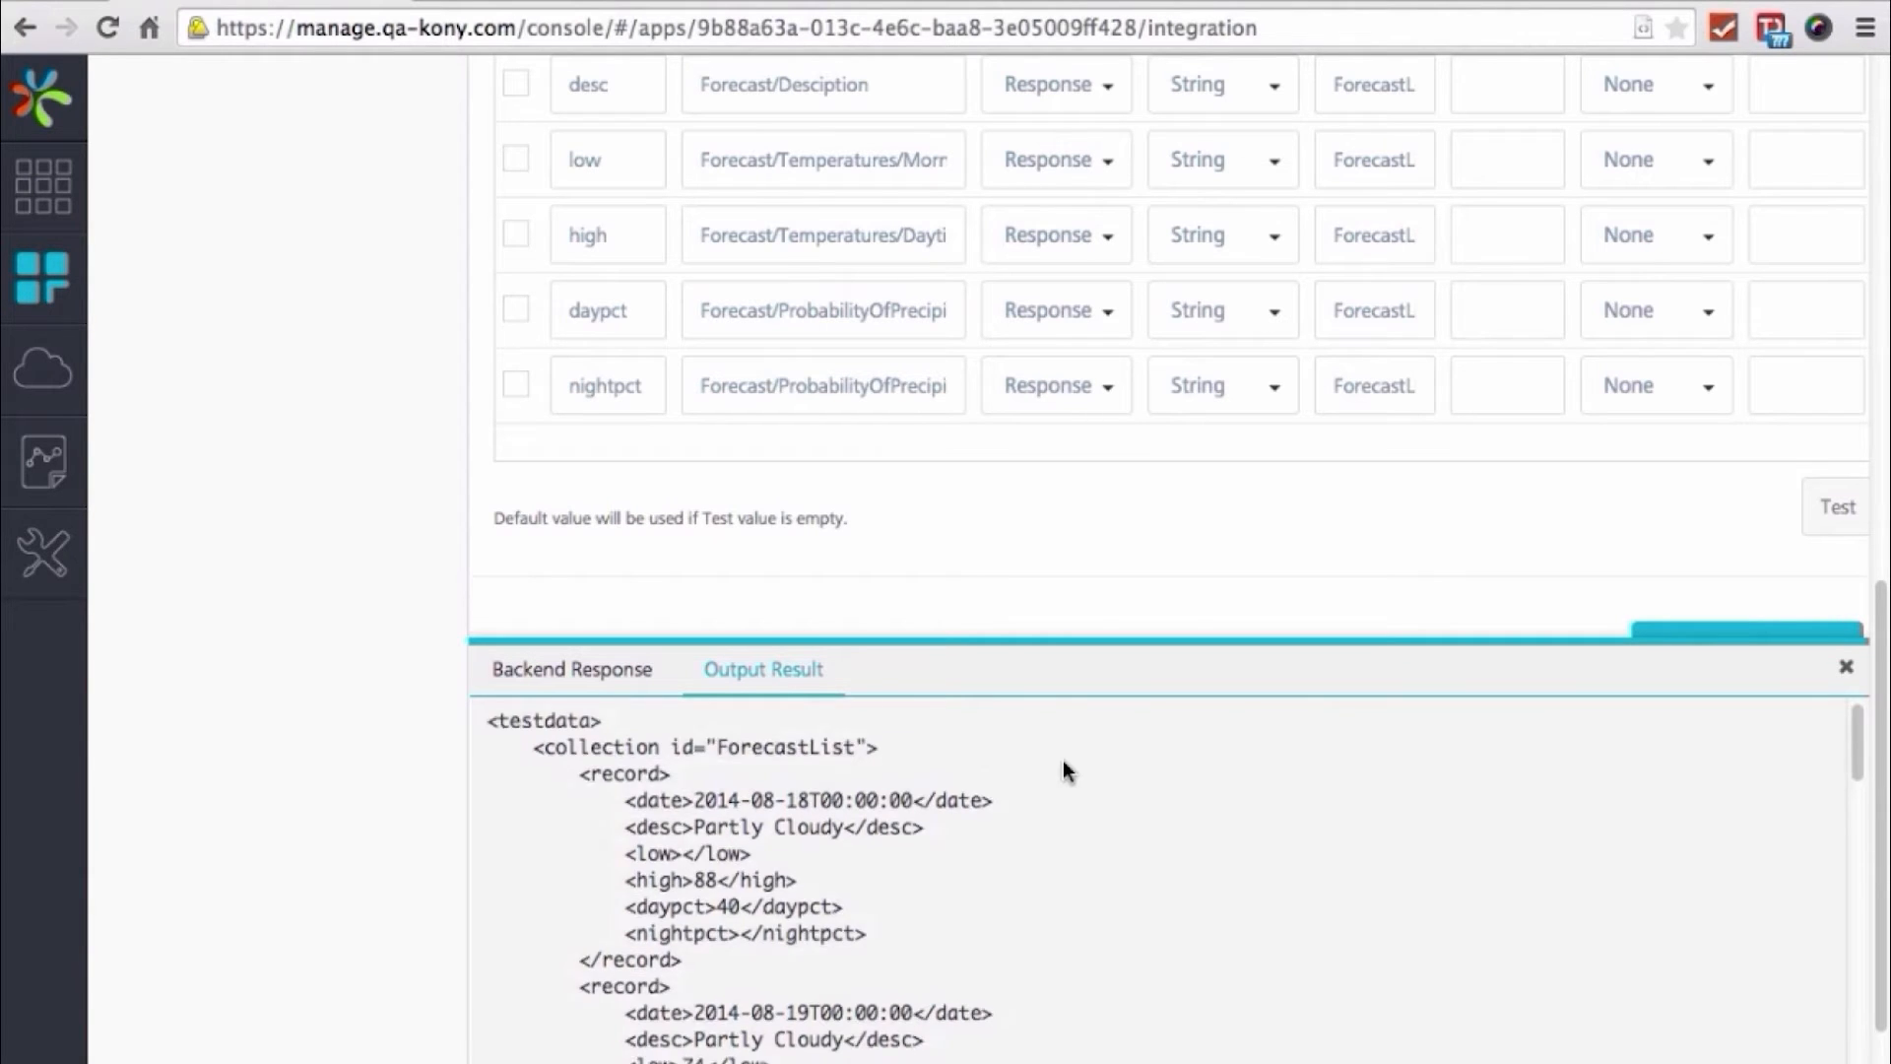
scroll(1061, 760, down, 15)
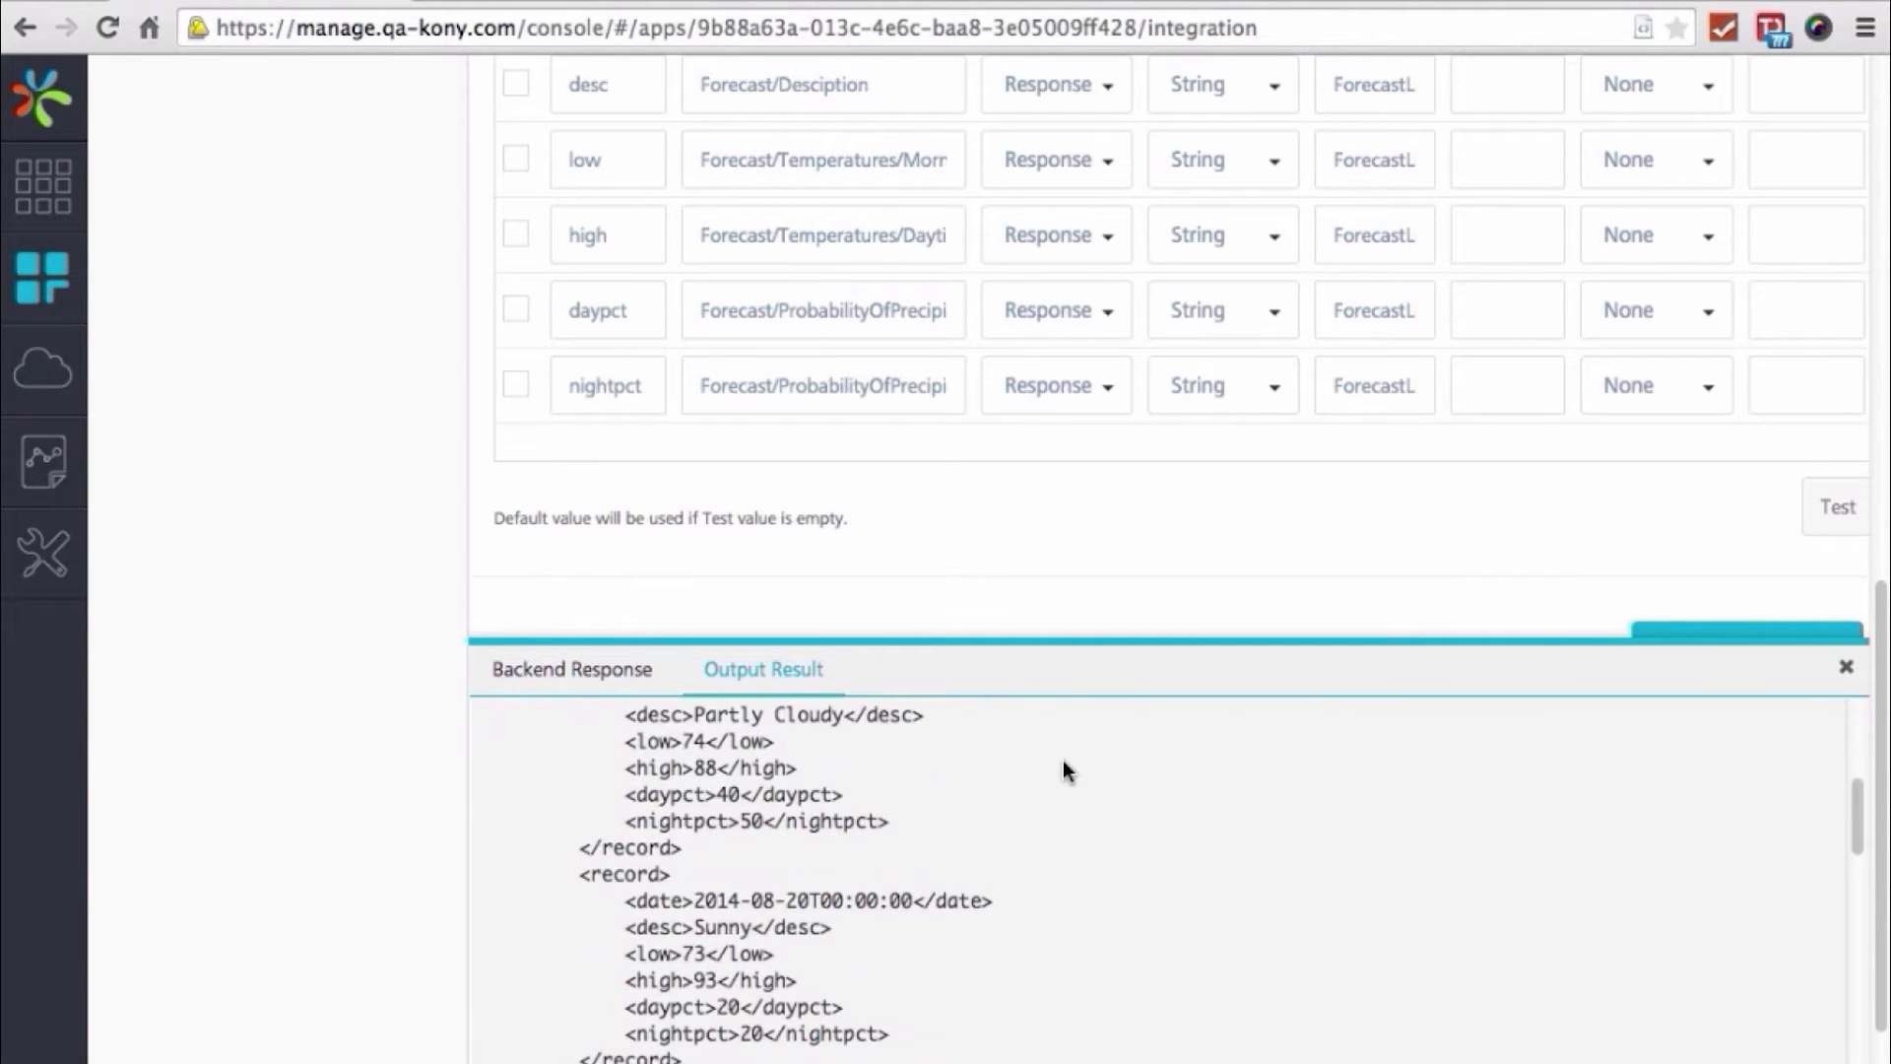
scroll(1062, 759, down, 1)
scroll(1062, 759, up, 1)
scroll(1062, 759, down, 1)
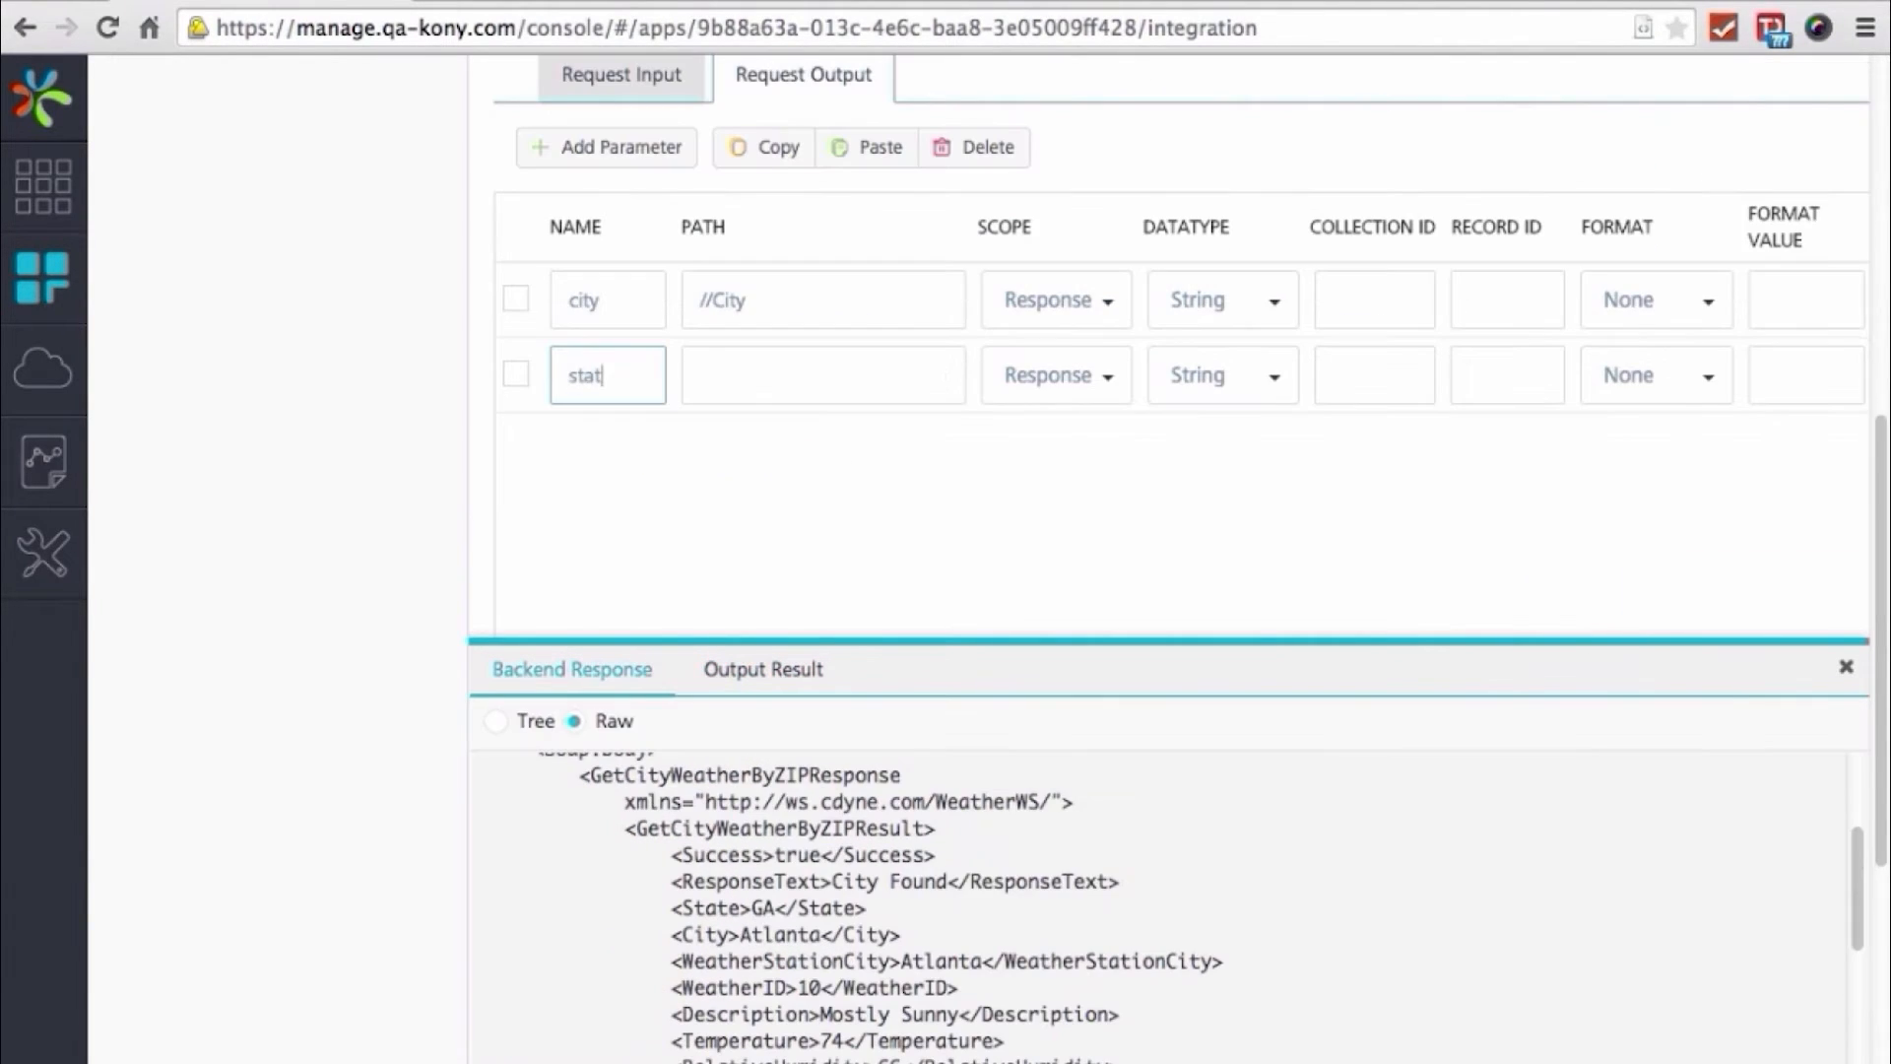
Finish naming the second GetCityWeatherByZIP output parameter state and set its path to //State
text(e)
click(734, 364)
text(//)
double_click(705, 908)
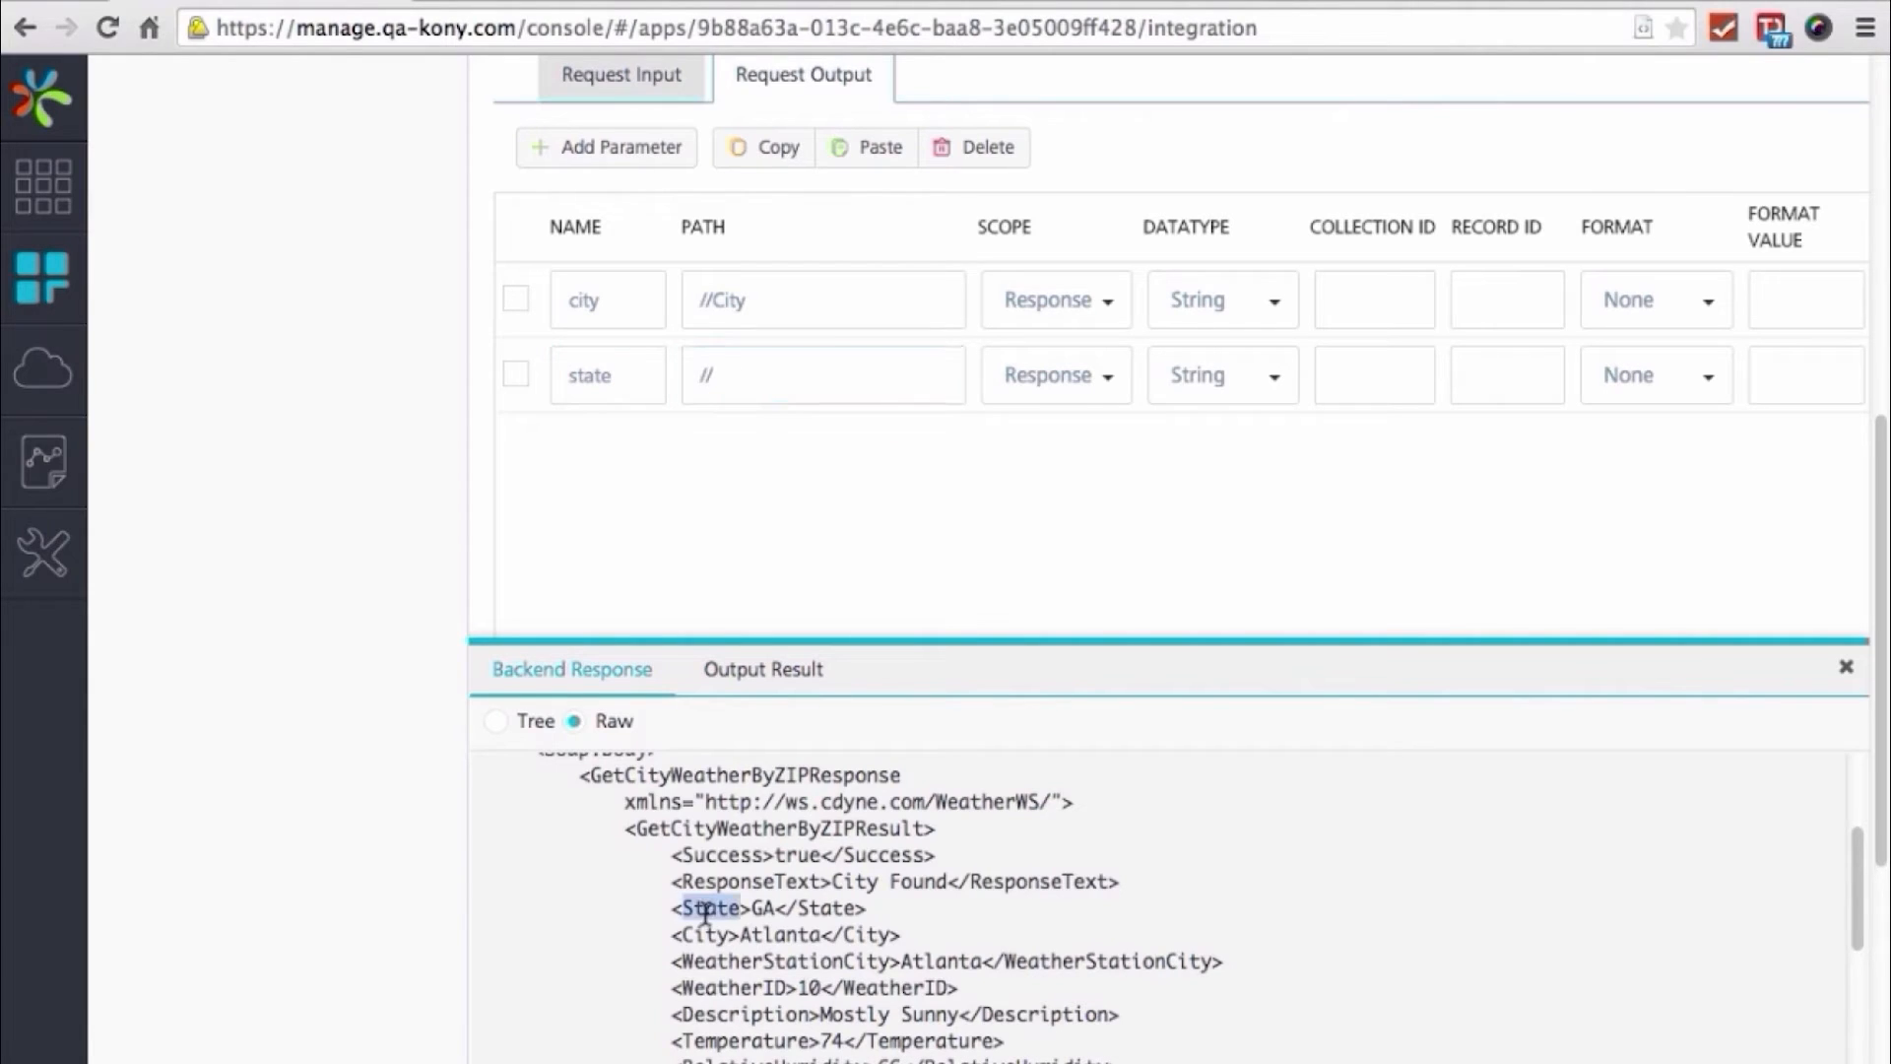
key(ctrl+c)
click(784, 382)
key(ctrl+v)
Add an output parameter named temp with the path //Temperature
click(631, 153)
text(temp)
click(732, 455)
text(/)
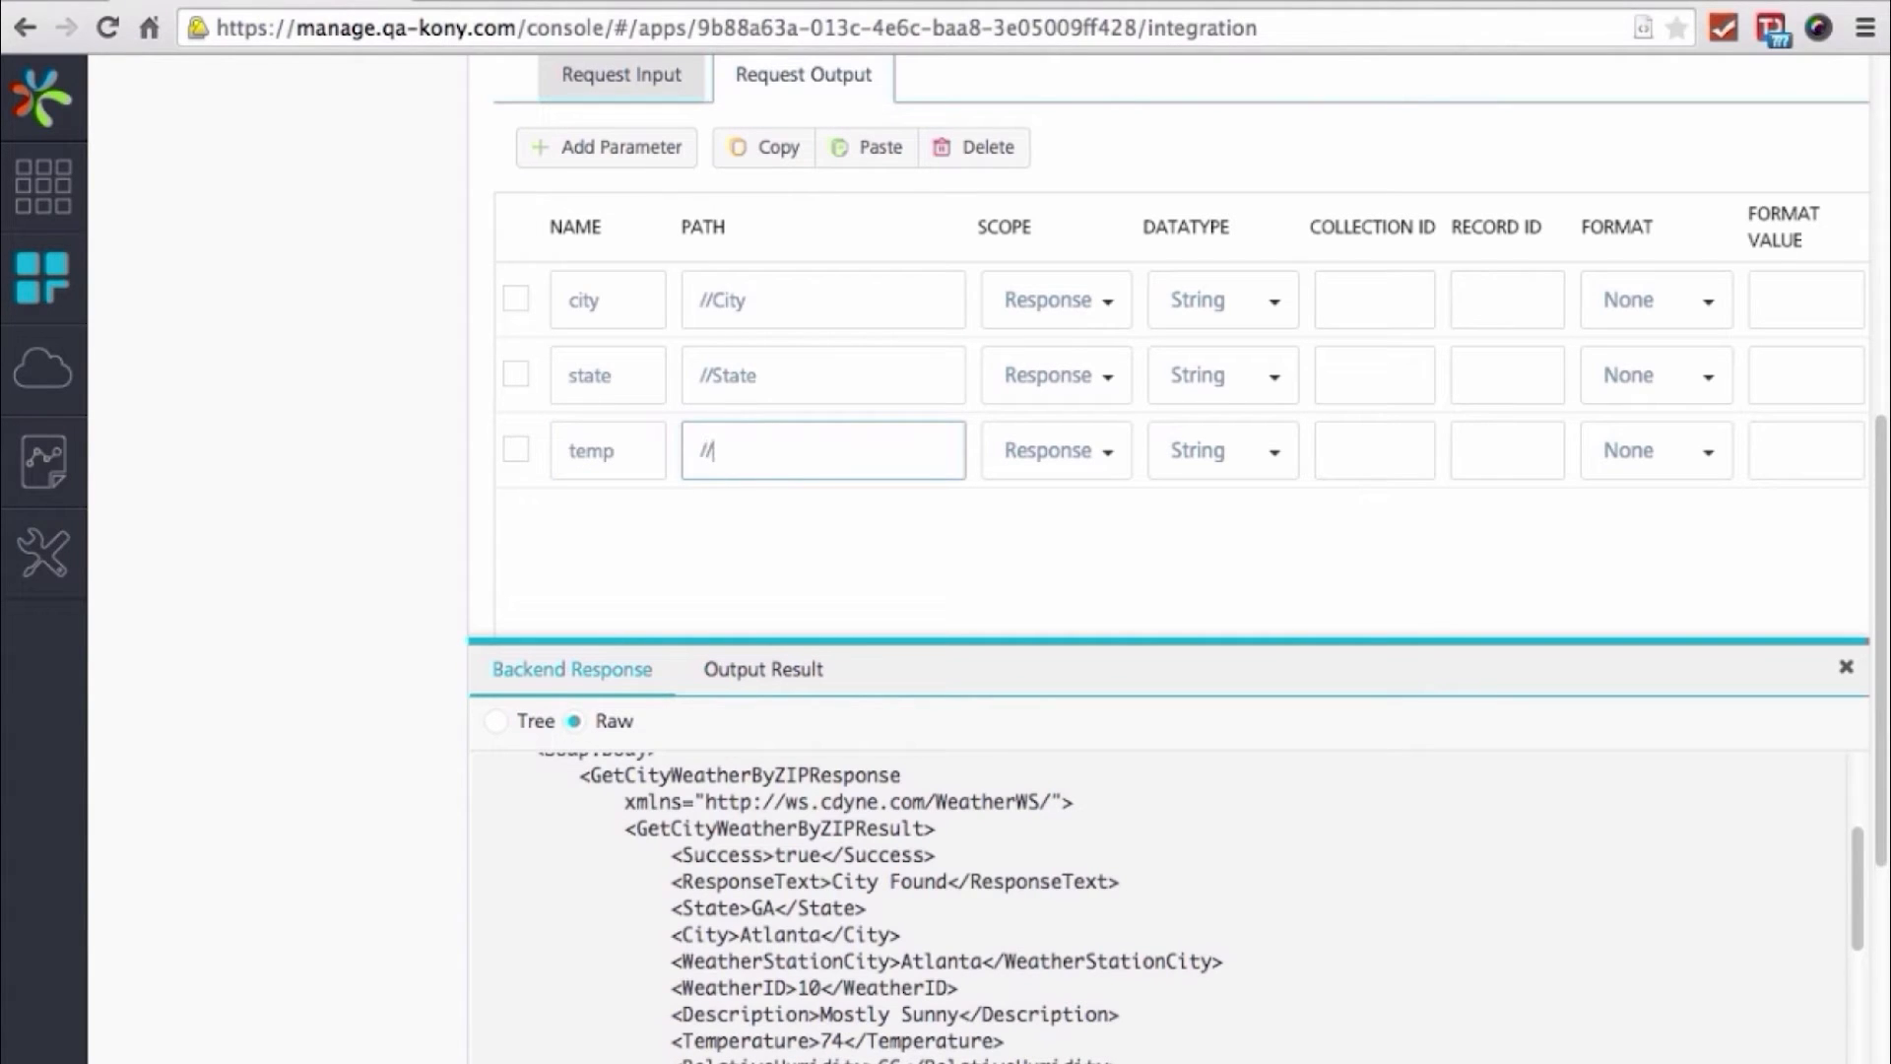
scroll(845, 869, down, 3)
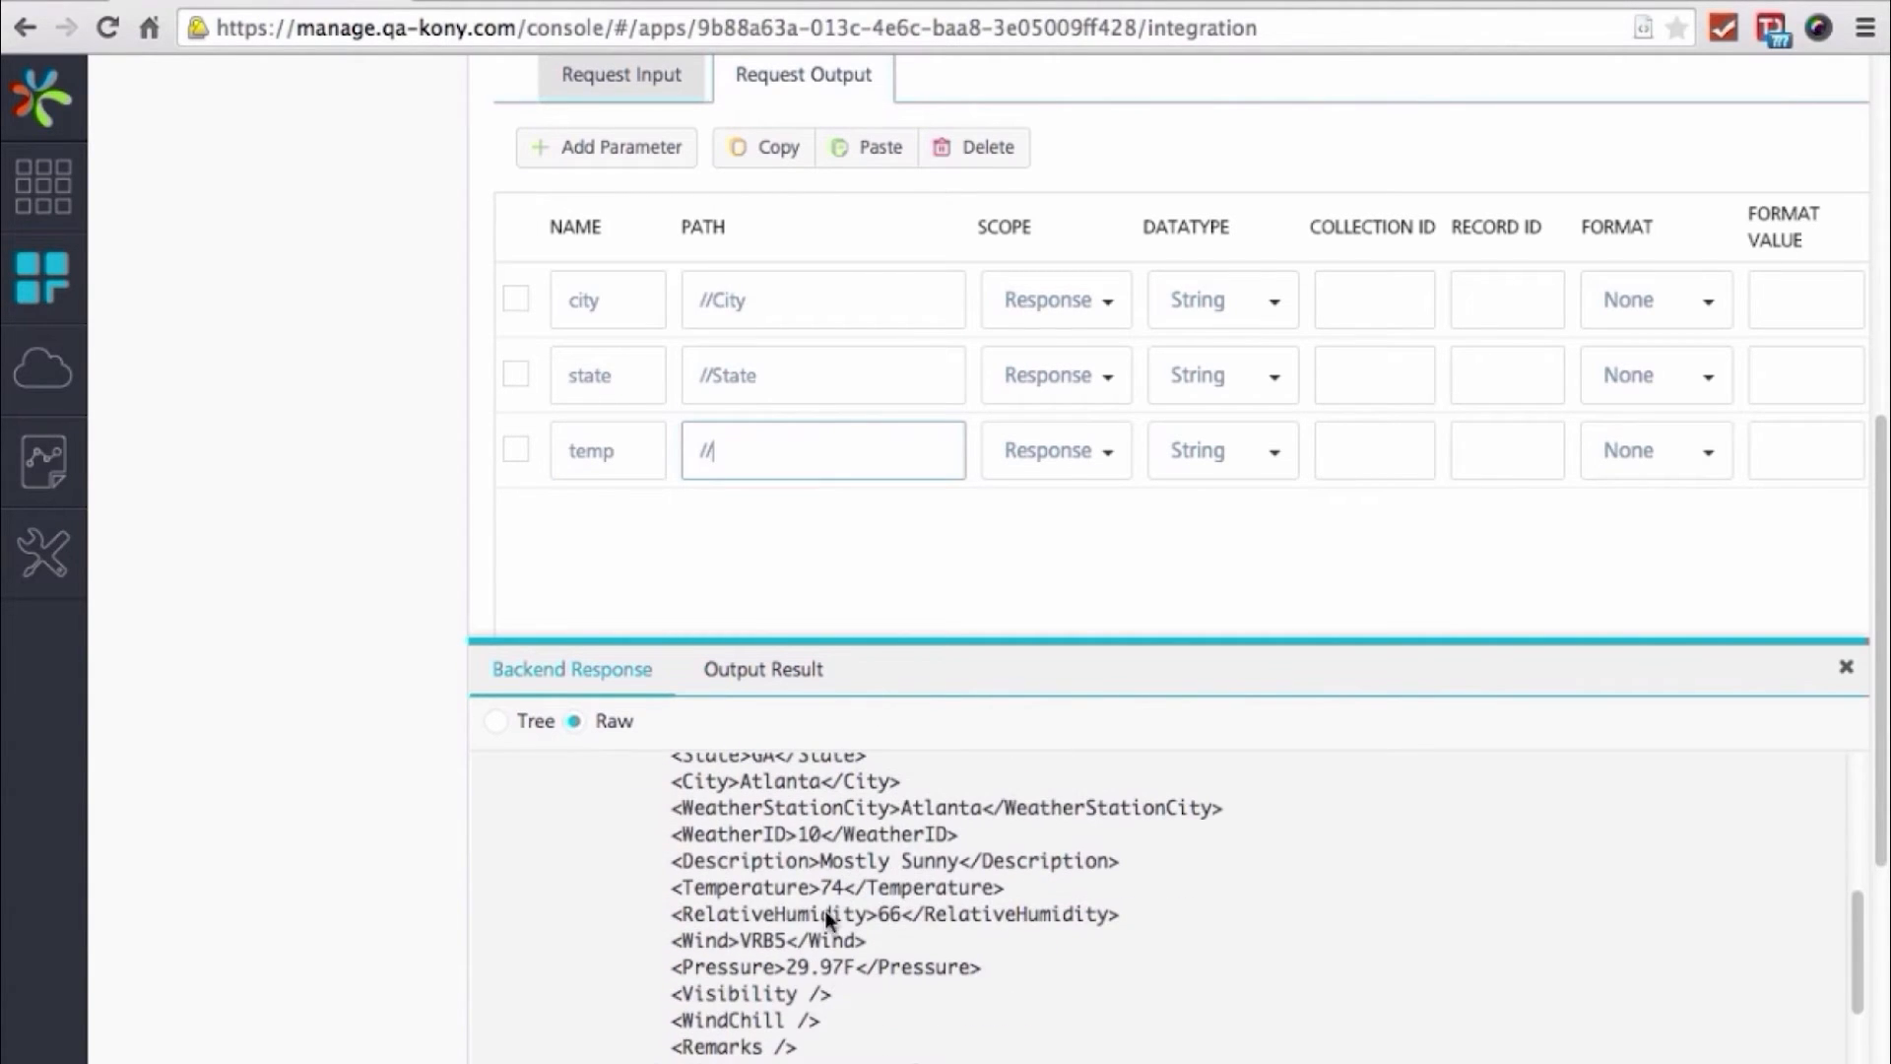
double_click(740, 888)
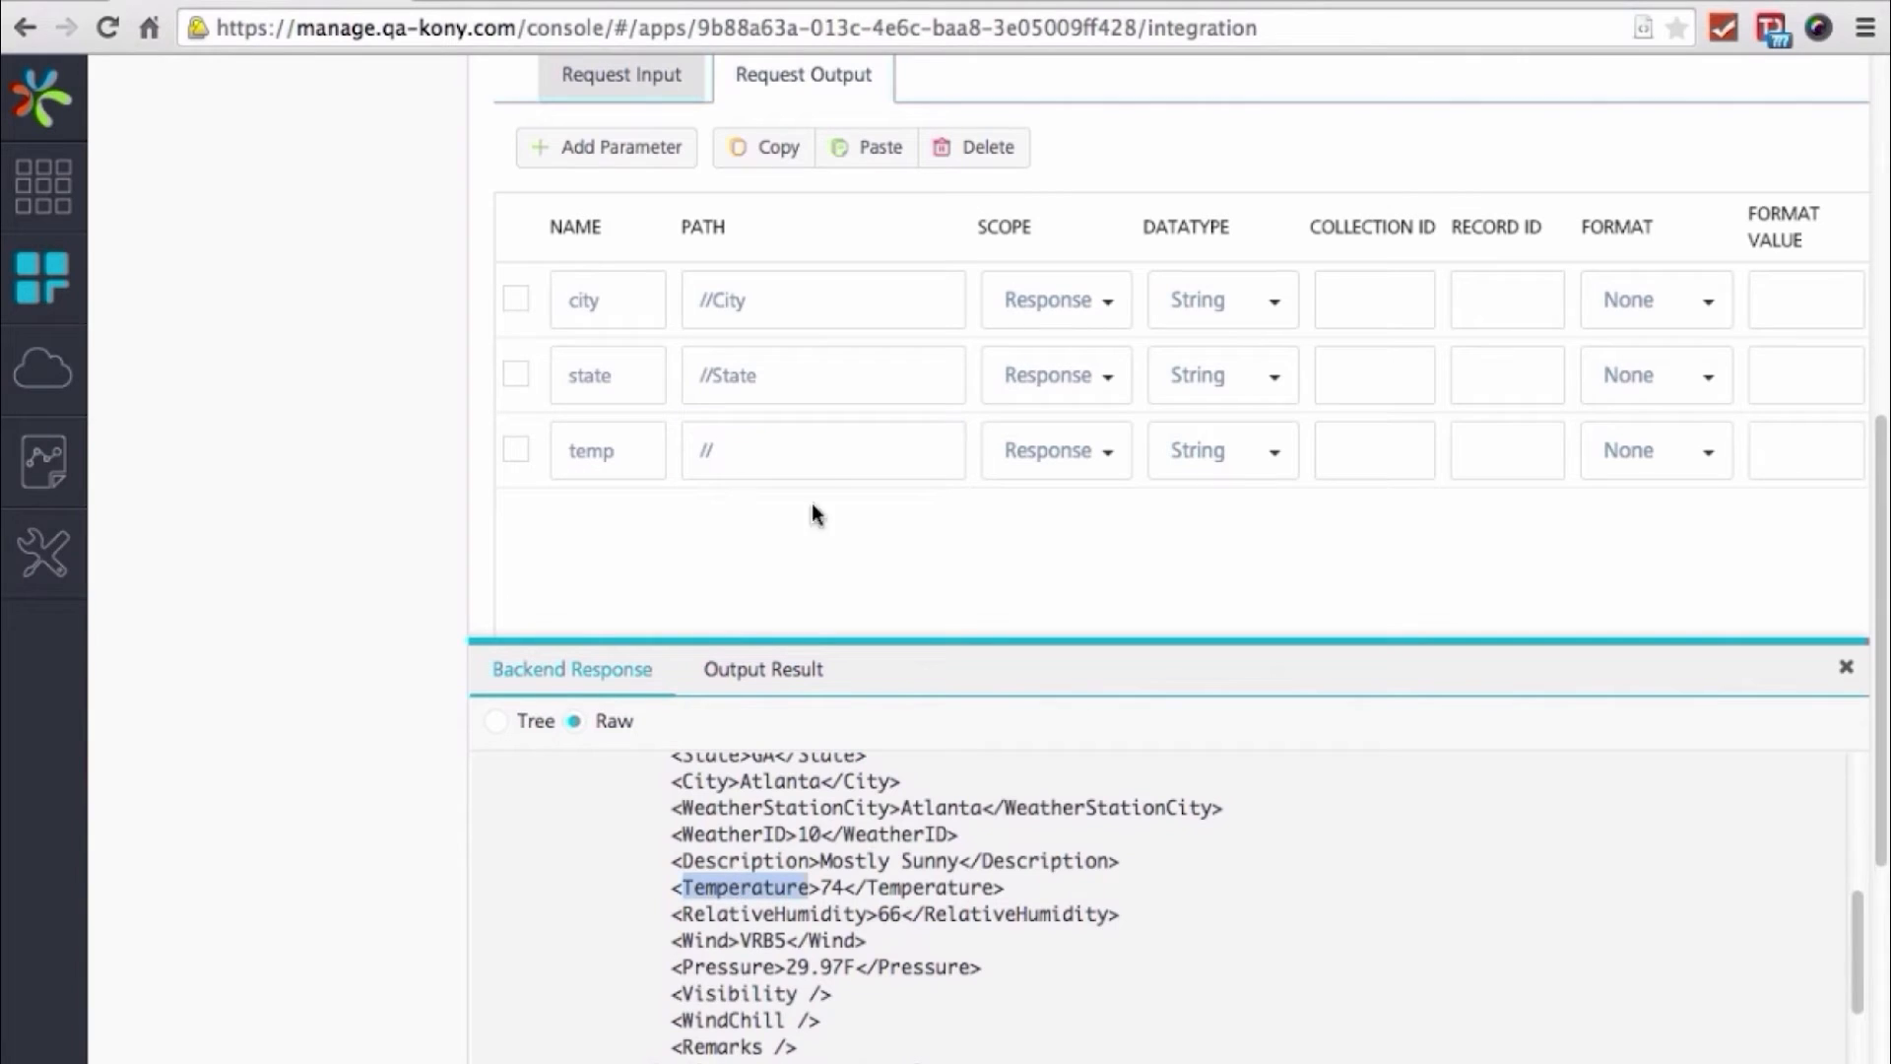
click(815, 450)
key(ctrl+v)
Test the GetCityWeatherByZIP operation with its mapped outputs and save the operation
scroll(1409, 507, down, 2)
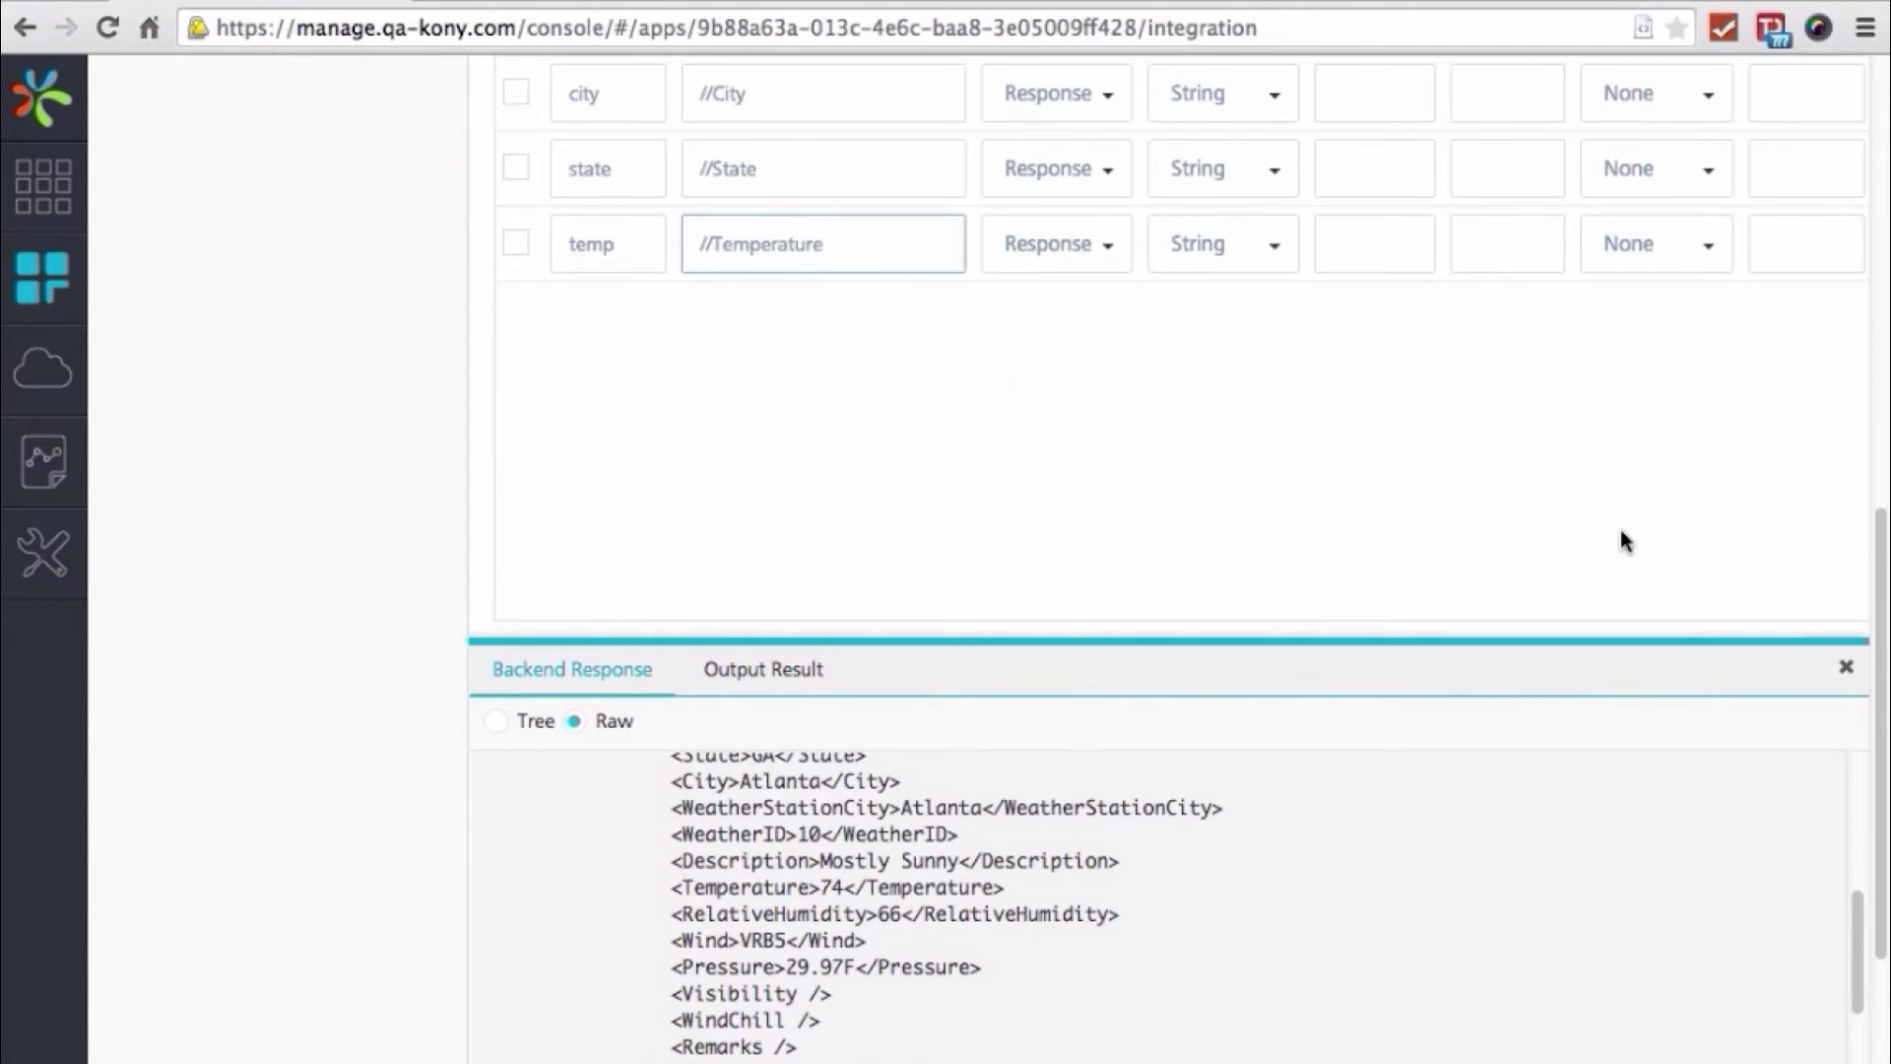
scroll(1625, 542, down, 3)
click(1824, 455)
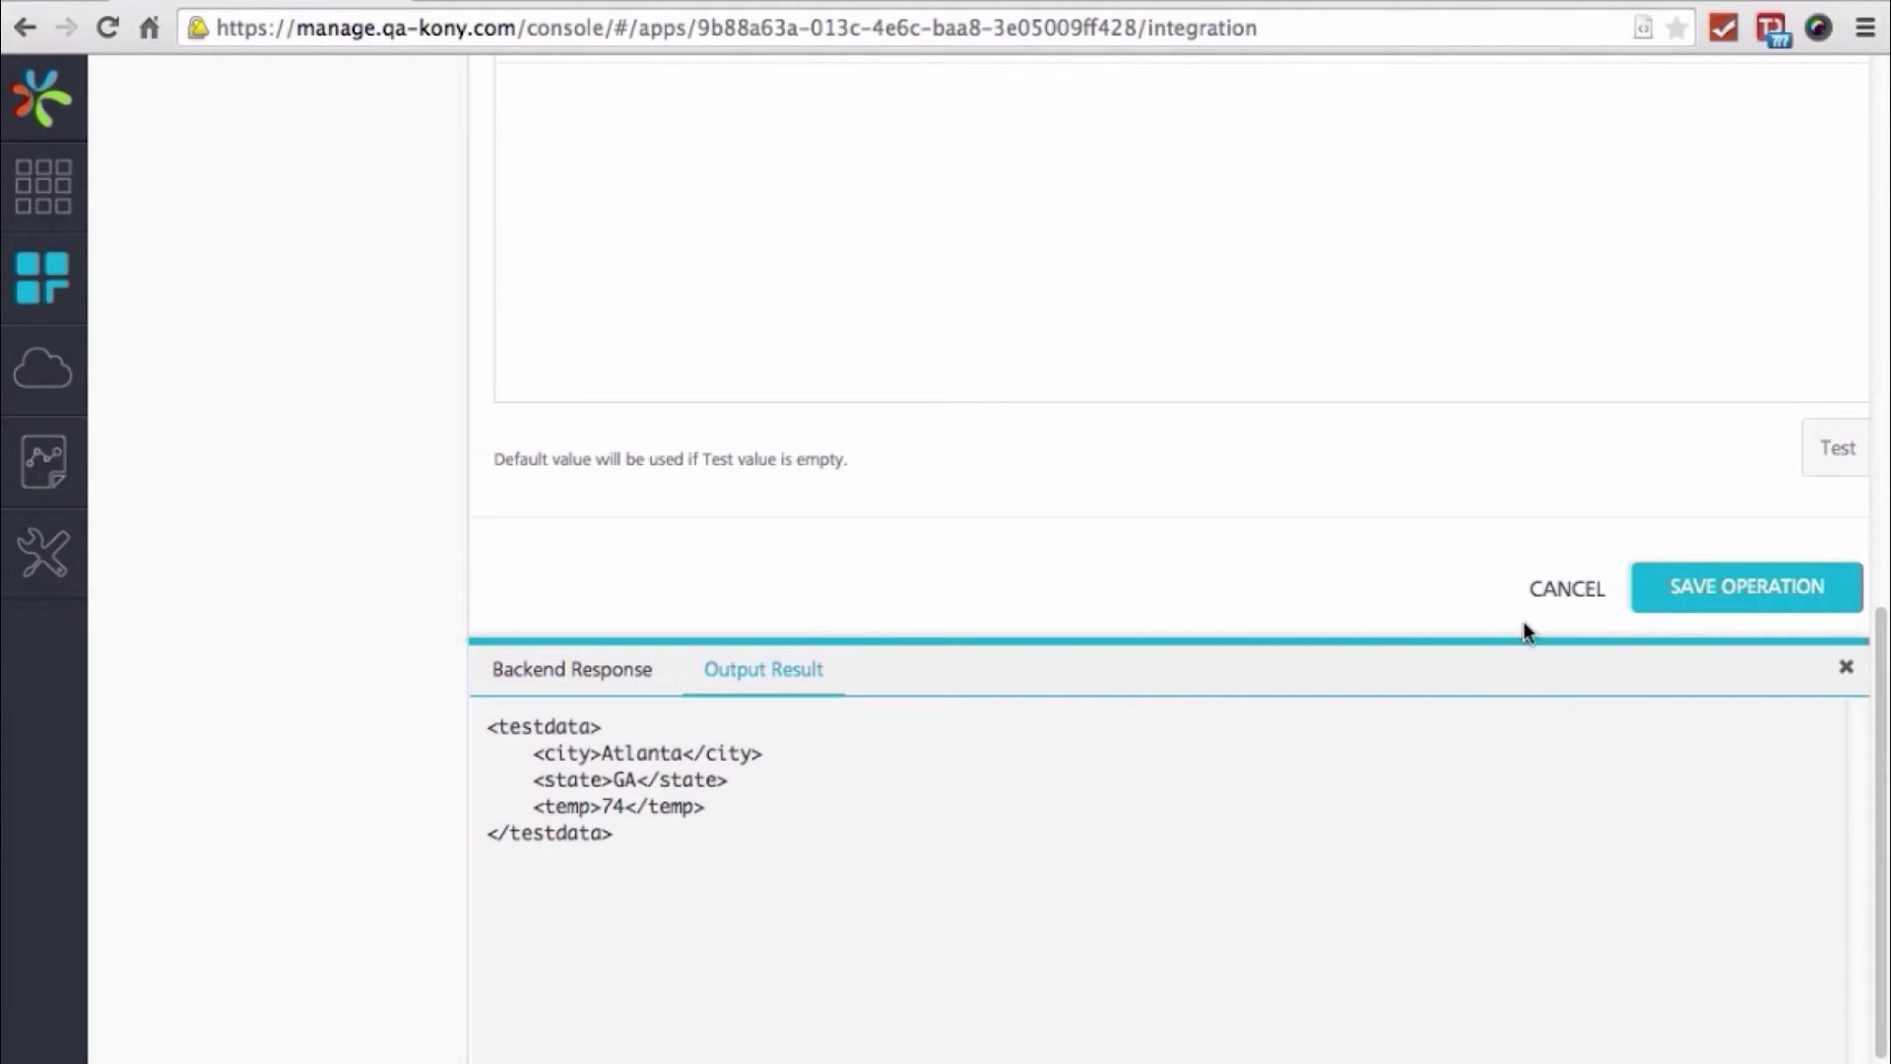
click(1730, 585)
Return to the Weather service definition and open the definition of newService
scroll(1211, 402, up, 10)
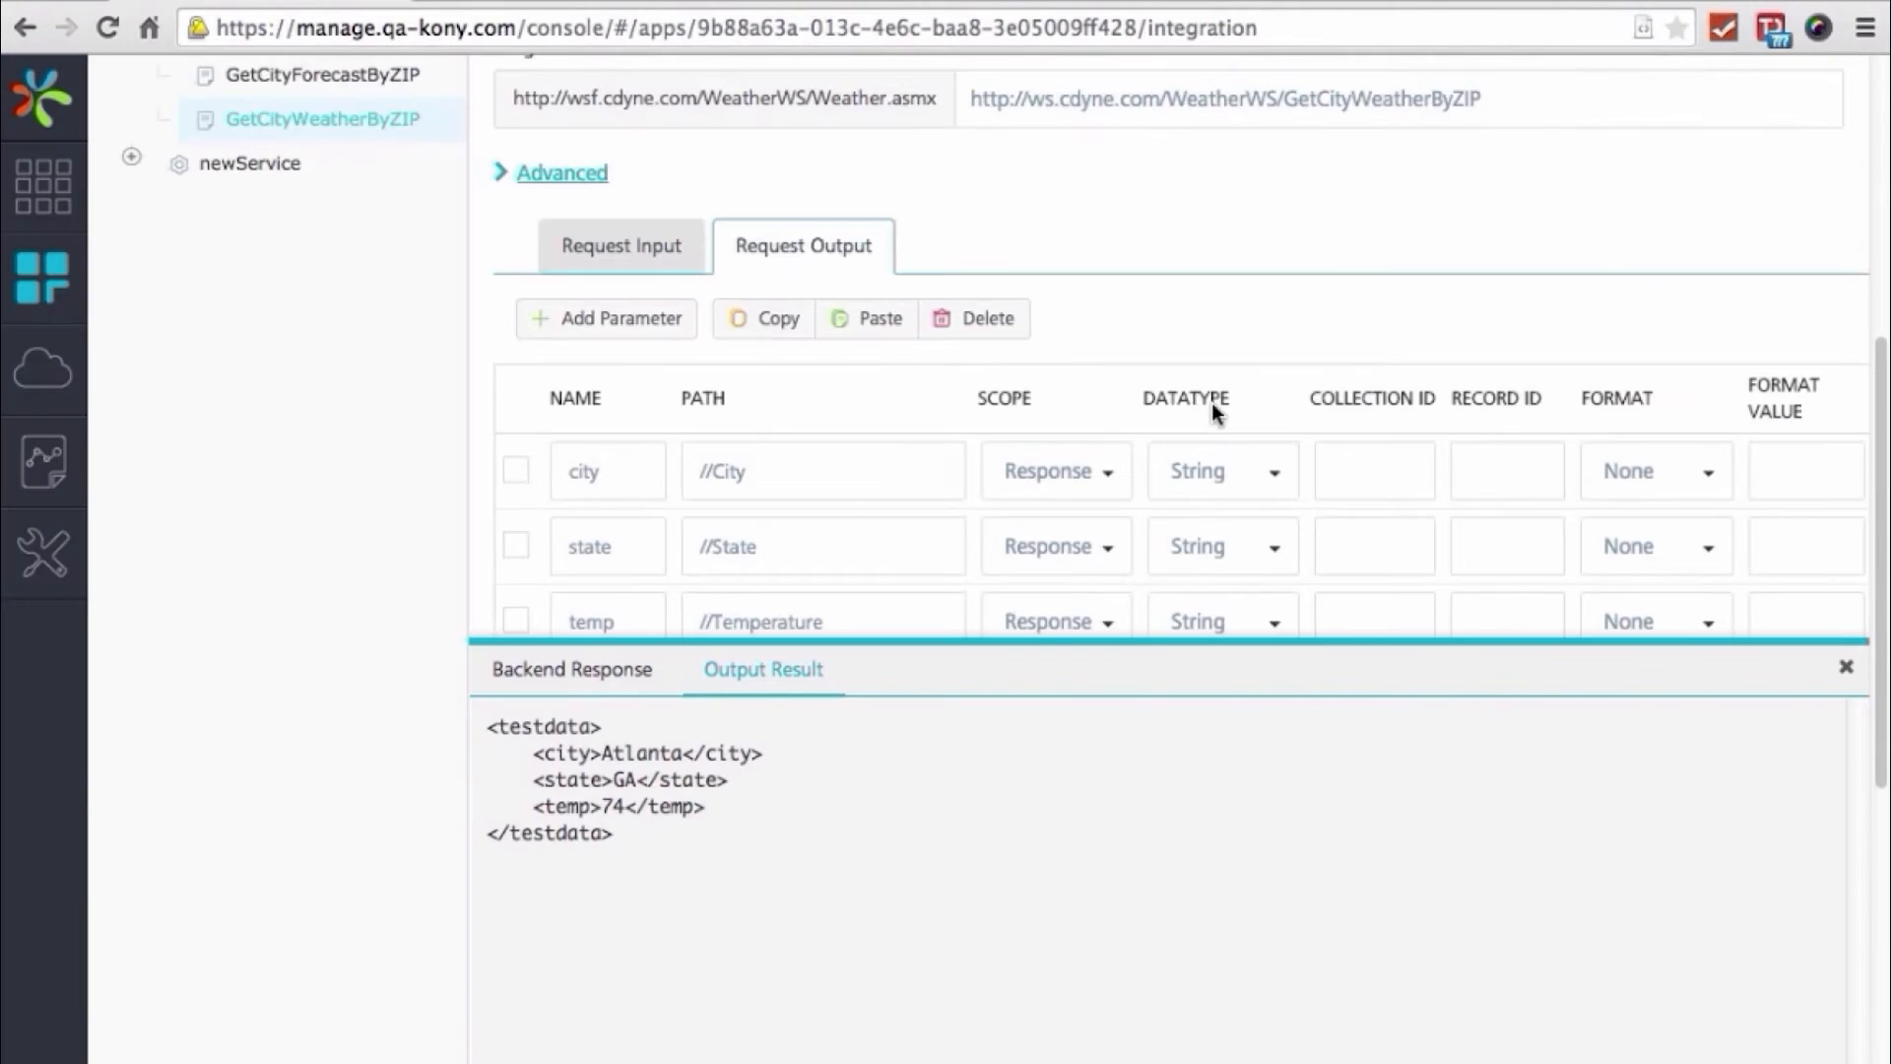
click(607, 145)
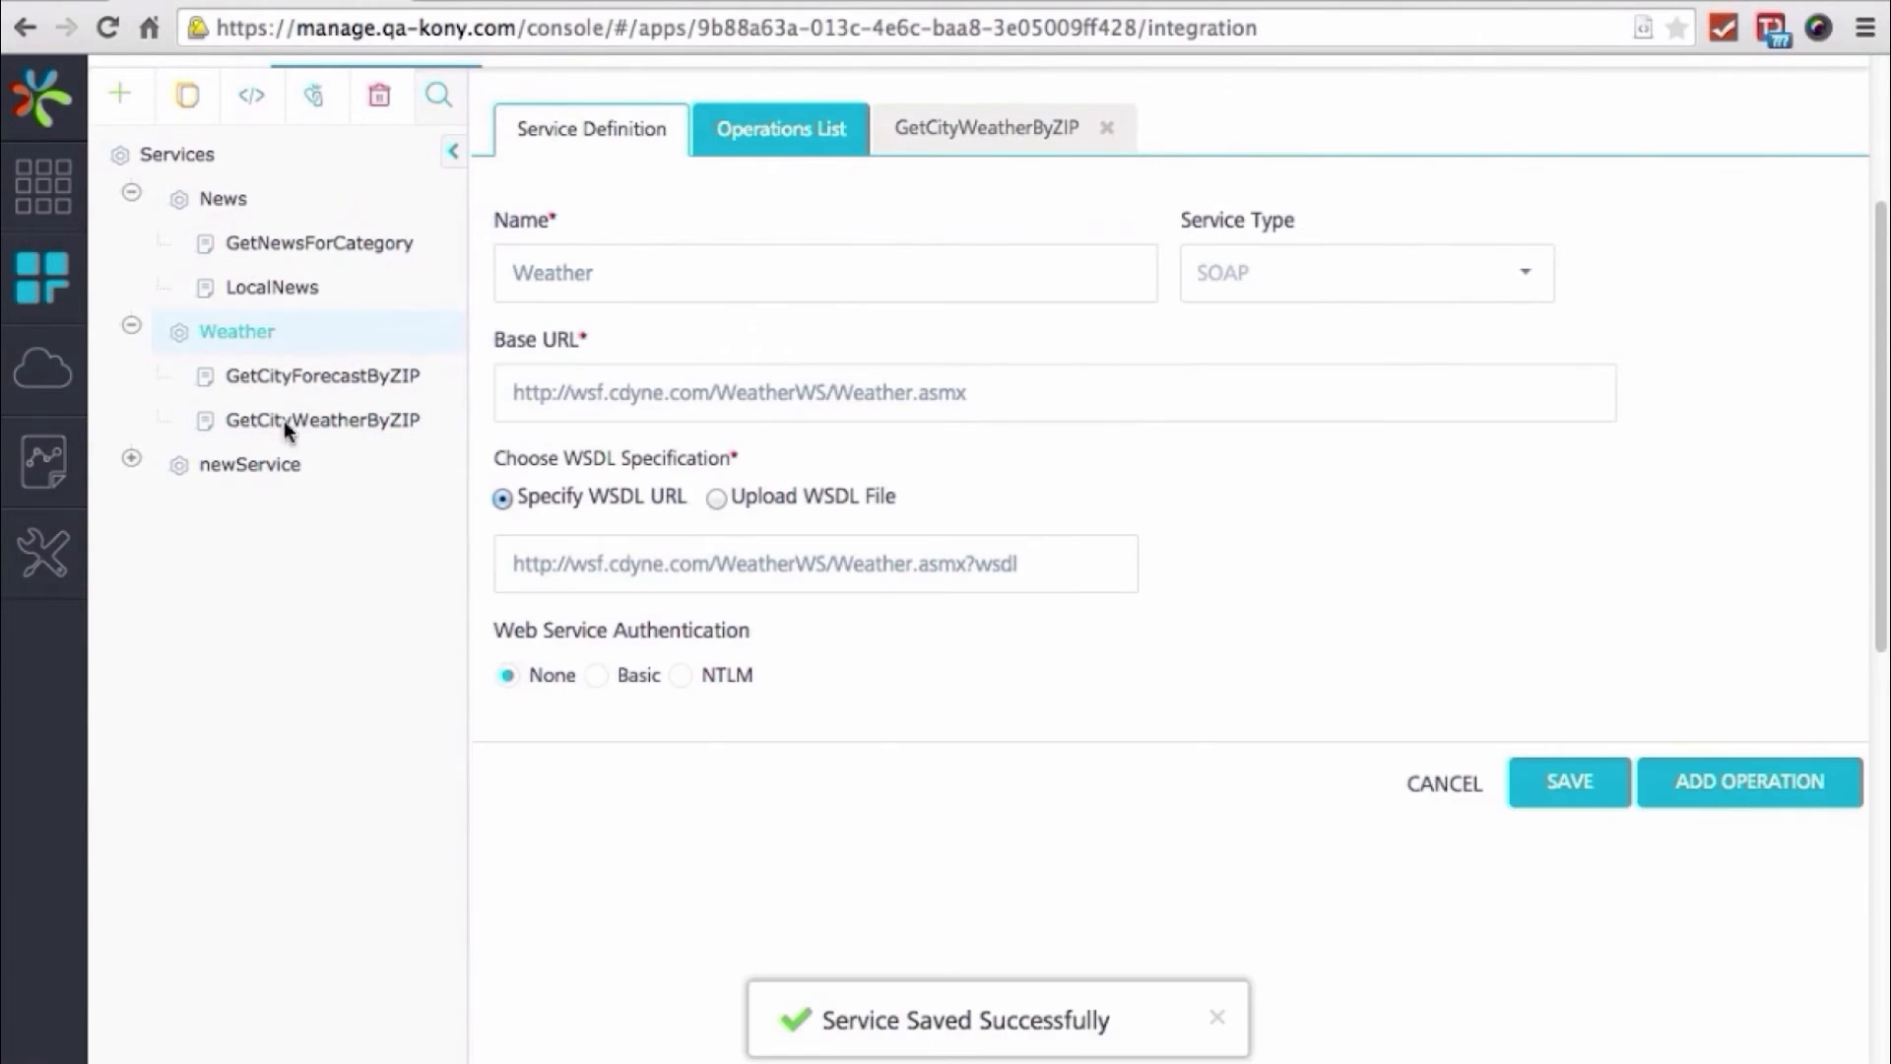
click(257, 465)
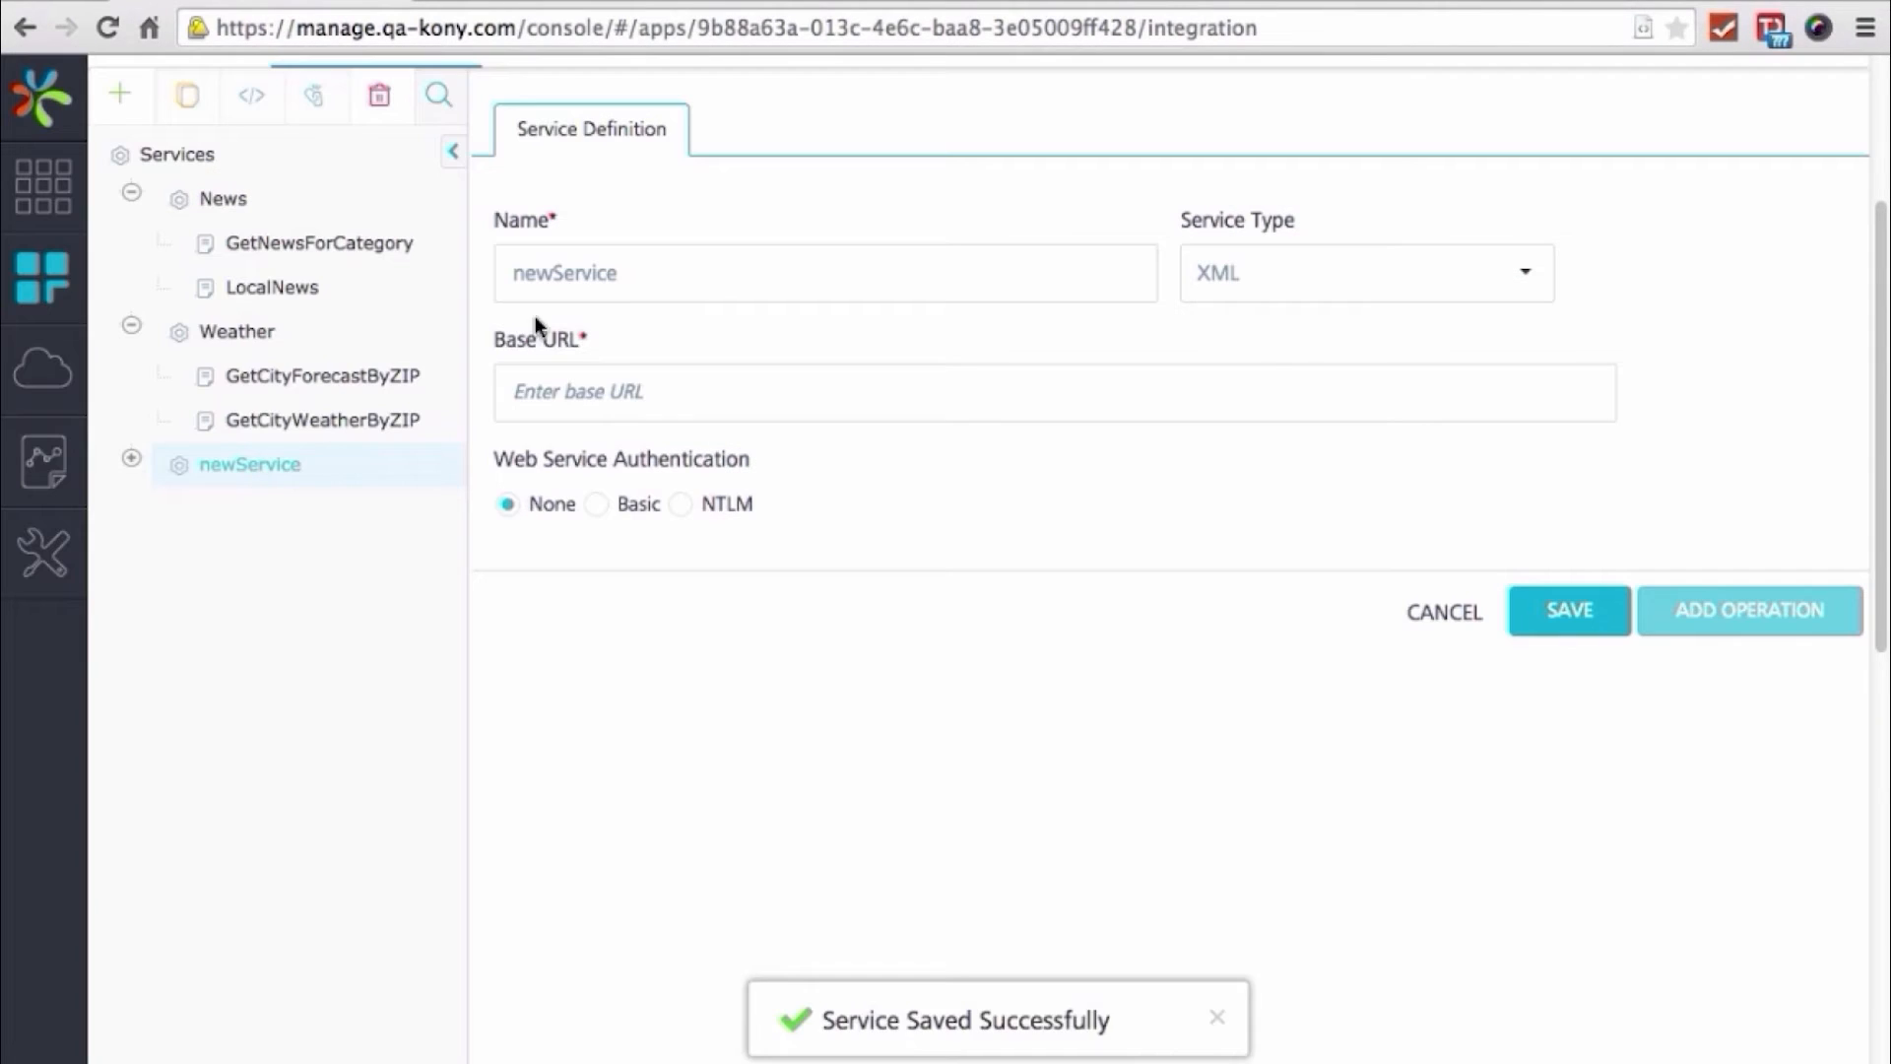
Rename newService as LocationLookup
double_click(648, 261)
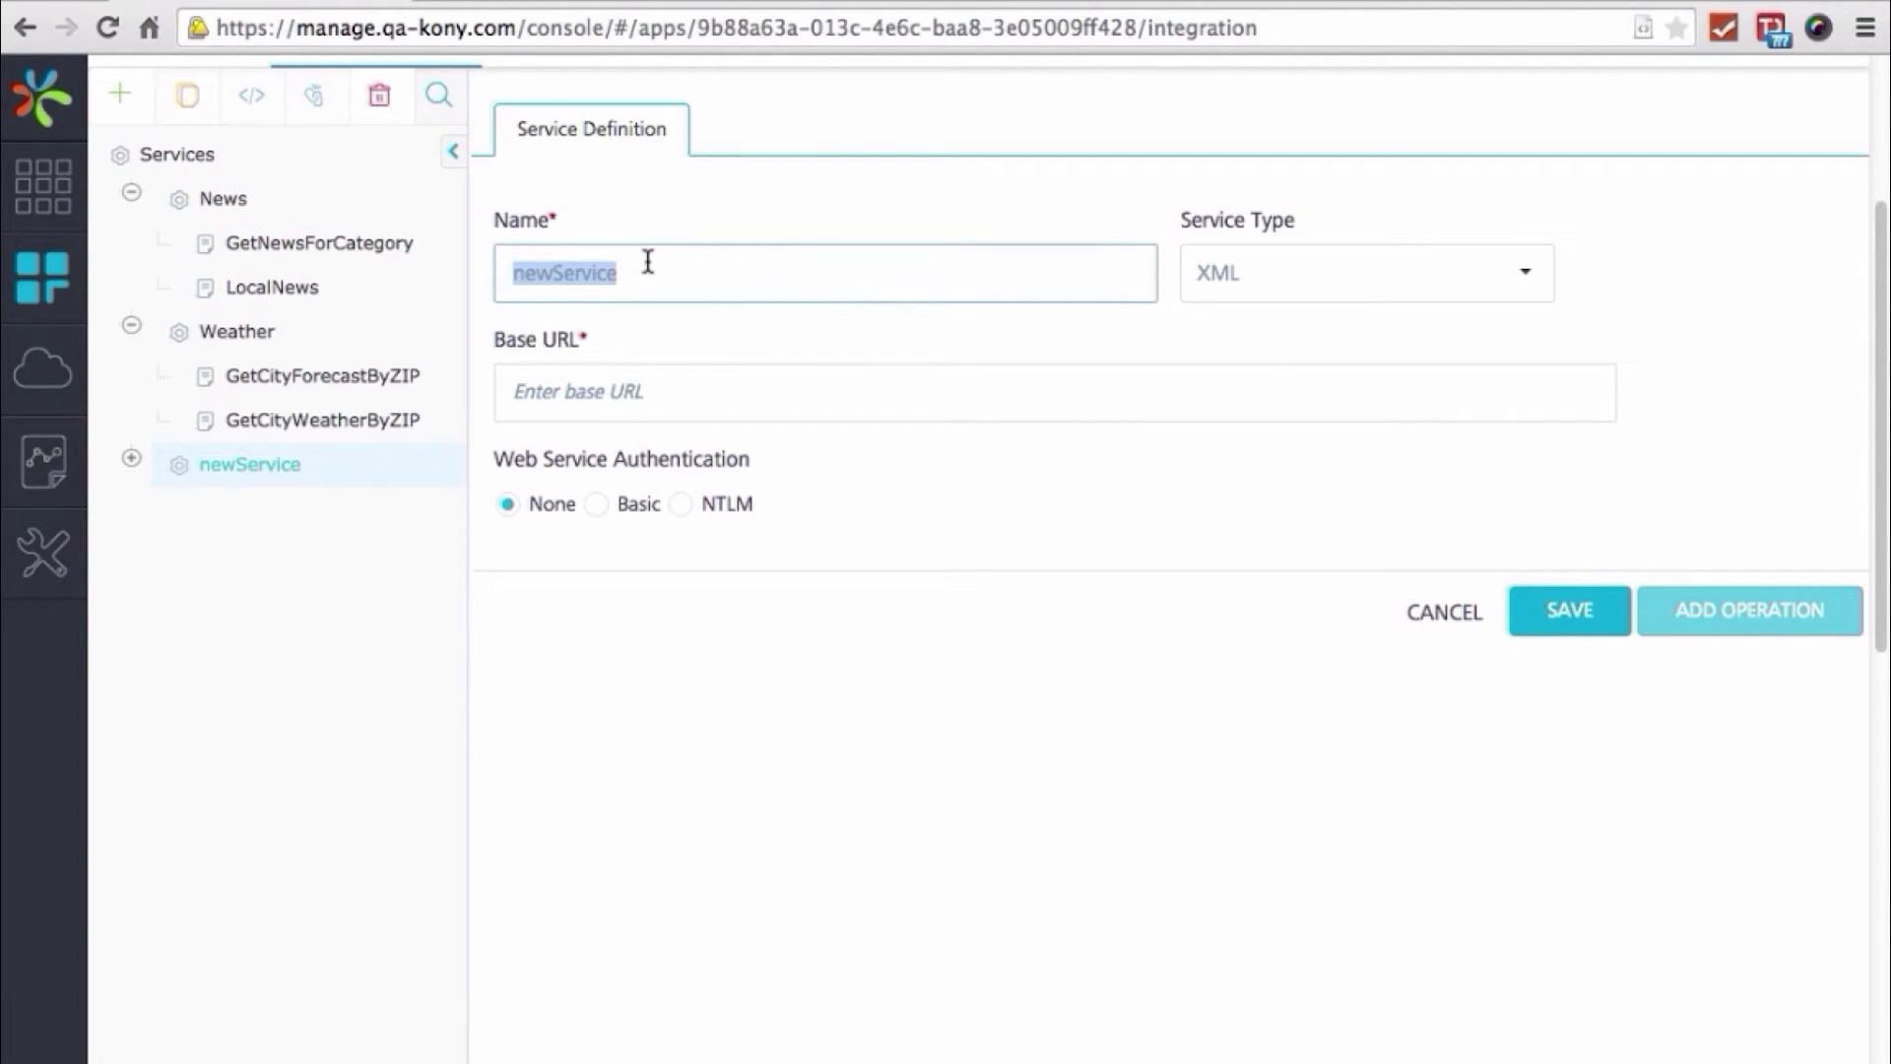
text(Locatio)
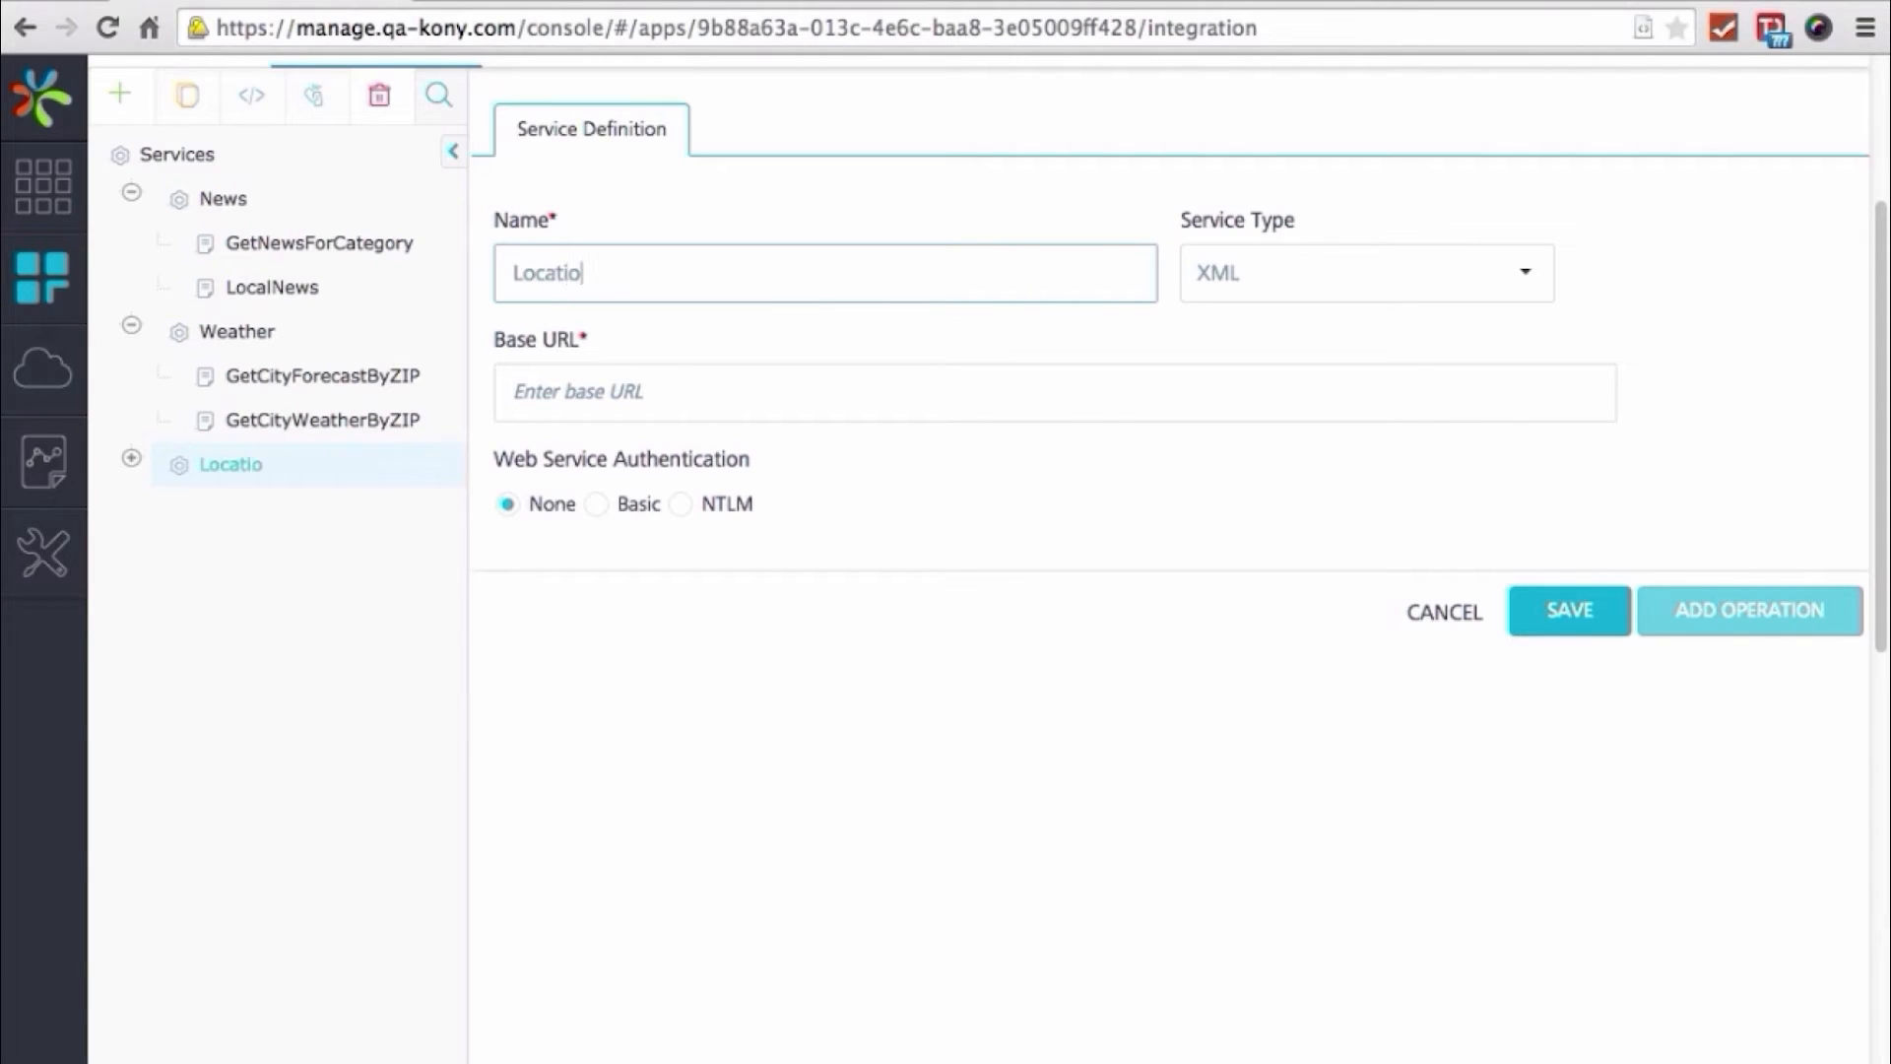
text(nLookup)
click(640, 394)
text(http:)
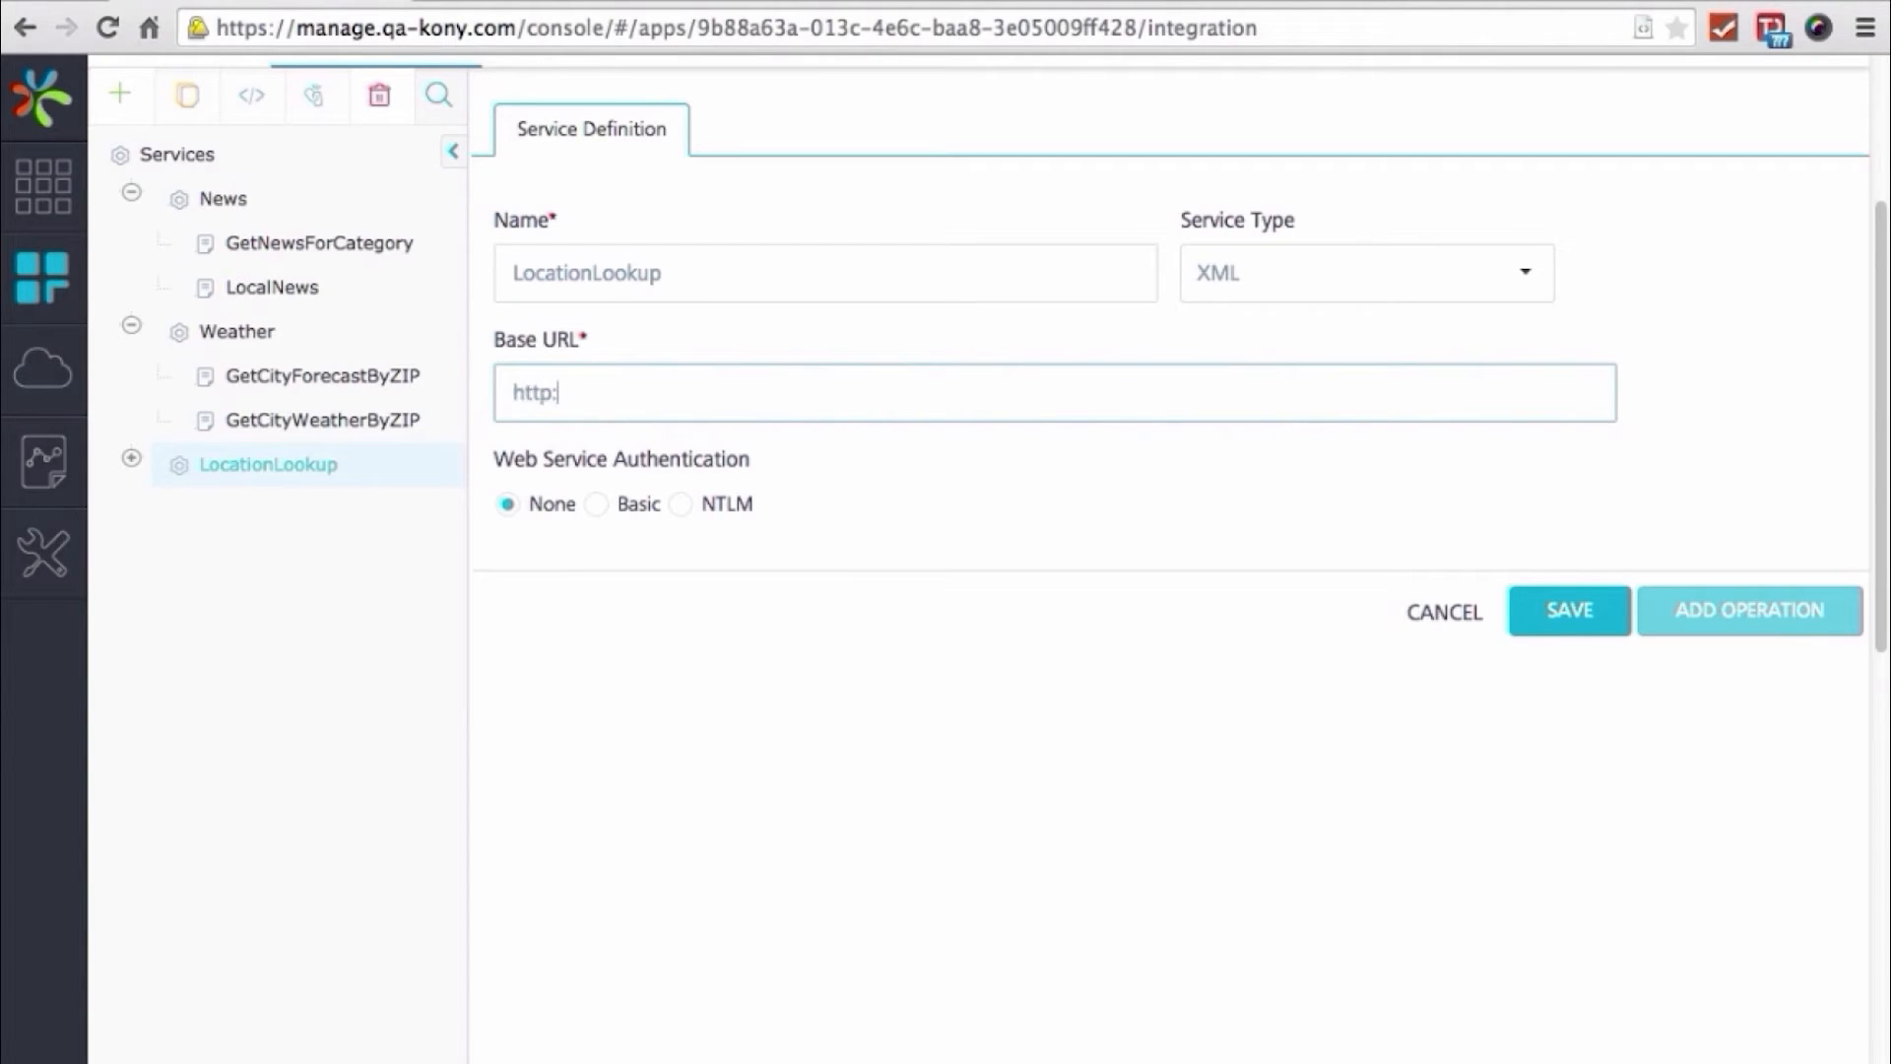
text(//nominatim.openst)
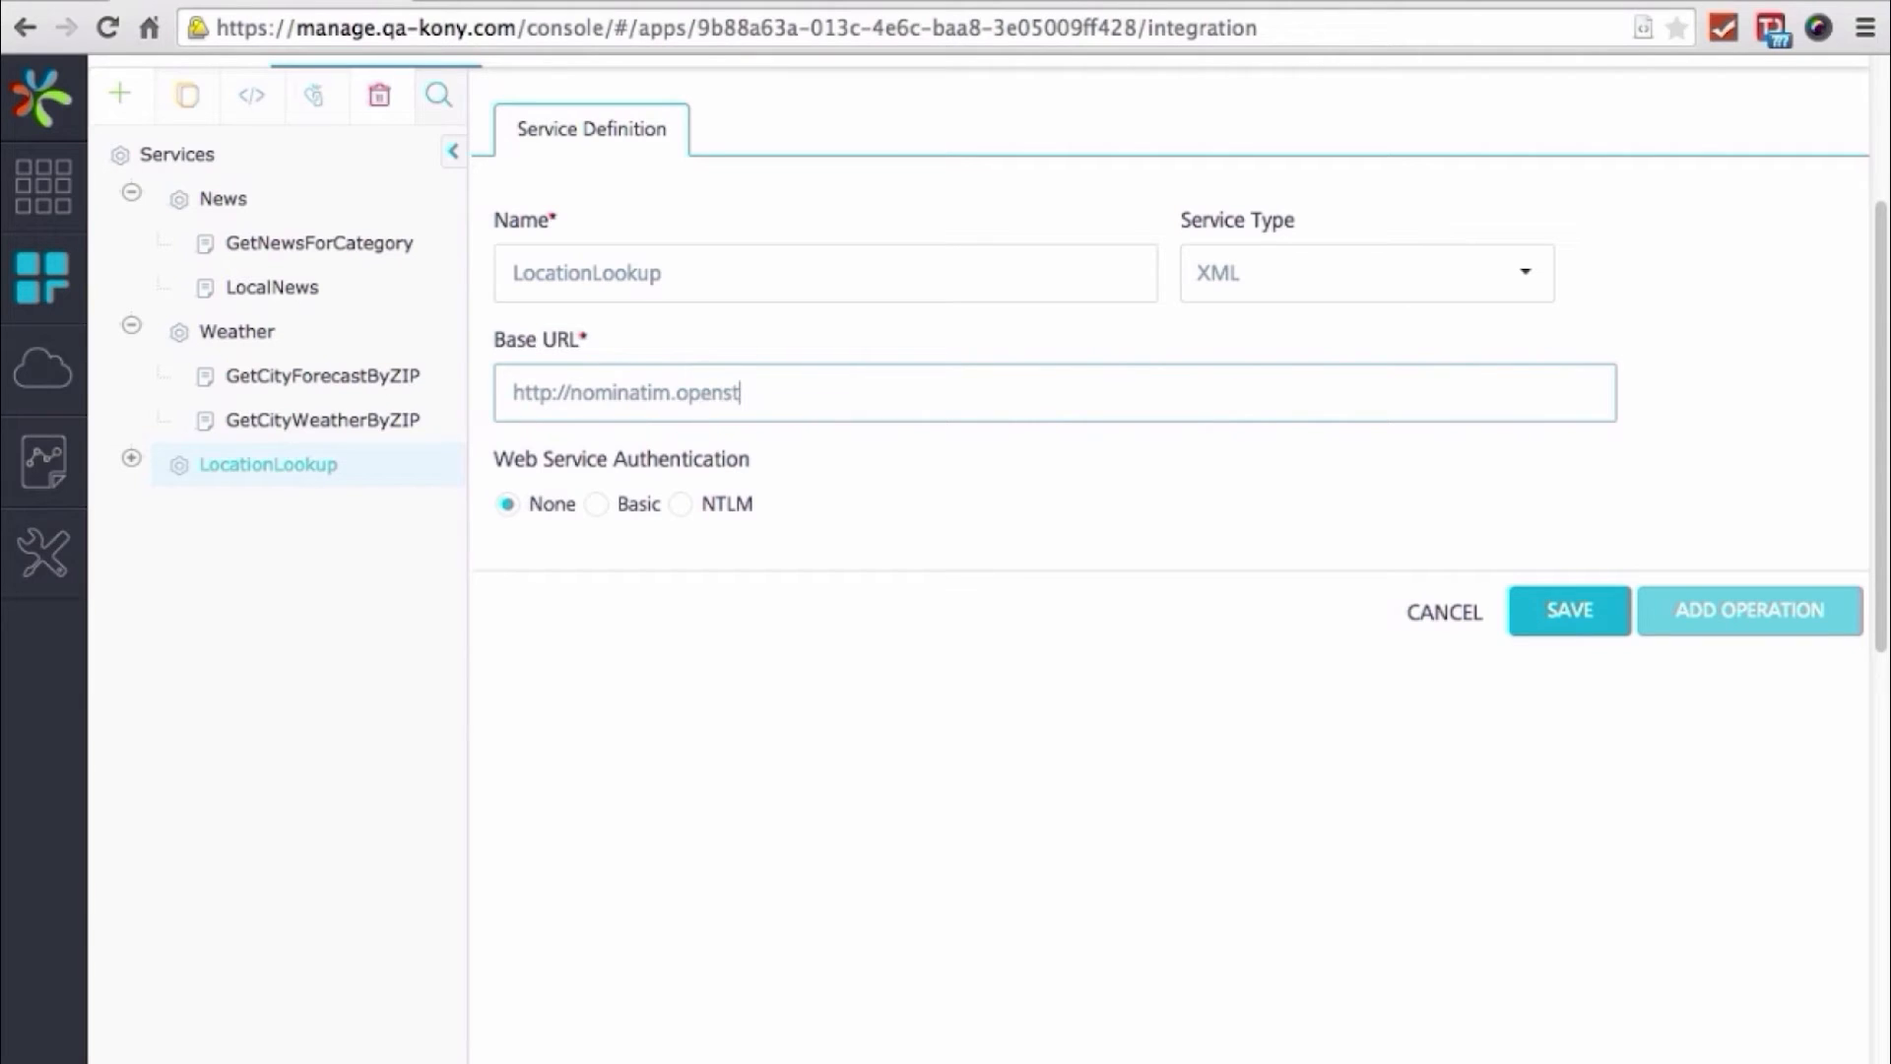
text(reetmap.org/reverse?format=xml)
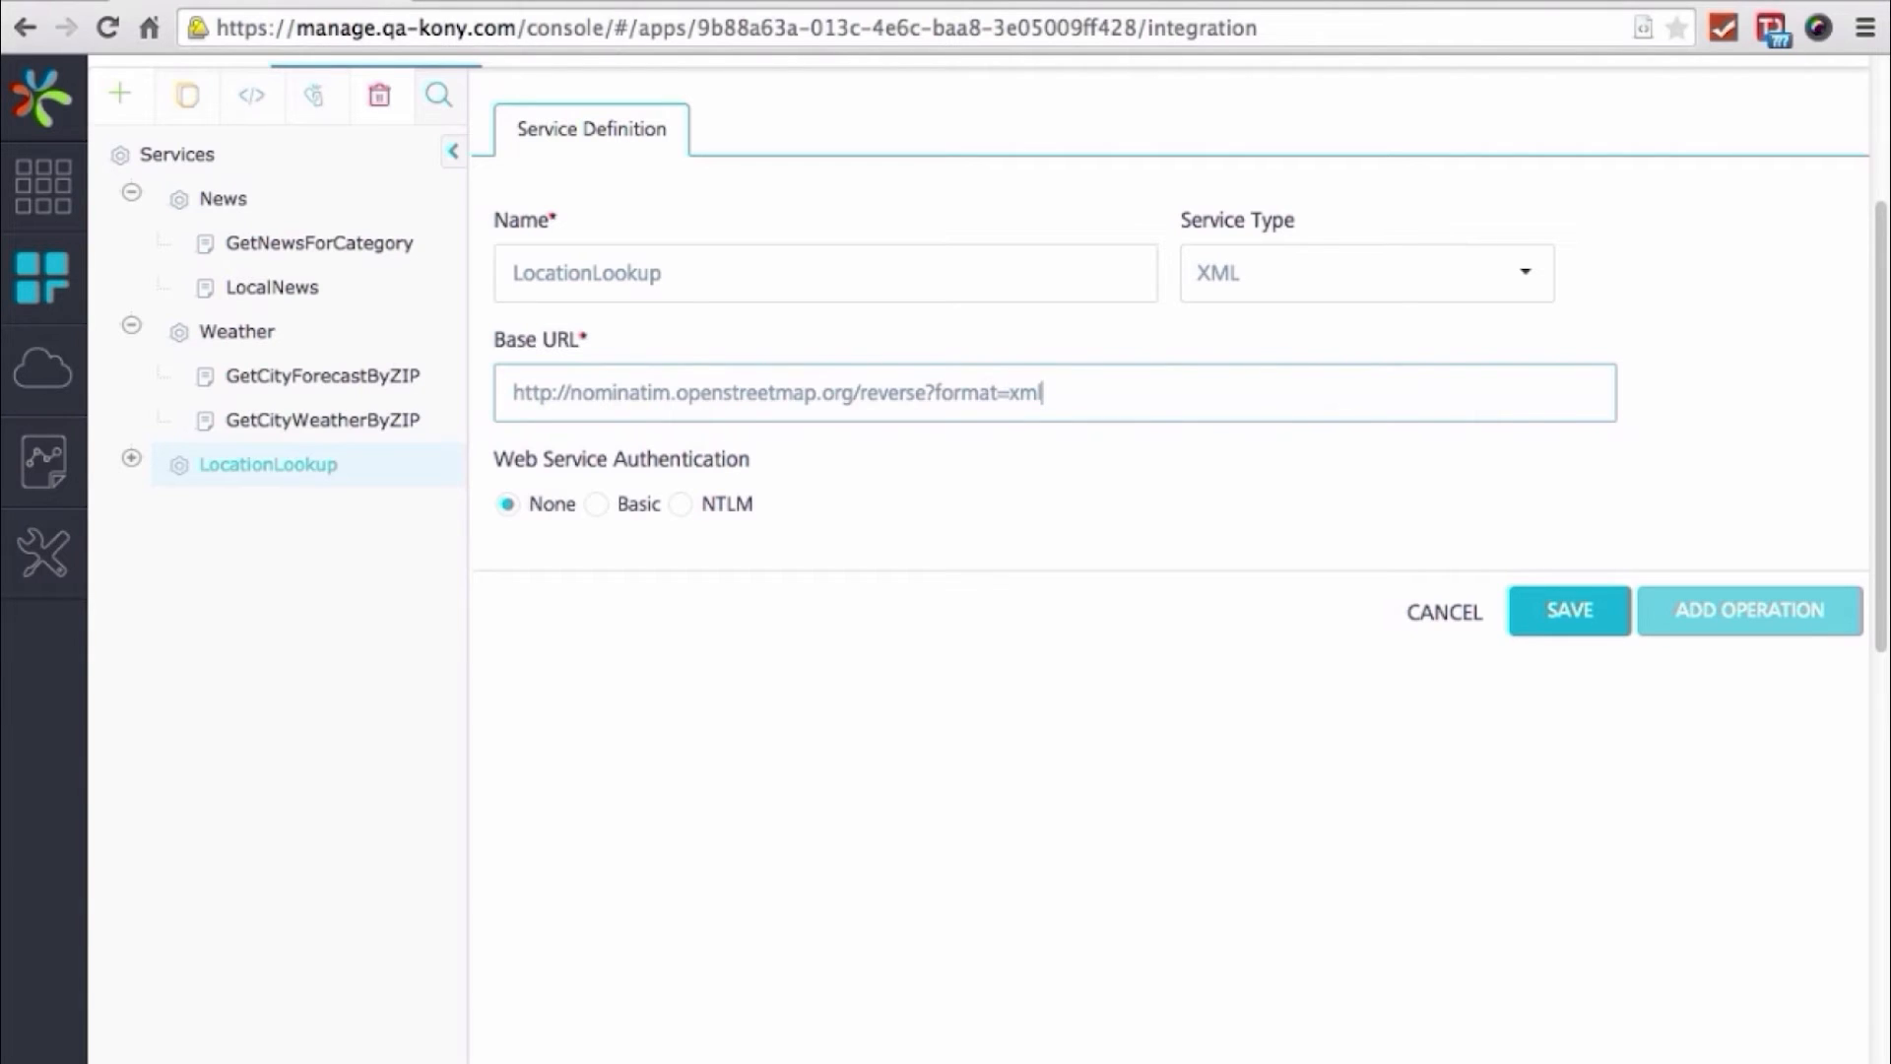
click(1545, 603)
Add an operation named ReverseGeoCode to LocationLookup with security level Public and the target URL suffix &lat=$lat&lon=$lon
click(1777, 617)
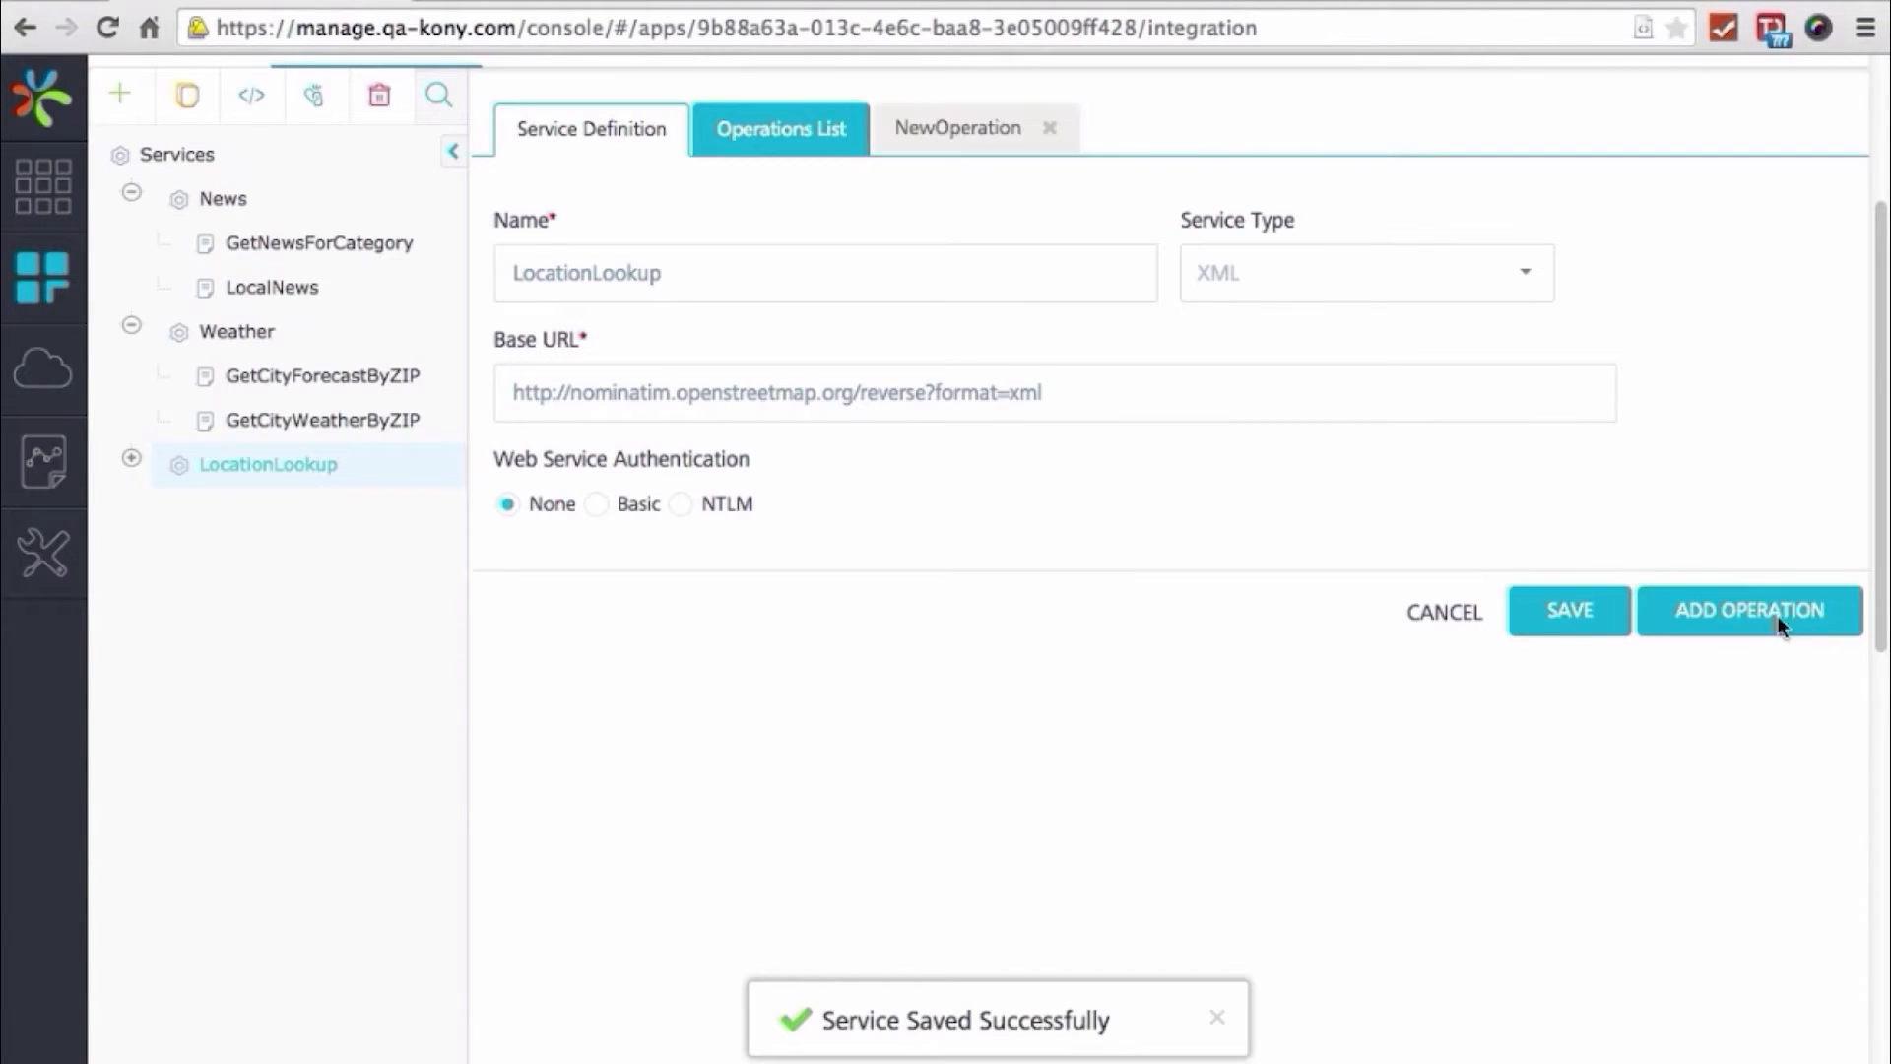
click(1510, 276)
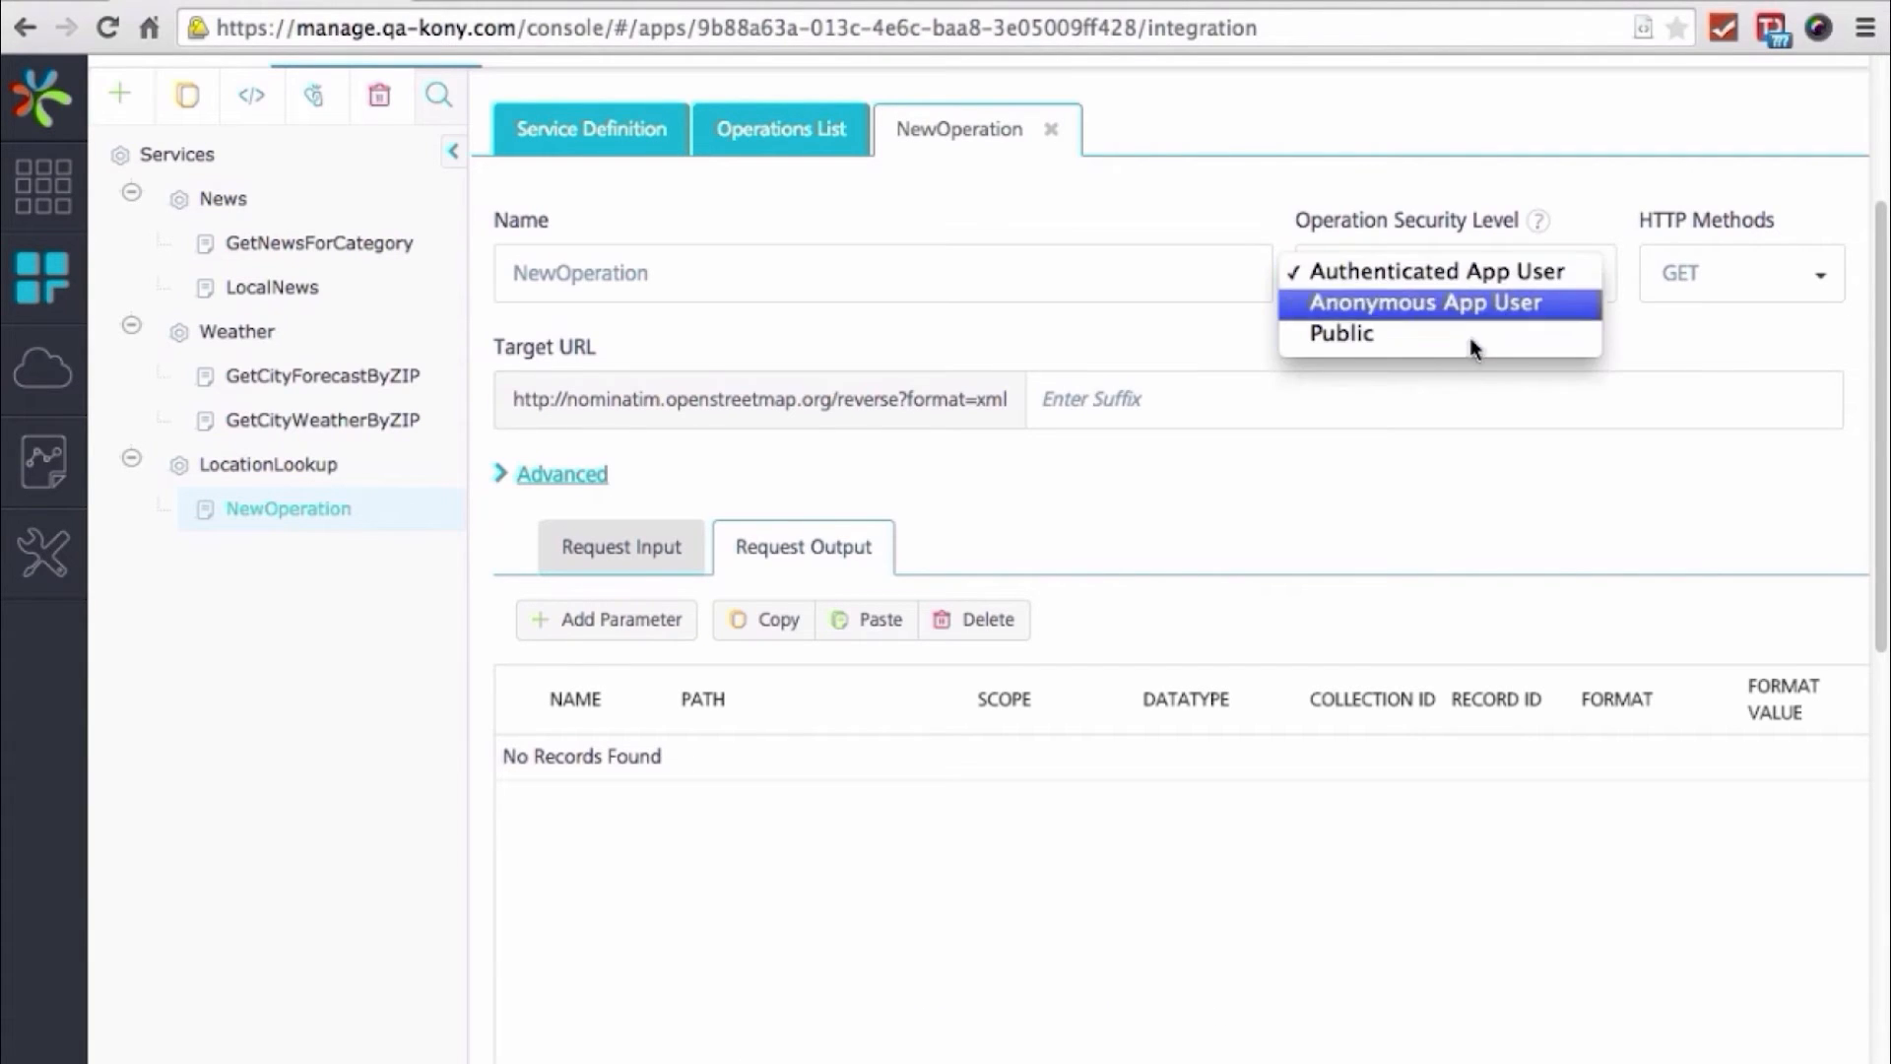
click(1472, 340)
double_click(833, 279)
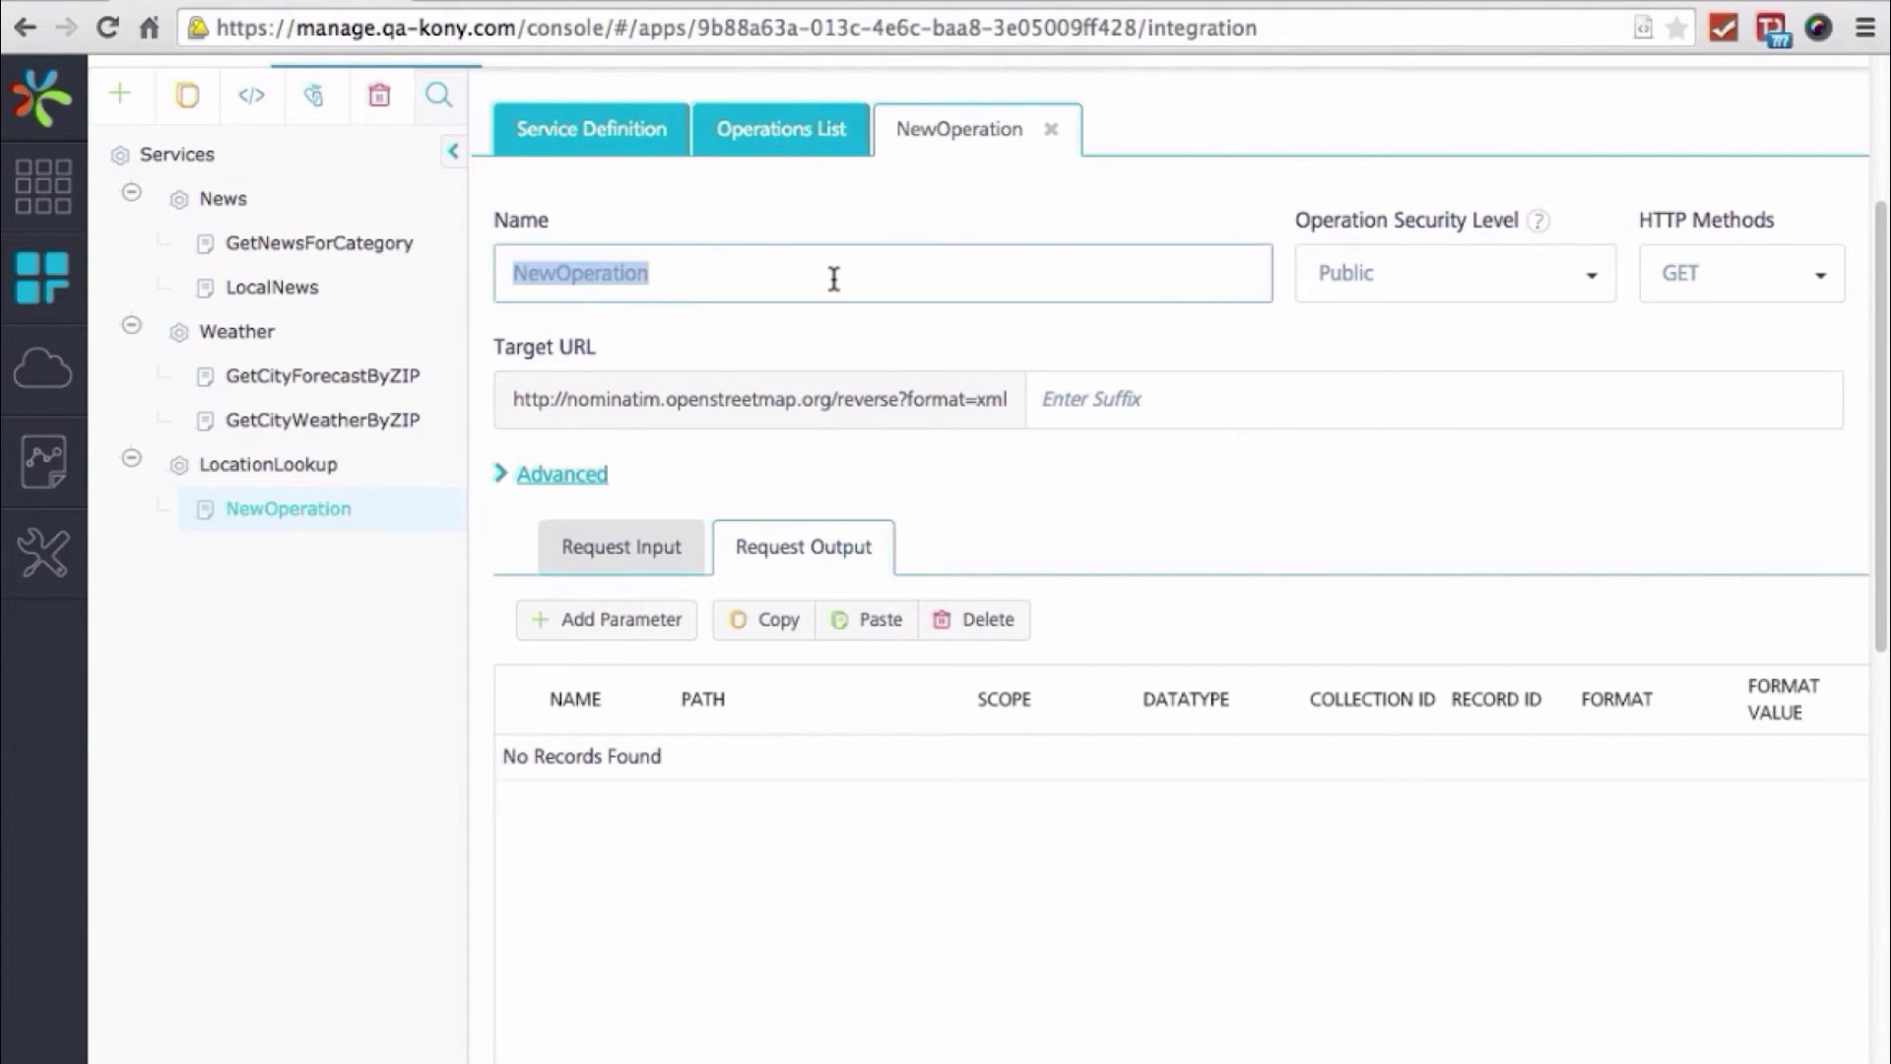
text(Reverse)
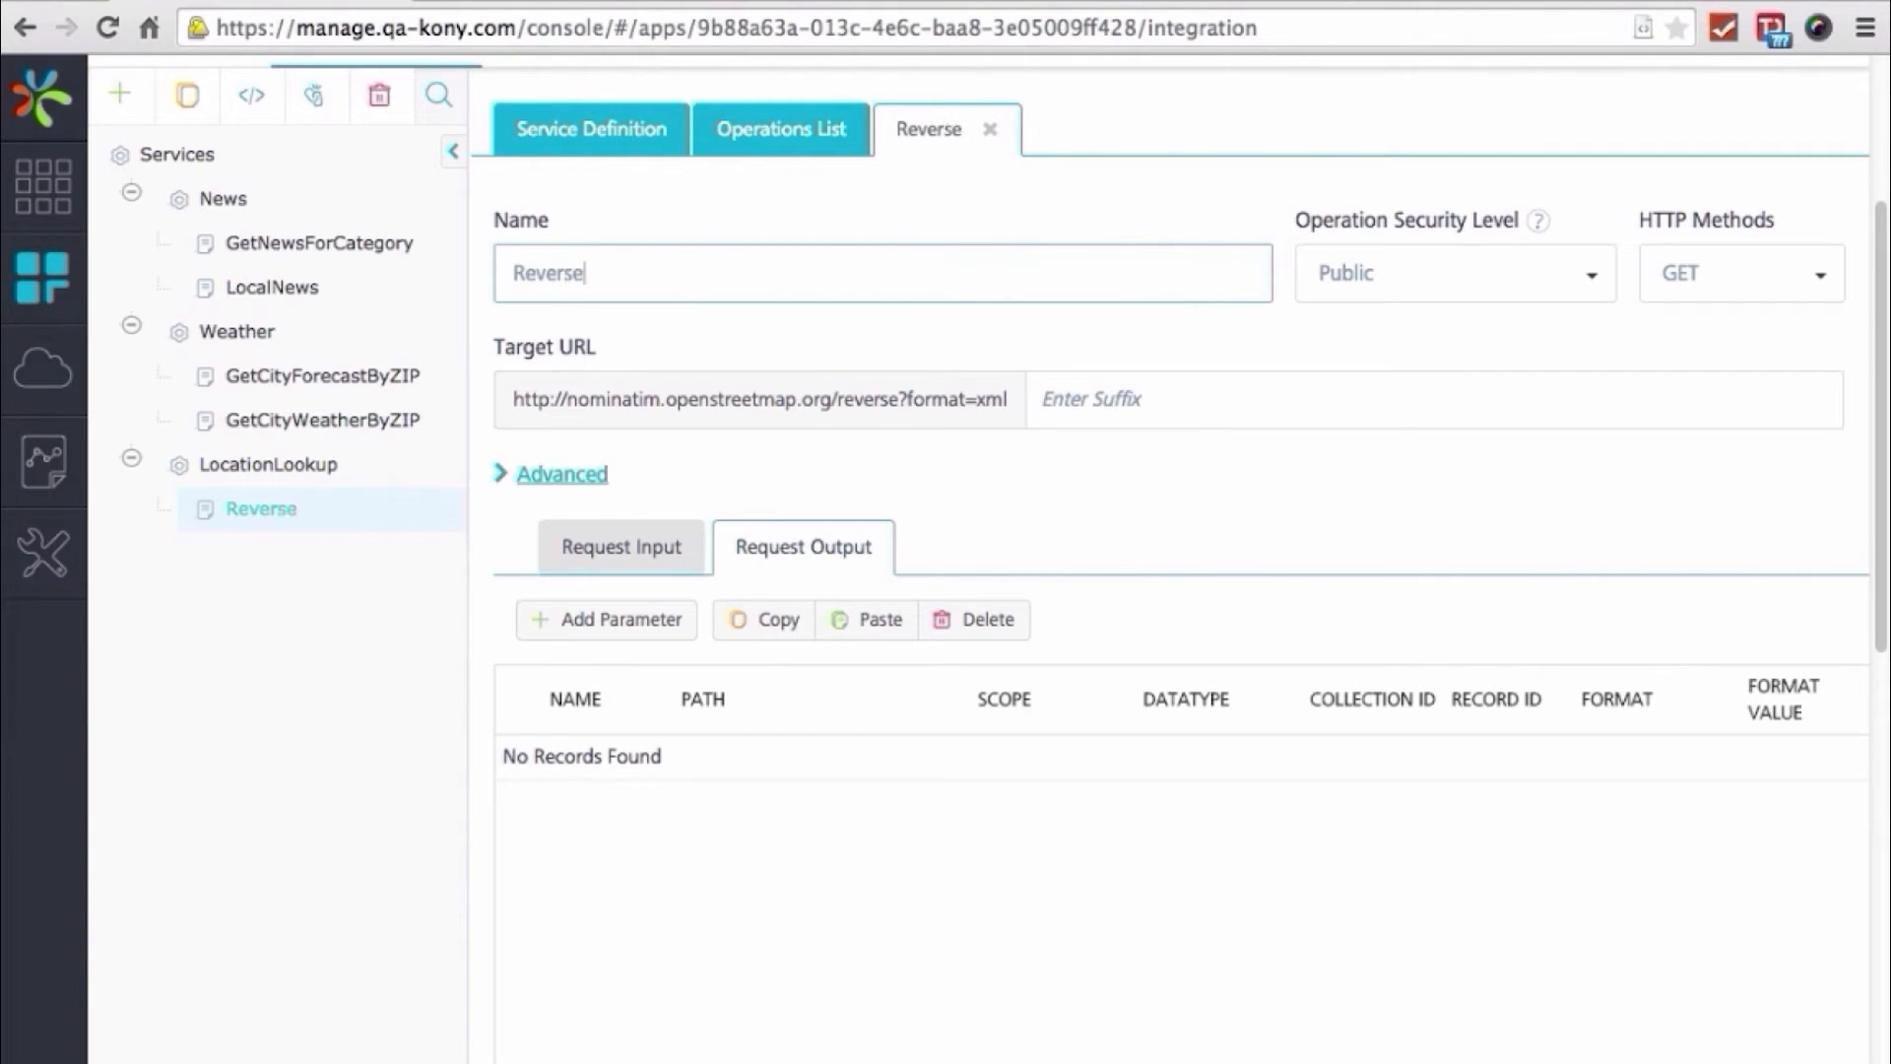
text(GeoCode)
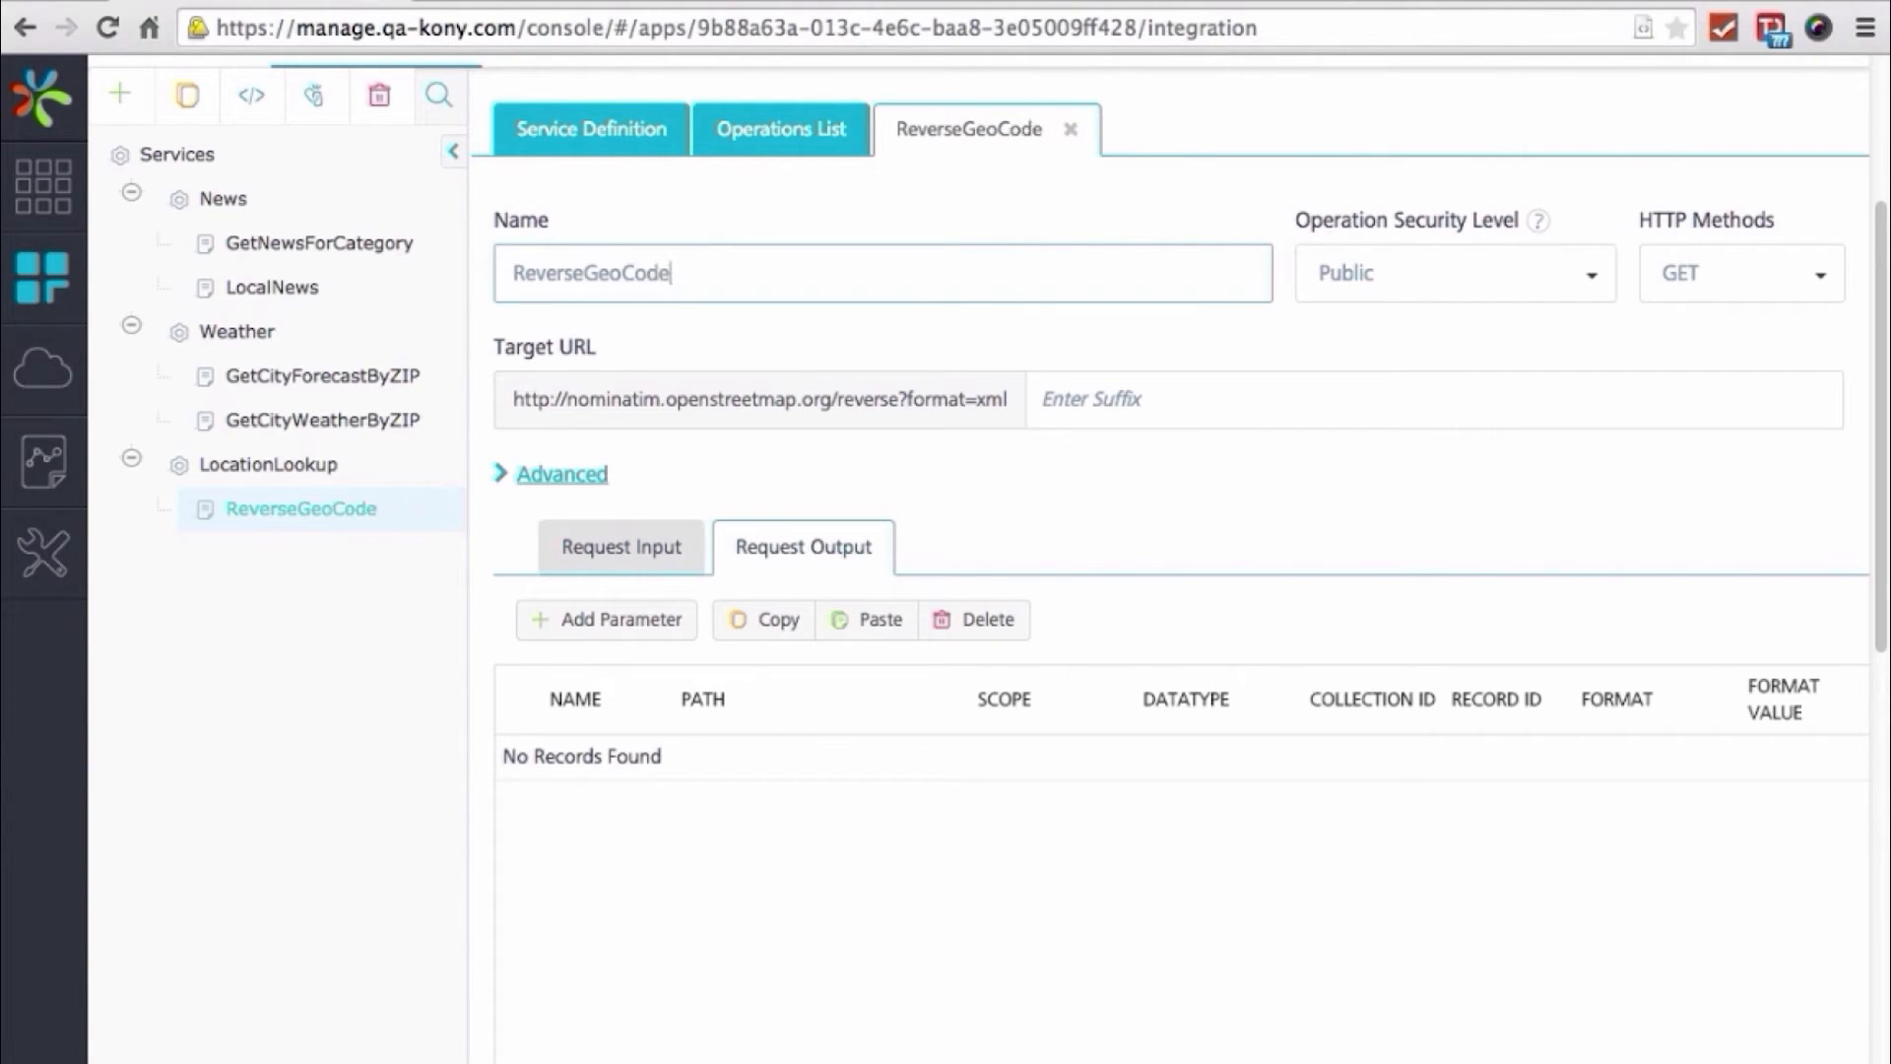
click(1278, 399)
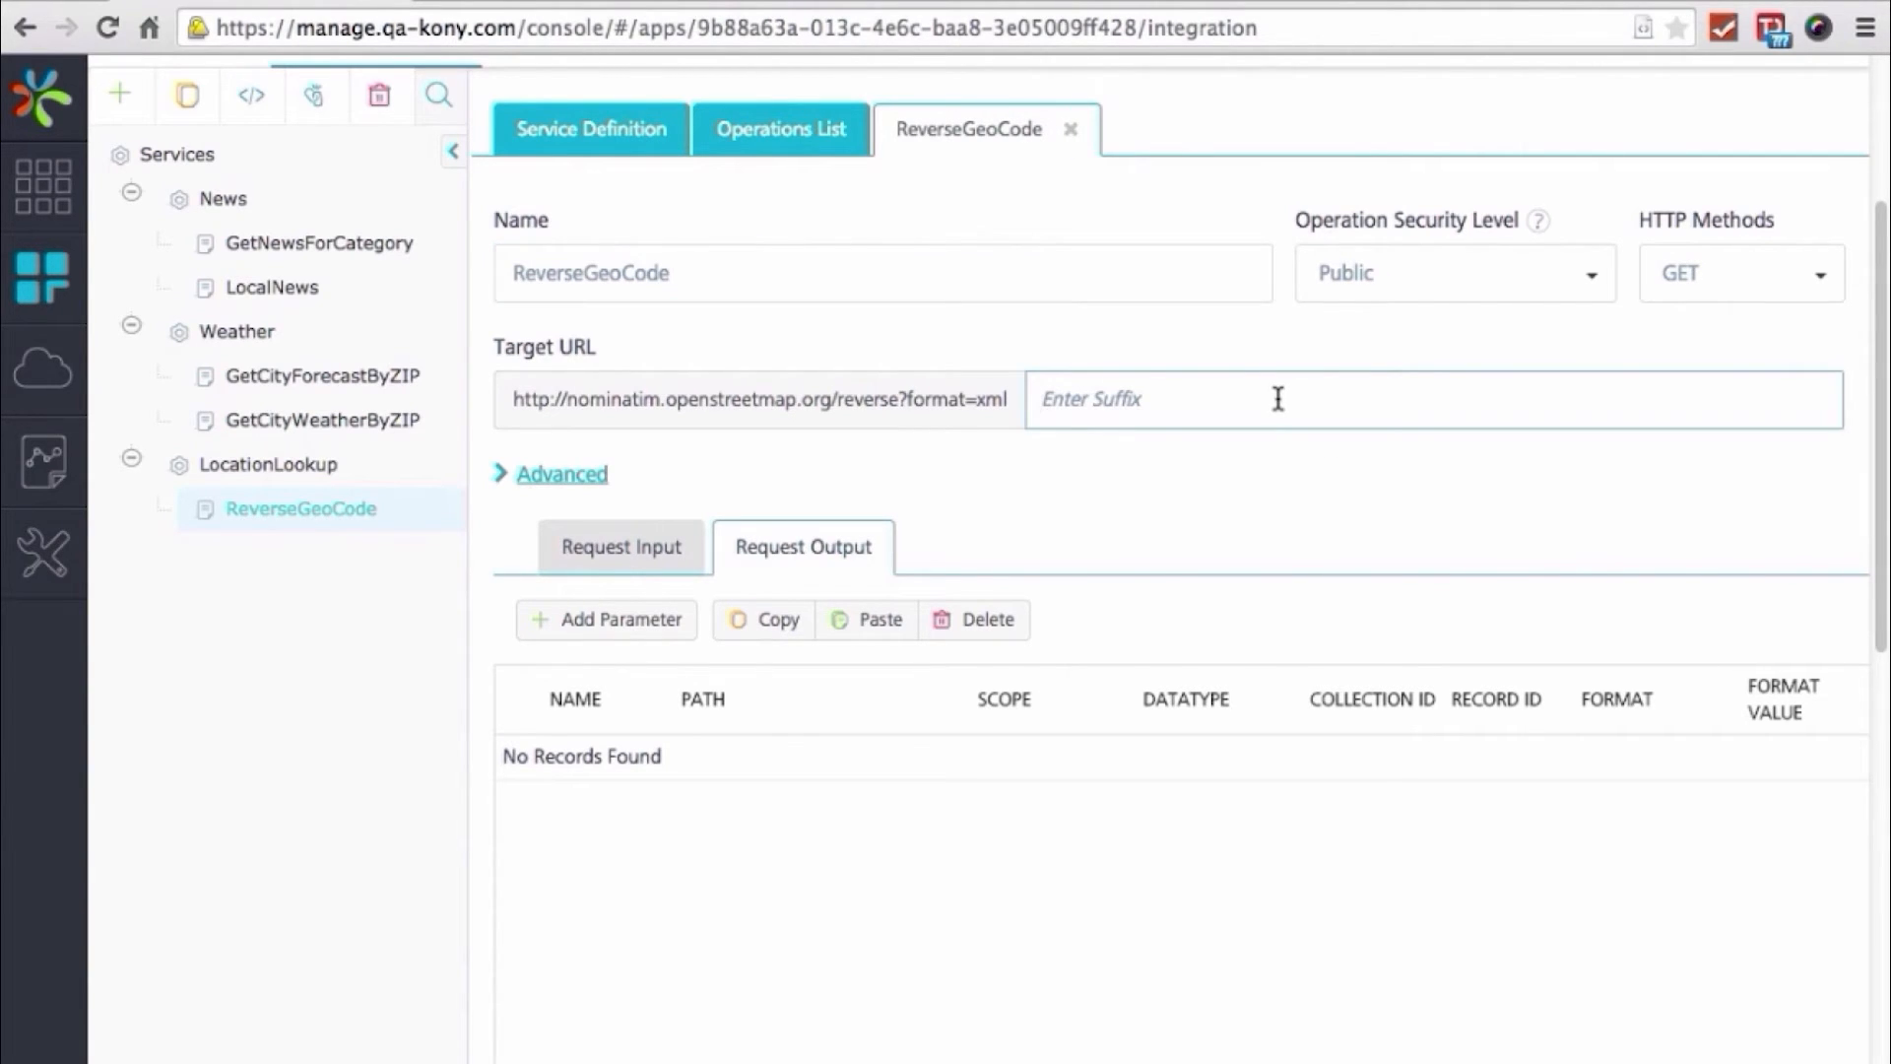
text(&lat=$lat&lon=$lon)
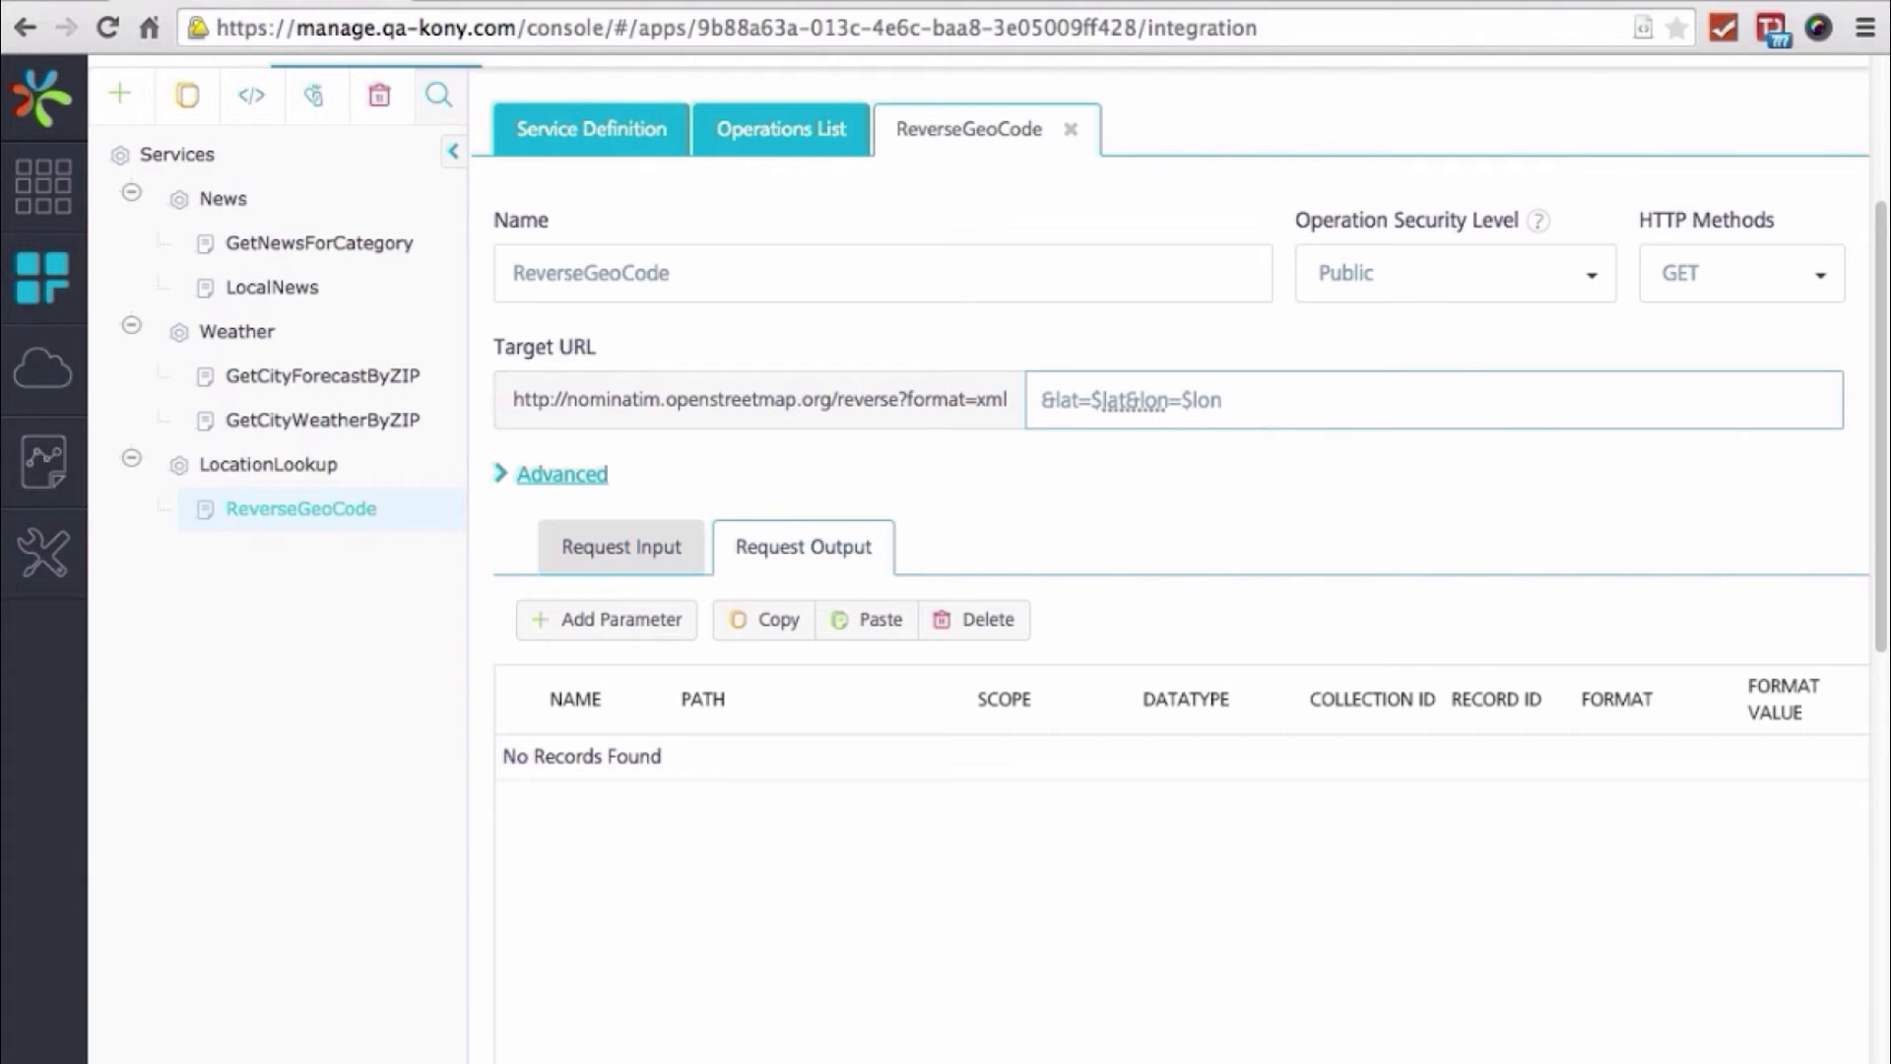
Add two request input parameters named lat and lon to the ReverseGeoCode operation
click(652, 557)
click(607, 698)
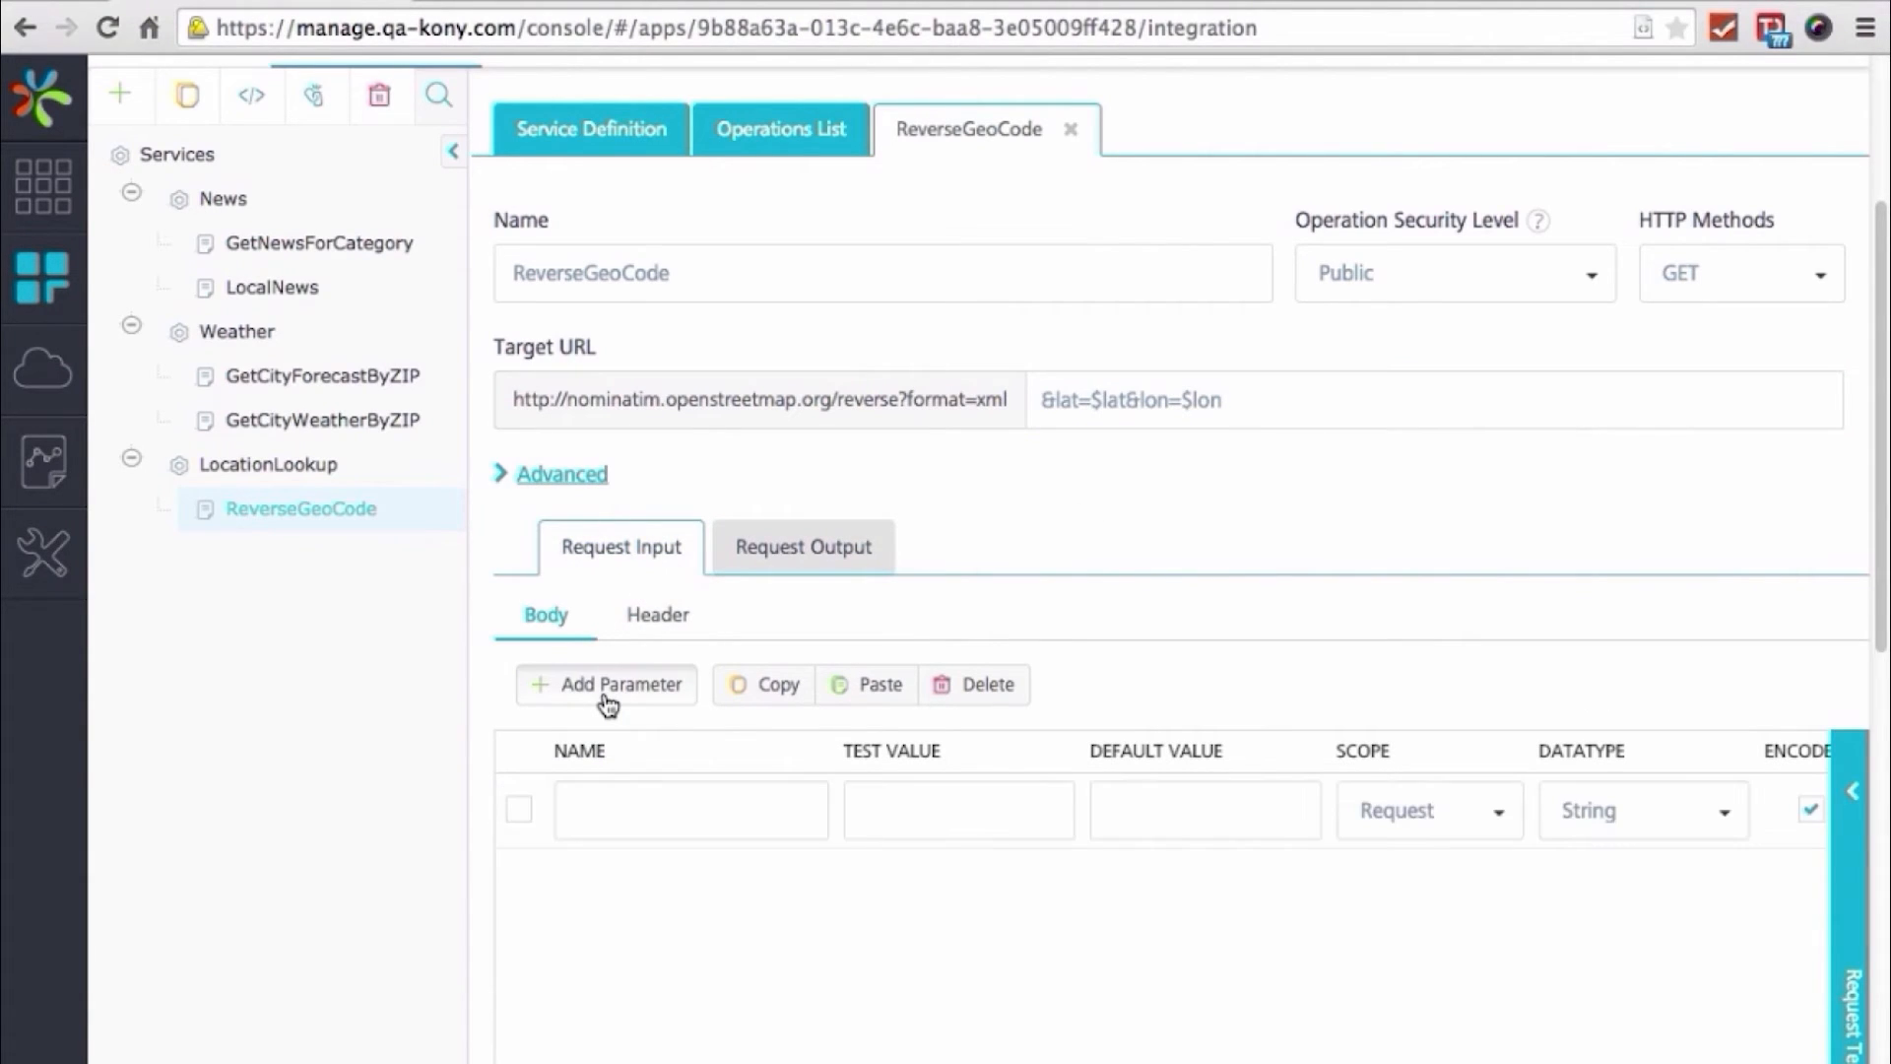
click(609, 706)
click(650, 813)
text(lat)
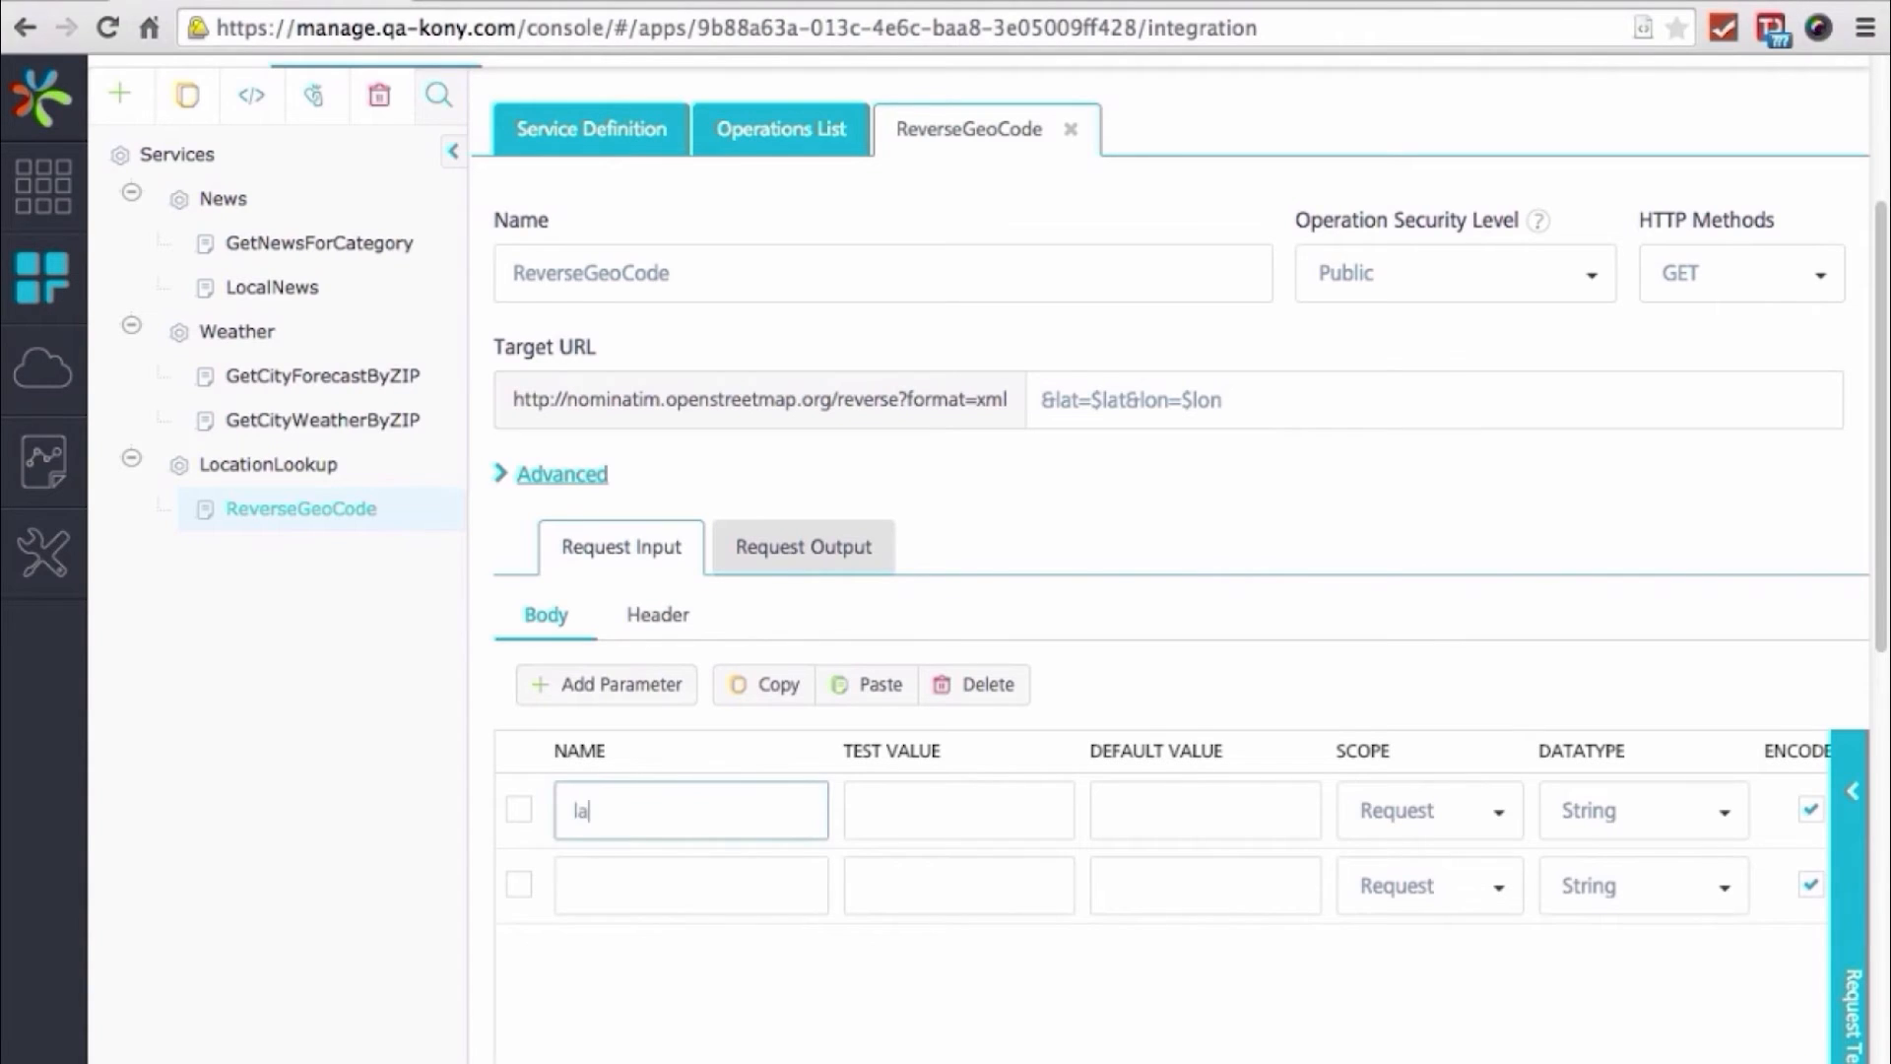
click(766, 899)
text(lon)
Set the test values to 33.7550 for lat and -84.3900 for lon
click(941, 811)
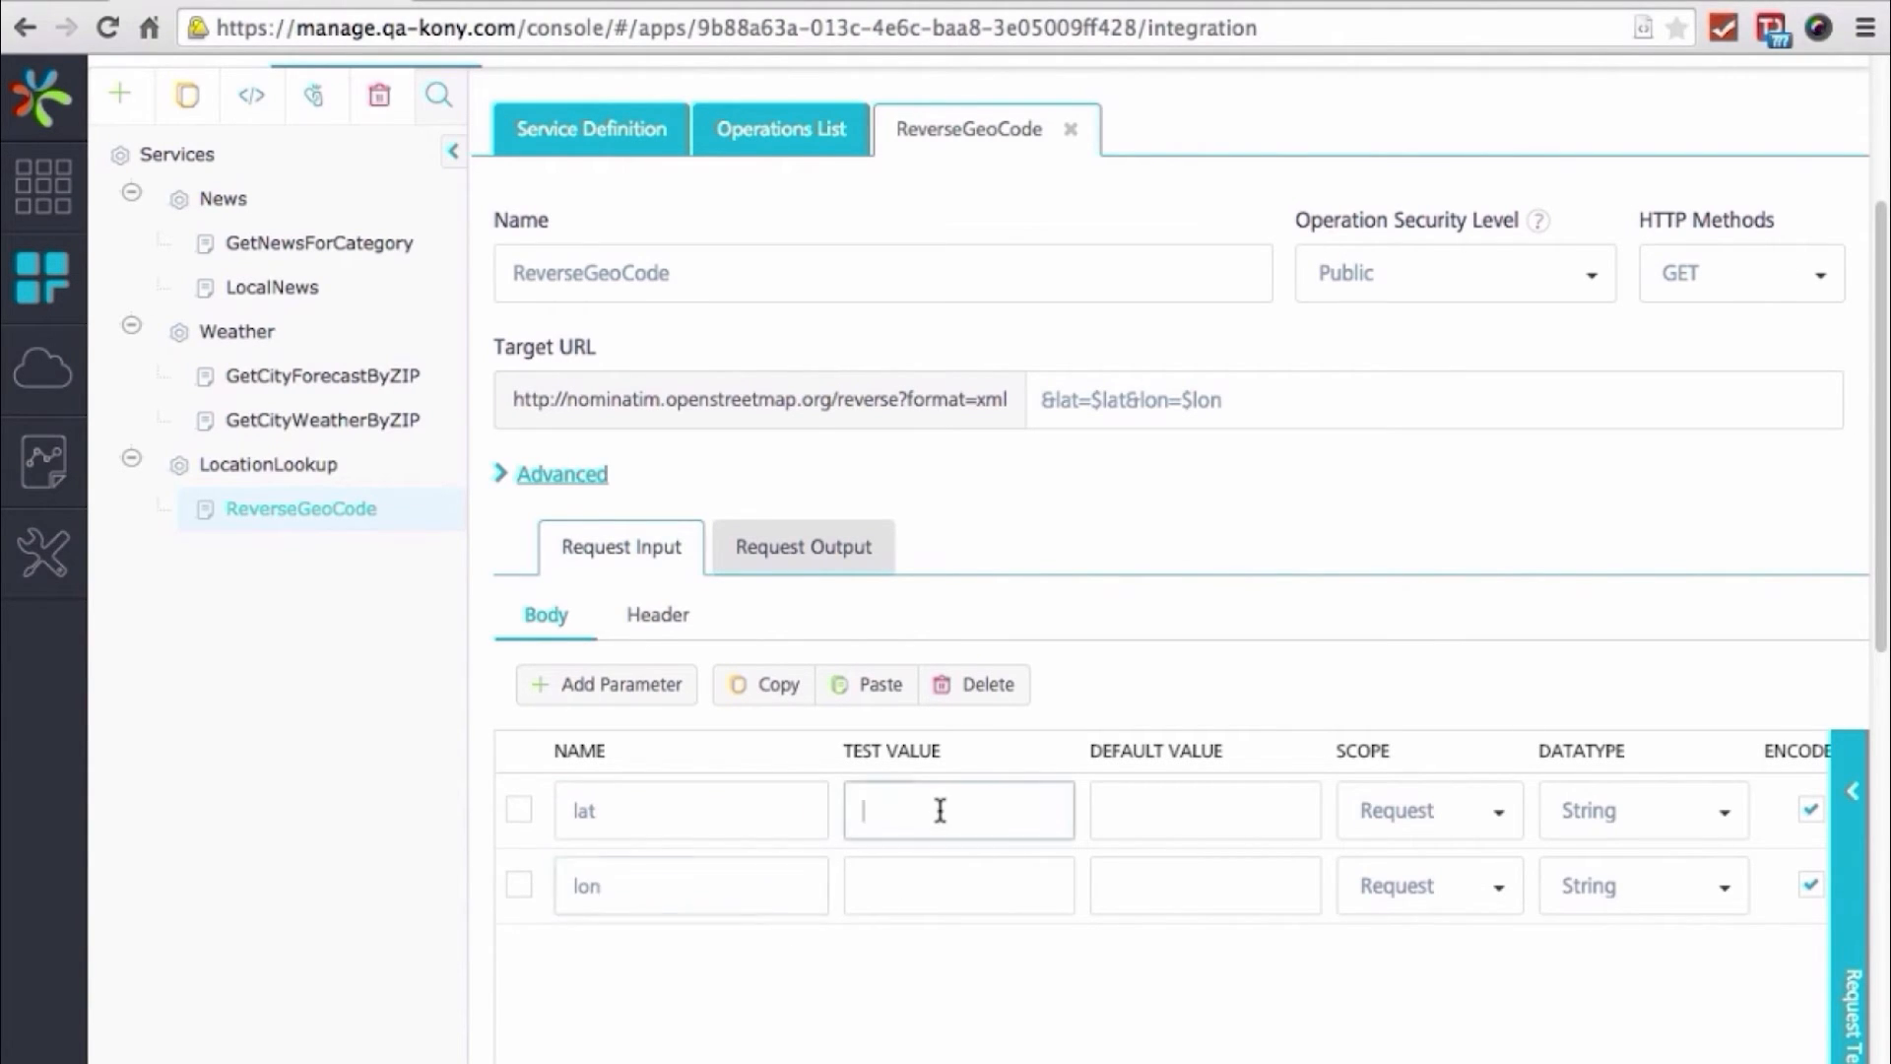
text(33.7550)
click(918, 885)
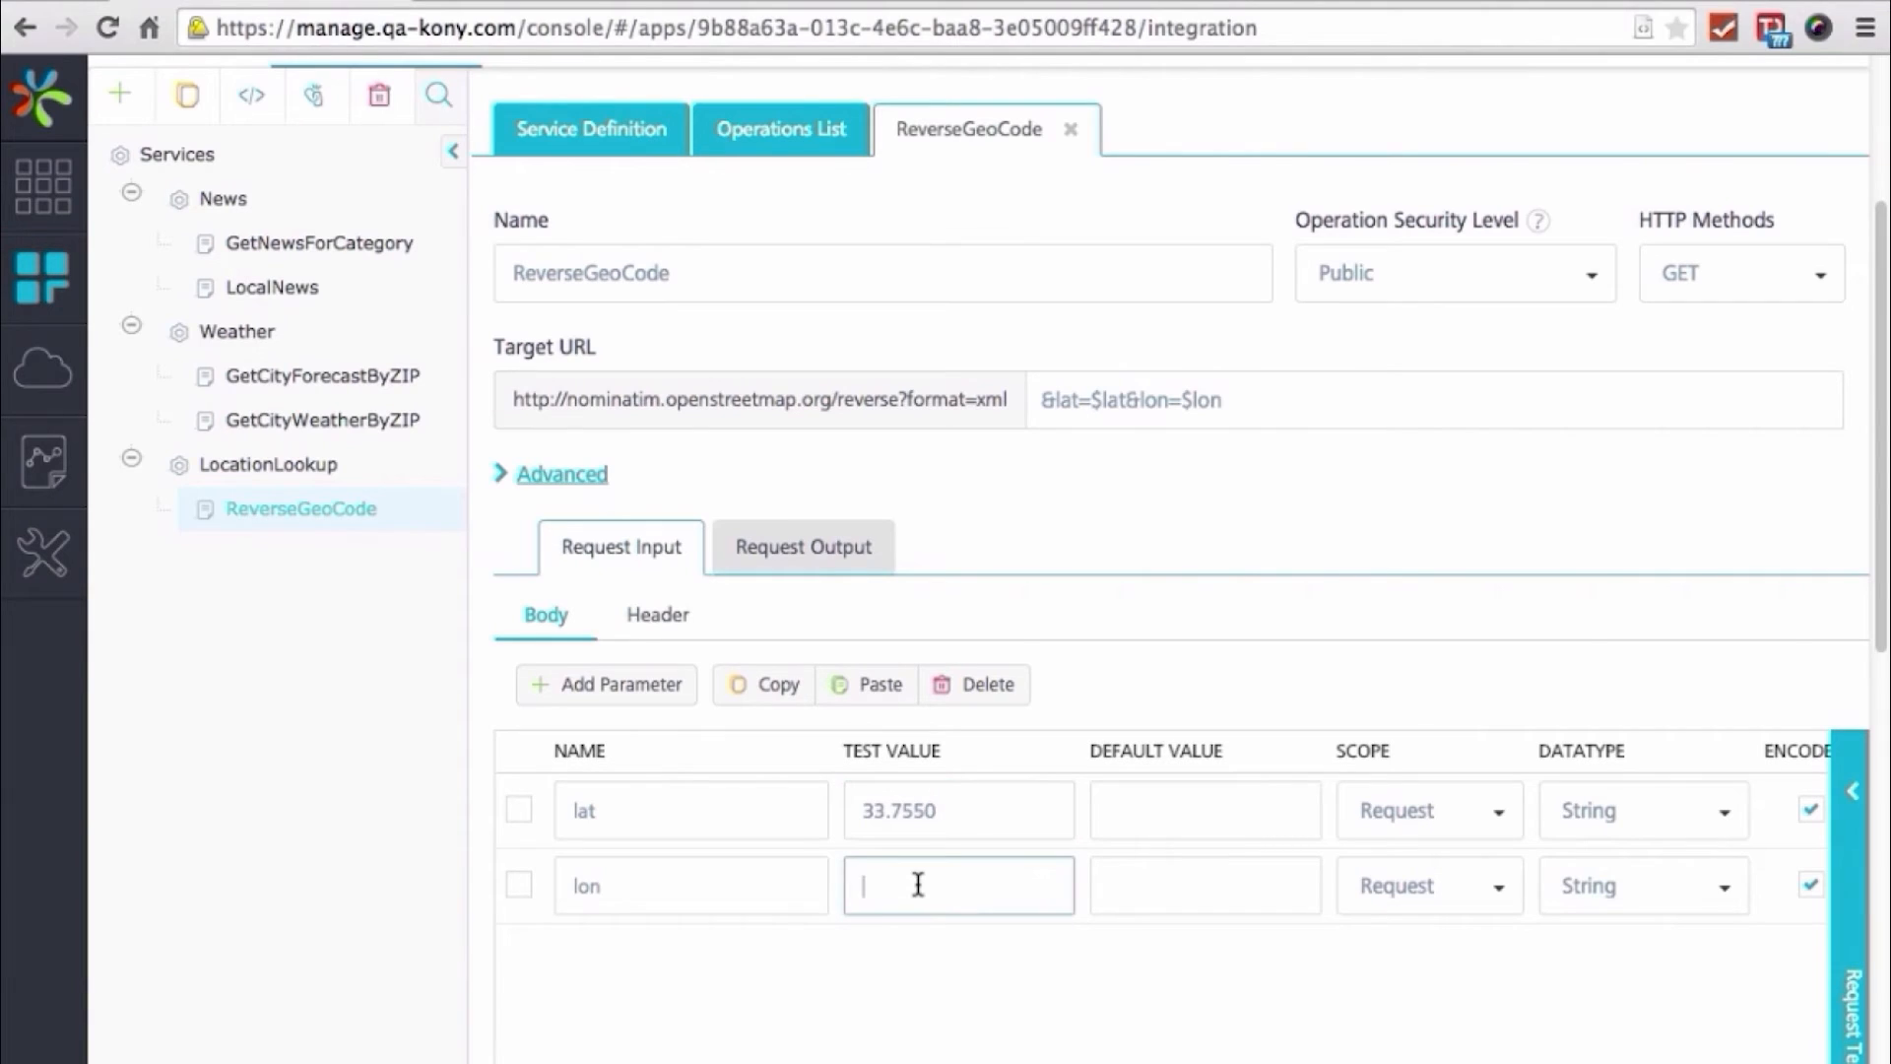
text(-84.3900)
Test the ReverseGeoCode operation and review its raw backend response and output result
scroll(1474, 873, down, 5)
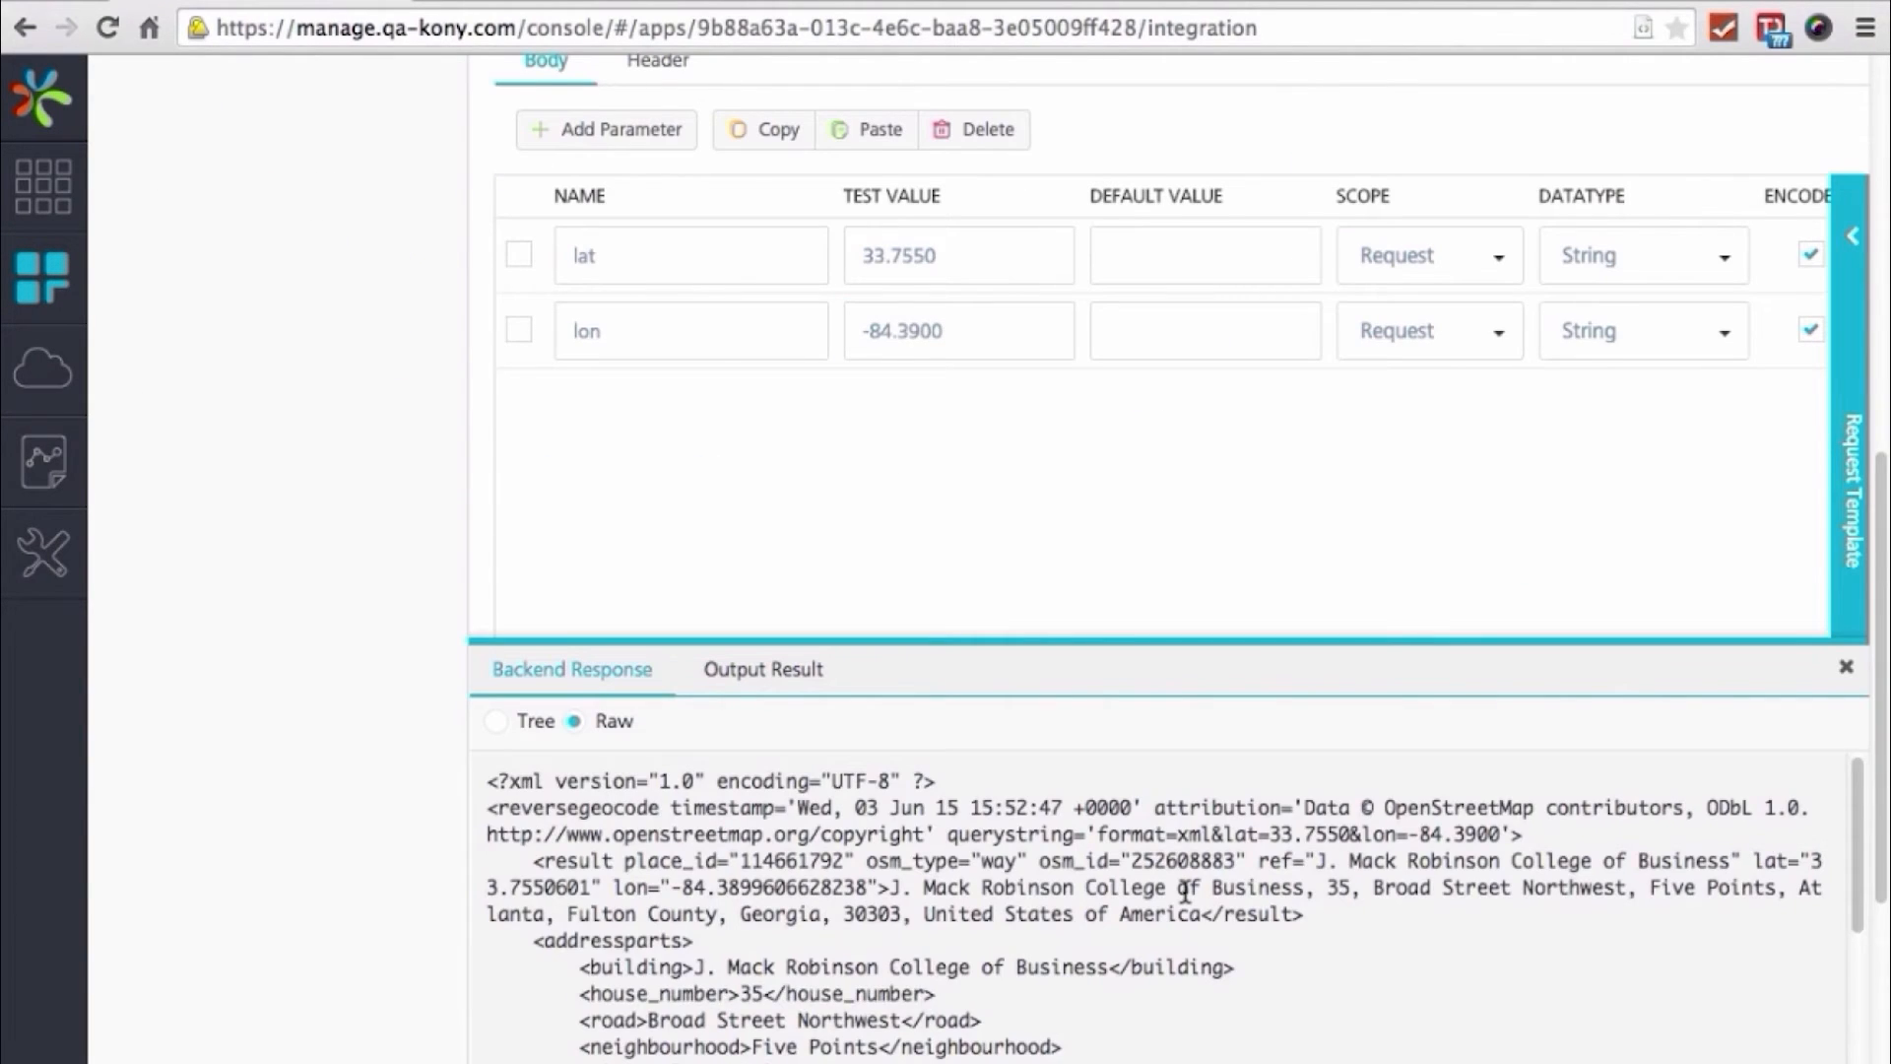
scroll(1186, 895, down, 4)
scroll(1186, 899, down, 2)
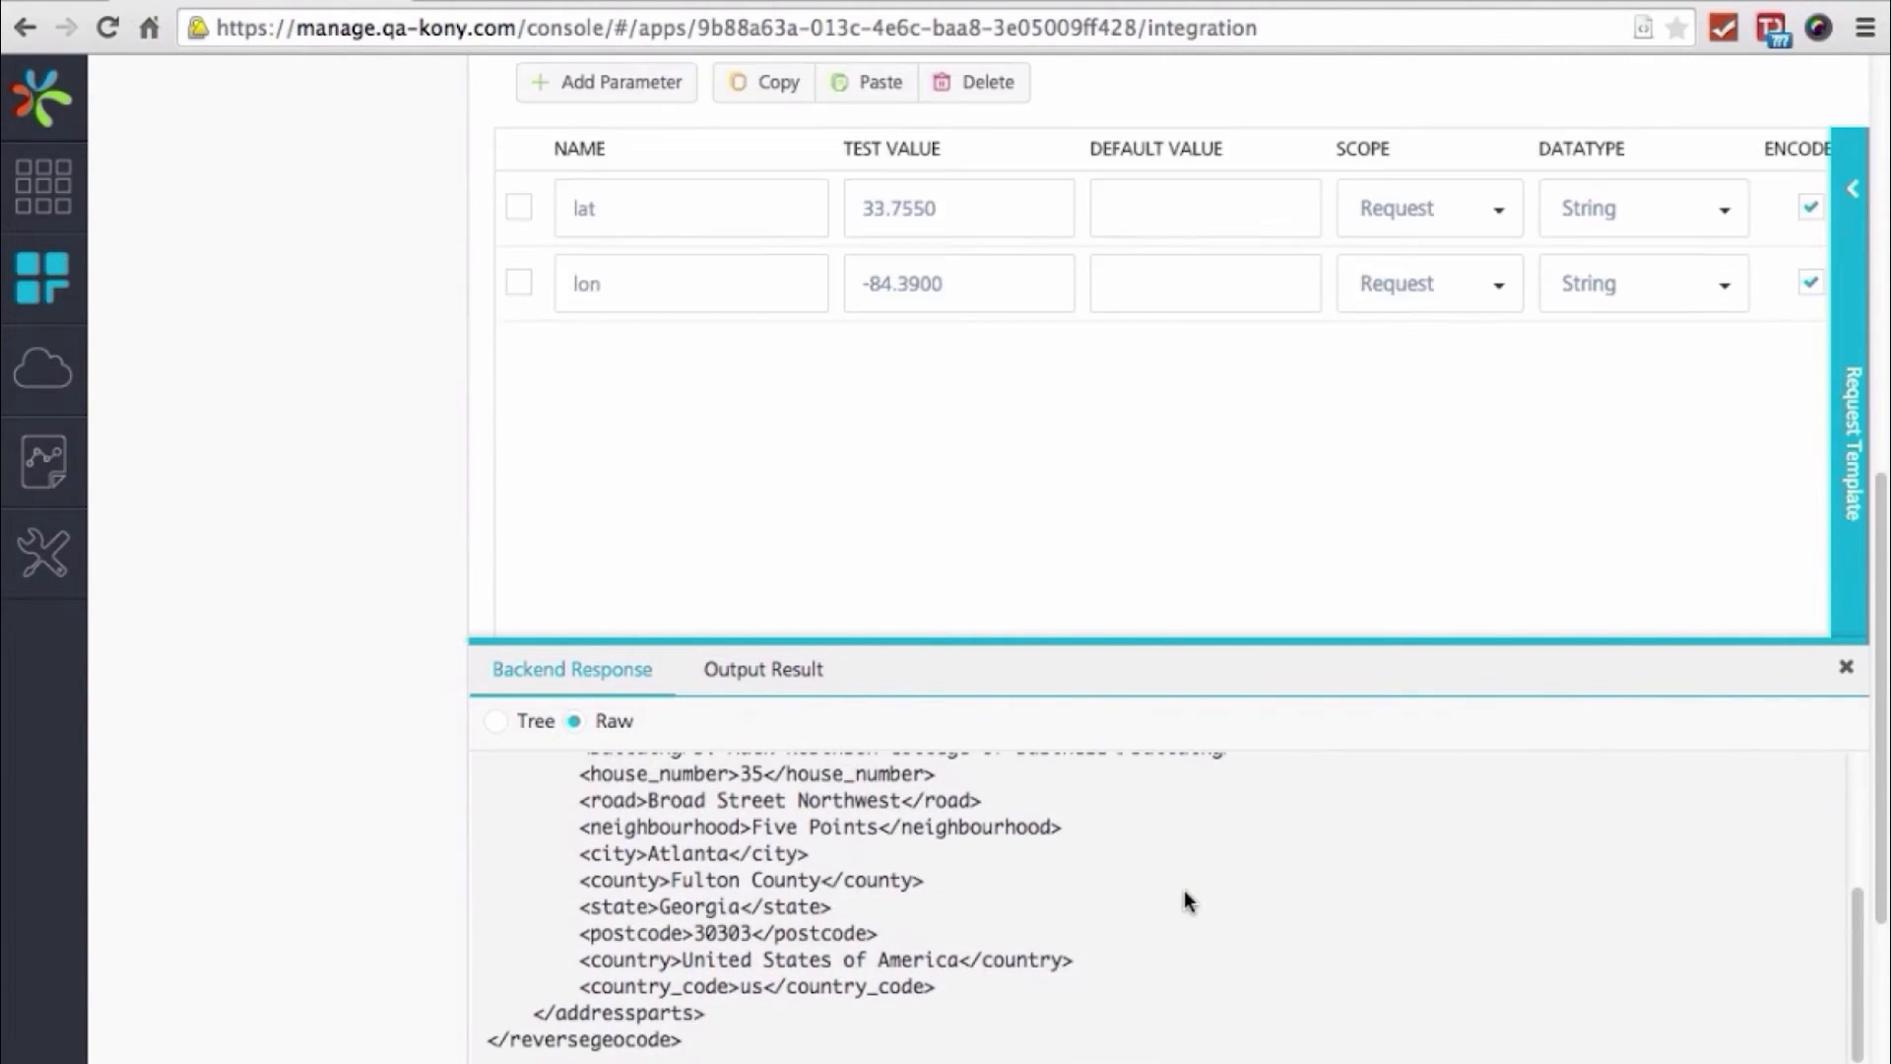
click(764, 674)
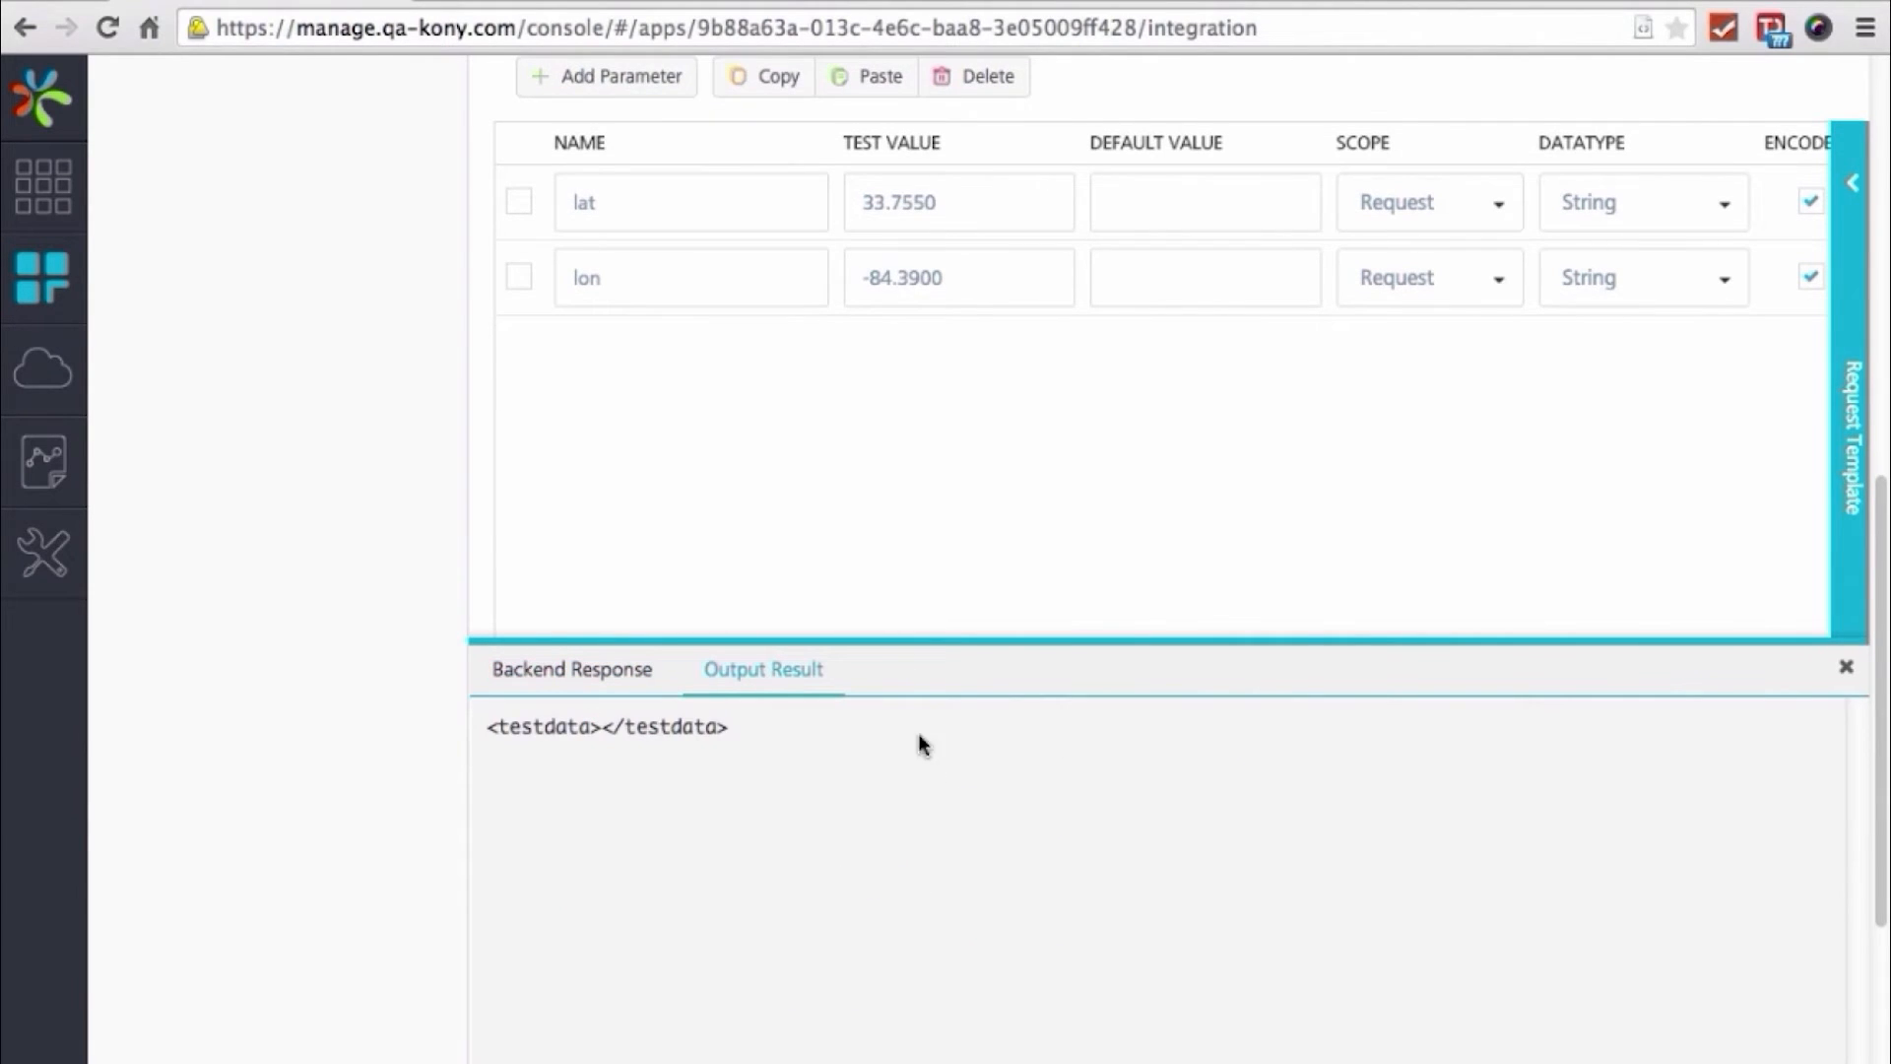
Add a ReverseGeoCode output parameter named zip with the path //addressparts/postcode
scroll(867, 591, up, 3)
click(789, 144)
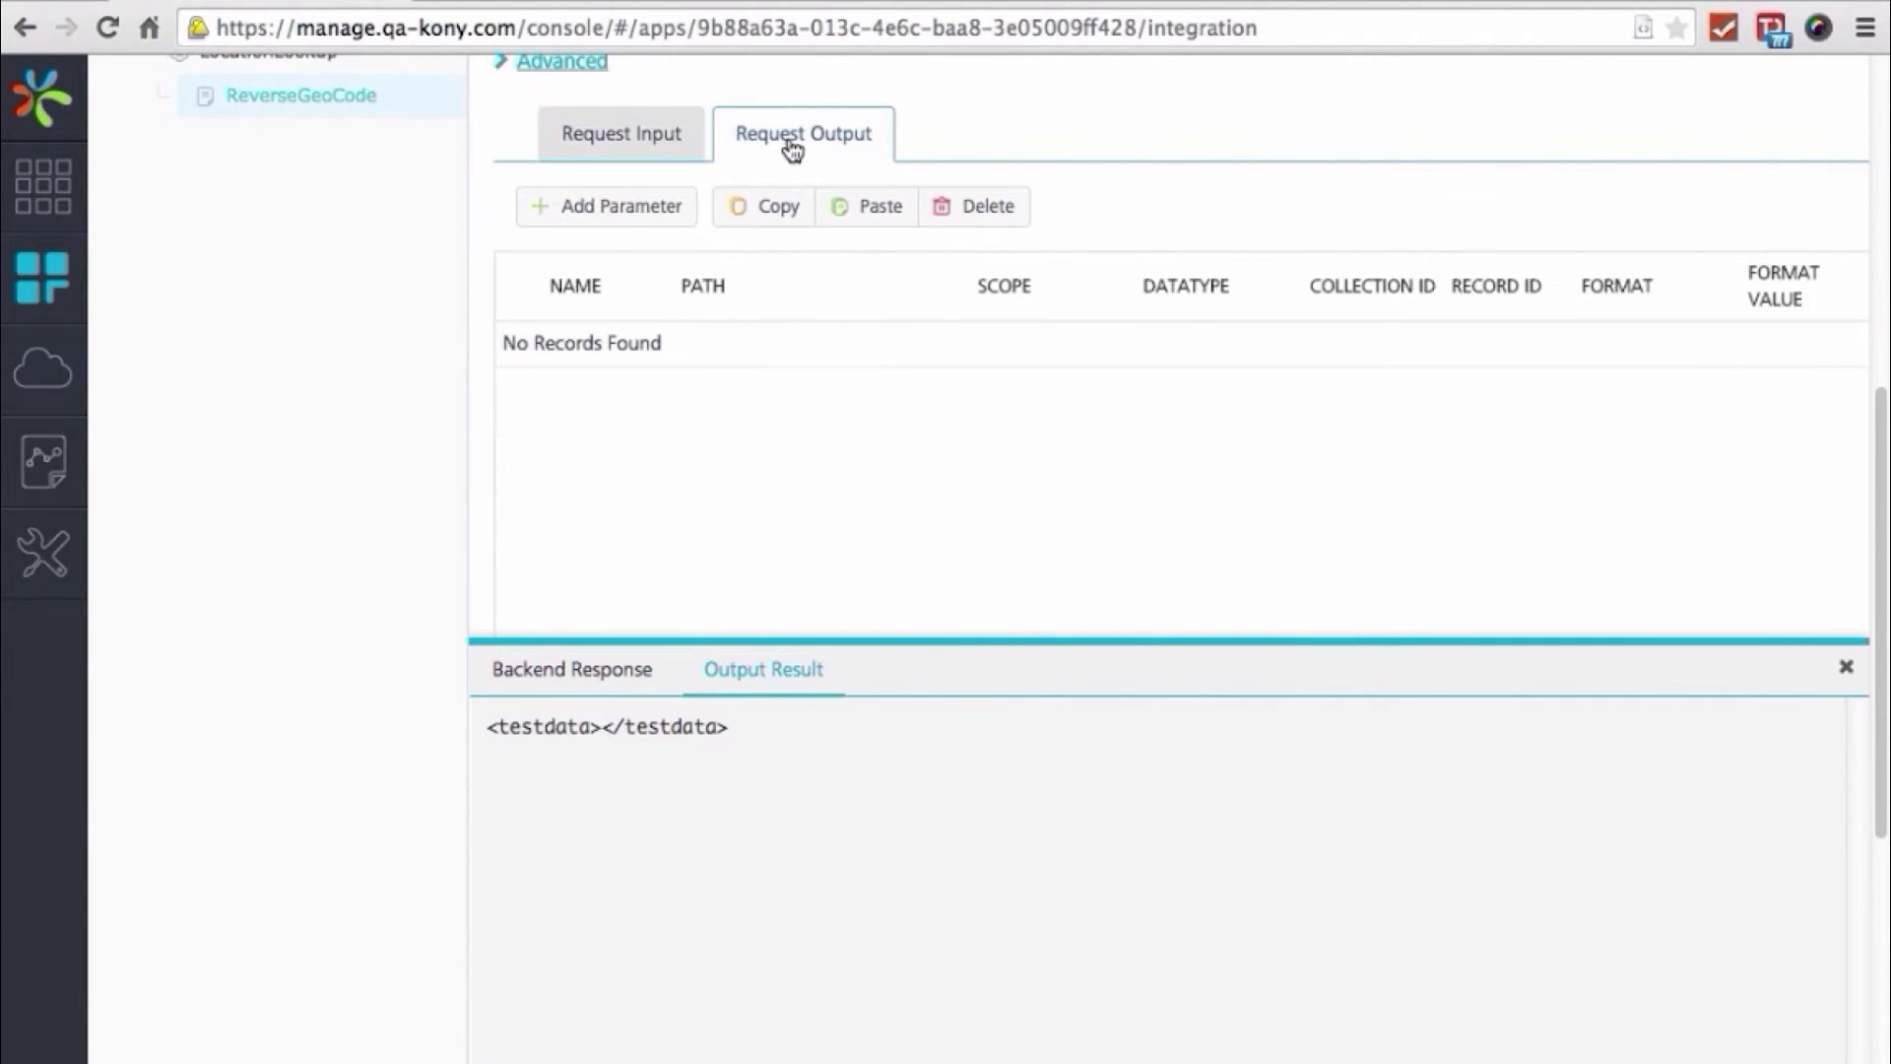
scroll(984, 802, down, 1)
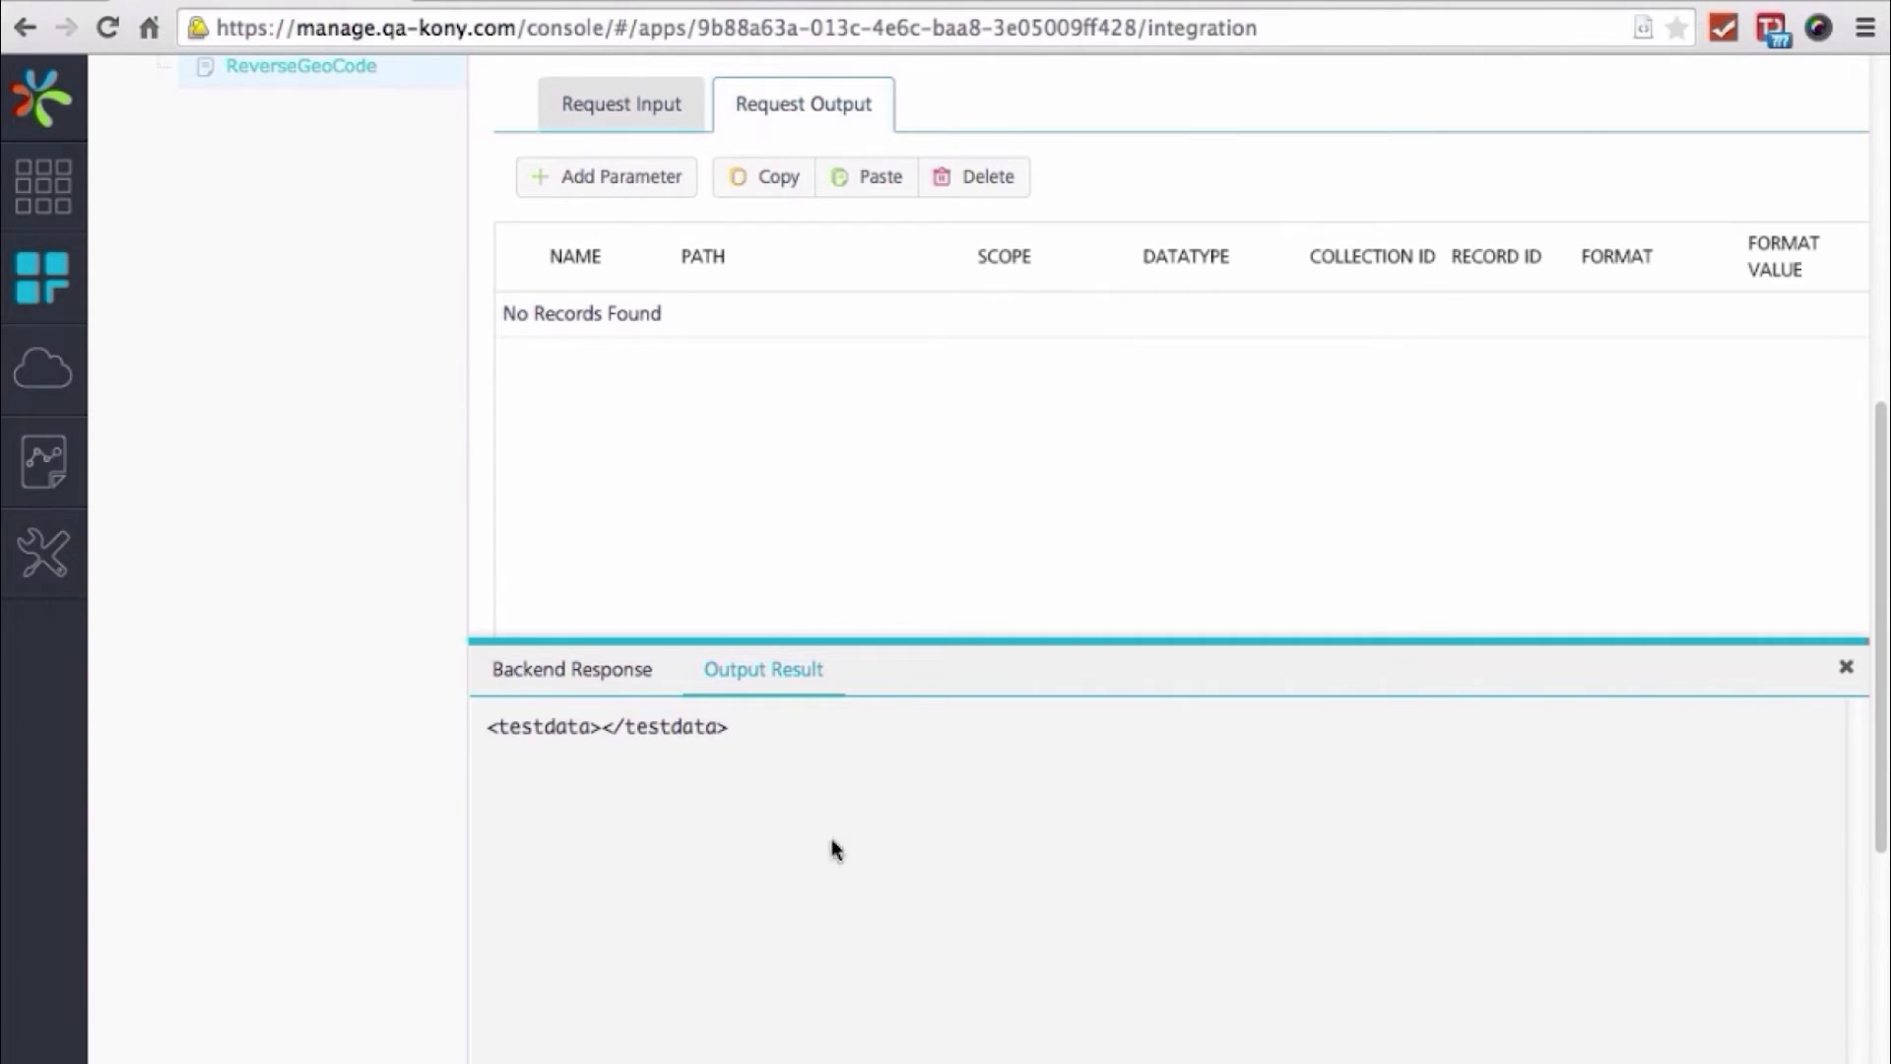
click(597, 185)
text(zip)
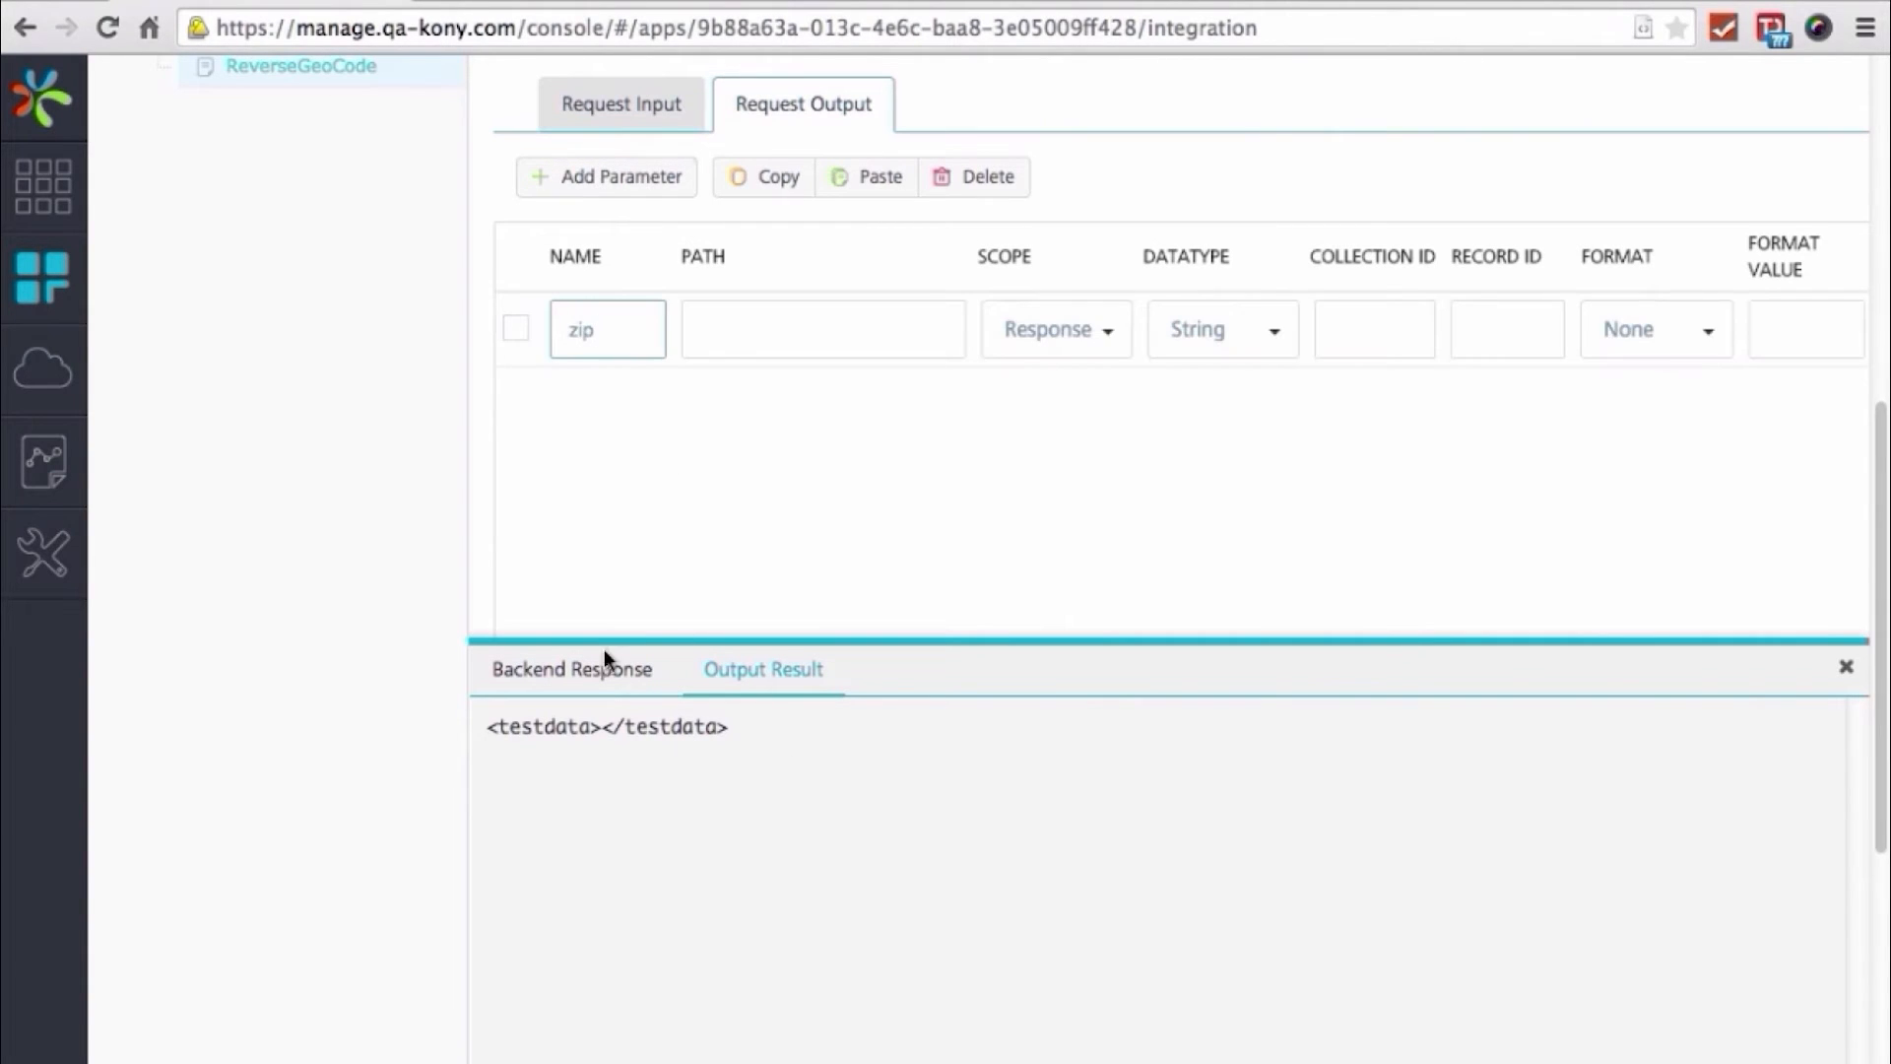
click(572, 669)
scroll(871, 906, down, 3)
scroll(871, 906, up, 1)
double_click(635, 816)
click(735, 326)
text(//addressparts/postcode)
scroll(679, 935, down, 1)
Add an output parameter named cityName and map its path under //addressparts/ to the city element of the backend response
click(607, 177)
click(593, 418)
text(cityName)
click(823, 404)
text(//)
double_click(616, 763)
click(823, 404)
text(addressparts/)
double_click(613, 892)
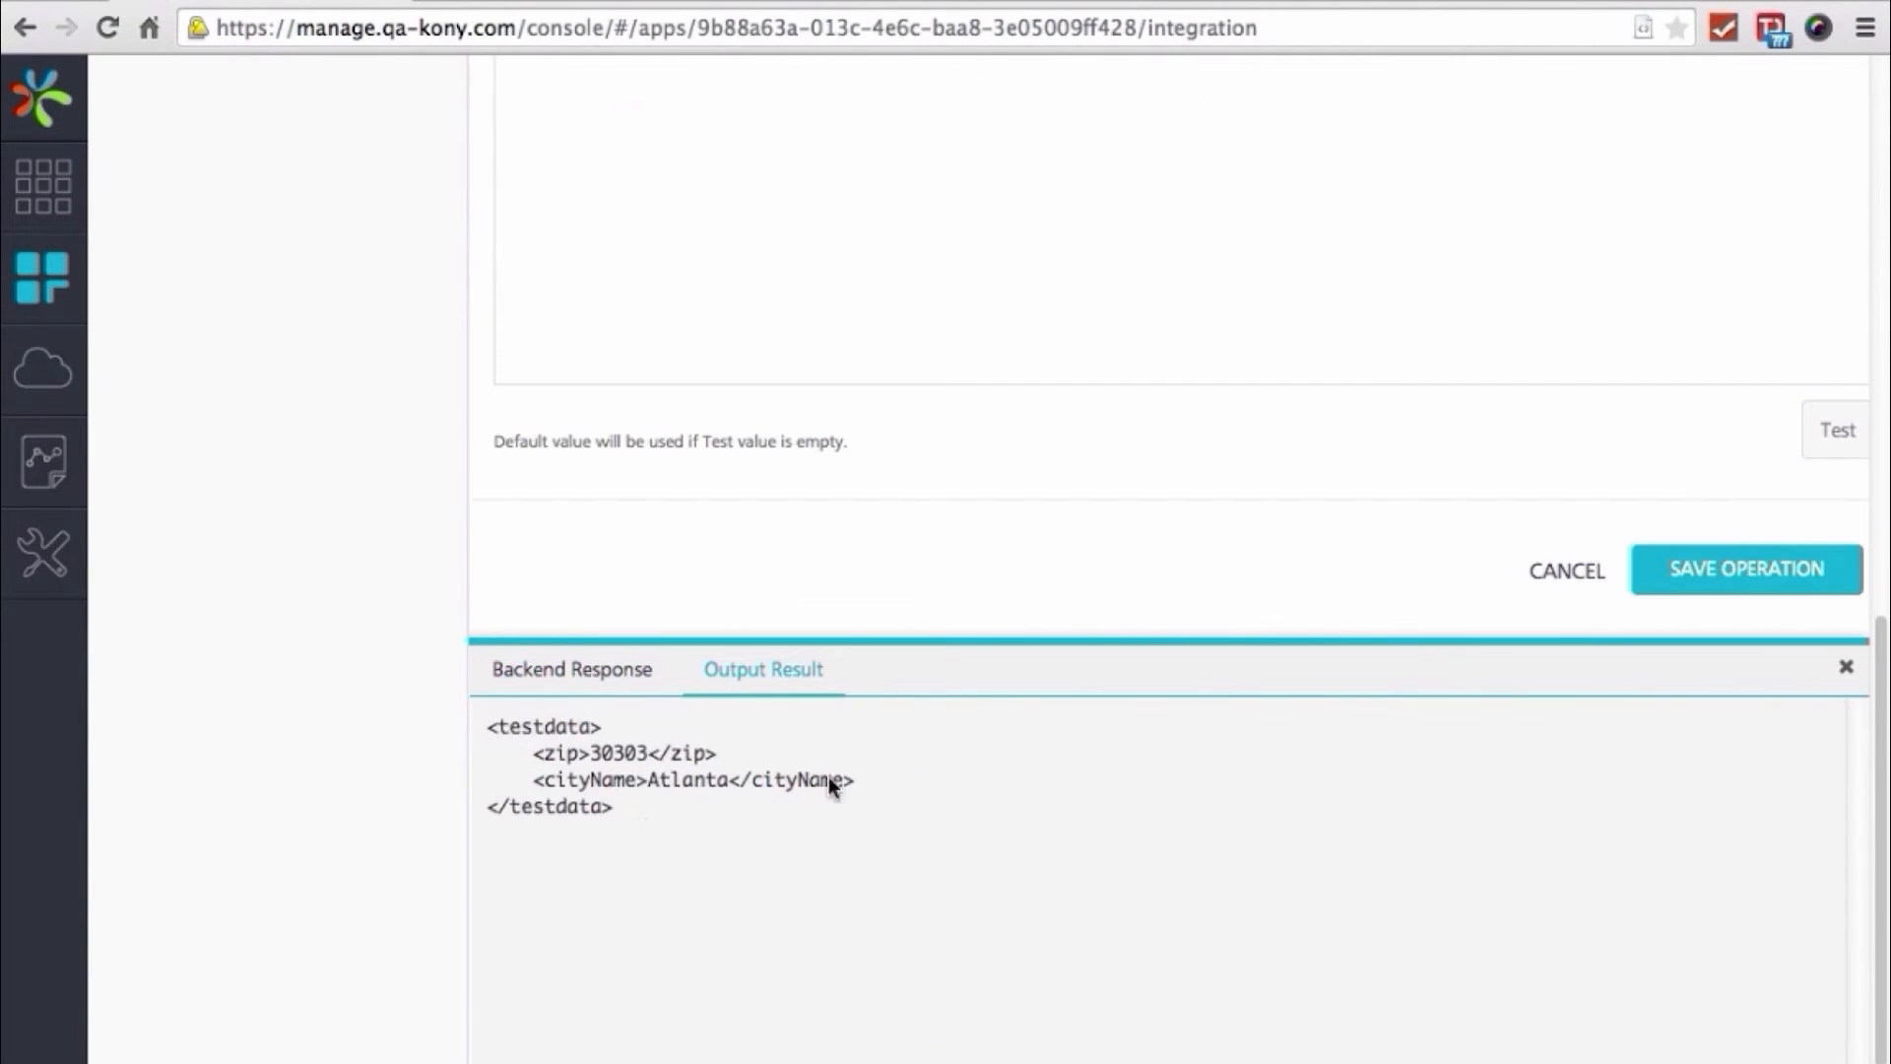
Review the mapped zip and cityName in the test output and save the ReverseGeoCode operation
drag(620, 810, 481, 732)
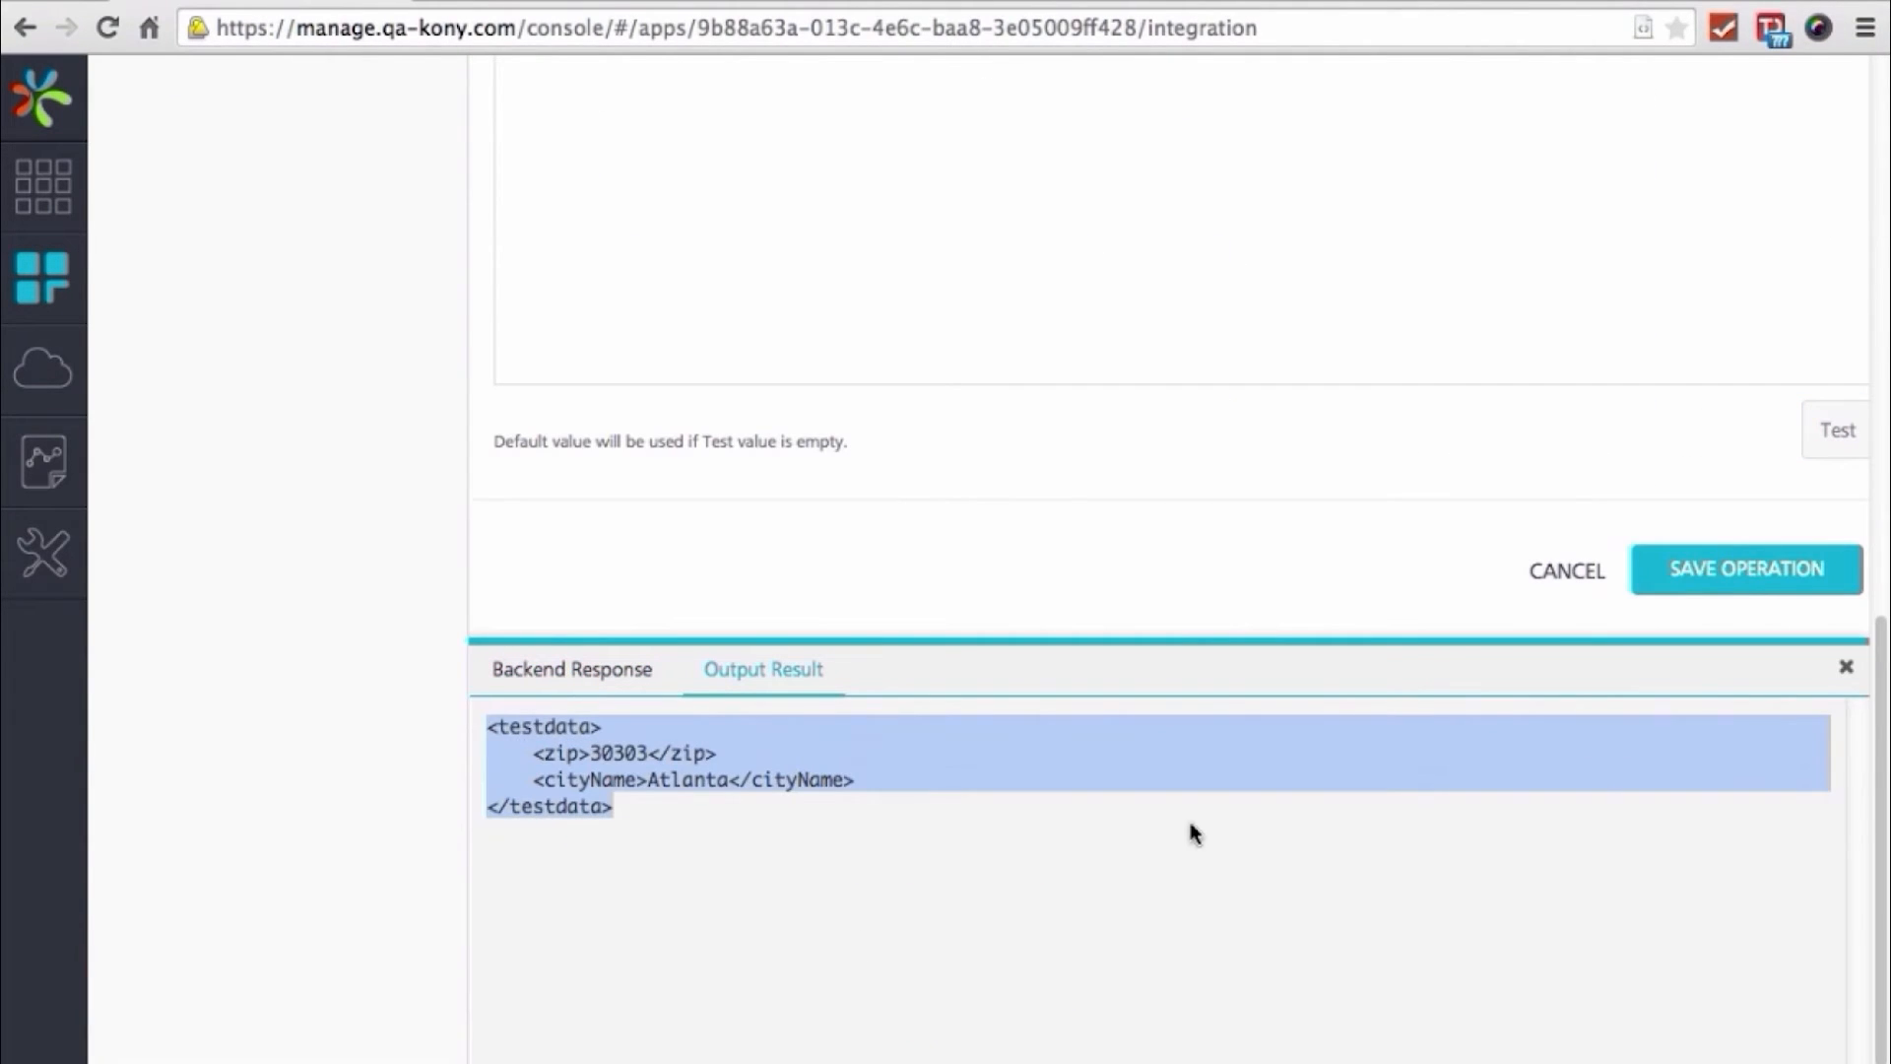
click(1751, 585)
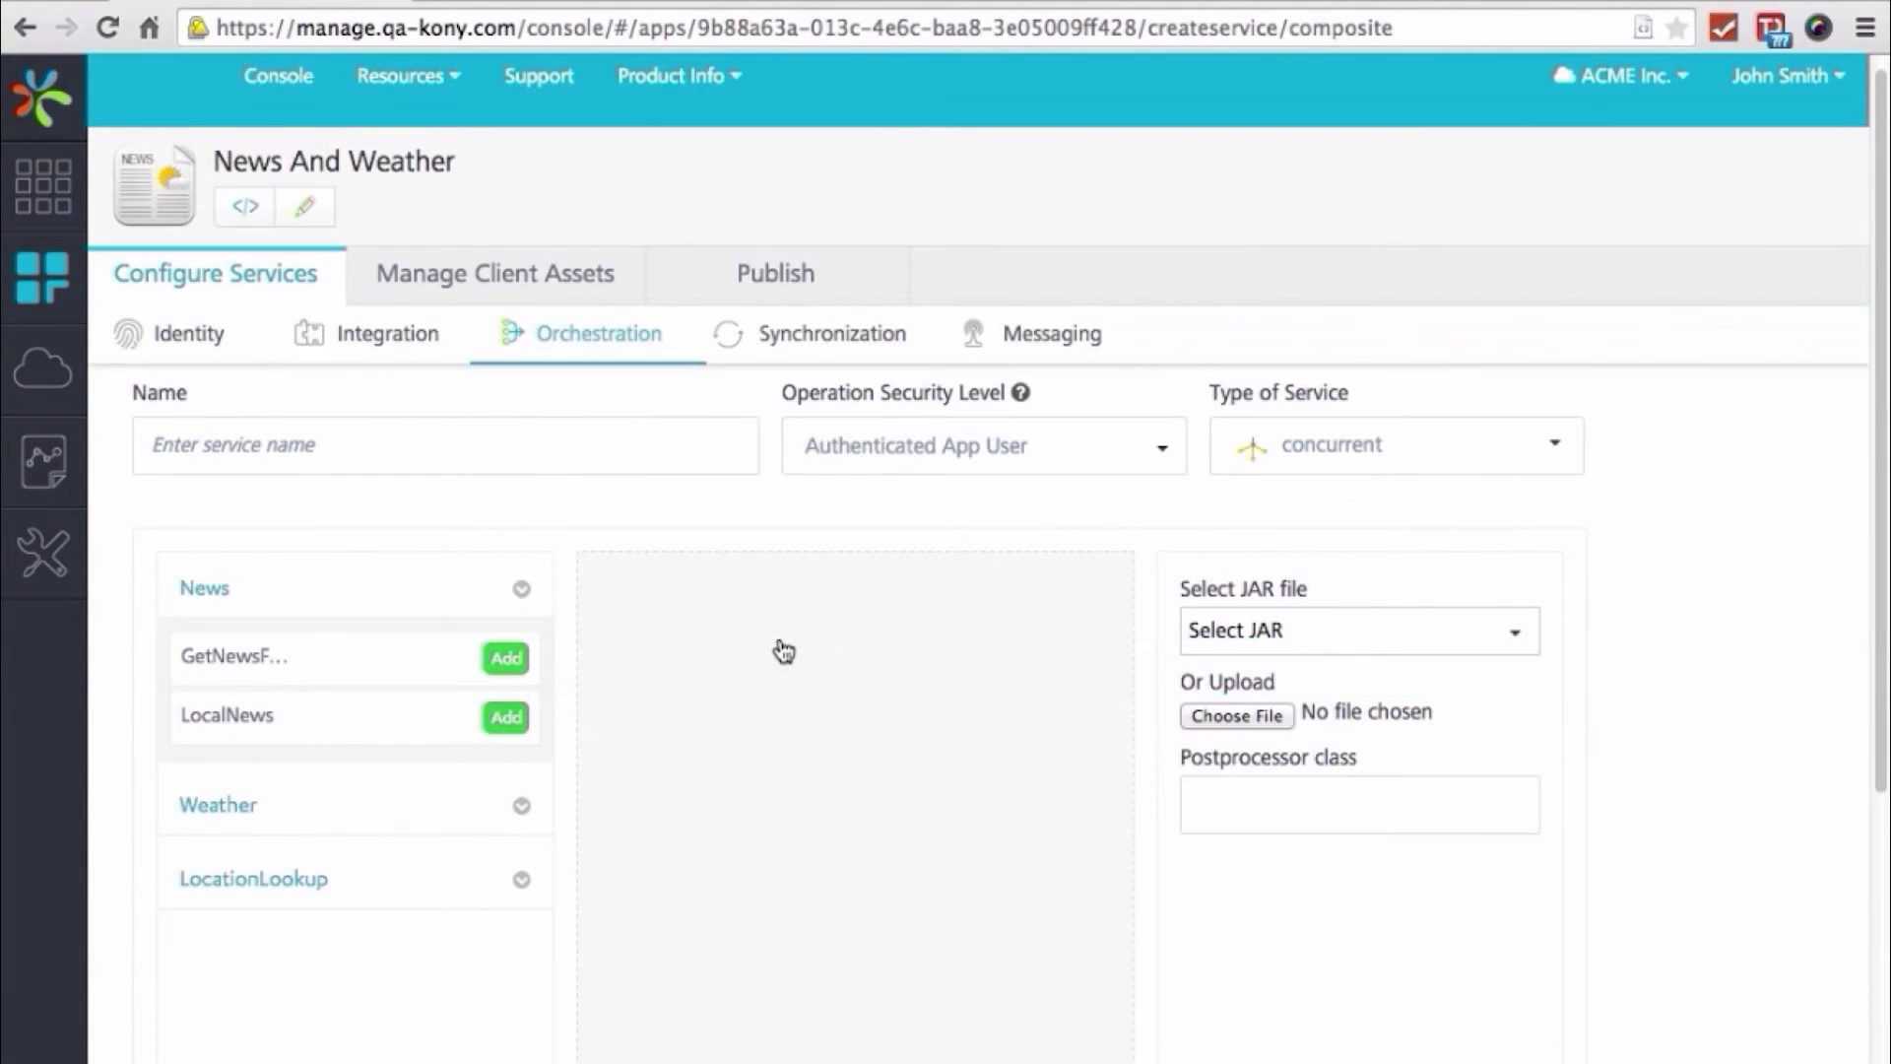
Name the composite orchestration service NewsAndWeather, with security level Public and service type concurrent
click(354, 459)
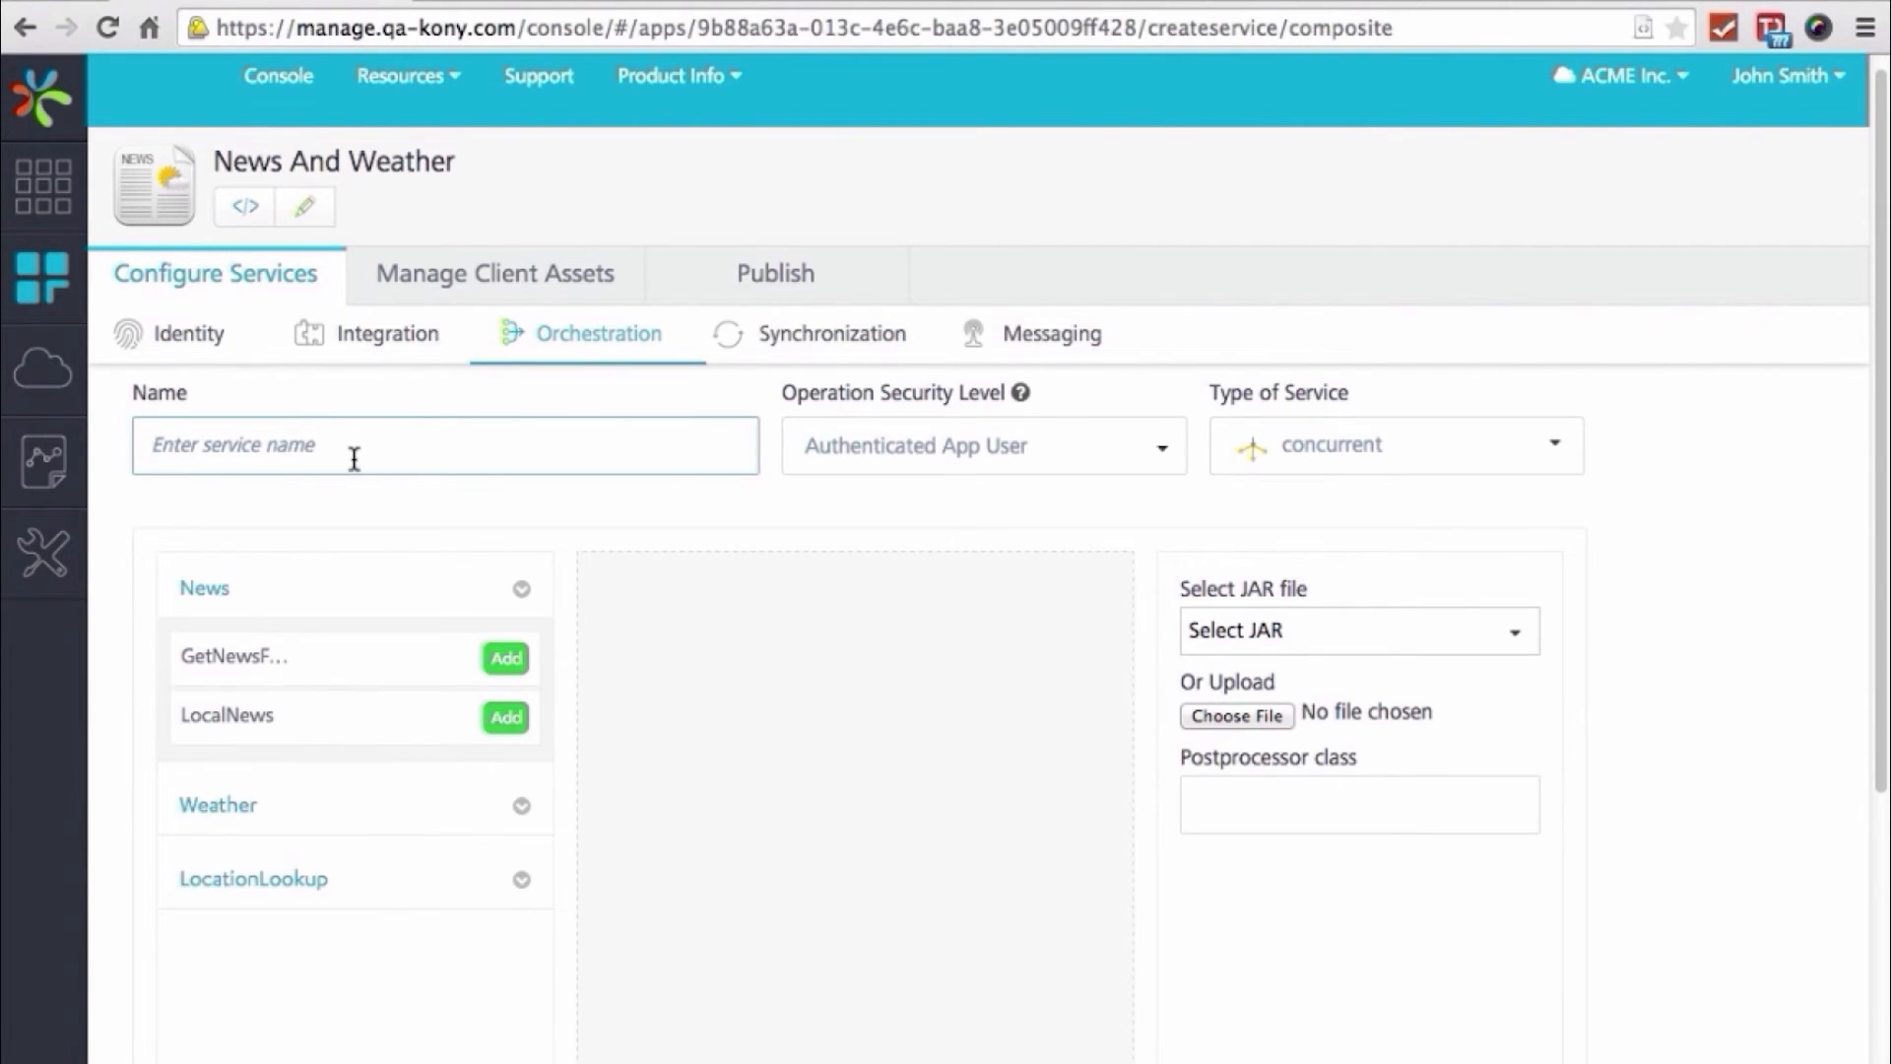
text(NewsAndWeather)
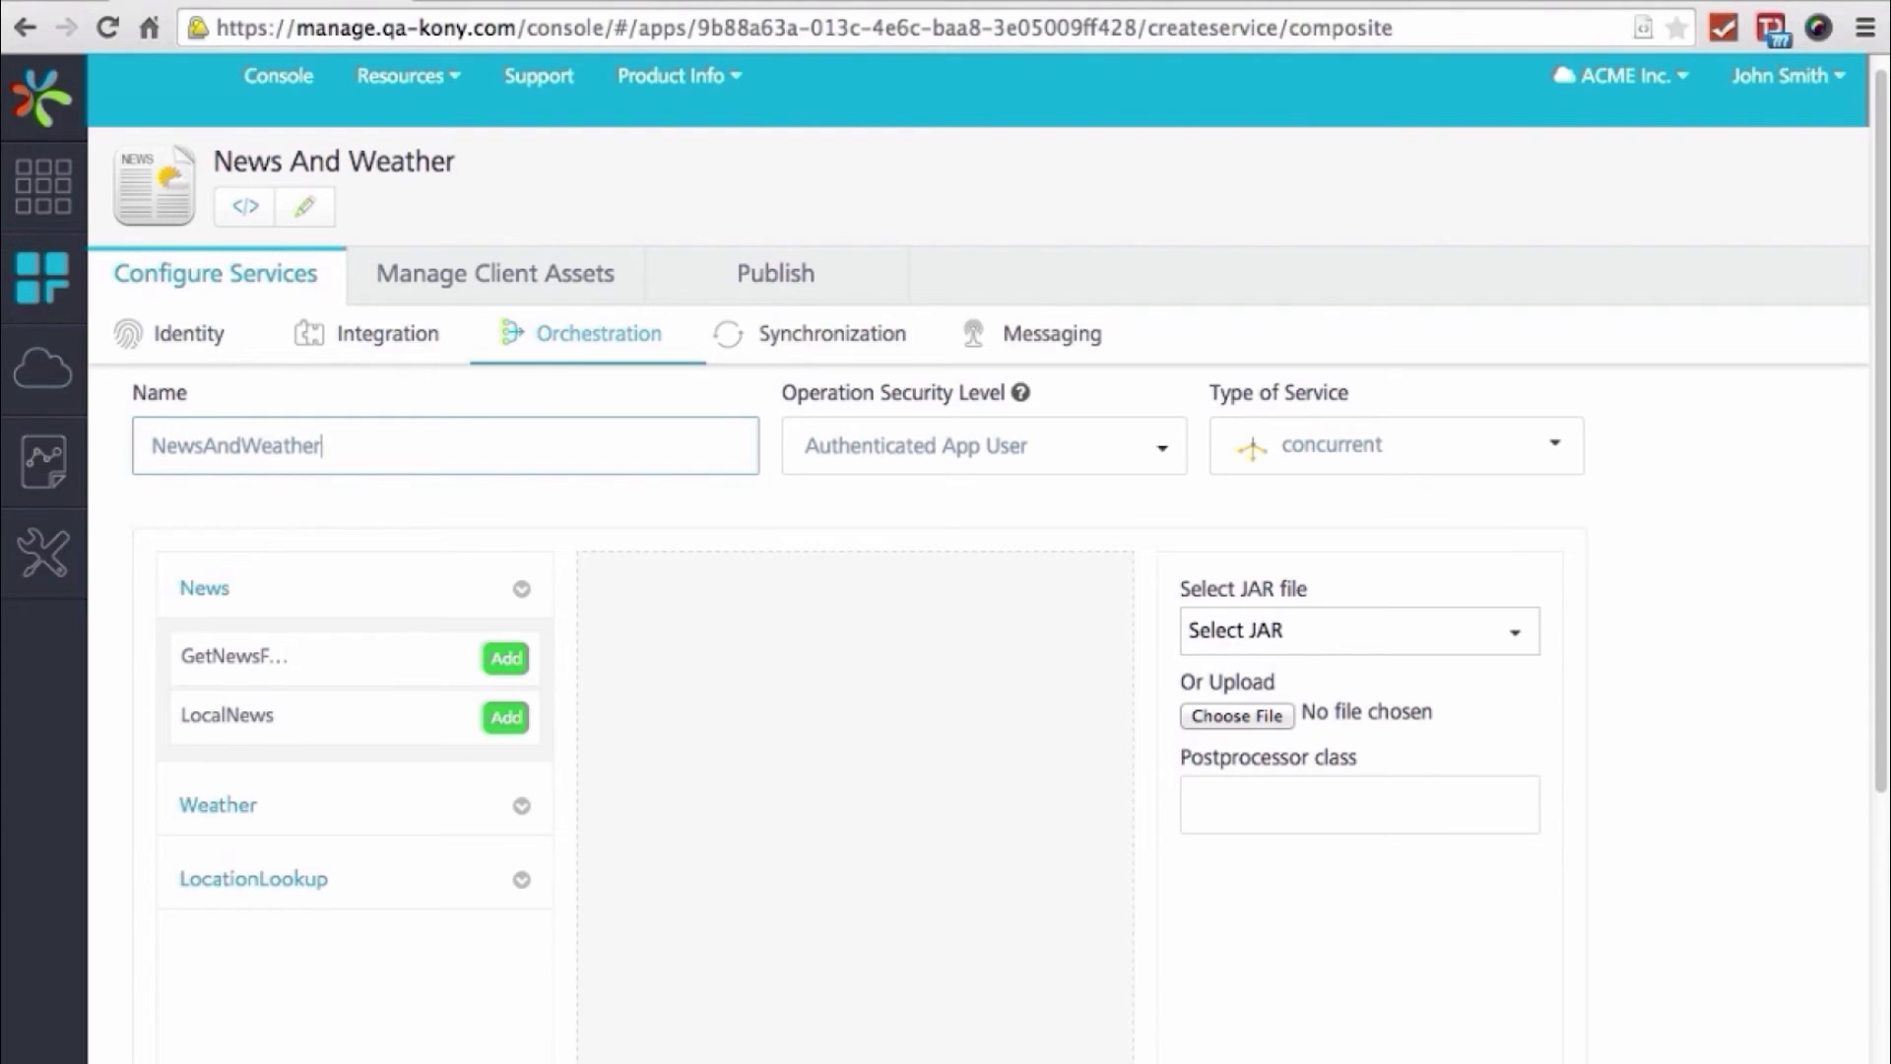
click(1161, 454)
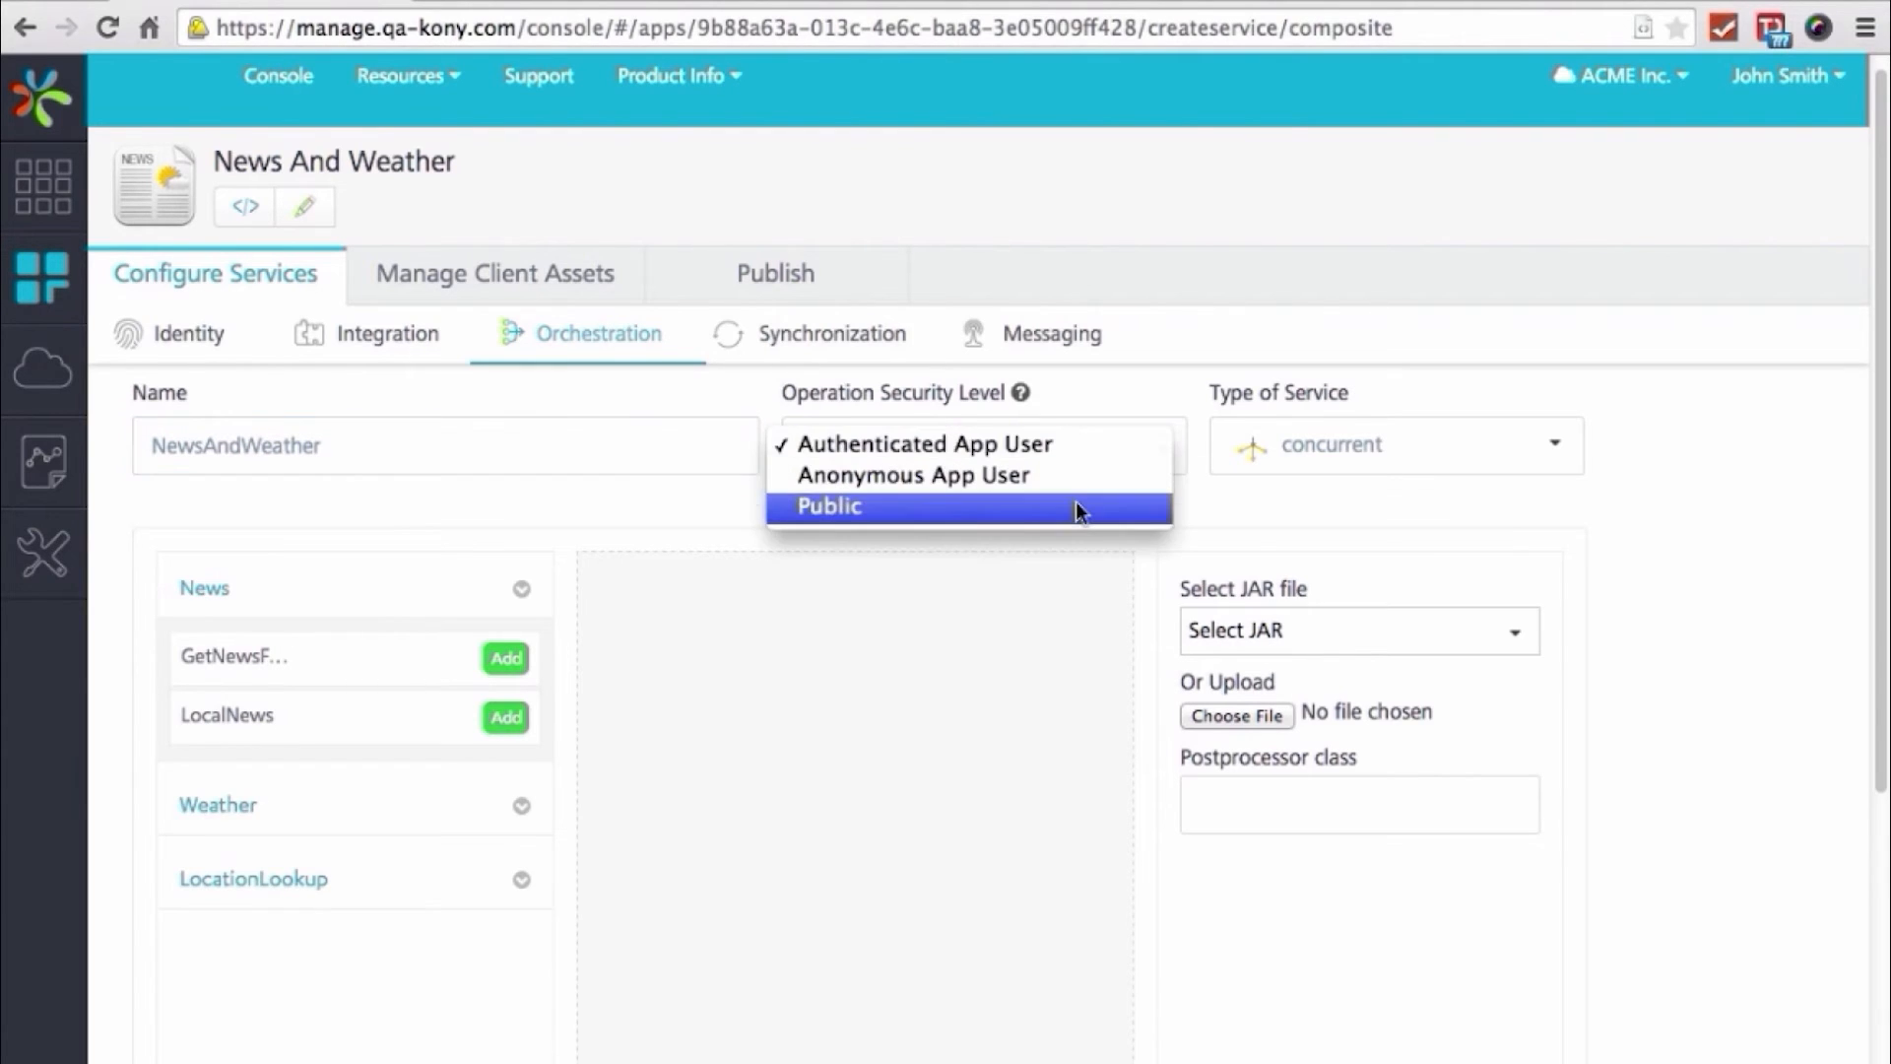
click(1078, 506)
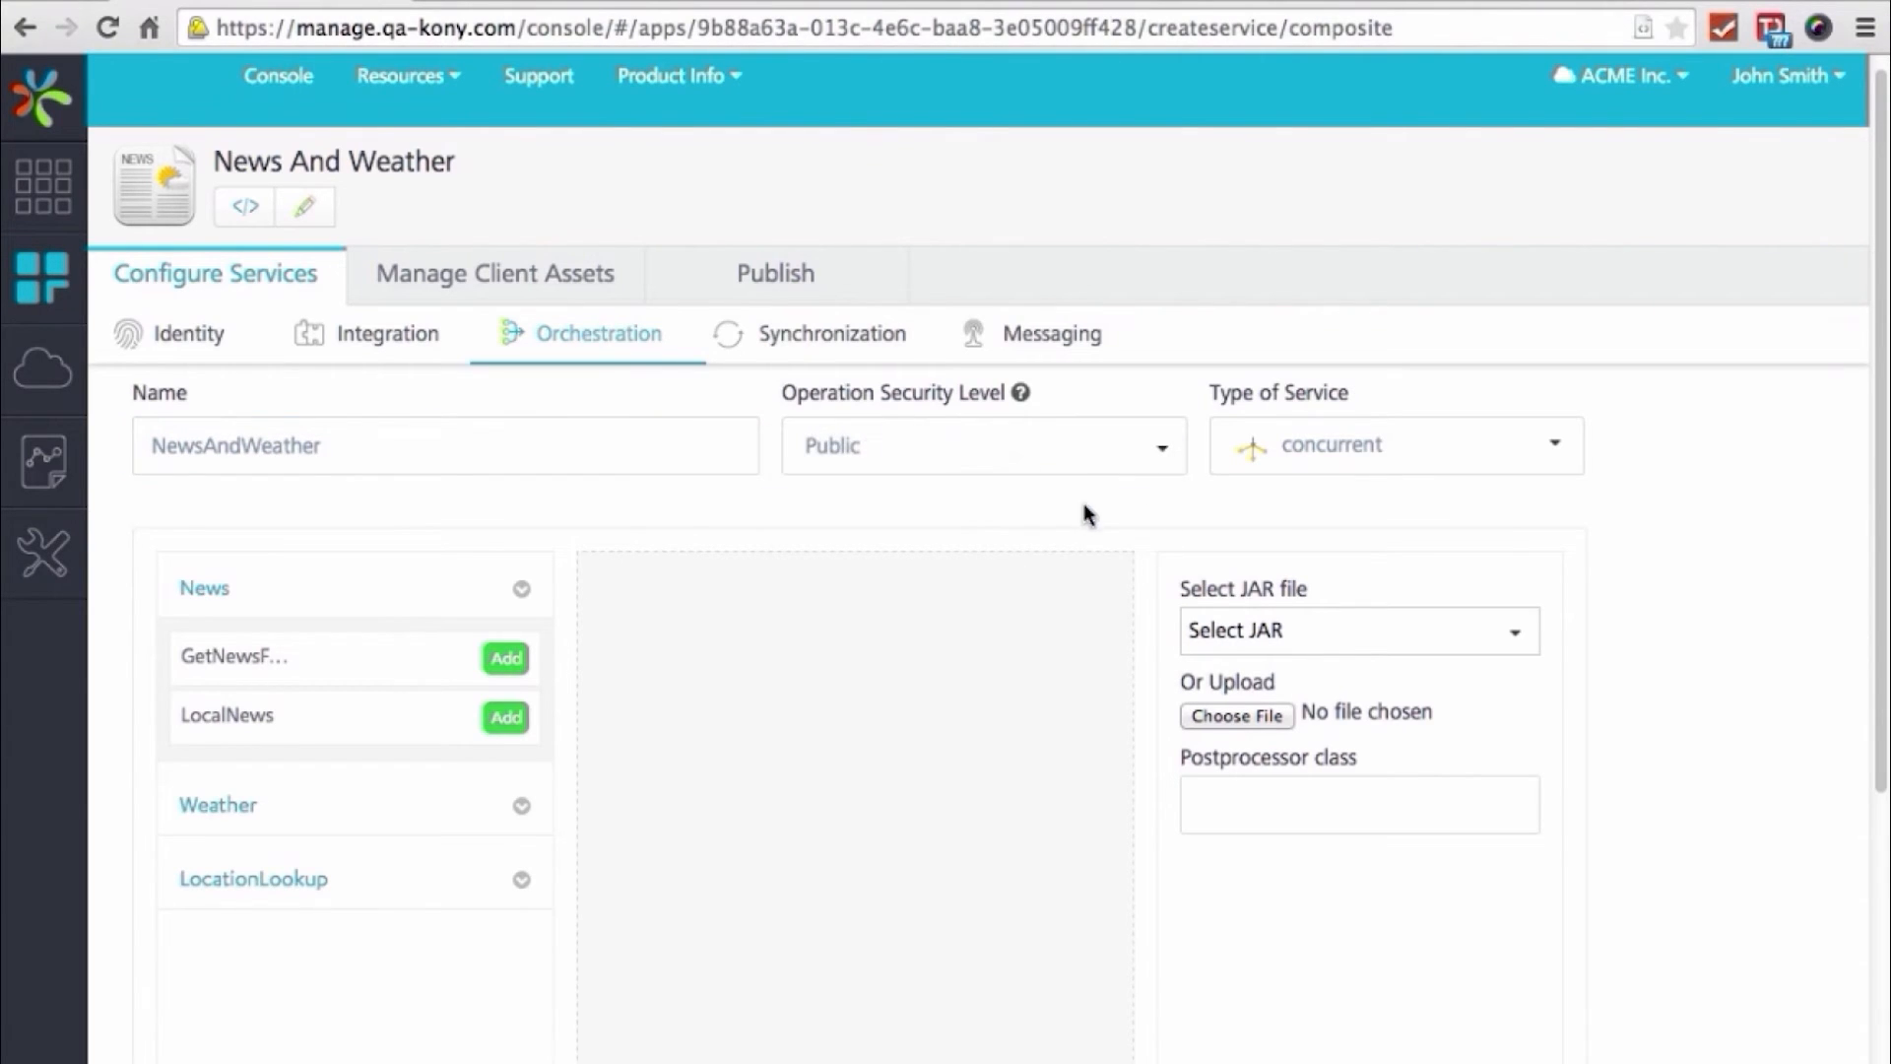
click(1387, 466)
click(1363, 504)
Add LocalNews, GetCityForecastByZIP and GetCityWeatherByZIP to the NewsAndWeather composite and save it
click(508, 719)
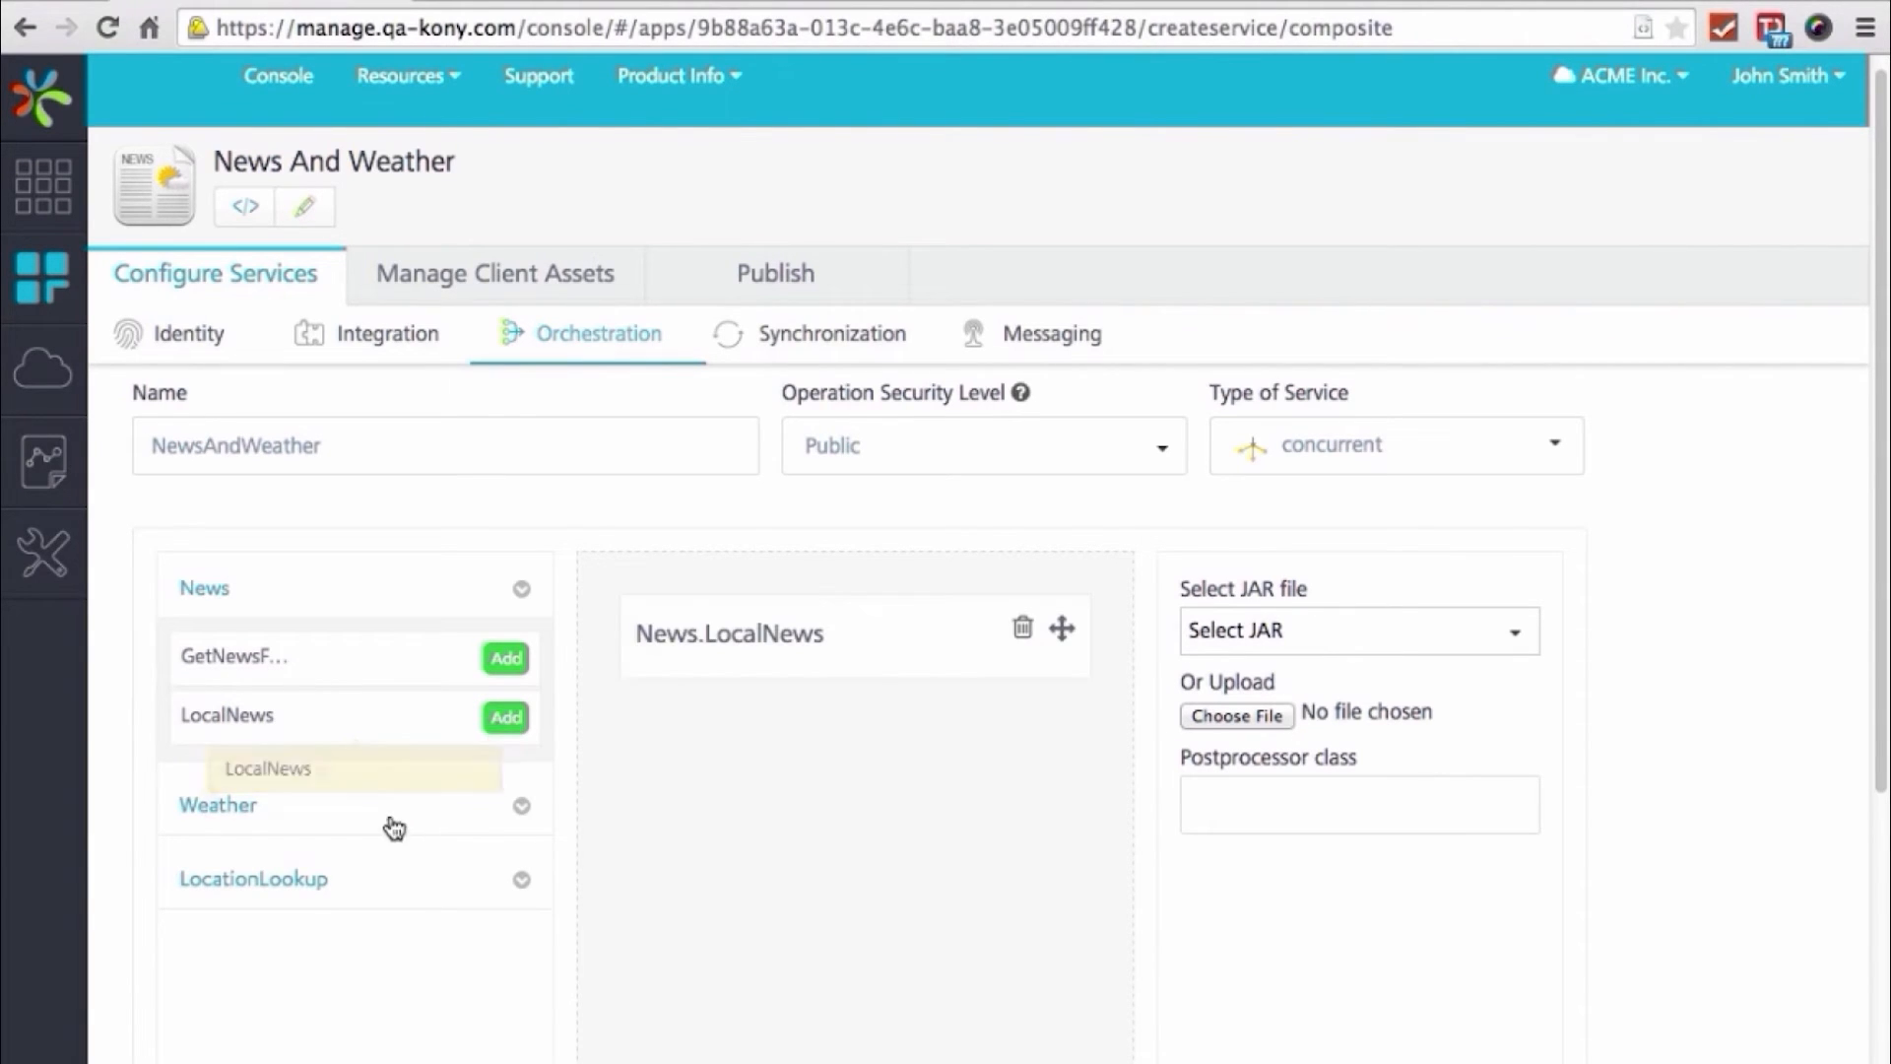
click(389, 813)
click(507, 734)
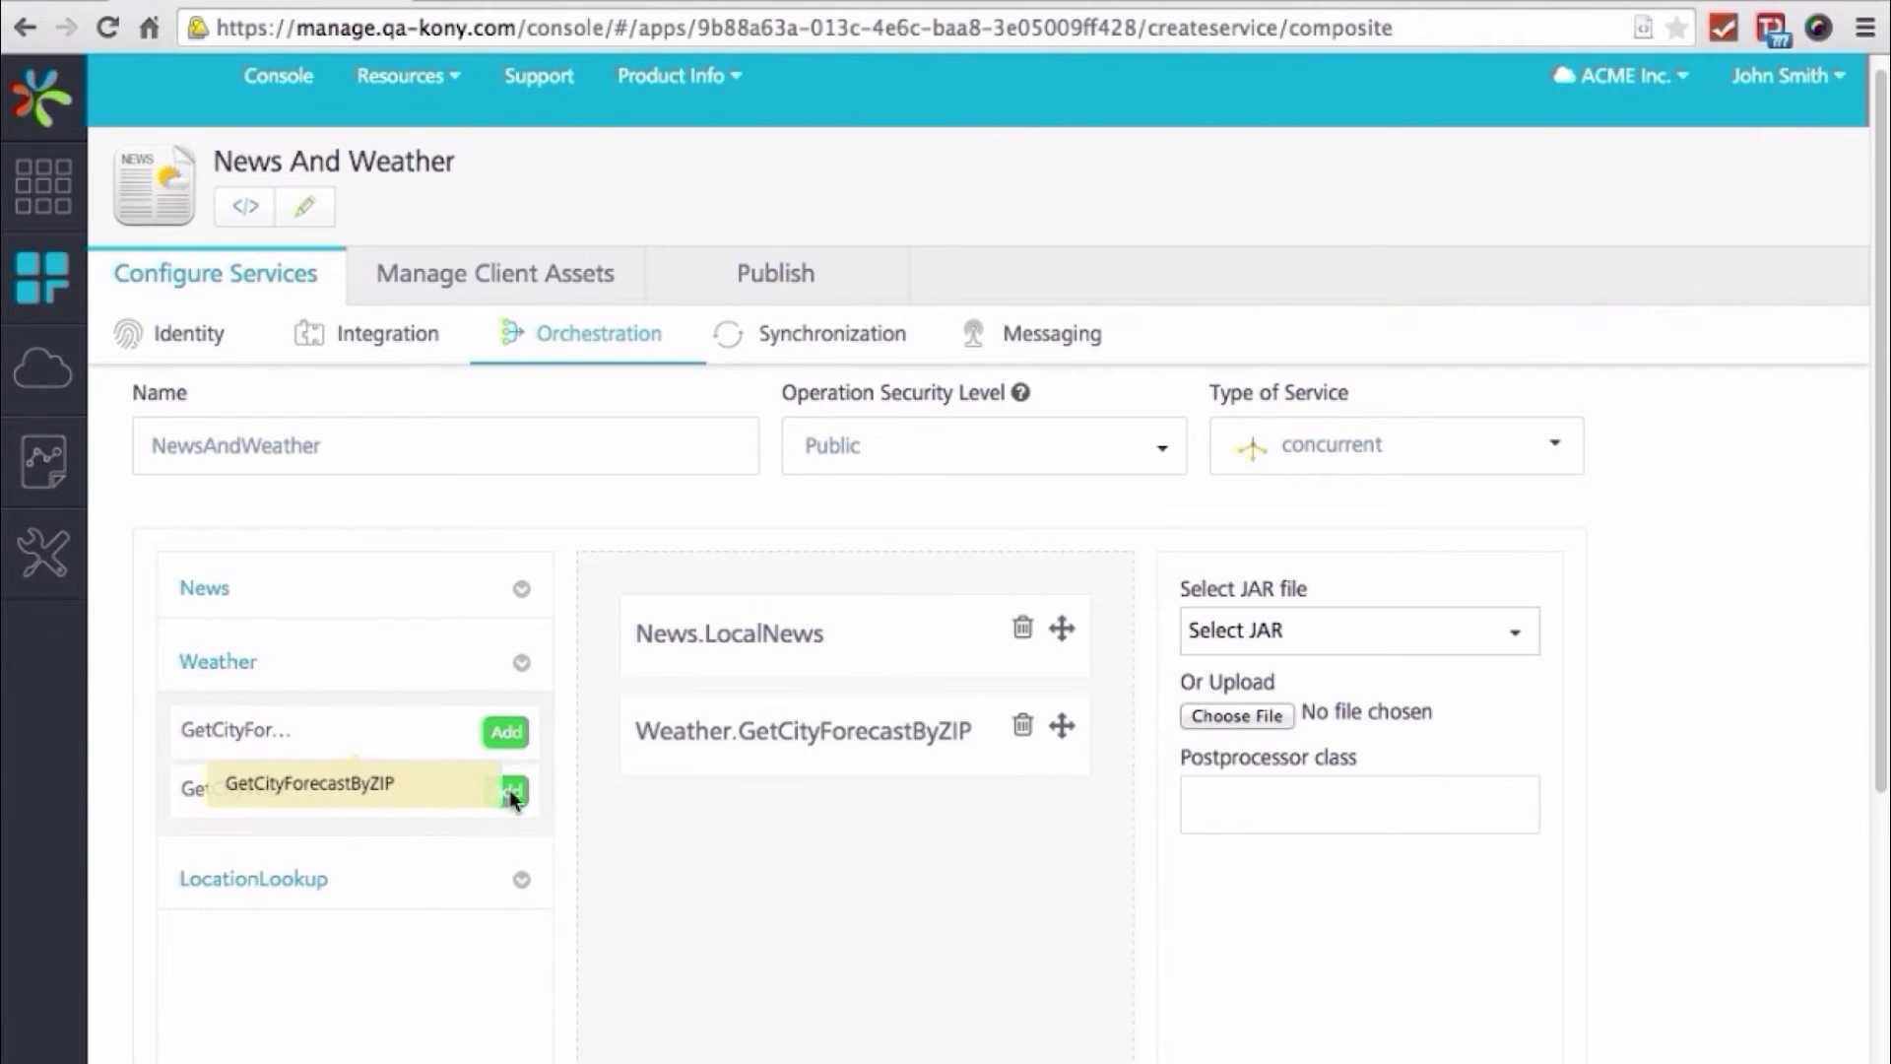
click(507, 790)
scroll(1204, 923, down, 1)
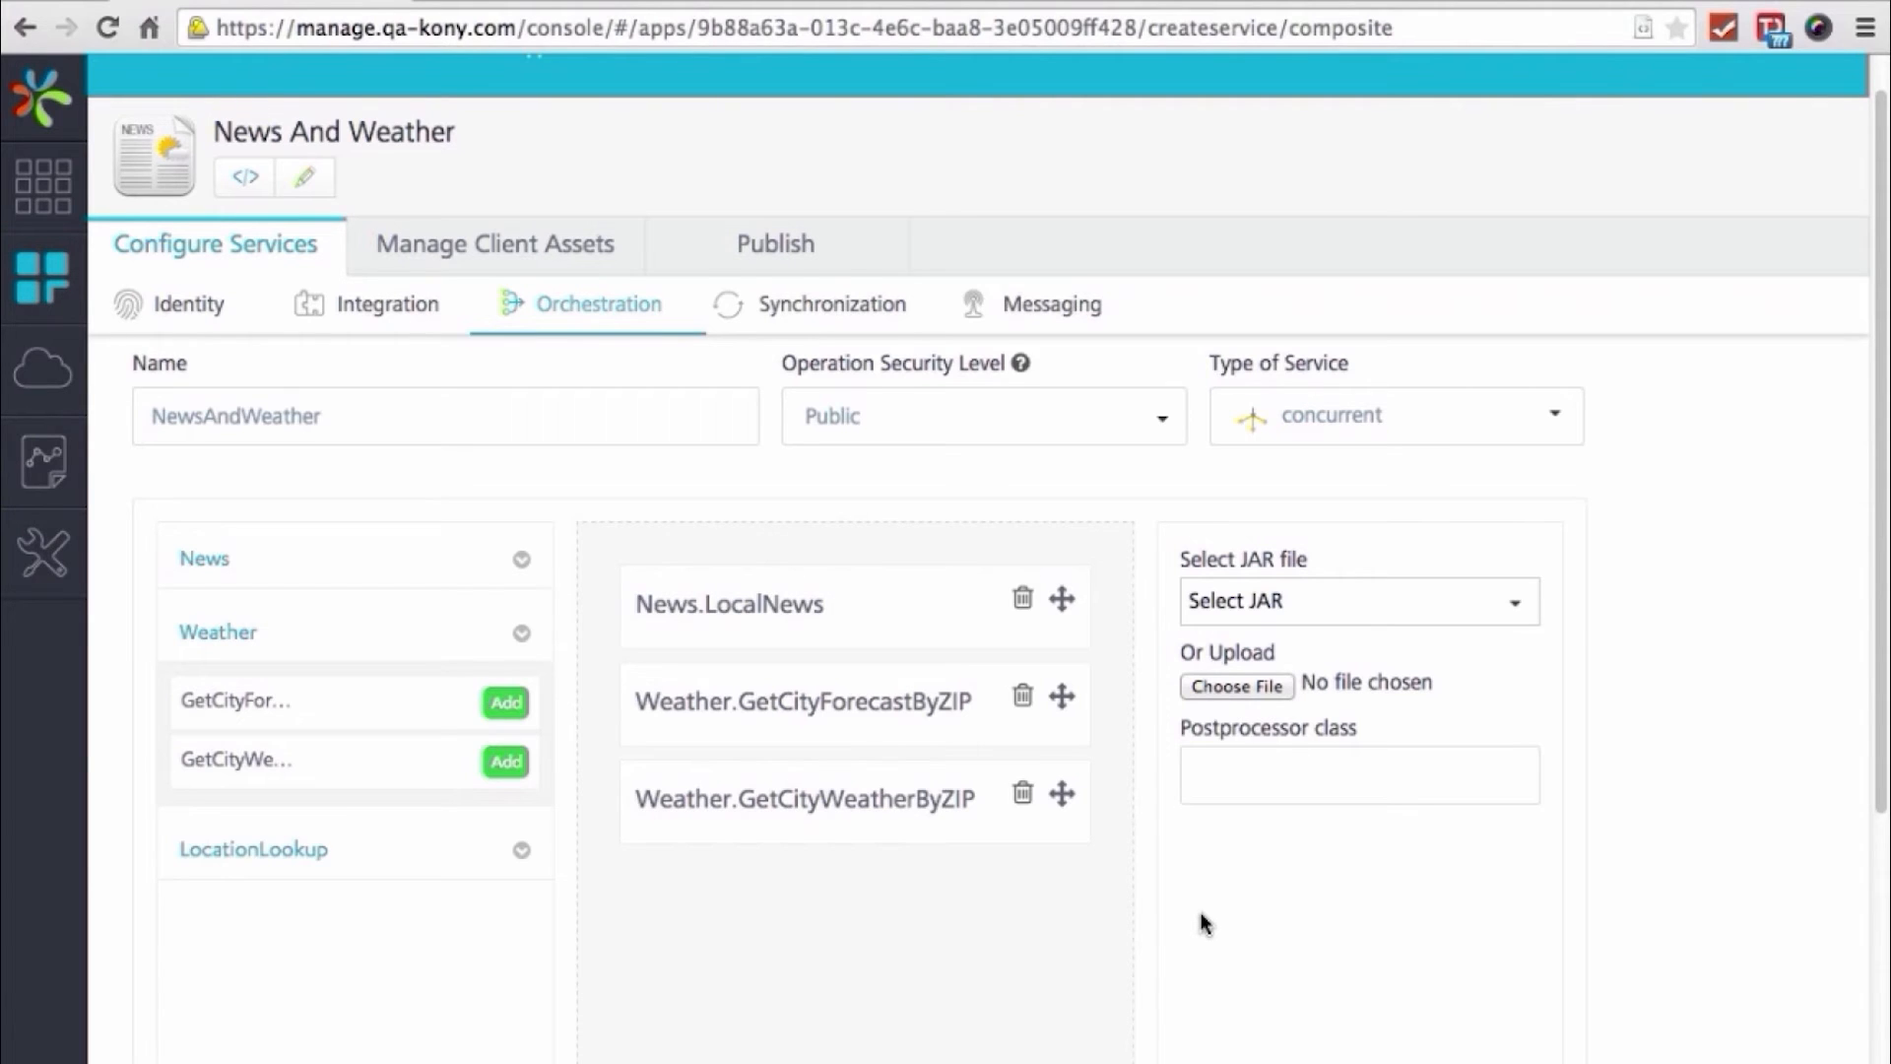
scroll(1204, 923, down, 4)
click(1756, 1025)
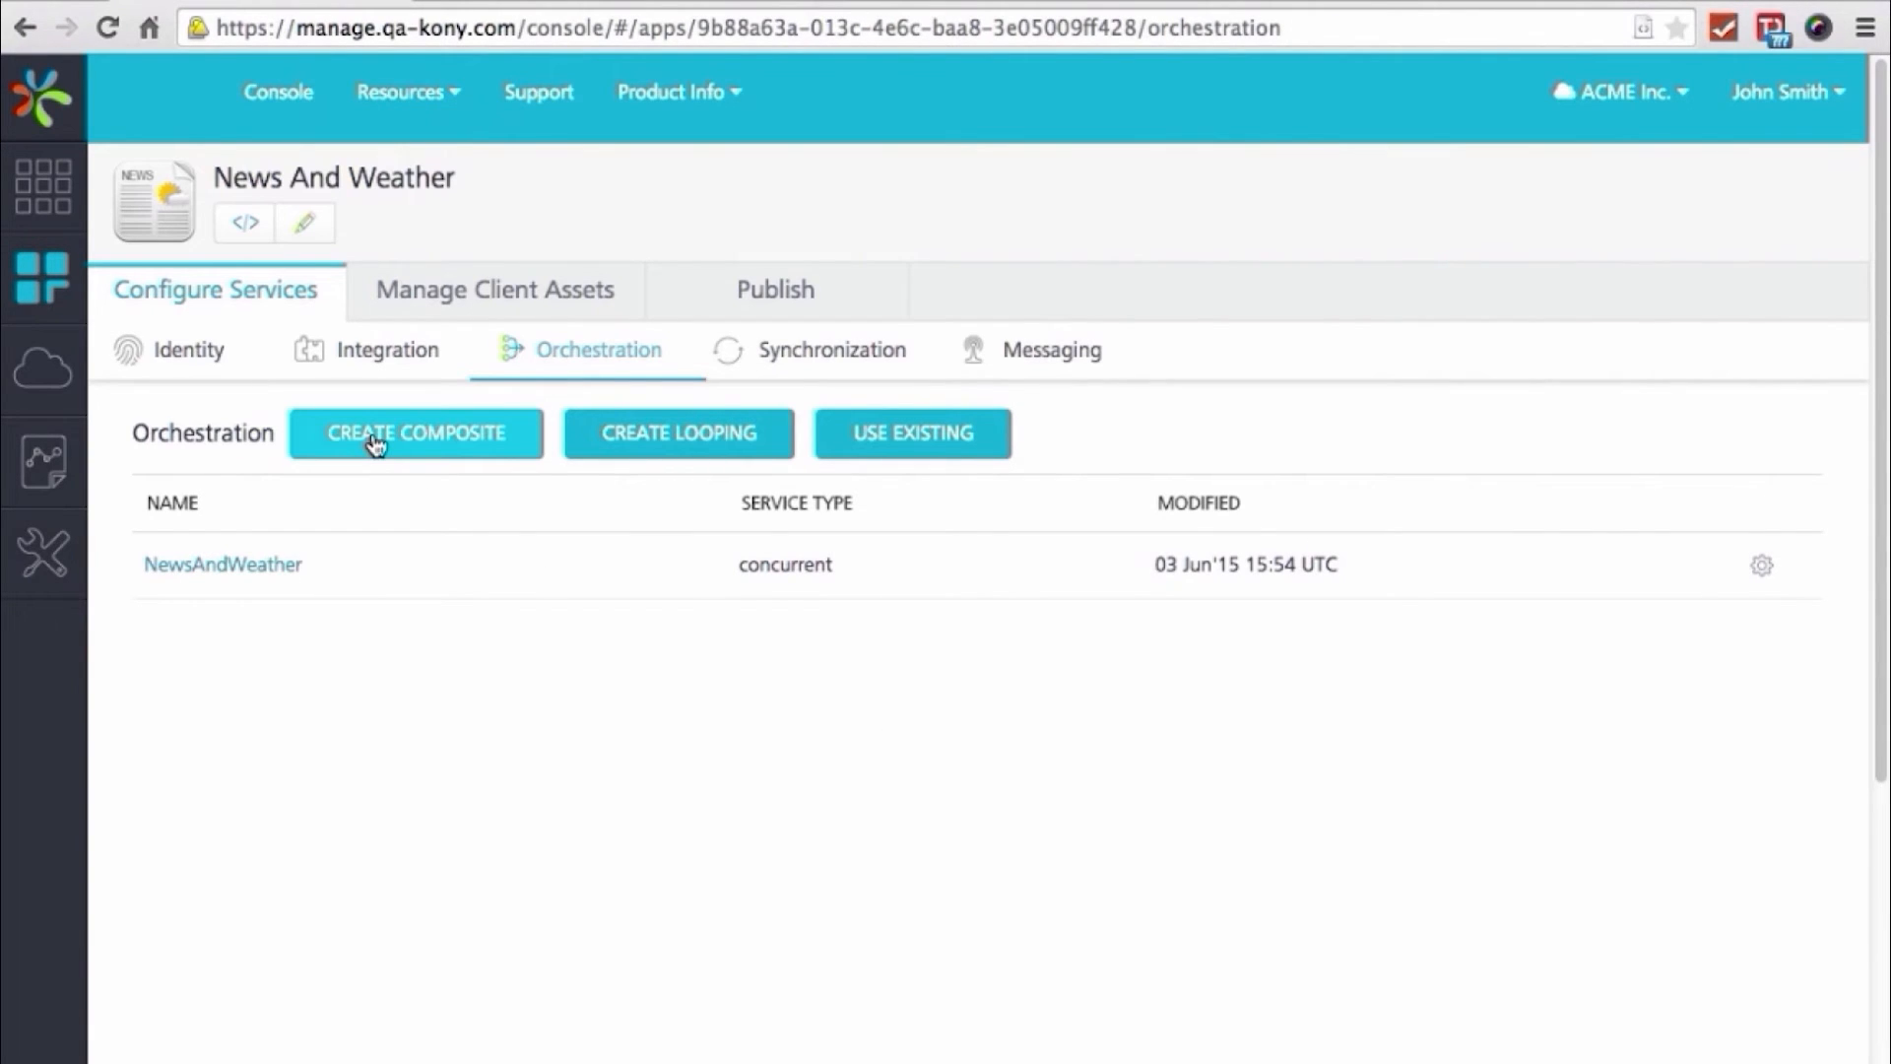
Create a composite orchestration service named LocalAll with security level Public and service type sequential
click(376, 443)
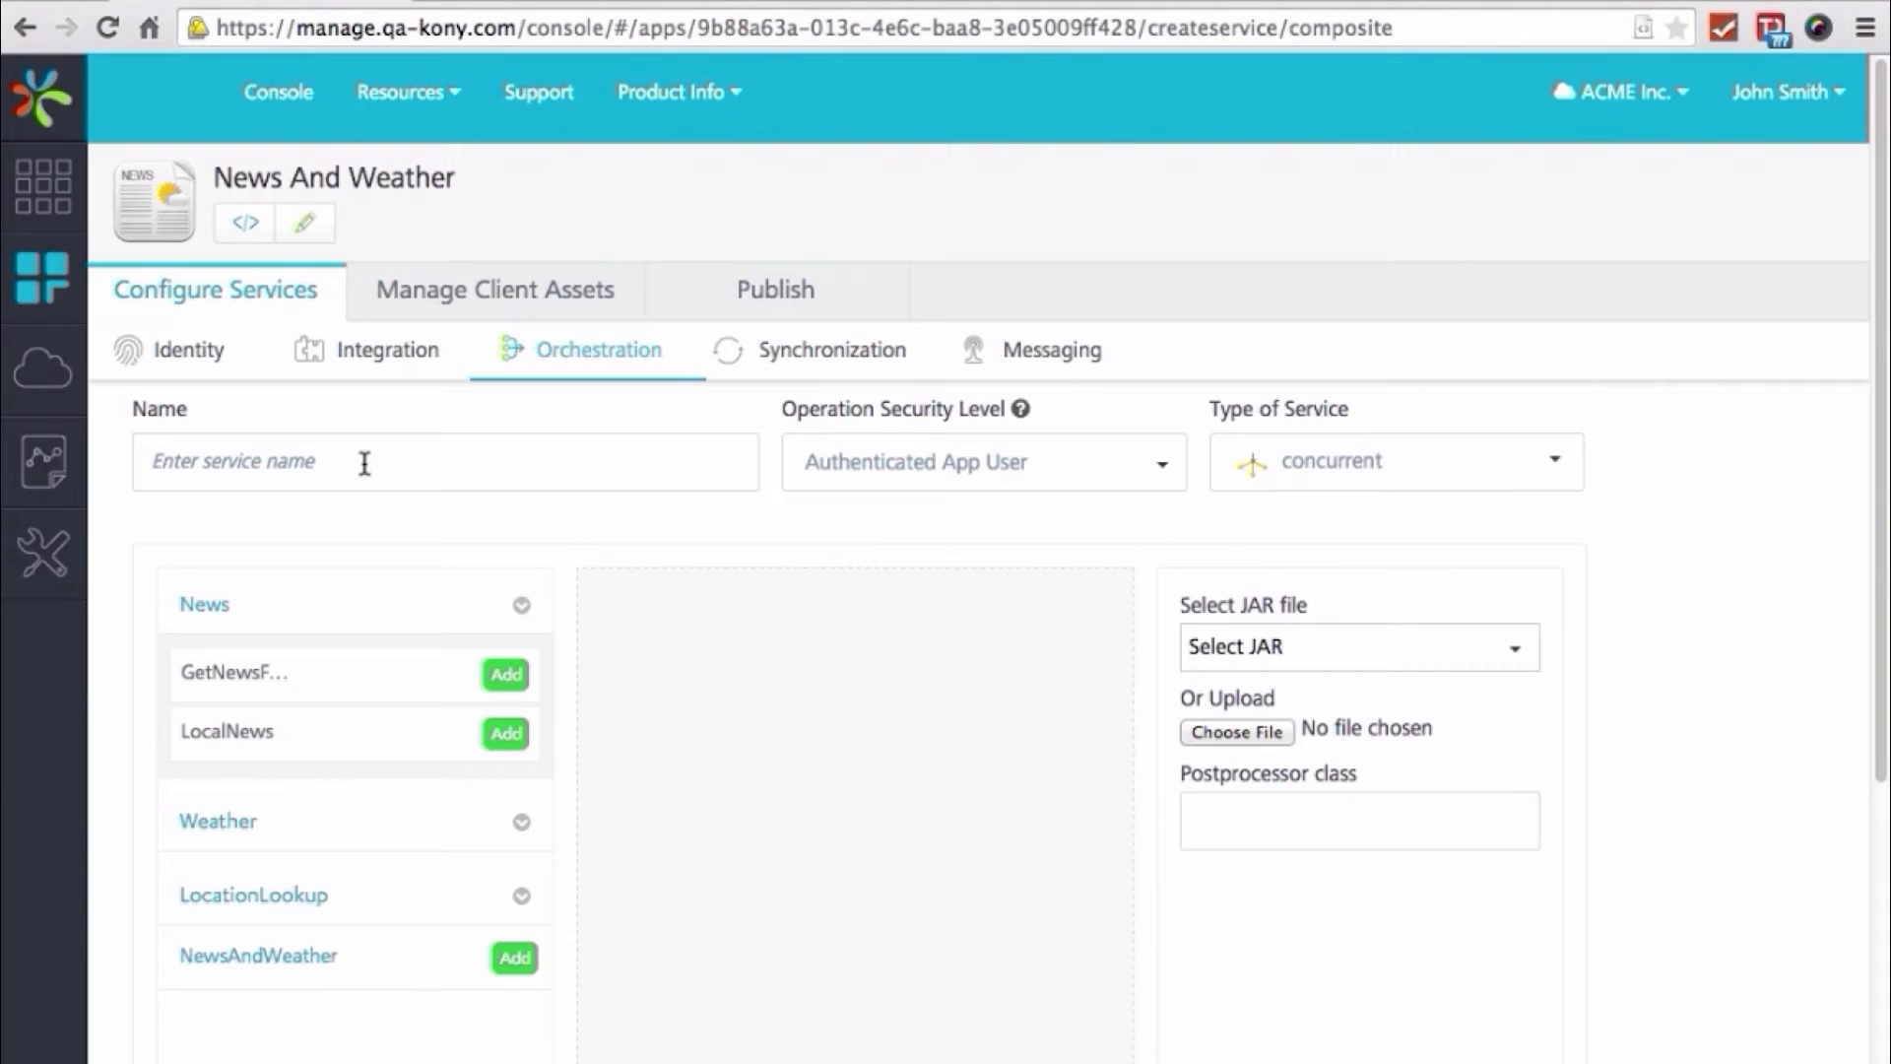
click(364, 463)
text(Loc)
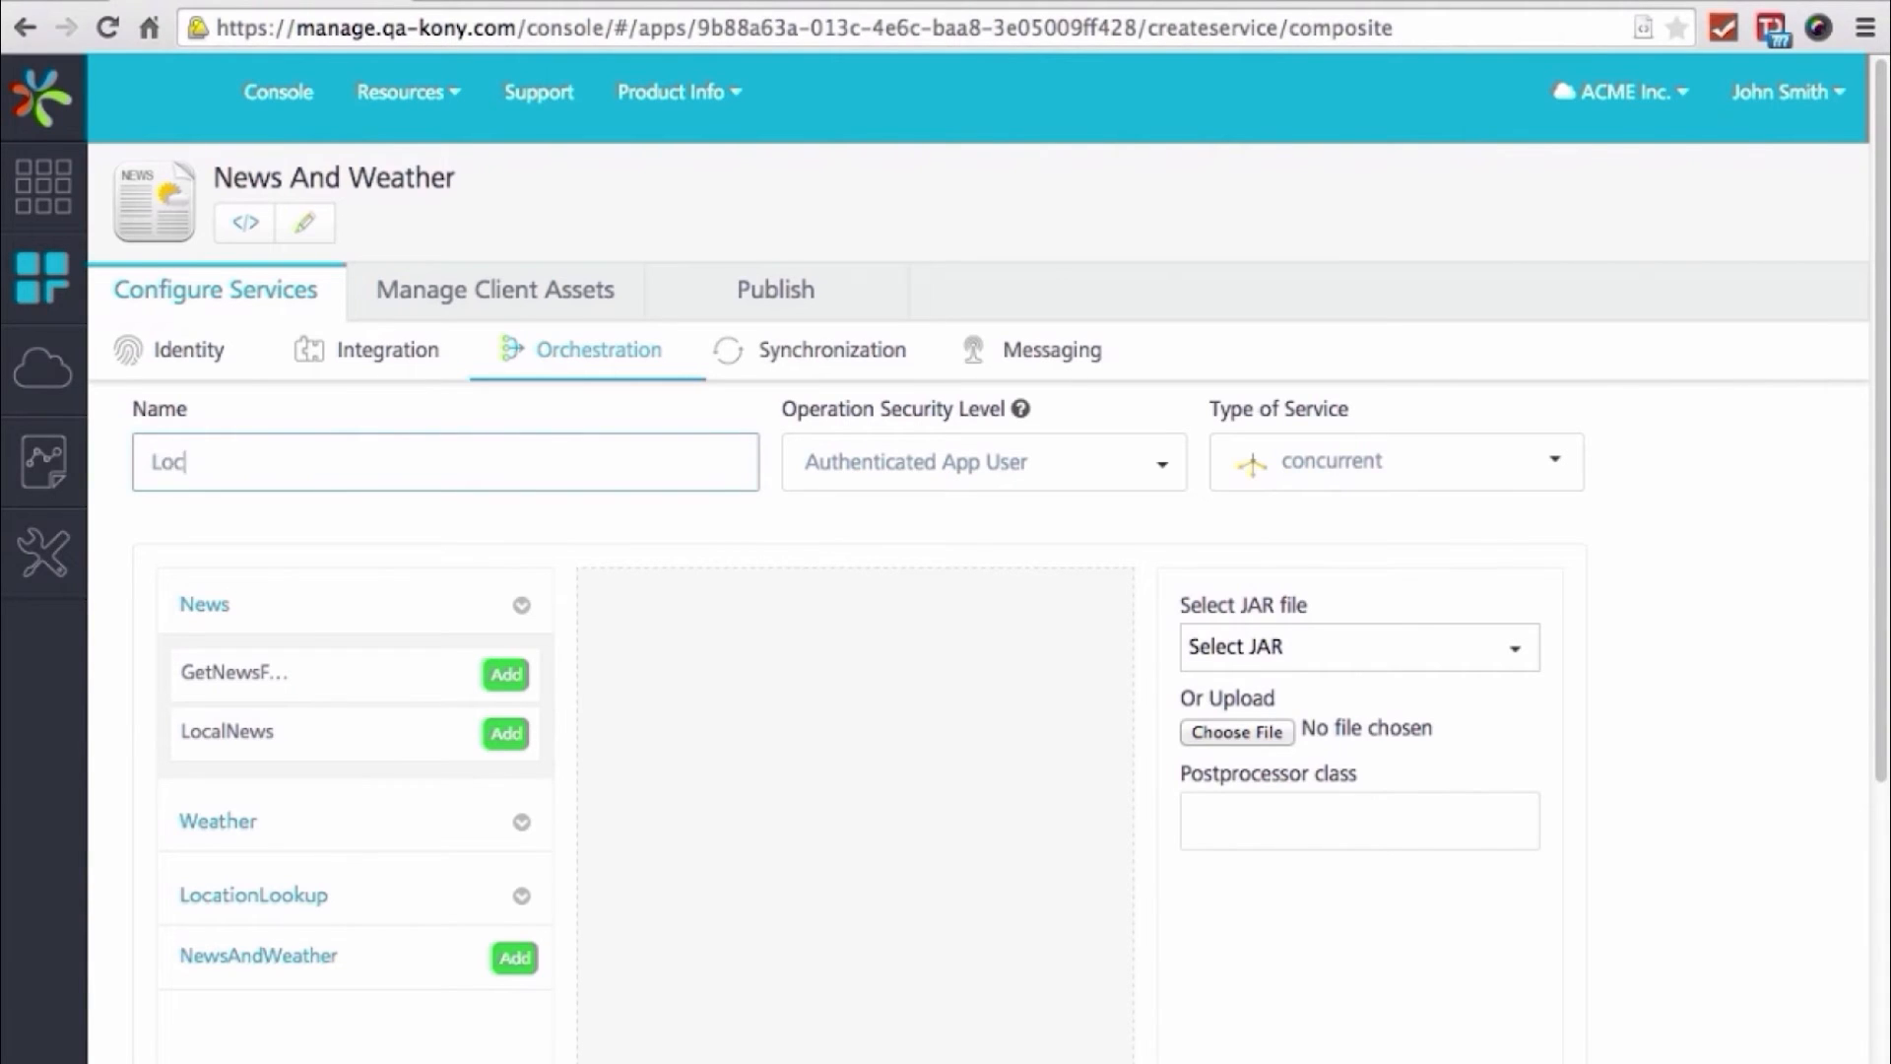
text(alAll)
click(1152, 459)
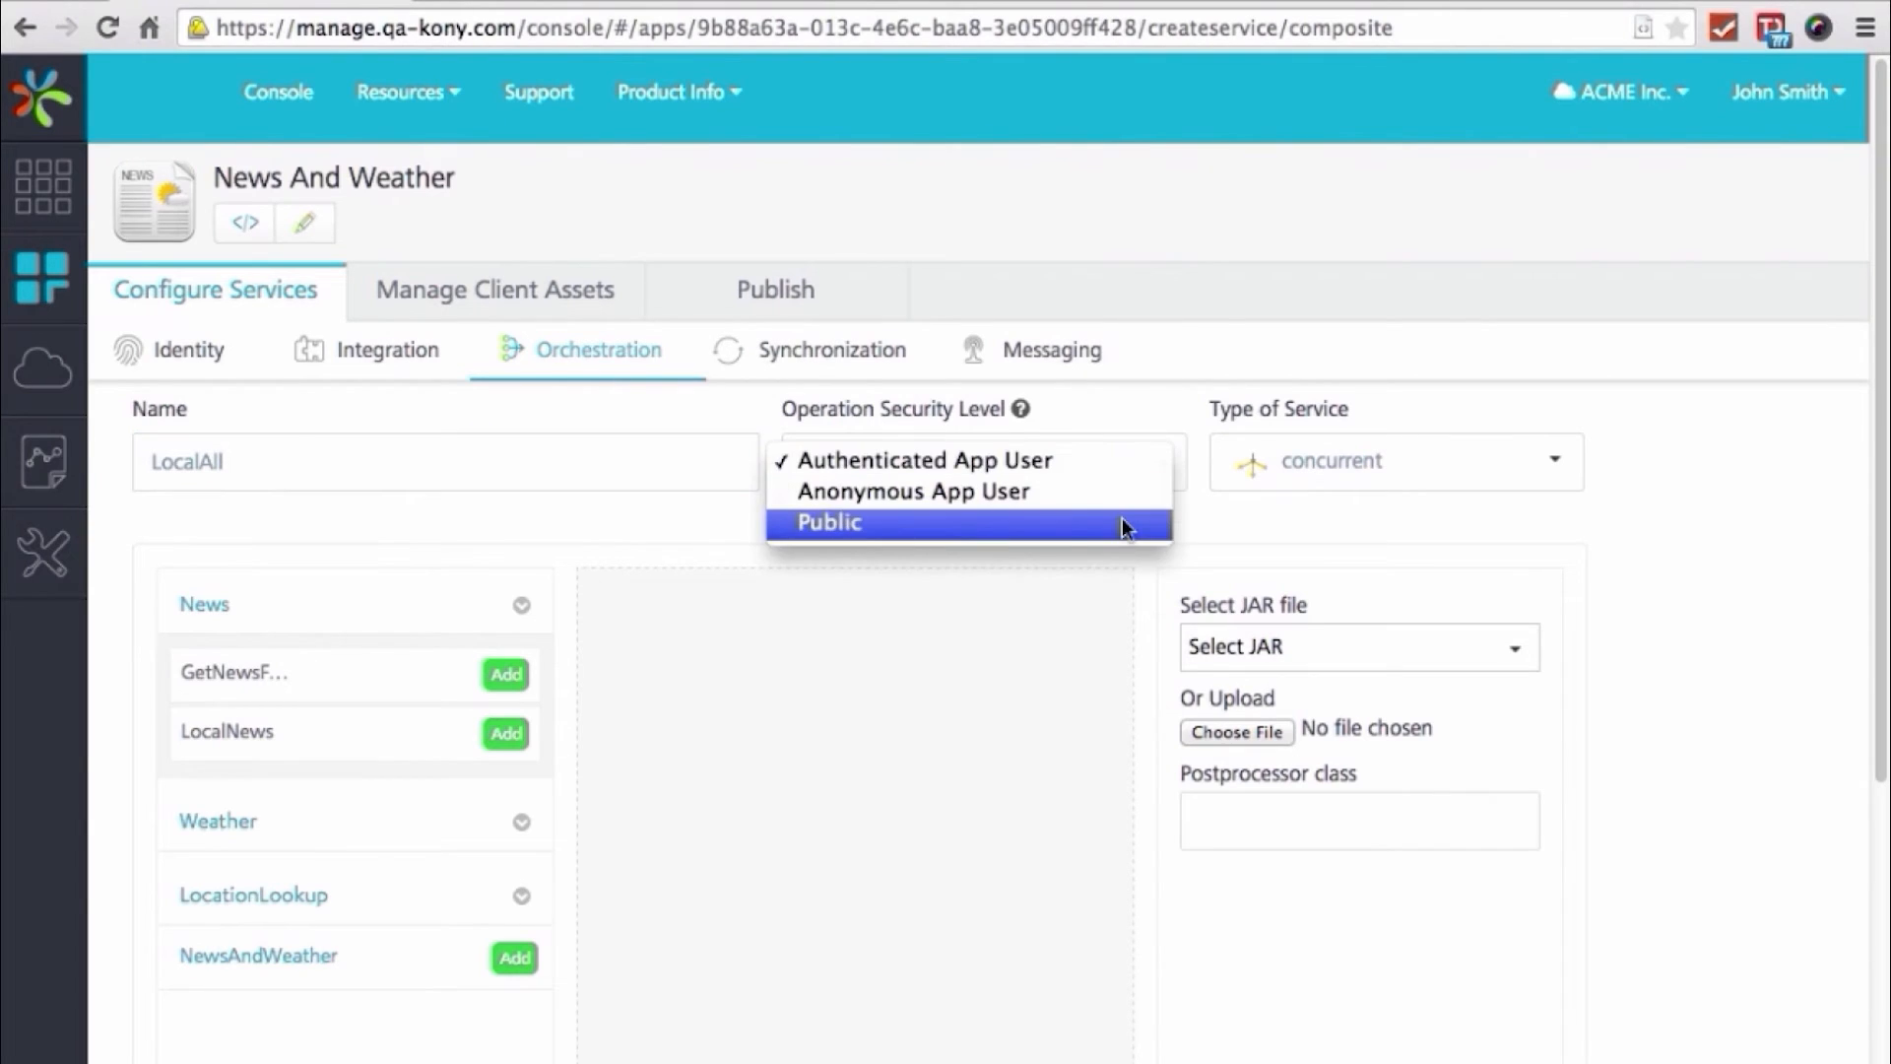
click(1121, 522)
click(1474, 475)
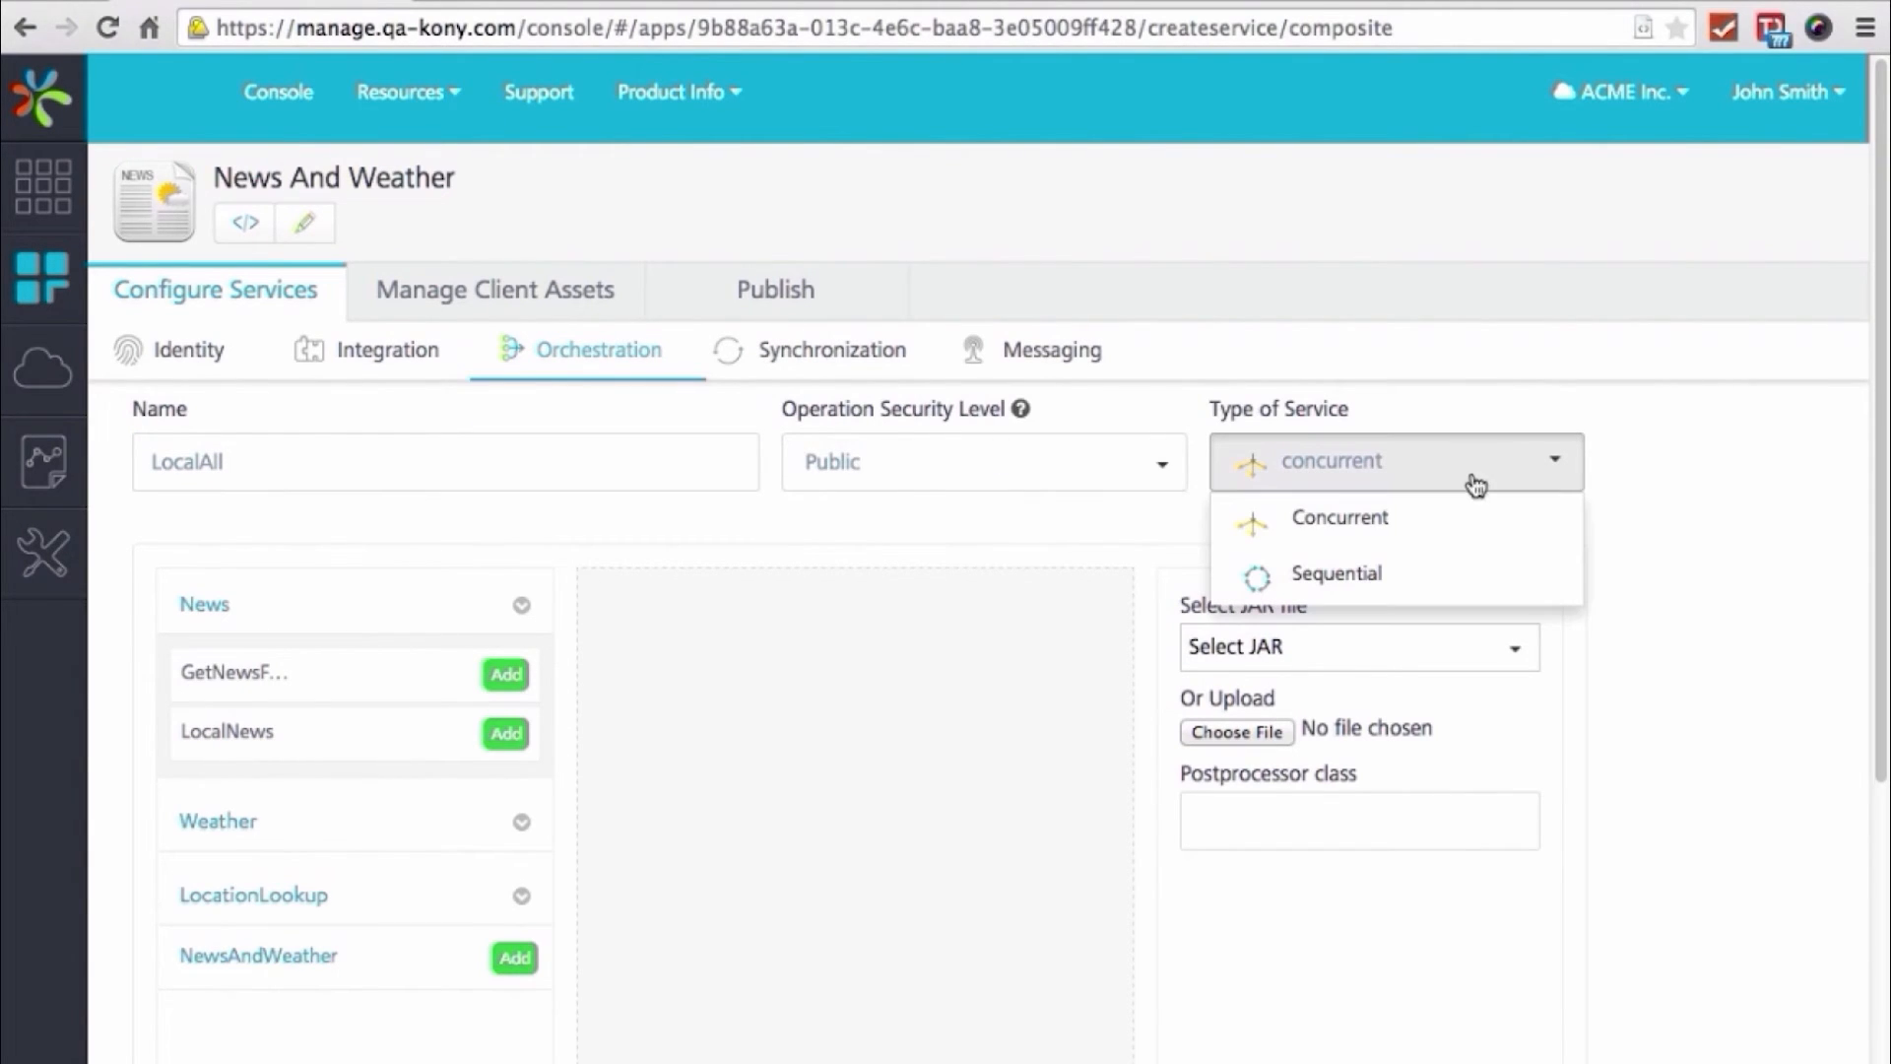
click(1338, 574)
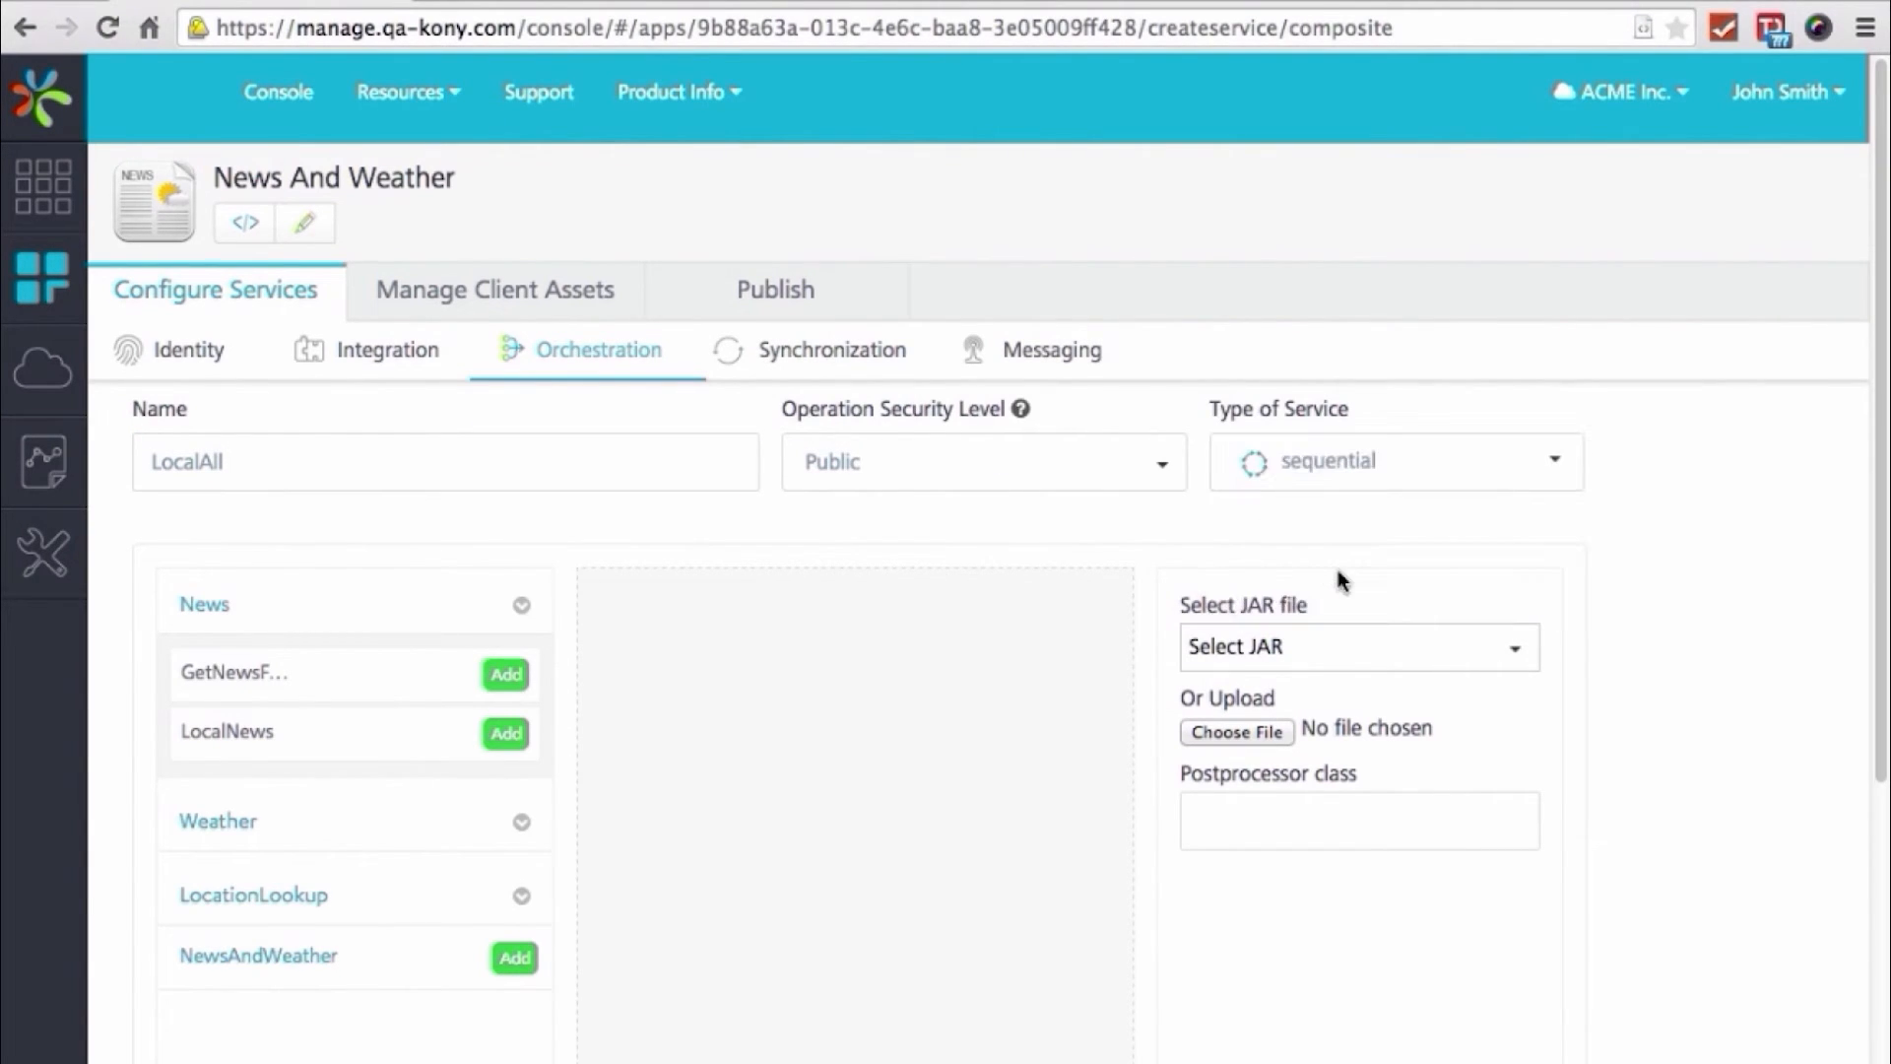
Add the LocationLookup ReverseGeoCode operation and the NewsAndWeather service, in that order, to the LocalAll composite
scroll(788, 672, down, 1)
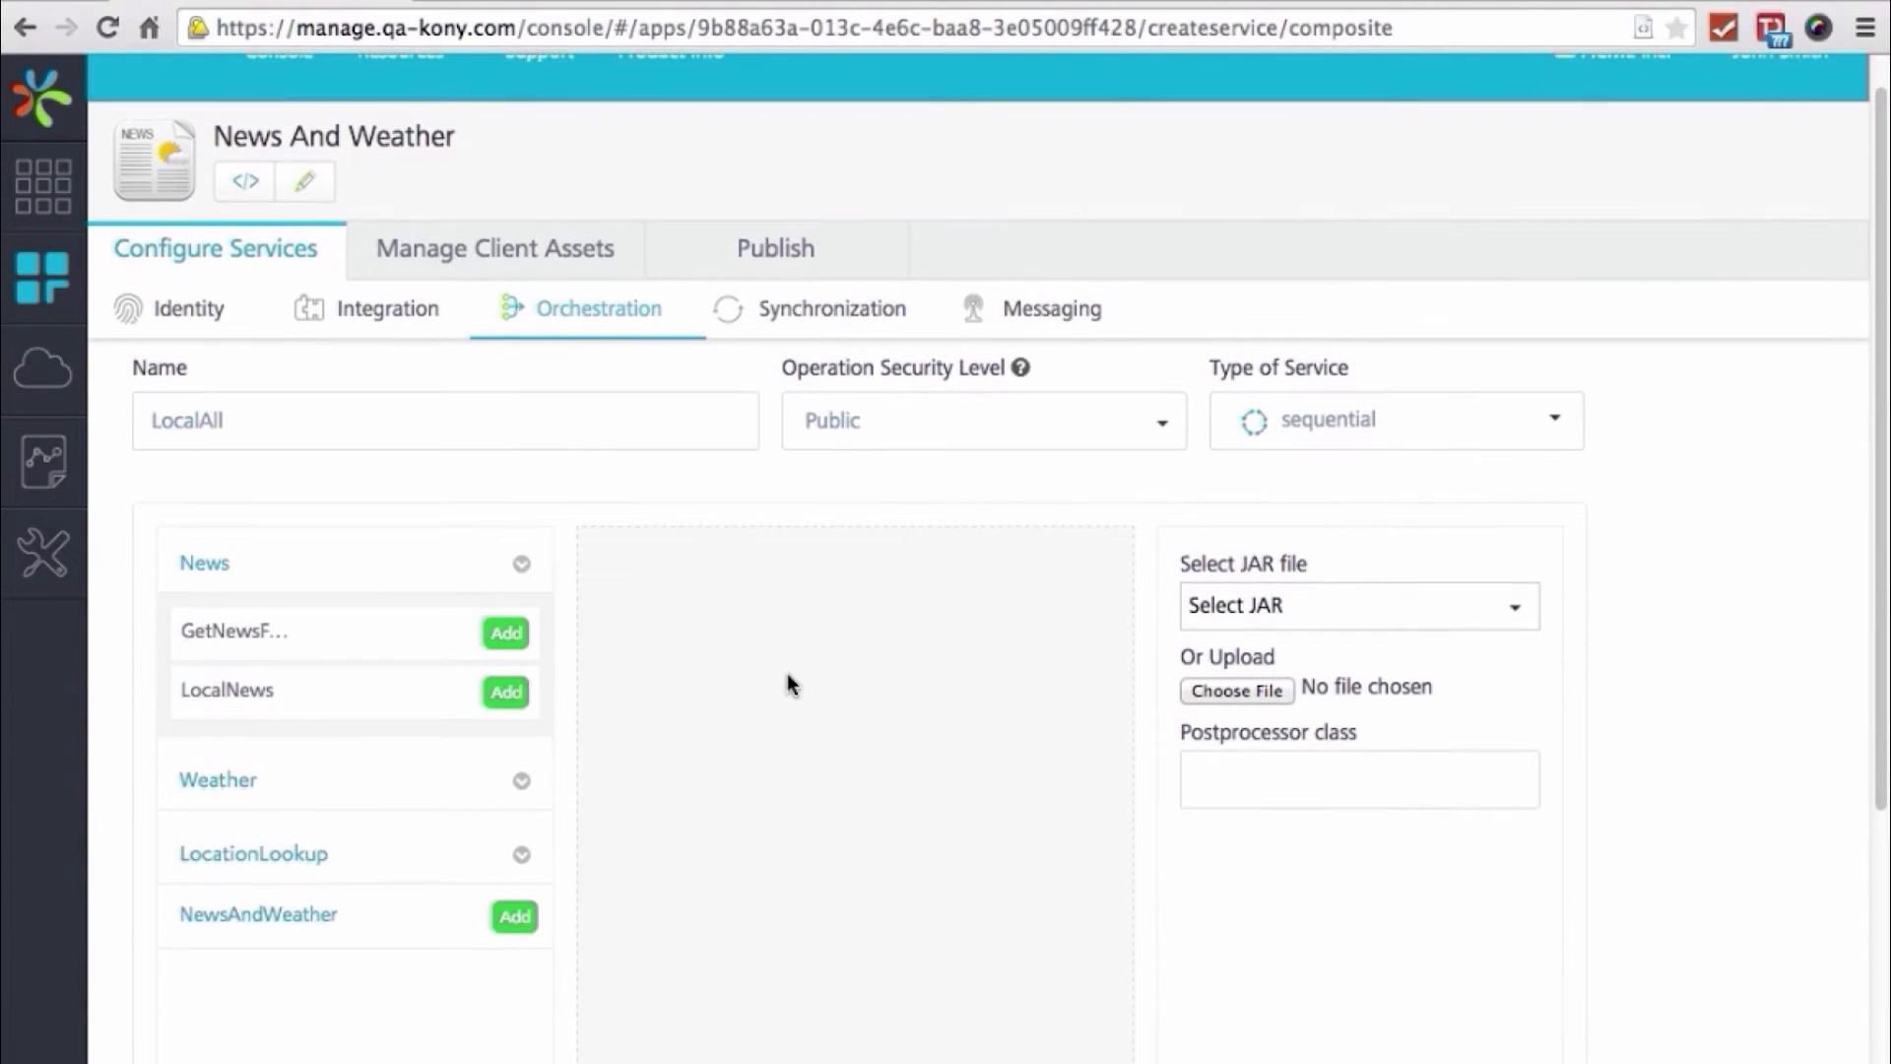
click(330, 867)
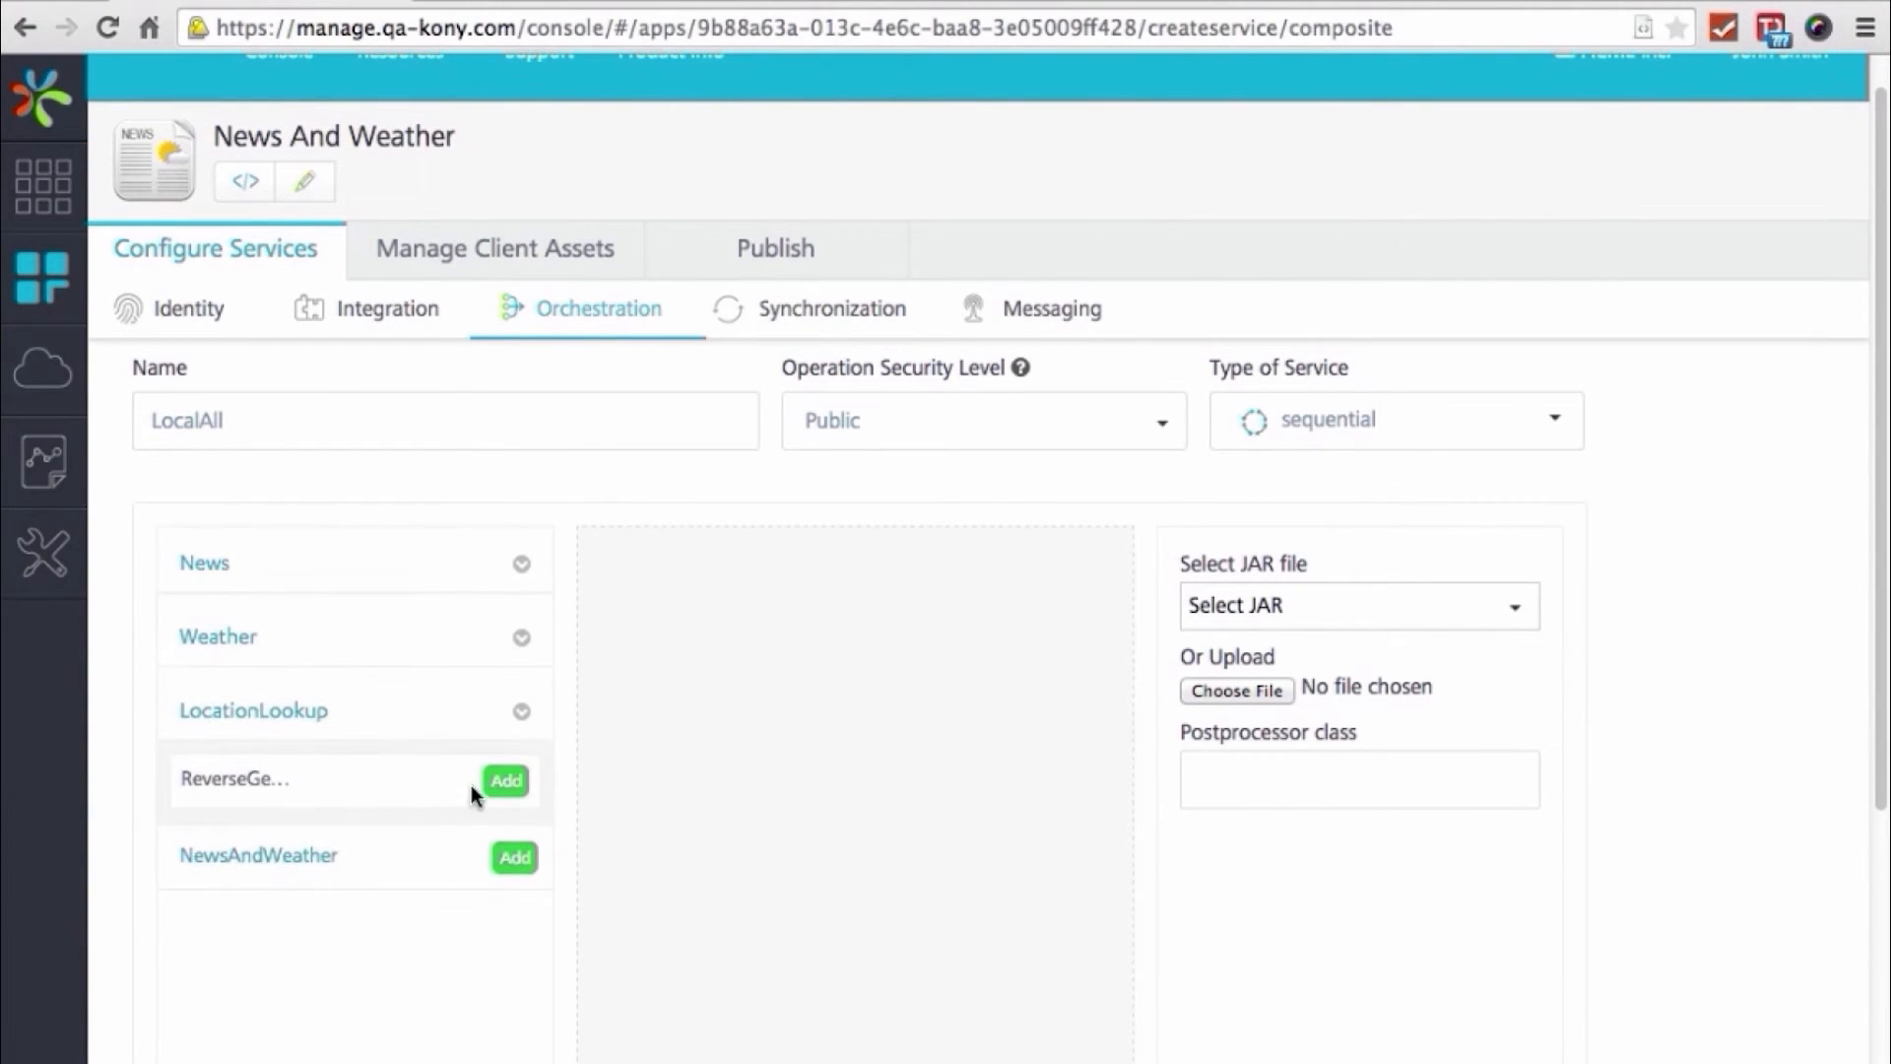
click(505, 783)
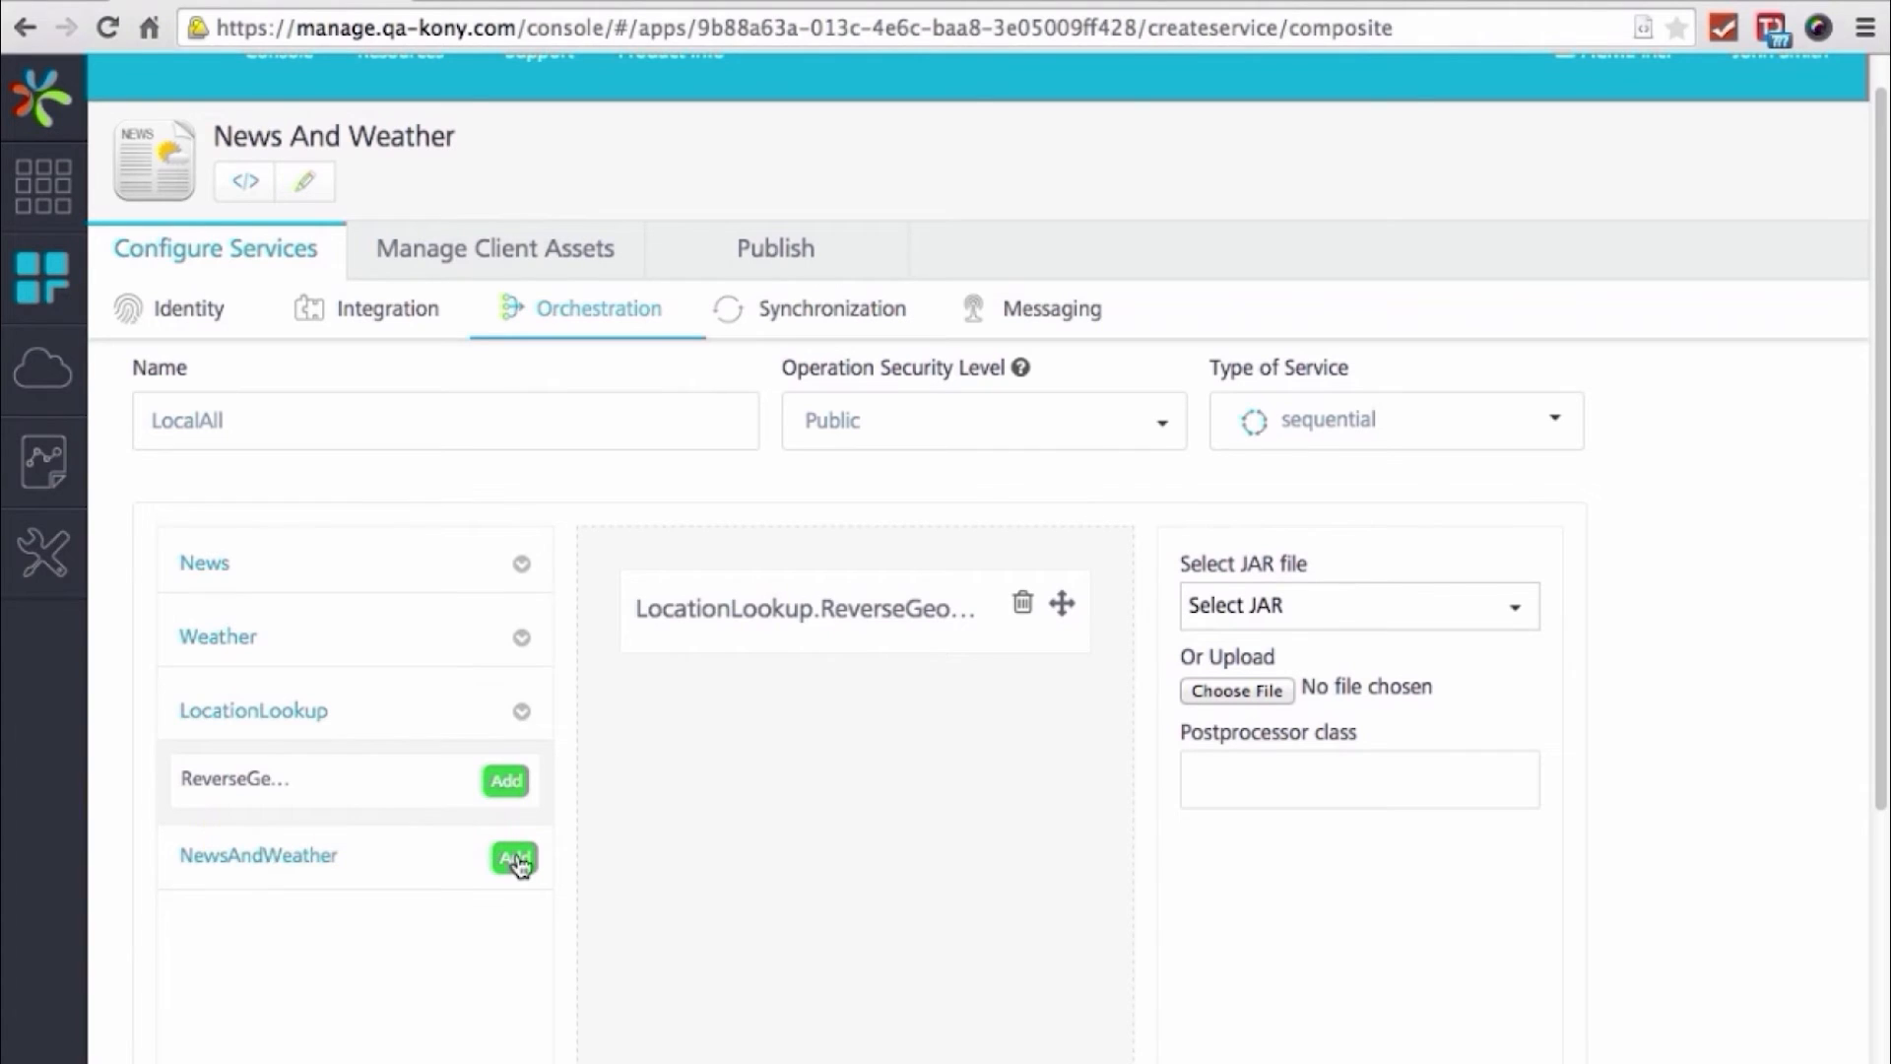
click(514, 857)
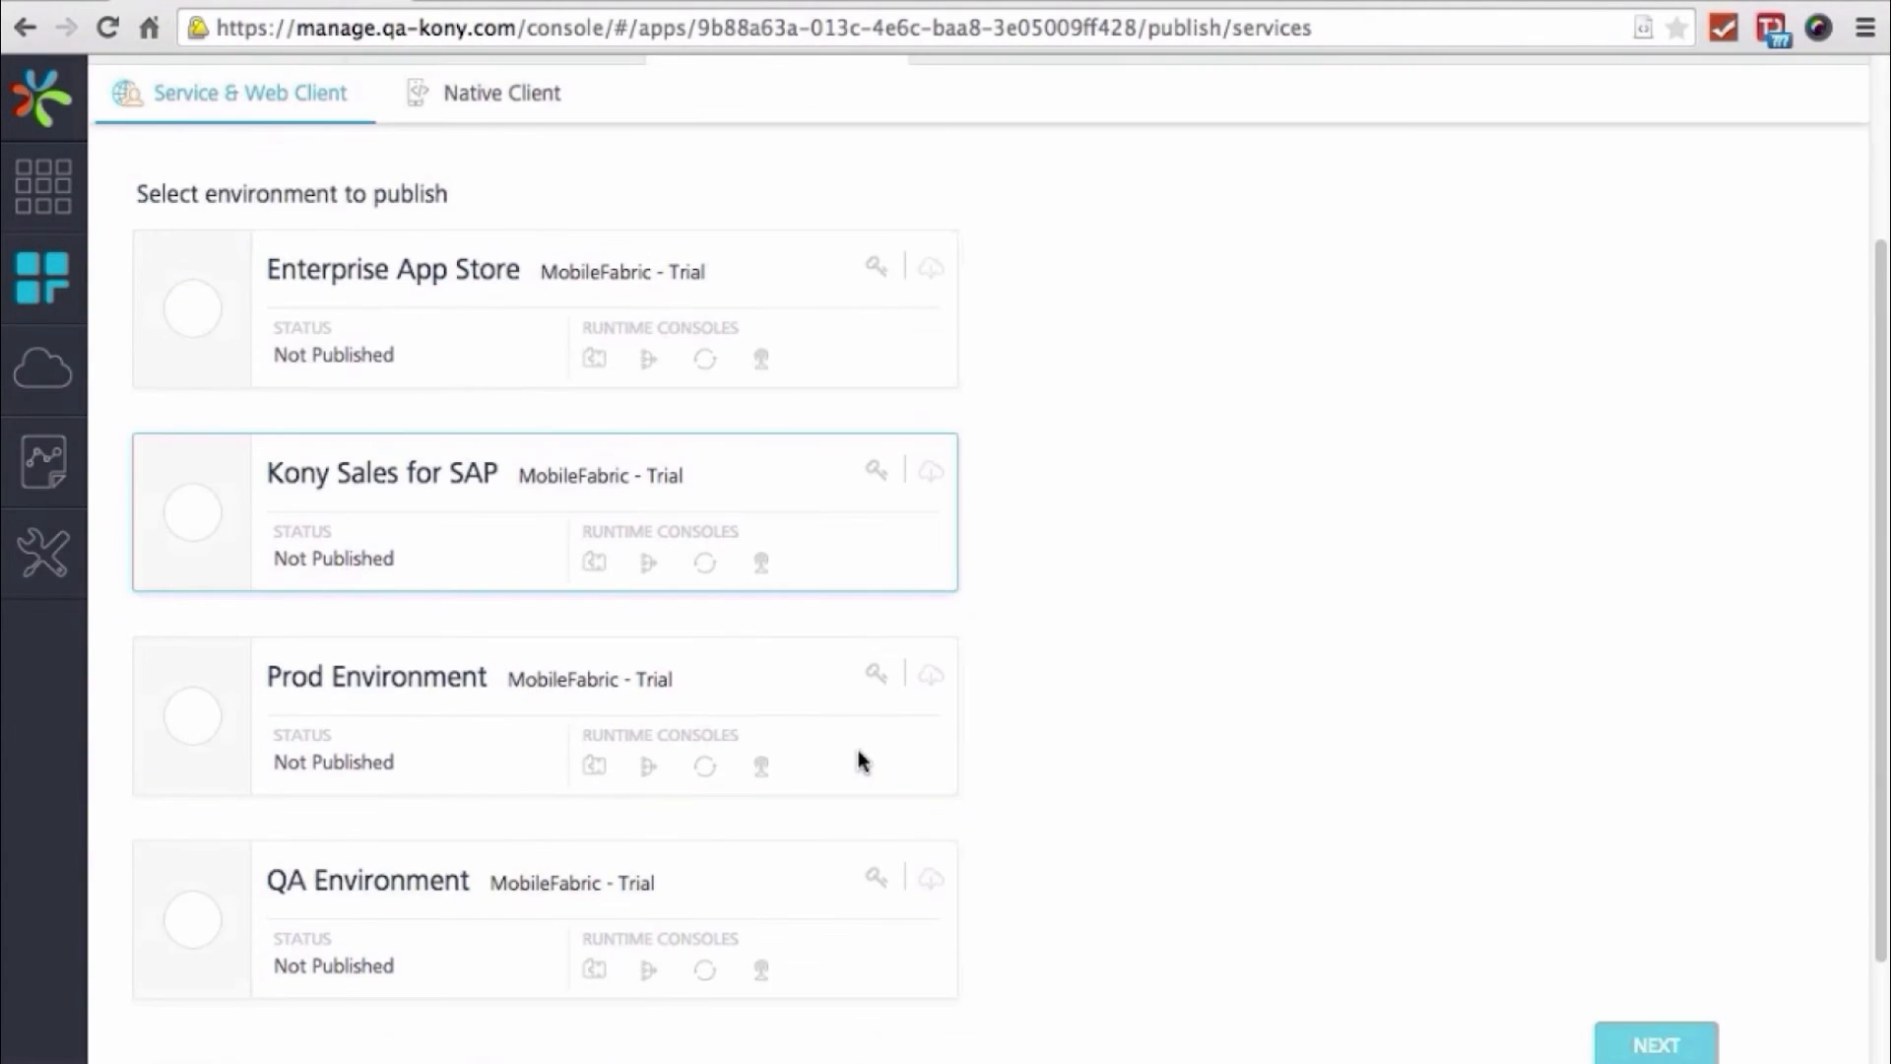
Publish the News And Weather app's services to the QA Environment and close the publishing report
scroll(859, 761, down, 2)
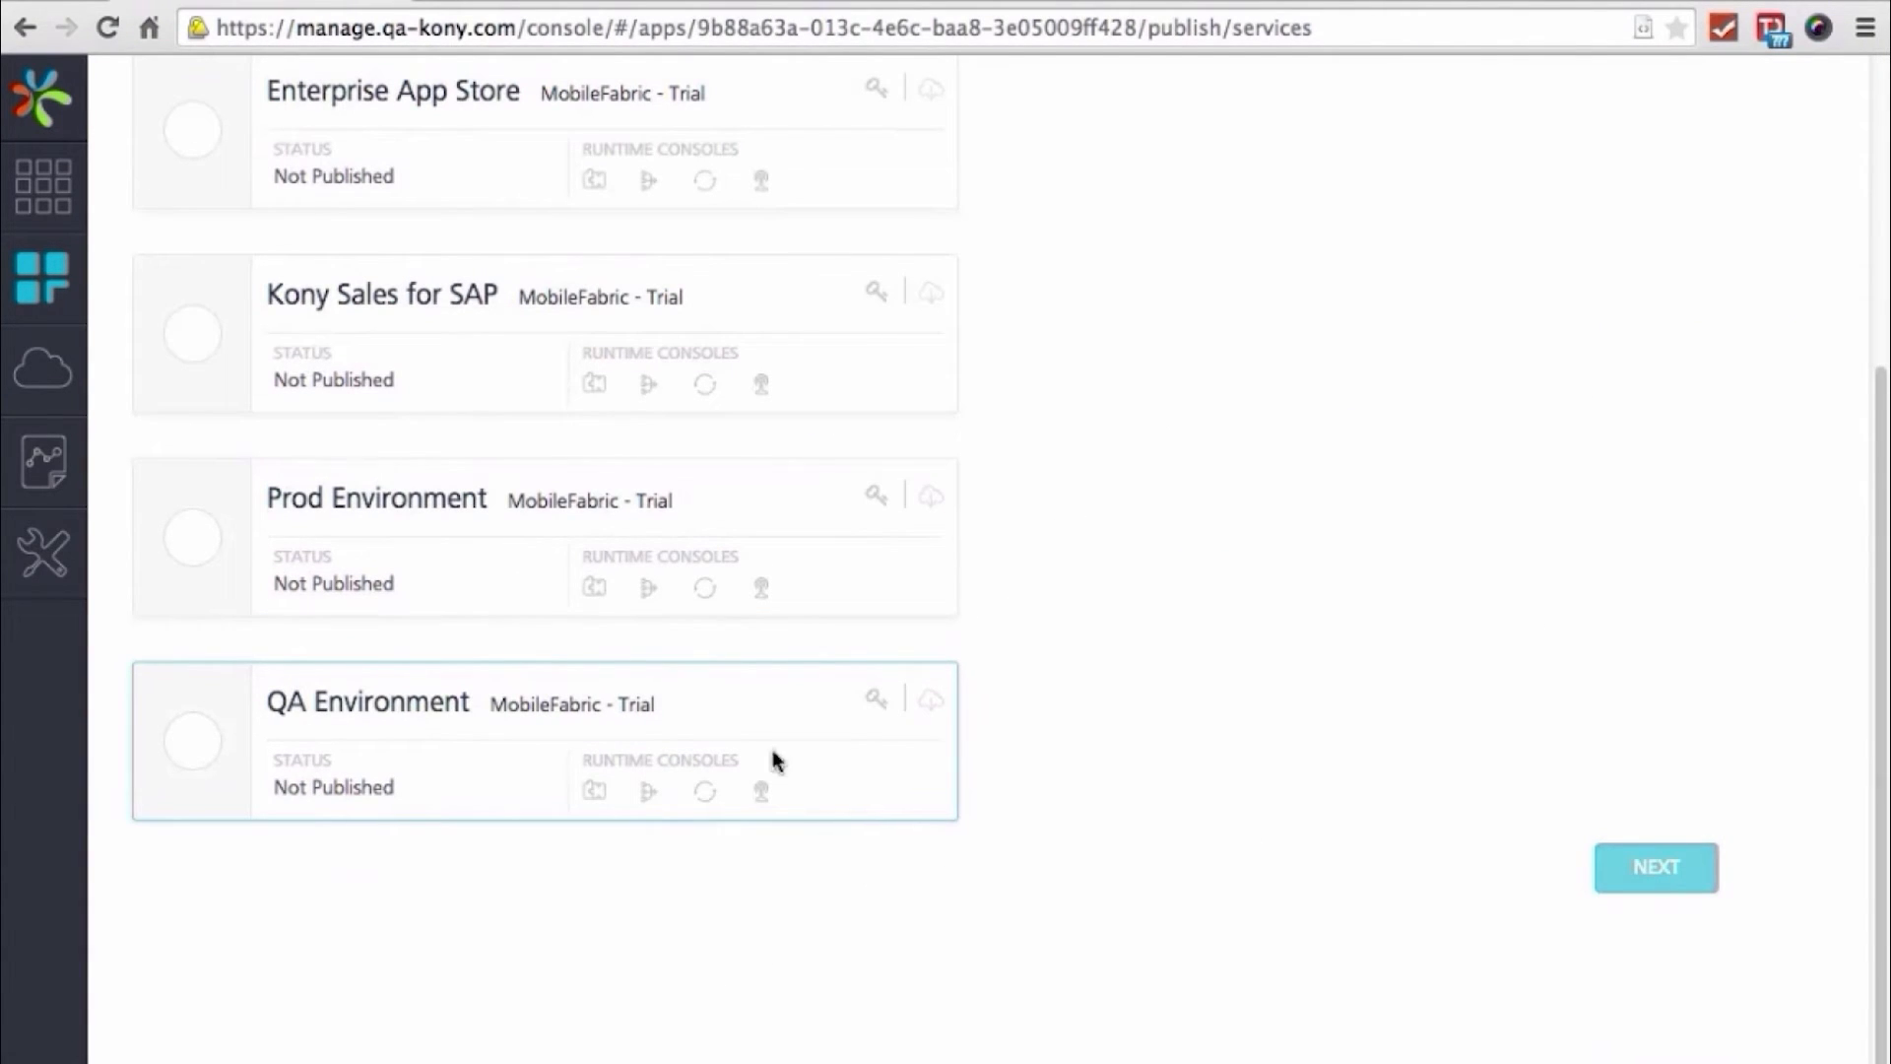
click(192, 744)
click(1667, 872)
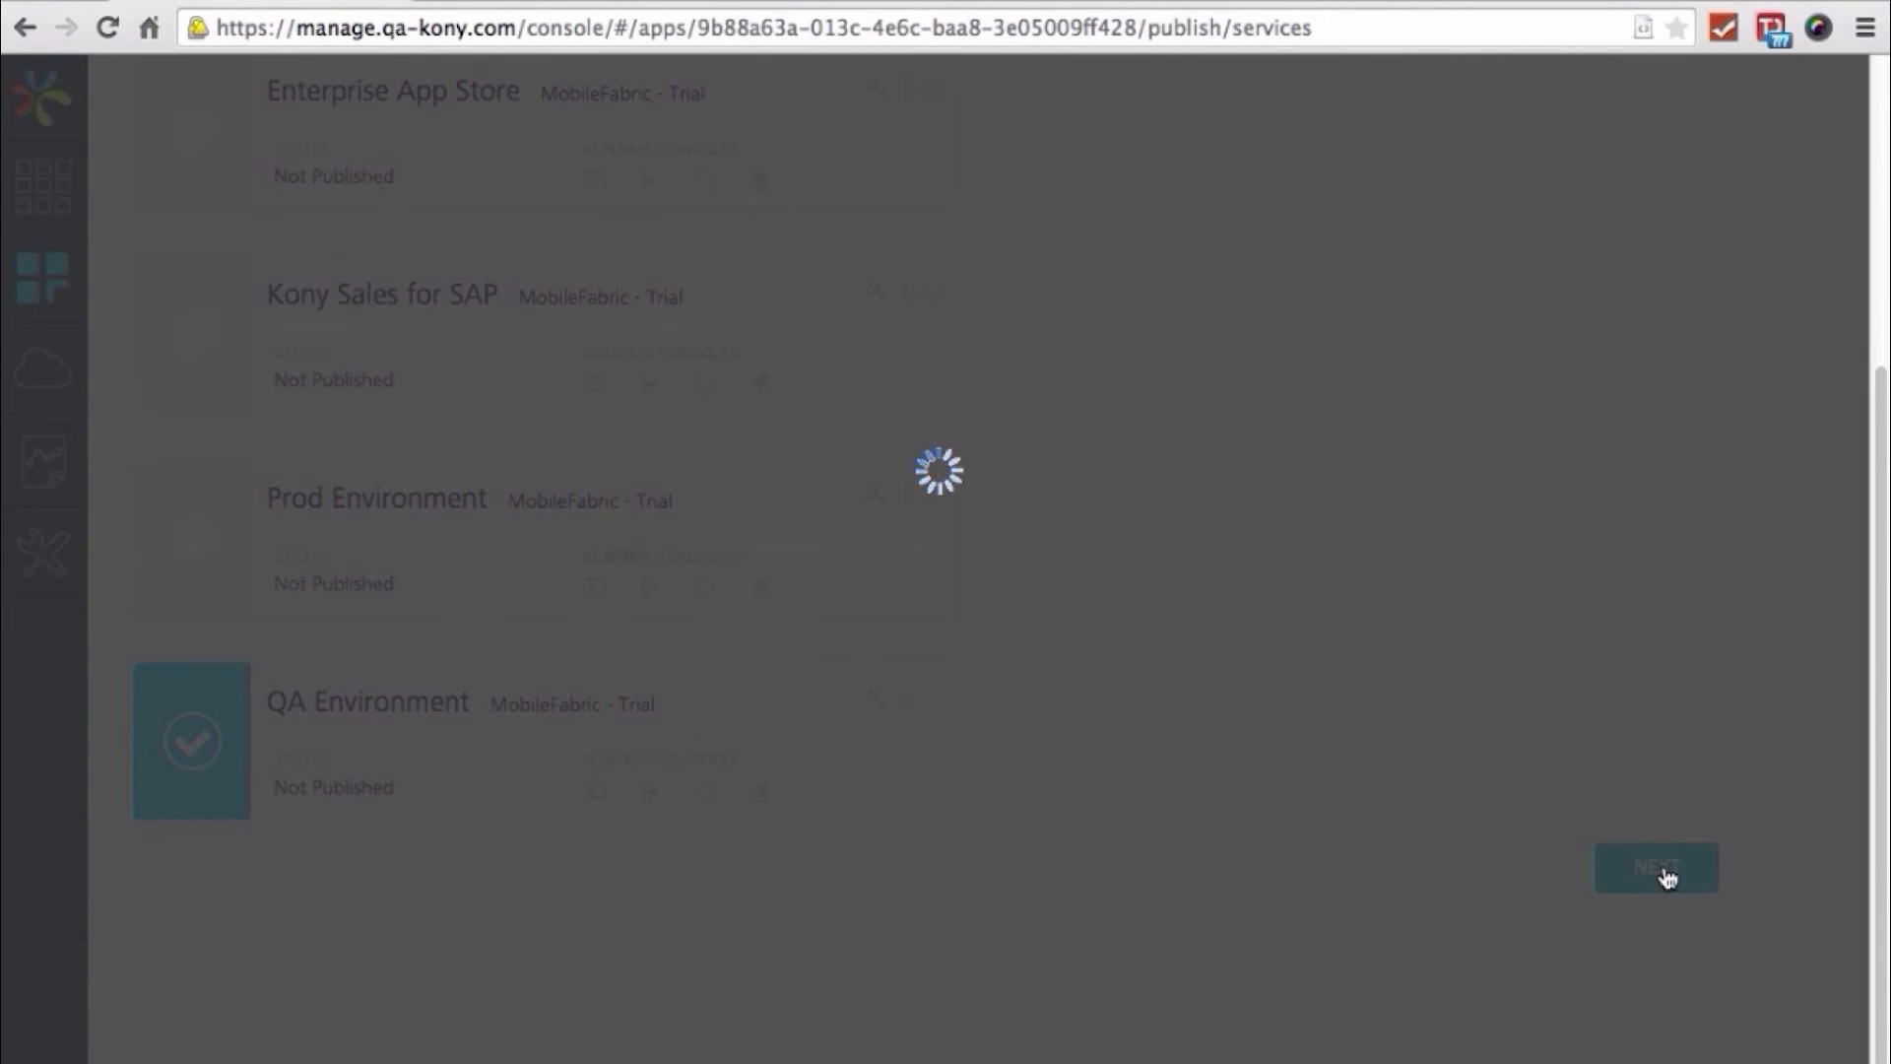
scroll(1034, 695, up, 2)
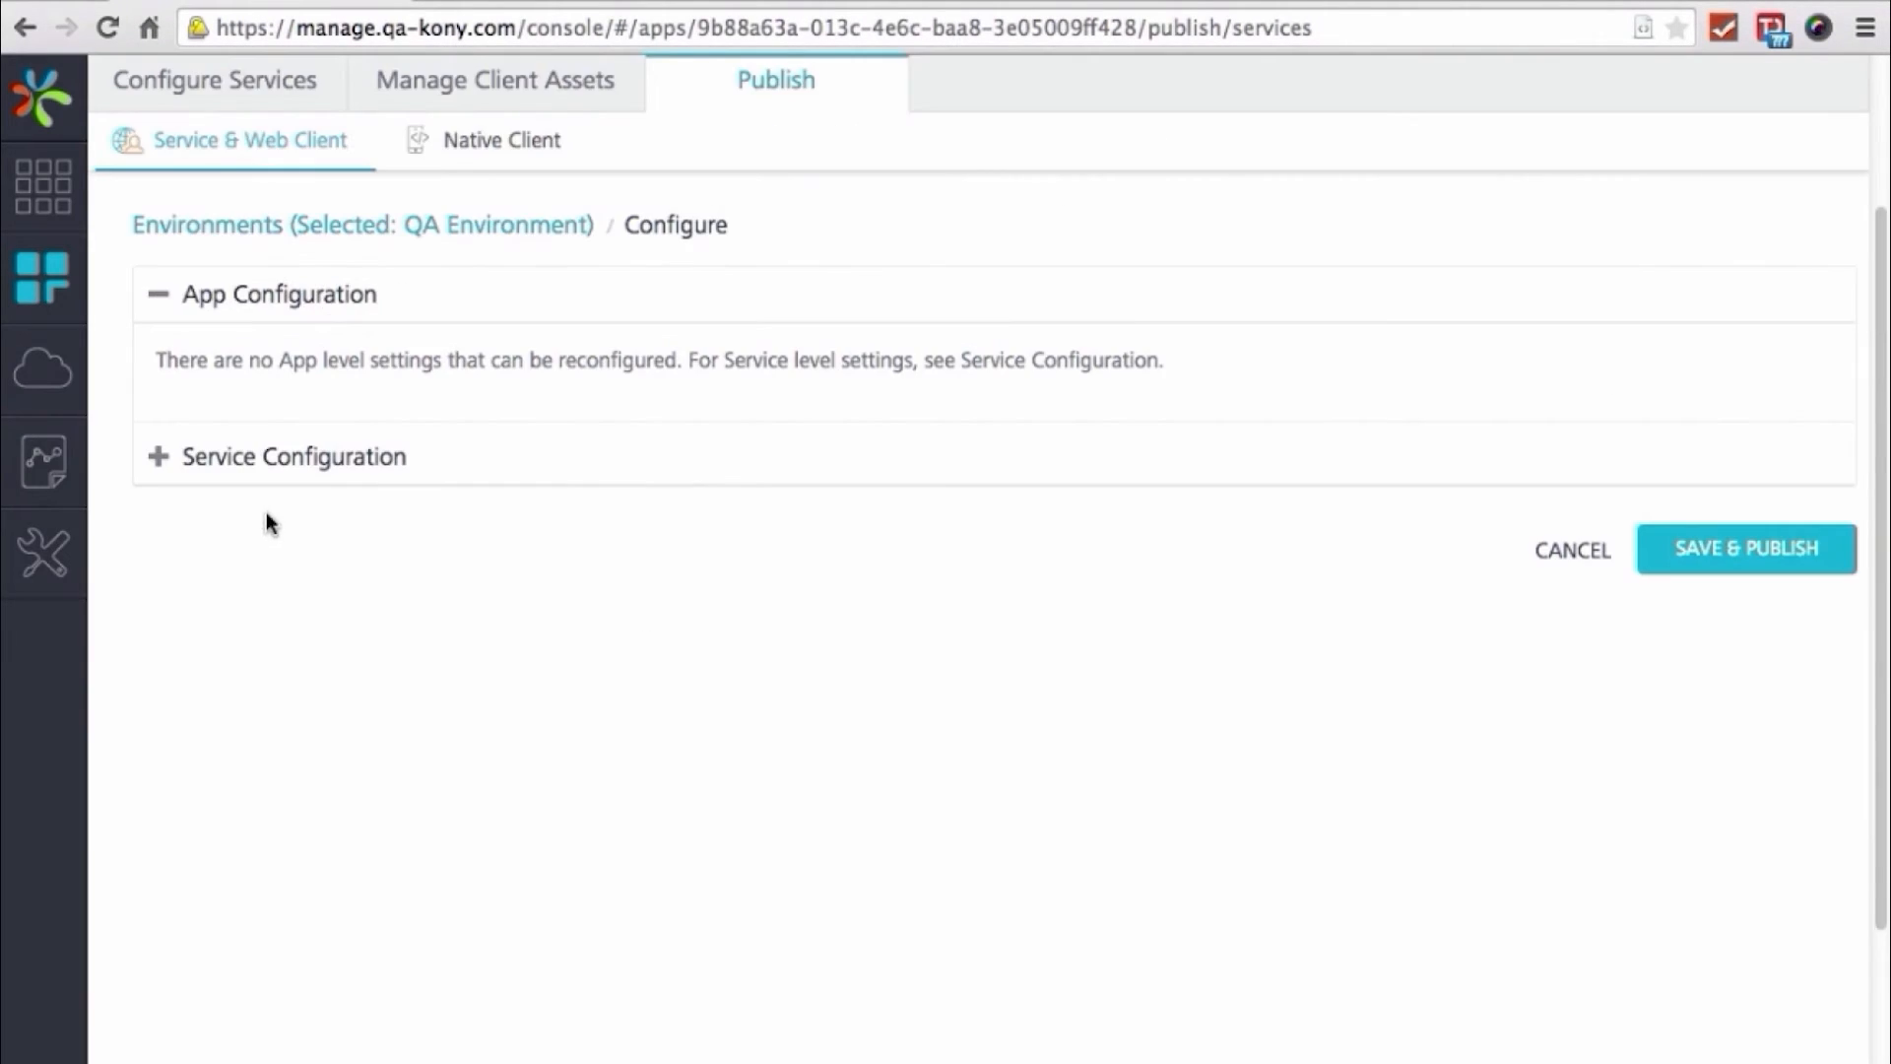
click(1729, 555)
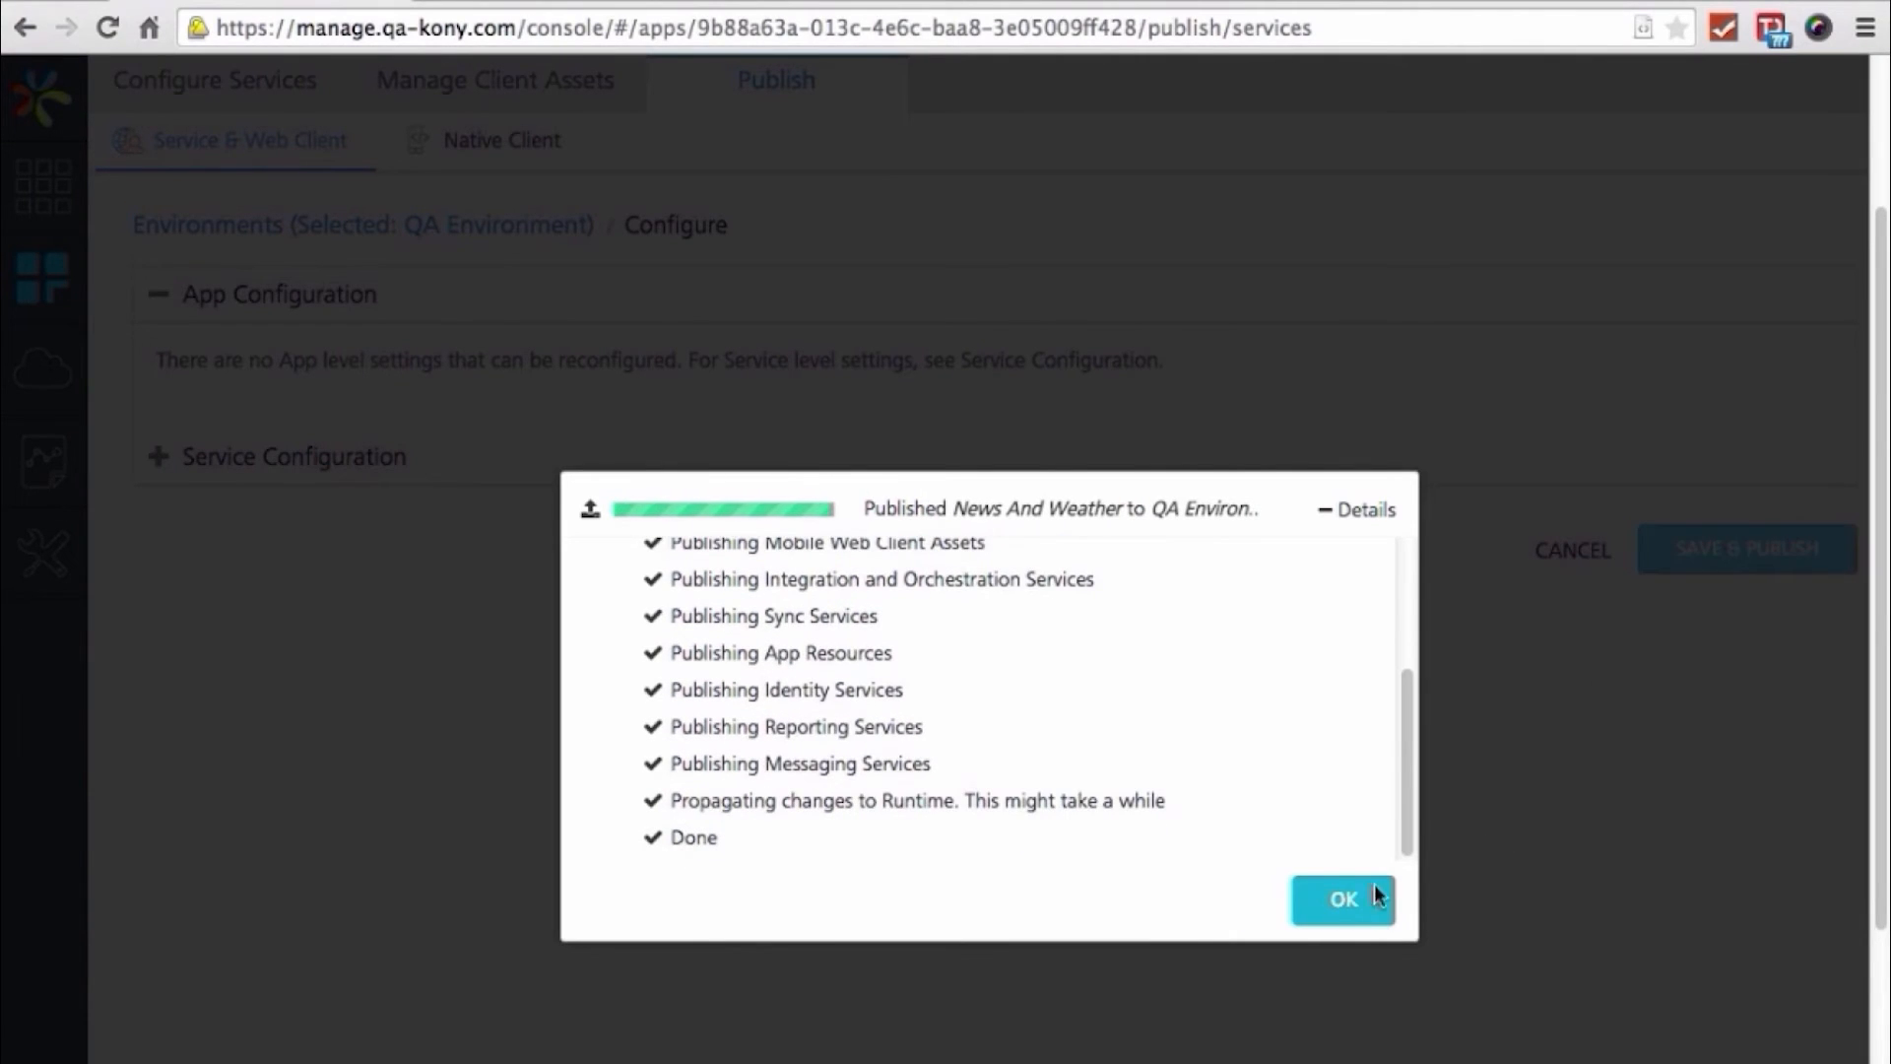
click(1346, 904)
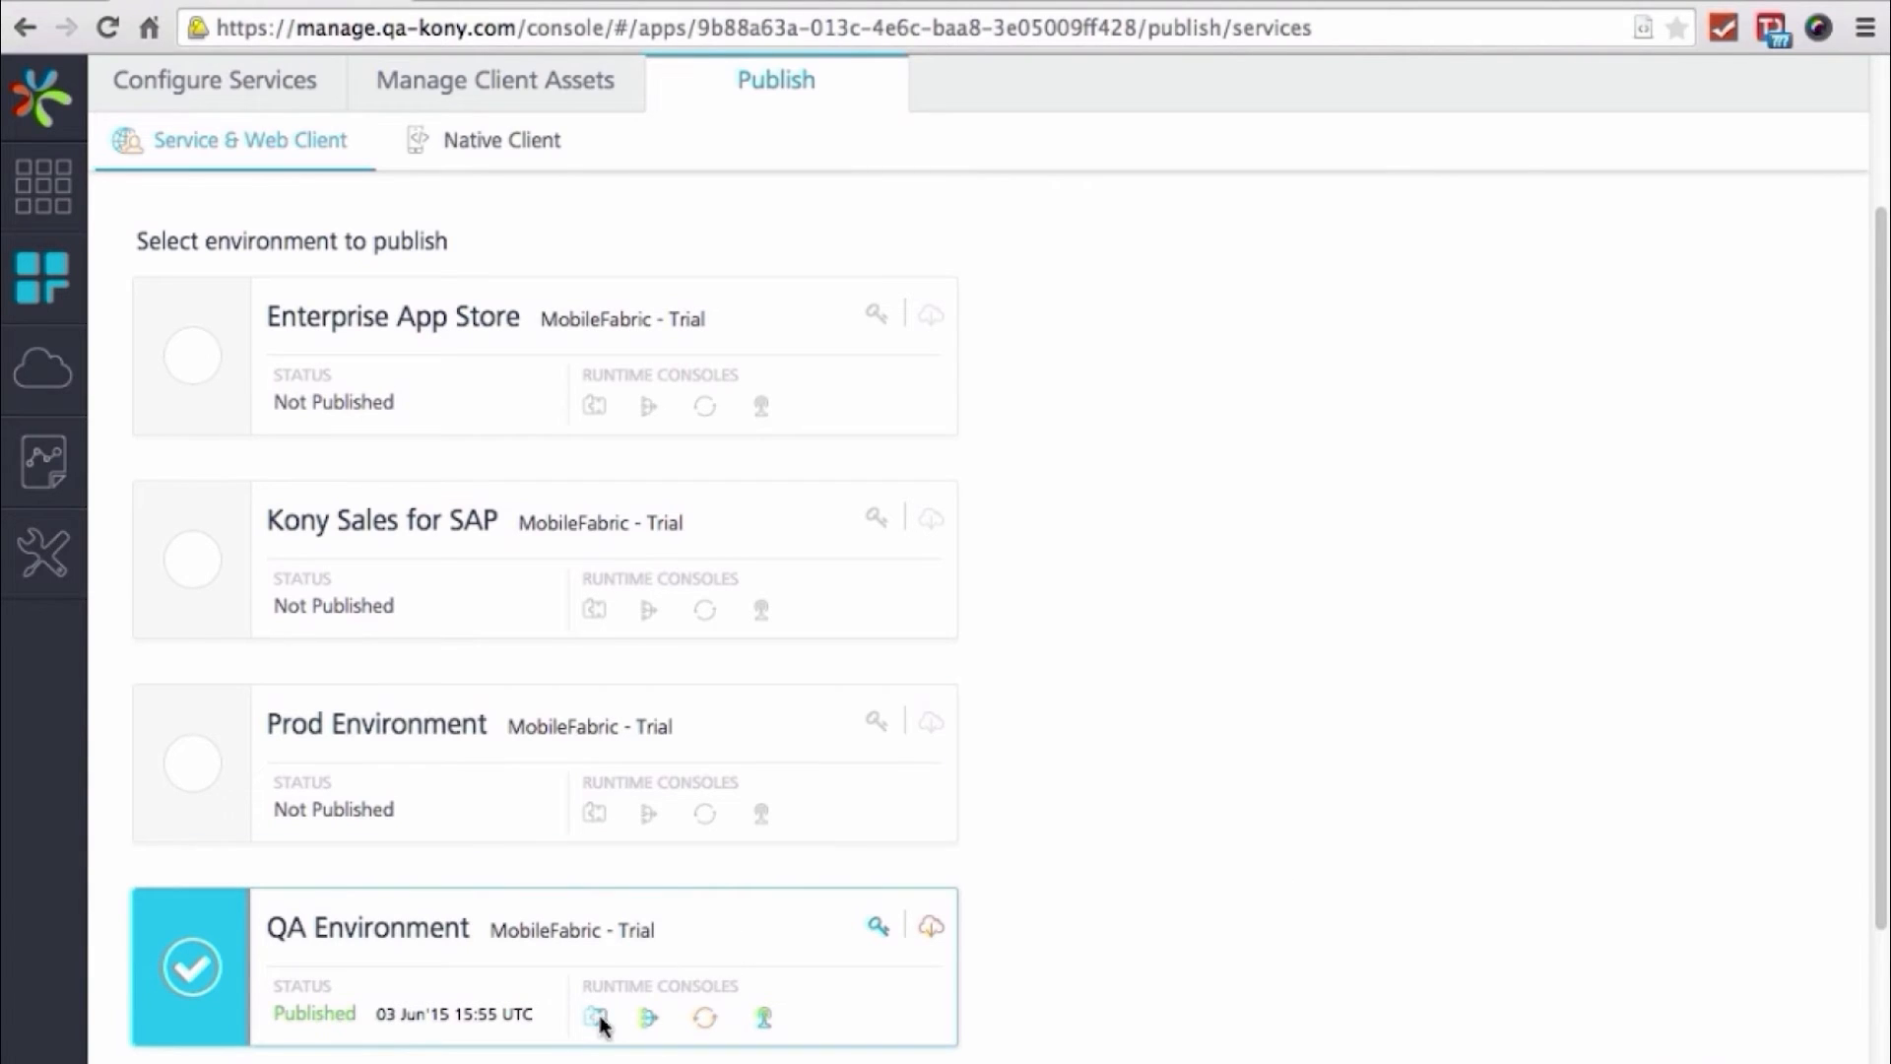
Open the QA Environment's integration runtime console and test the News operation GetNewsForCategory with category w
click(596, 1016)
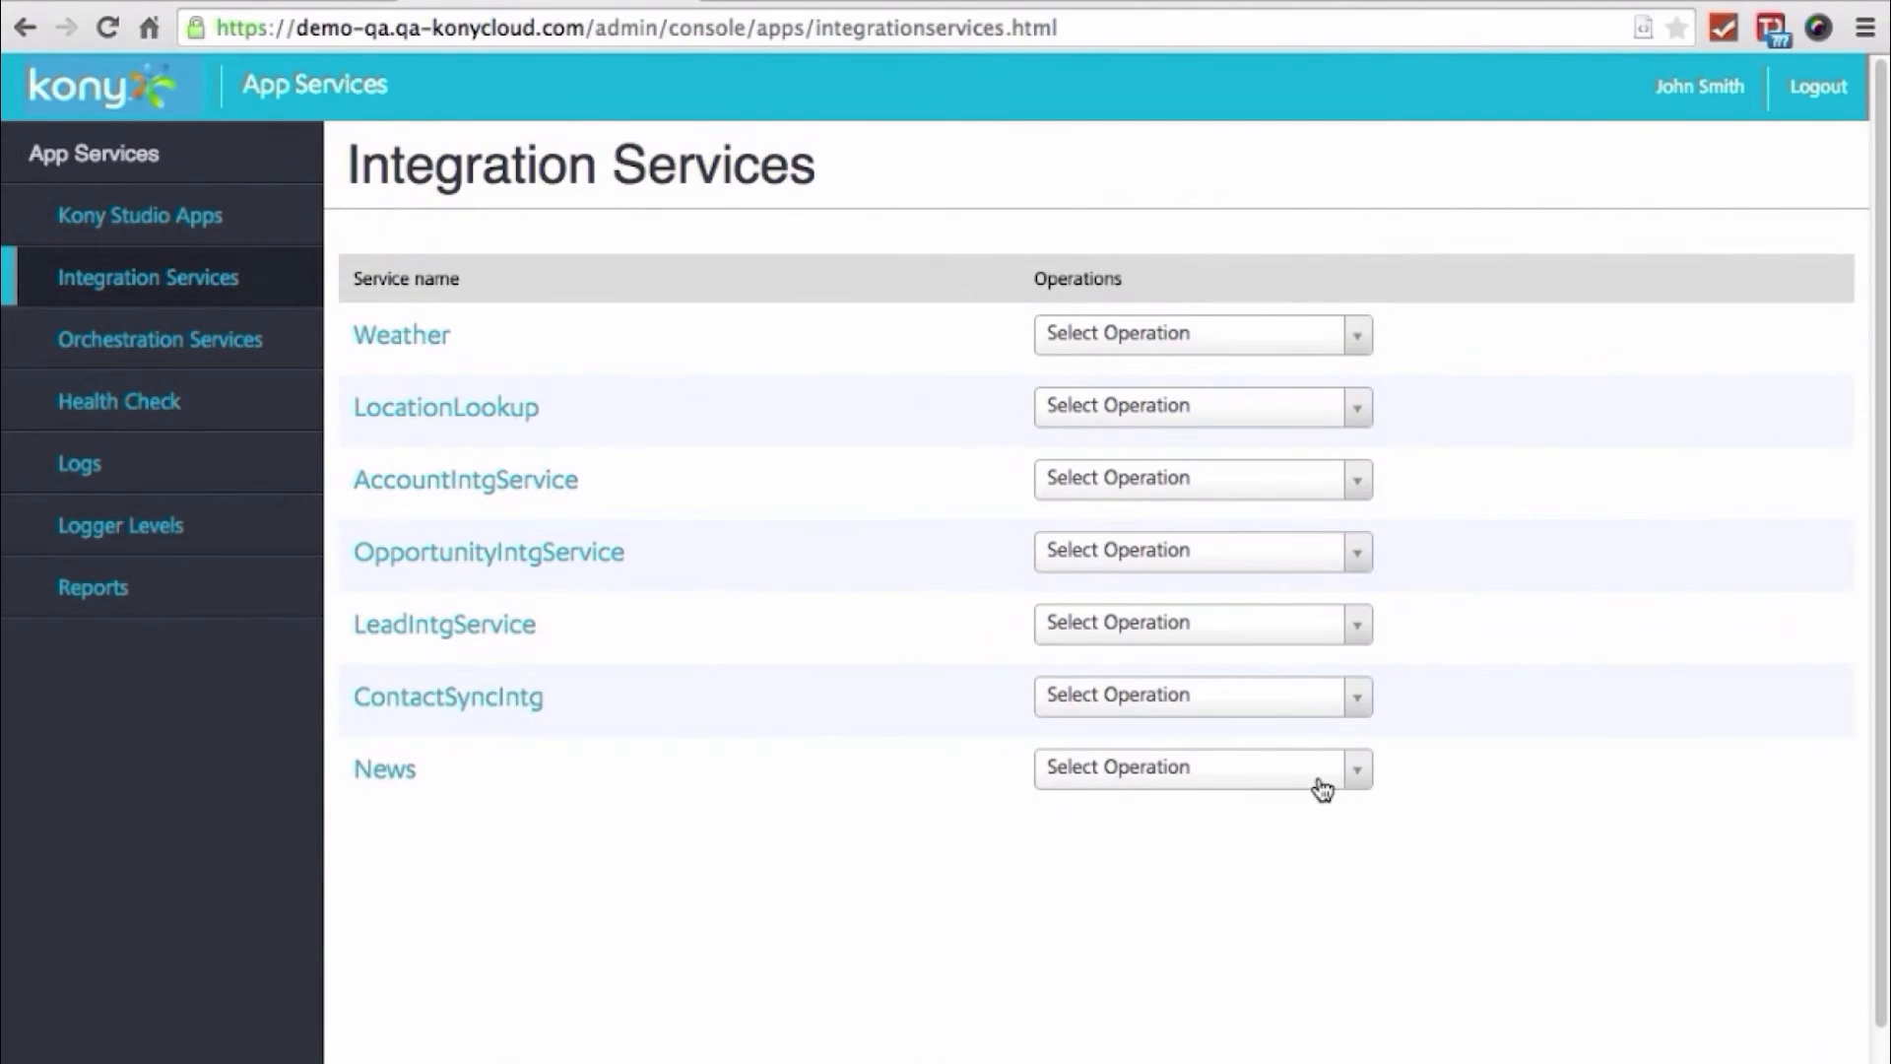
click(1359, 771)
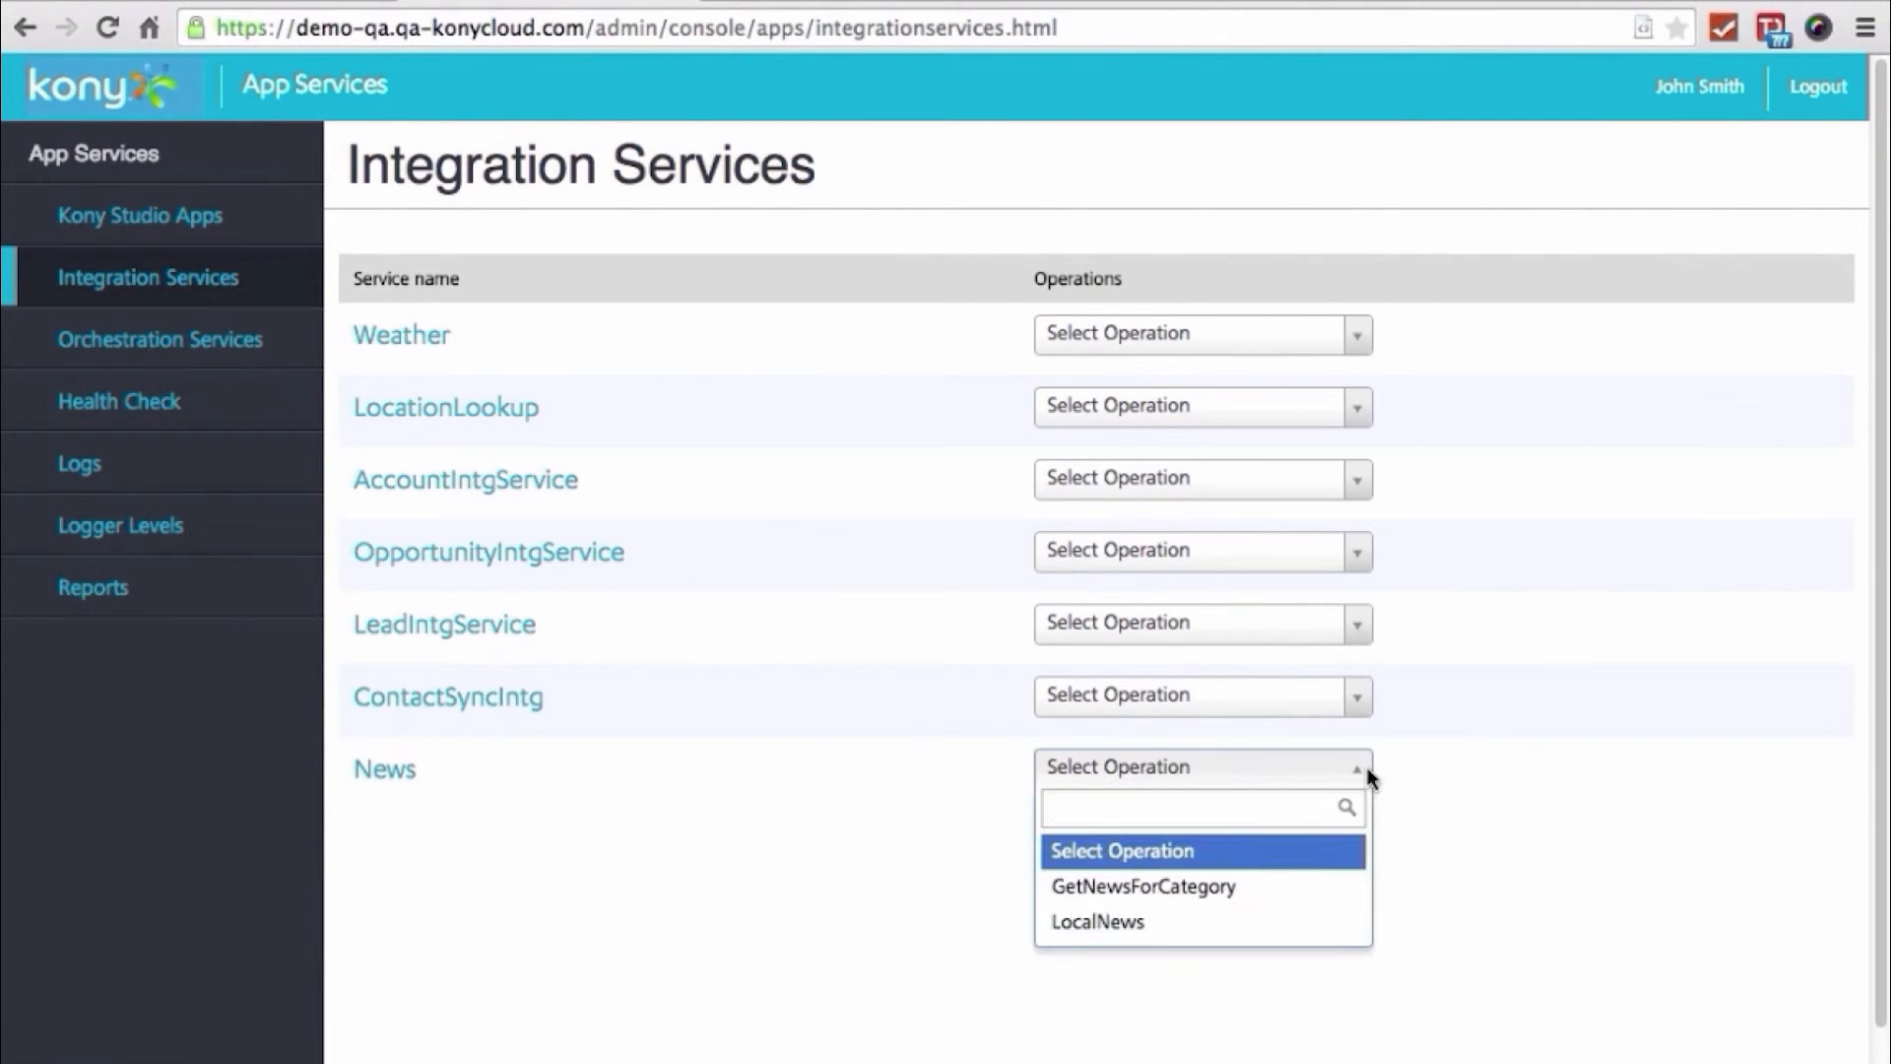
click(1224, 892)
click(1217, 813)
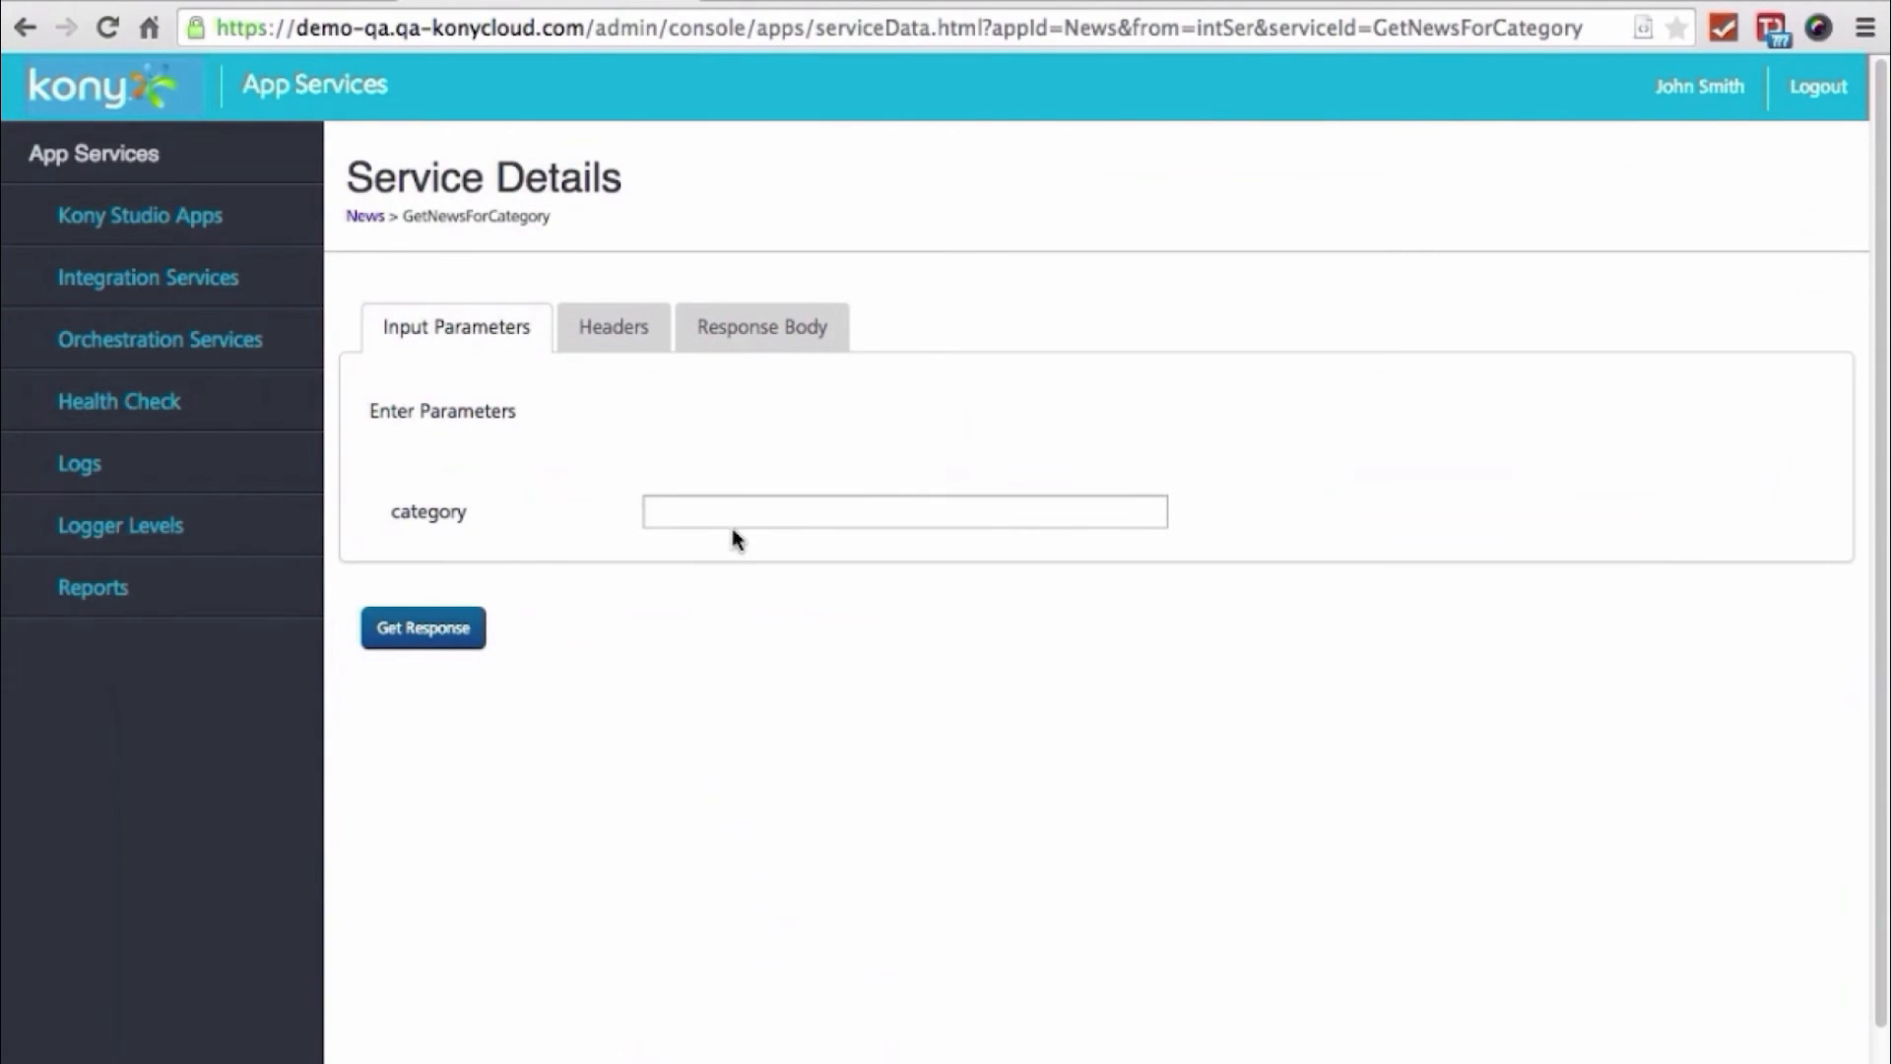
click(745, 510)
text(w)
click(440, 625)
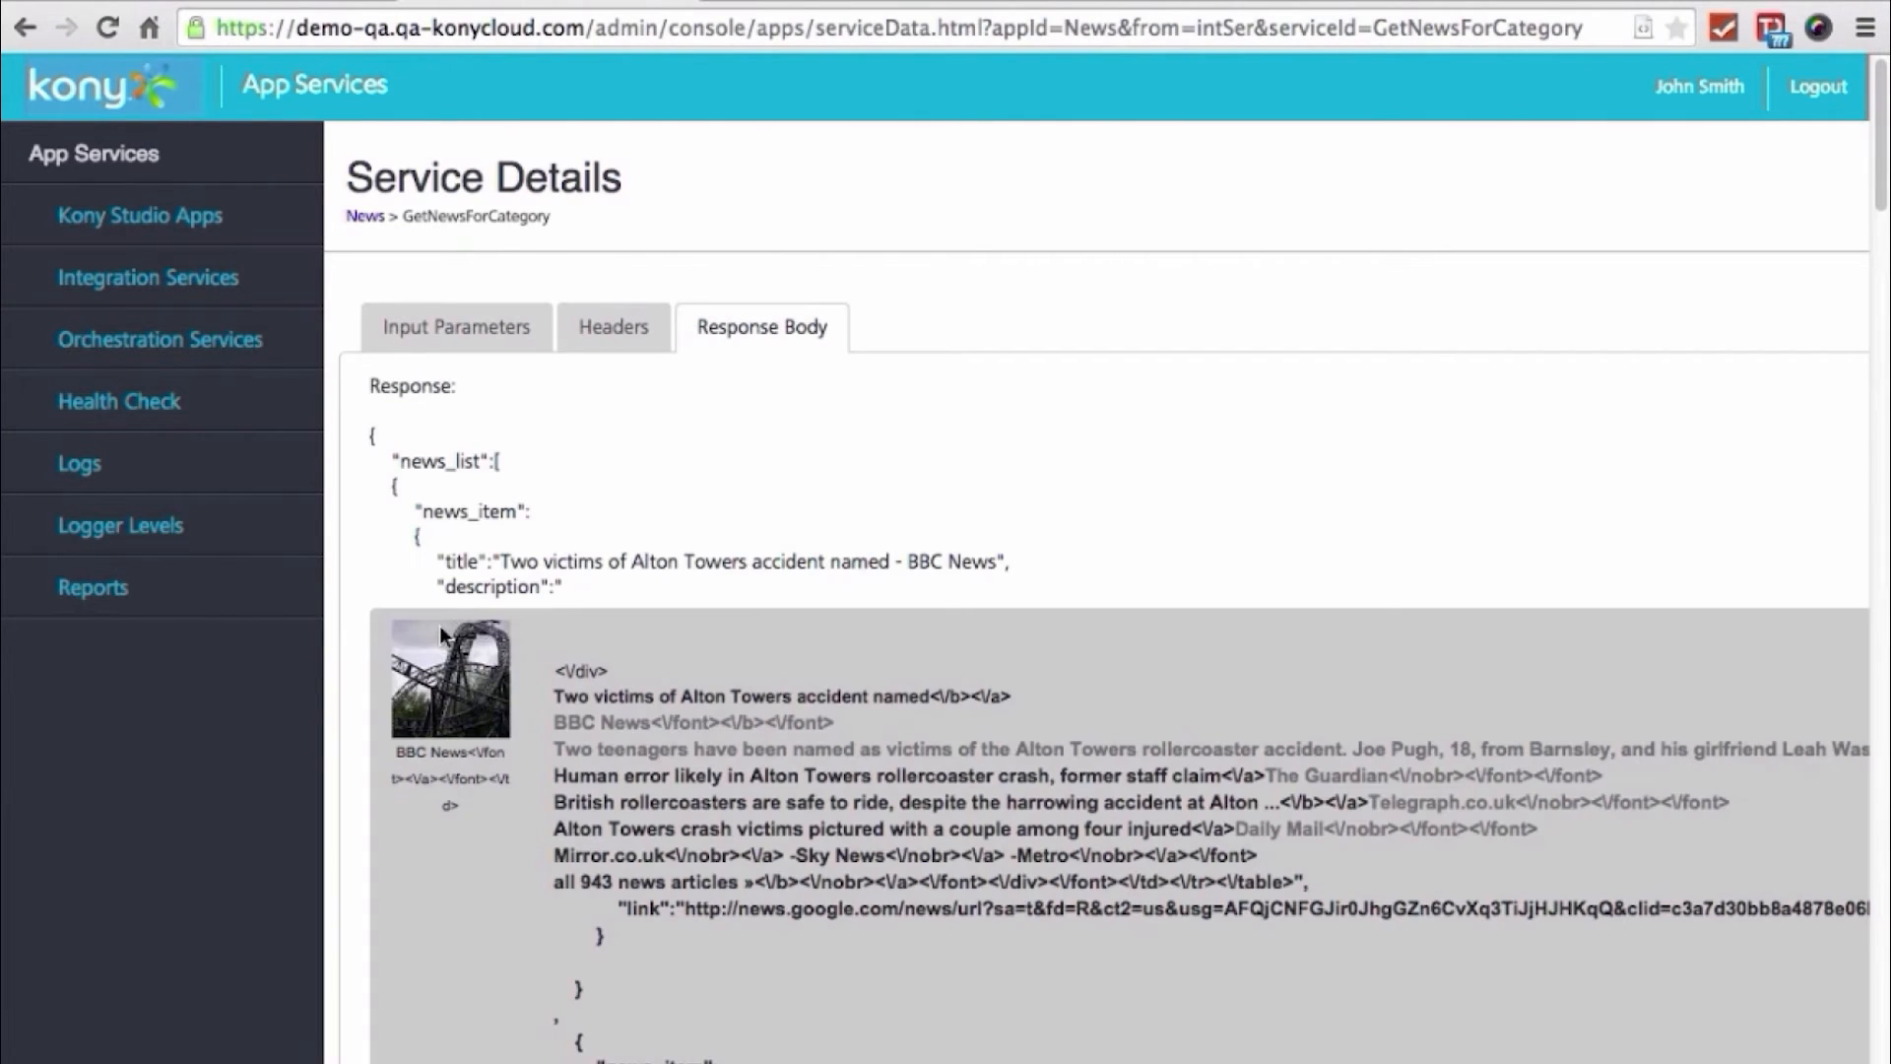
Test the Weather operation GetCityWeatherByZIP with zip 30303 and check the returned response
click(143, 280)
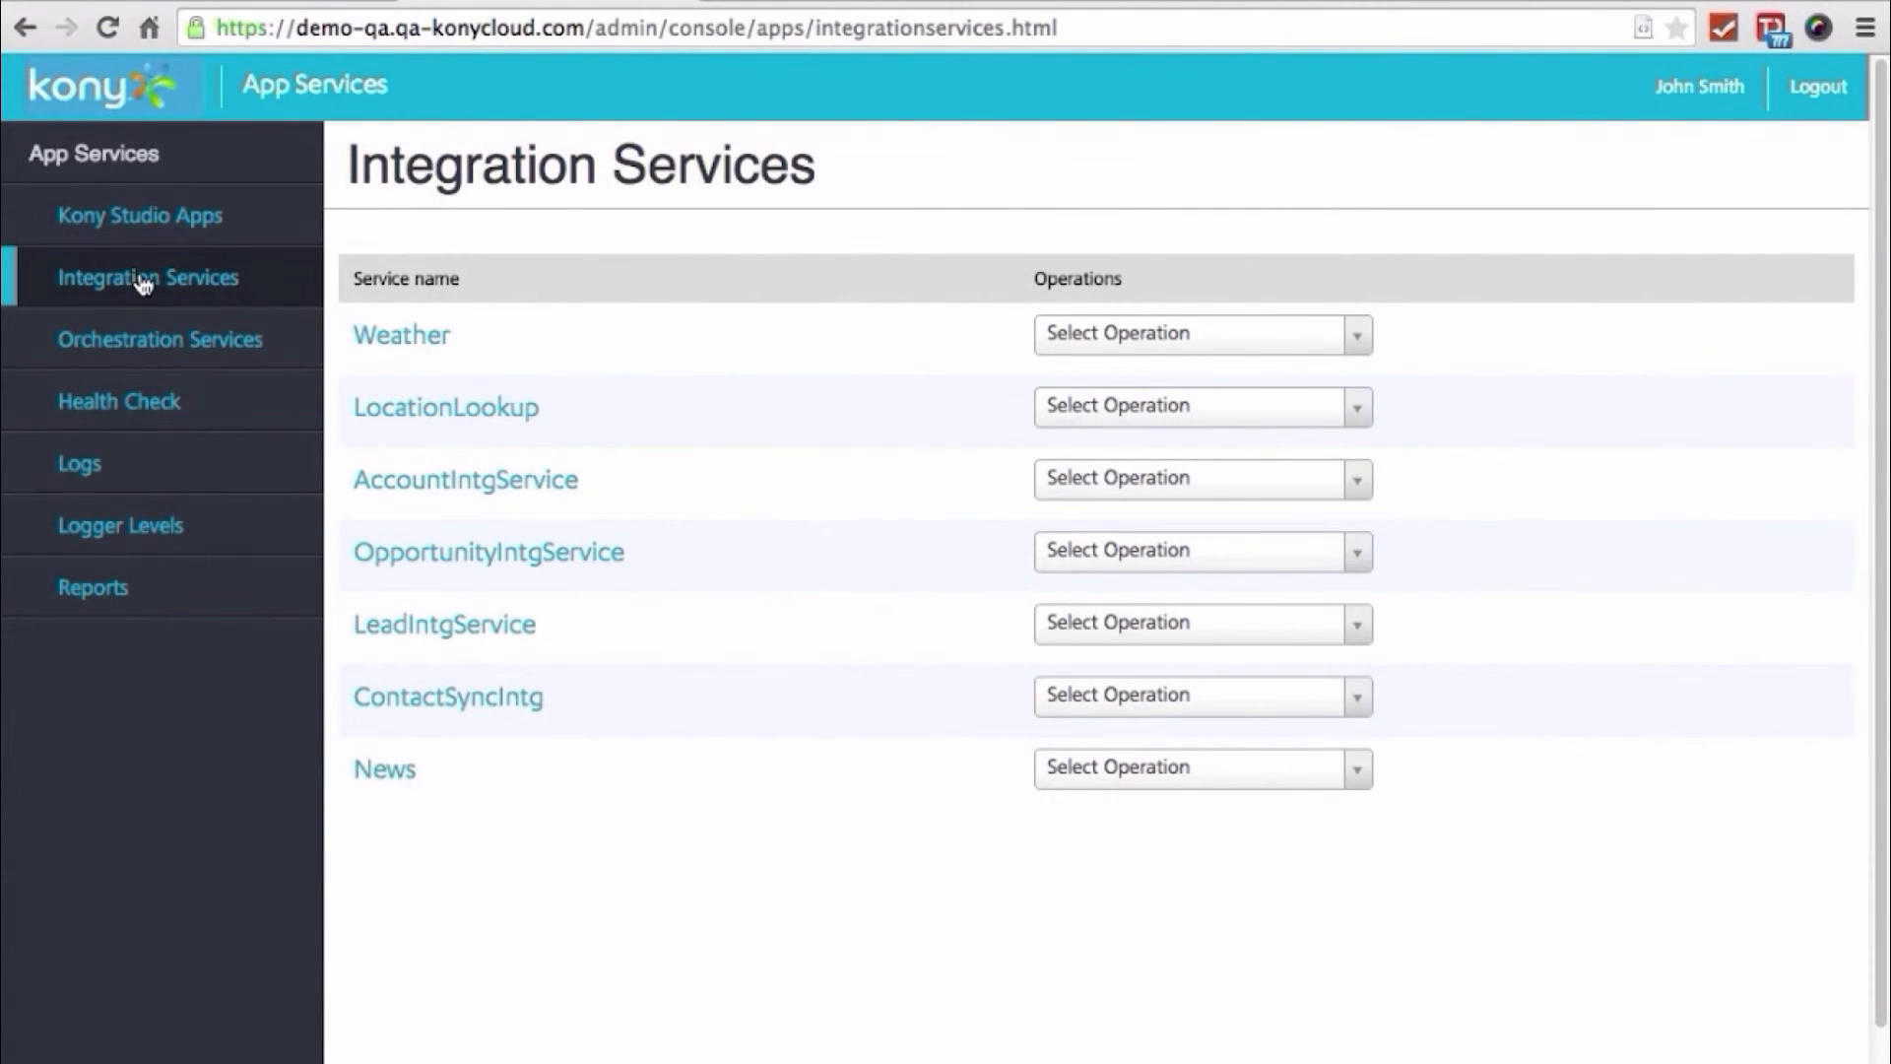
click(1360, 336)
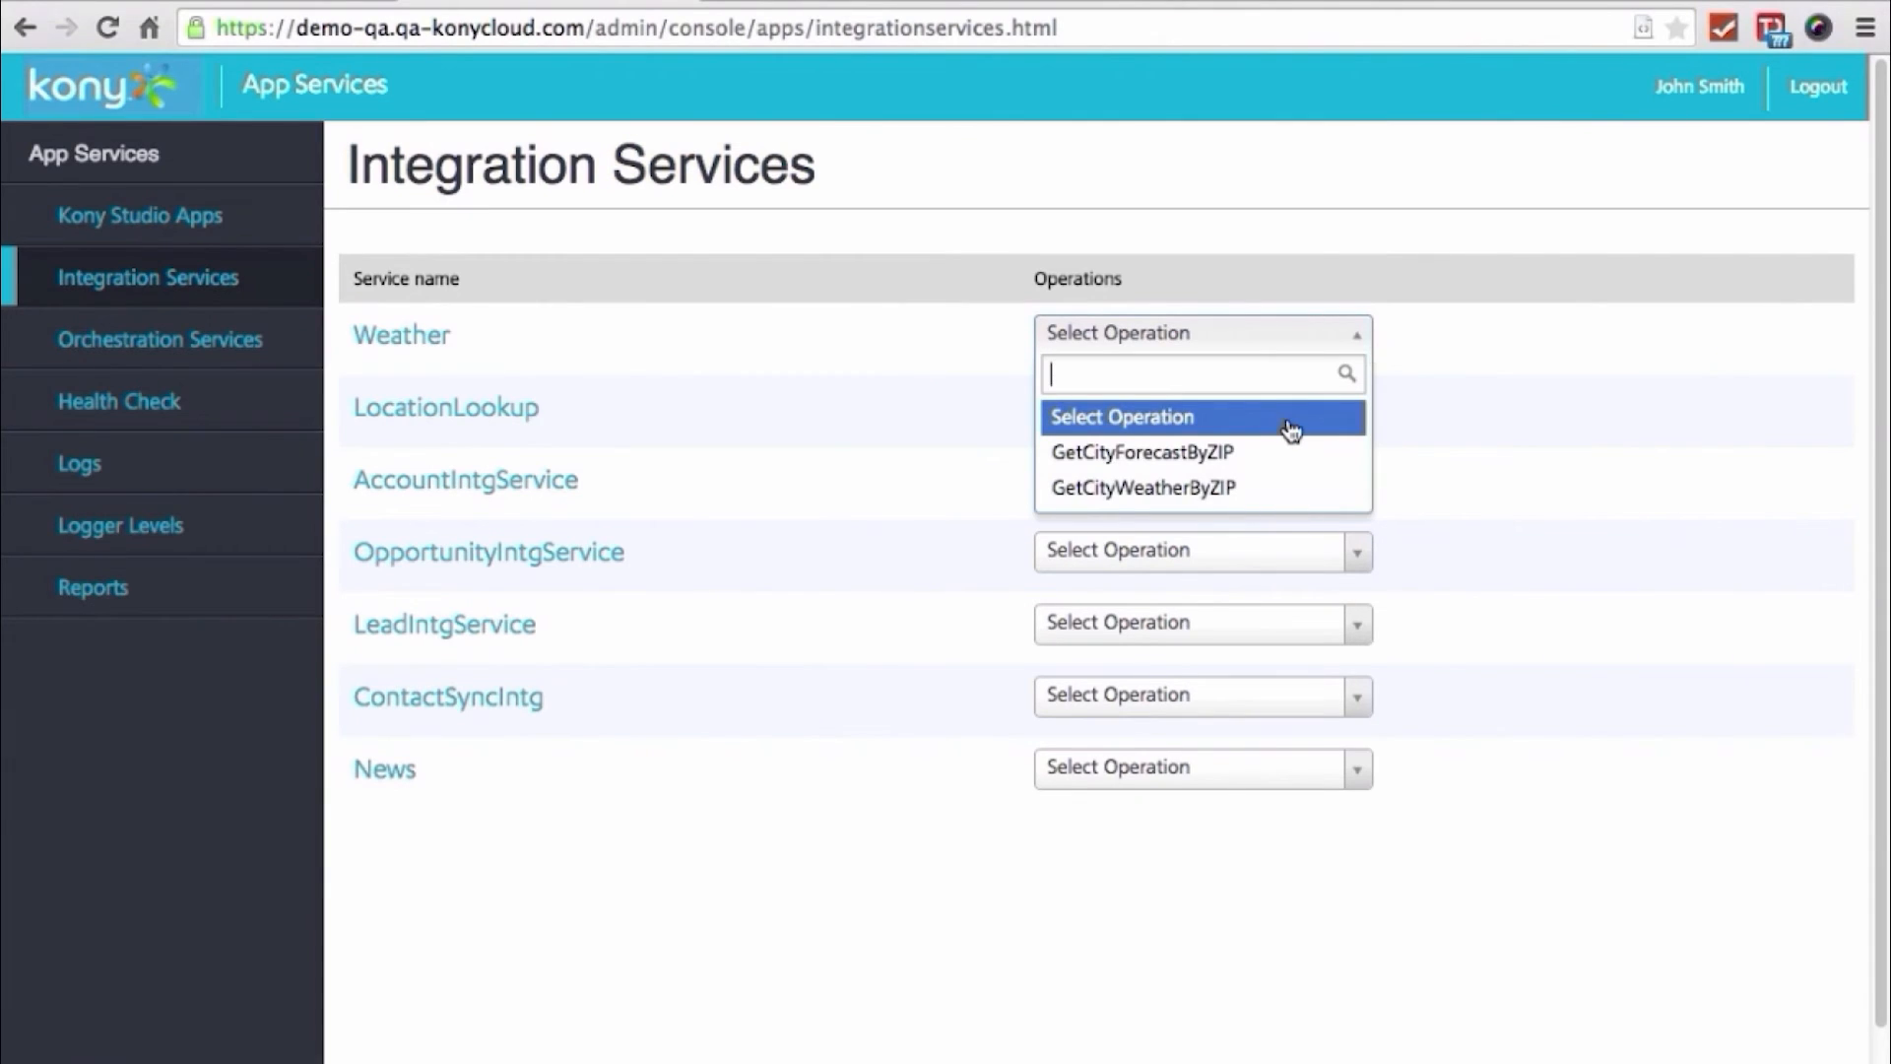
click(1253, 487)
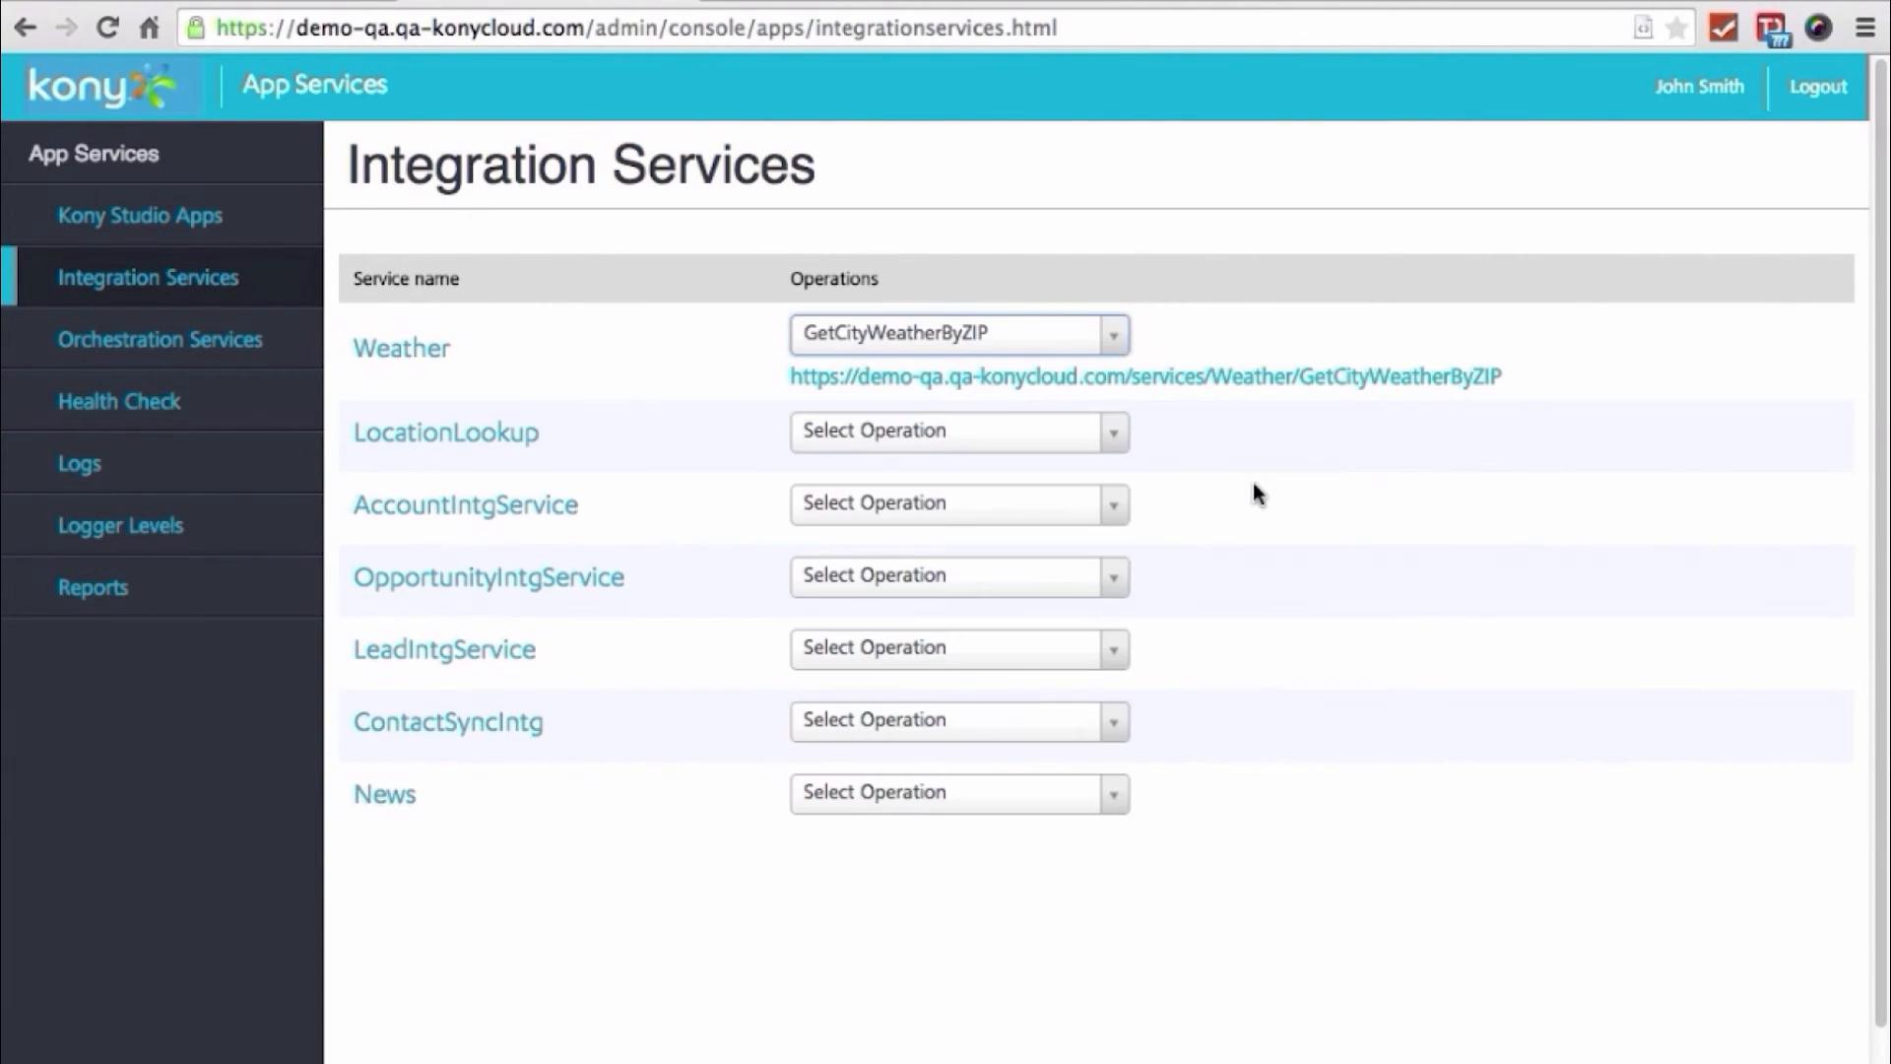
click(1200, 389)
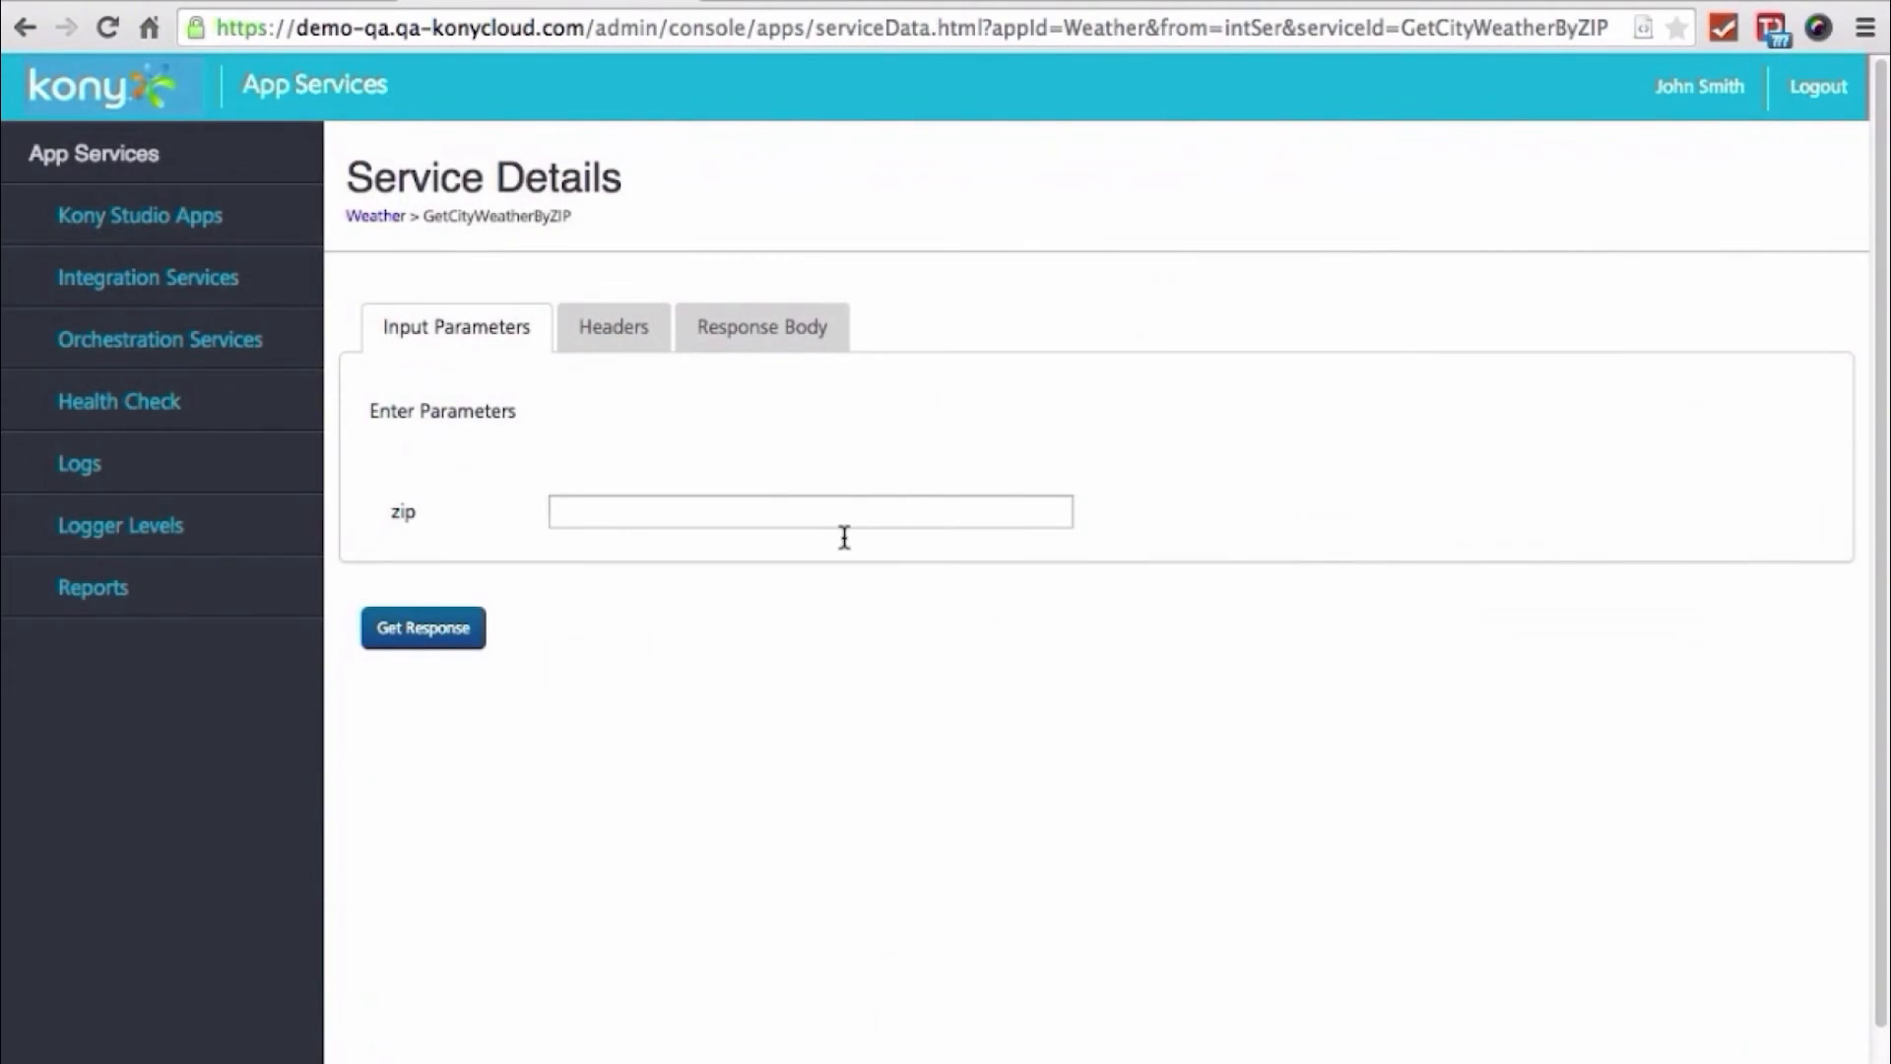
click(845, 526)
text(30303)
click(404, 638)
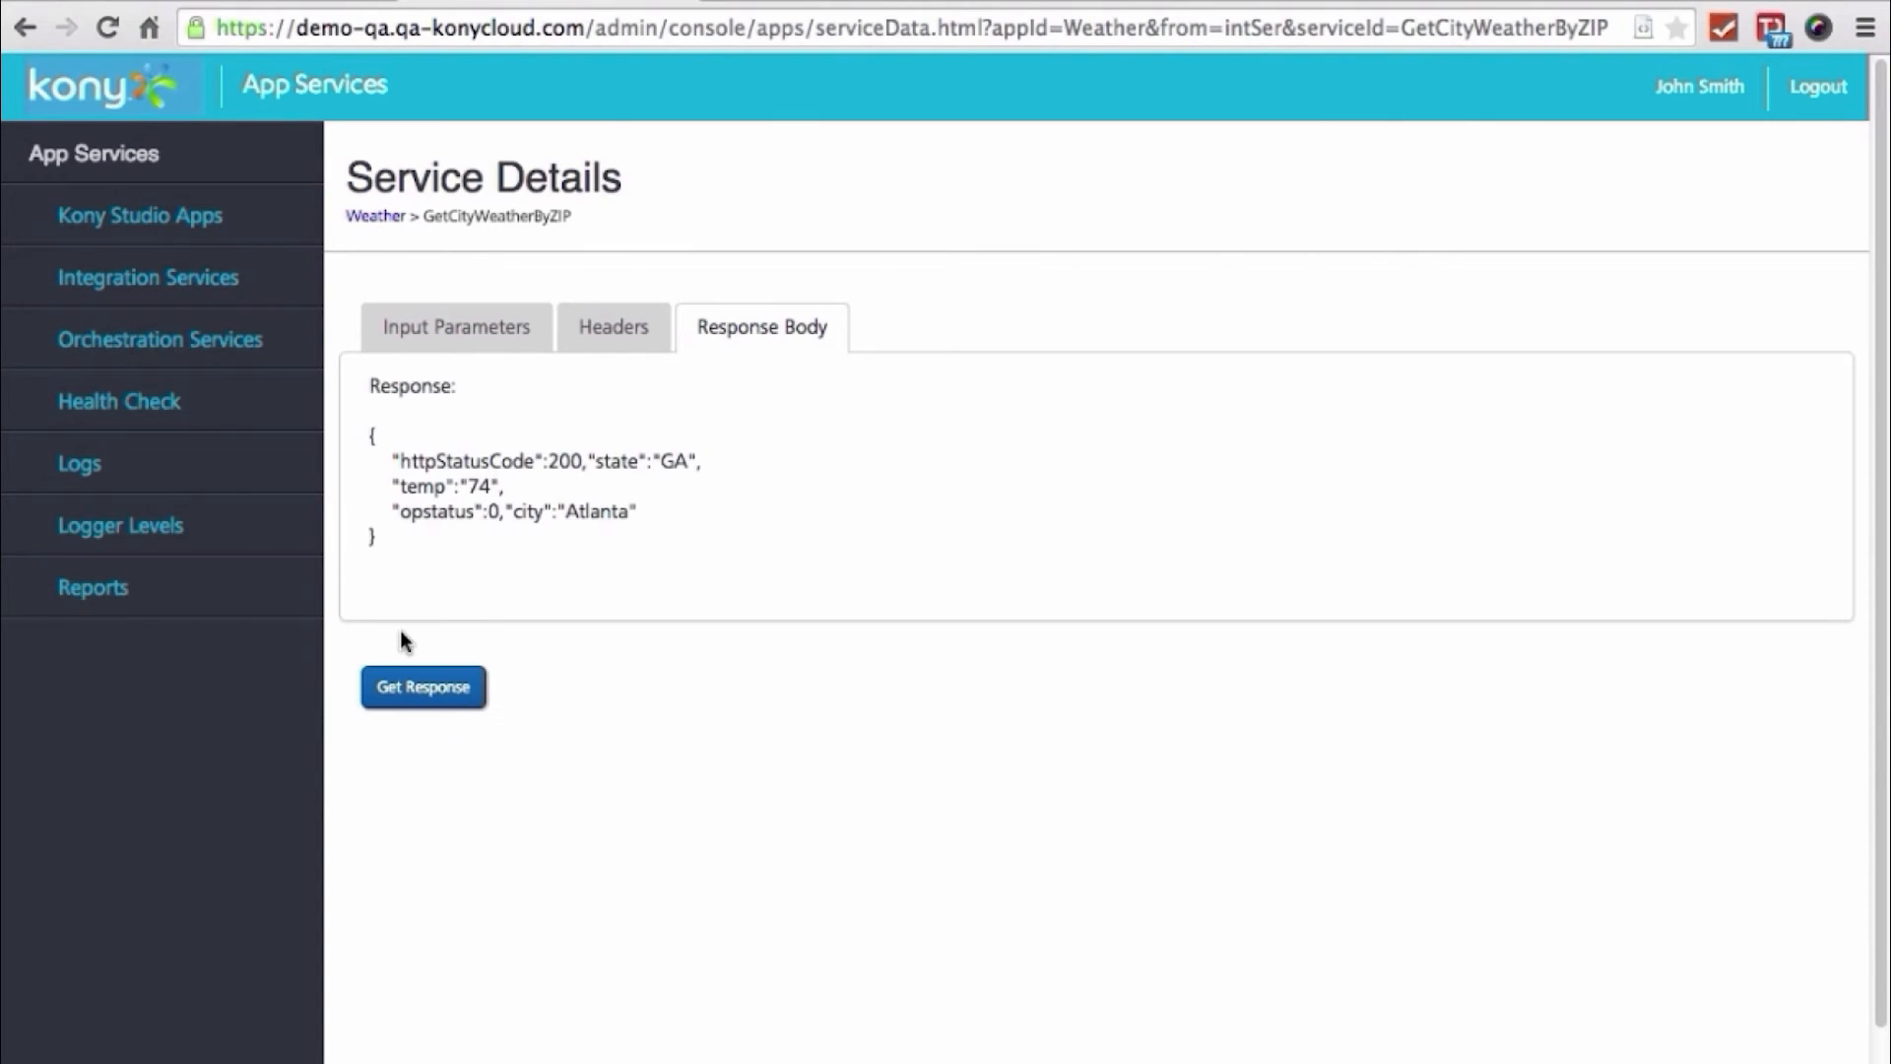
drag(365, 503, 347, 384)
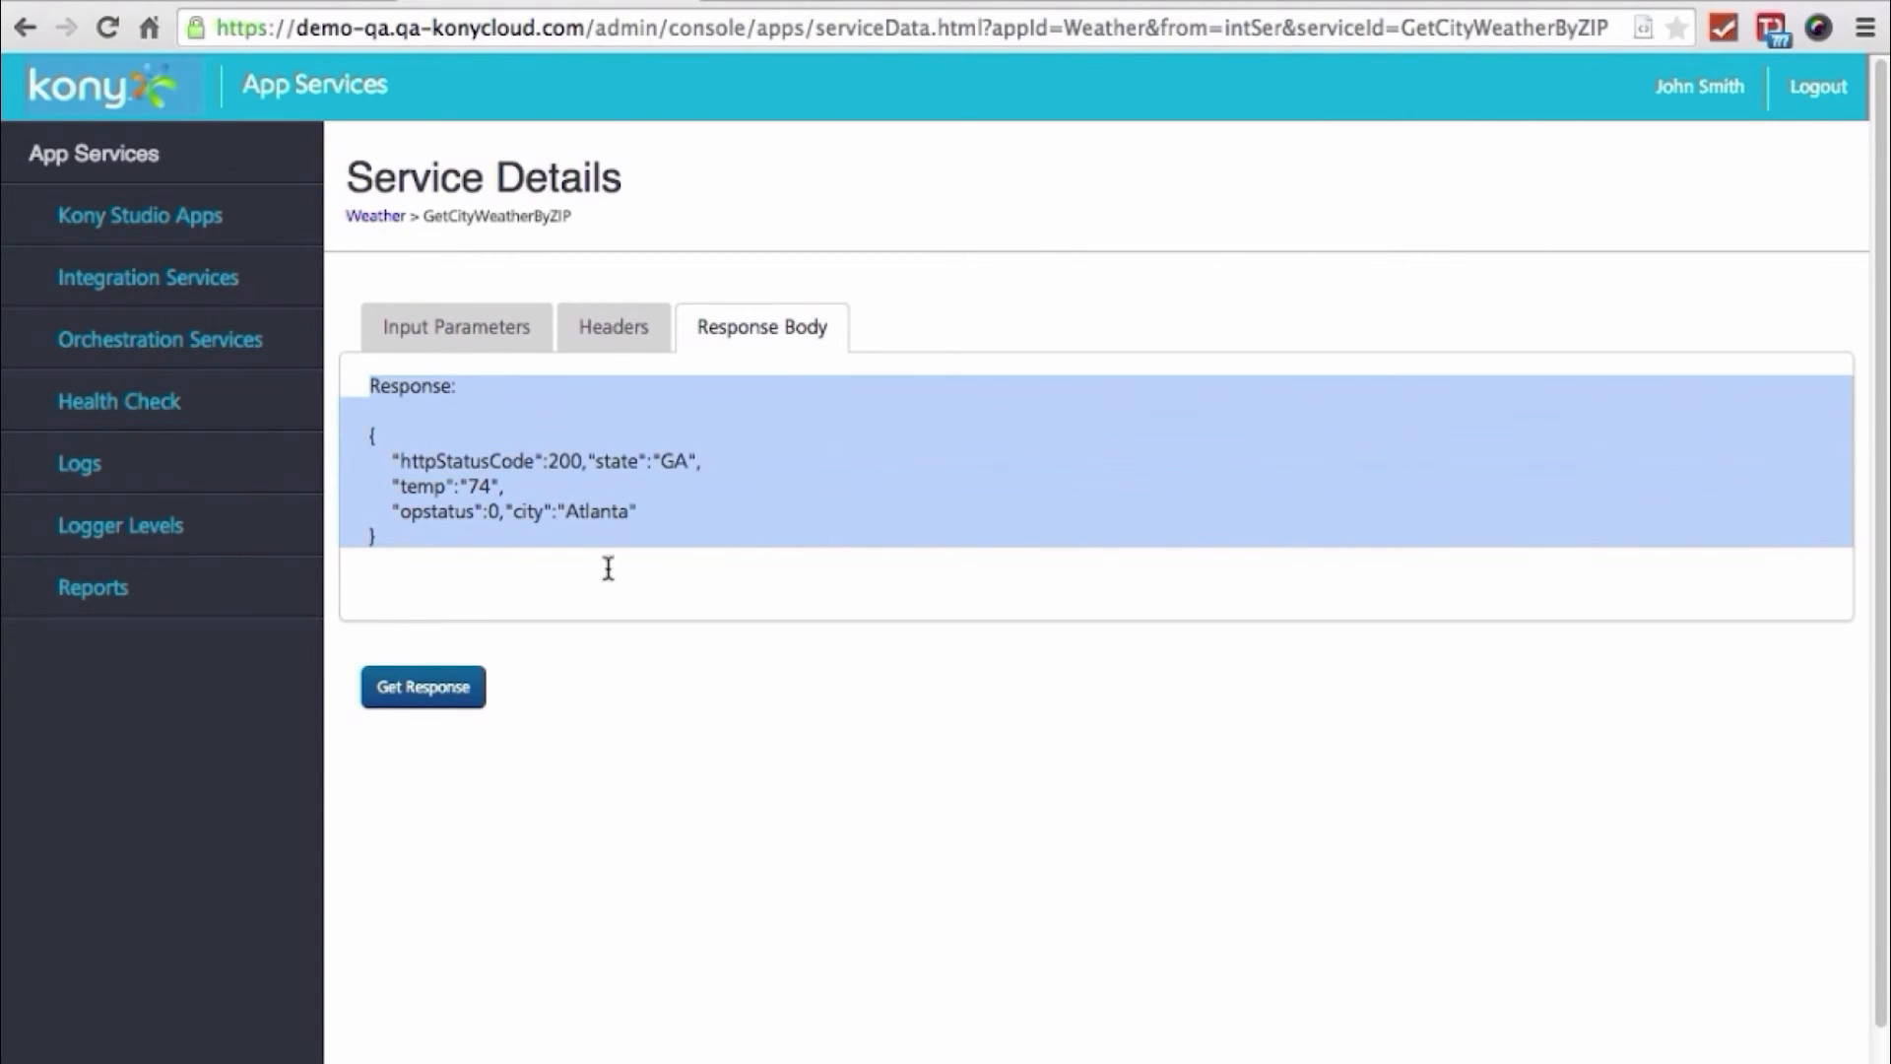
click(682, 549)
Test the LocalAll orchestration service with lat 33.7550 and lon -84.3900, leaving zip and cityName empty
click(236, 356)
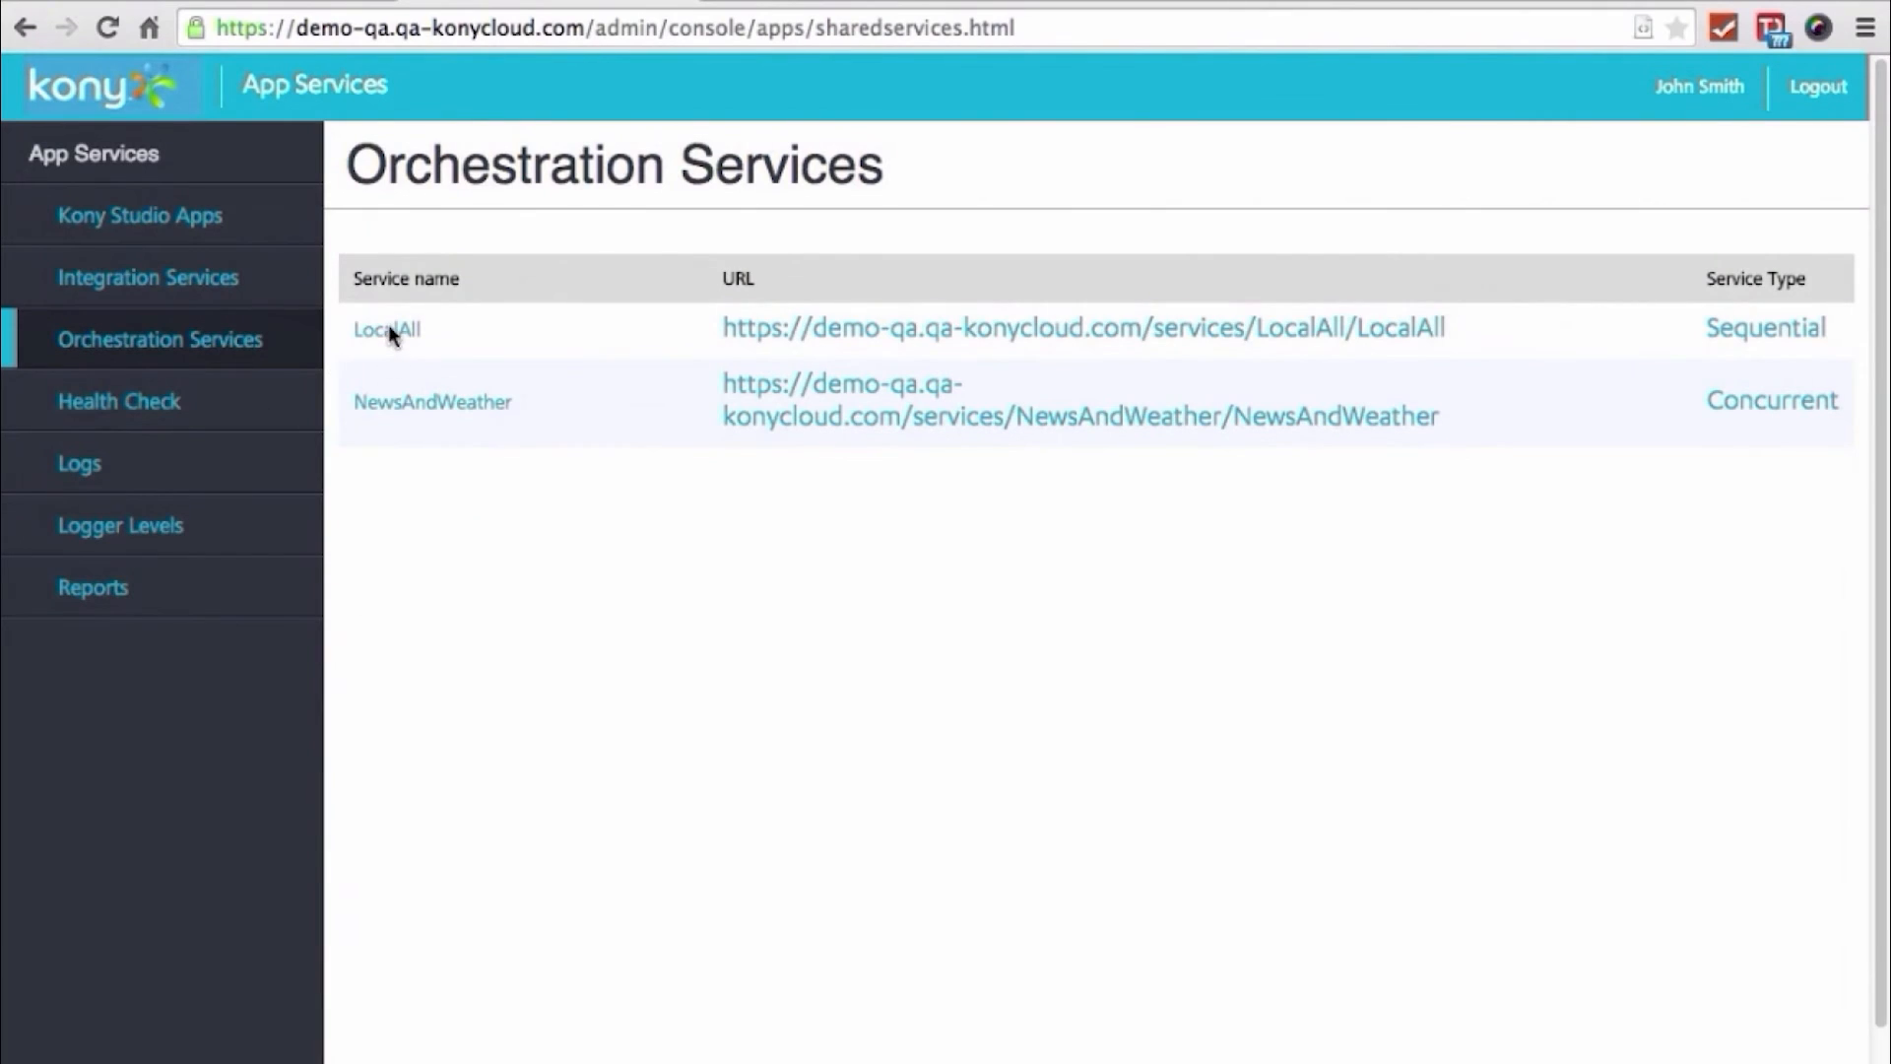
click(392, 335)
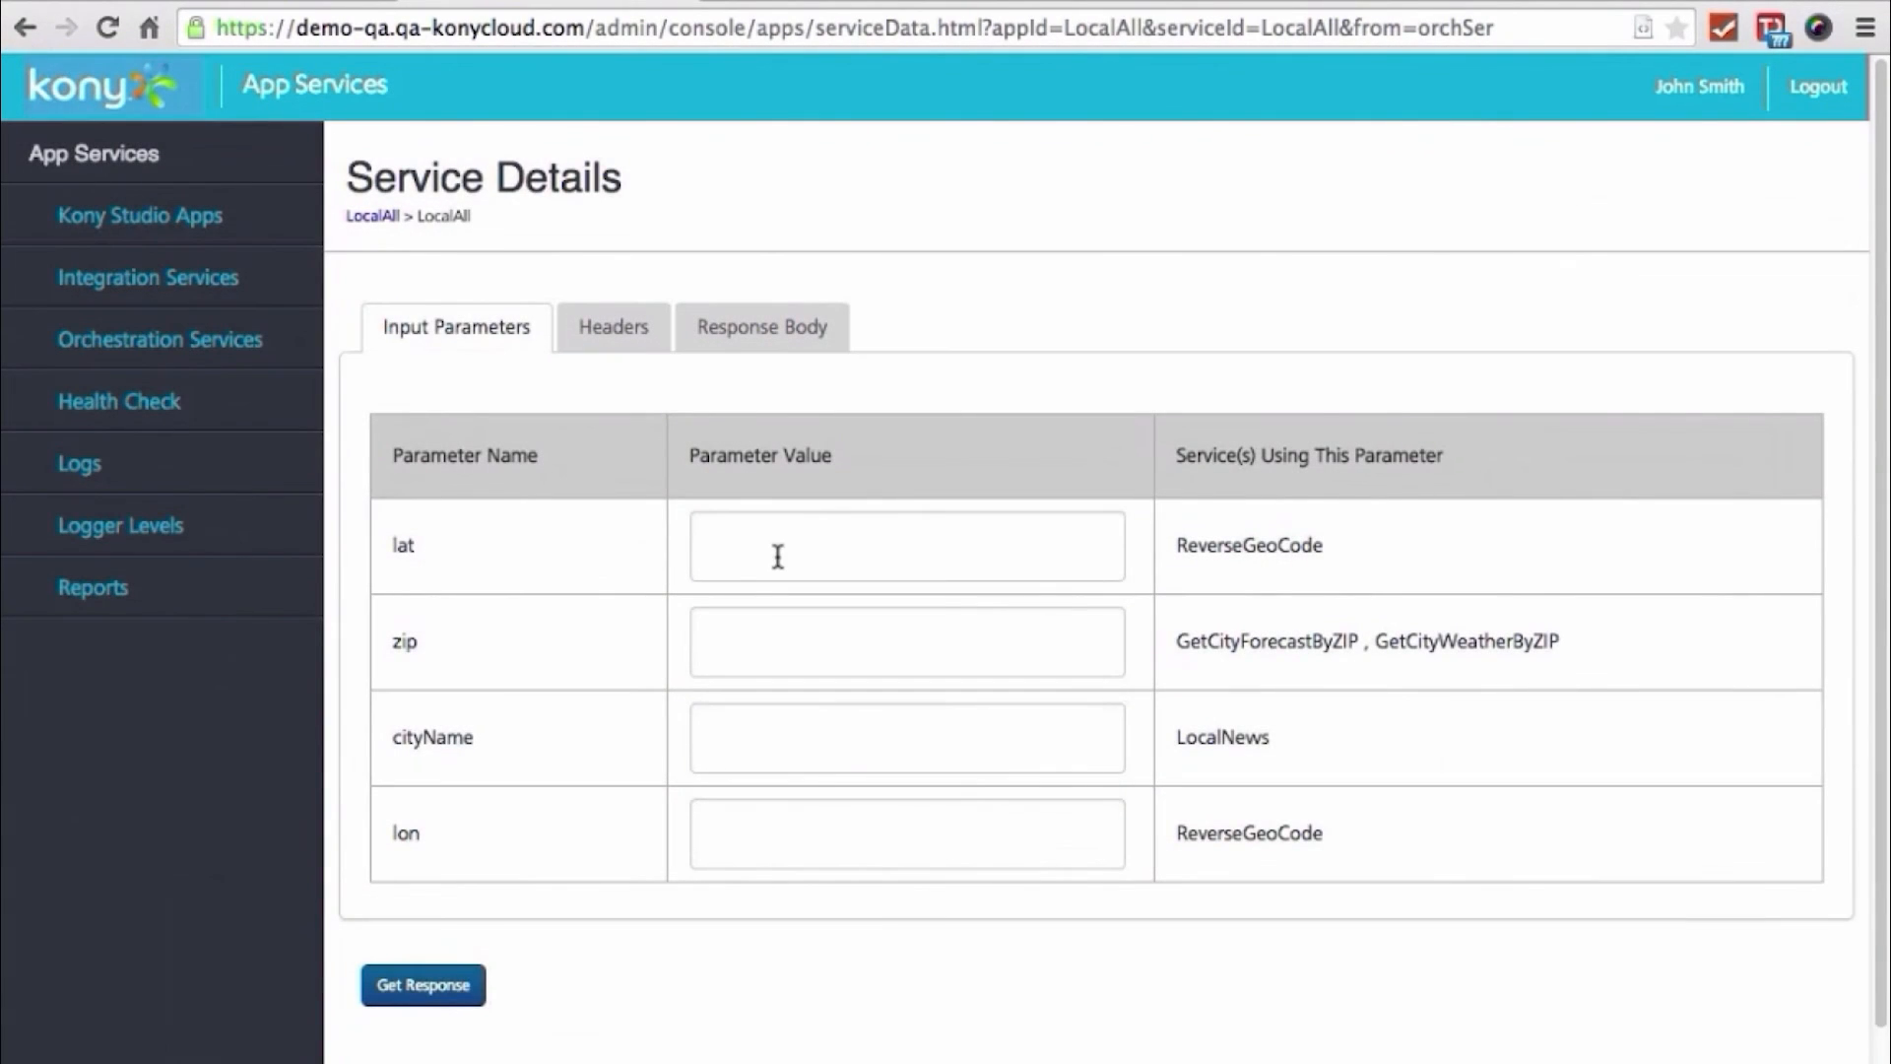
click(777, 557)
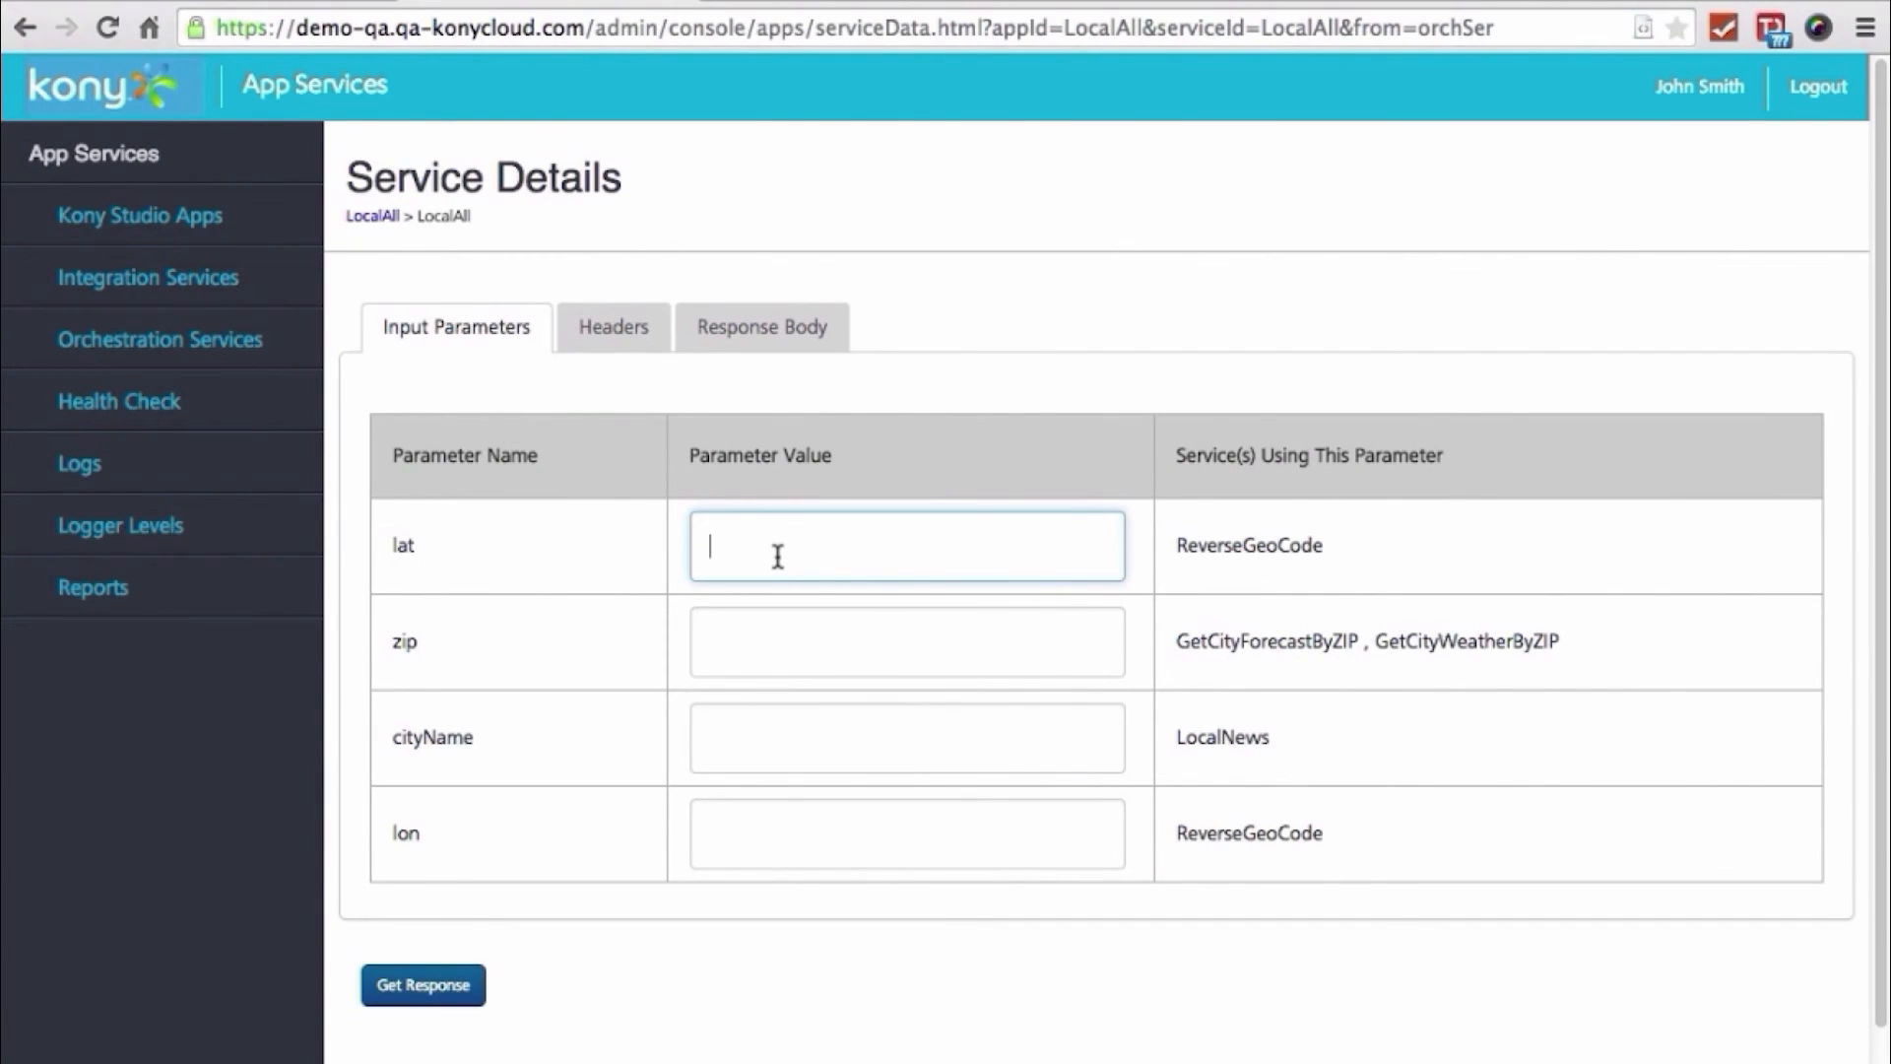
text(33.7550)
click(845, 828)
text(-84.3900)
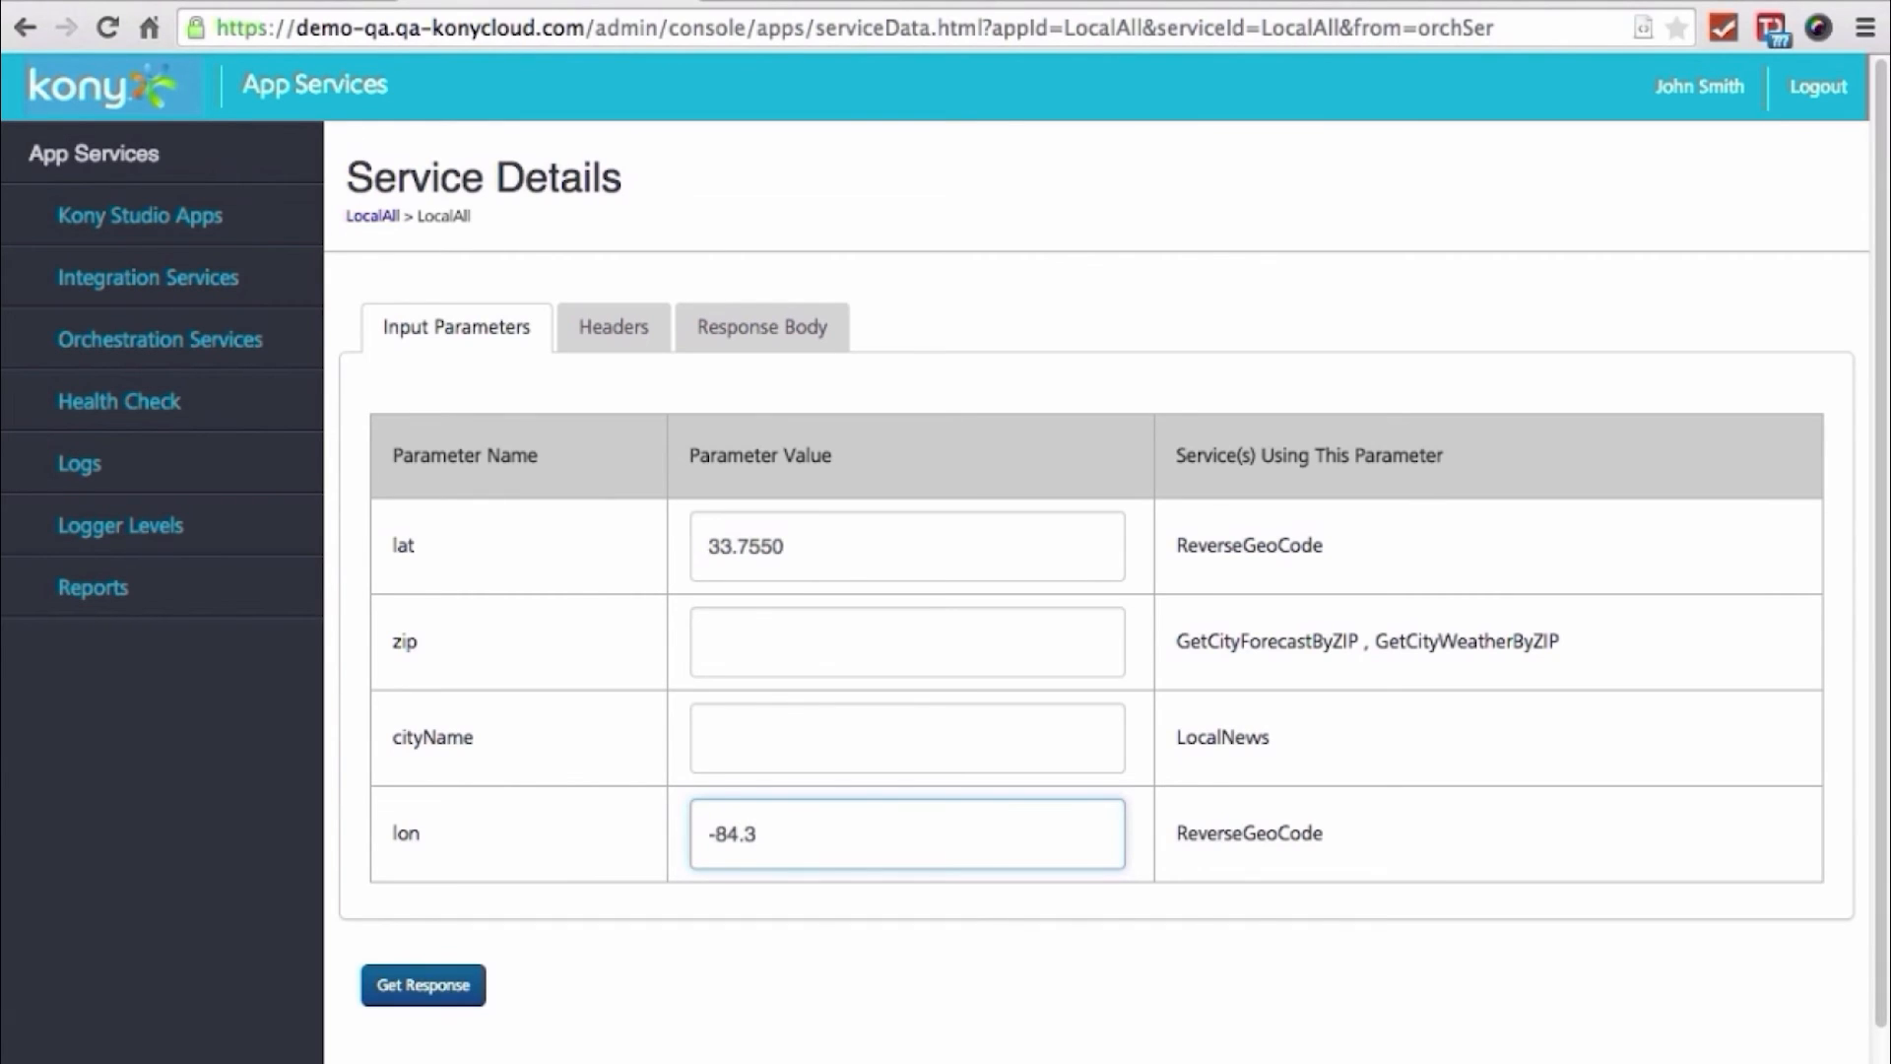
click(423, 984)
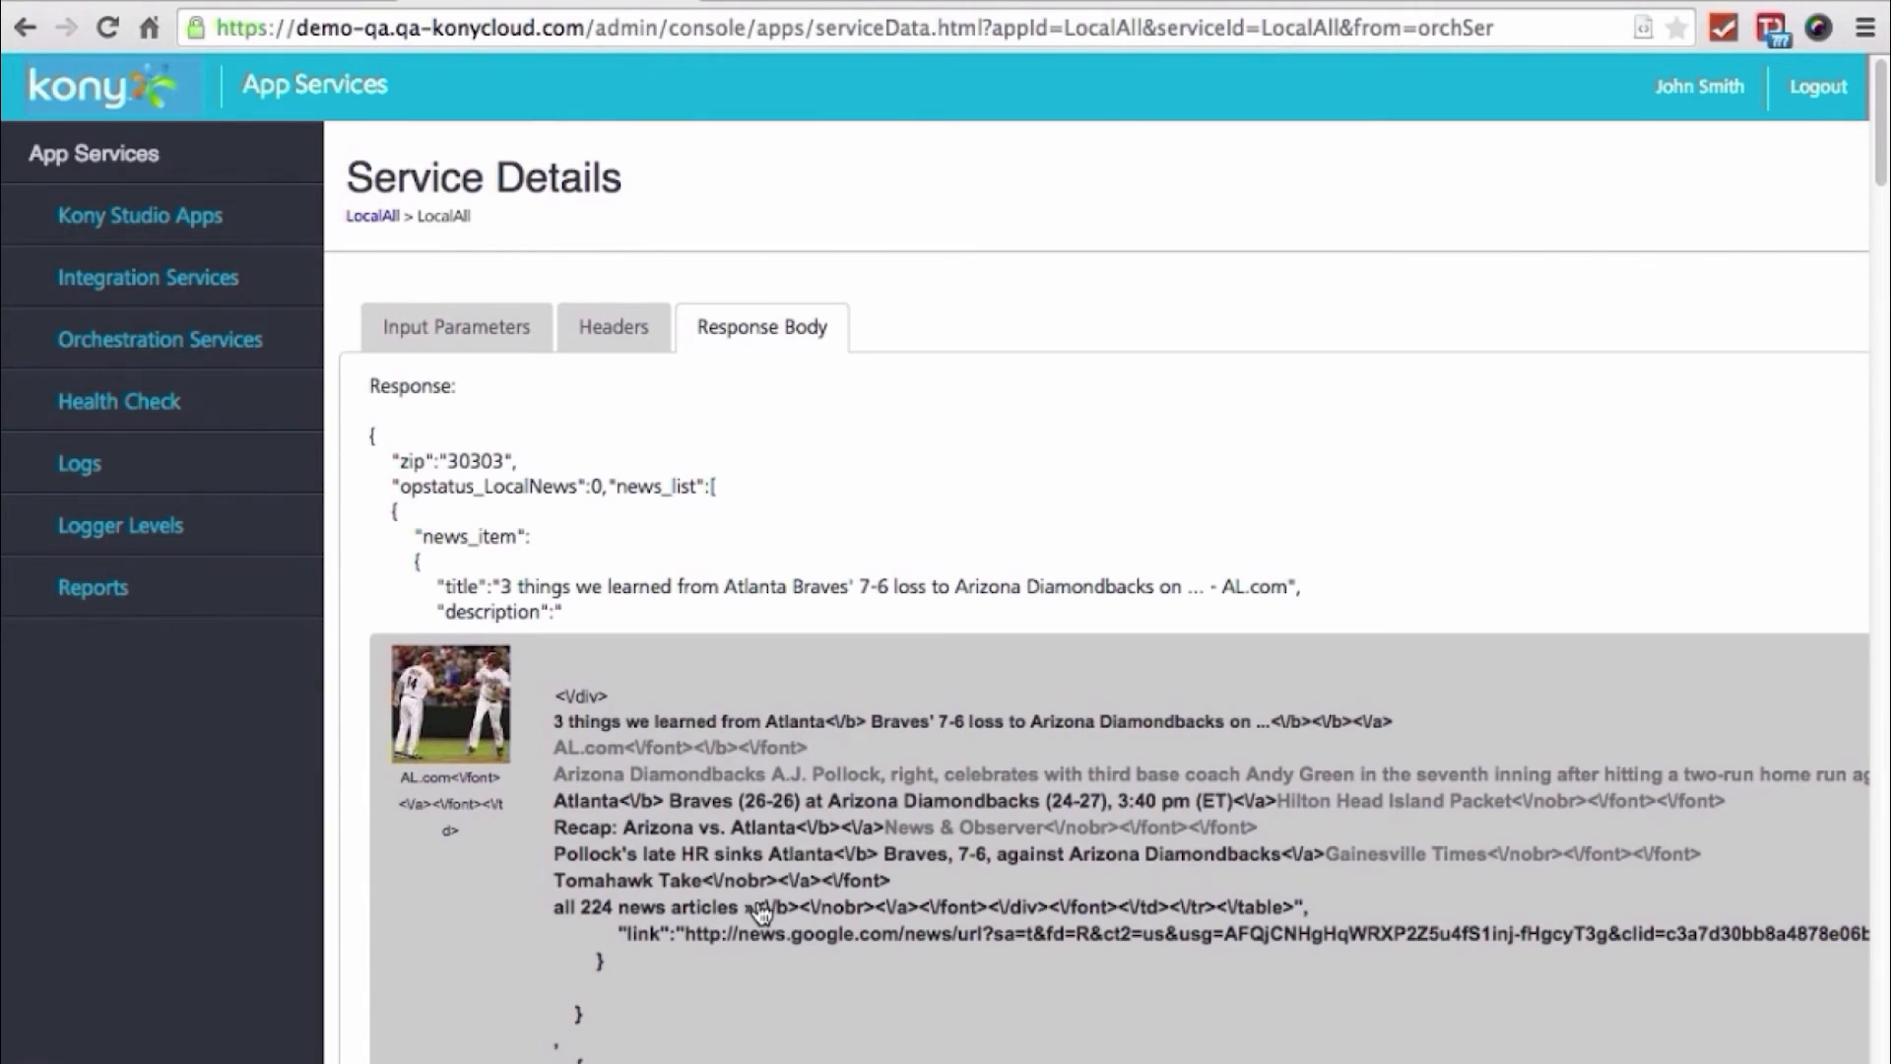
Examine the combined LocalAll response for the zip, local news list, forecast list and city
scroll(611, 690, down, 1)
drag(448, 455, 505, 455)
scroll(773, 628, down, 15)
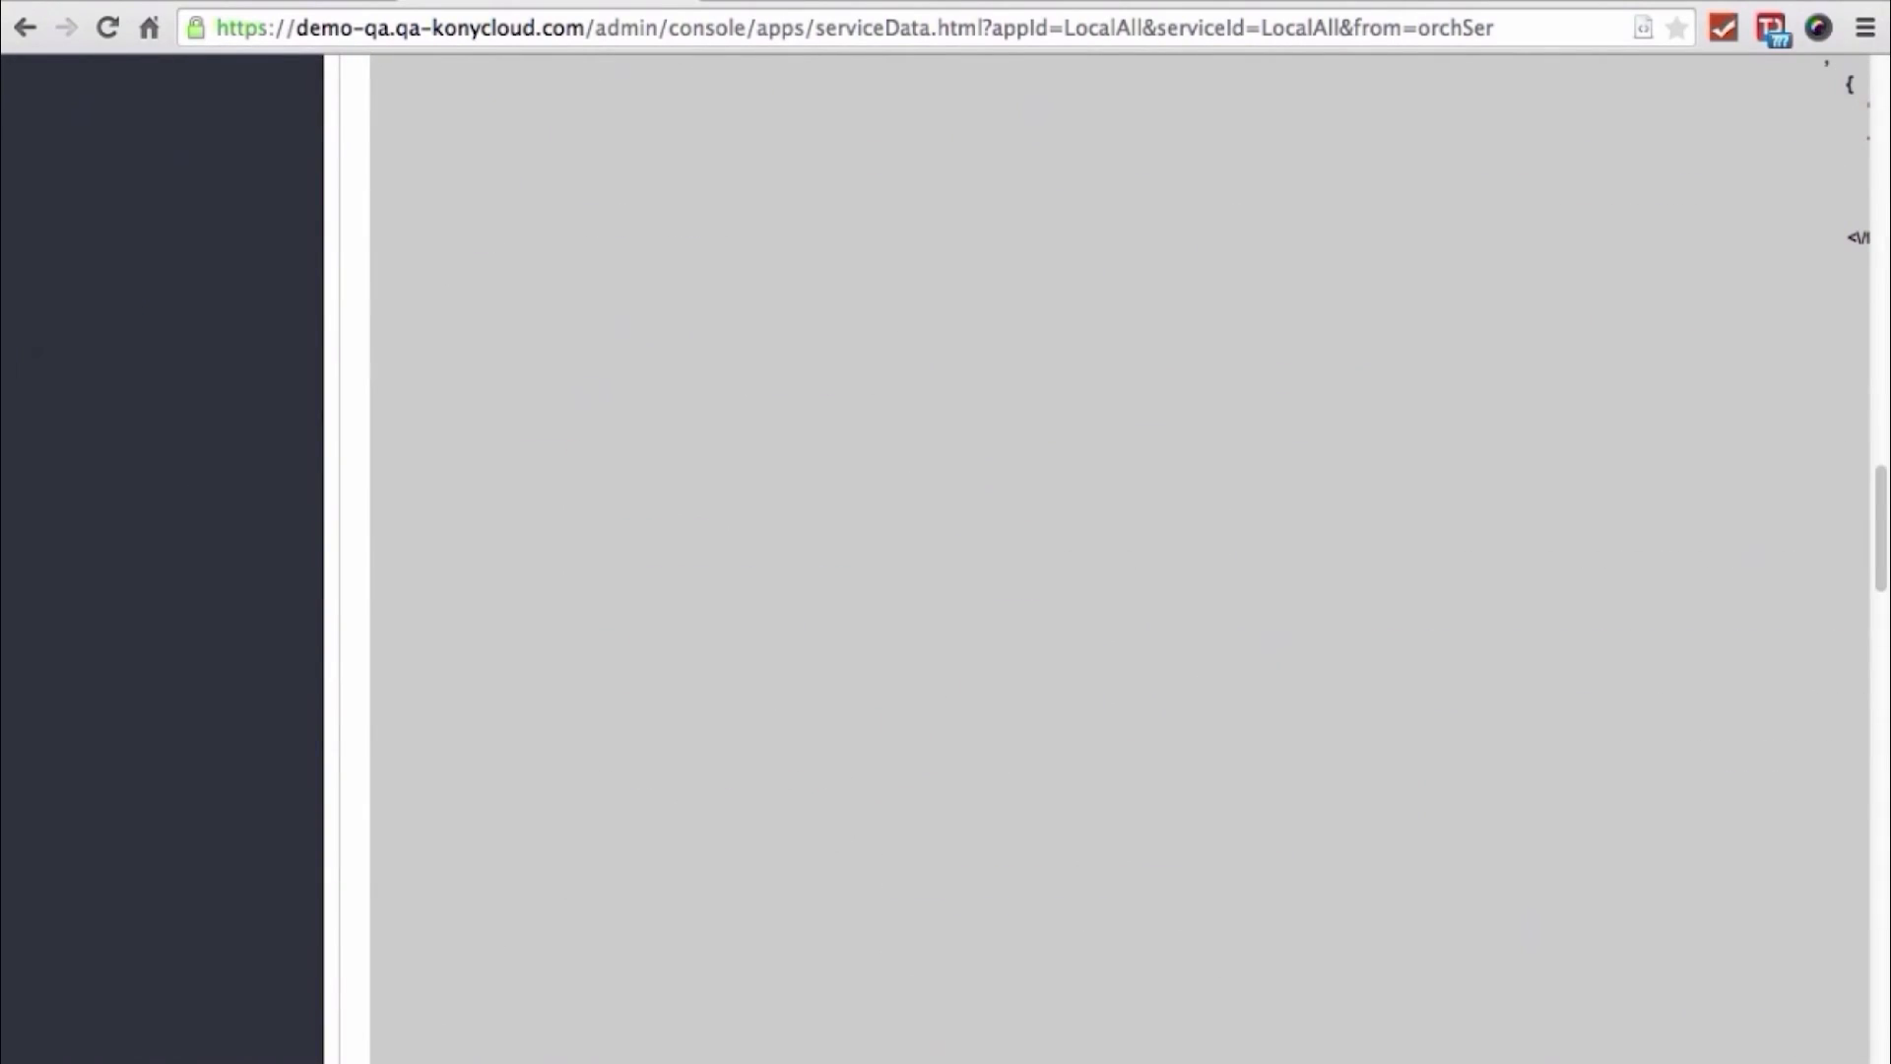
scroll(972, 929, right, 10)
scroll(972, 929, down, 15)
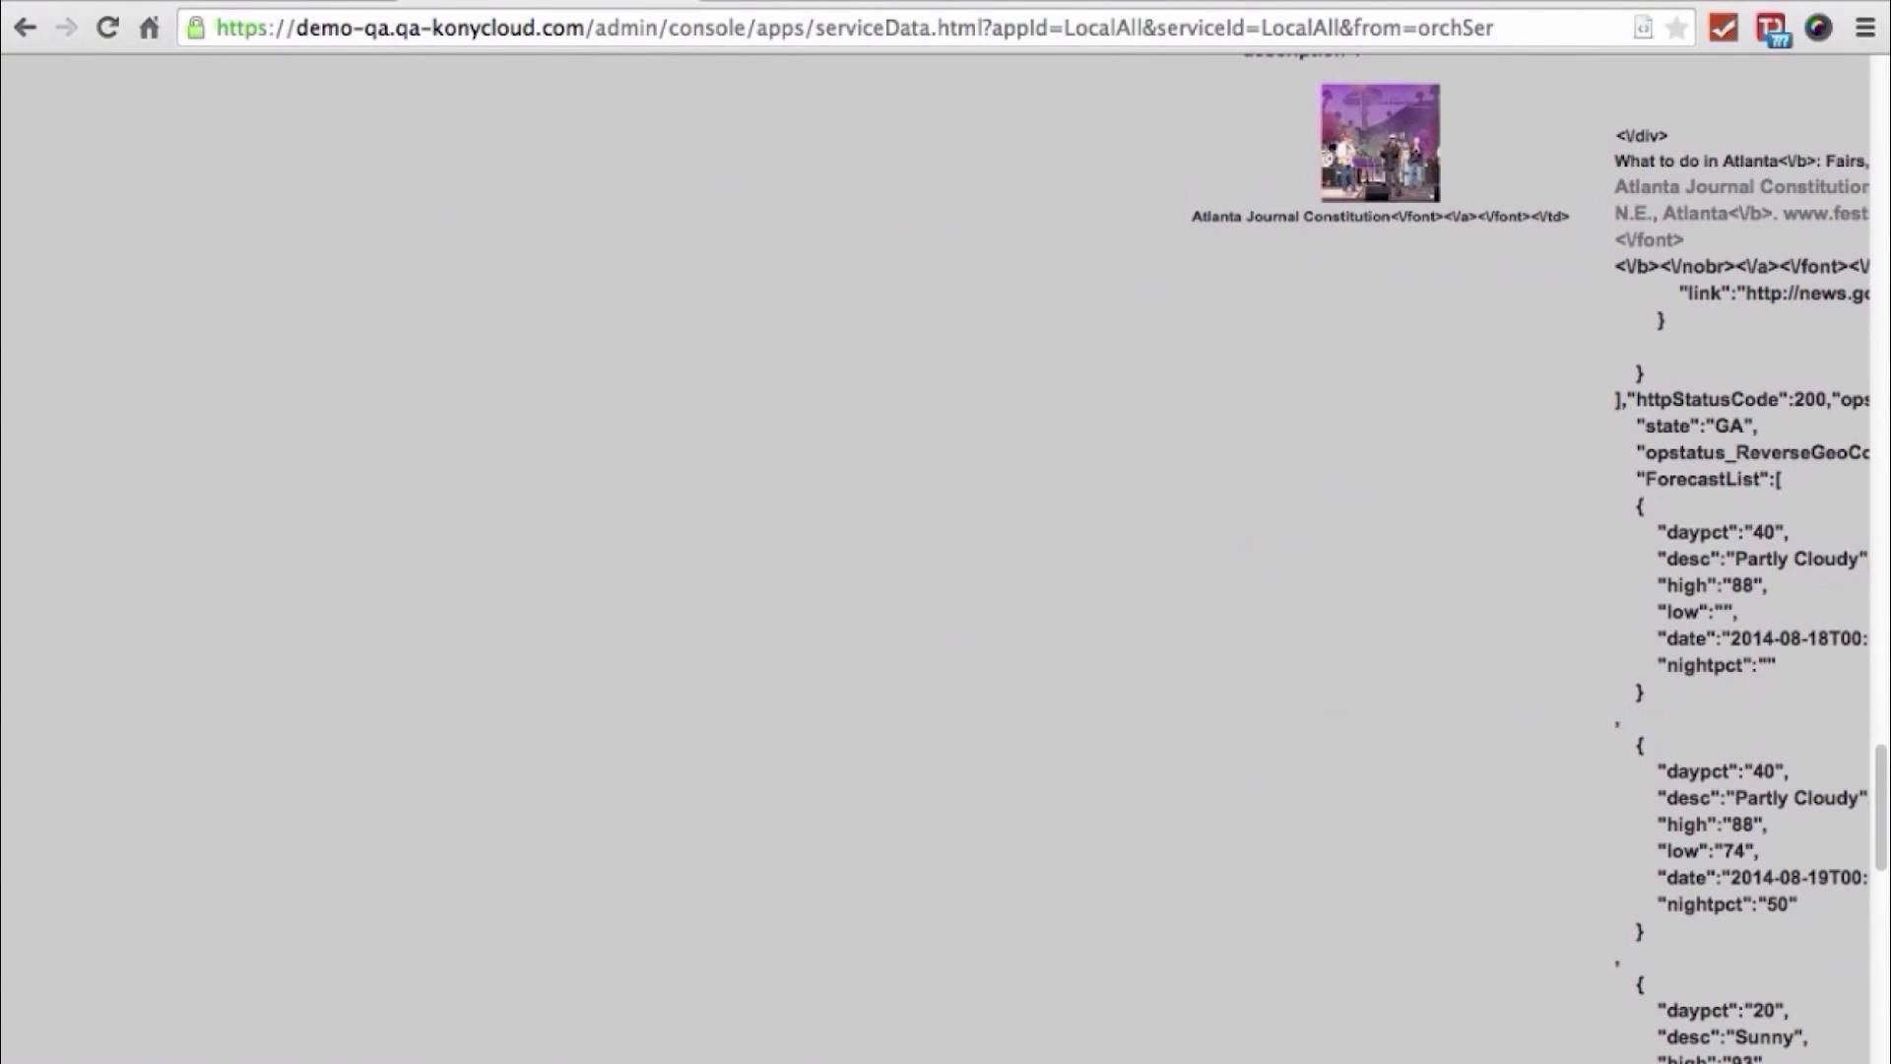
scroll(1077, 840, right, 10)
scroll(1077, 840, down, 10)
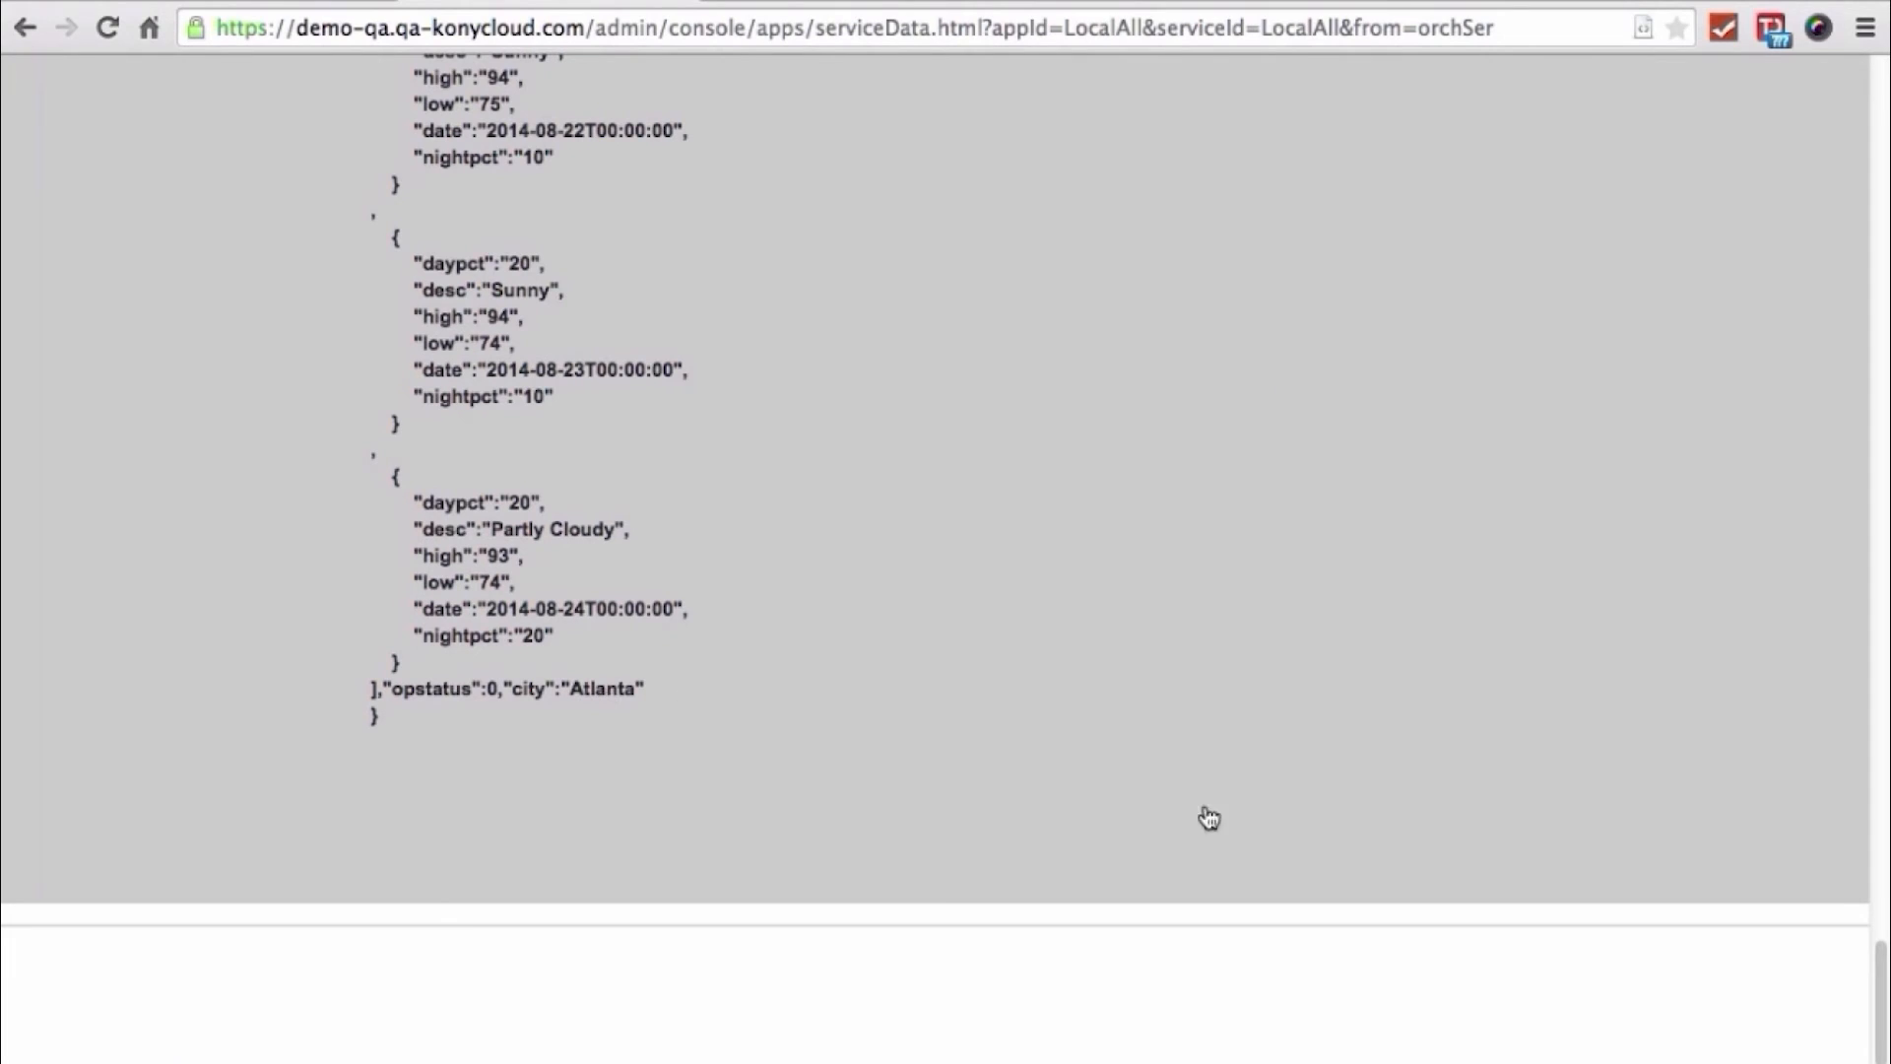
scroll(279, 1004, left, 15)
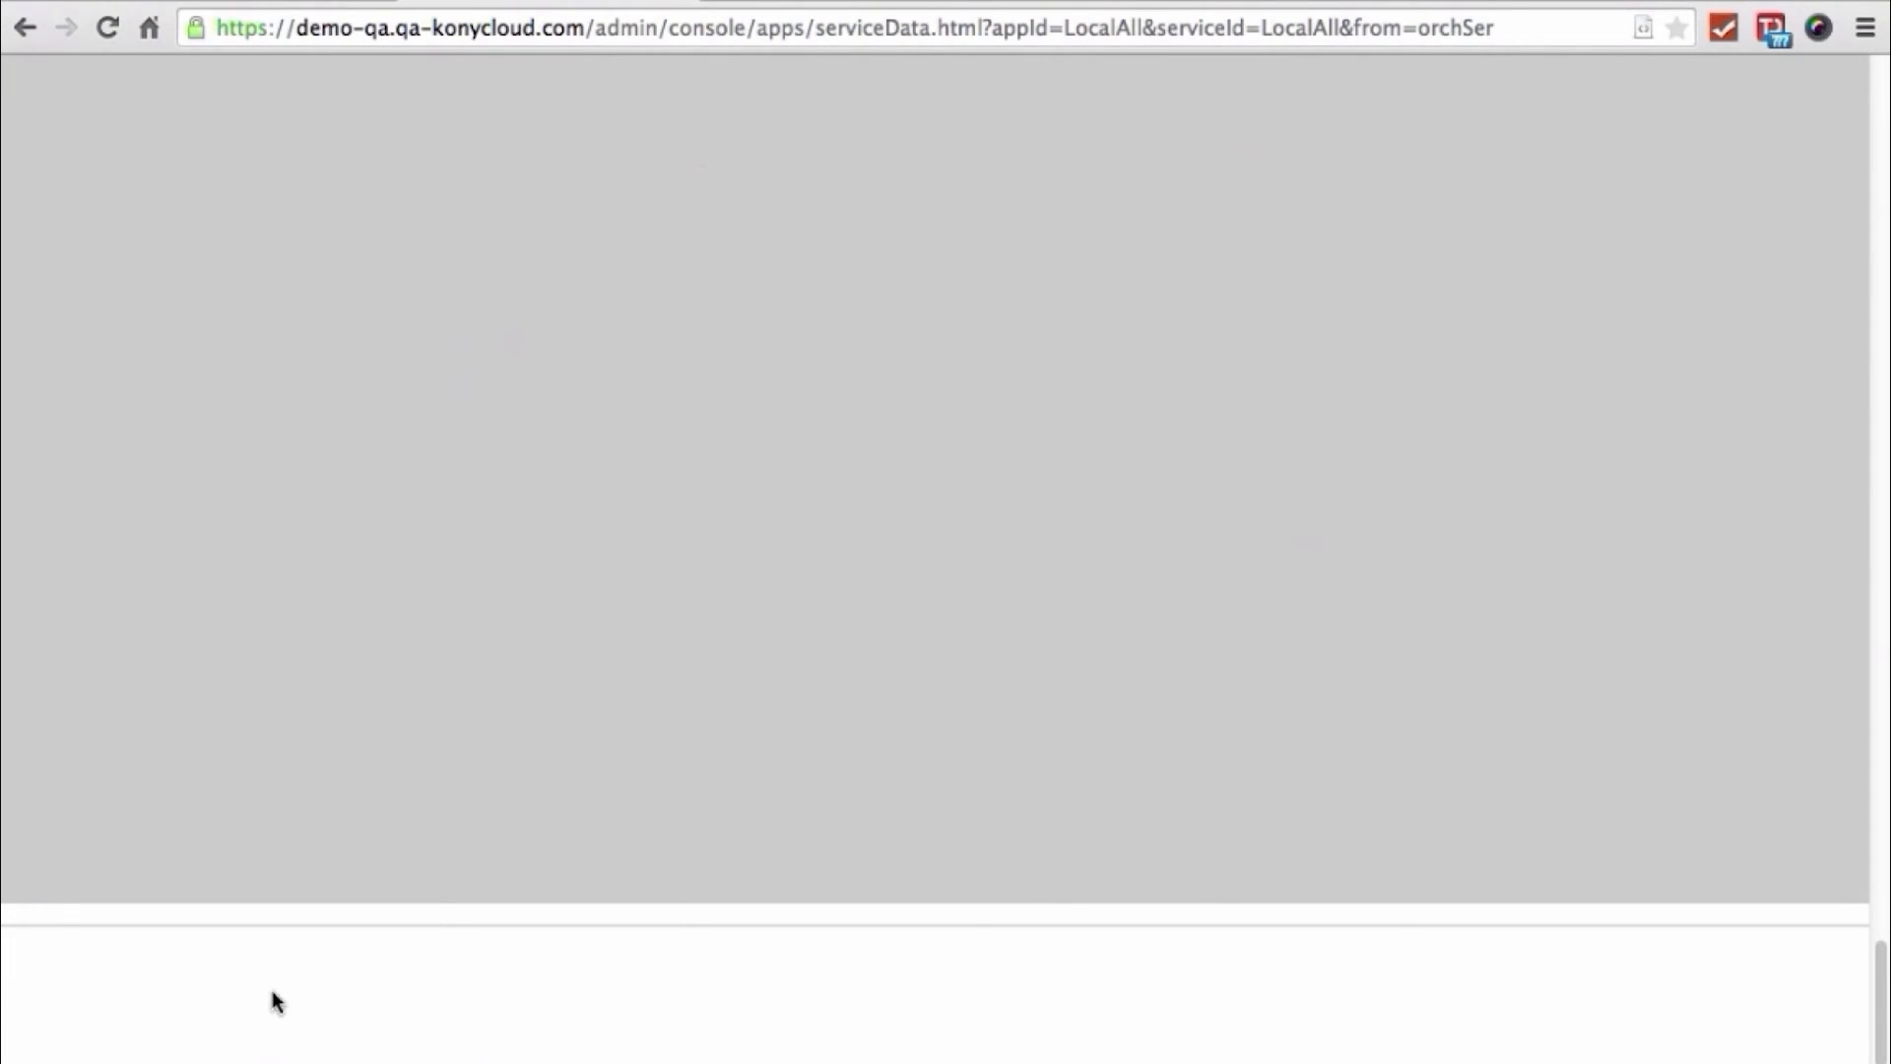
scroll(593, 894, up, 15)
scroll(593, 894, up, 1)
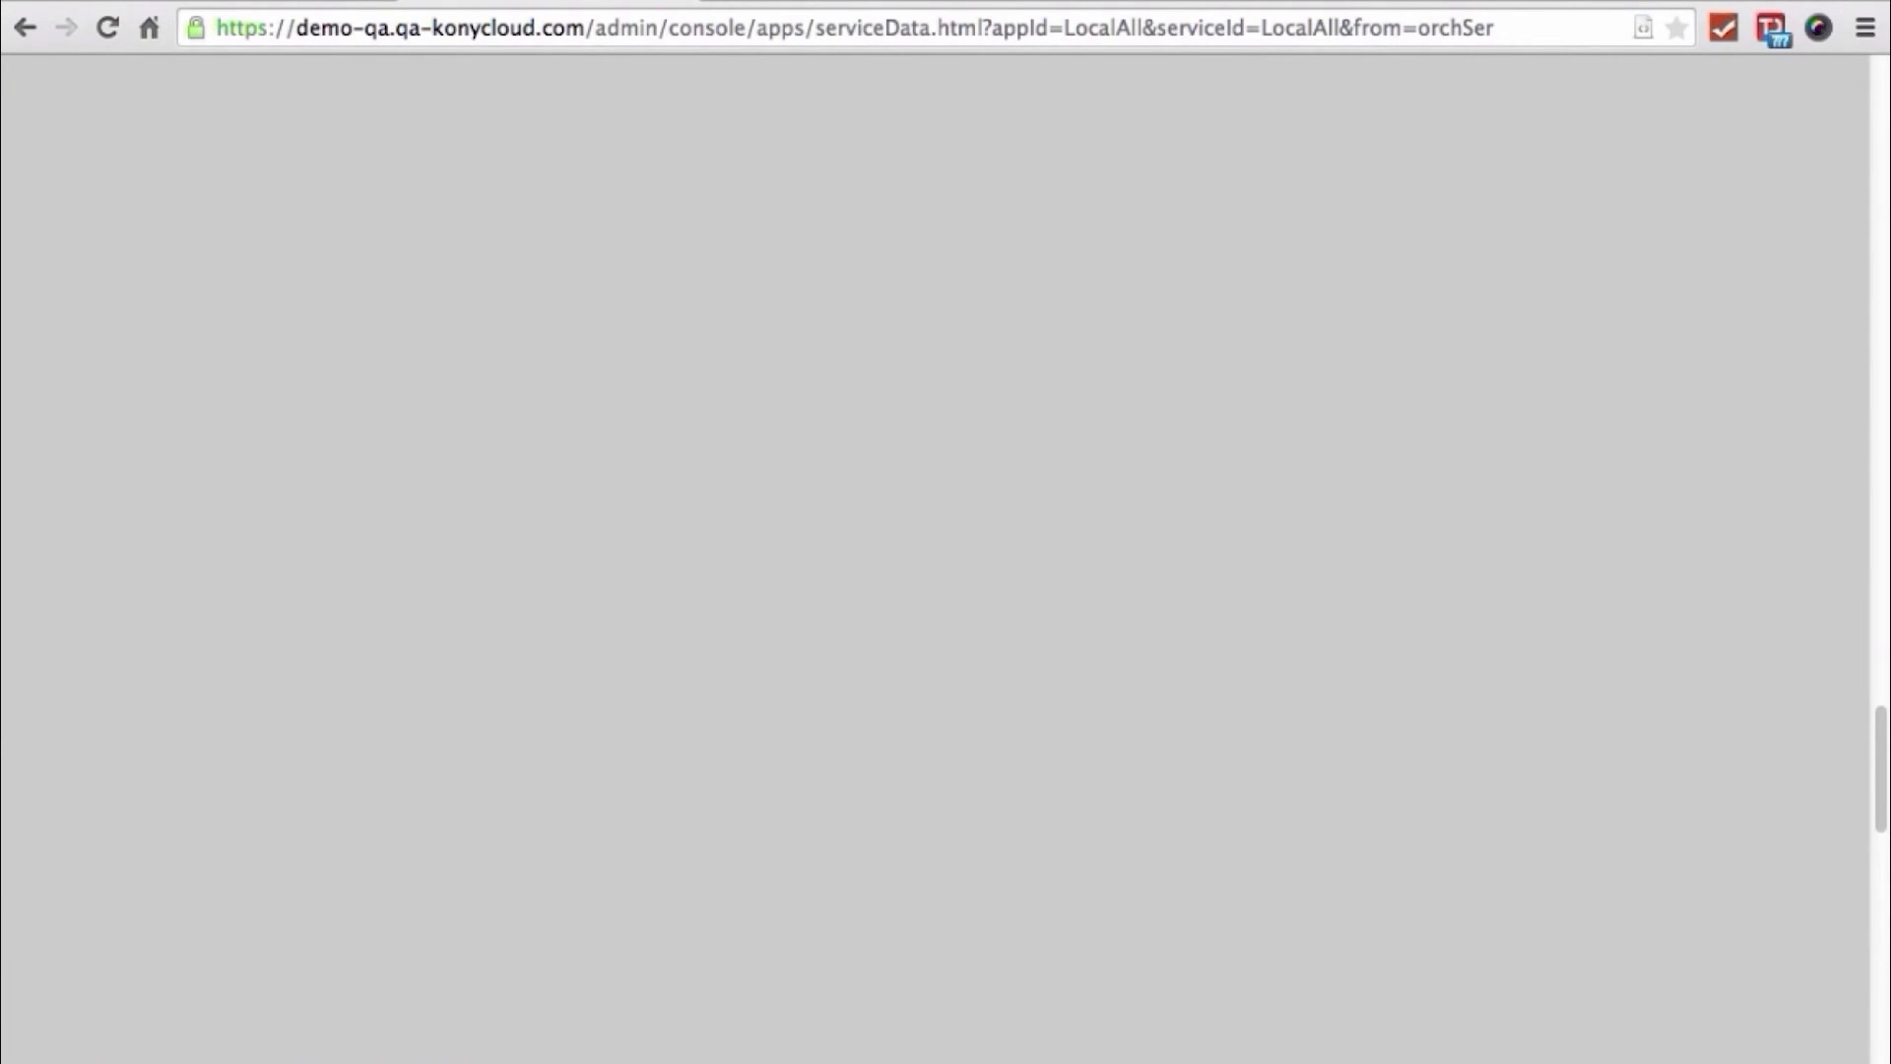
scroll(528, 798, left, 8)
scroll(696, 737, up, 20)
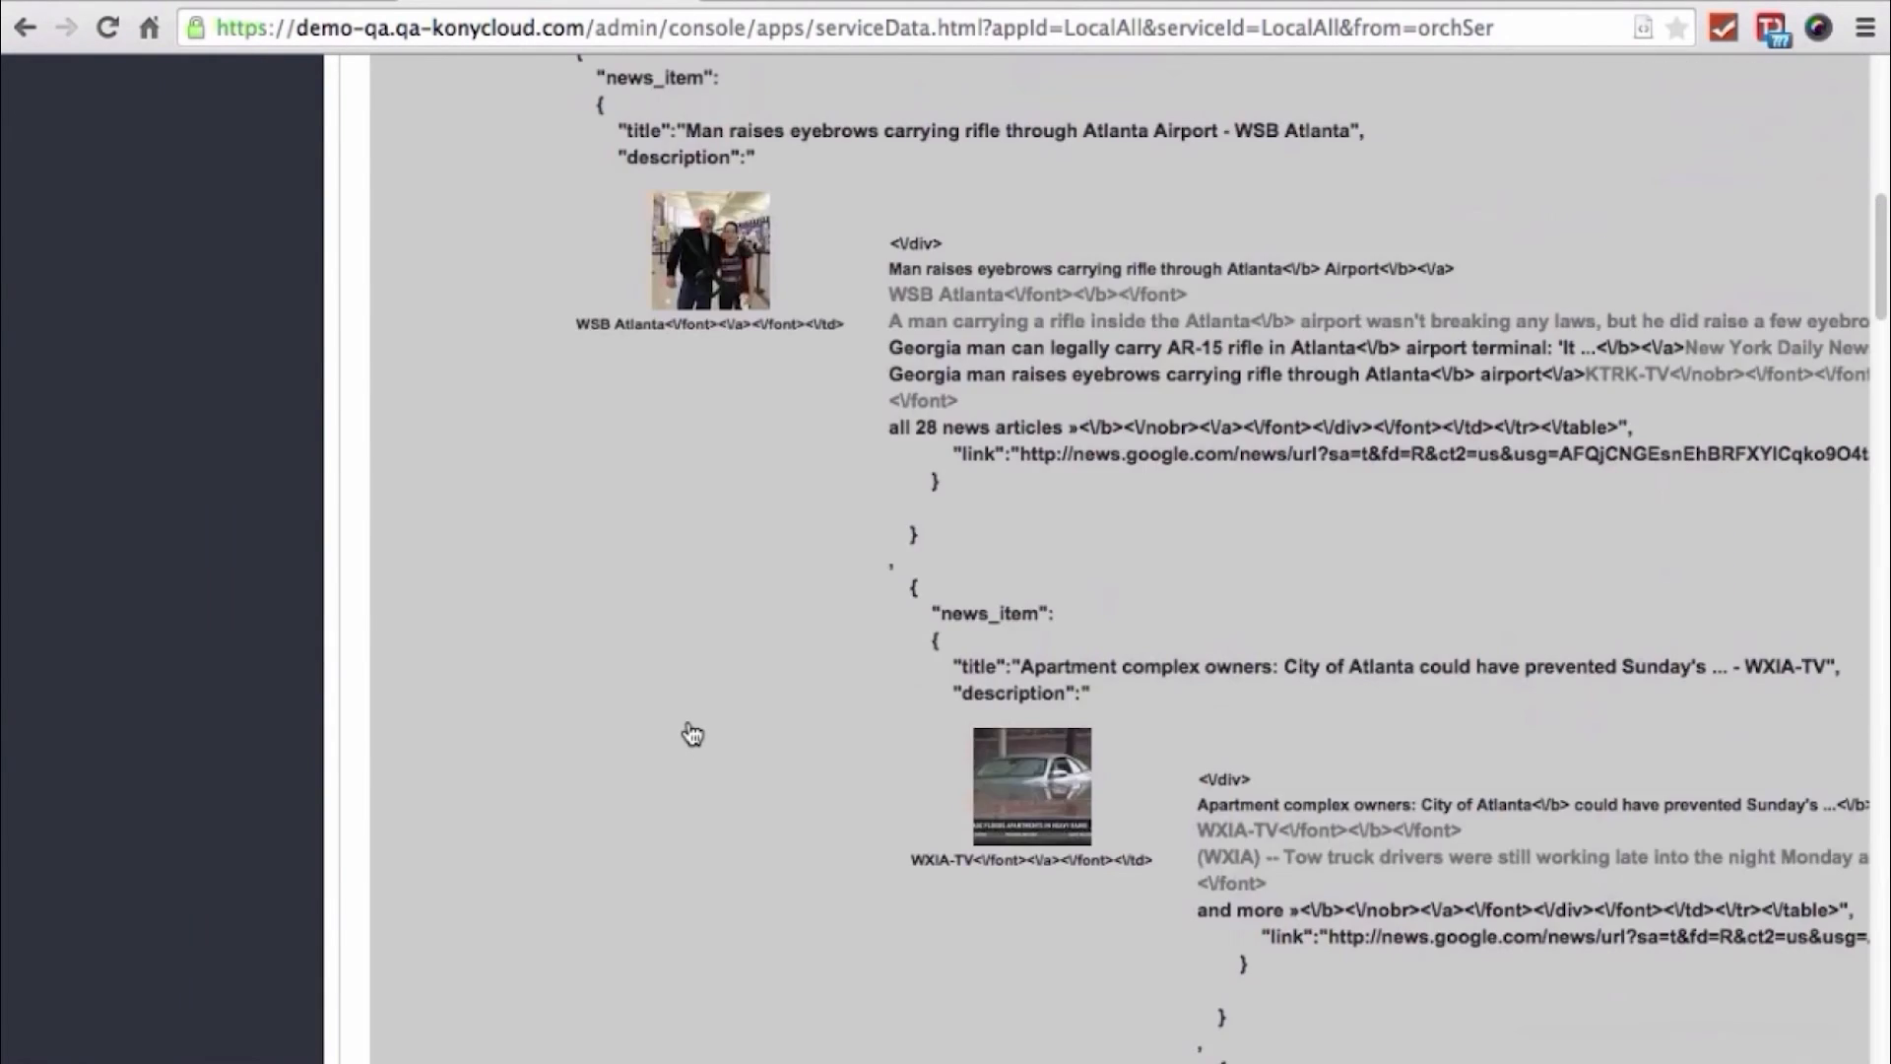
In the iOS Simulator's News app, browse Top Stories, open the USA Freedom Act article and return to the list
click(129, 340)
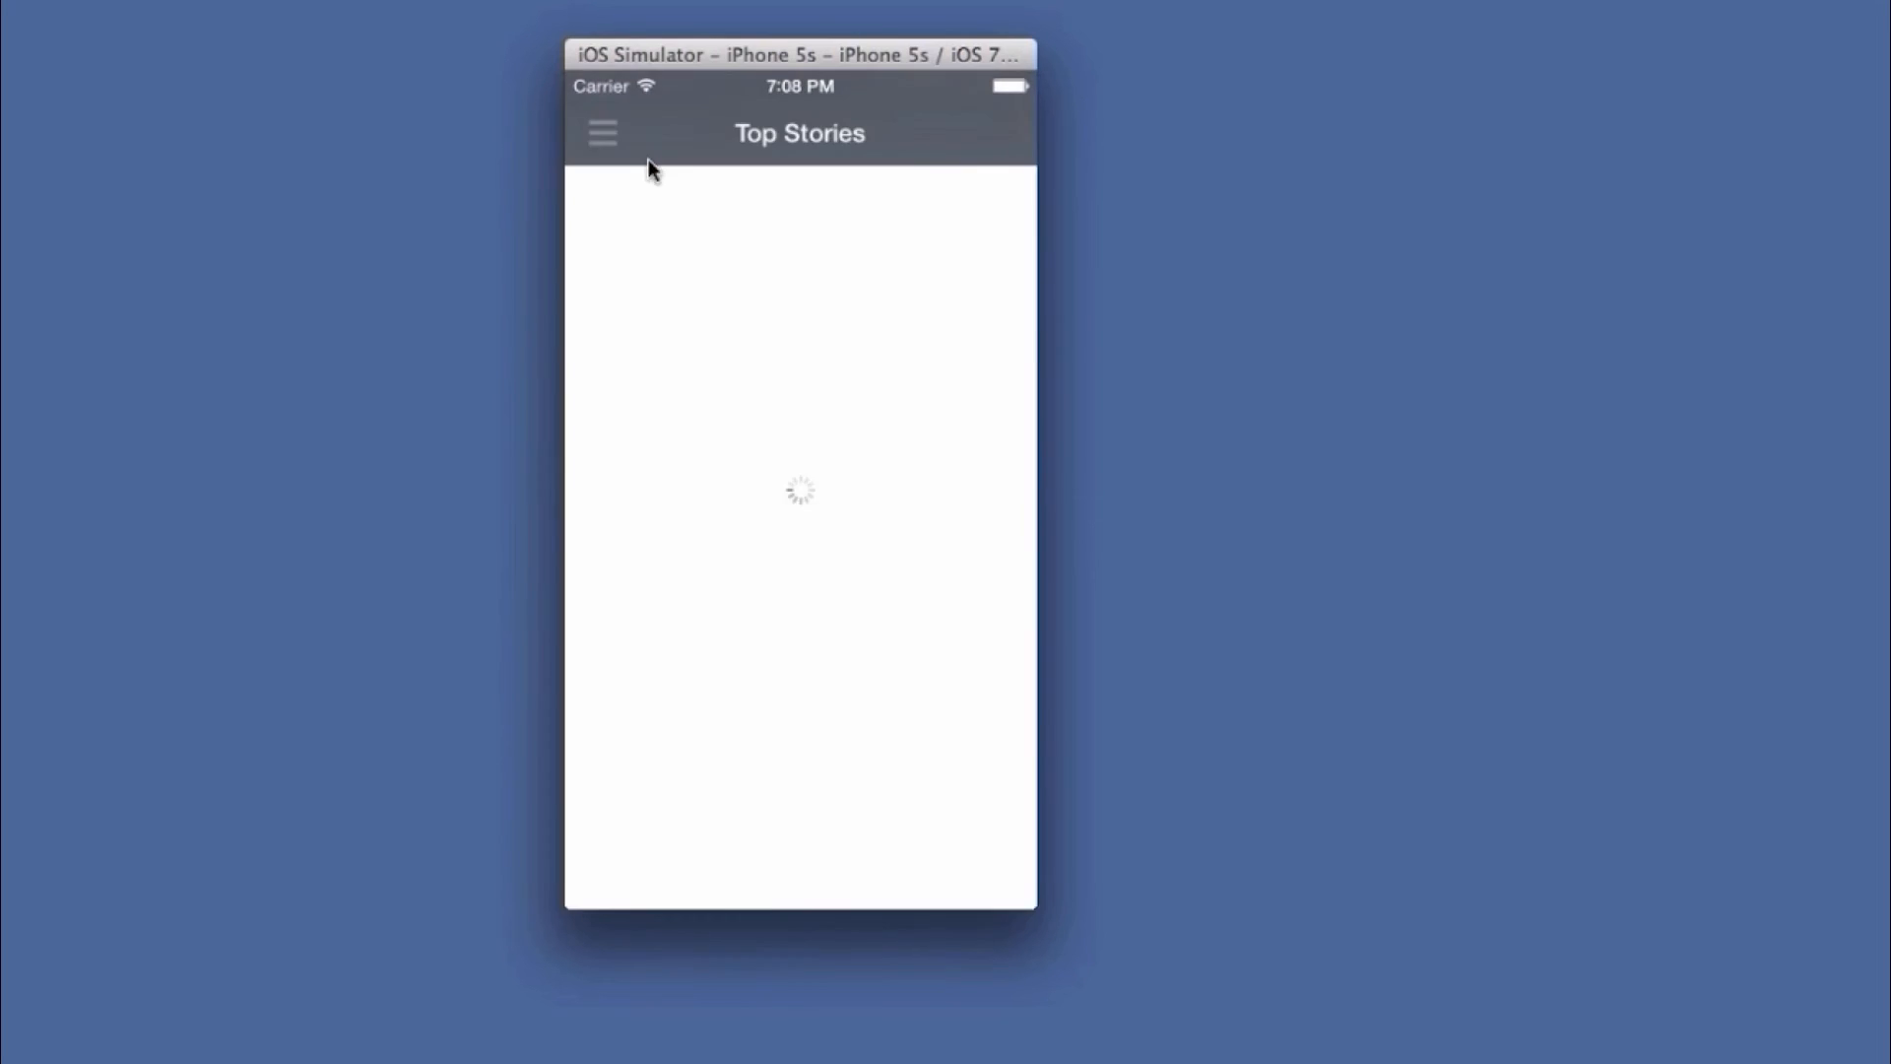
drag(841, 620, 823, 571)
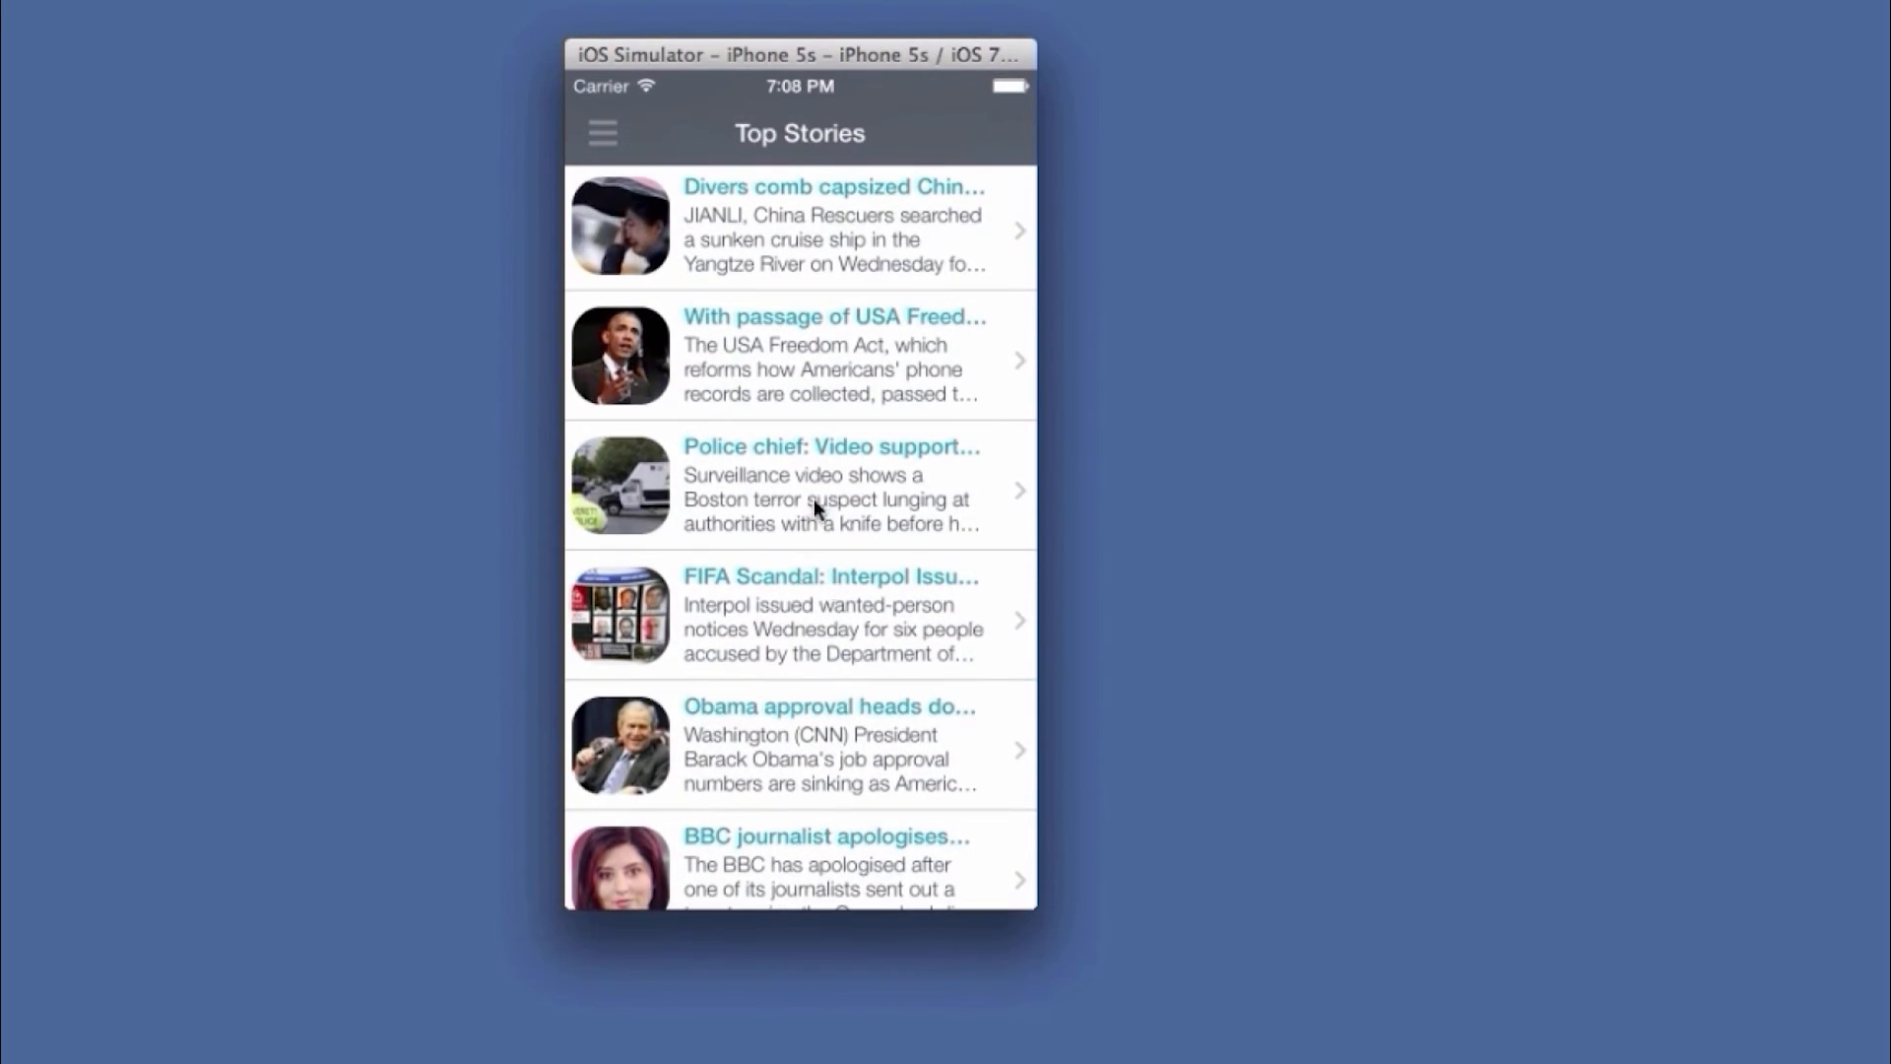
click(825, 371)
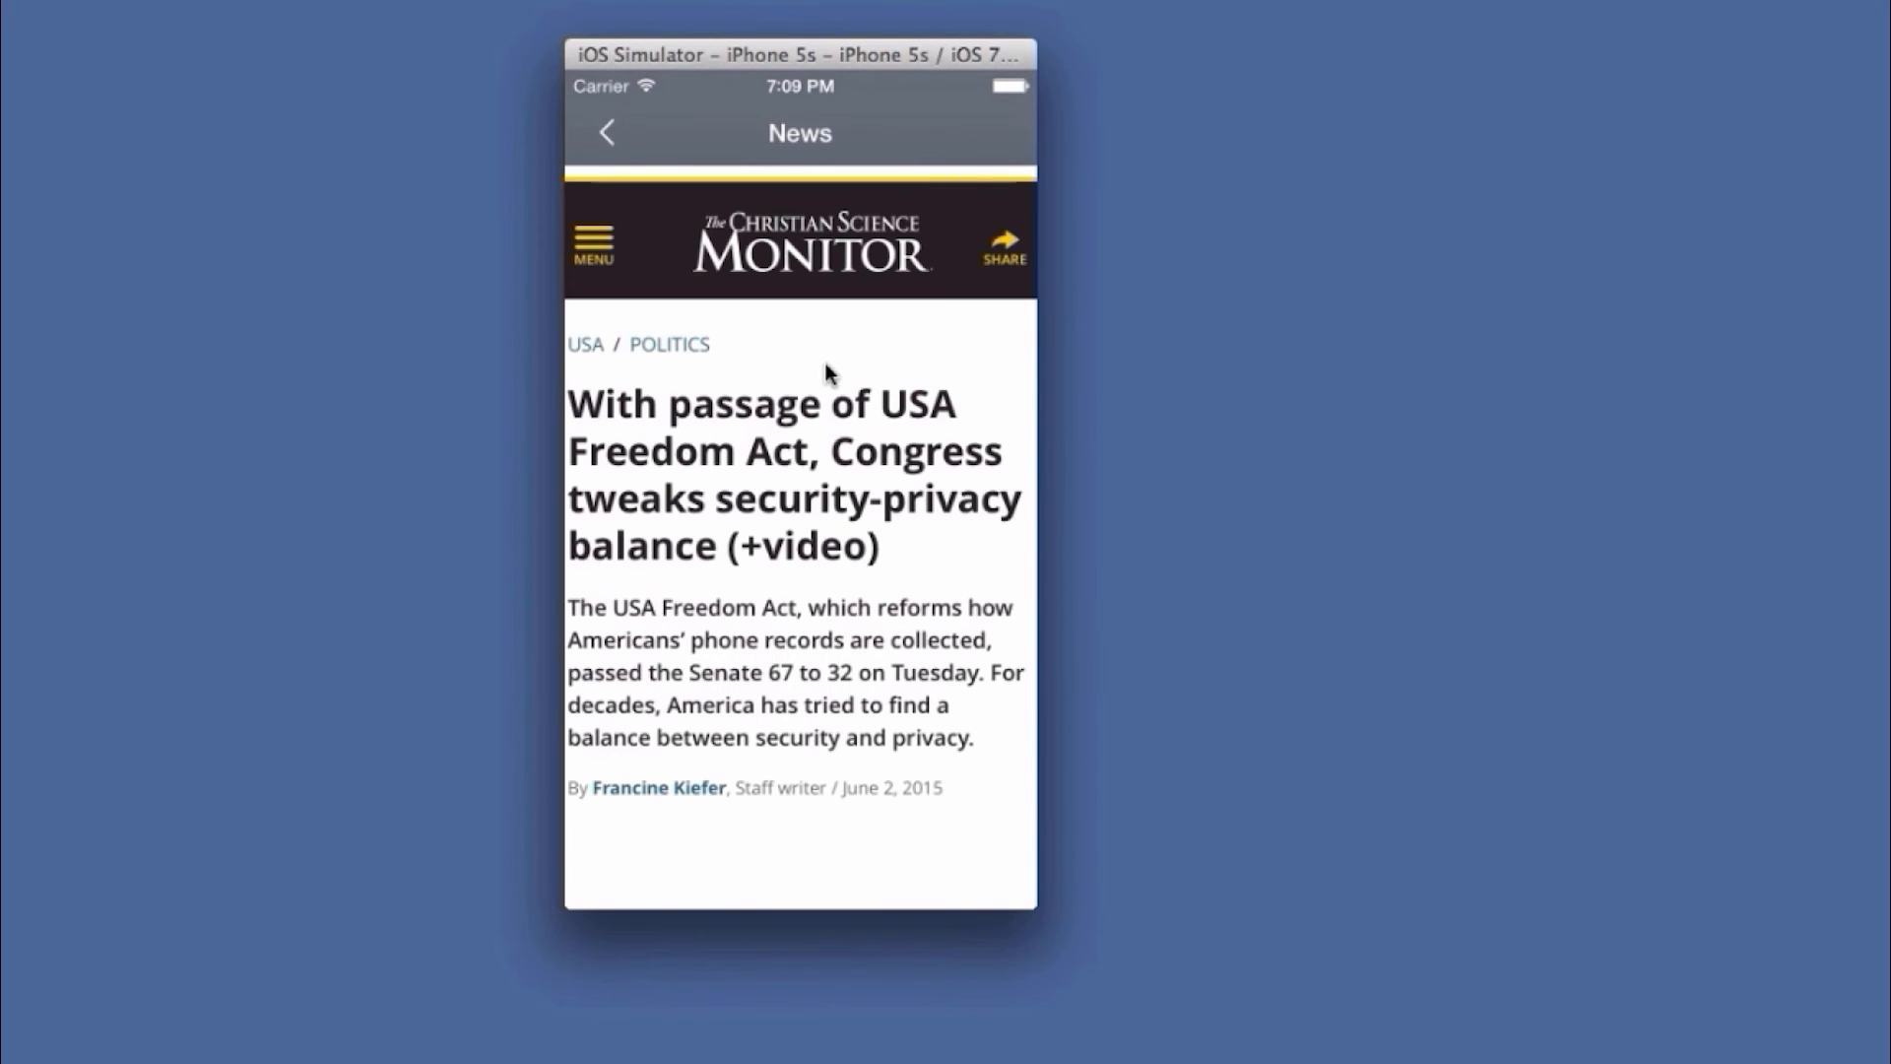
drag(829, 616, 621, 126)
click(605, 128)
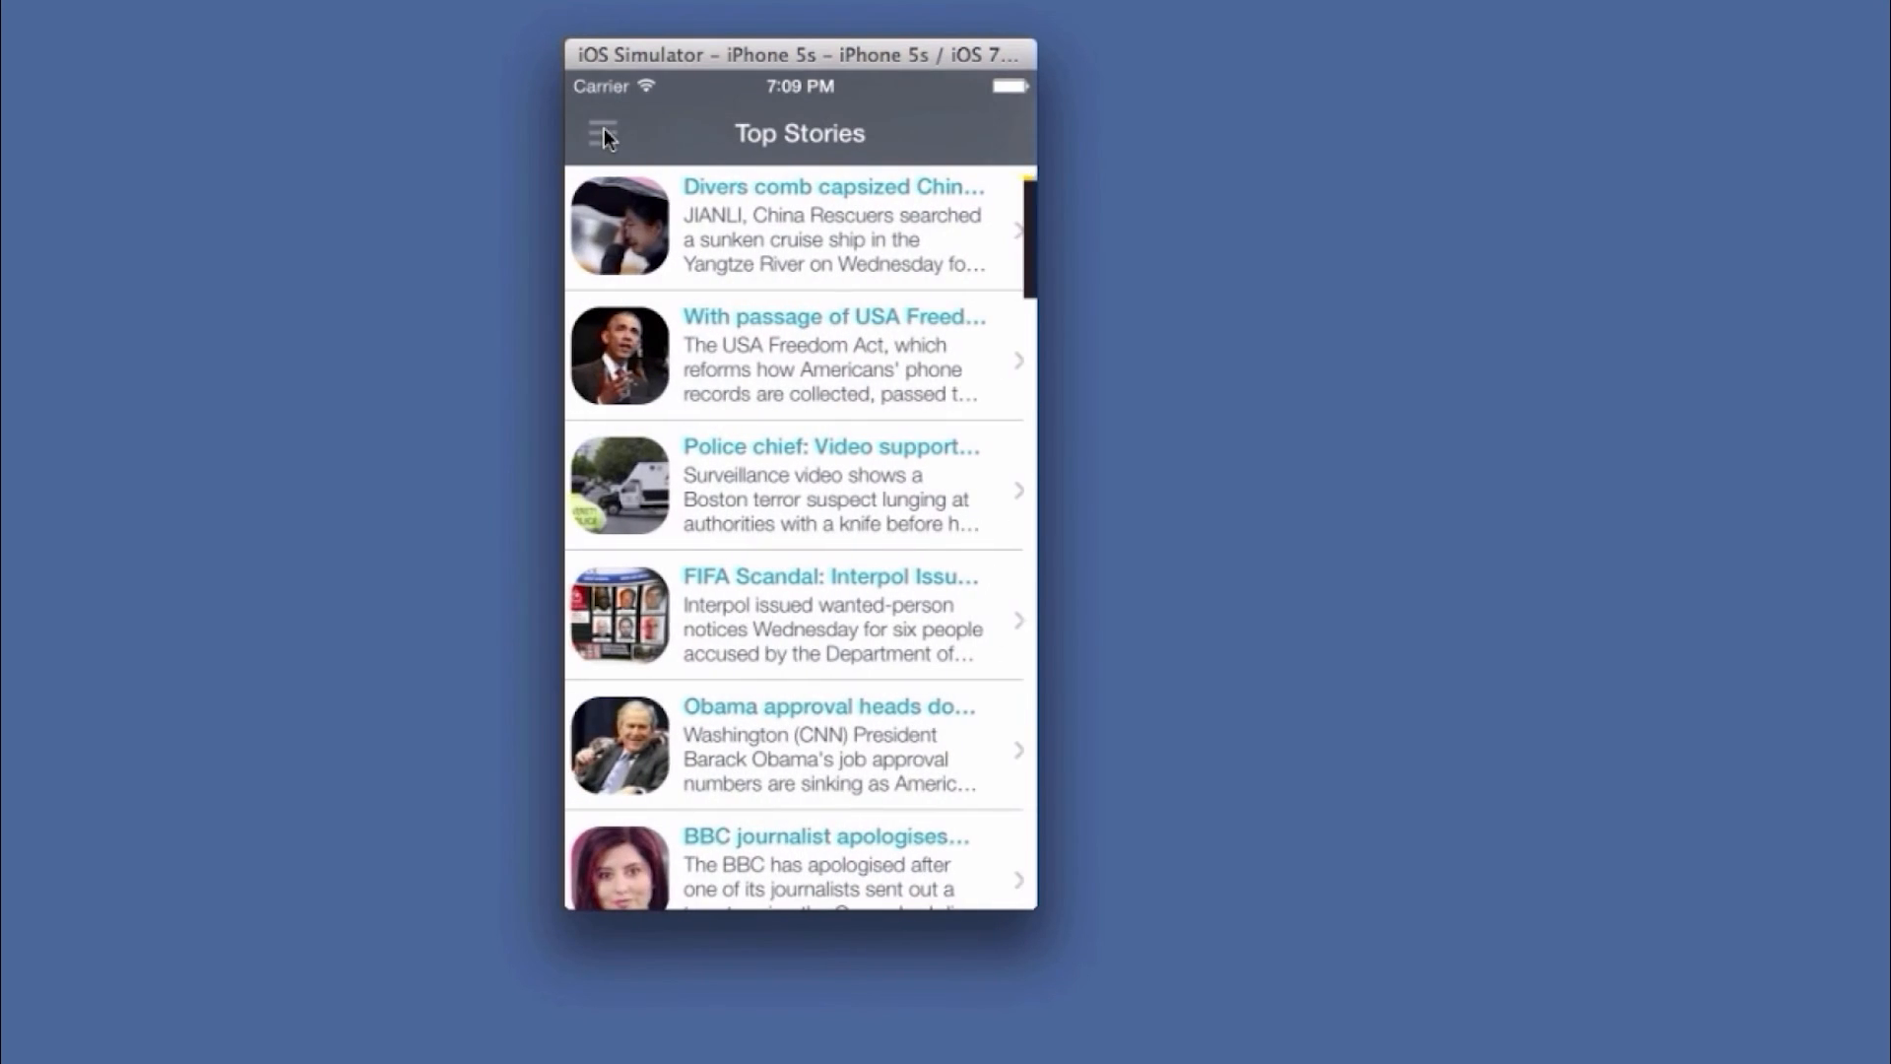
Open the Local category, browse its local stories and switch the weather temperatures to Celsius
click(607, 134)
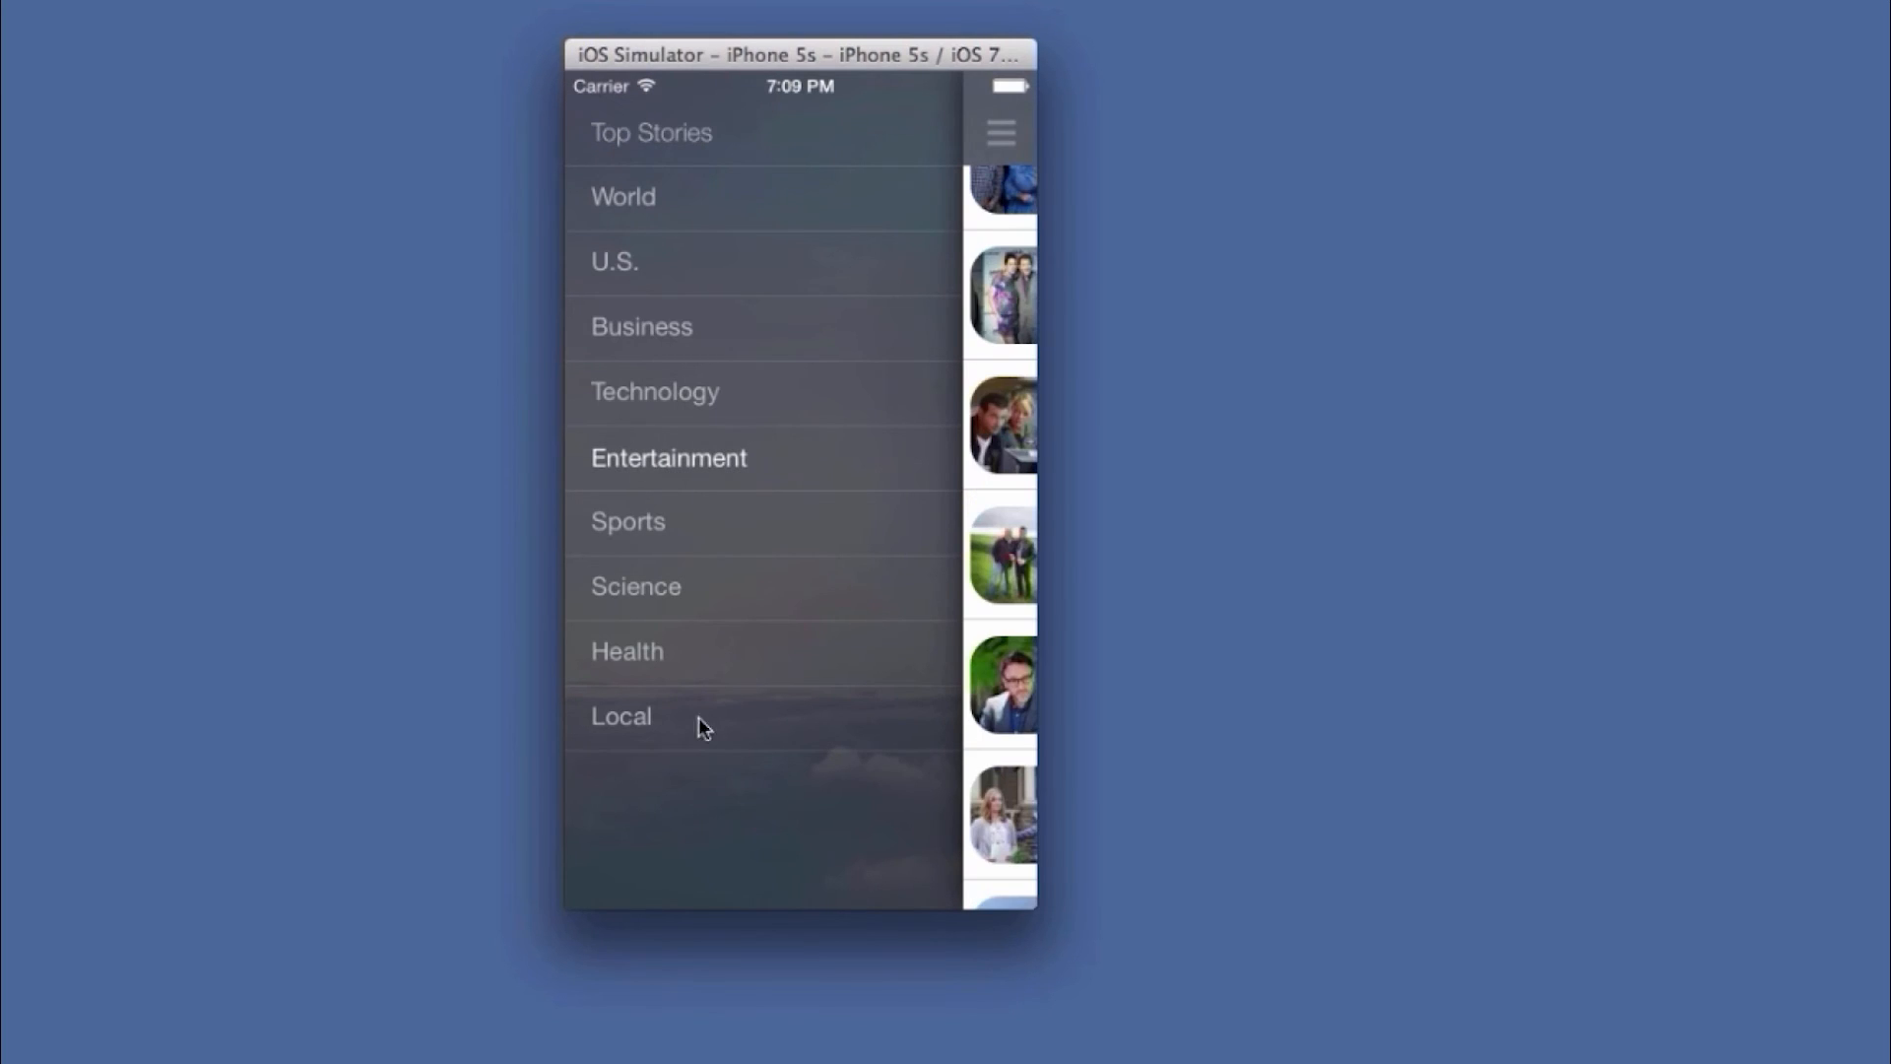
click(634, 715)
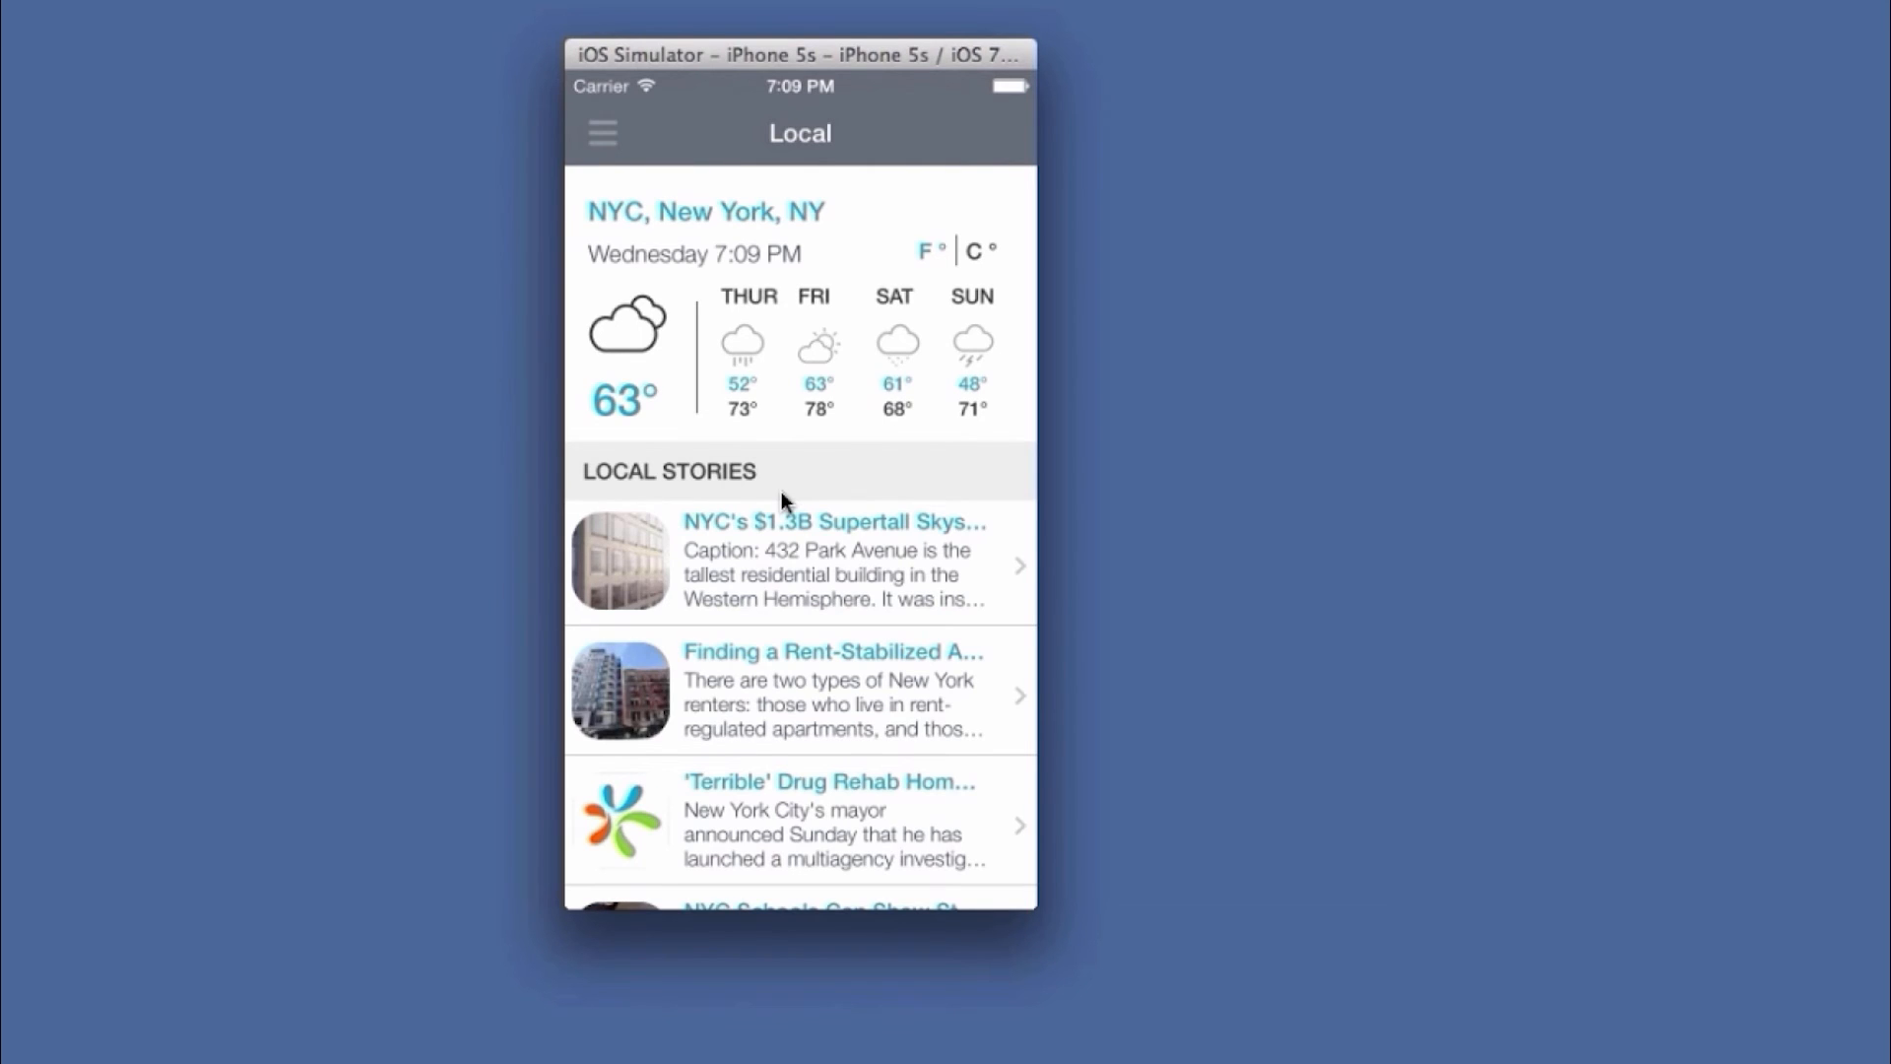
mouse_move(758, 713)
mouse_down()
mouse_move(768, 609)
mouse_move(778, 737)
mouse_up()
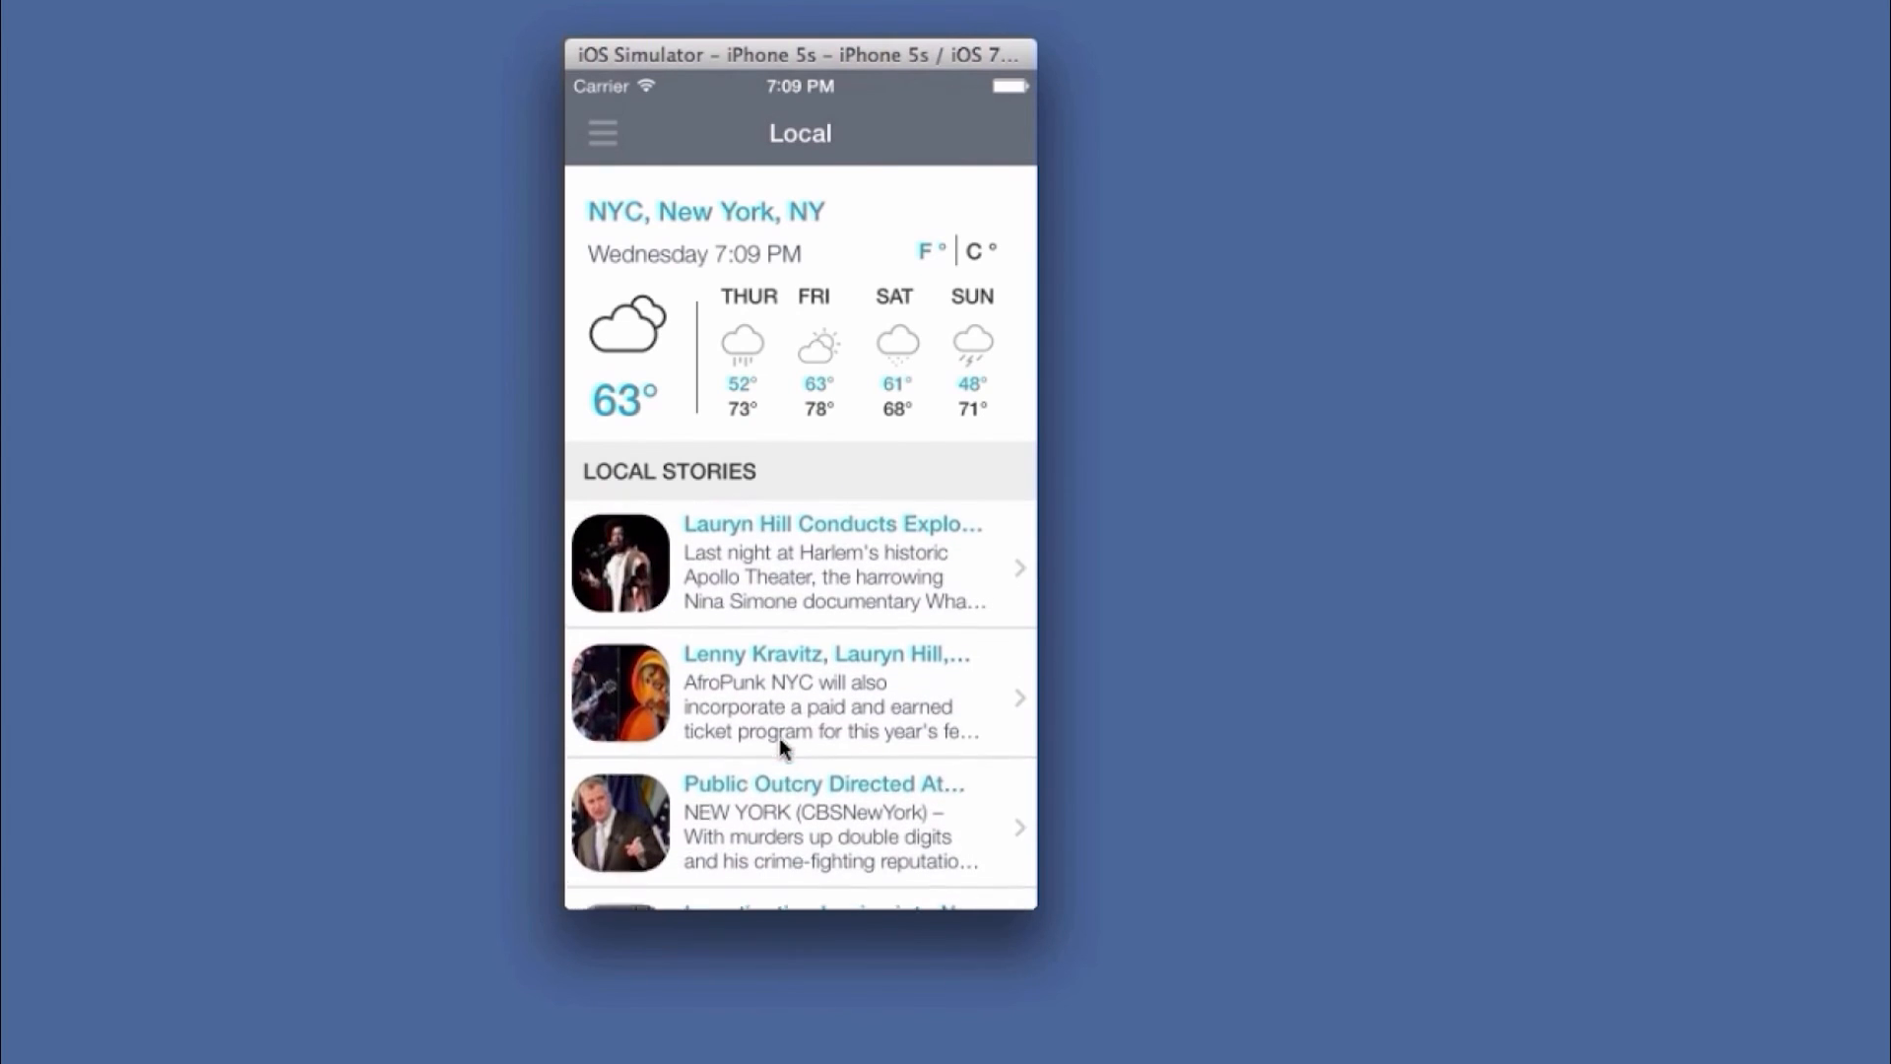
mouse_move(802, 591)
mouse_down()
mouse_move(802, 704)
mouse_move(815, 616)
mouse_up()
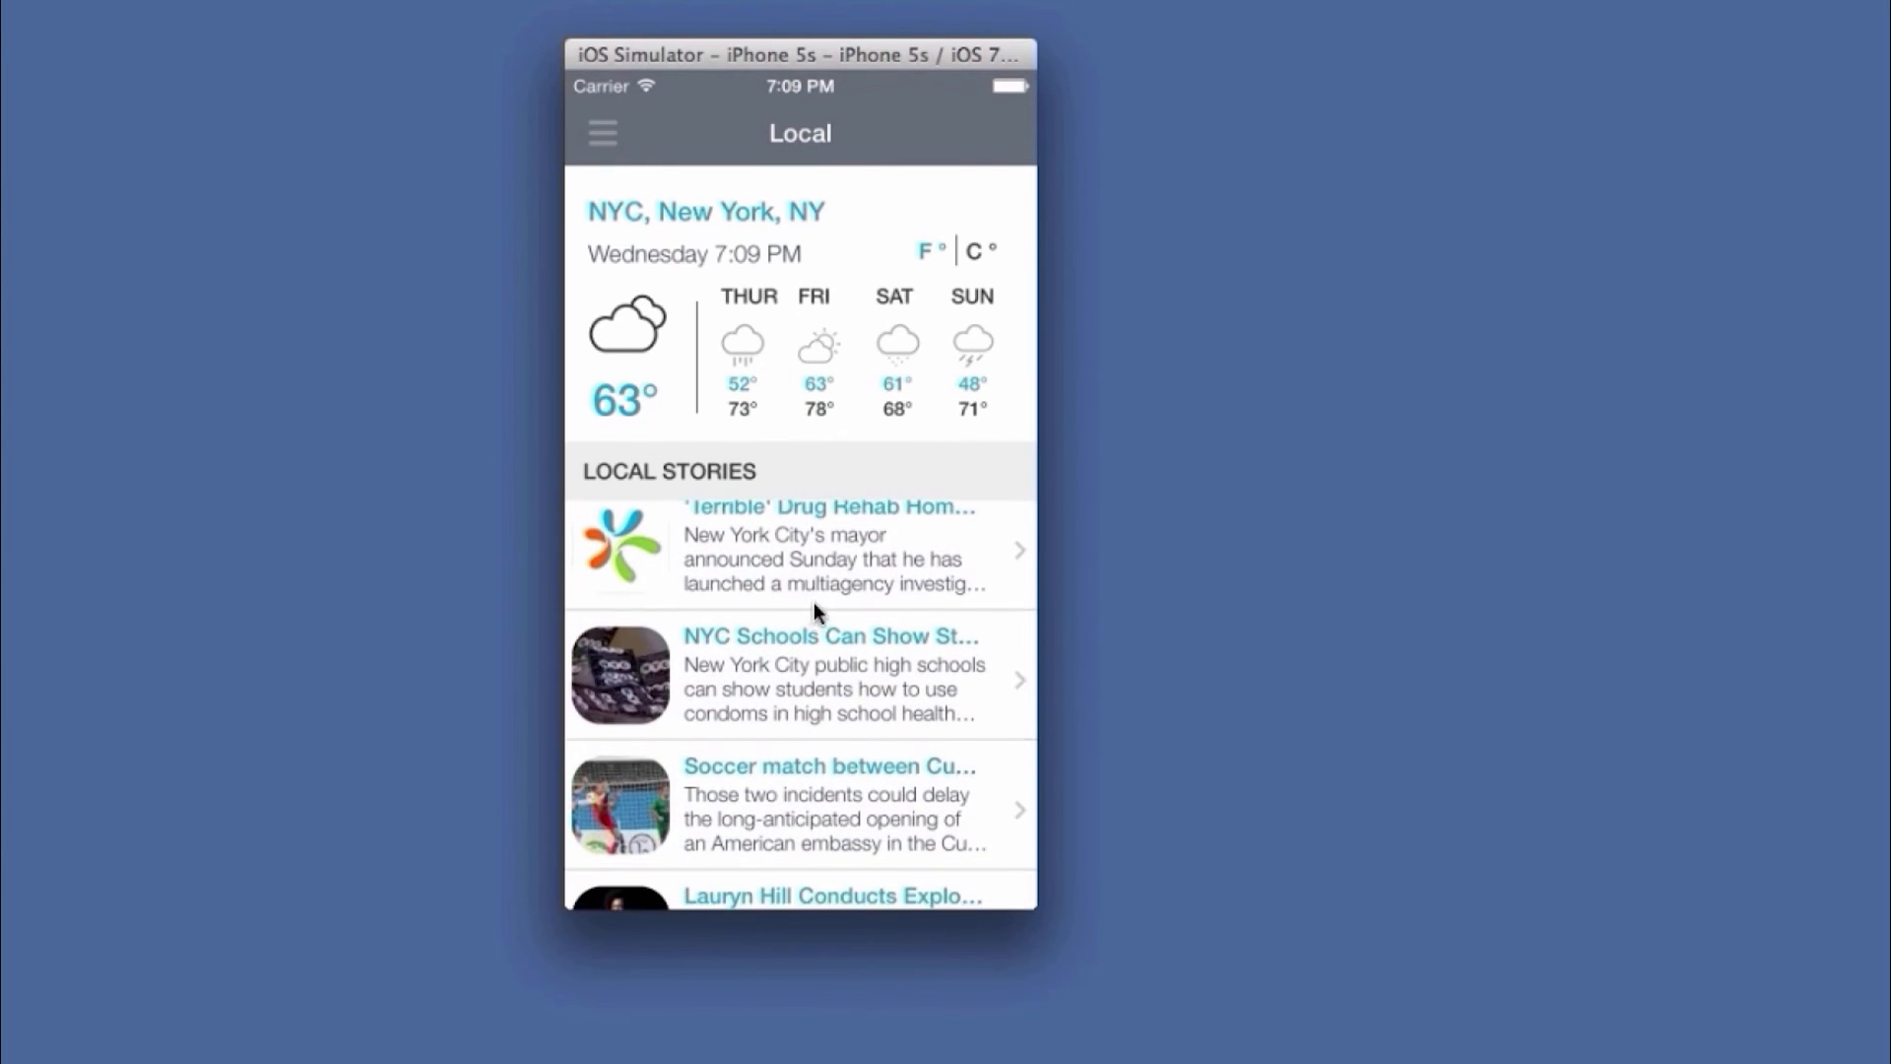
click(975, 252)
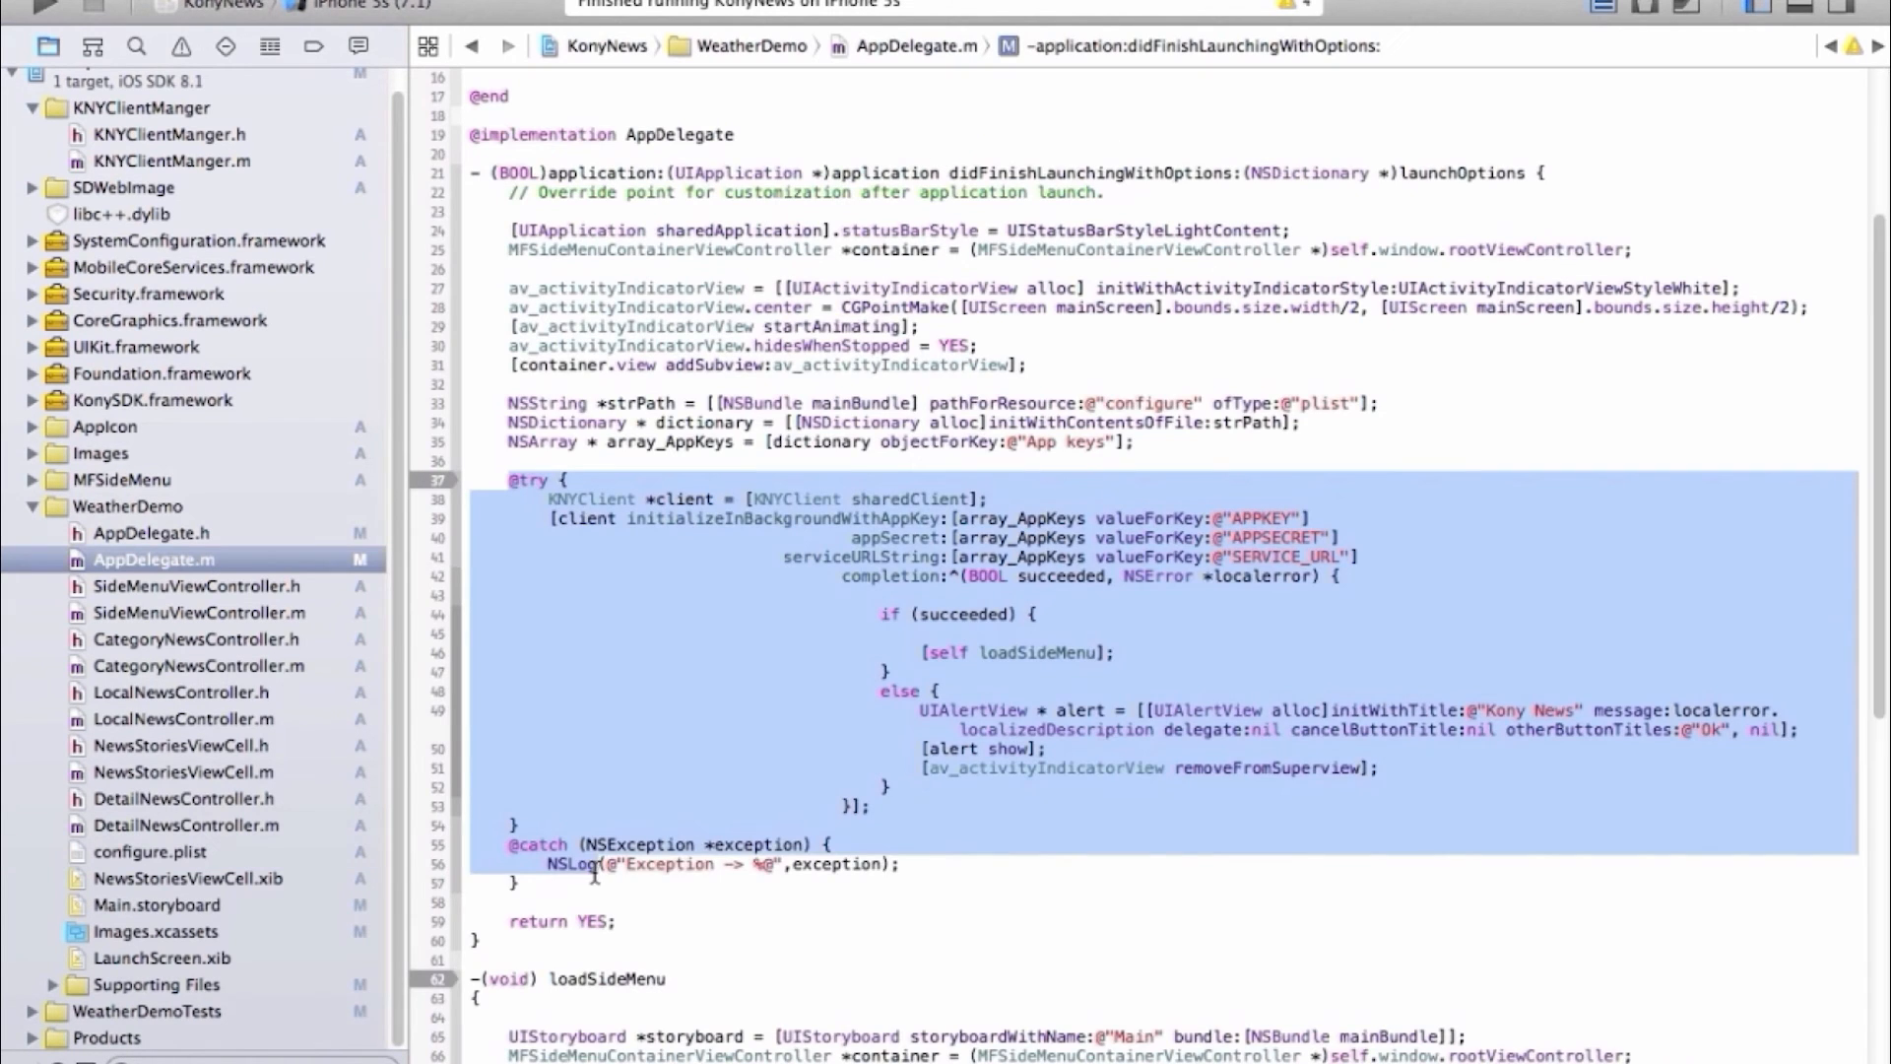
In Xcode, examine how AppDelegate.m reads the app keys from configure.plist and initializes the KNYClient in a try/catch block
drag(583, 869, 577, 880)
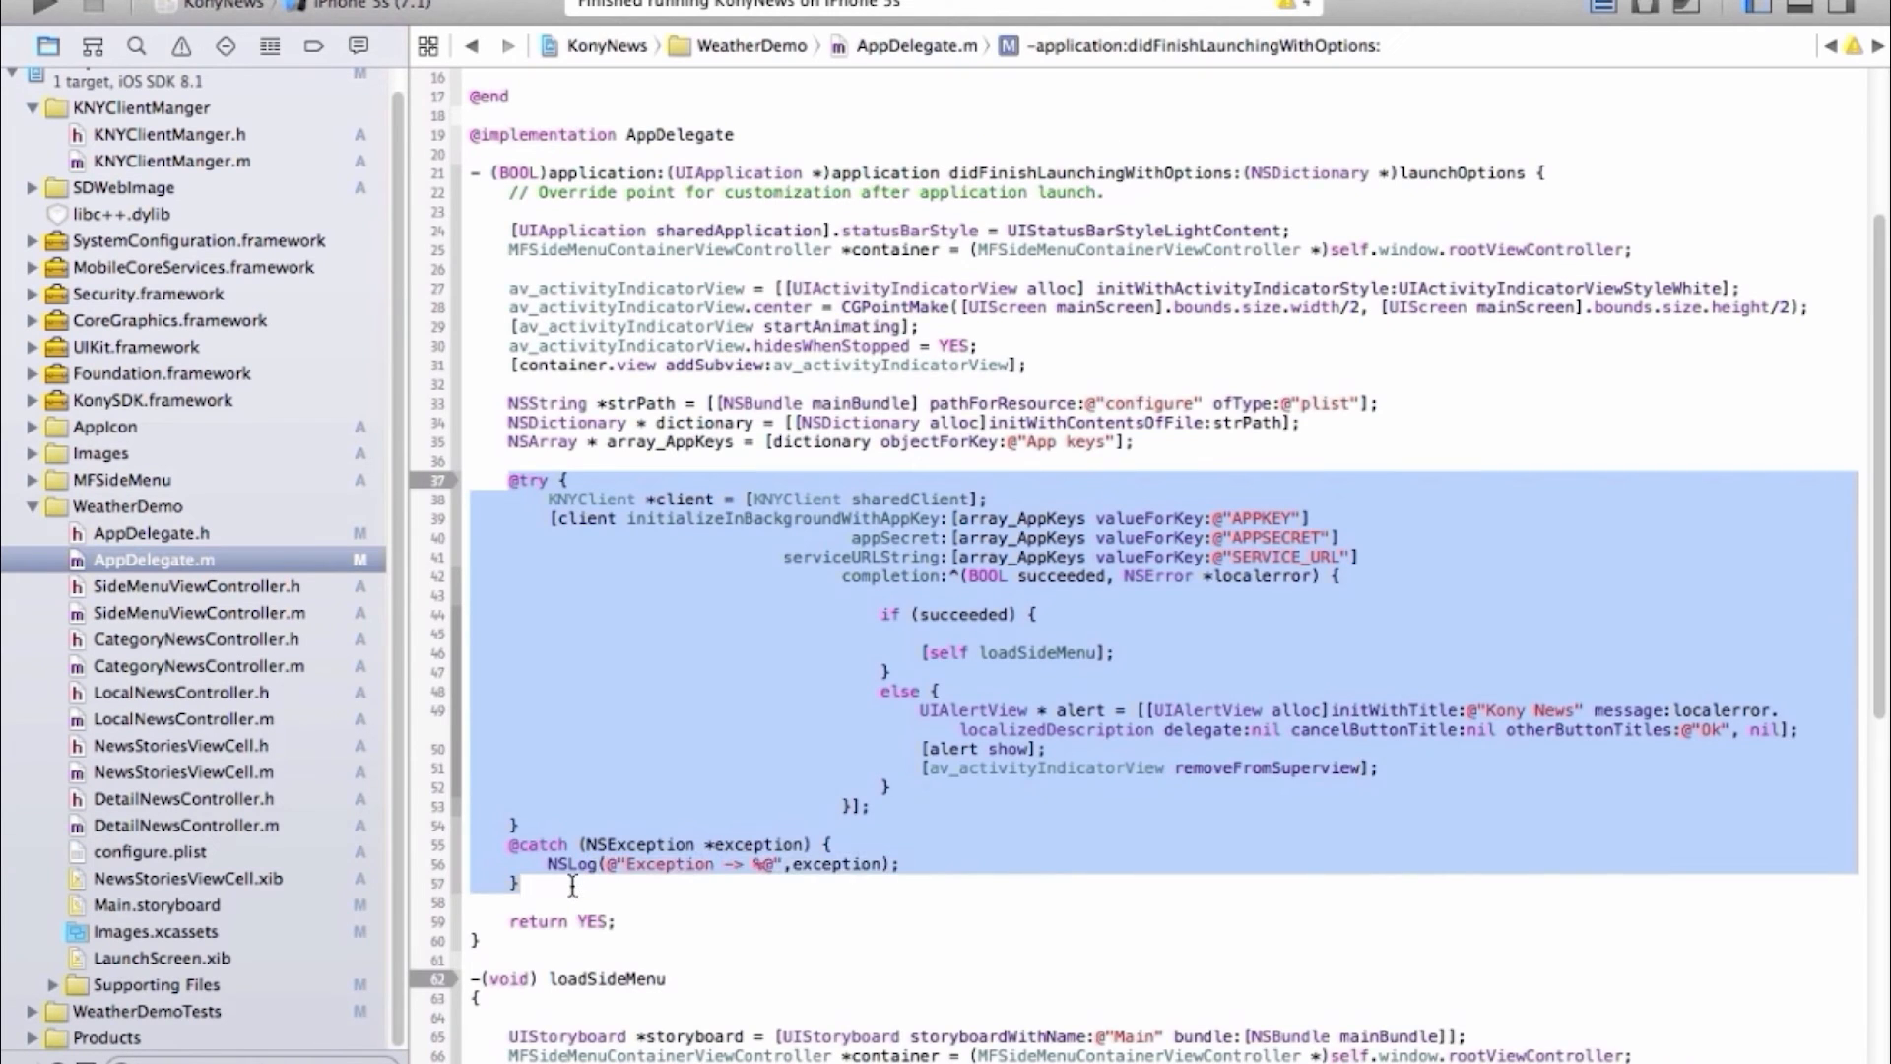
click(947, 886)
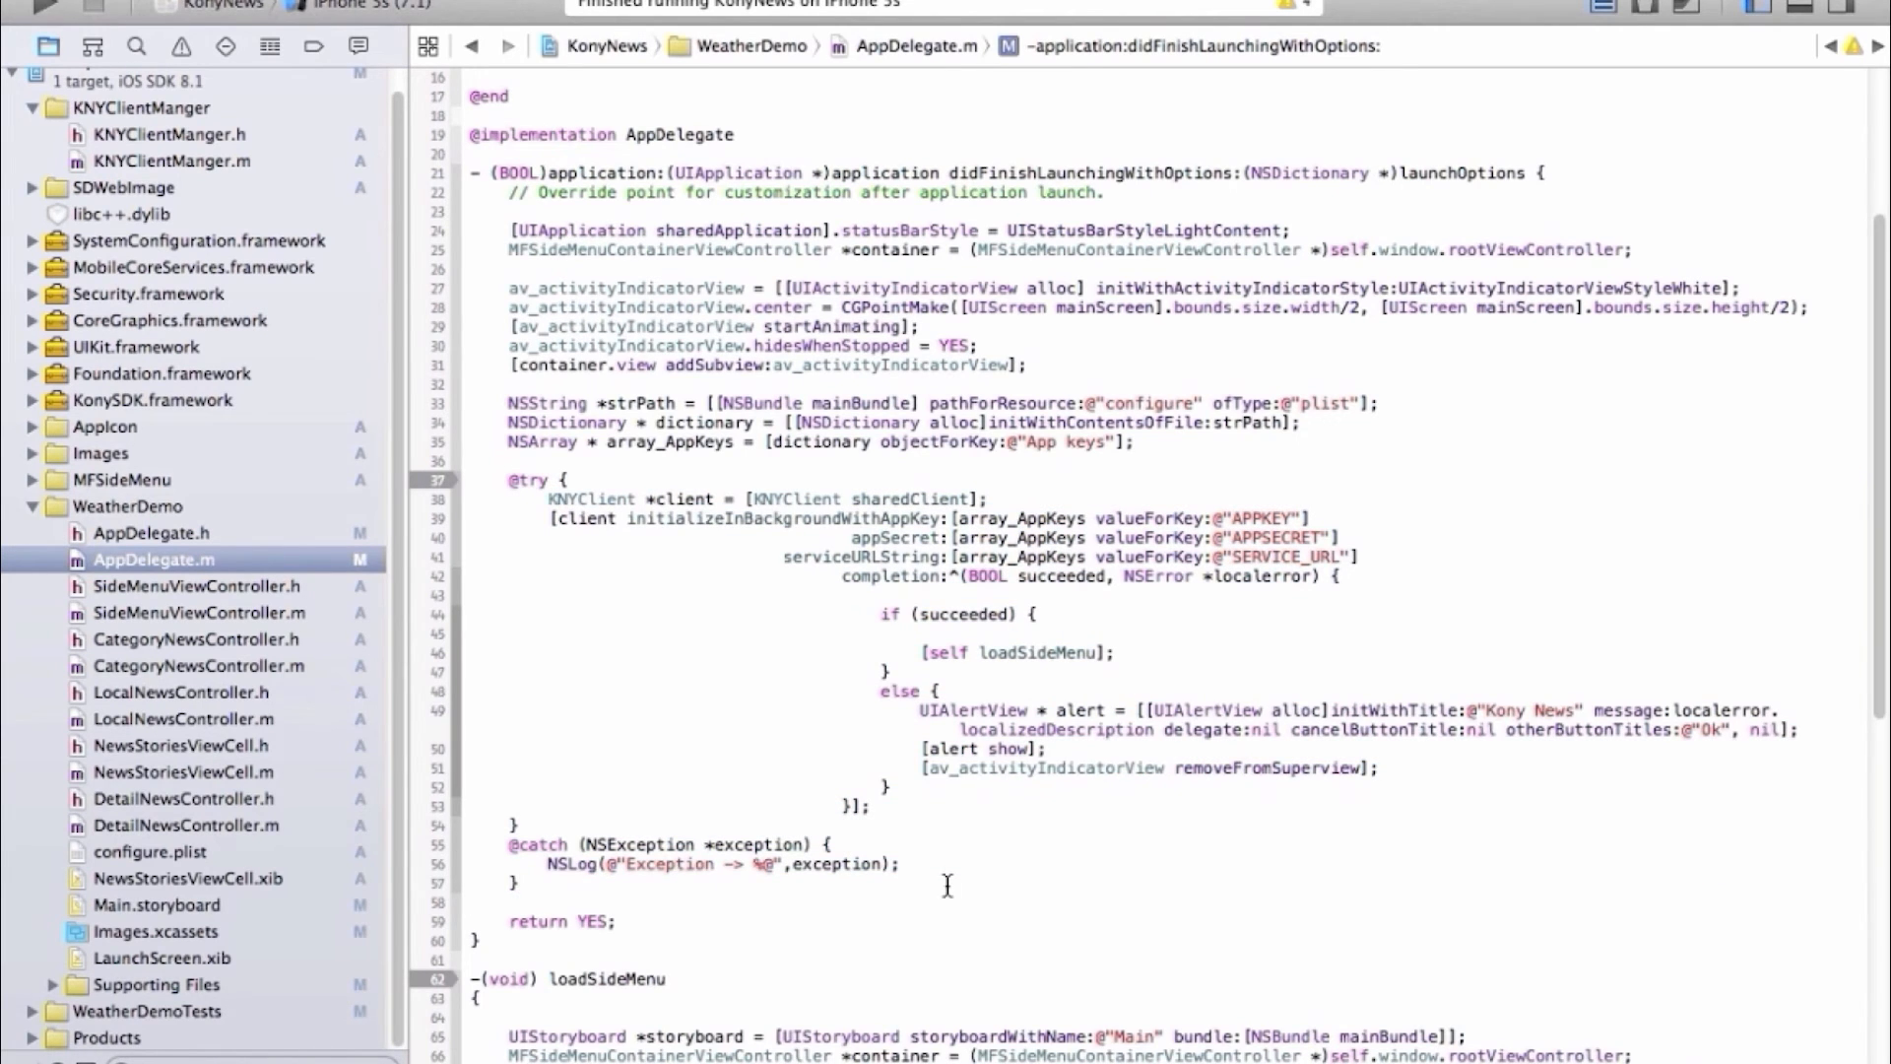
scroll(869, 860, up, 2)
scroll(871, 839, down, 1)
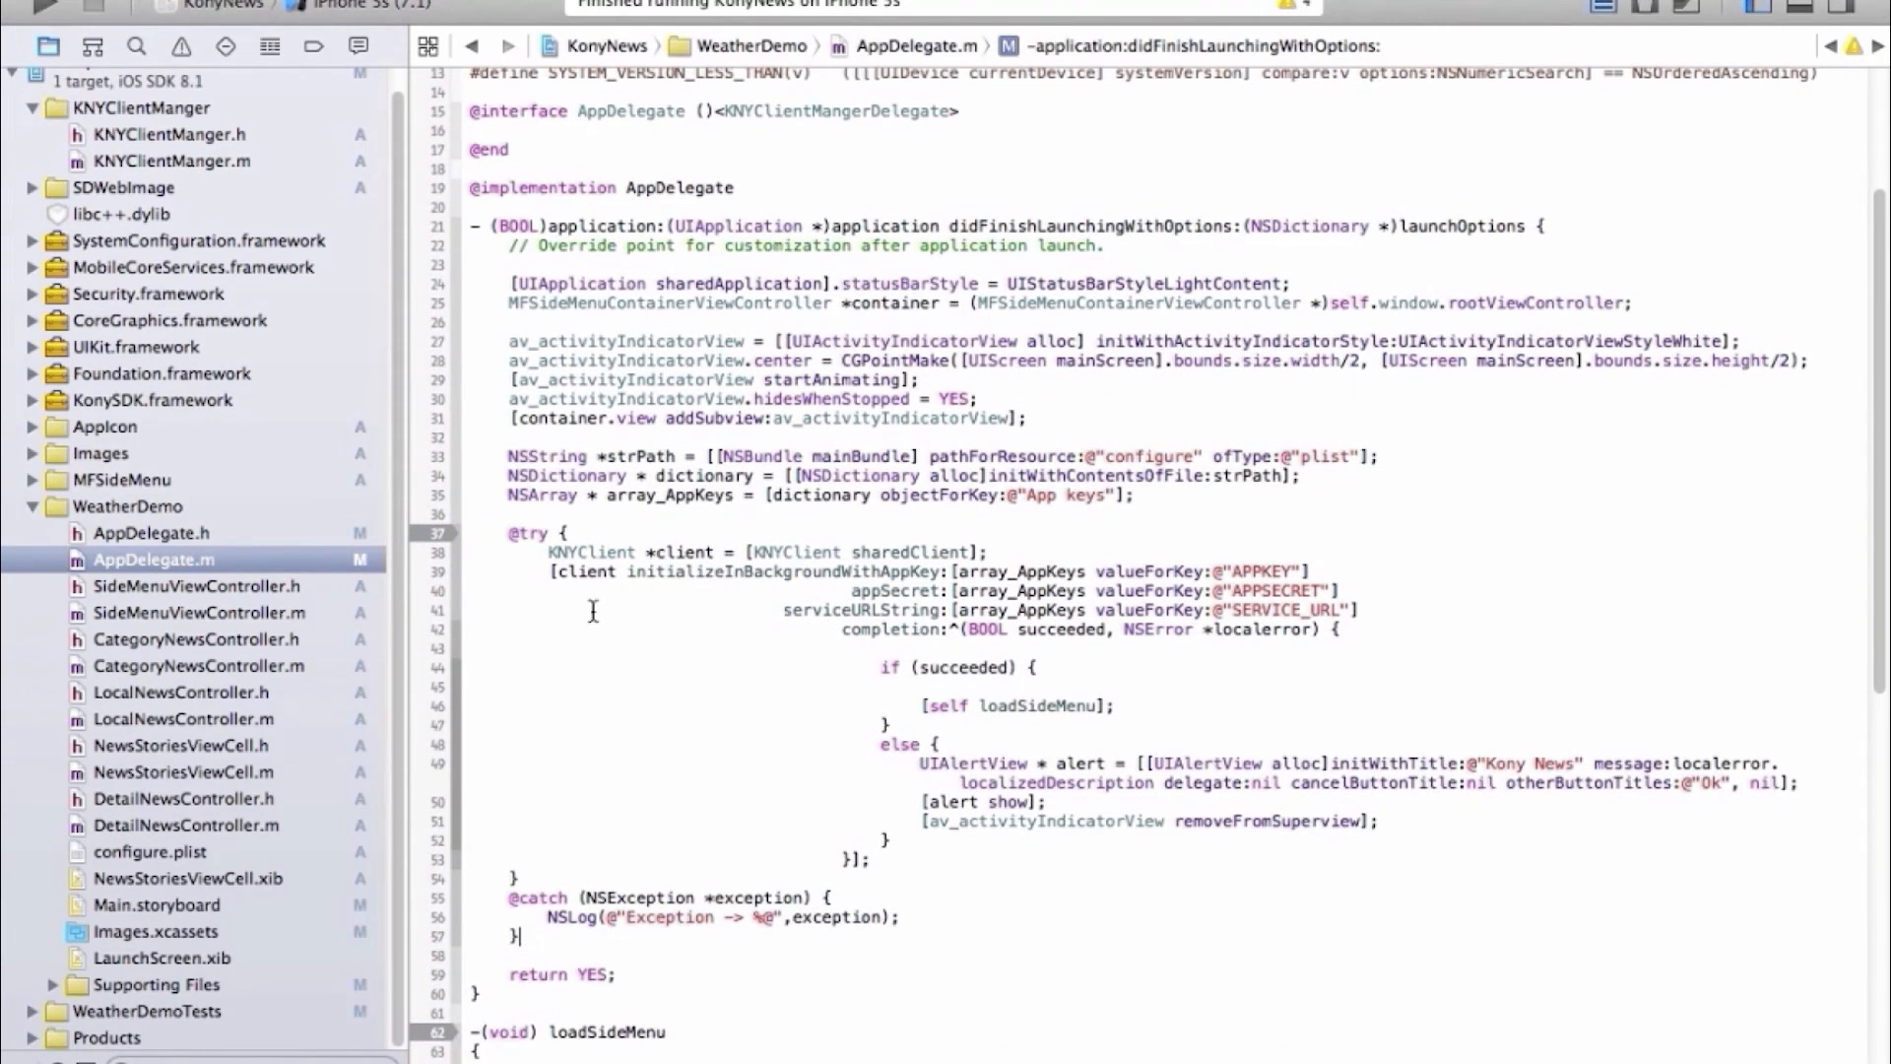
drag(500, 438, 950, 569)
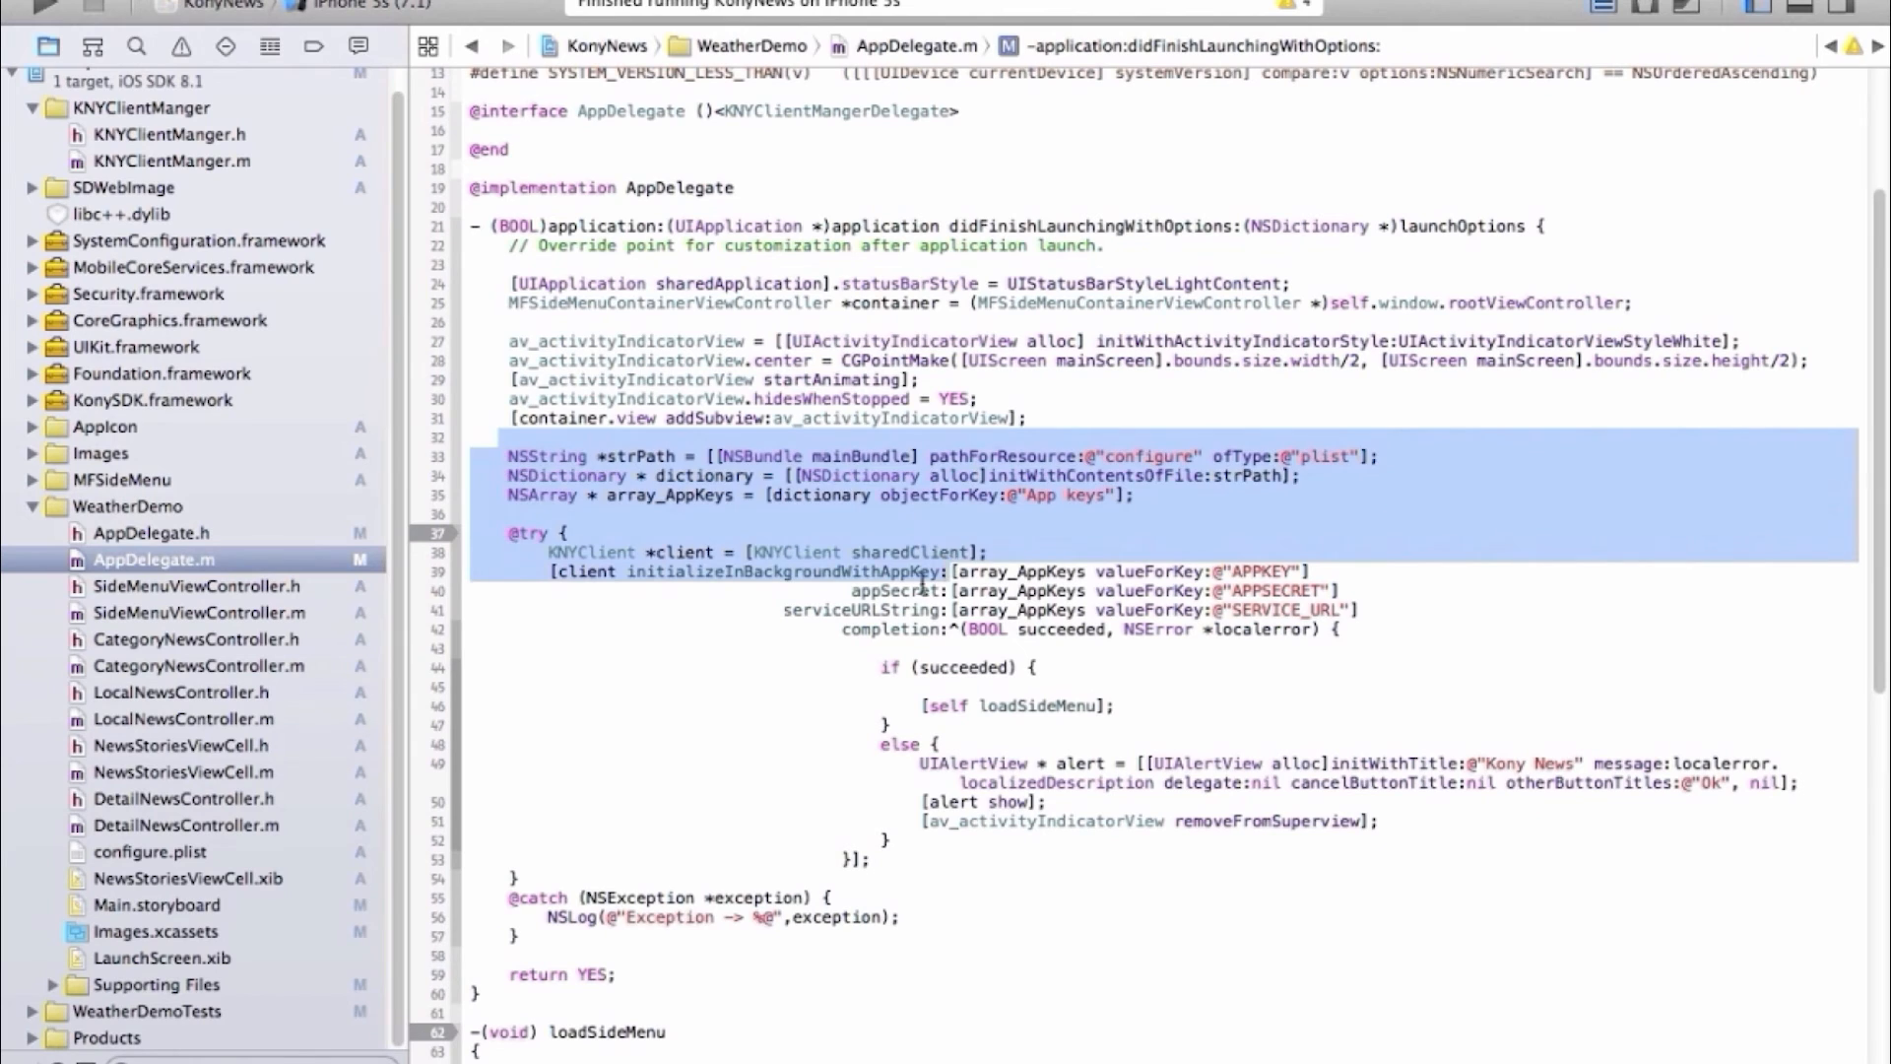
click(778, 655)
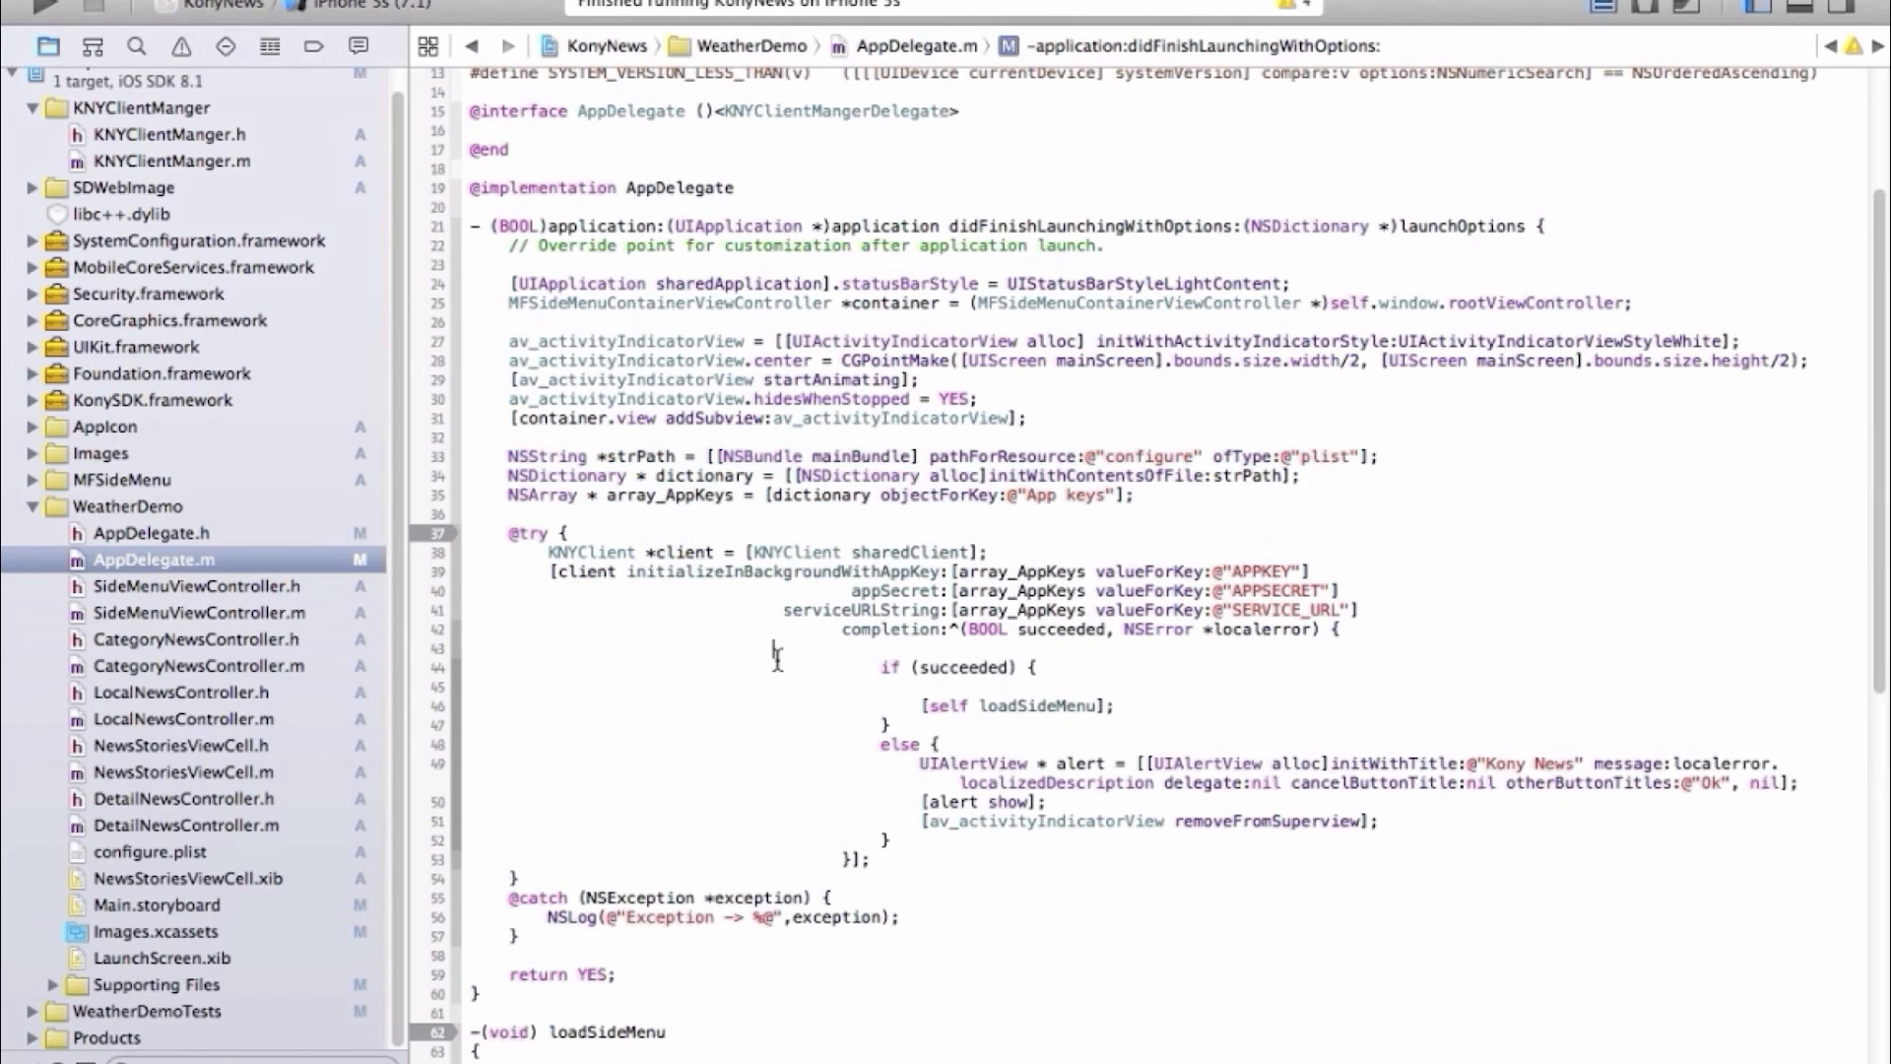
Open KNYClientManger.m and examine the KNYIntegrationService code that invokes an operation and handles its completion
click(221, 168)
click(838, 749)
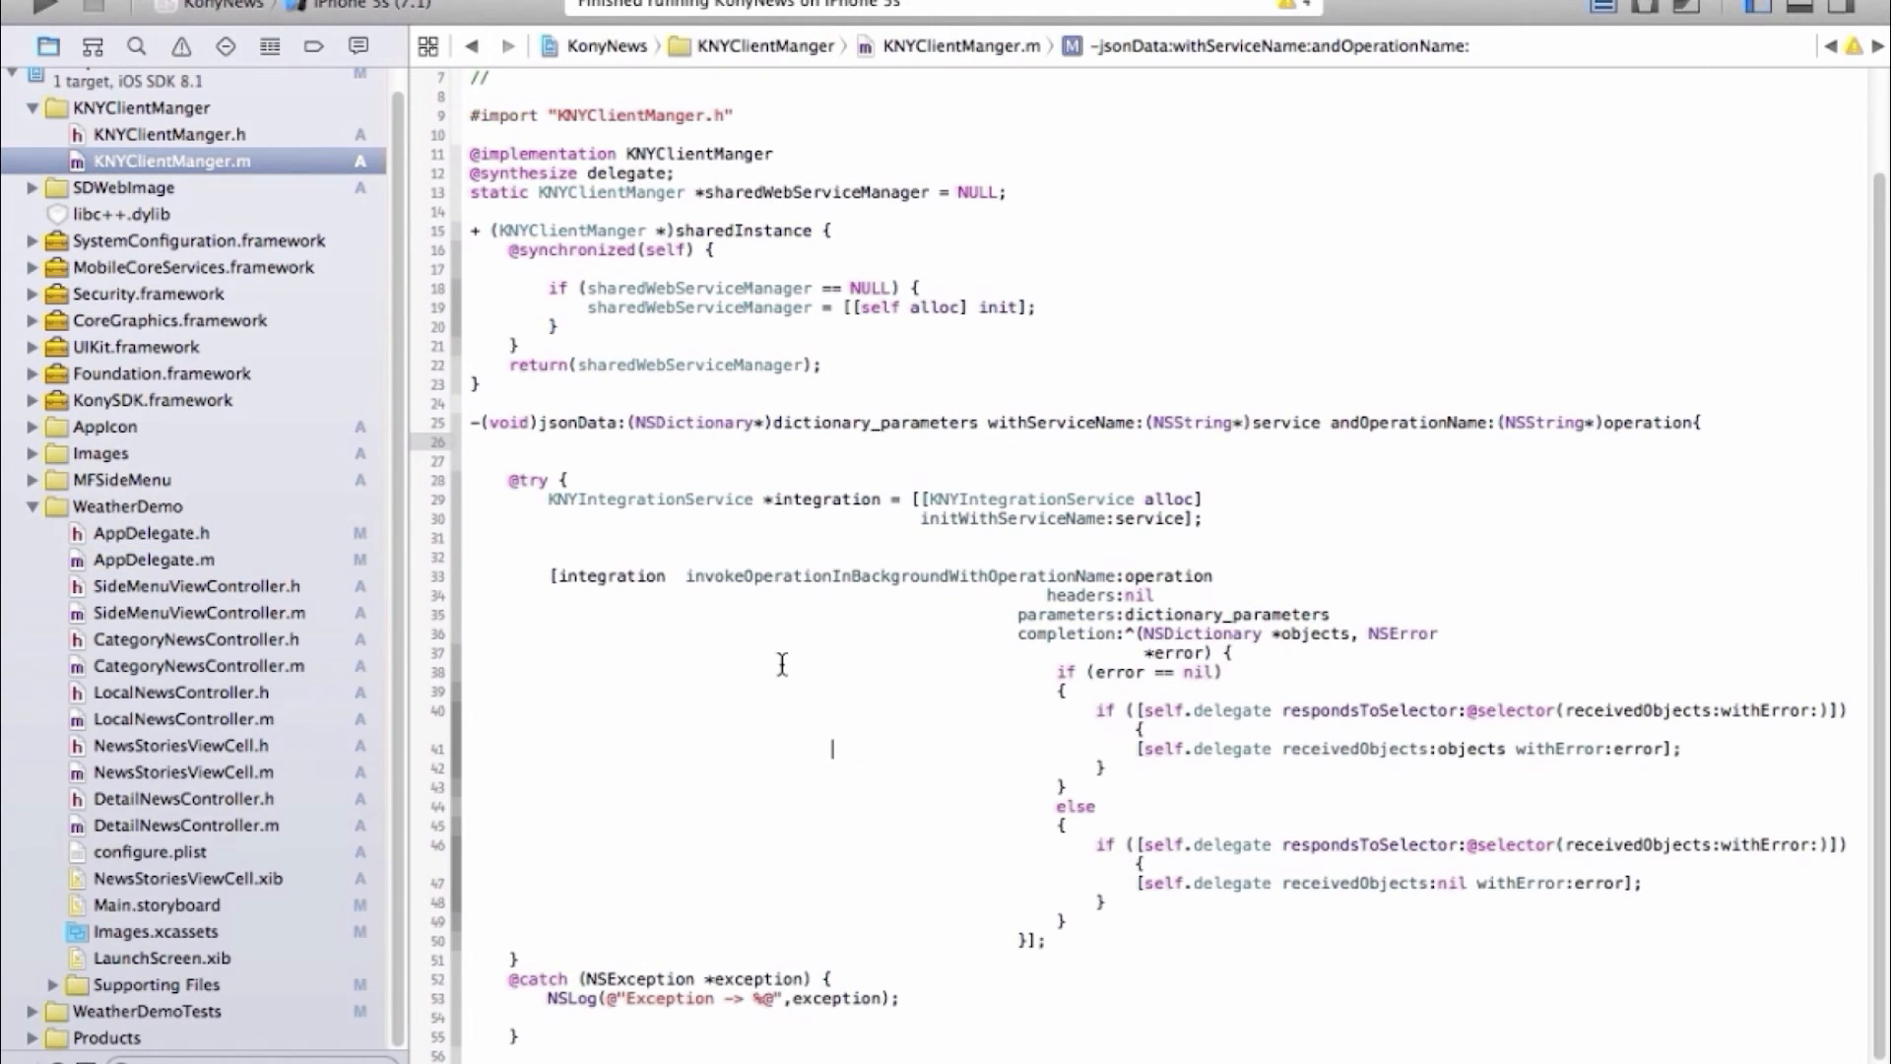
scroll(782, 665, down, 1)
drag(540, 488, 789, 1024)
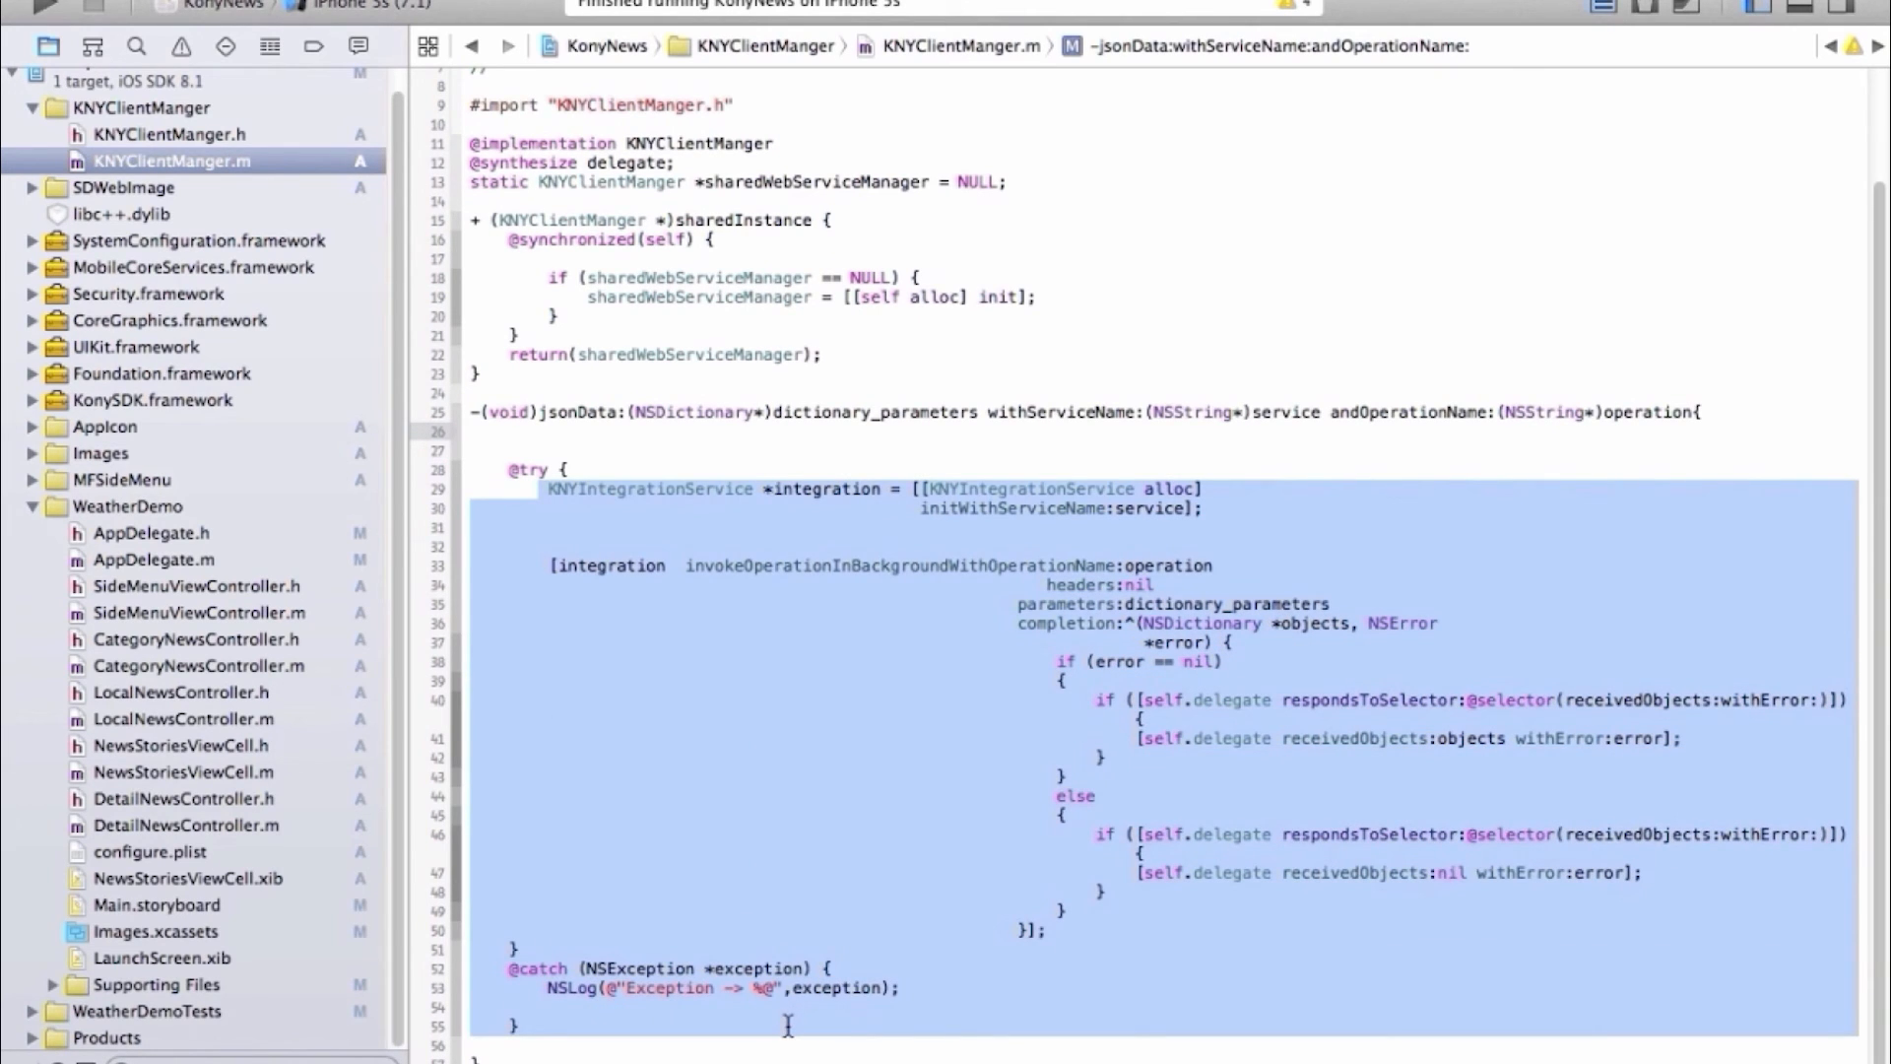
click(1070, 956)
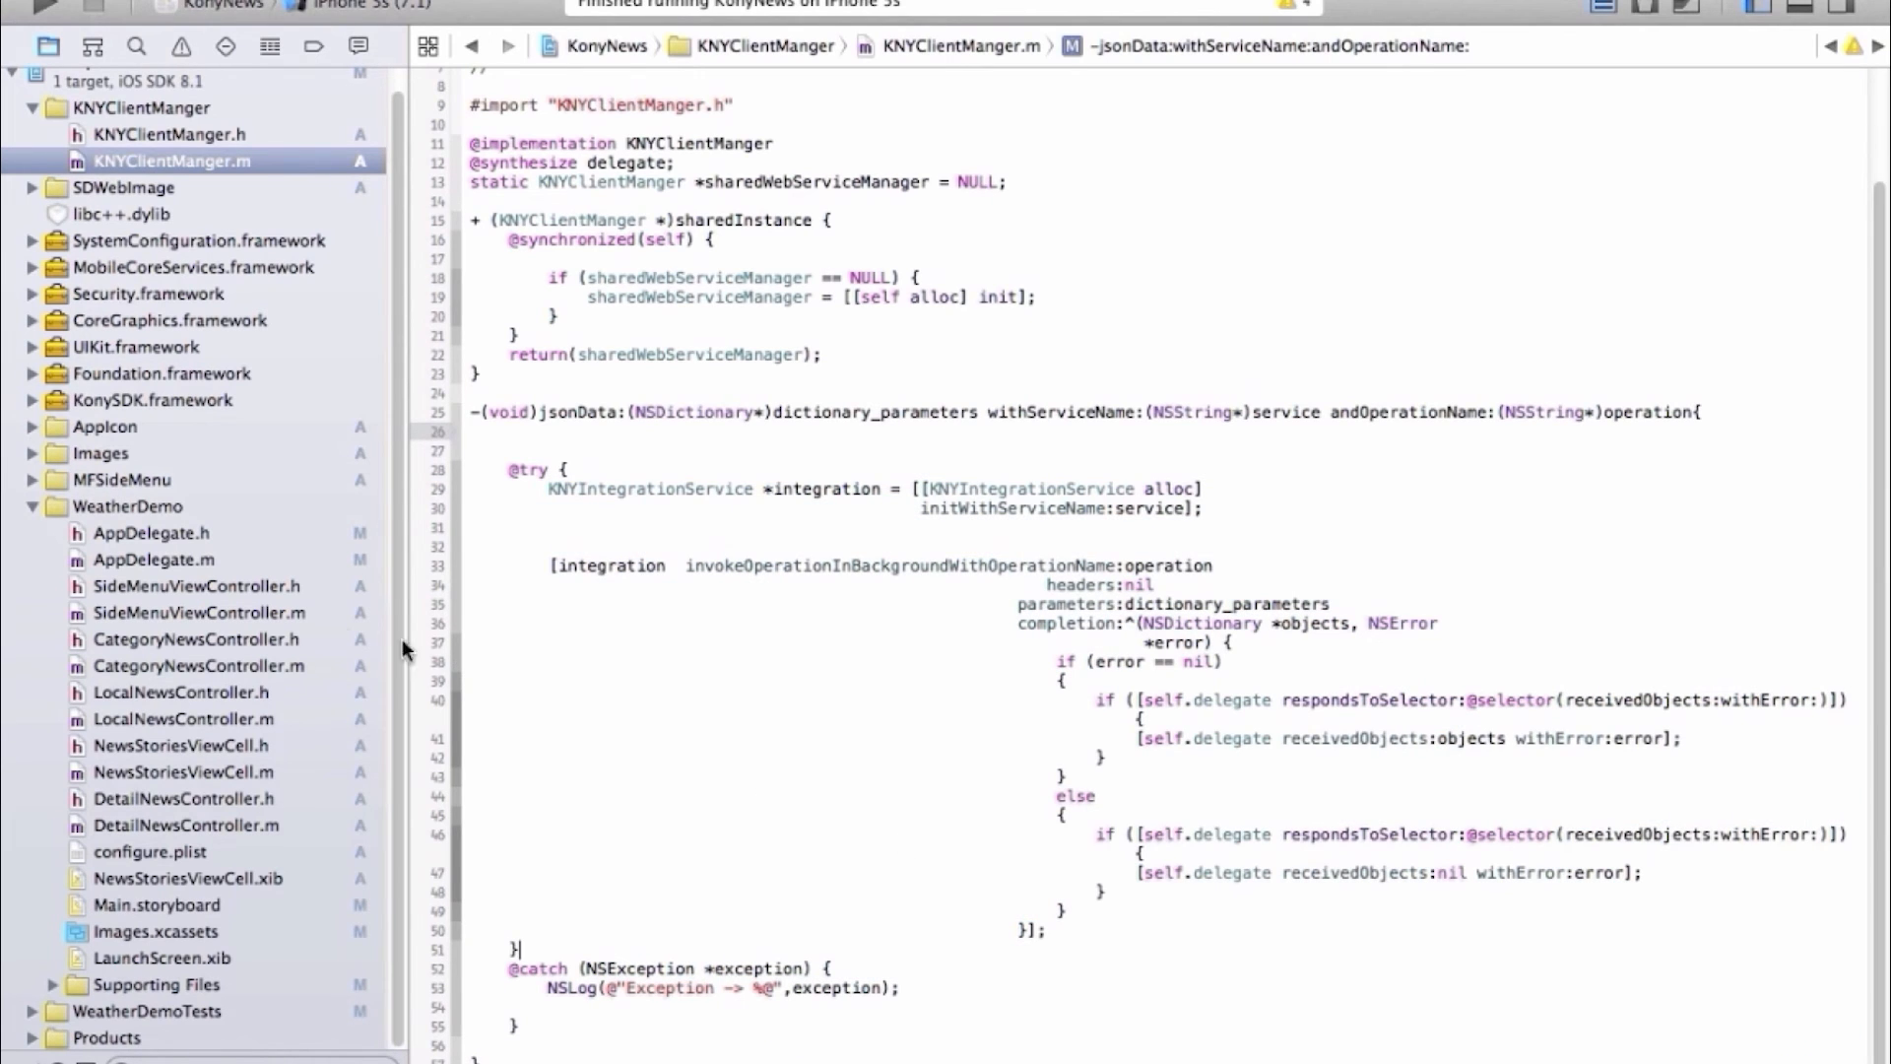
Open CategoryNewsController.m and examine the code that passes the category, news service name and operation name to KNYClientManger
click(255, 667)
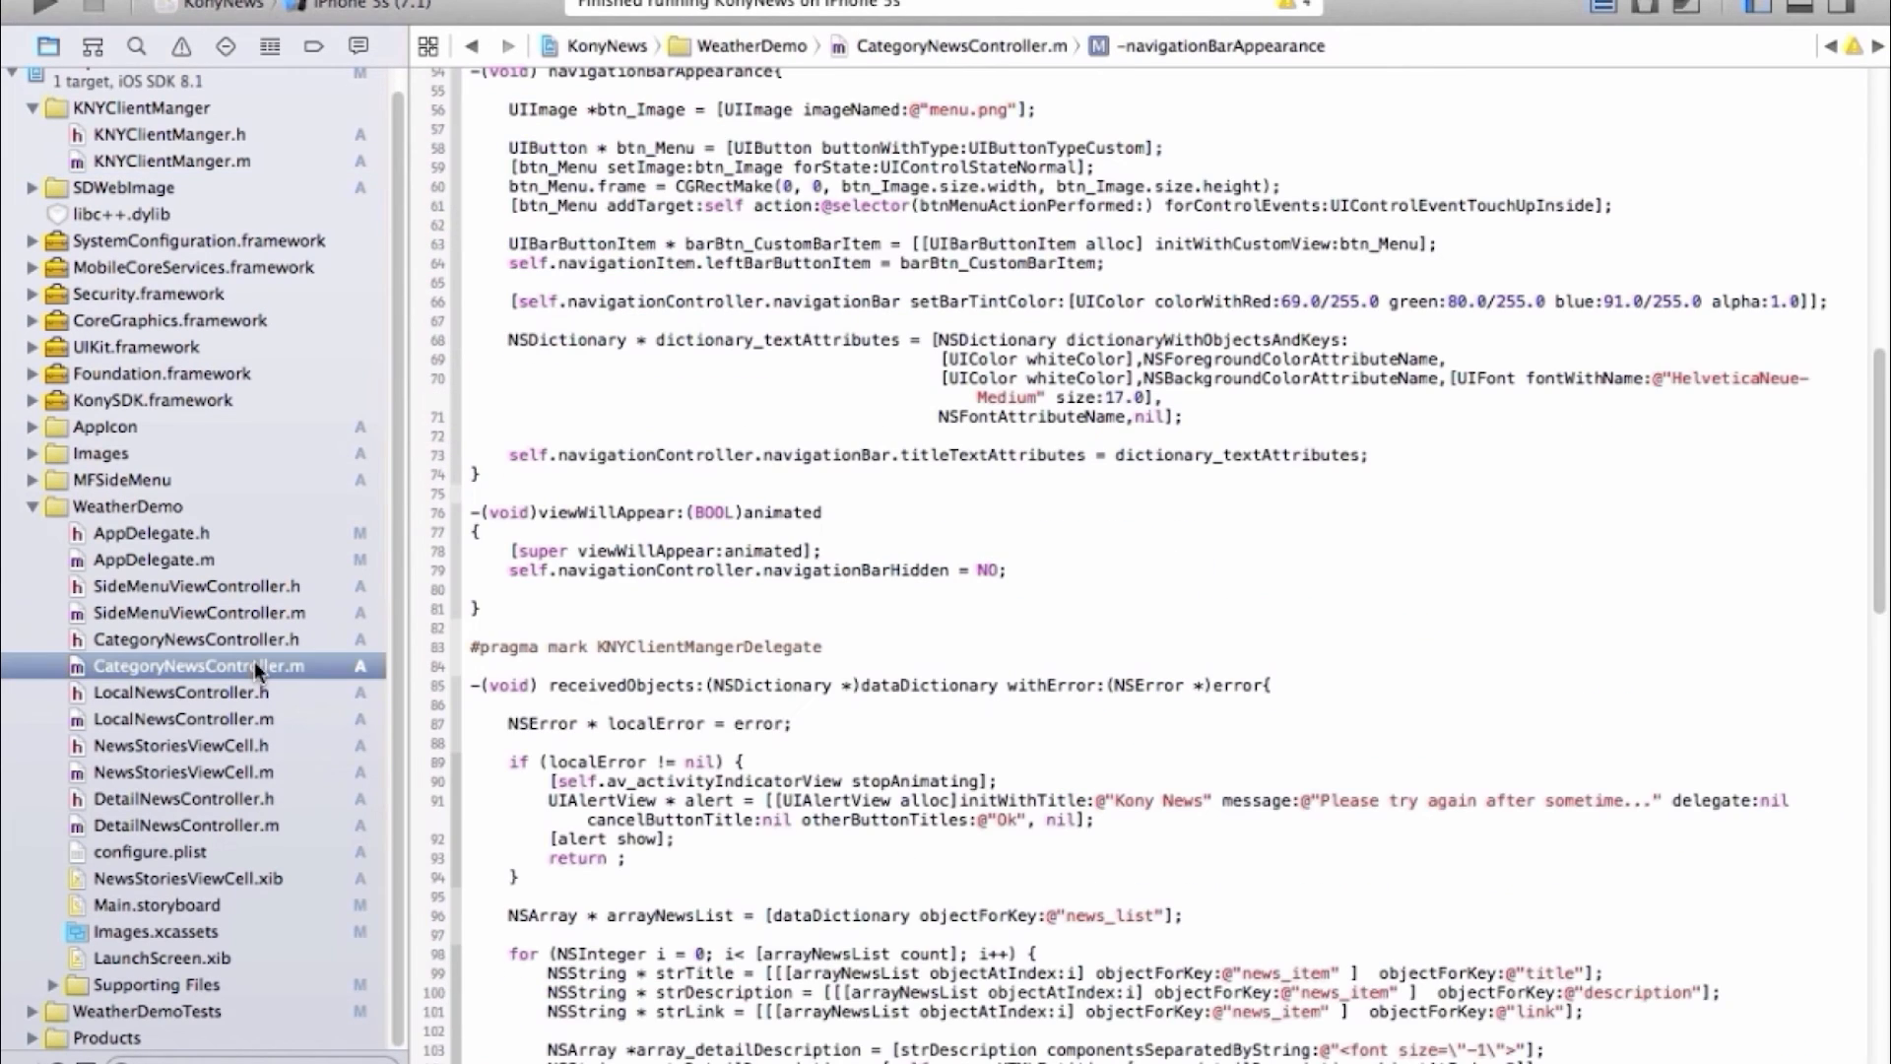
click(1308, 590)
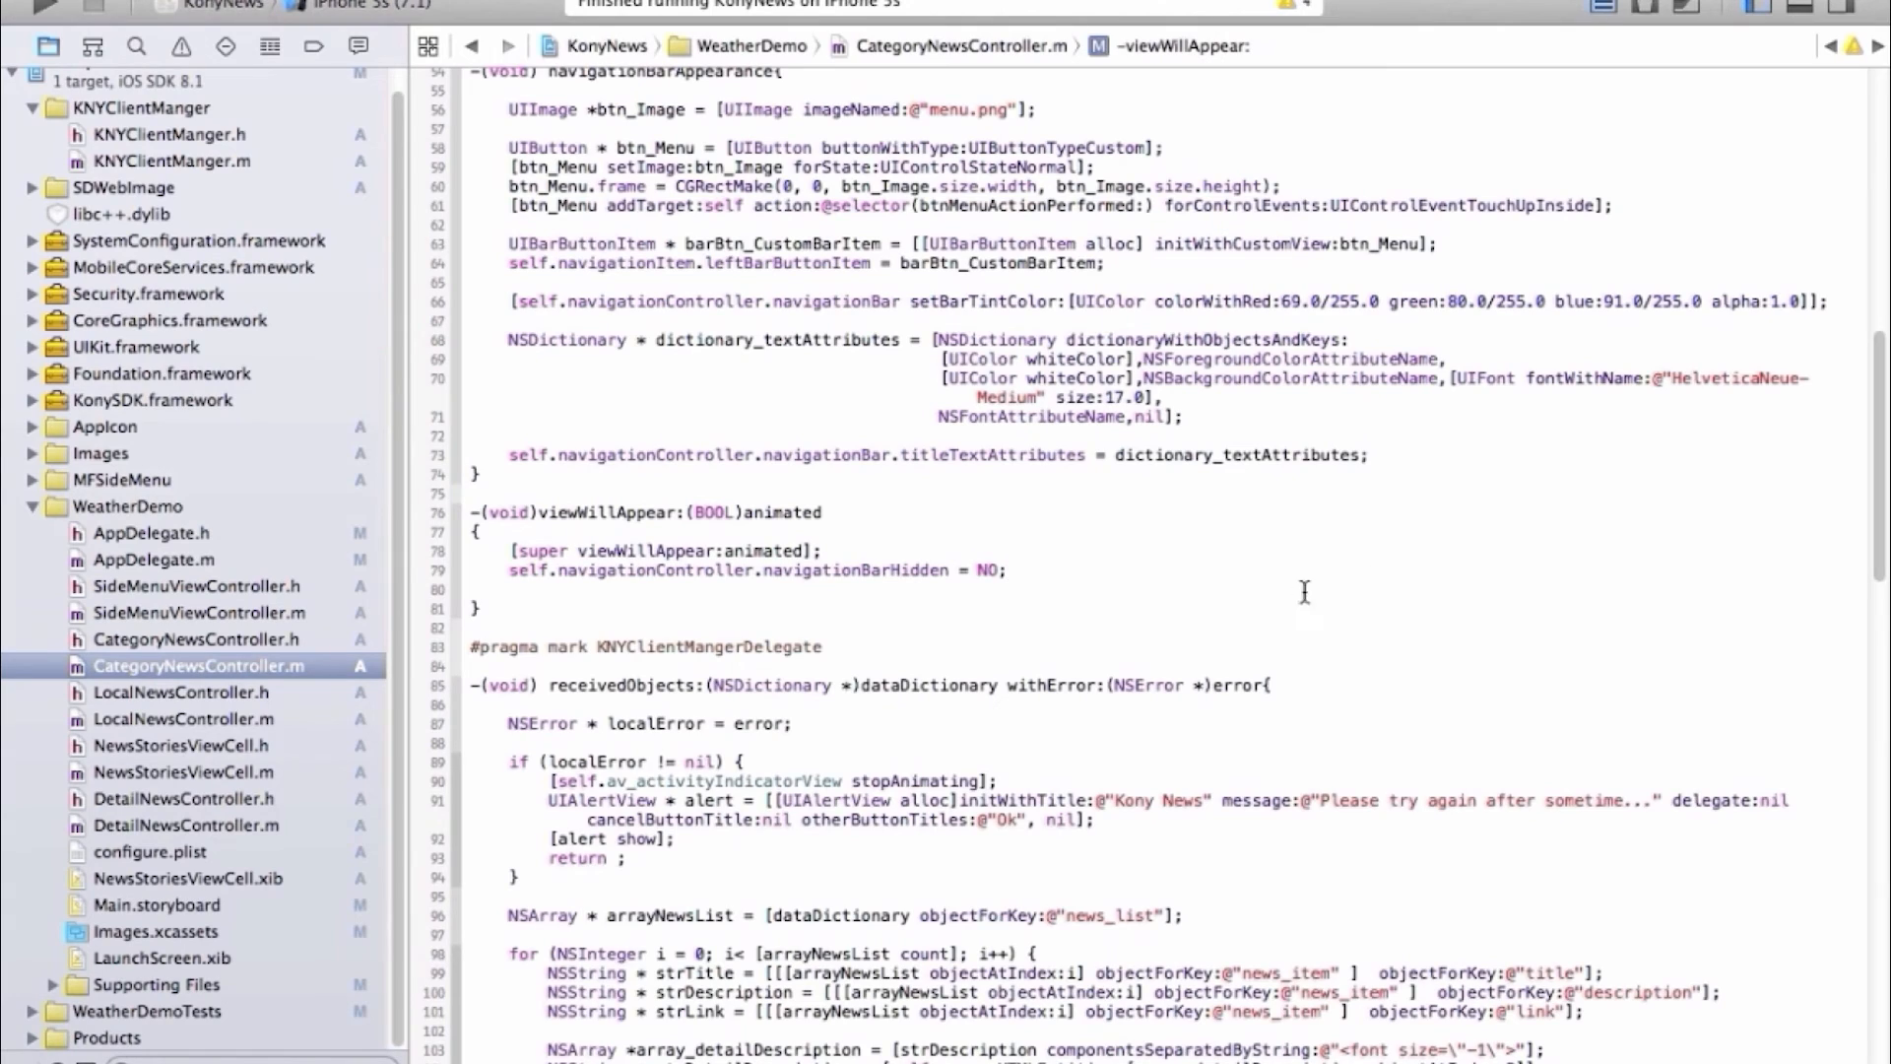
scroll(1289, 596, up, 5)
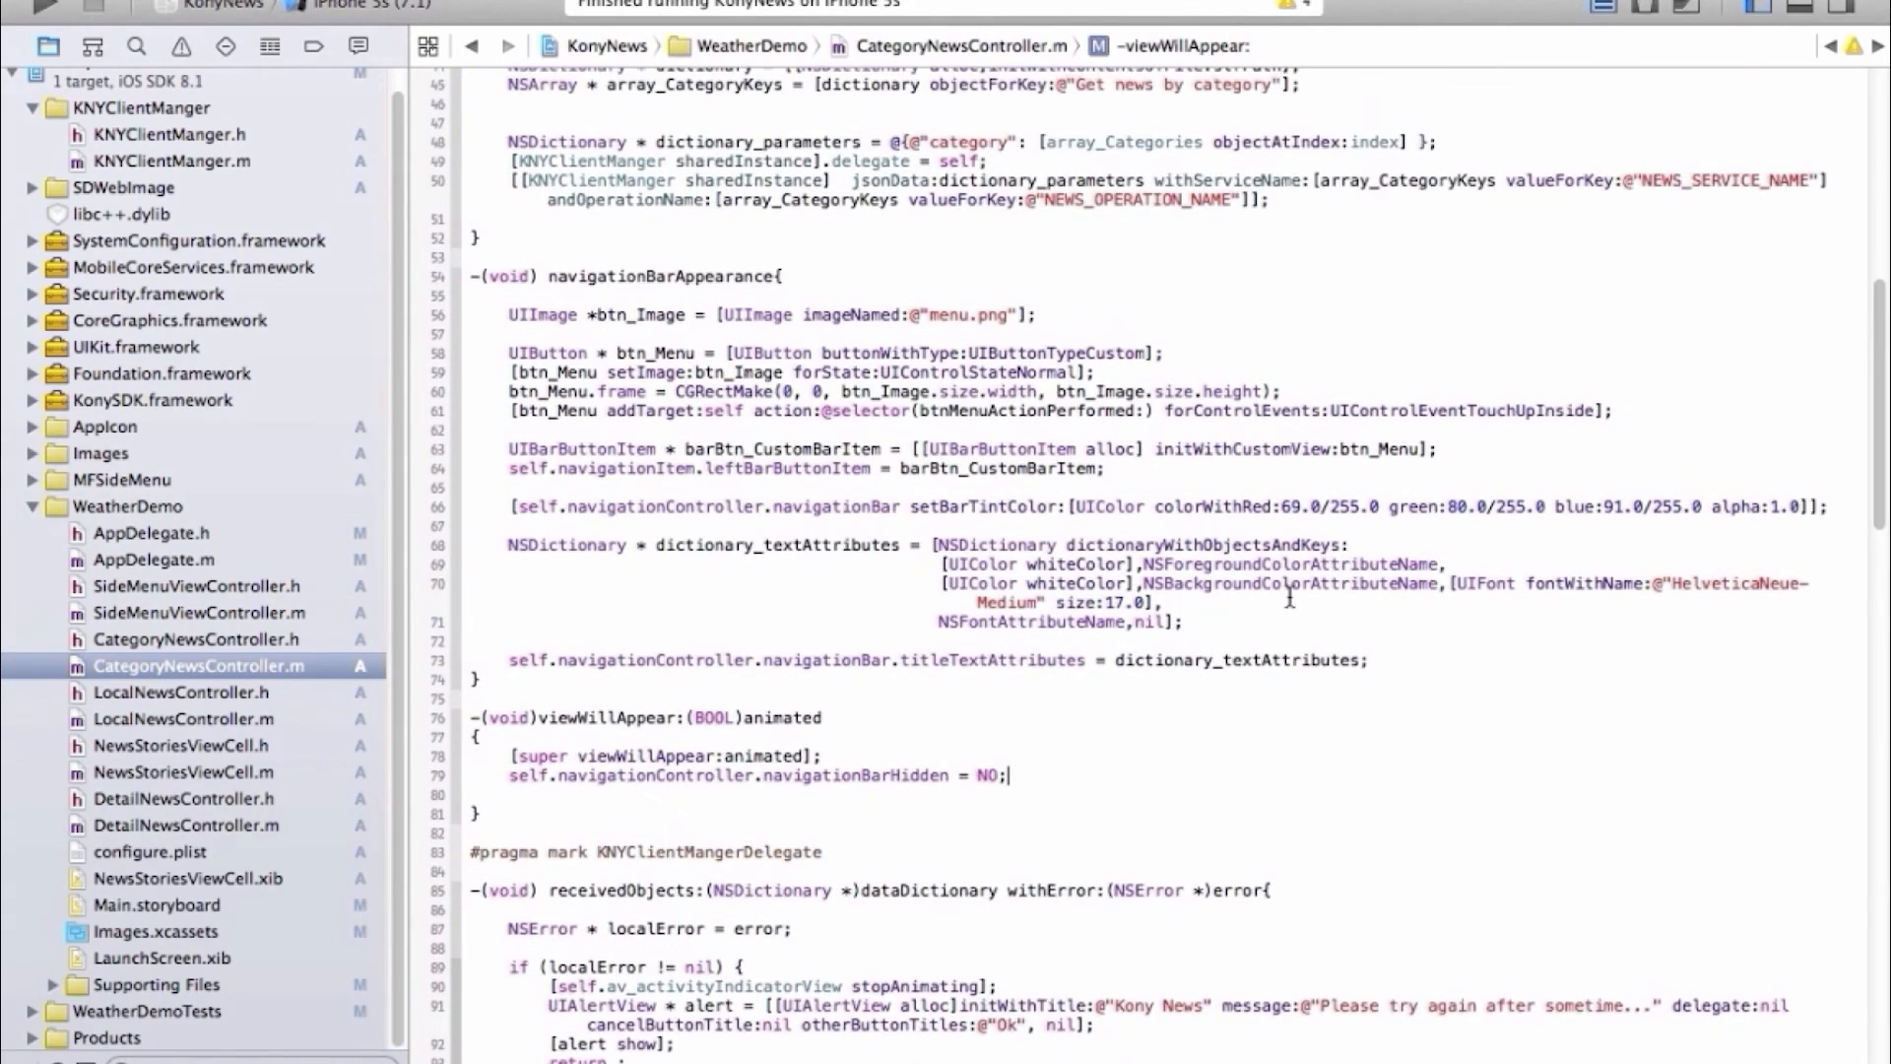
scroll(1289, 597, up, 7)
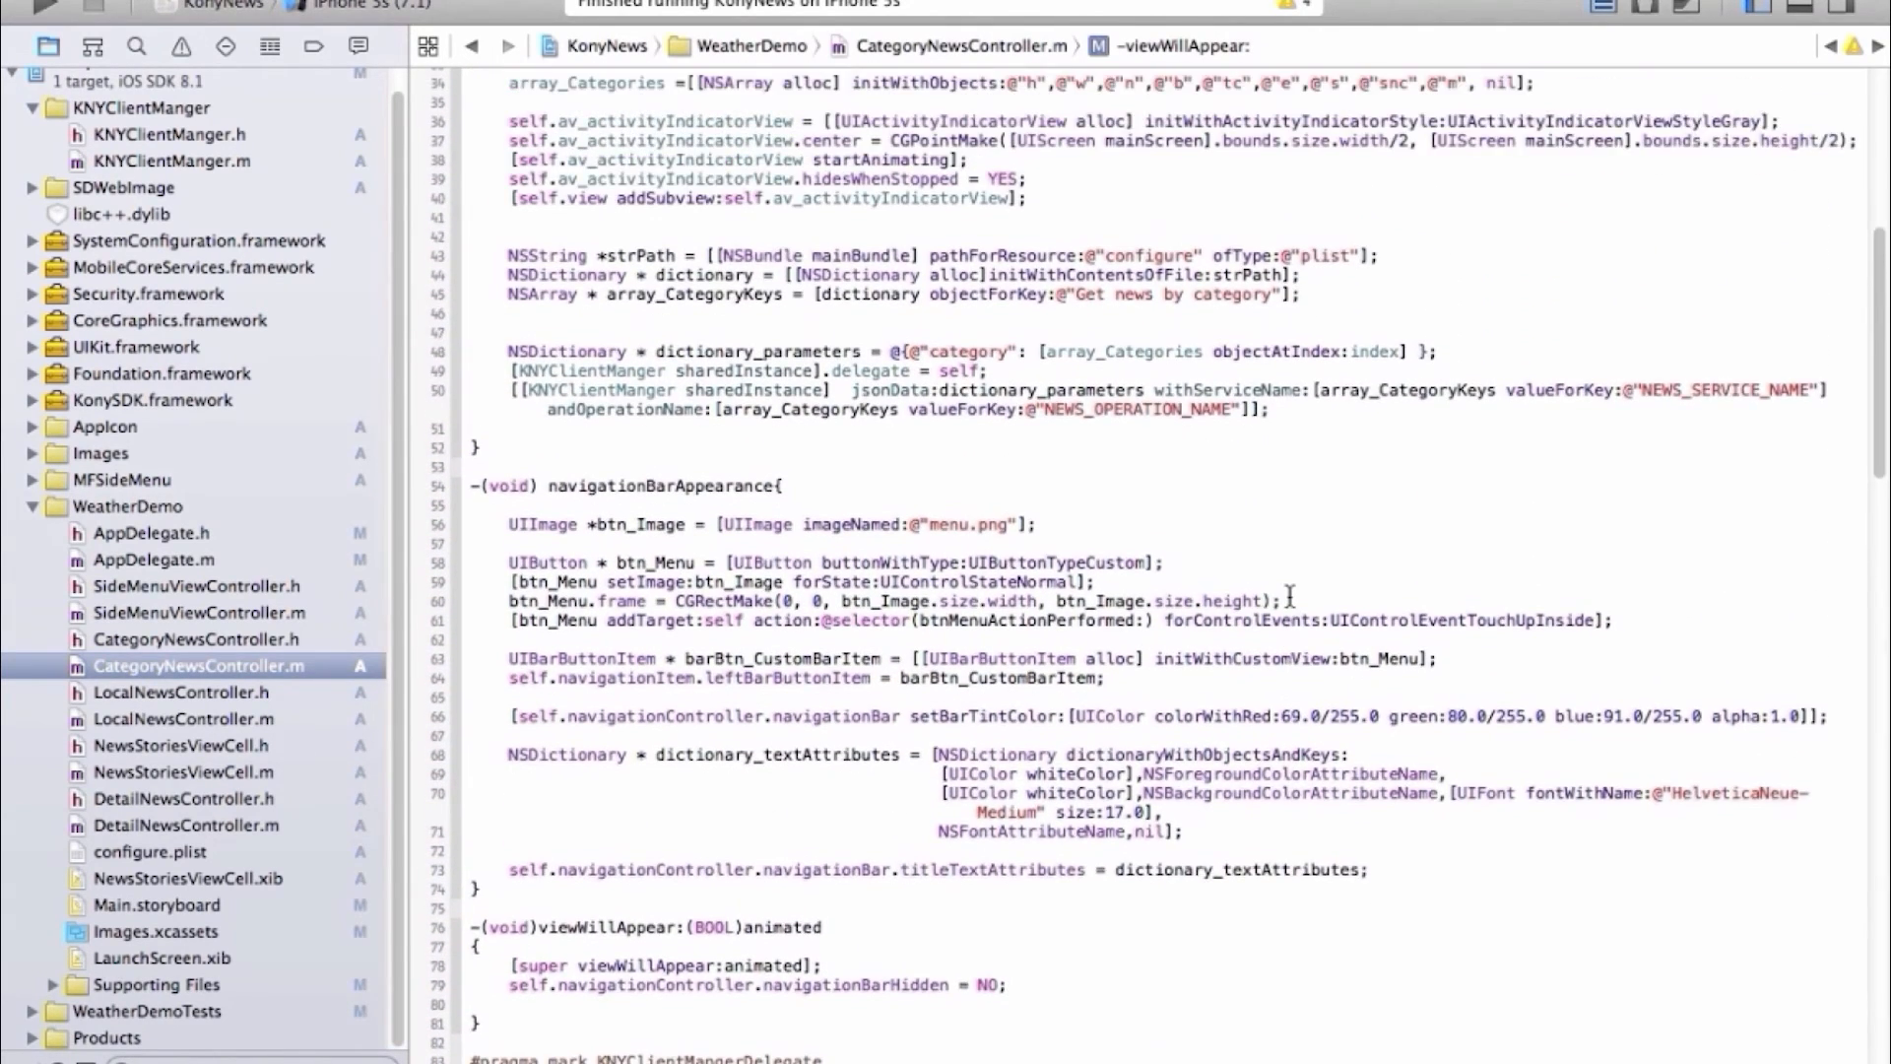
click(1290, 596)
drag(501, 341, 1285, 495)
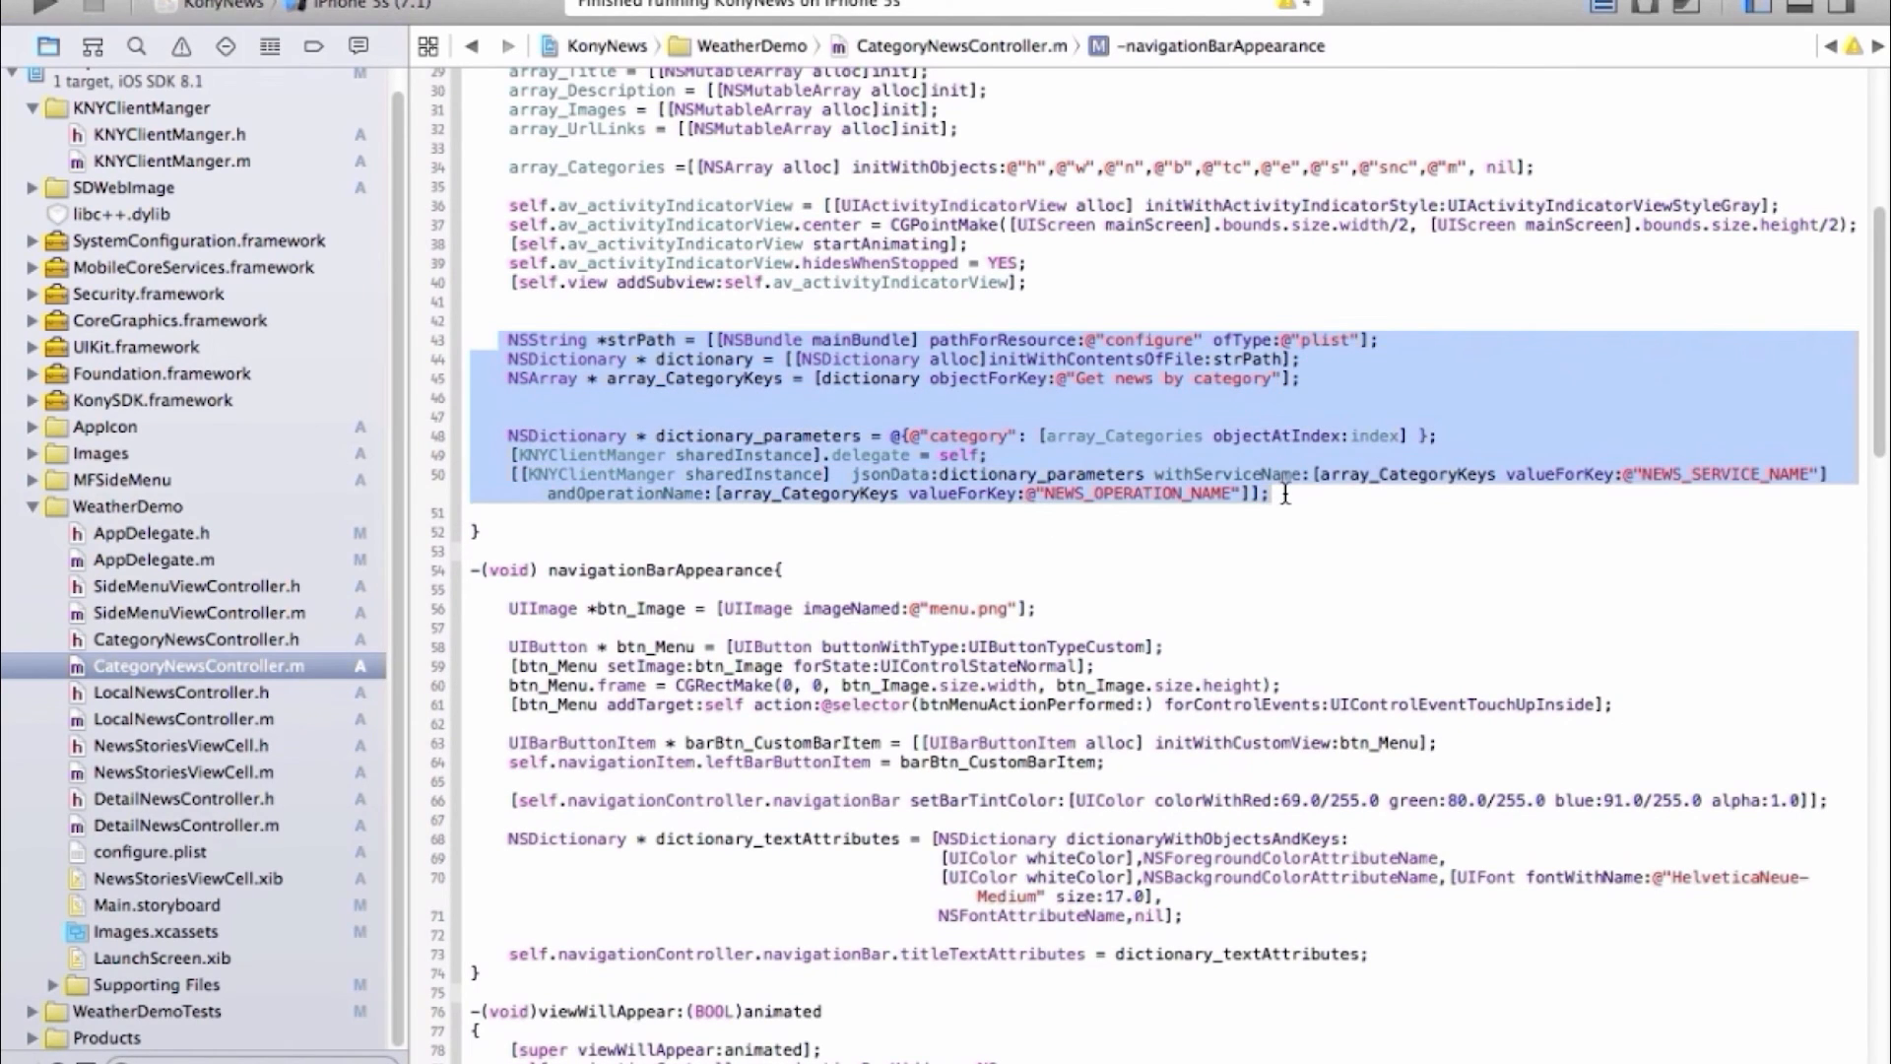
click(1306, 589)
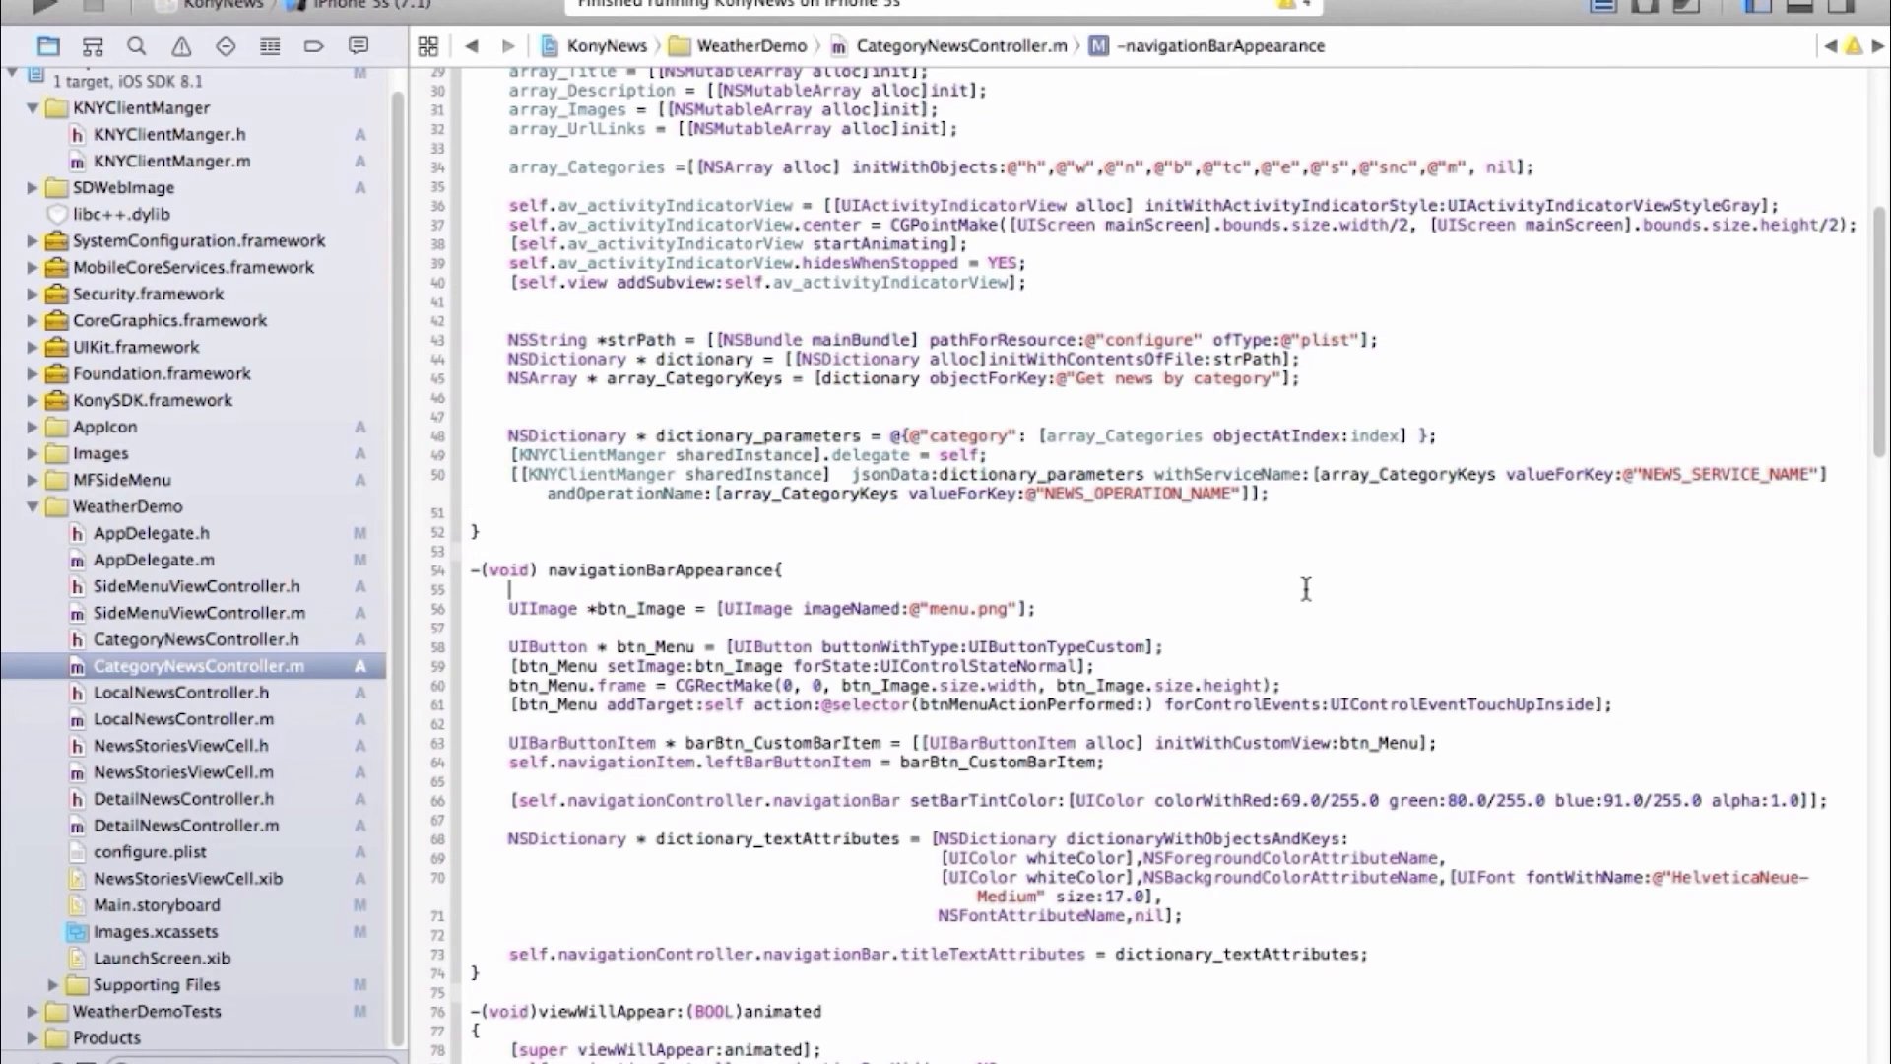
Jump from the category news call to the definition of jsonData:withServiceName:andOperationName: and review its body
super+click(891, 485)
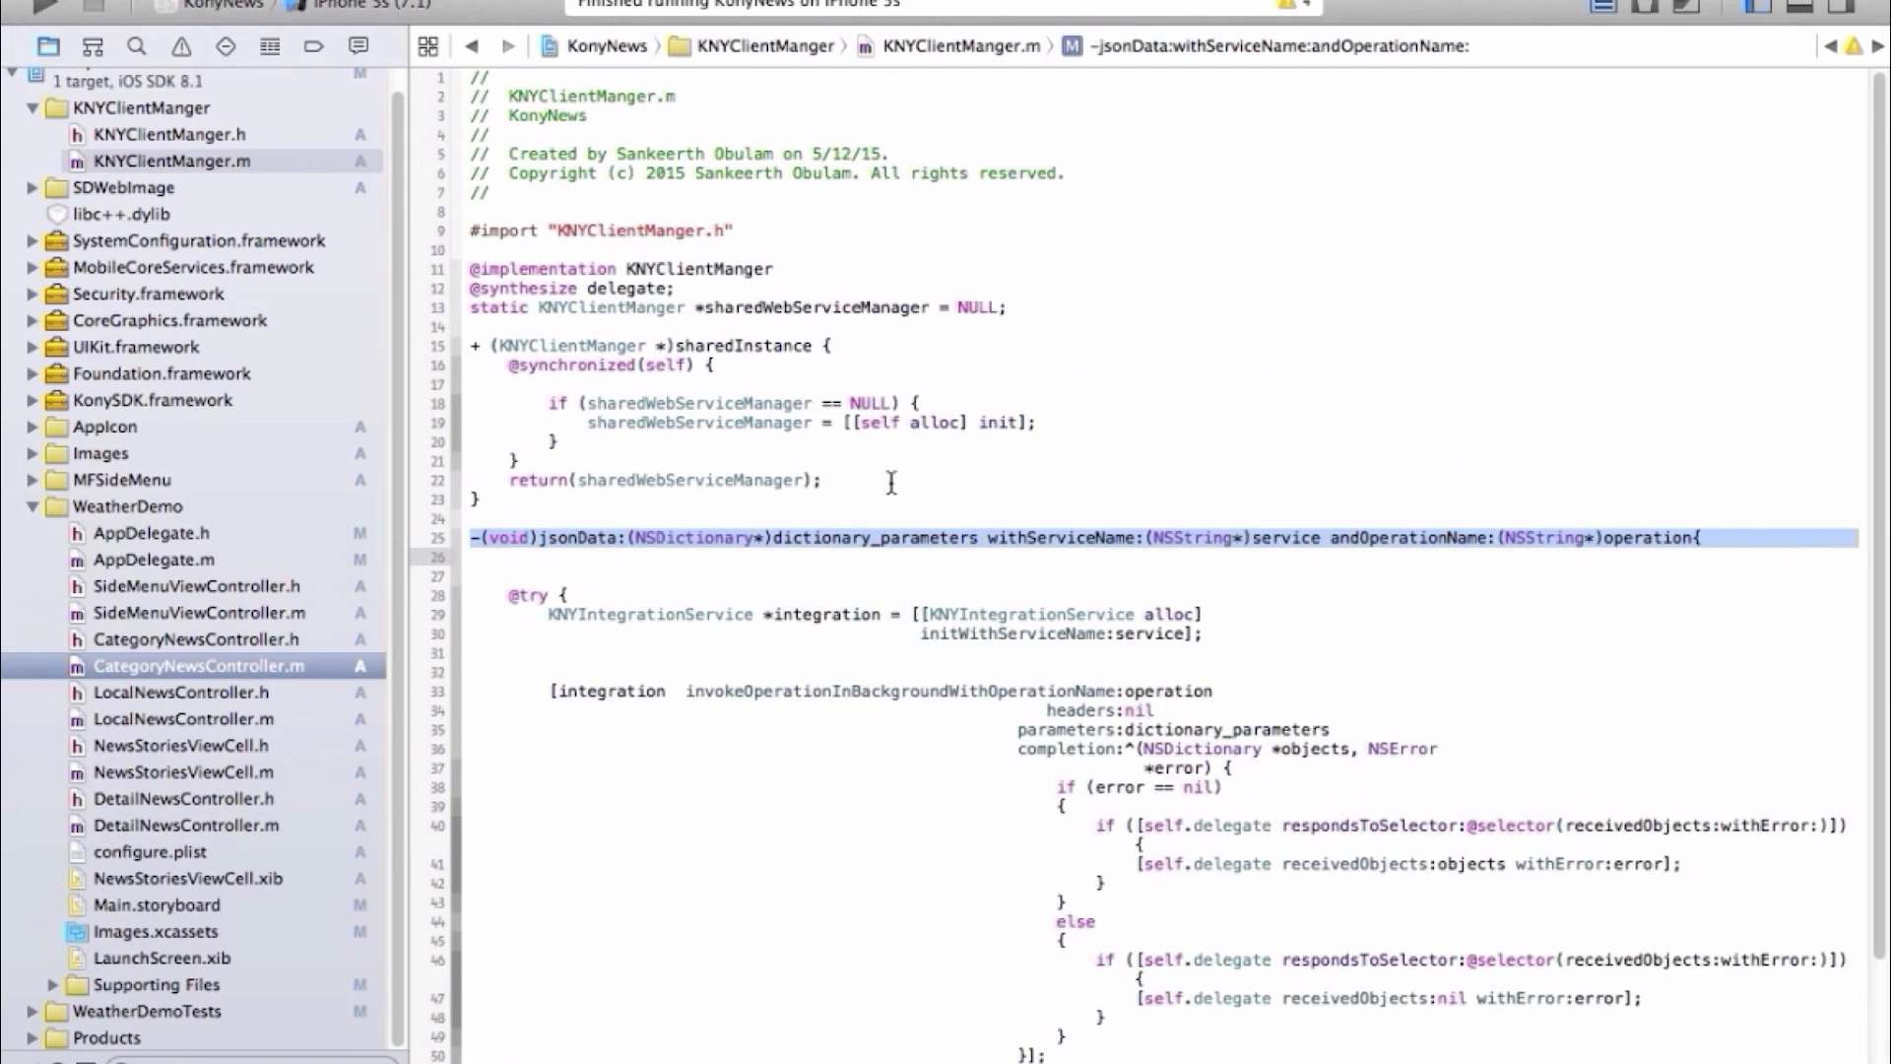
scroll(922, 619, down, 2)
scroll(736, 559, down, 1)
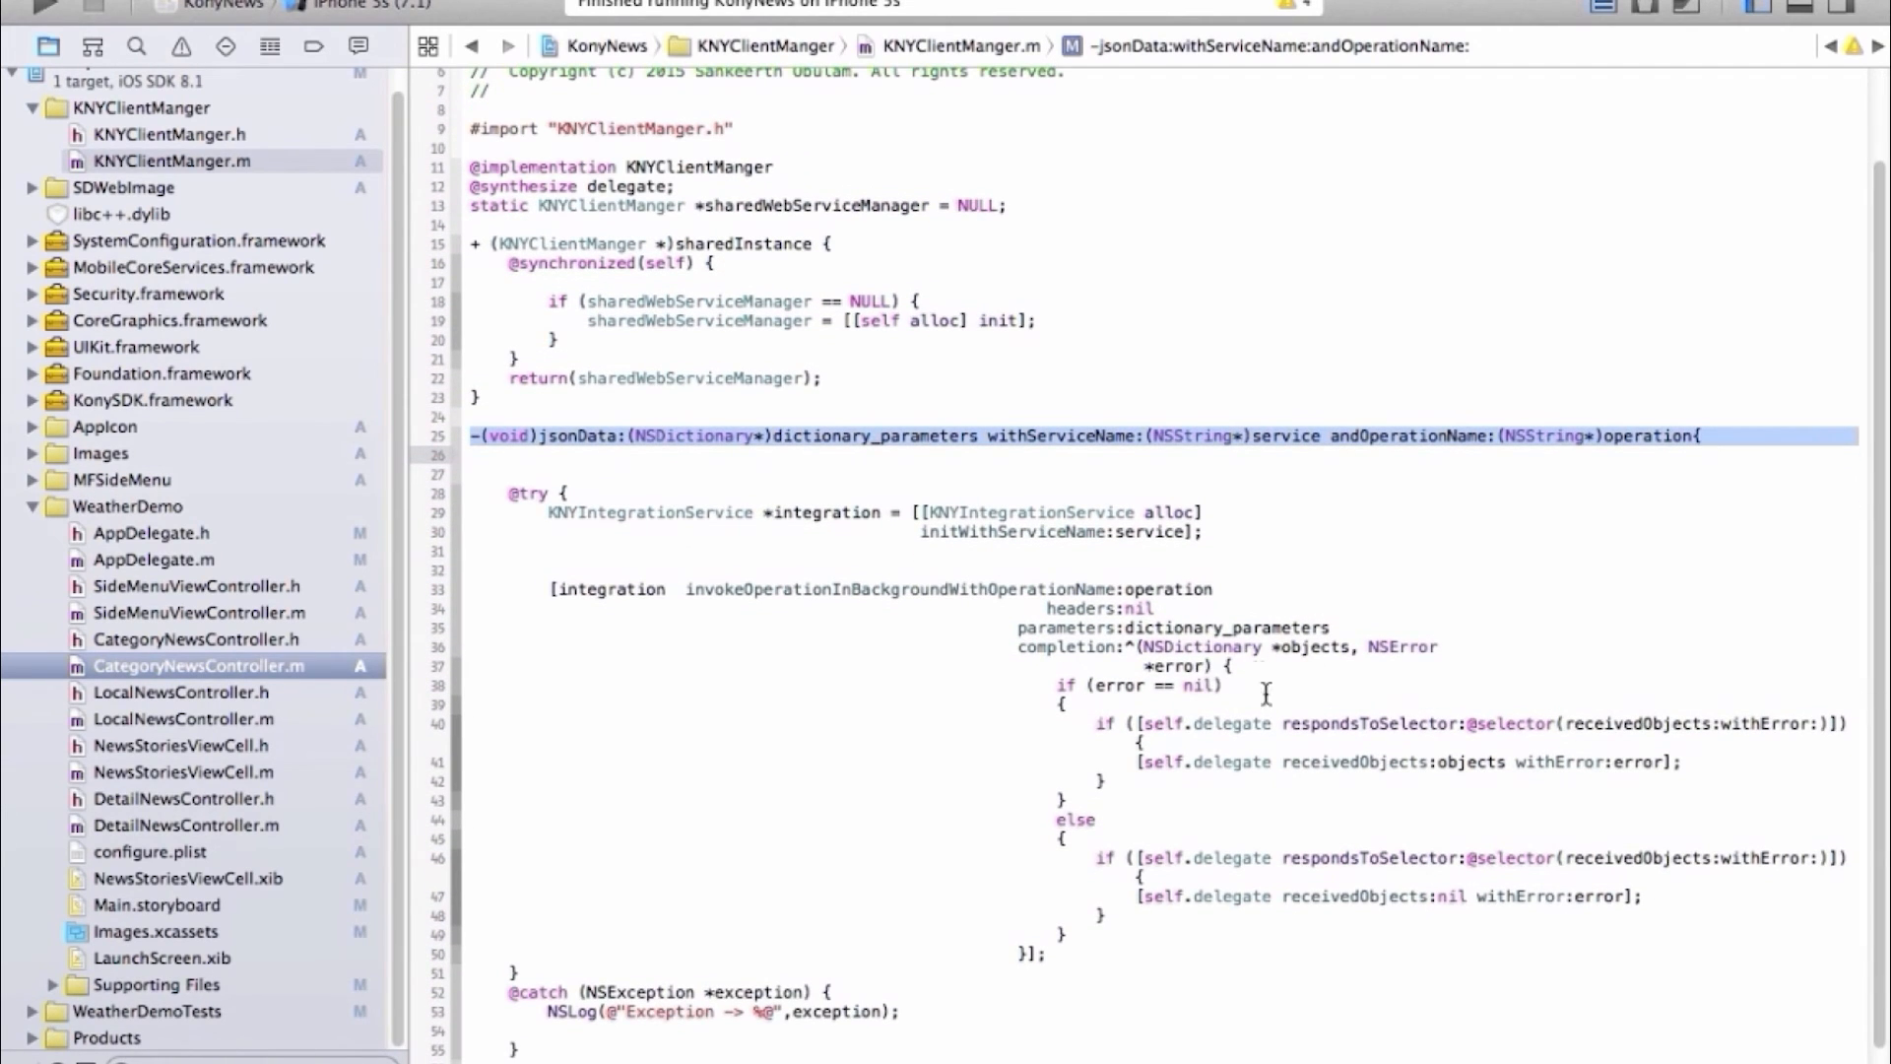
Follow the receivedObjects:withError: delegate call to its CategoryNewsController implementation and examine how it parses news_list
super+click(1330, 764)
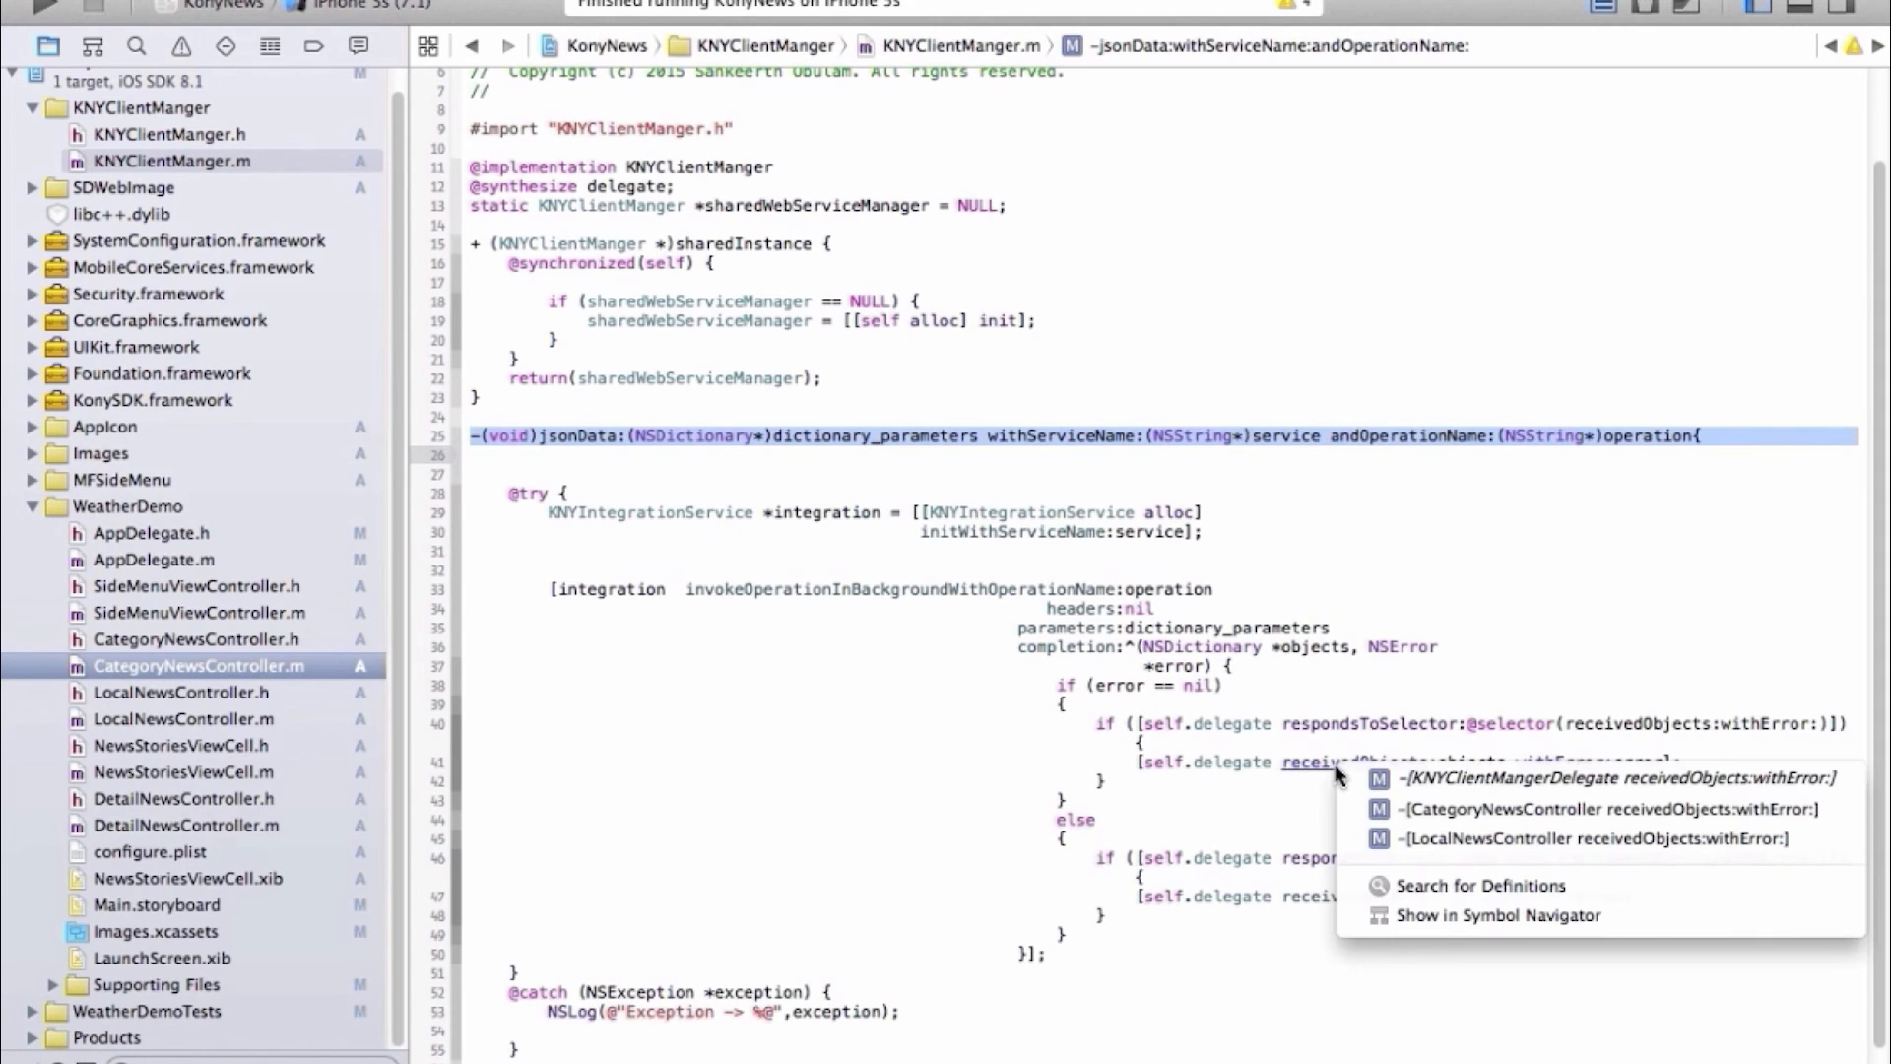
click(1408, 812)
scroll(969, 506, down, 5)
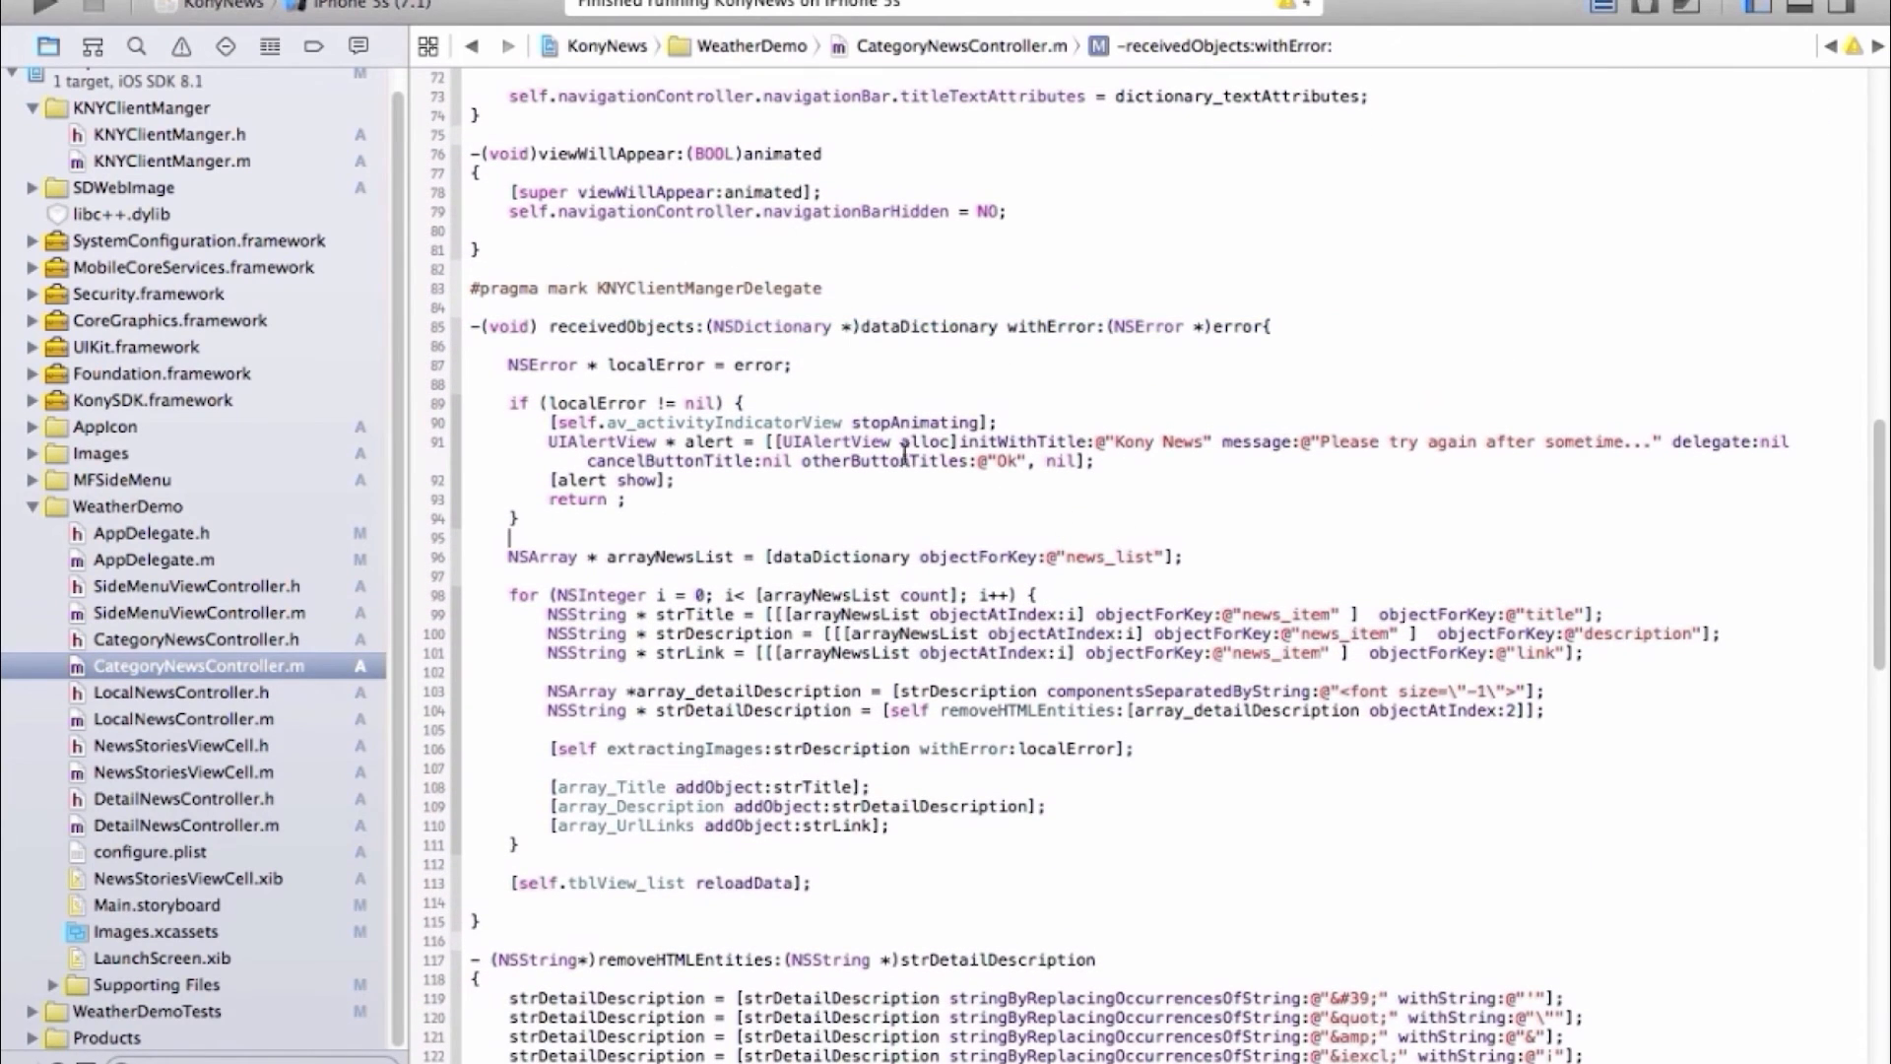
drag(474, 326, 566, 918)
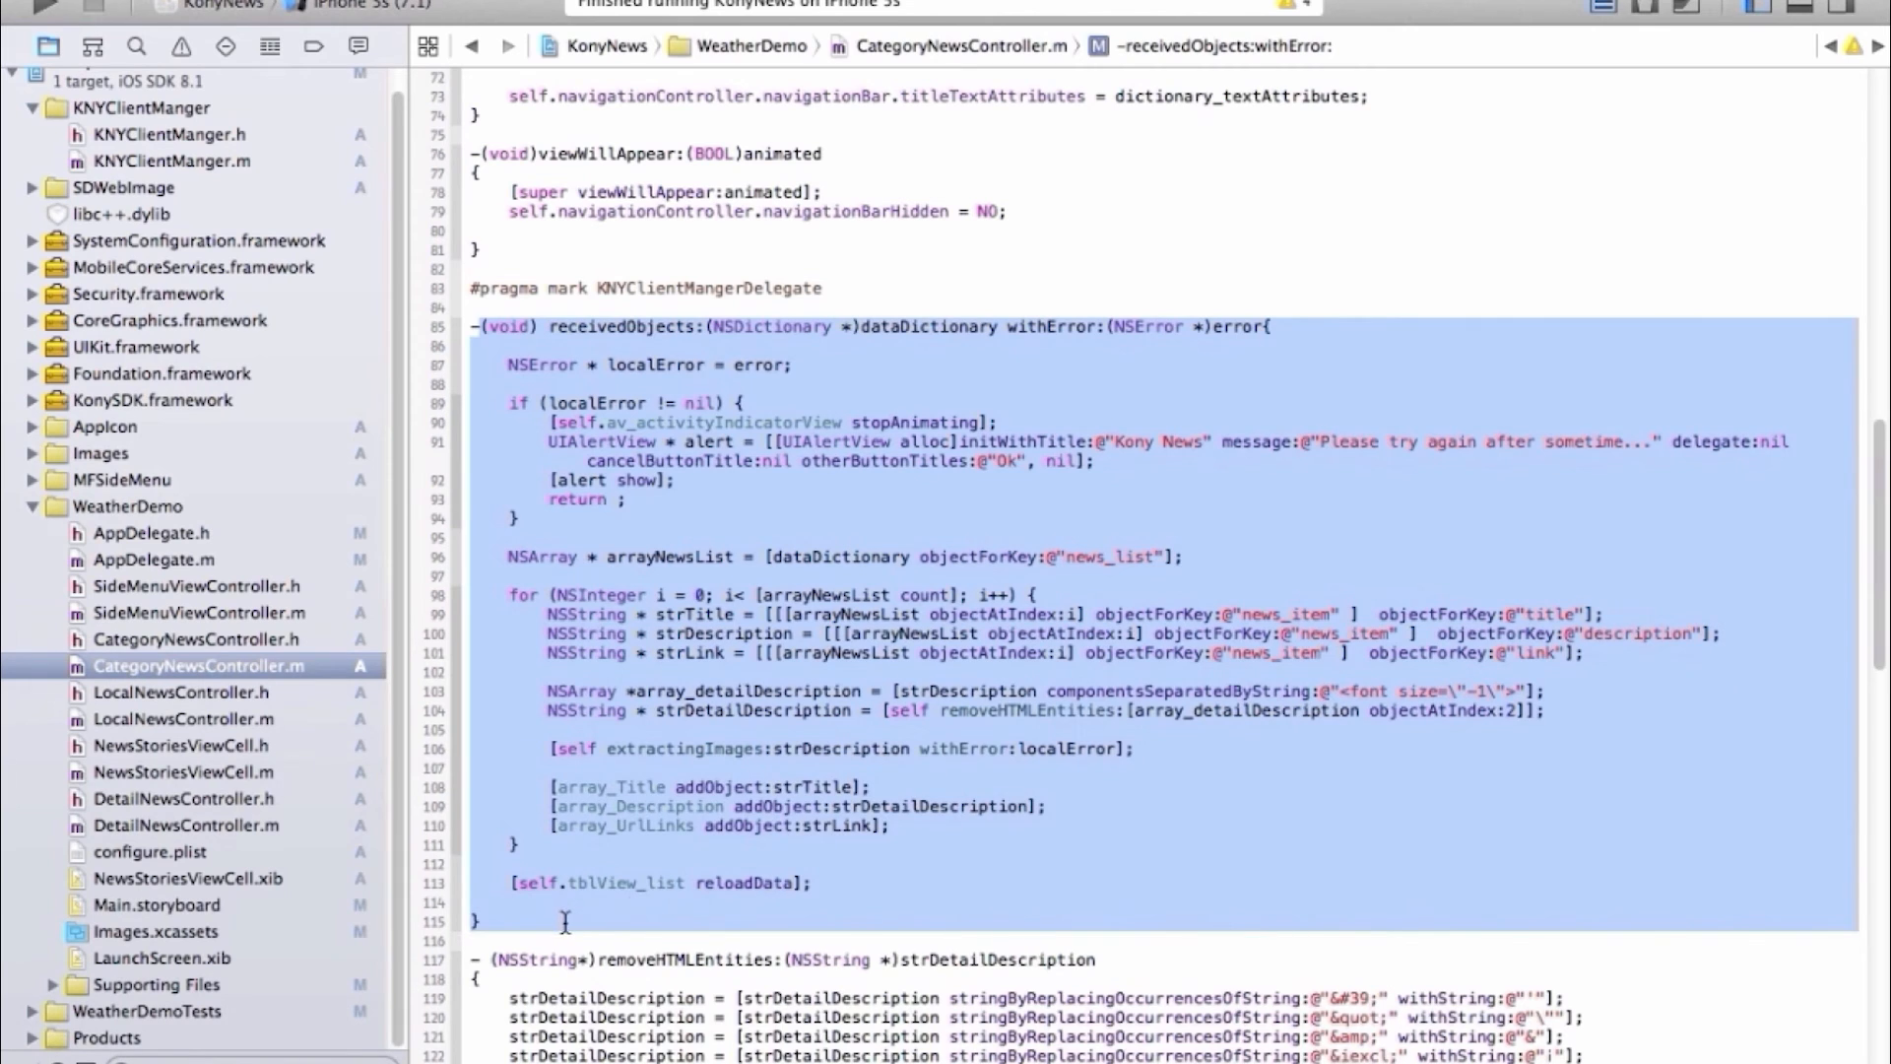
click(990, 839)
scroll(947, 737, down, 2)
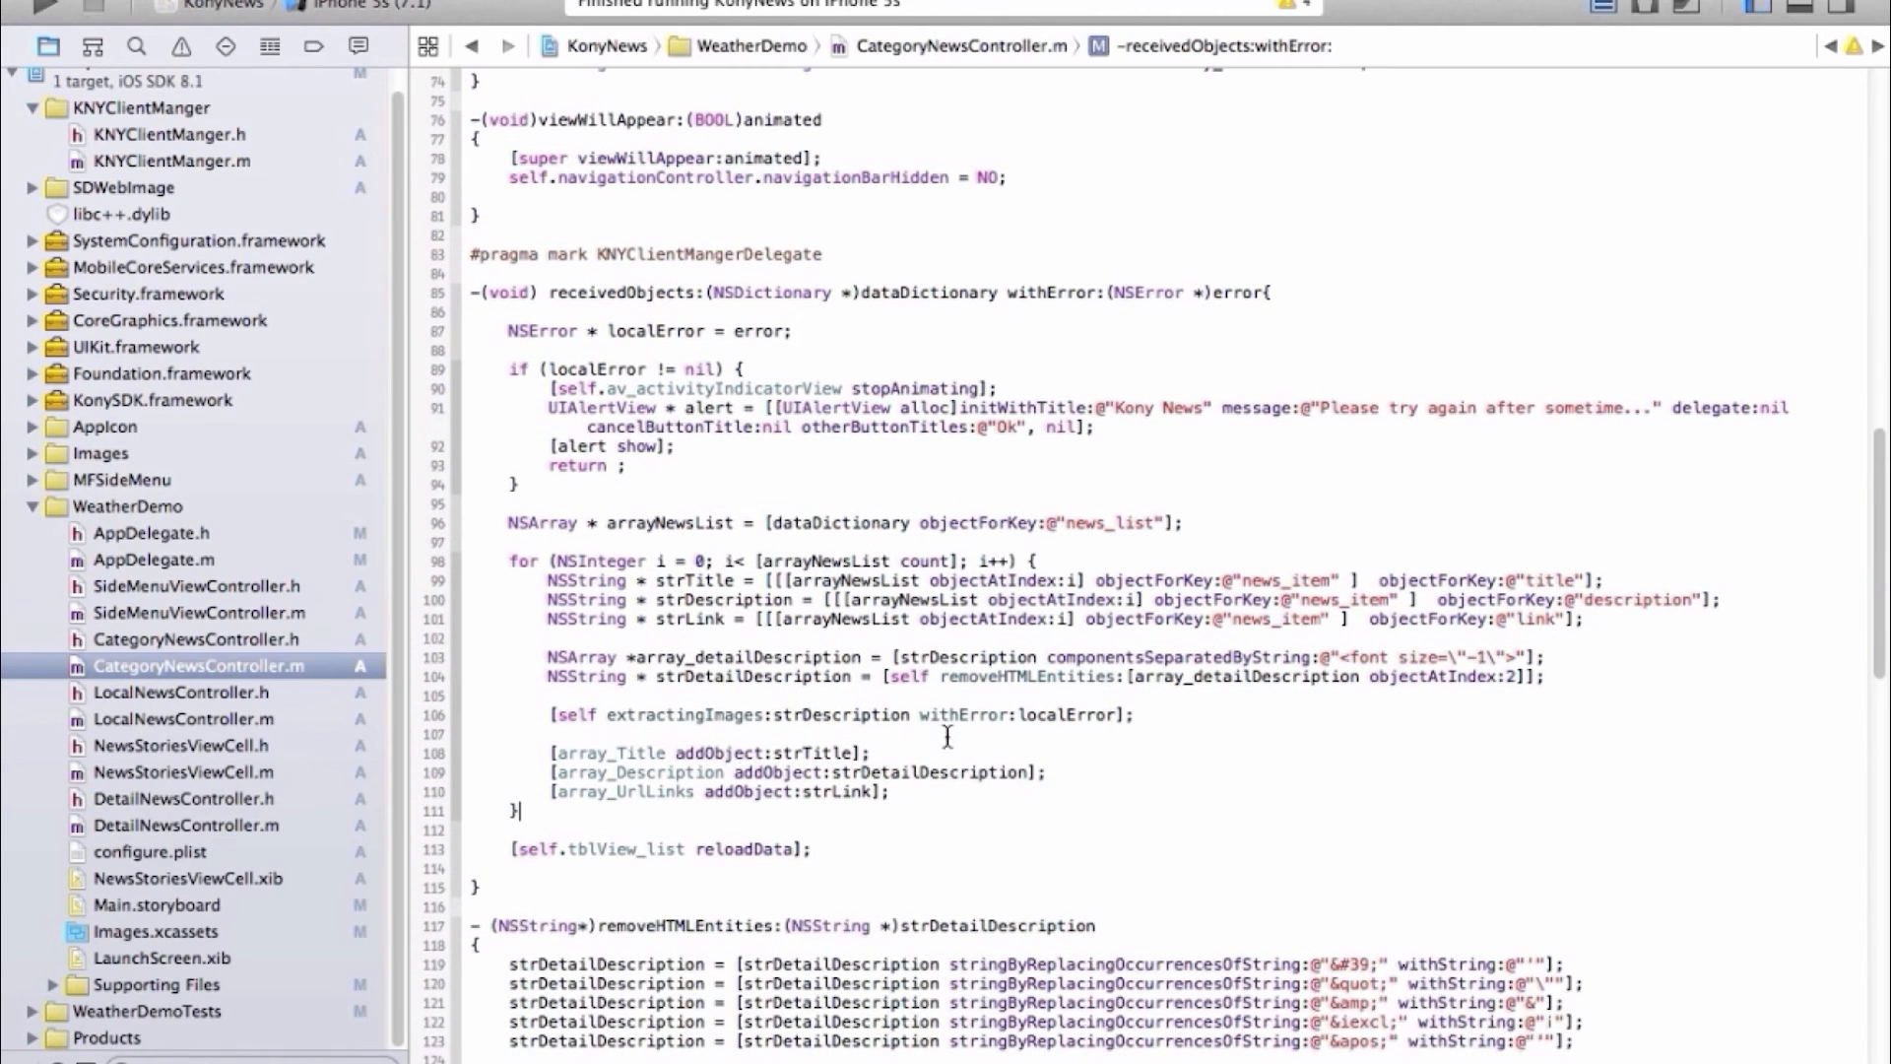
Open LocalNewsController.m and examine how didUpdateLocations passes lat and lon to the local news service operation
click(206, 717)
scroll(1123, 568, down, 5)
scroll(1123, 569, down, 5)
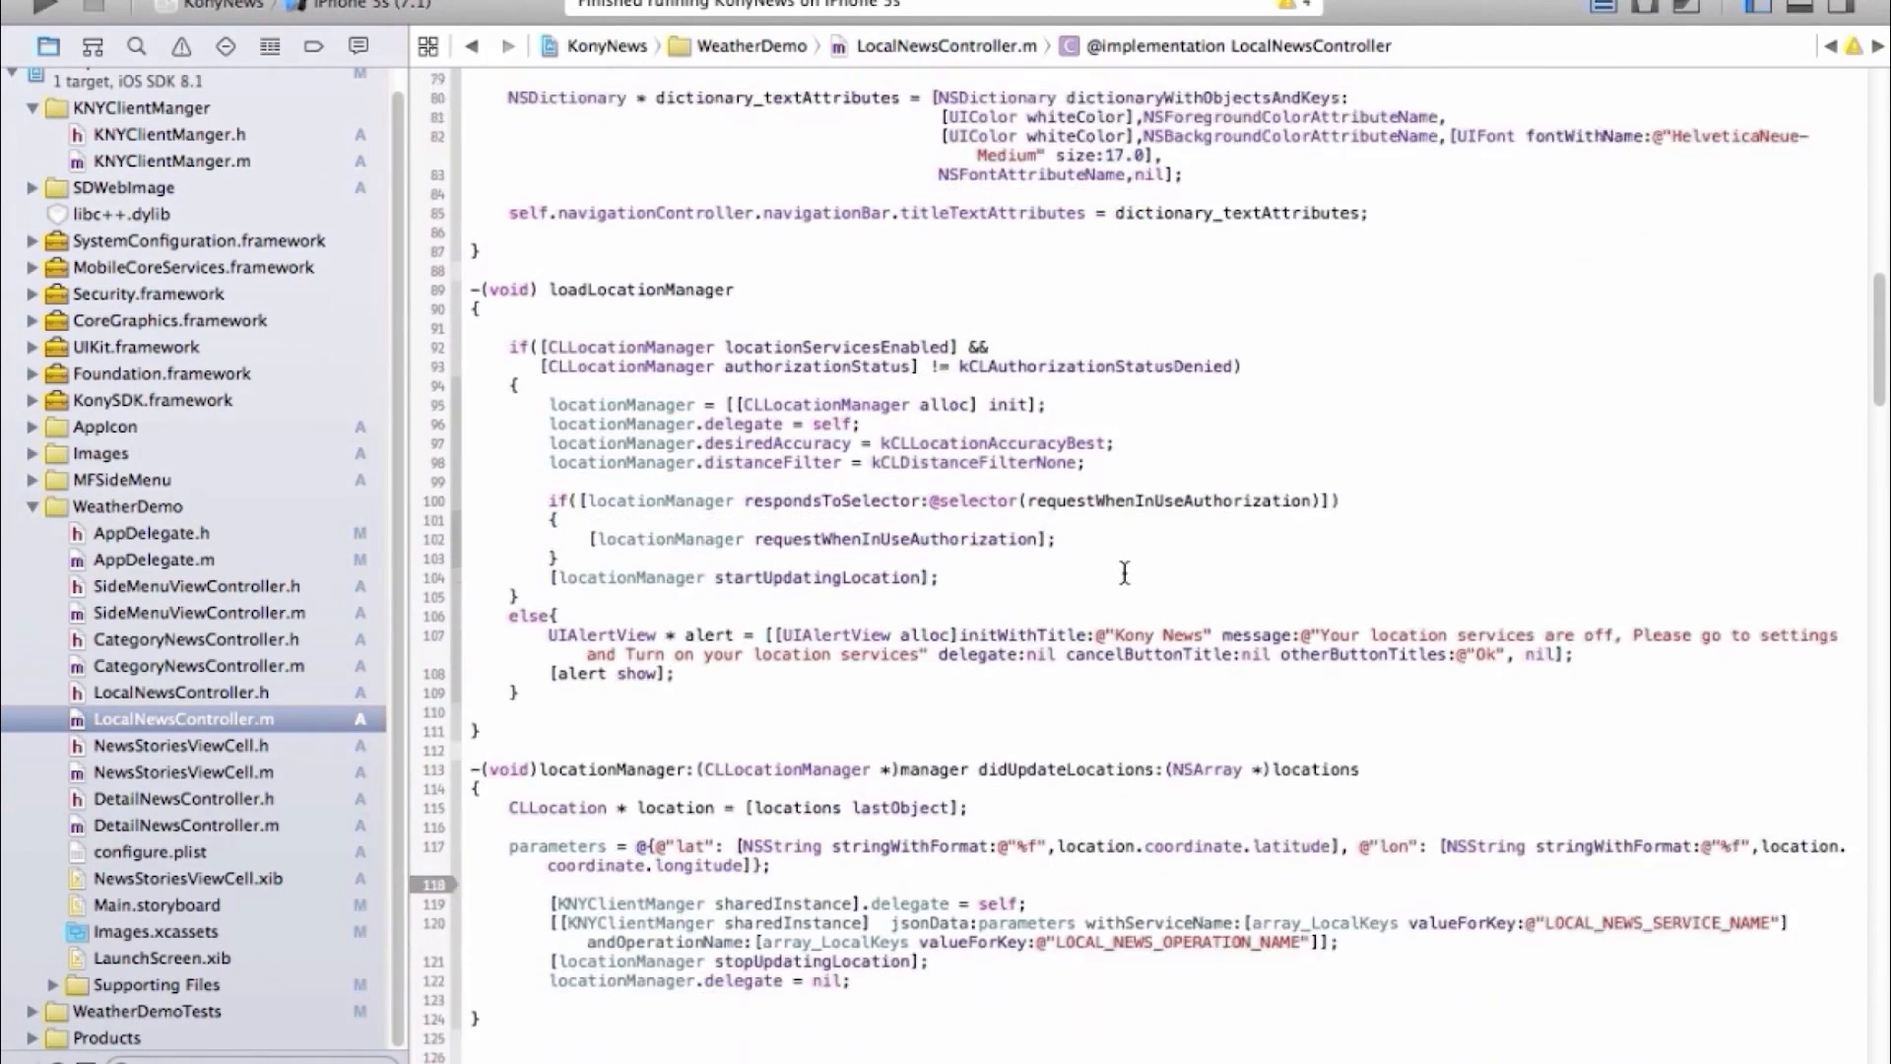
drag(505, 638, 875, 805)
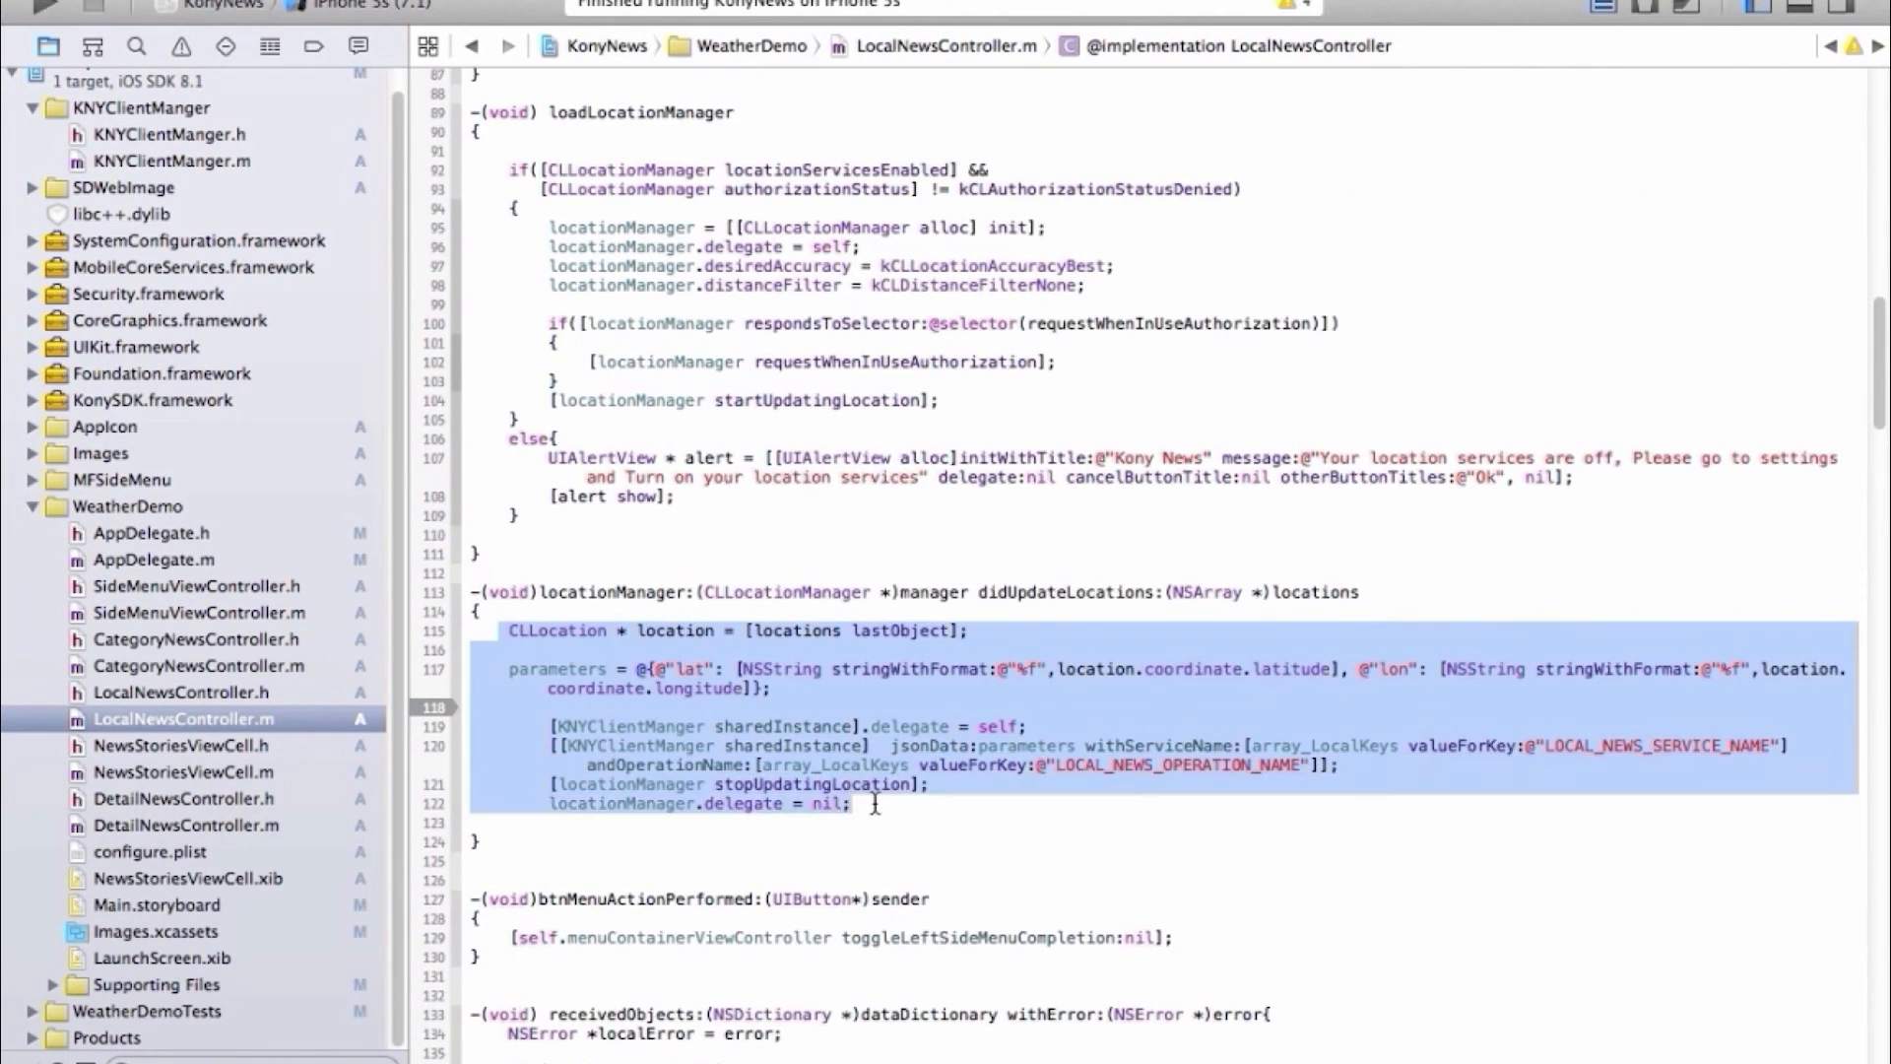
click(1005, 828)
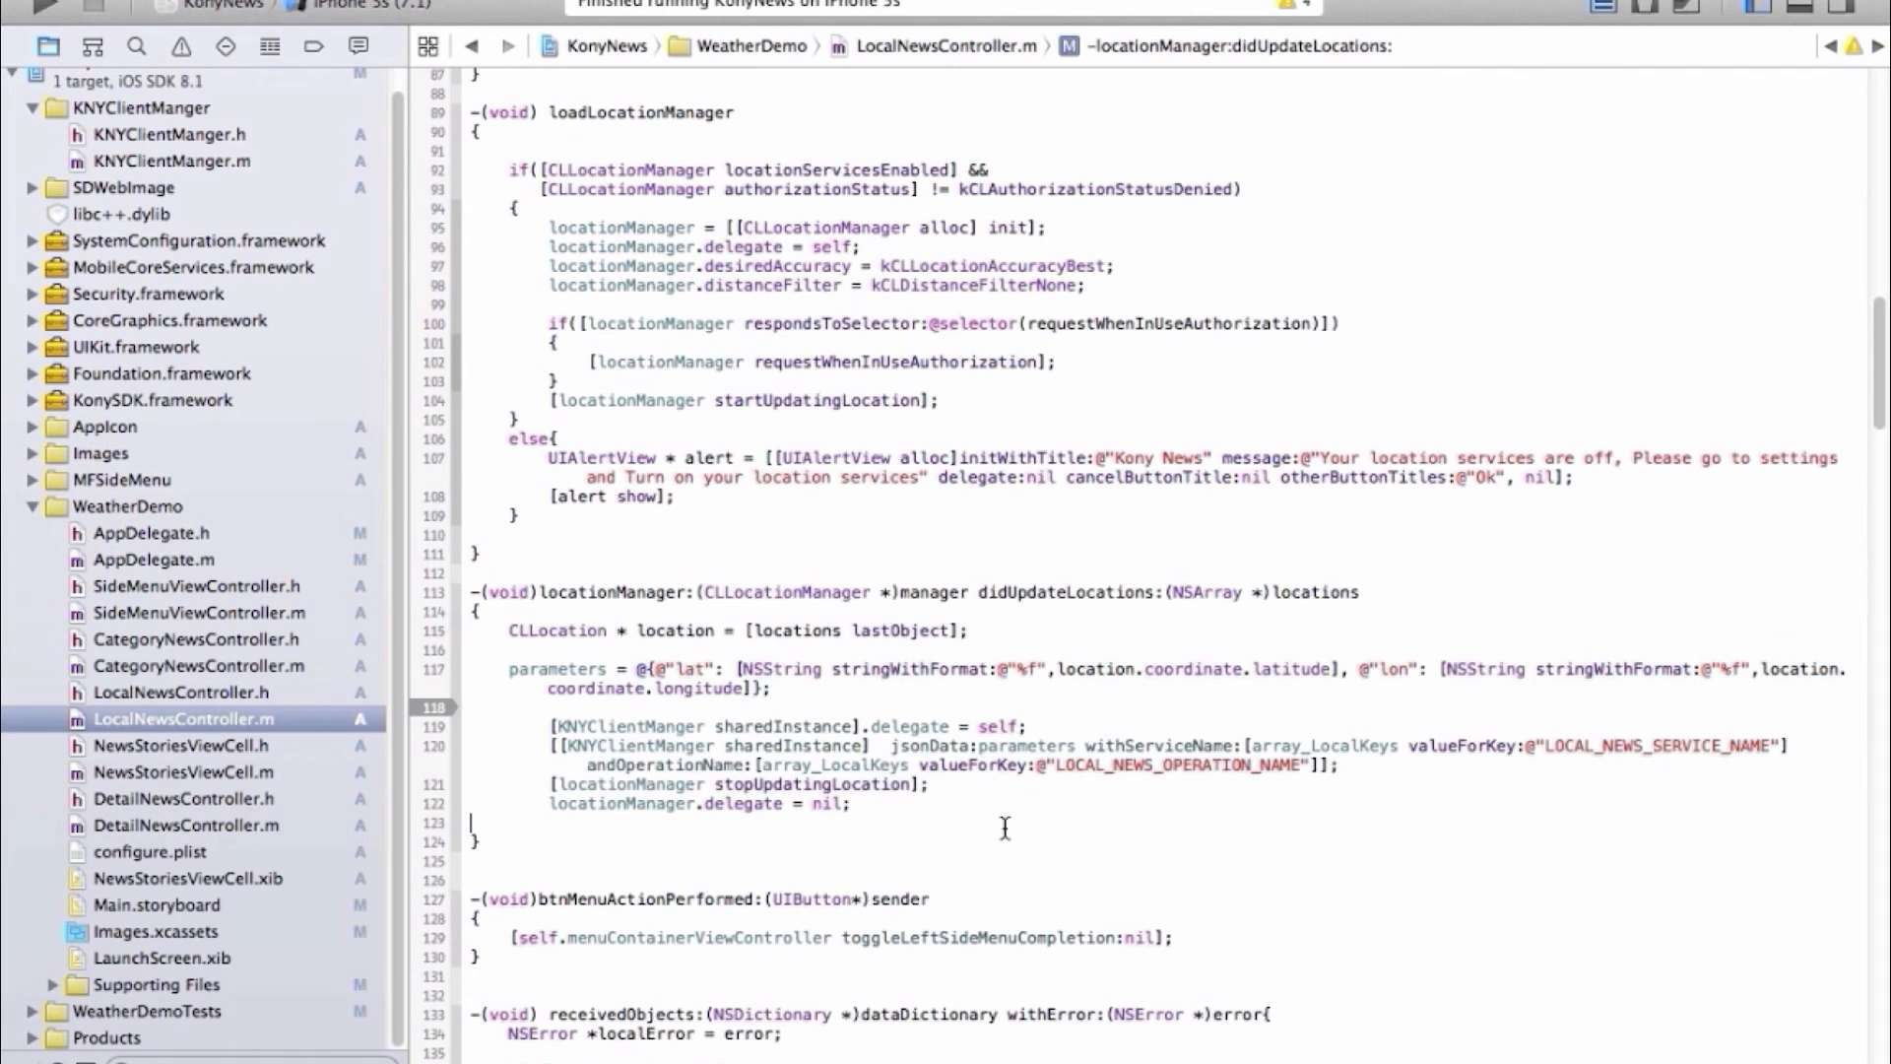
Jump from the local news call to the jsonData method definition in KNYClientManger.m and review its service invocation
super+click(934, 747)
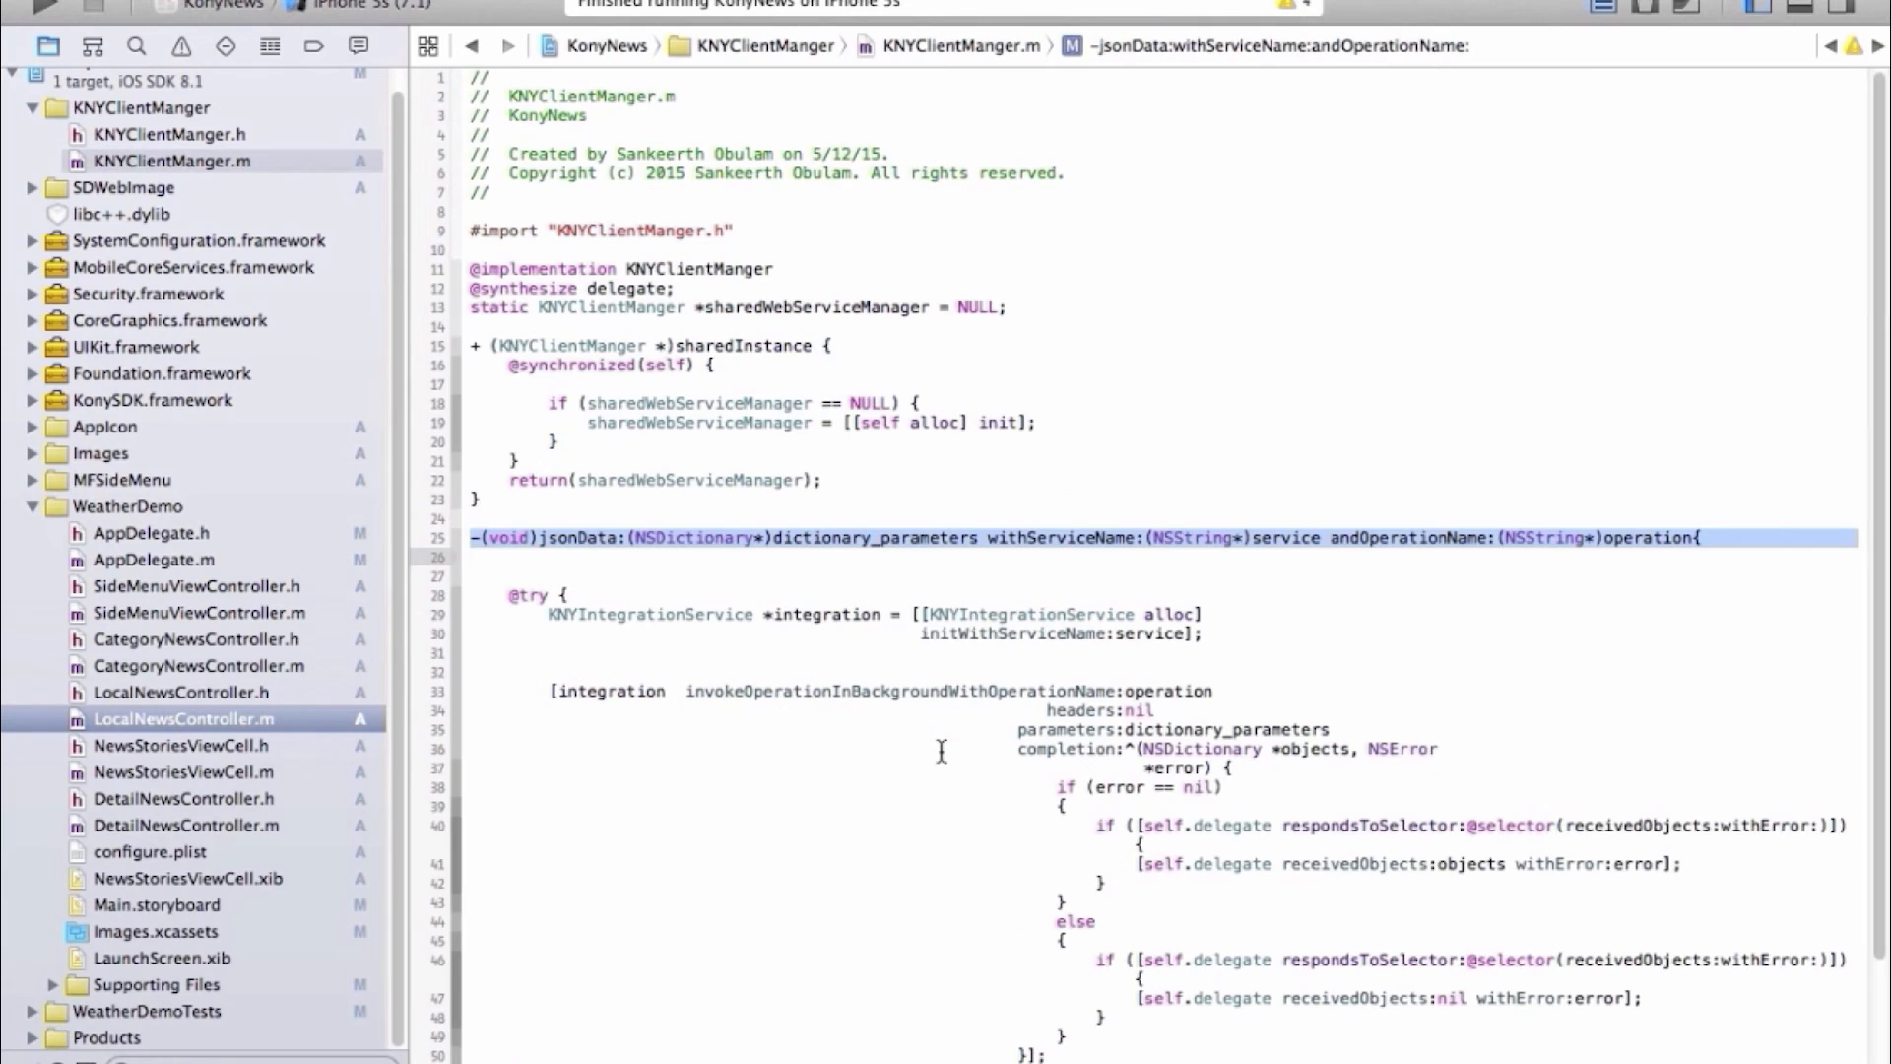
scroll(651, 547, down, 2)
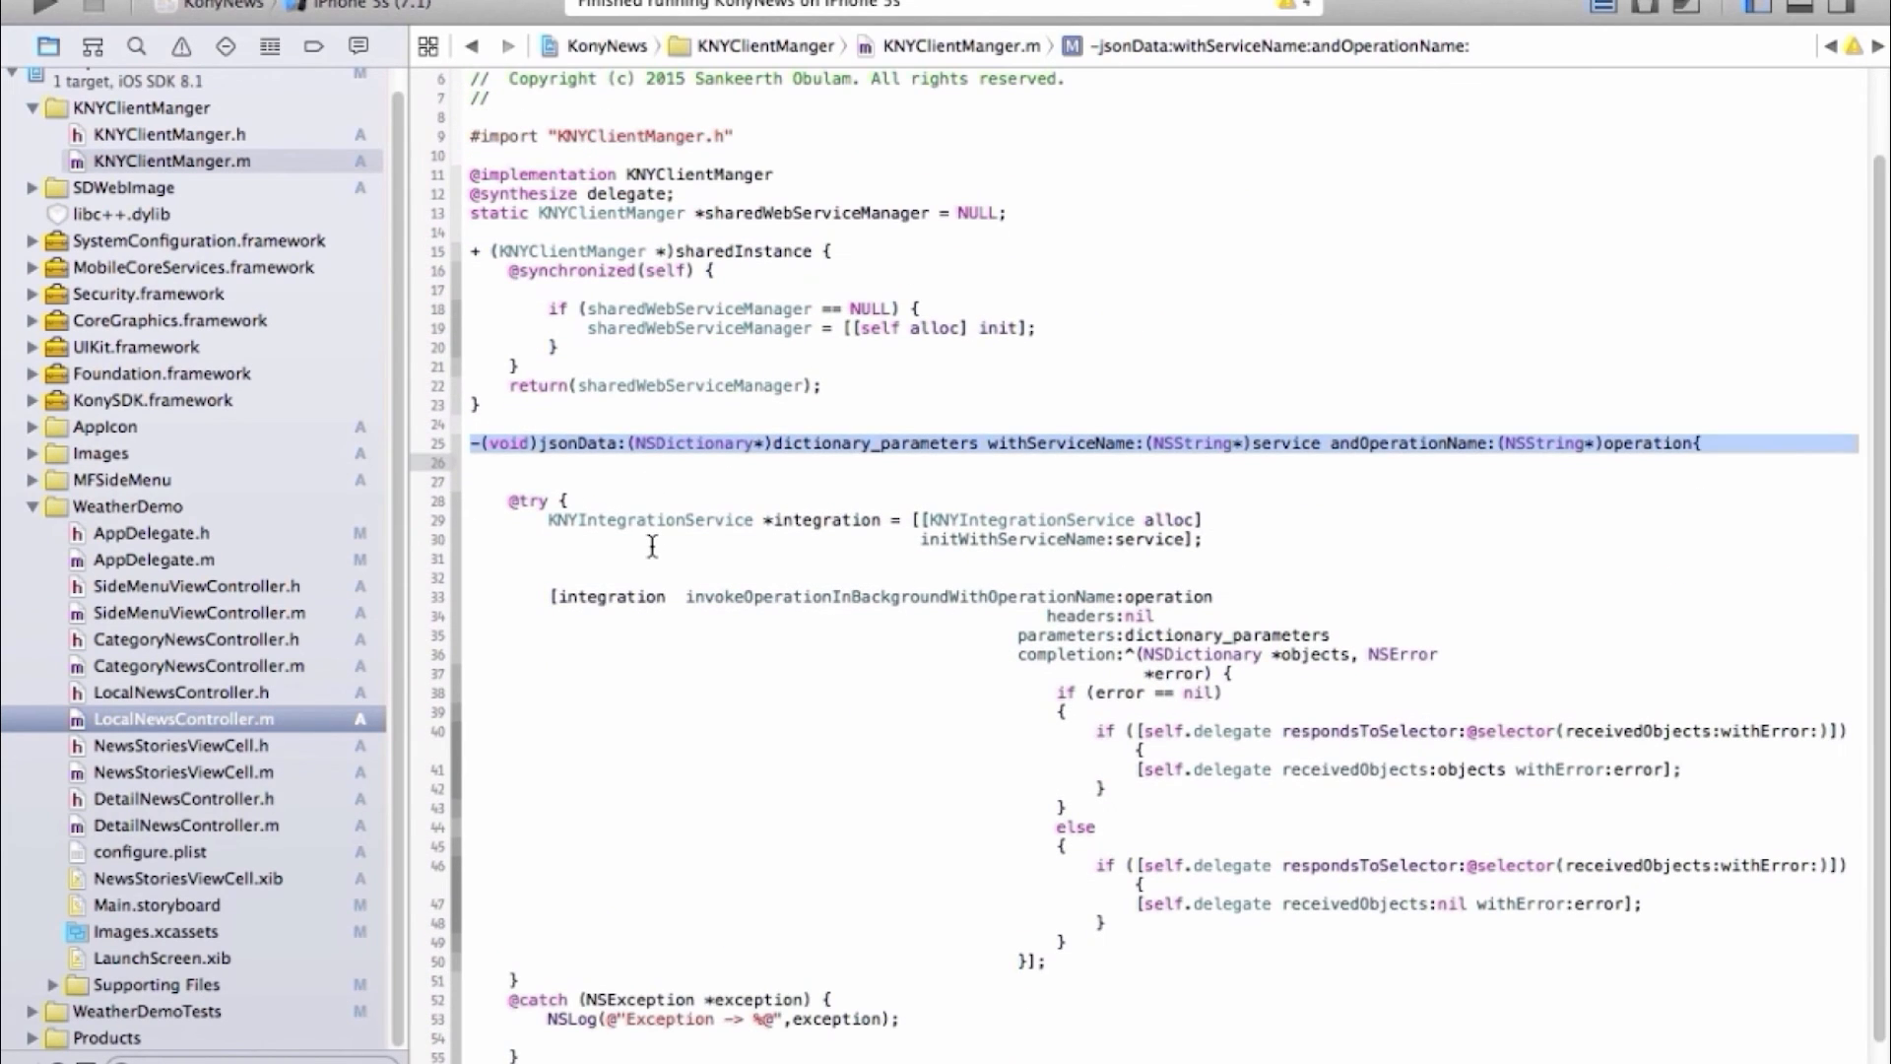
scroll(856, 566, down, 1)
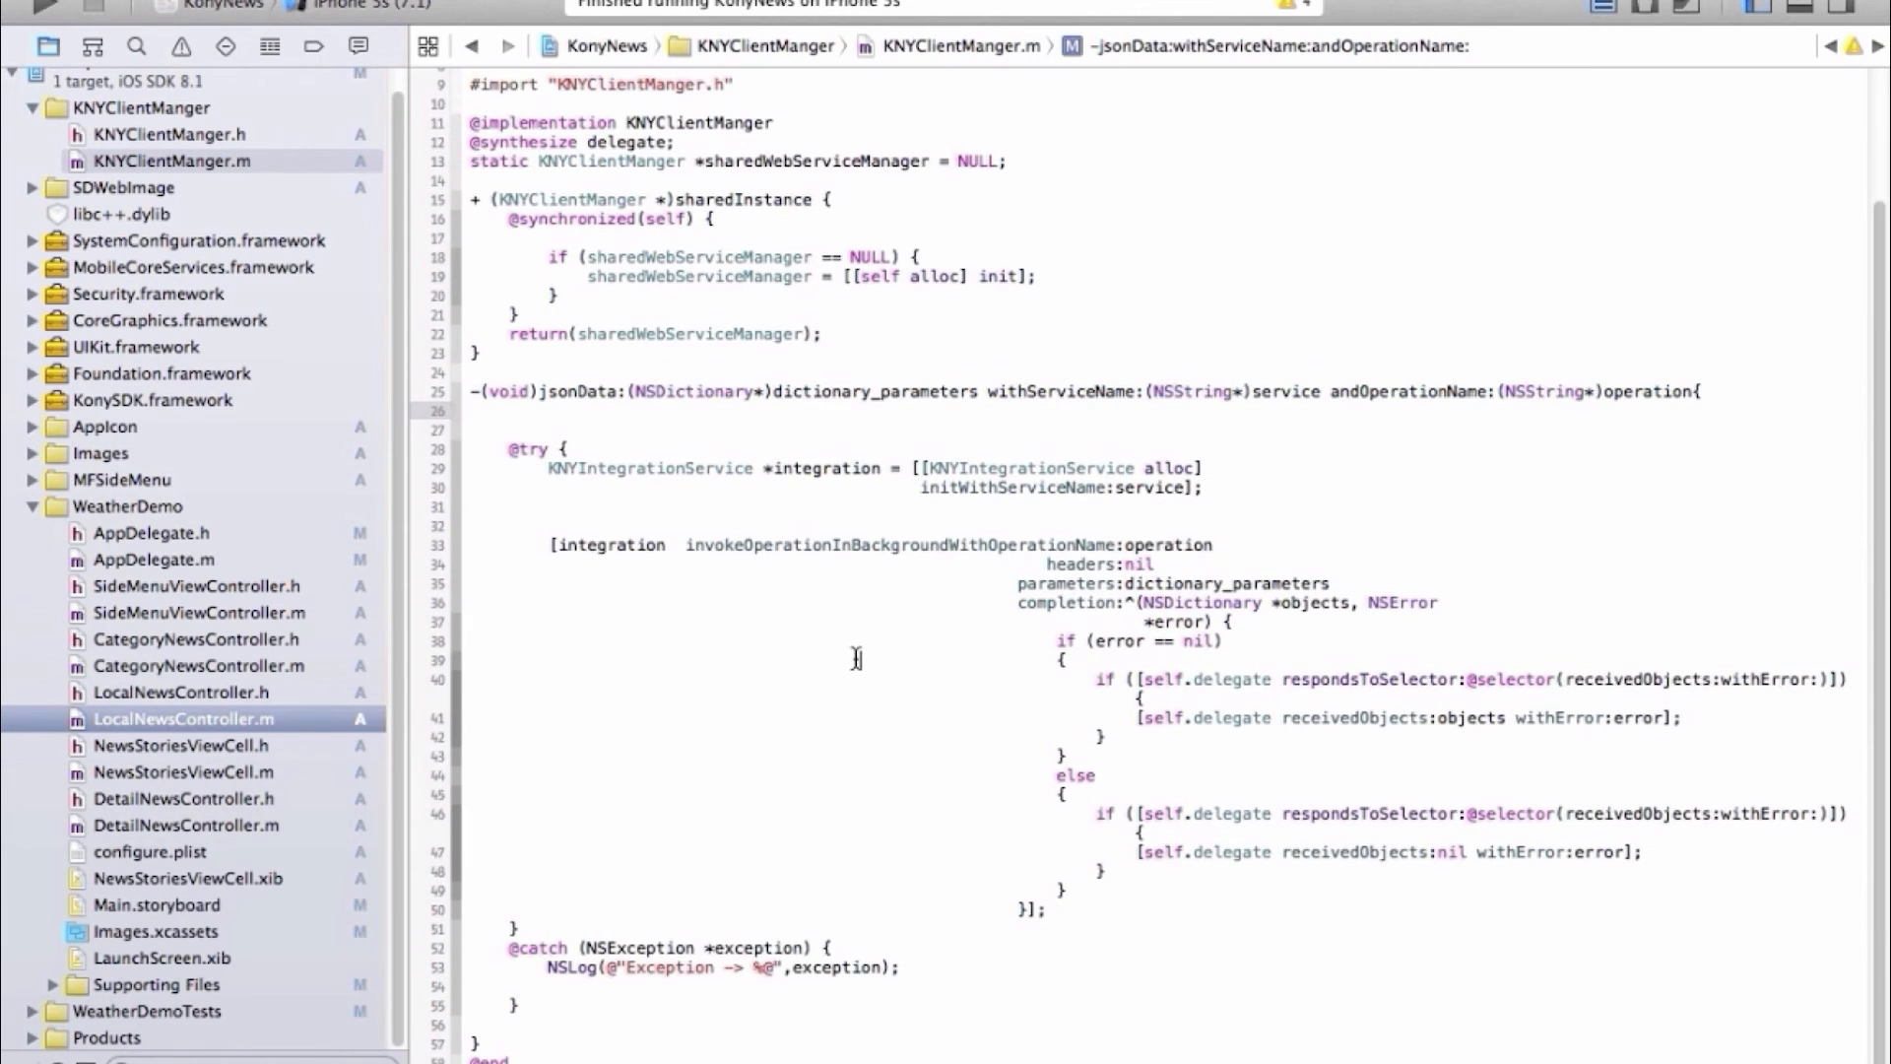
Follow the receivedObjects:withError: delegate call to its LocalNewsController implementation and examine how the response is parsed
click(856, 658)
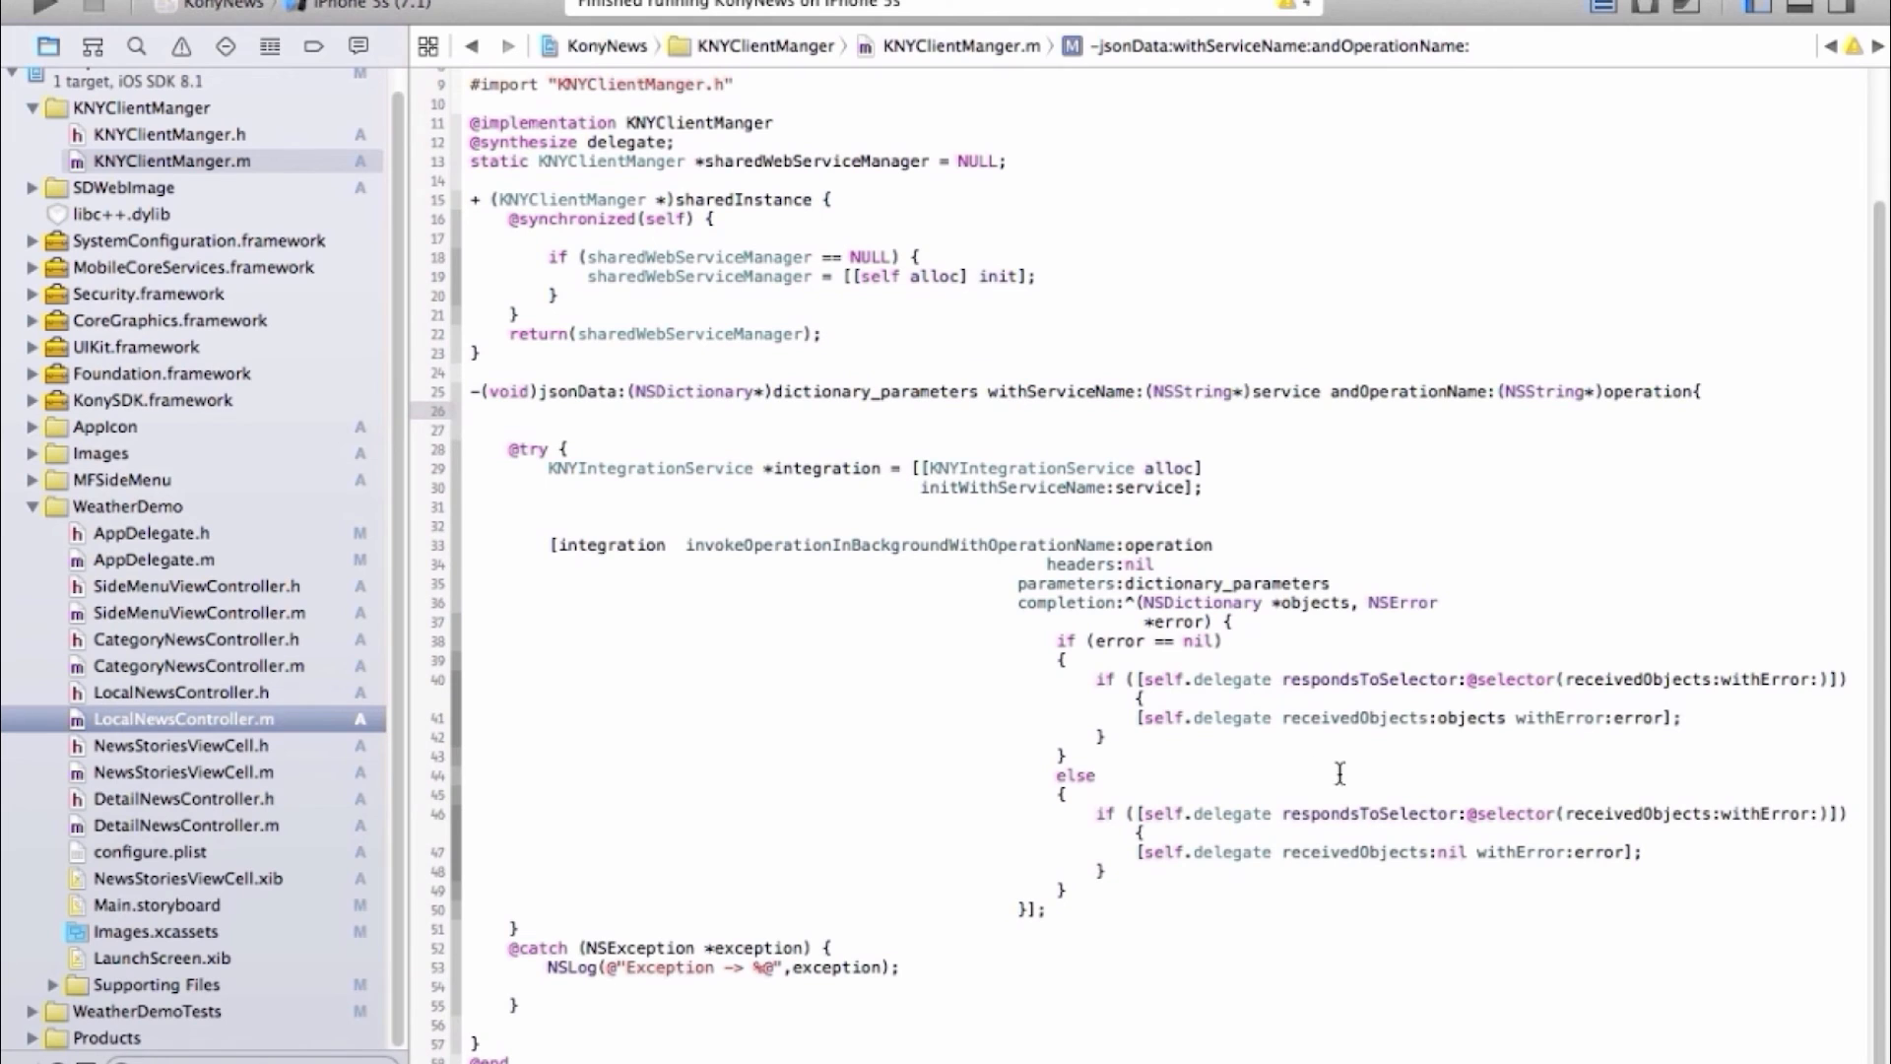
super+click(1369, 718)
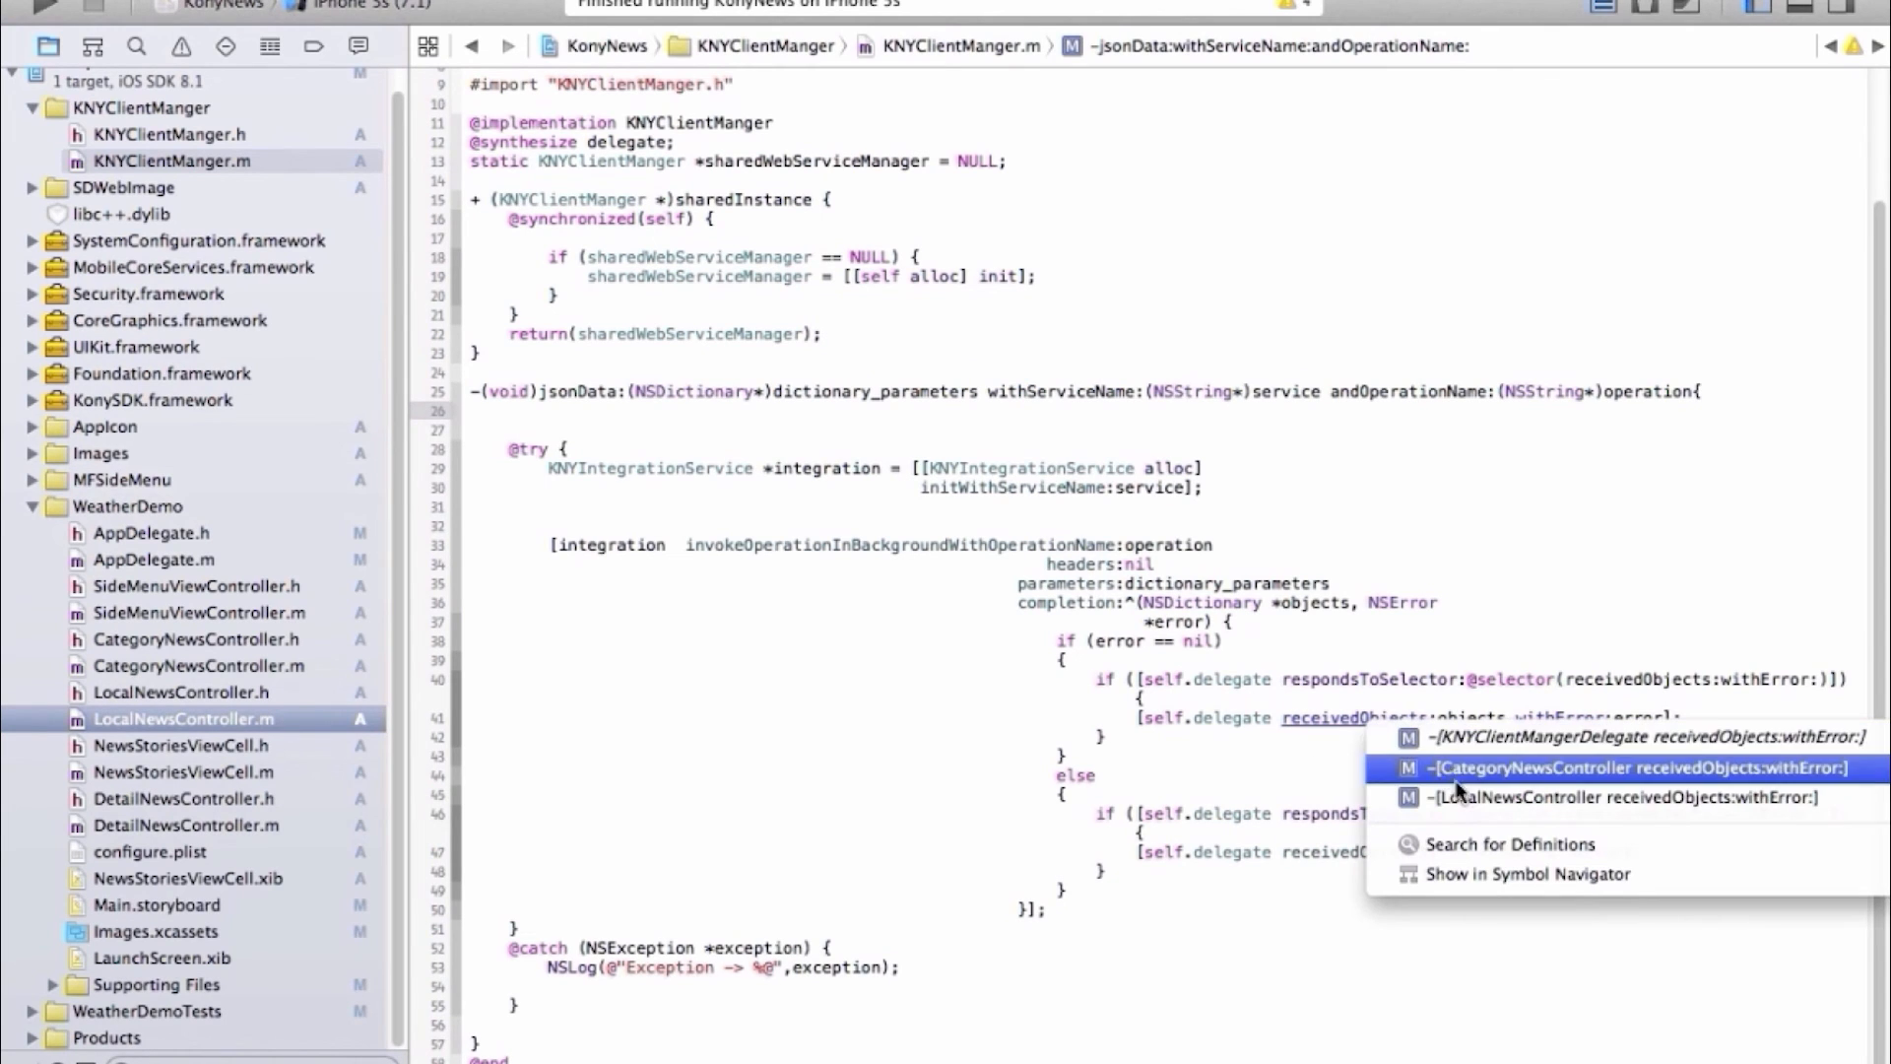
click(1456, 796)
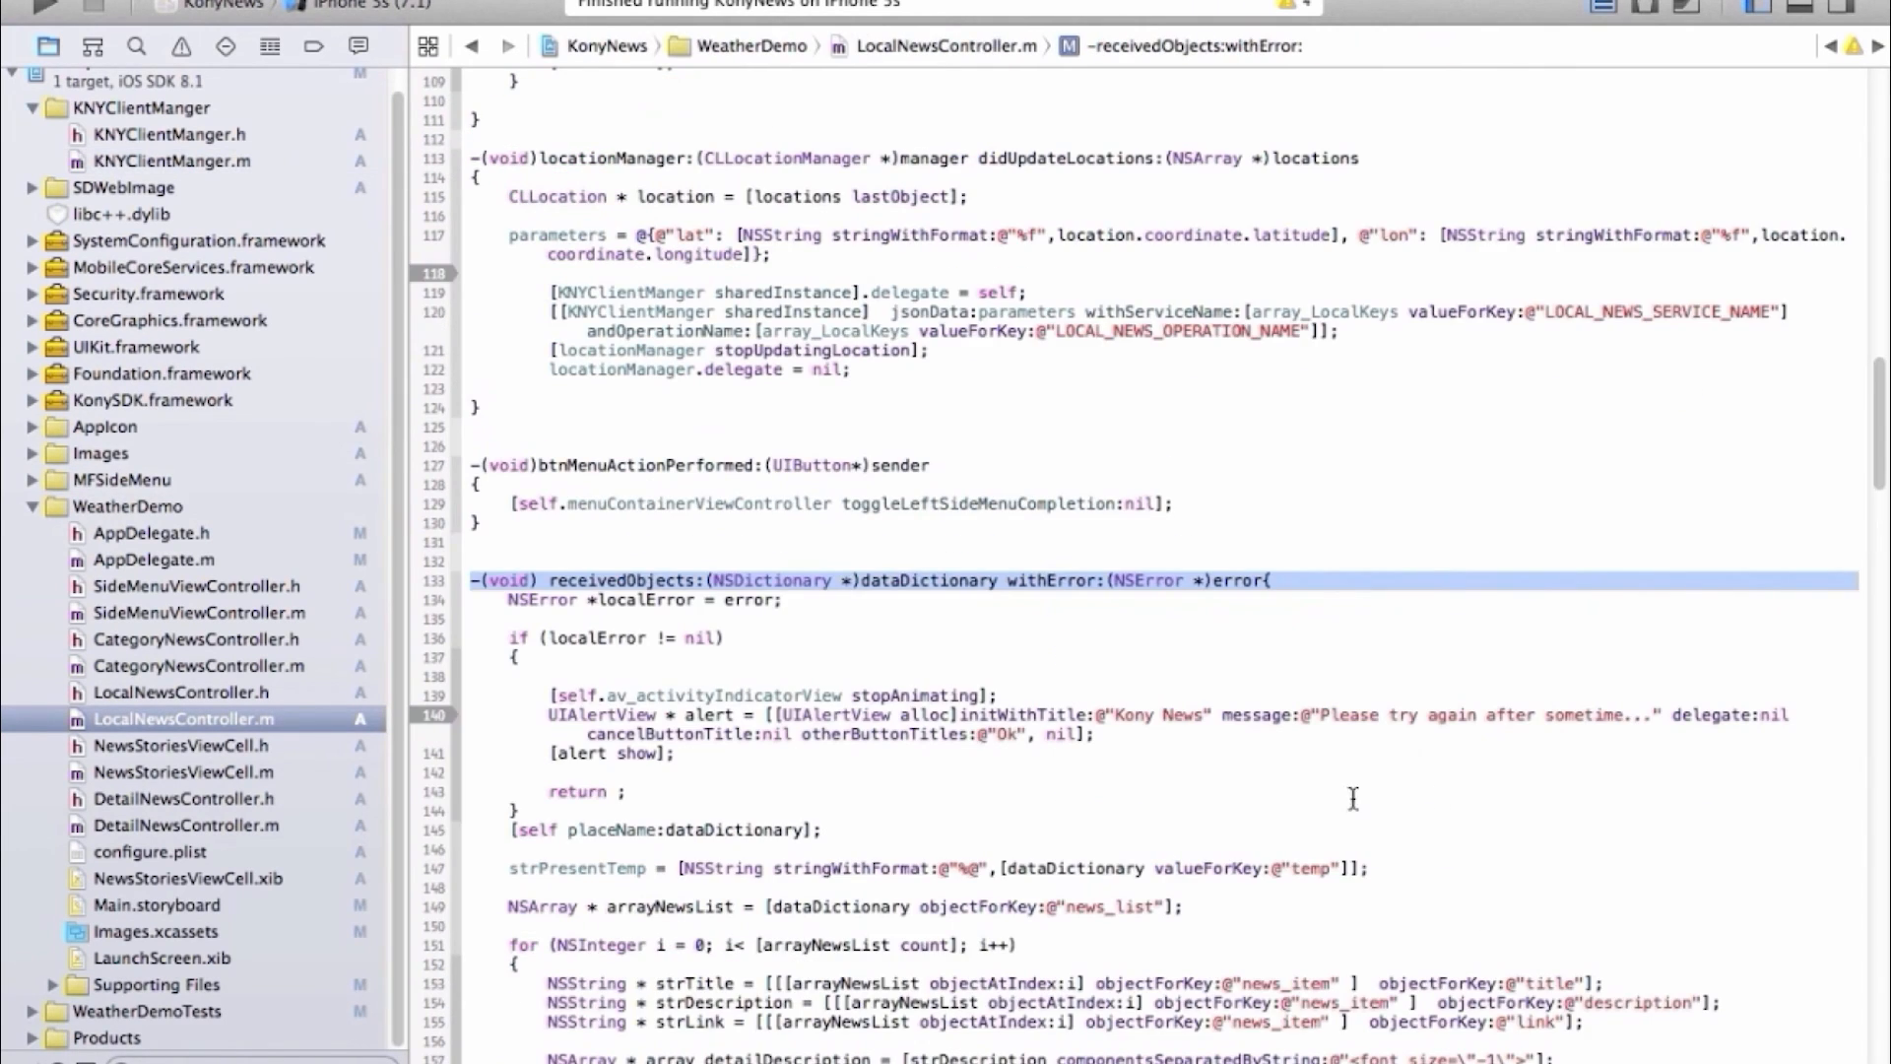
scroll(751, 618, down, 3)
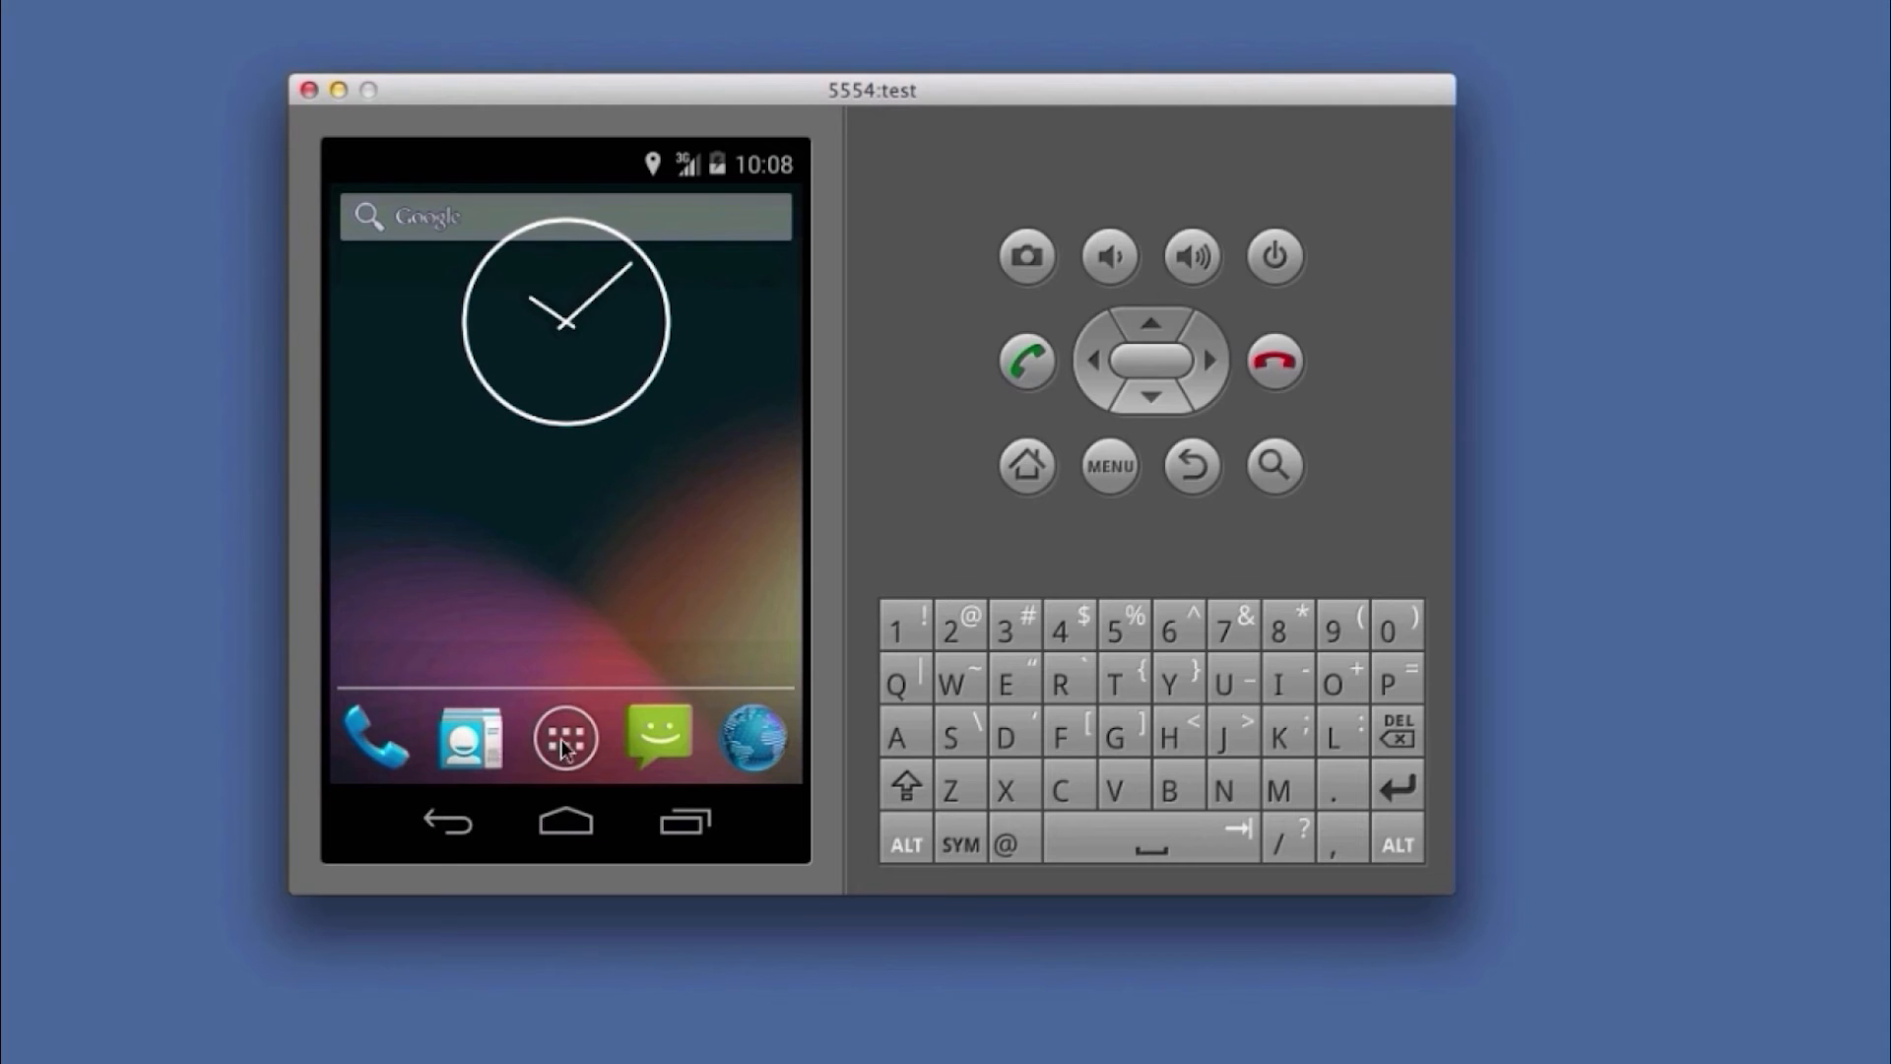
Switch to the Android emulator, launch Kony News, and read the Republican Jindal article from Top Stories
click(560, 739)
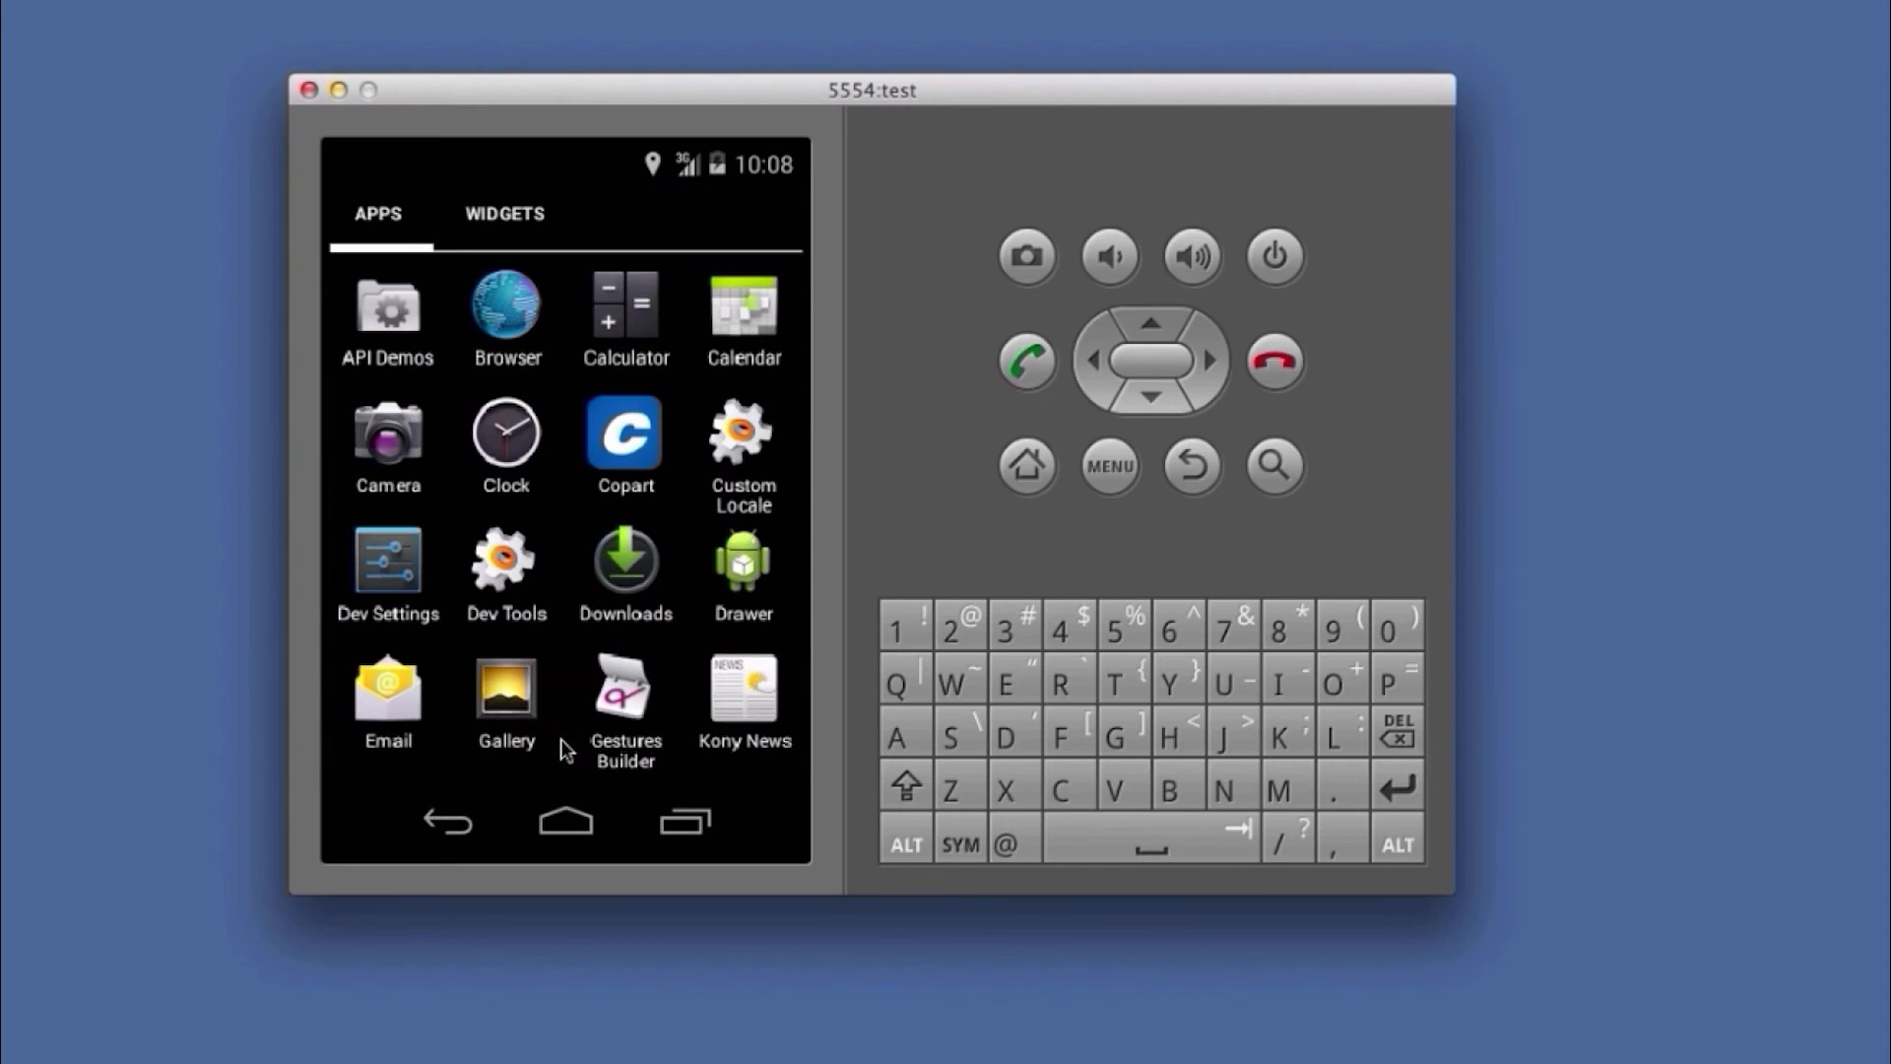
click(719, 696)
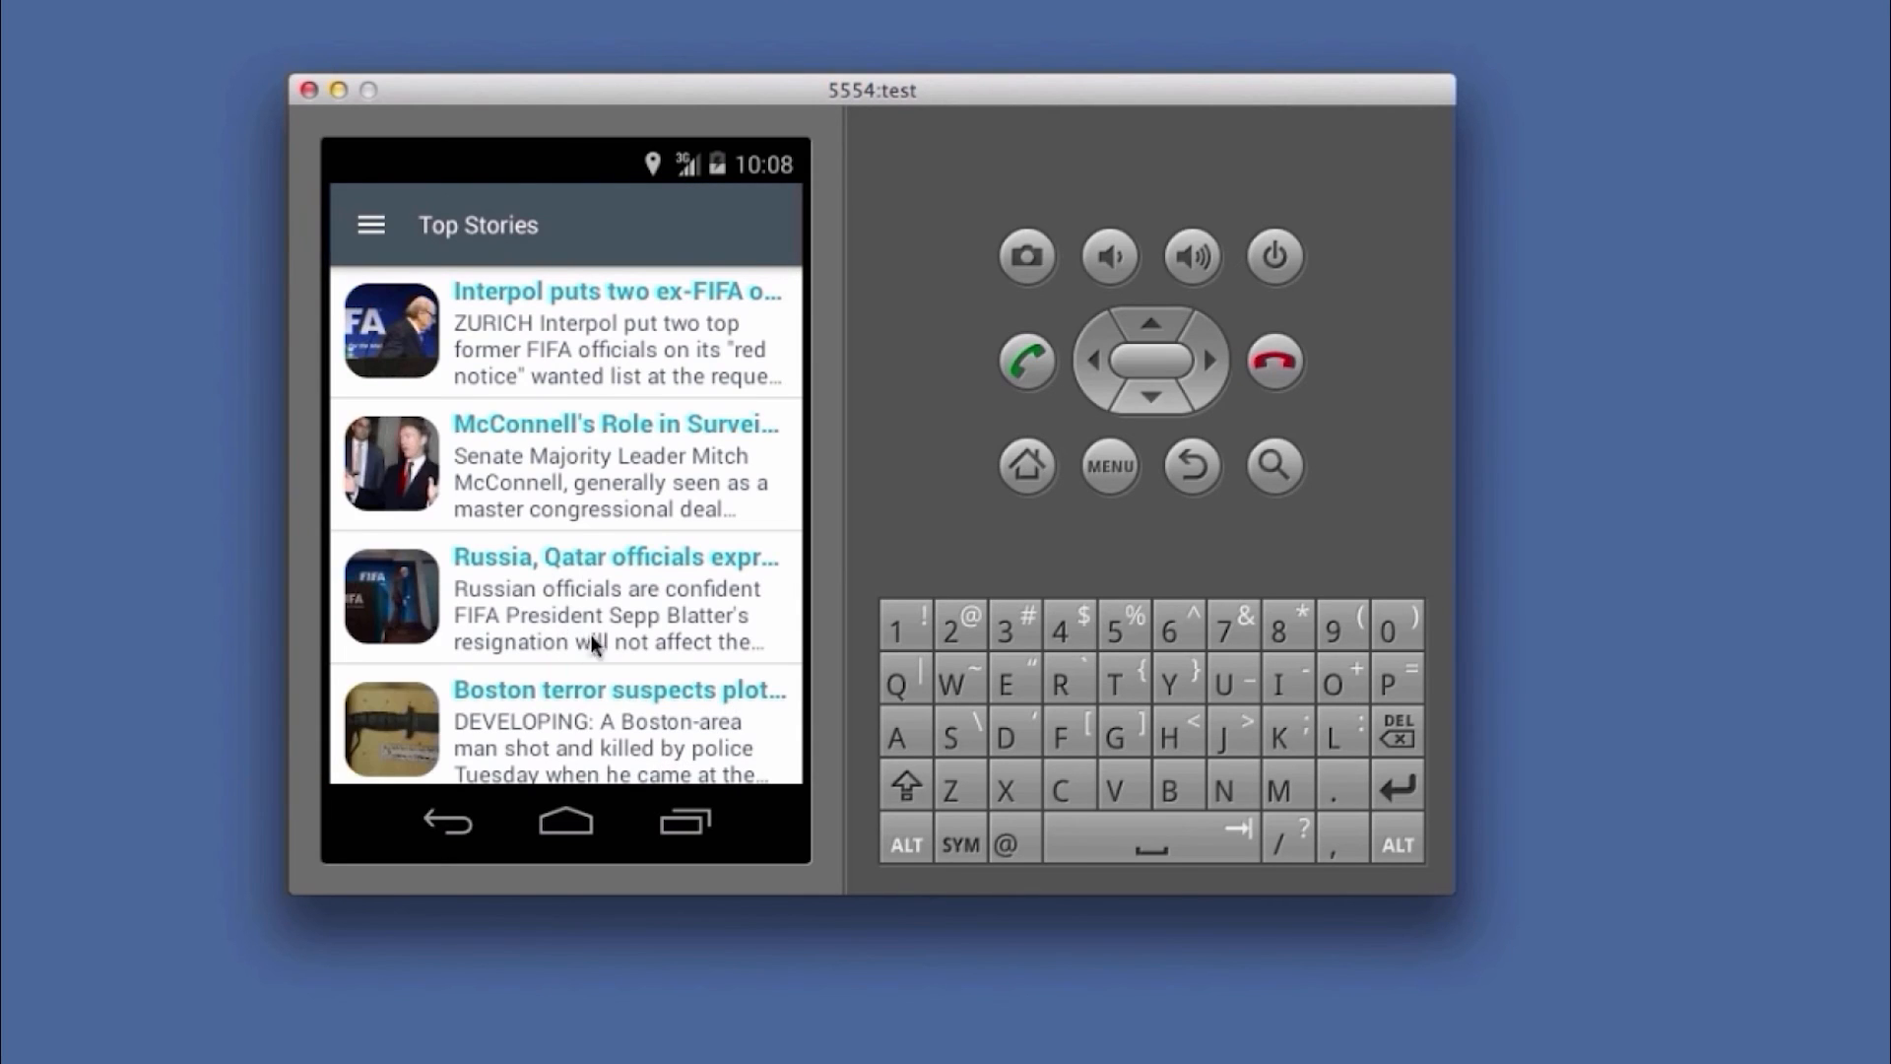
drag(589, 617, 643, 377)
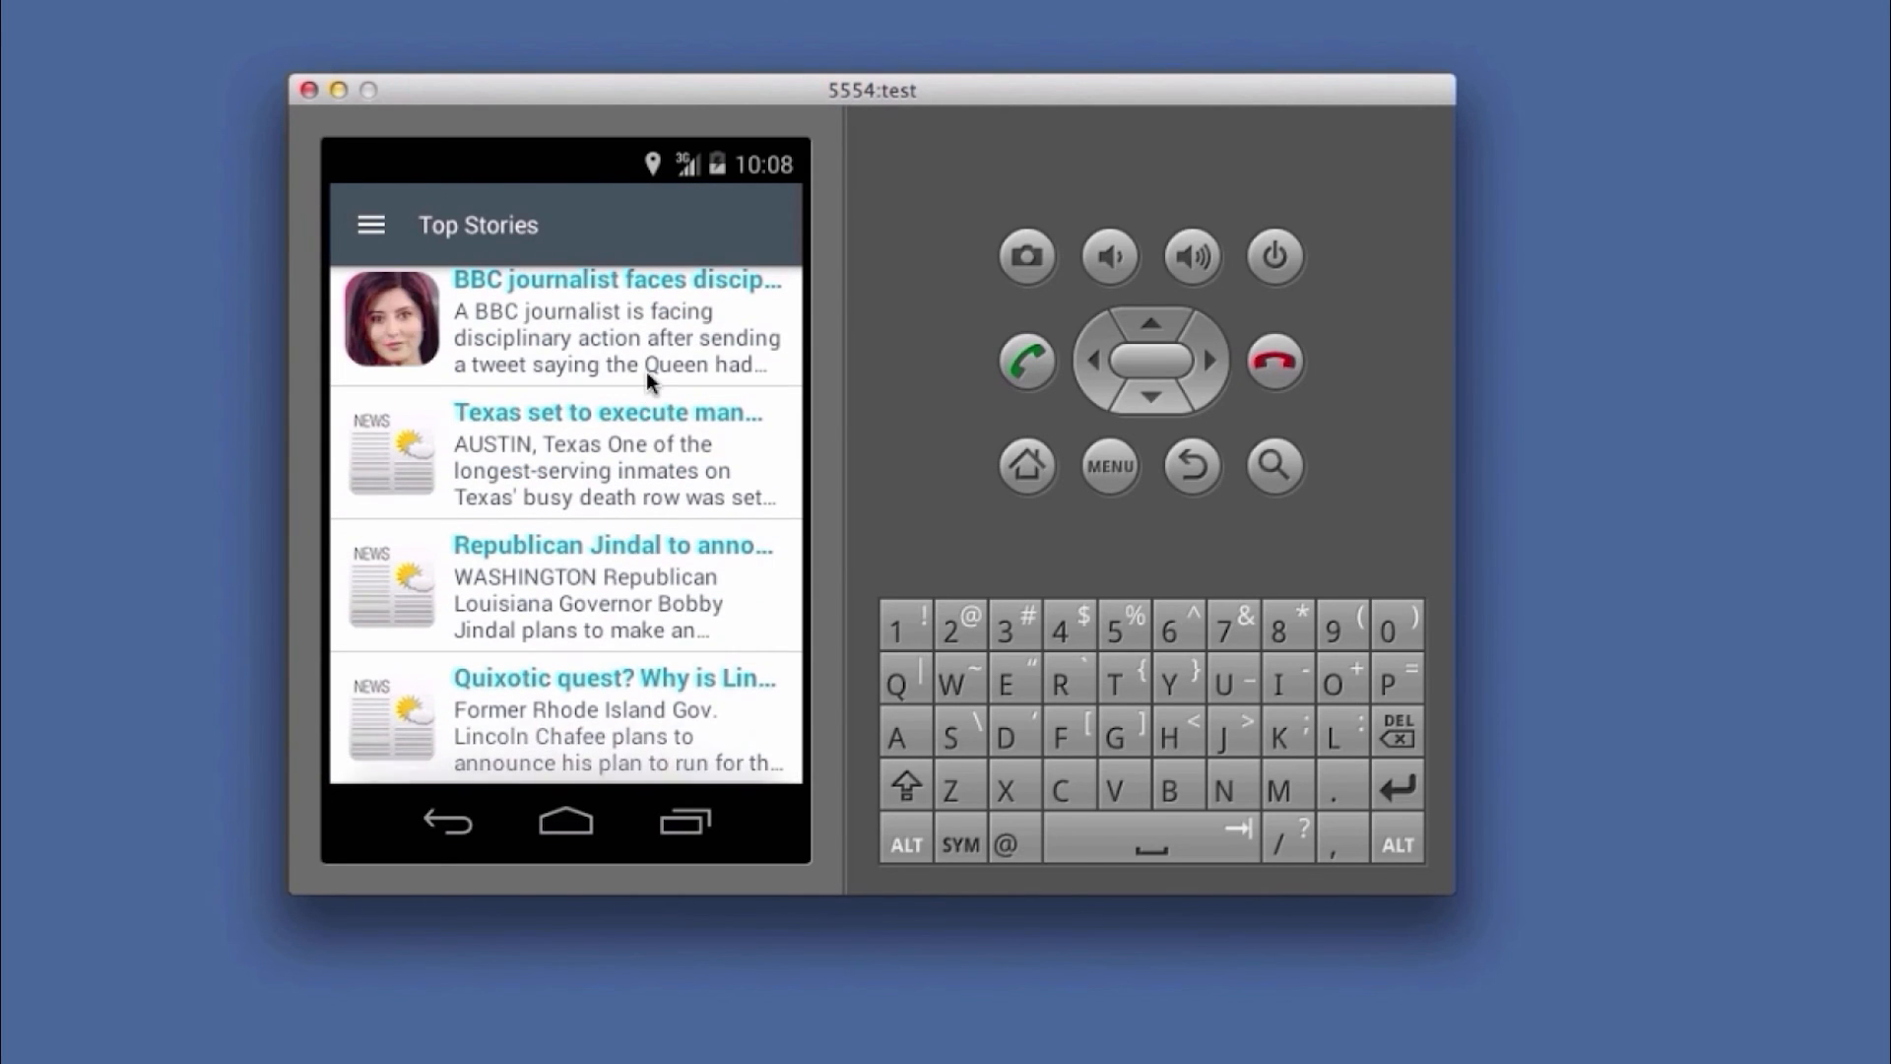
click(594, 564)
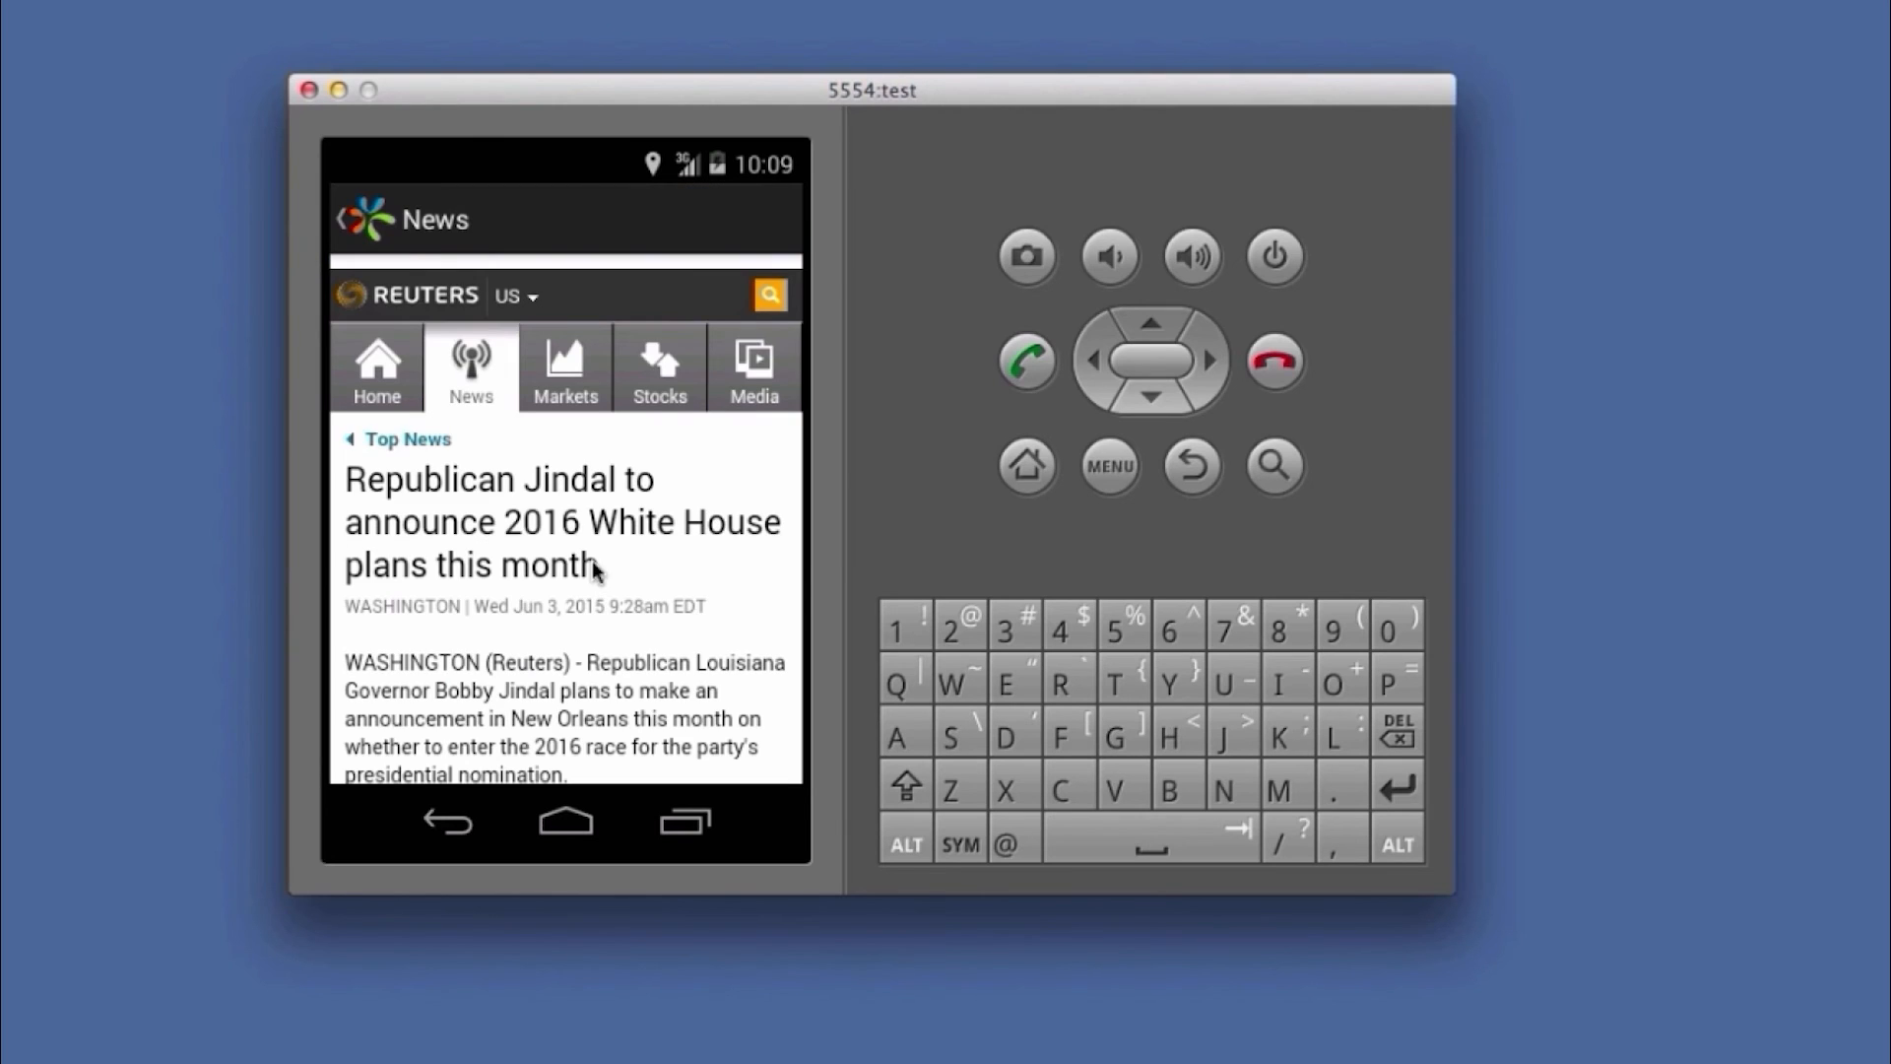
drag(584, 640, 650, 404)
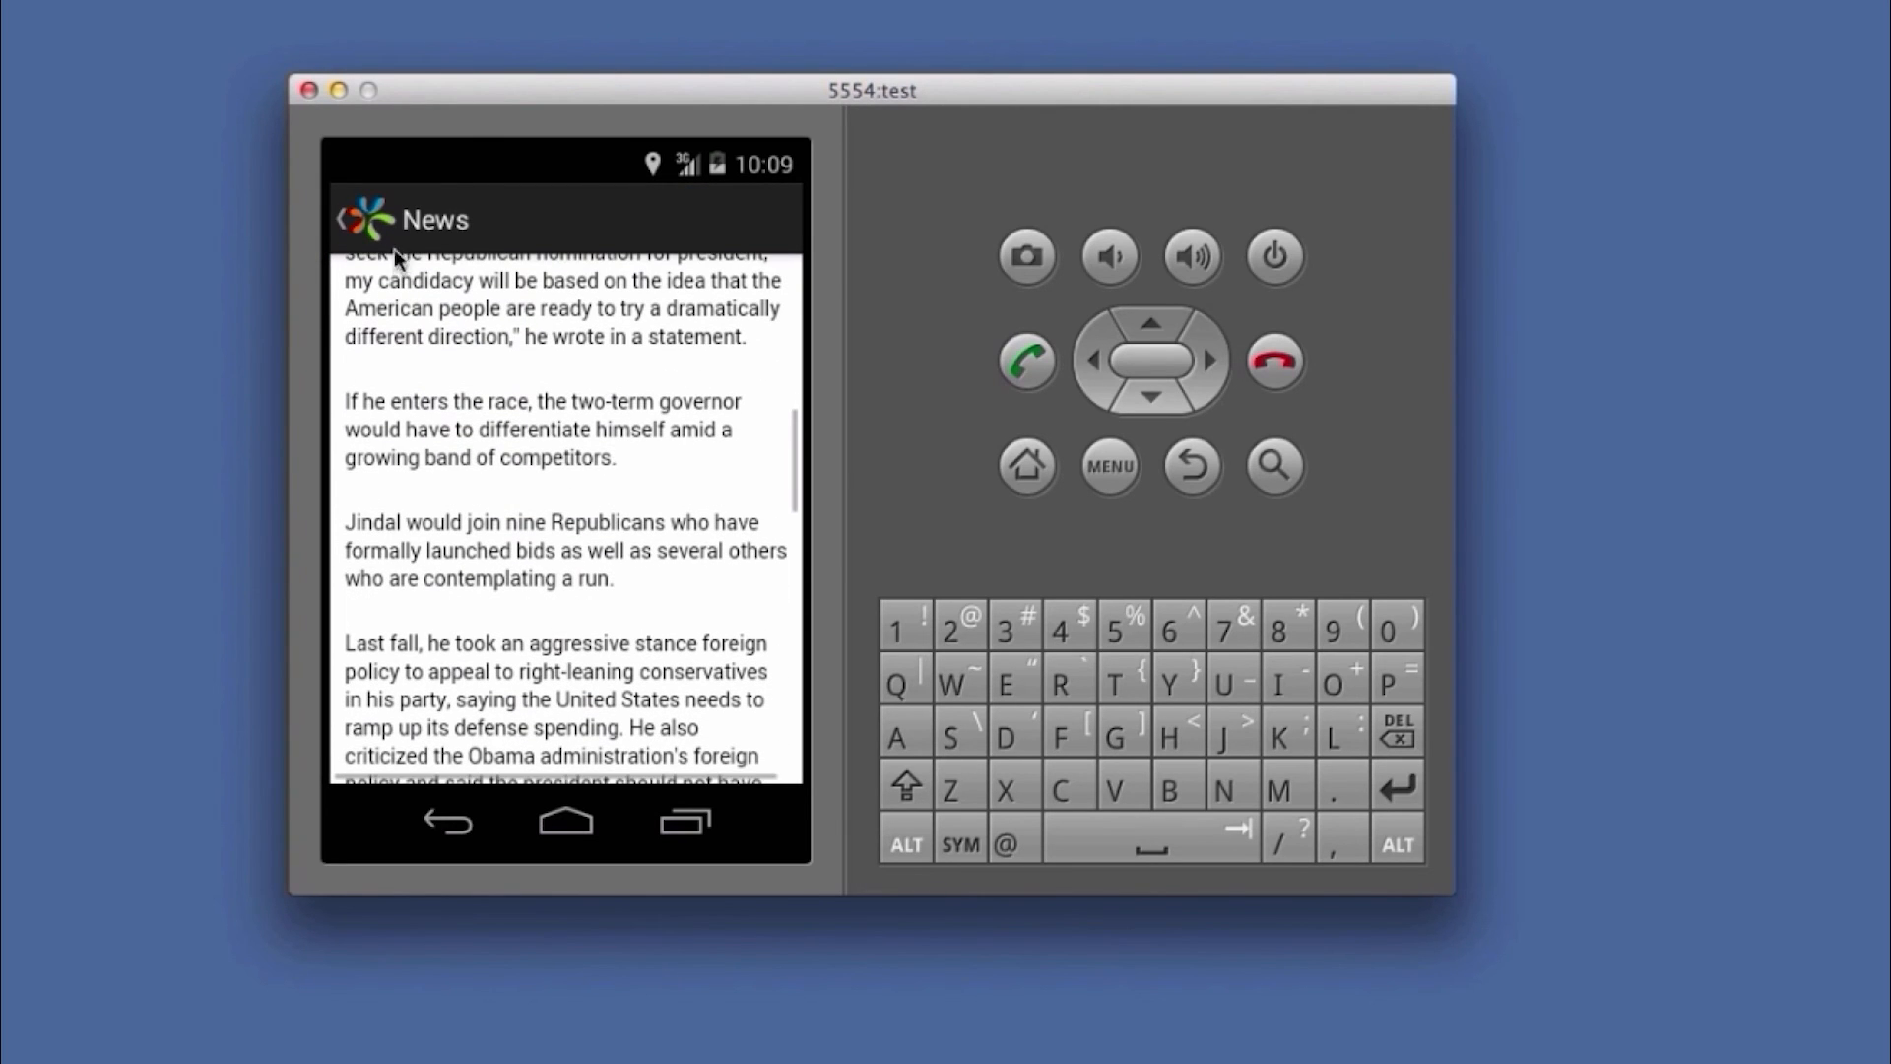
Return from the article to the Top Stories list and open the Local news category
key(Escape)
click(367, 221)
drag(436, 643, 459, 321)
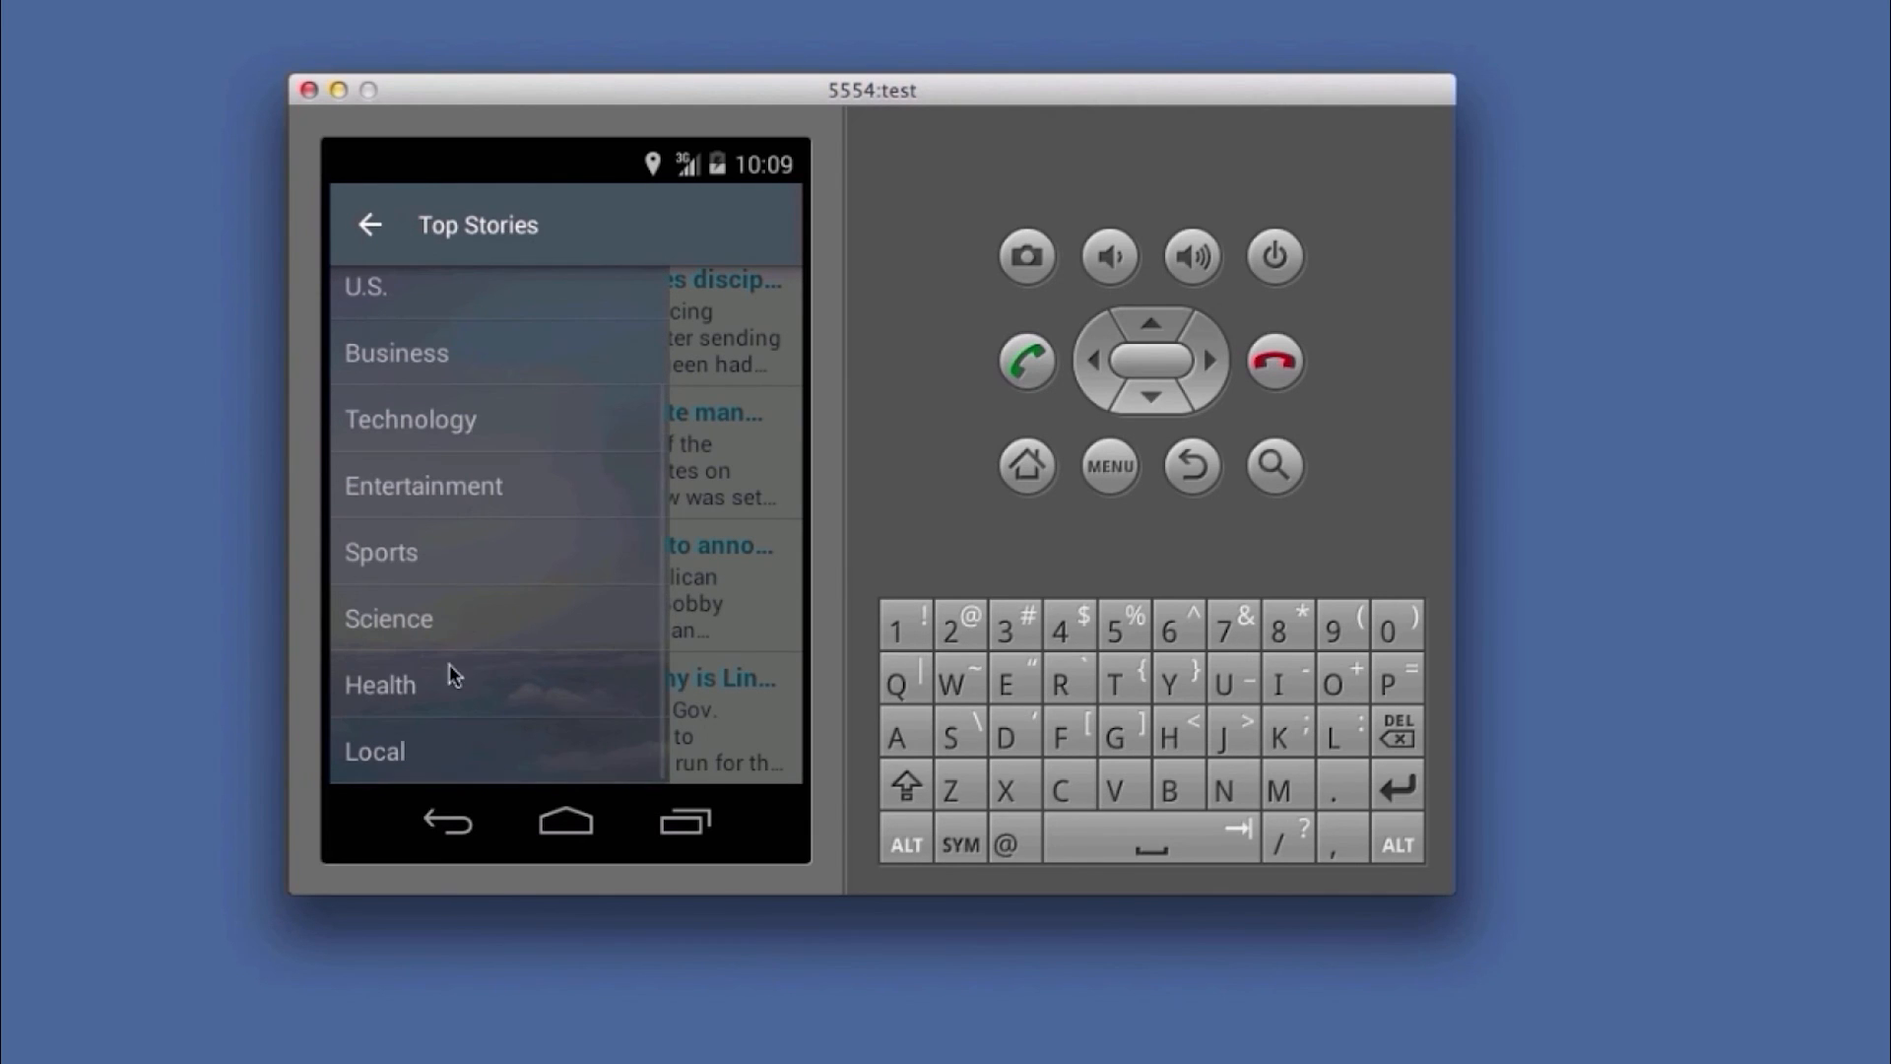
click(607, 548)
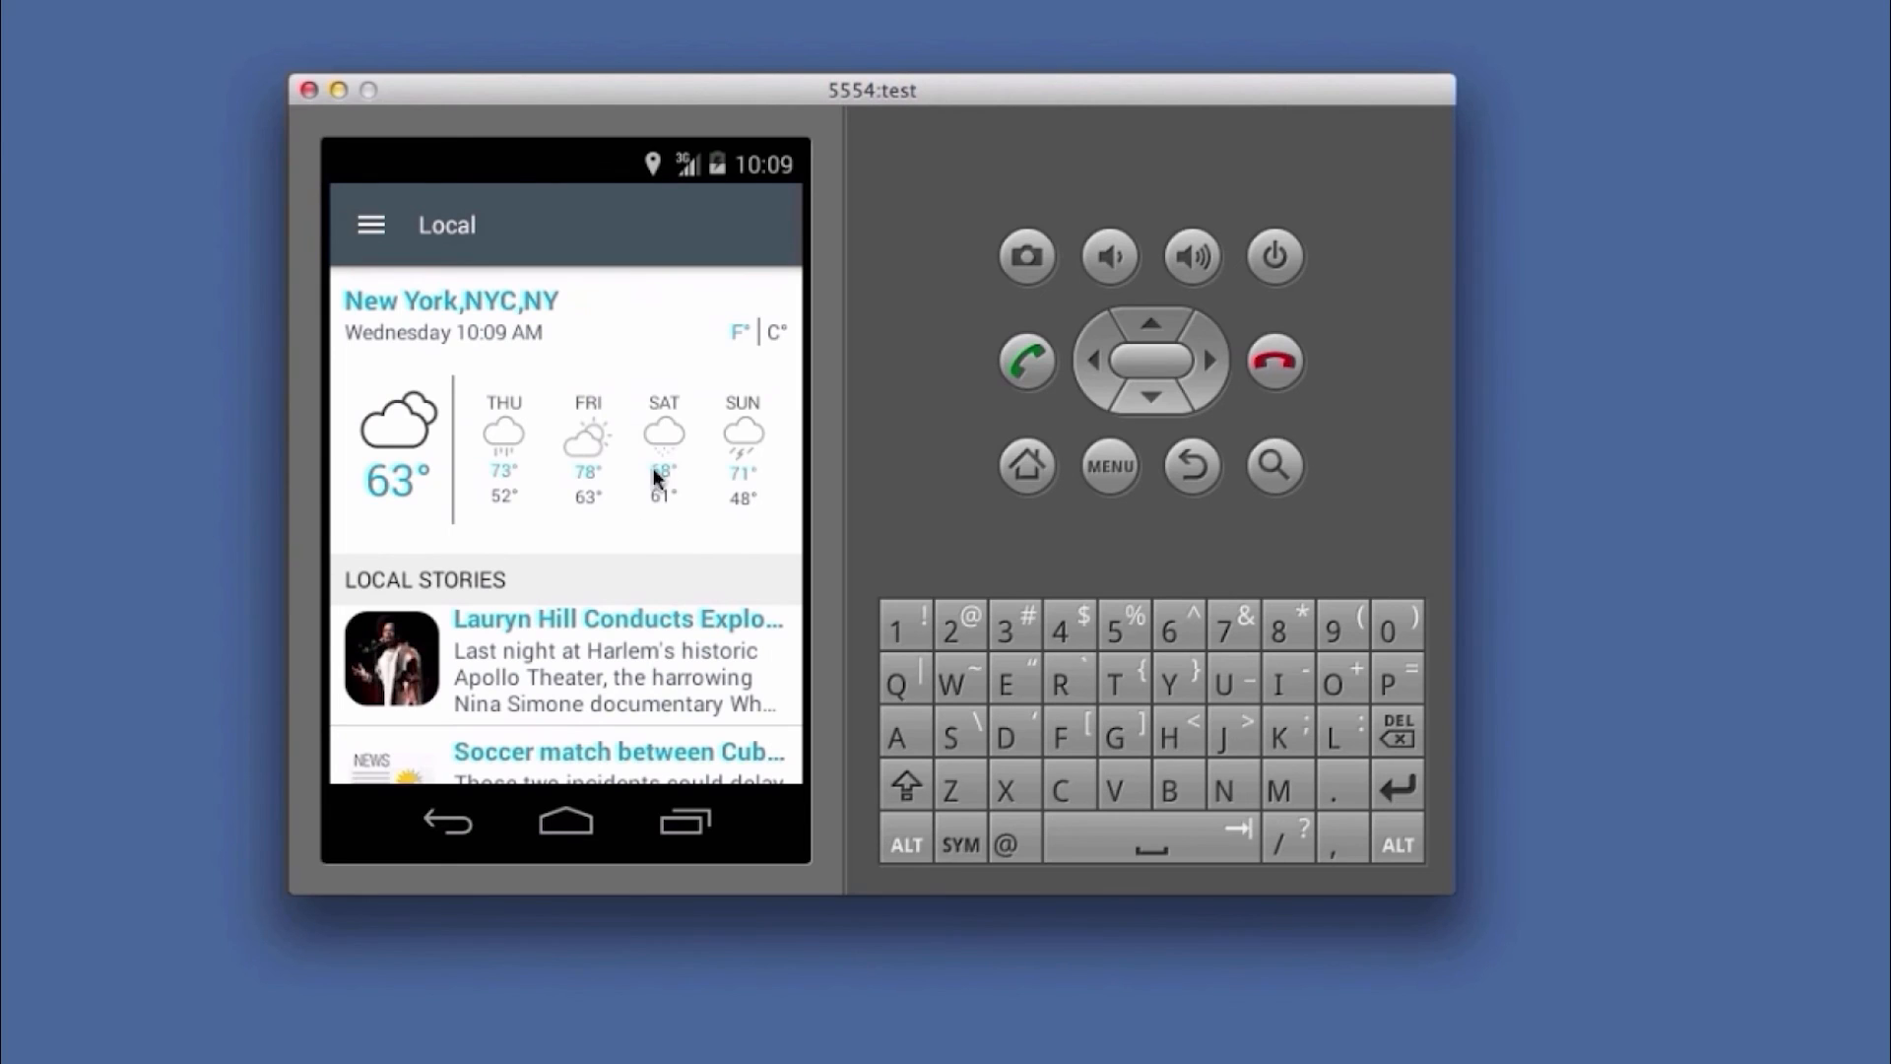
Switch the Local page's weather forecast to Celsius and browse the local stories
mouse_move(663, 688)
mouse_down()
mouse_move(630, 609)
mouse_move(662, 706)
mouse_up()
click(776, 331)
drag(561, 778, 558, 674)
click(532, 708)
In Eclipse, review the app key, service URL, and service and operation name constants in AppUtils.java
drag(96, 174, 878, 566)
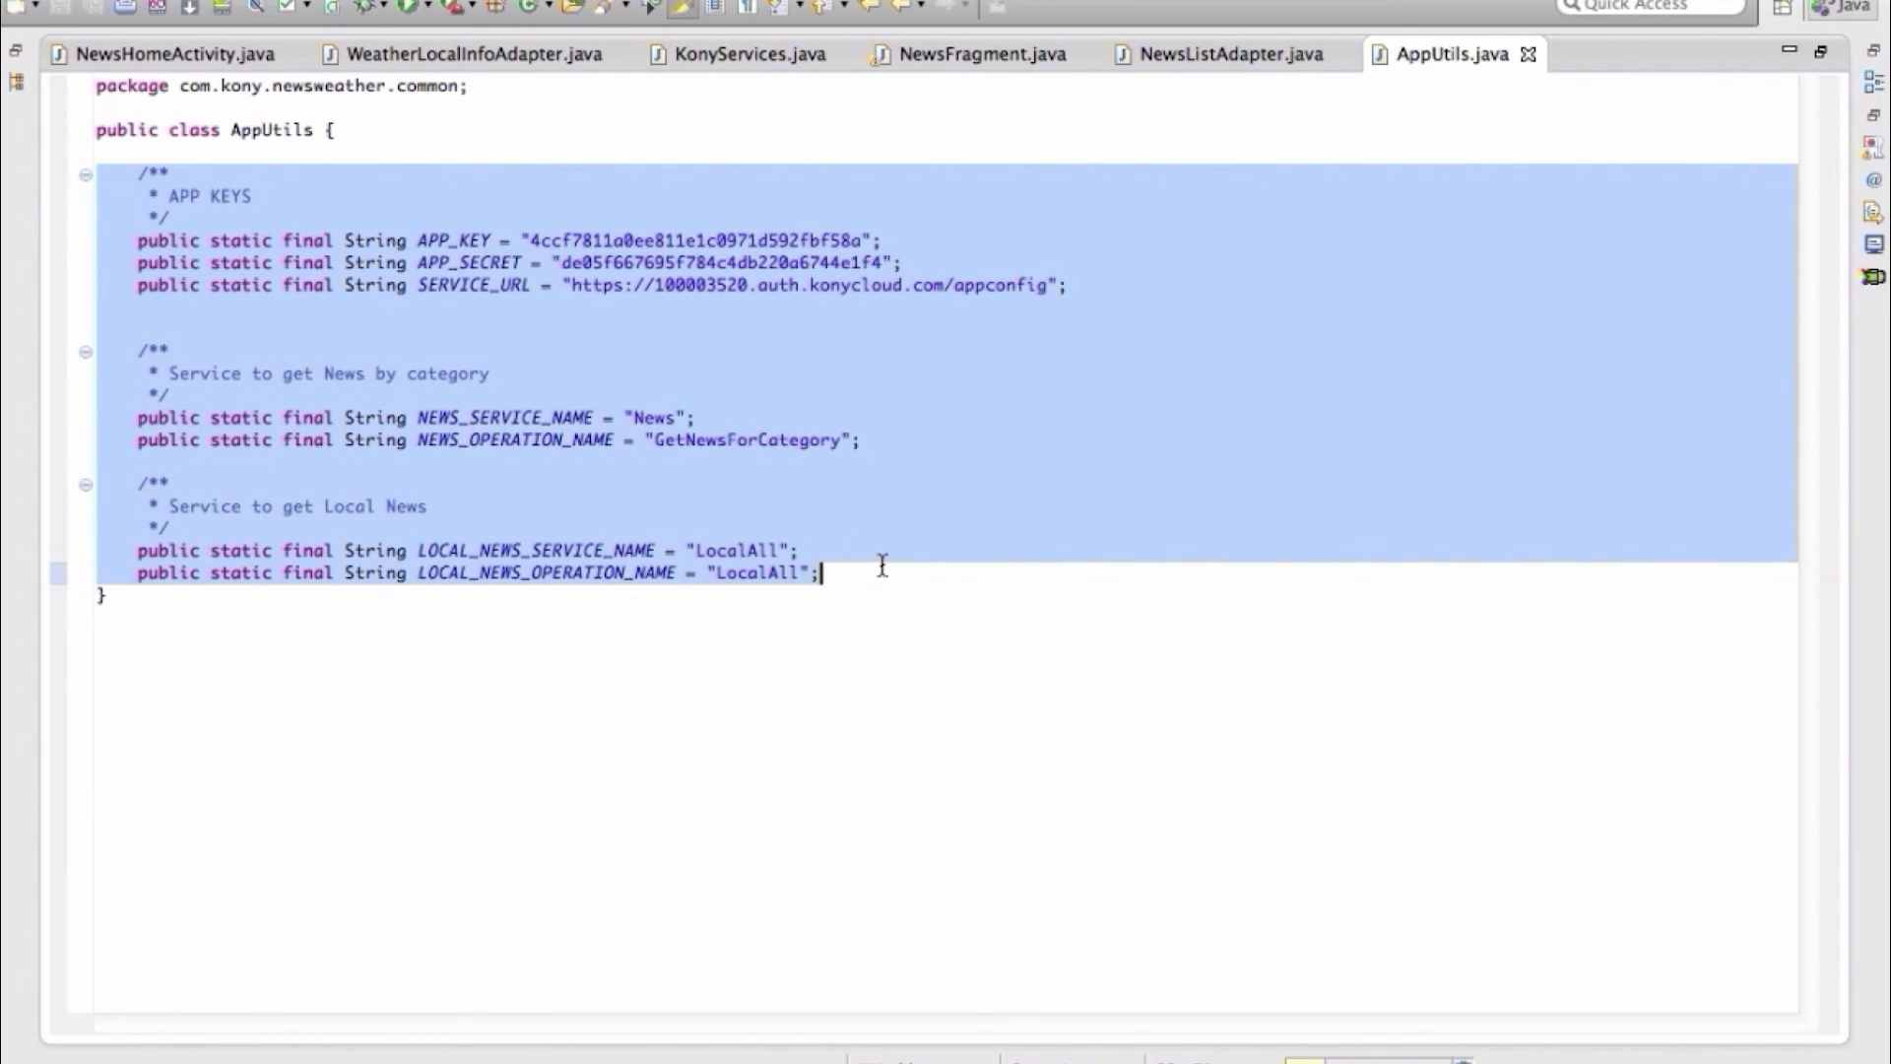
click(1386, 130)
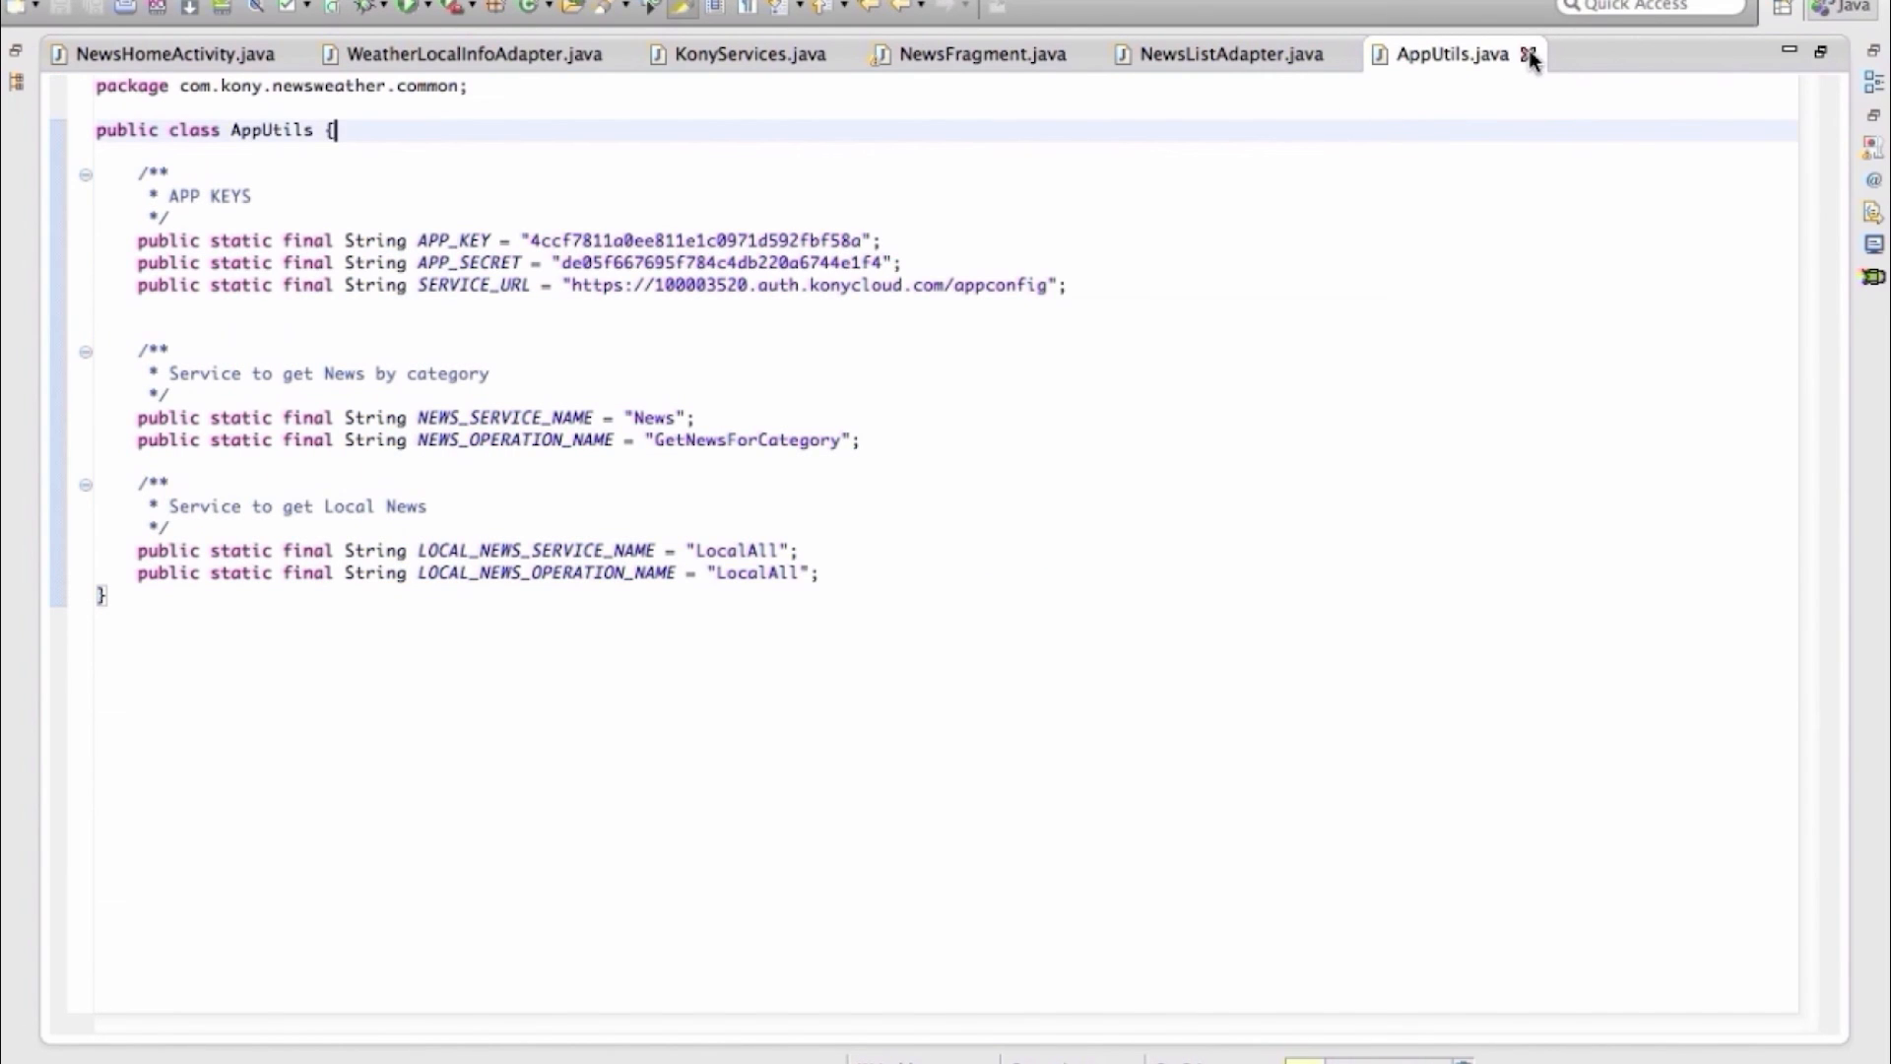
Find the initializeKonyClient call in the onCreate method of NewsHomeActivity.java and jump to its declaration in KonyServices.java
click(109, 50)
scroll(426, 438, down, 8)
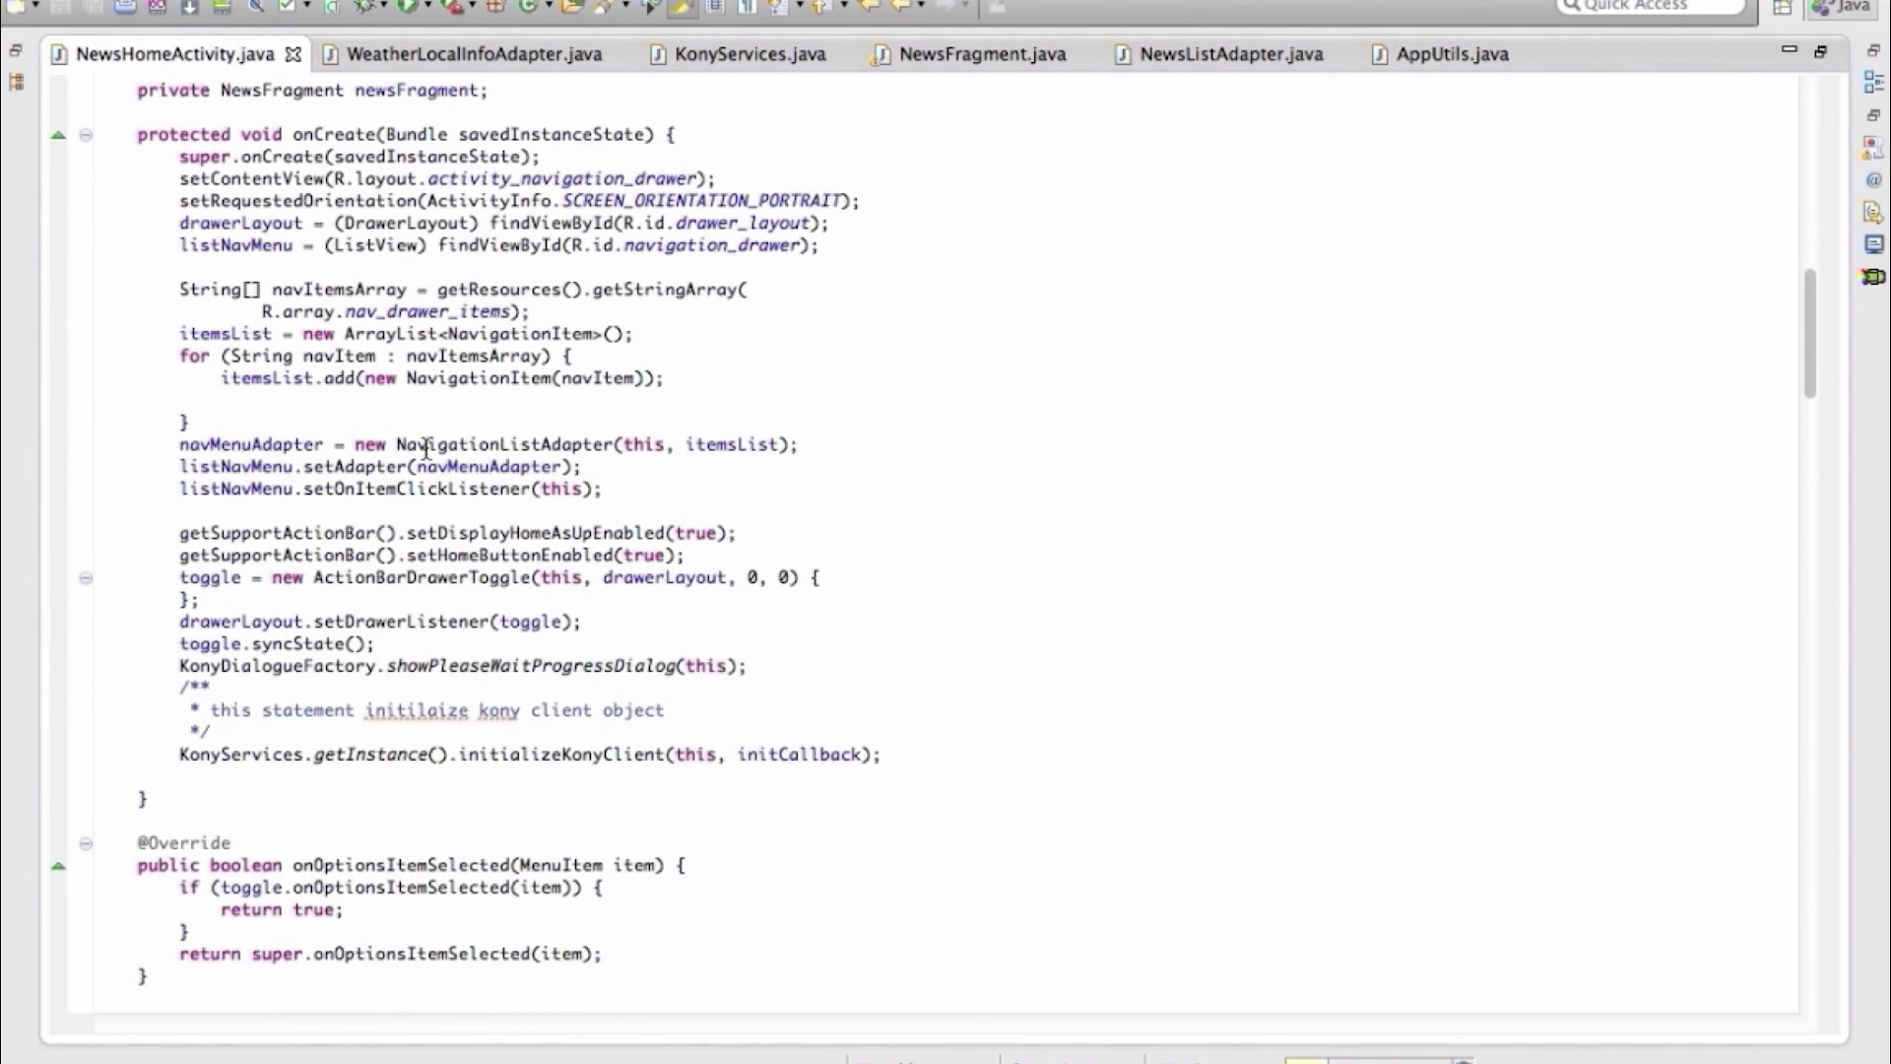
drag(143, 754, 892, 754)
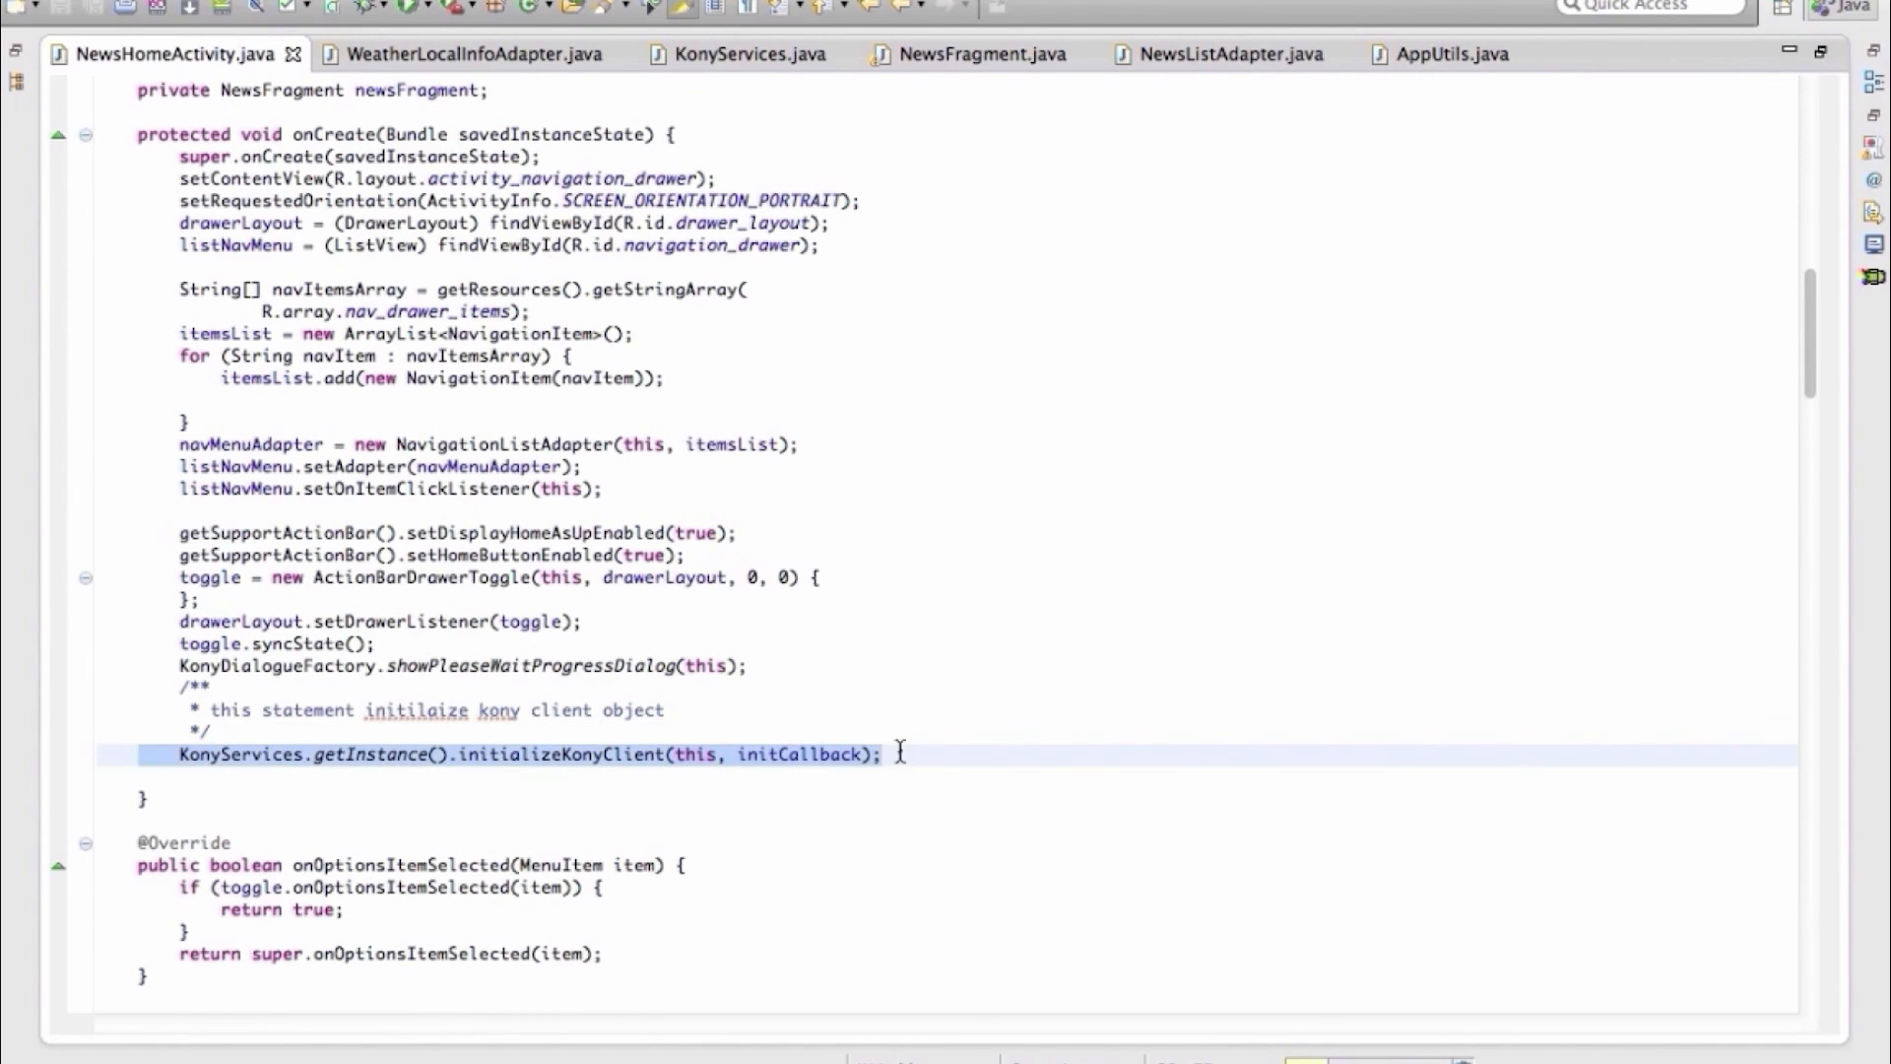
click(894, 753)
click(542, 785)
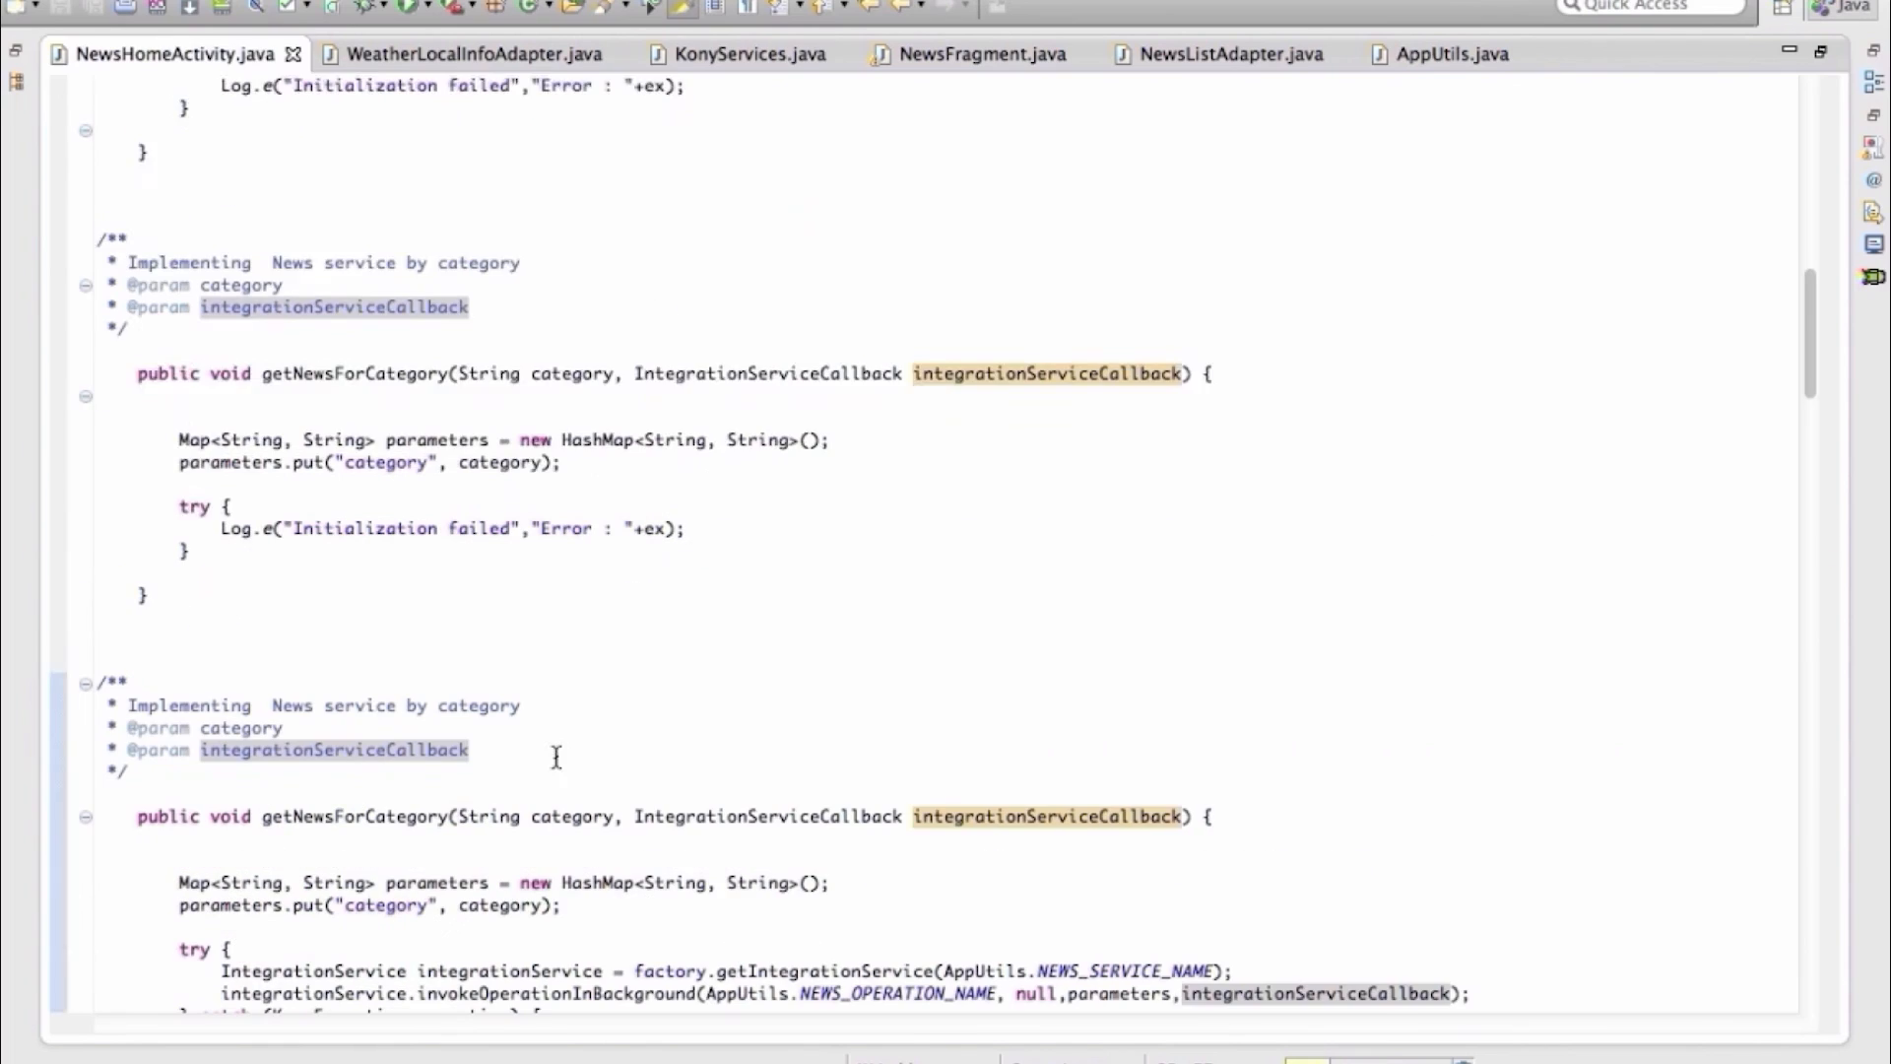
Examine the KonyClient.initInBackground call inside initializeKonyClient and the initCallback parameter it receives
click(245, 463)
drag(181, 465, 1349, 463)
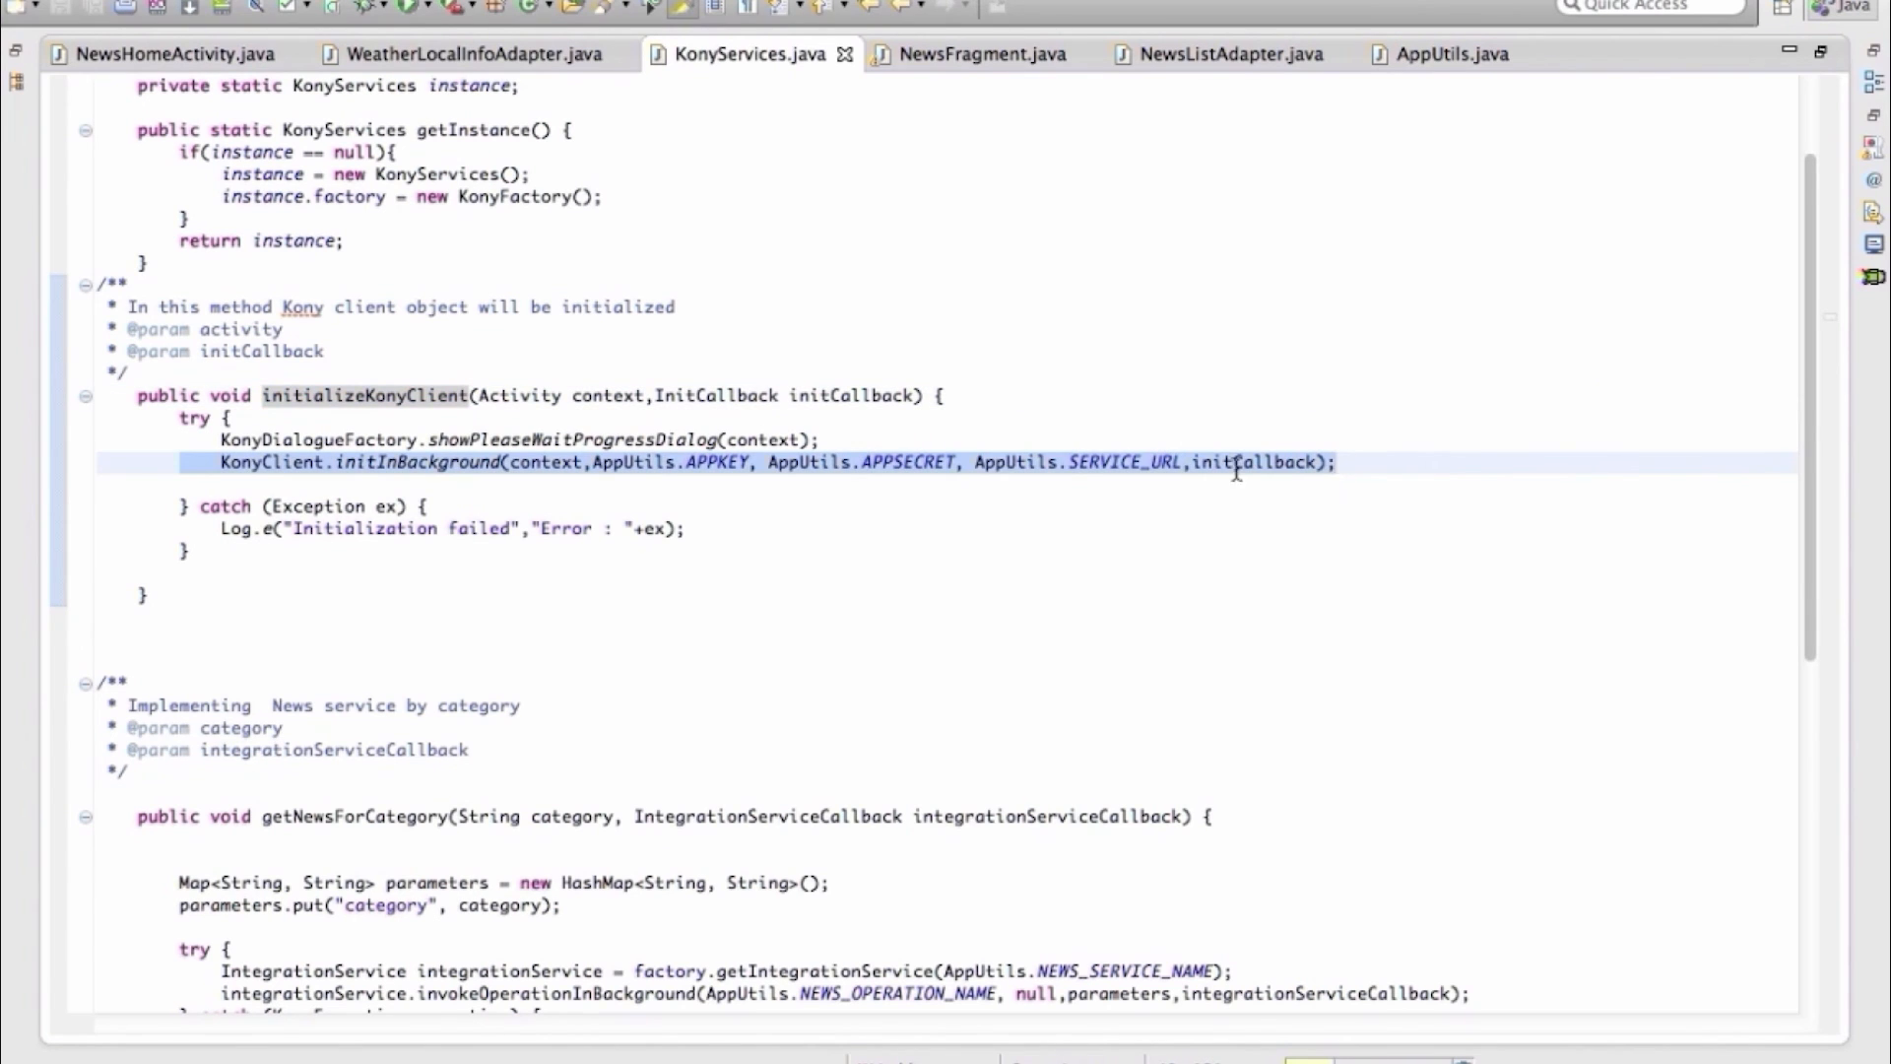
double_click(877, 398)
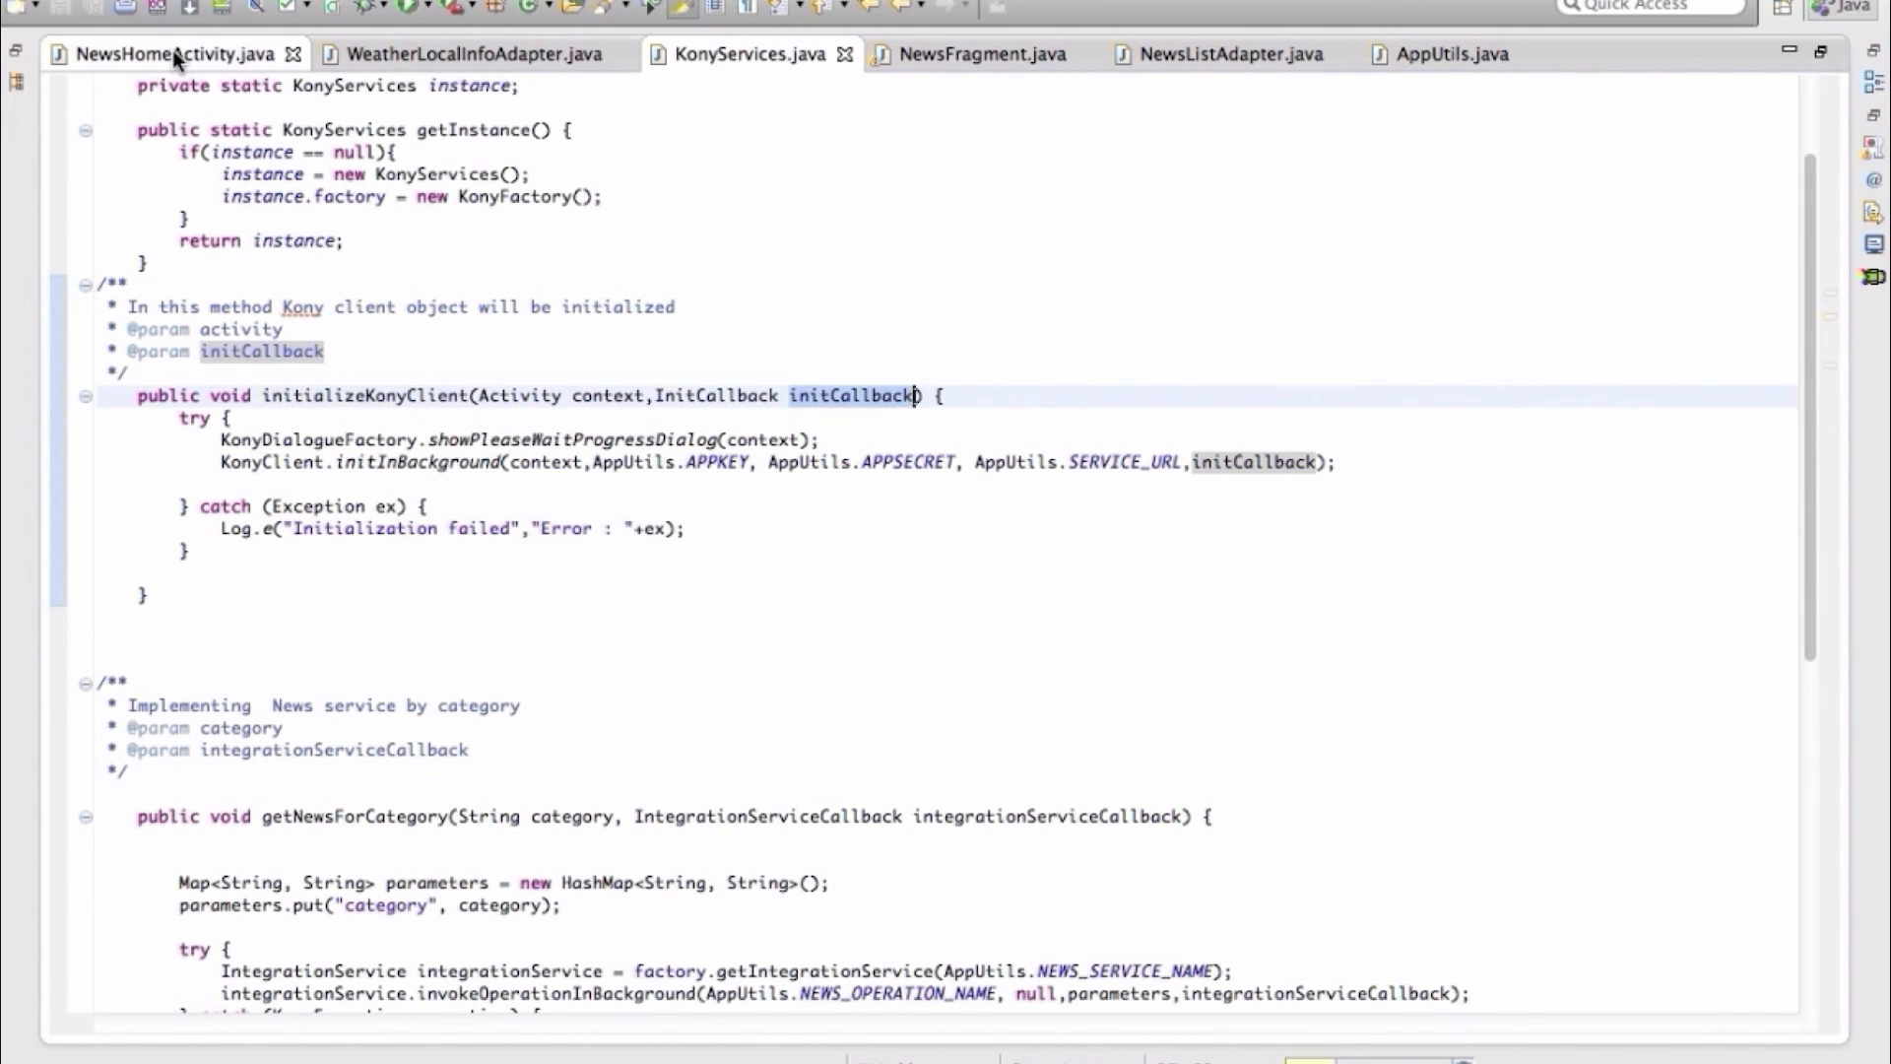
Go back to NewsHomeActivity.java, jump to the initCallback definition, and review its onSuccess and onFailure handlers
click(175, 53)
super+click(785, 763)
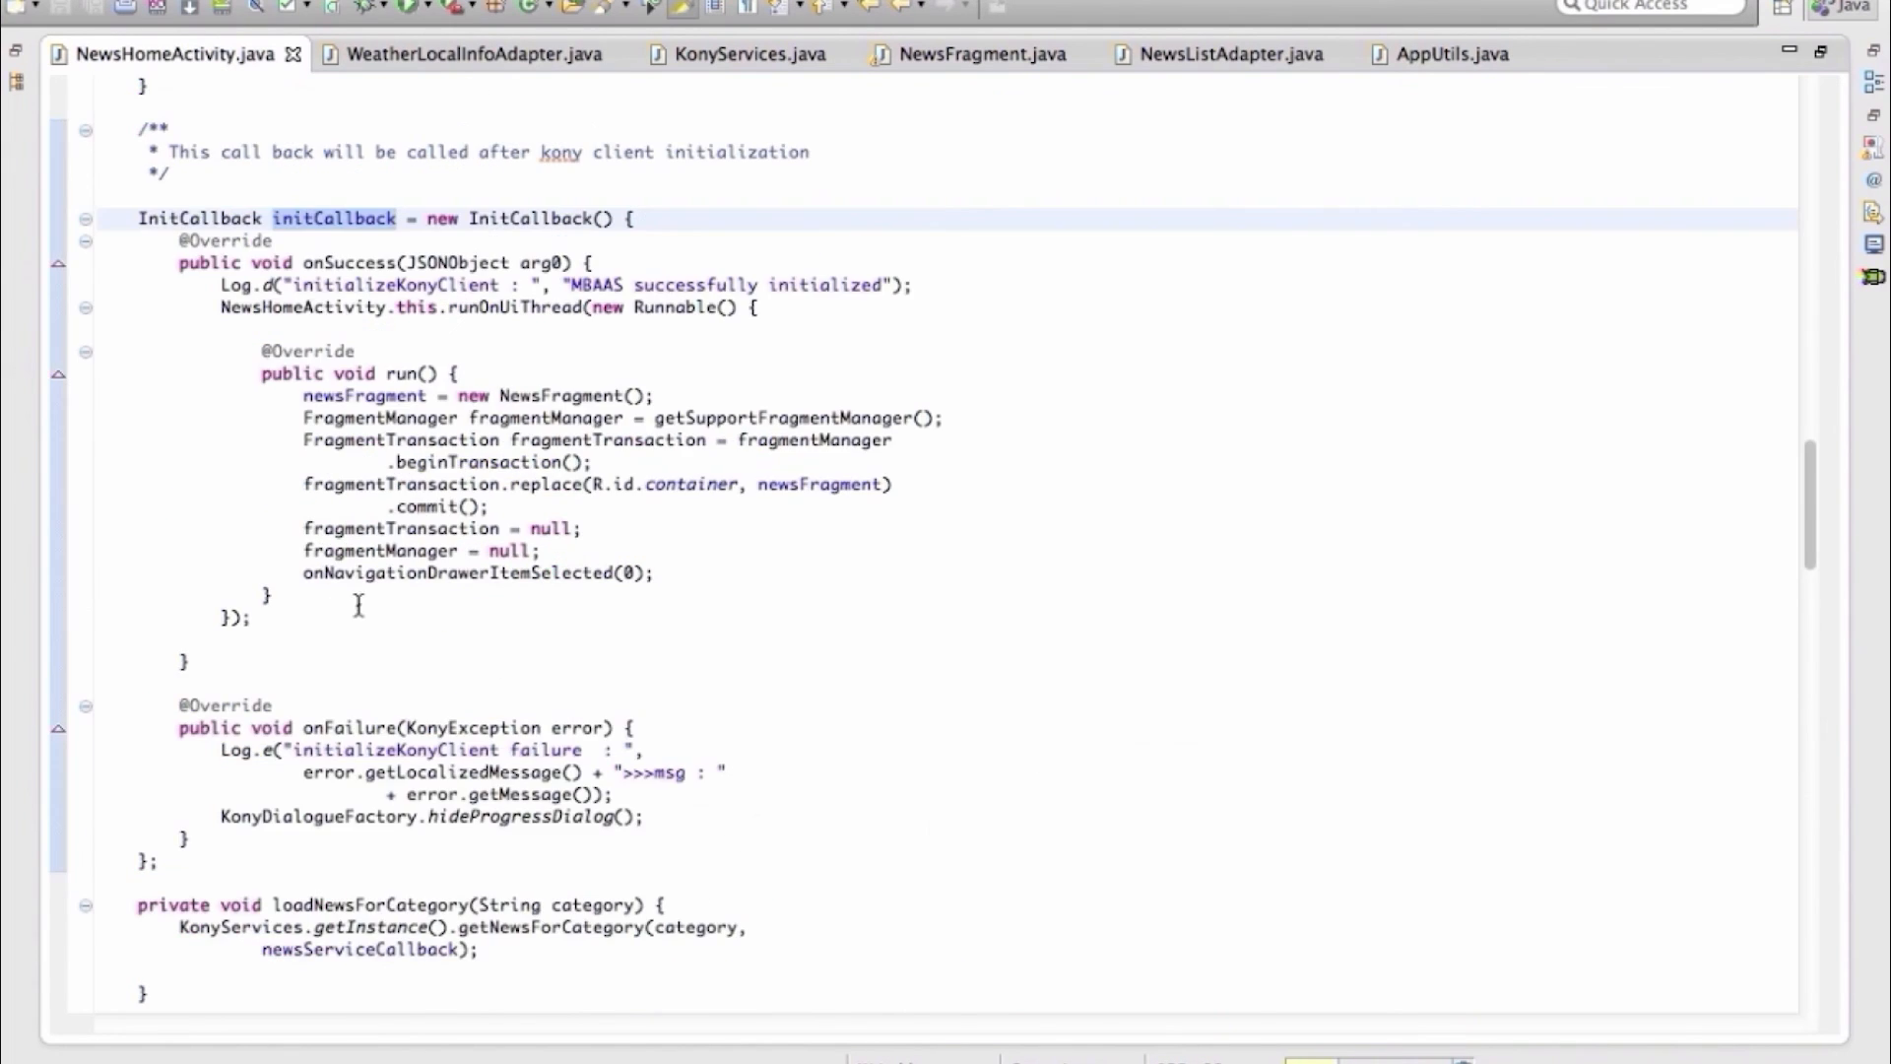
drag(221, 286, 946, 278)
scroll(590, 533, down, 5)
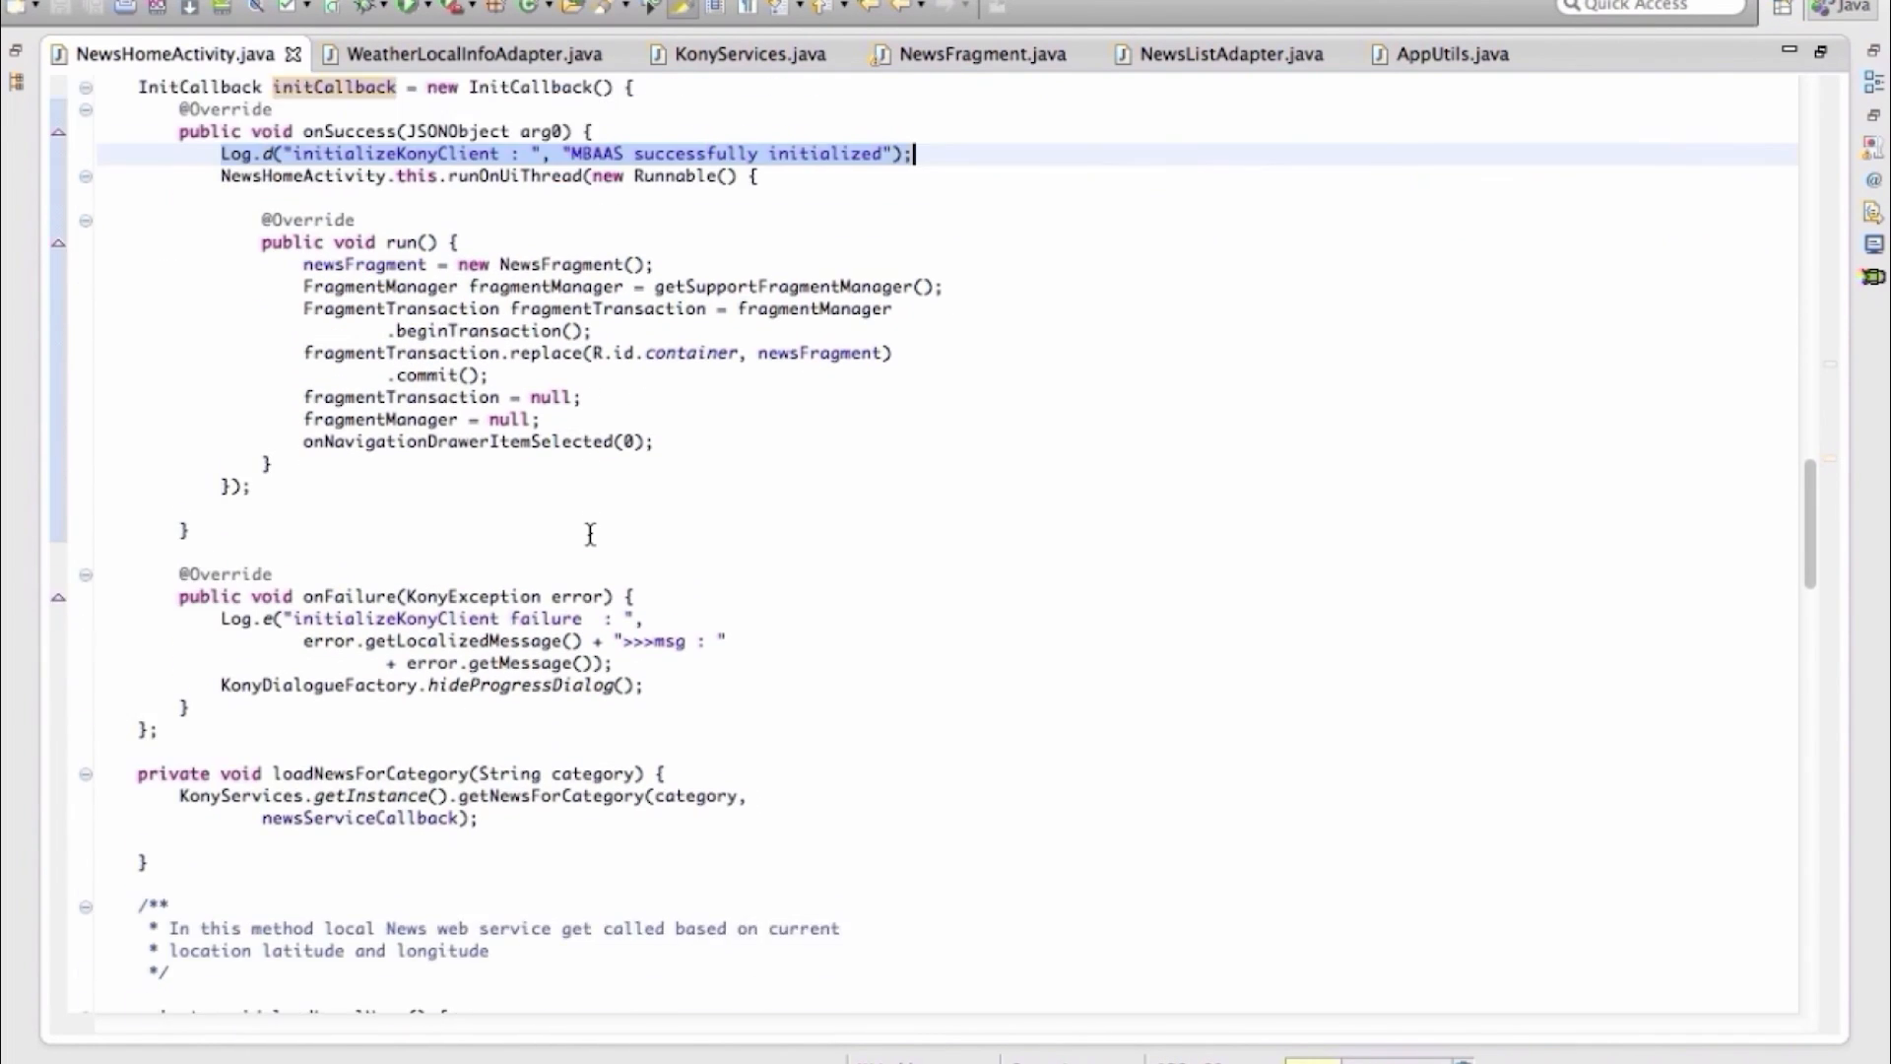
Jump from loadNewsForCategory to the getNewsForCategory declaration and examine its category parameter, service invocation and callback
drag(179, 585, 516, 609)
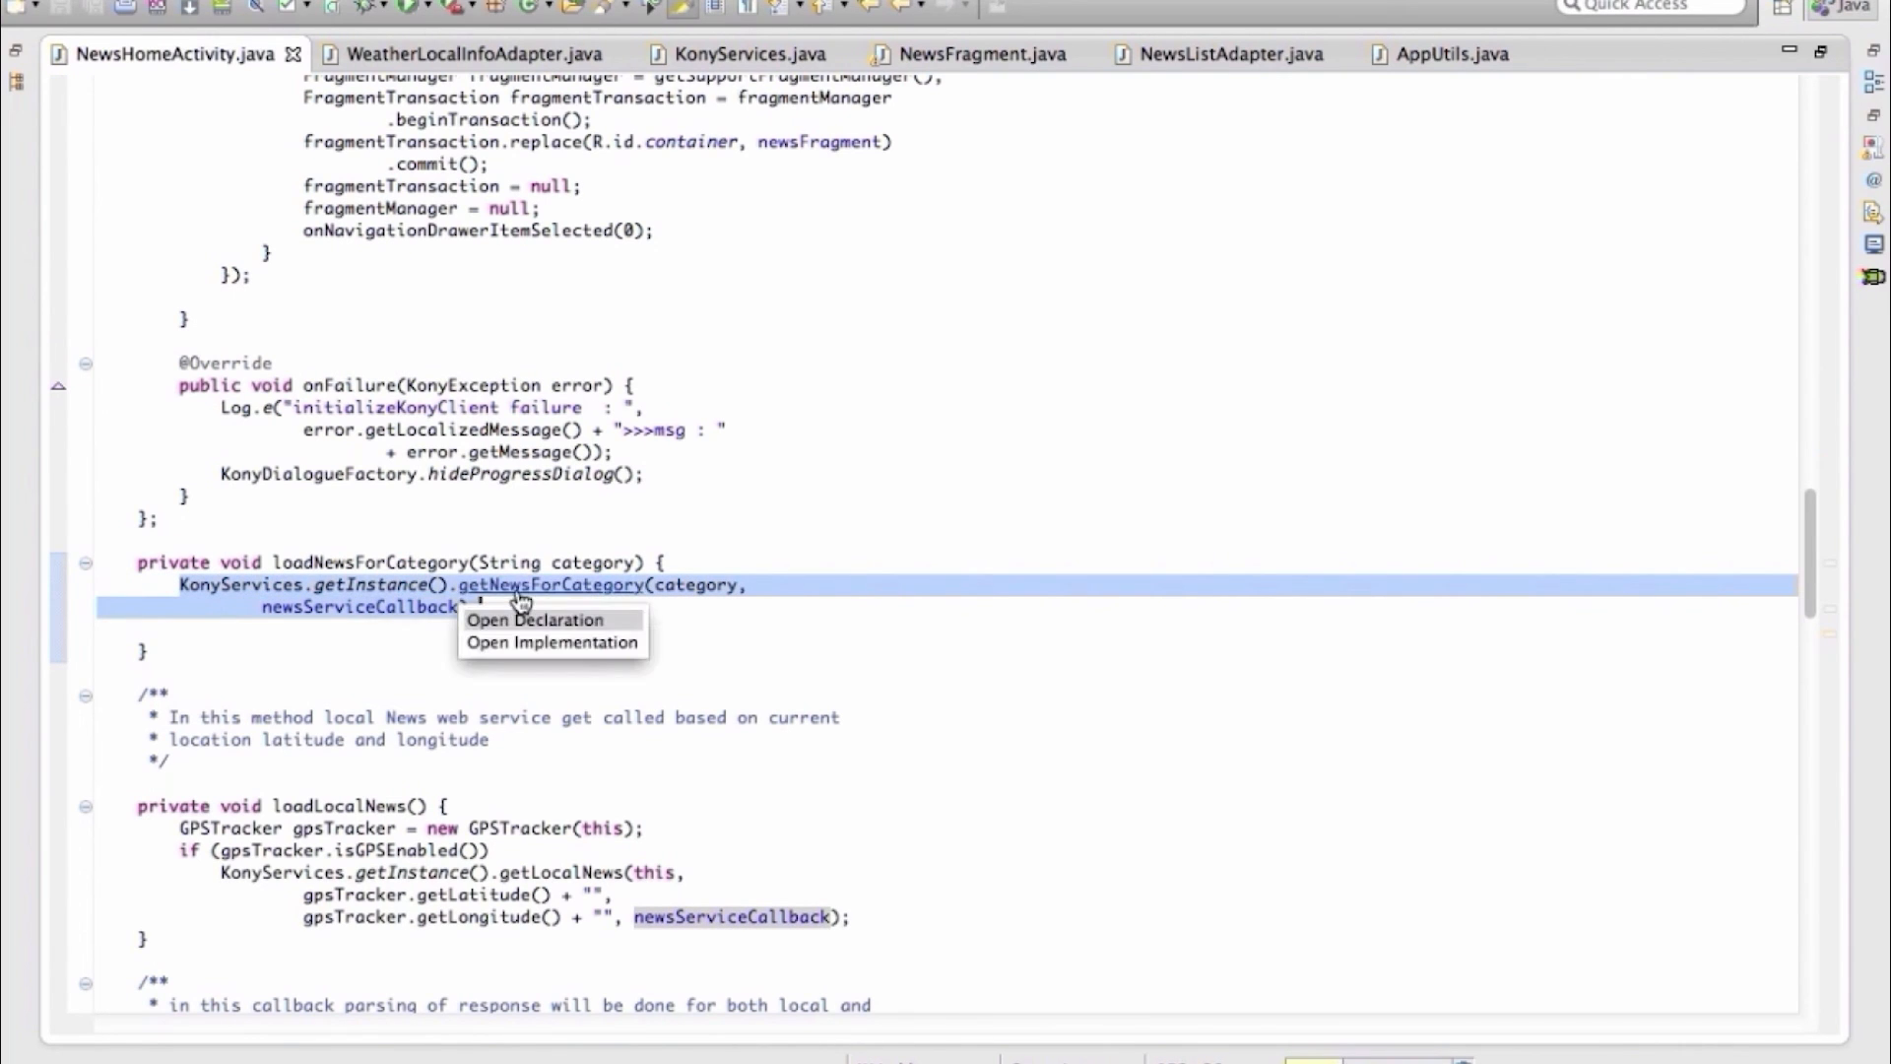
click(527, 616)
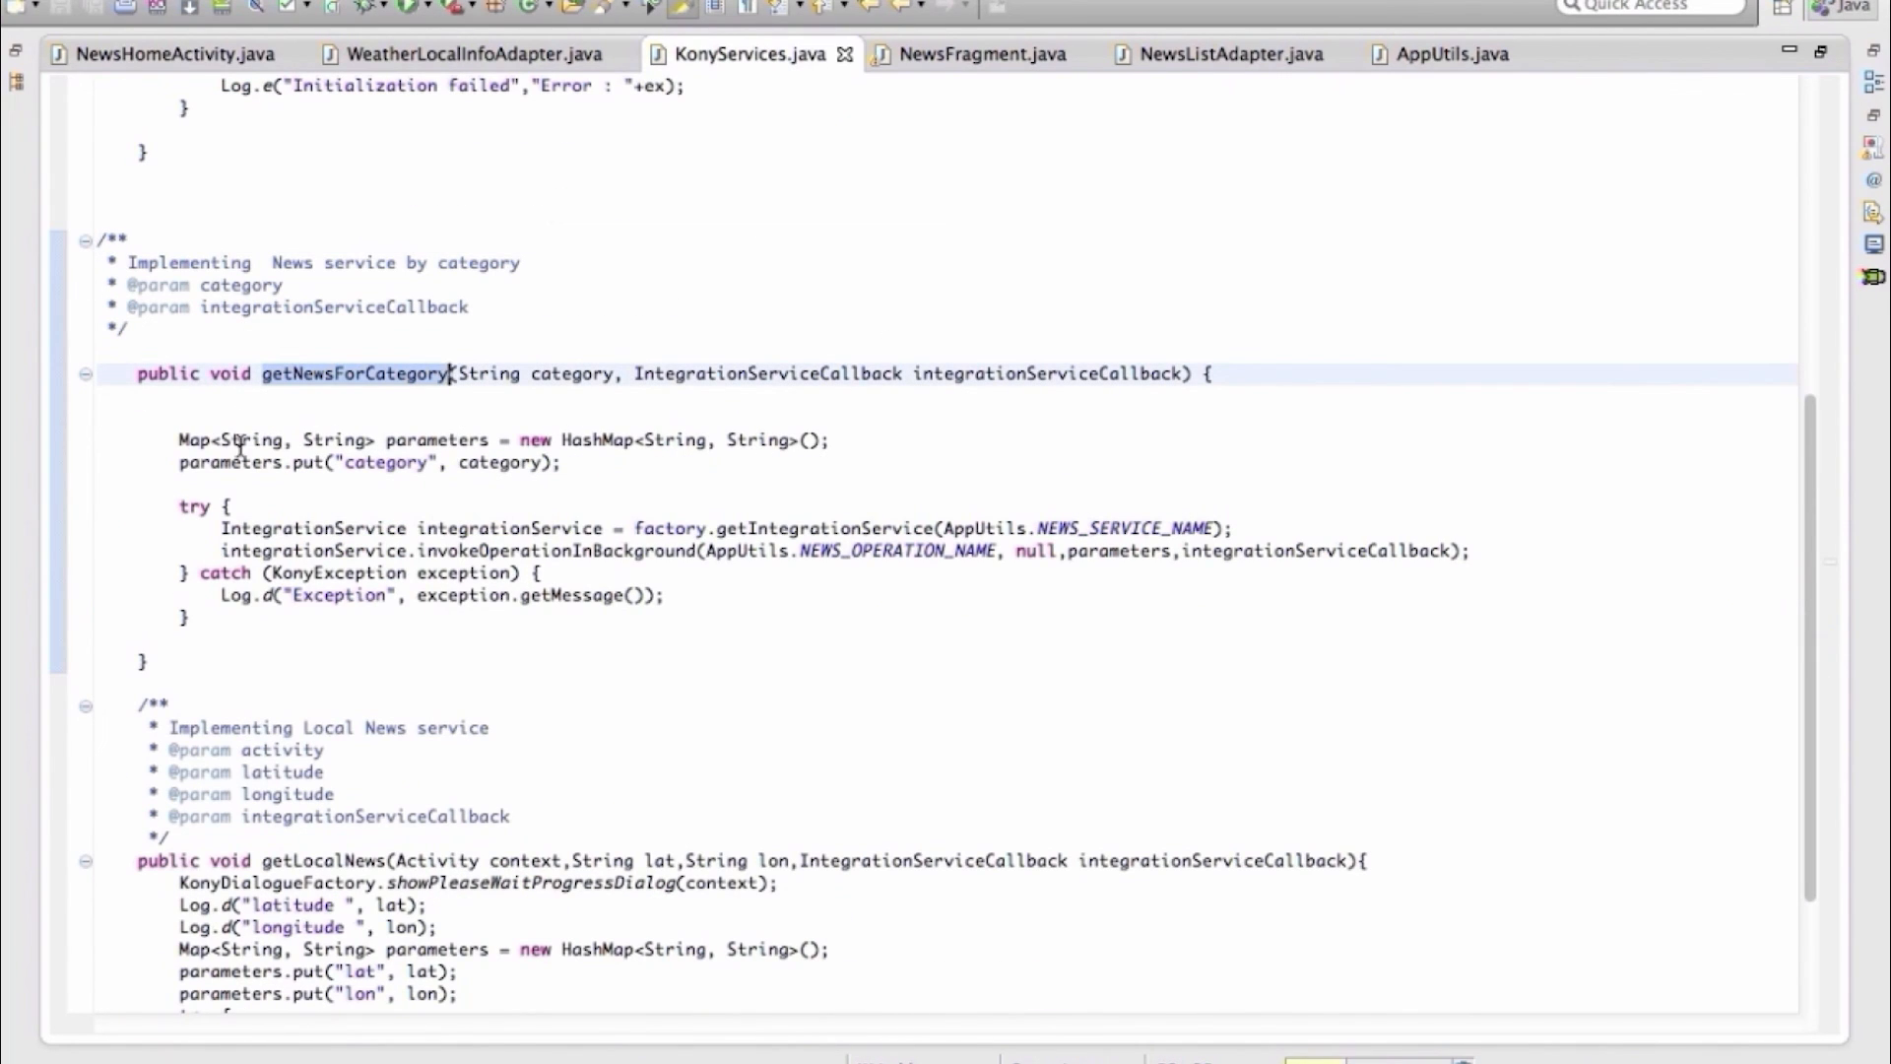
drag(155, 439, 591, 462)
click(591, 462)
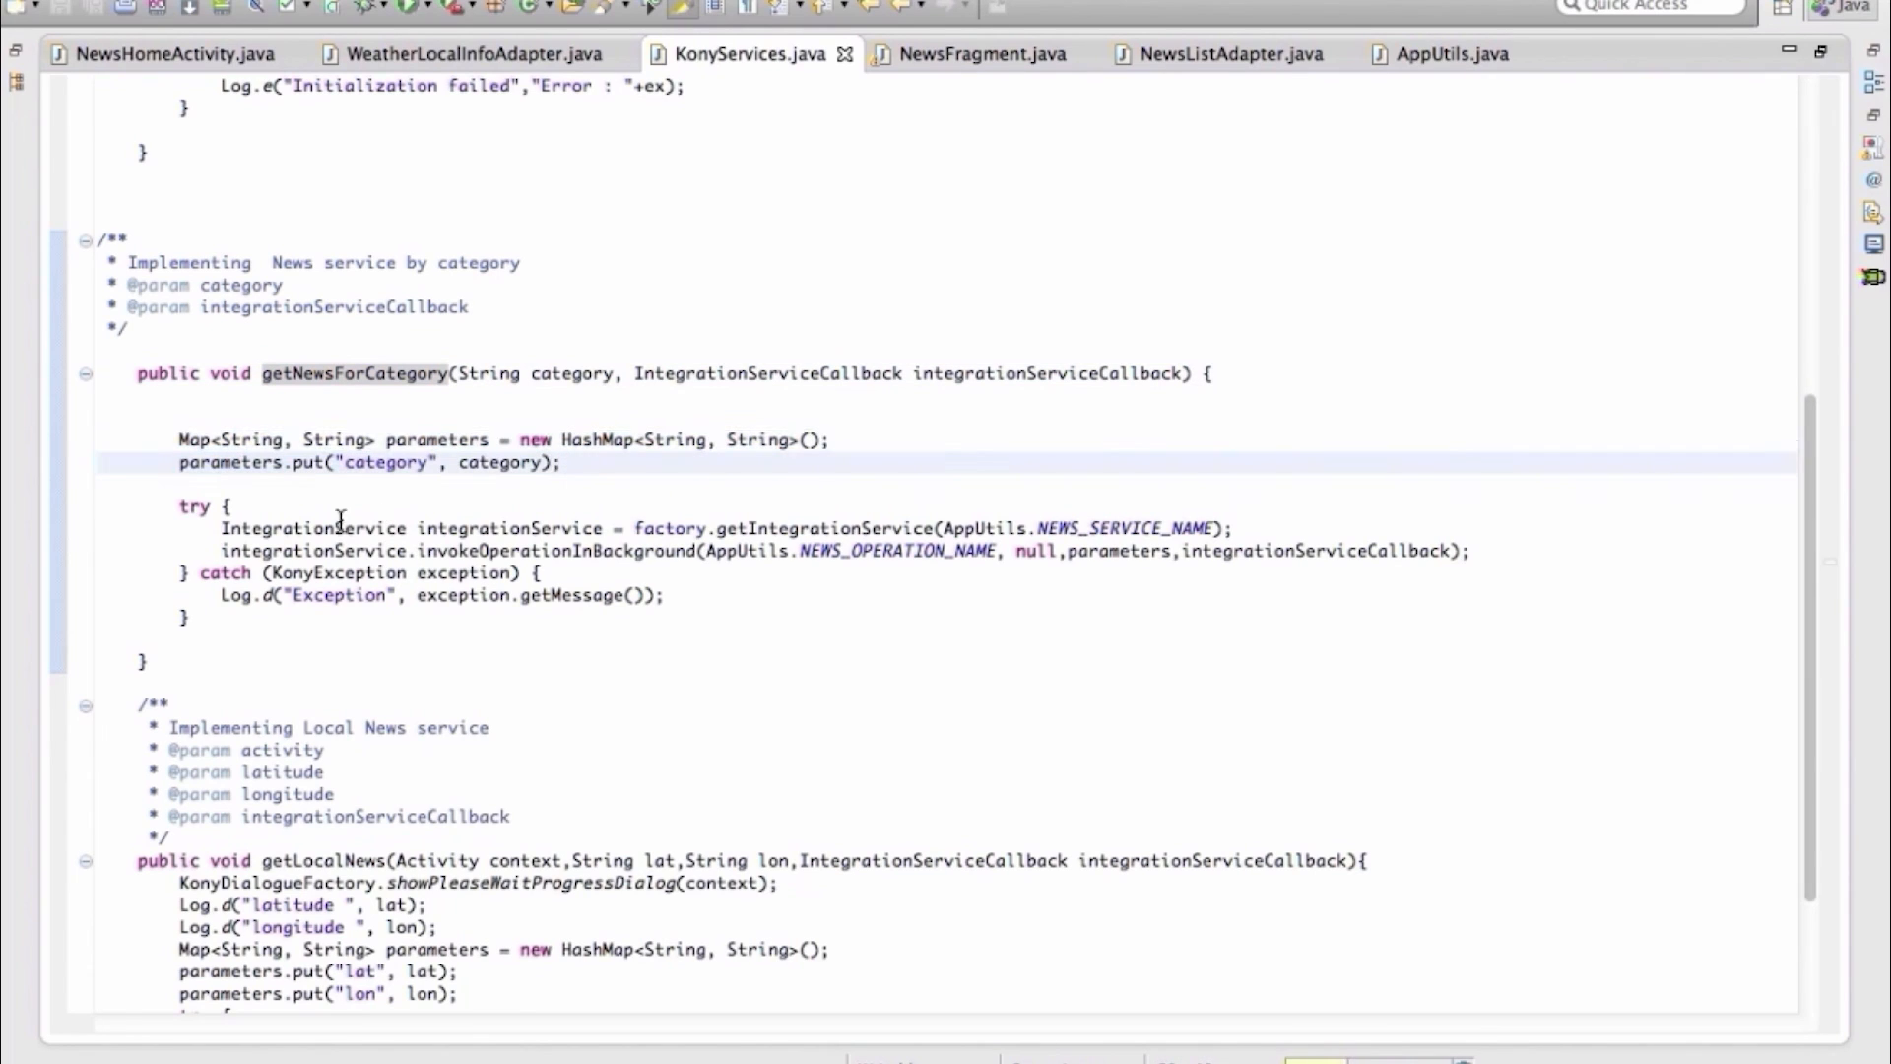
drag(209, 533, 1233, 532)
drag(210, 552, 1470, 550)
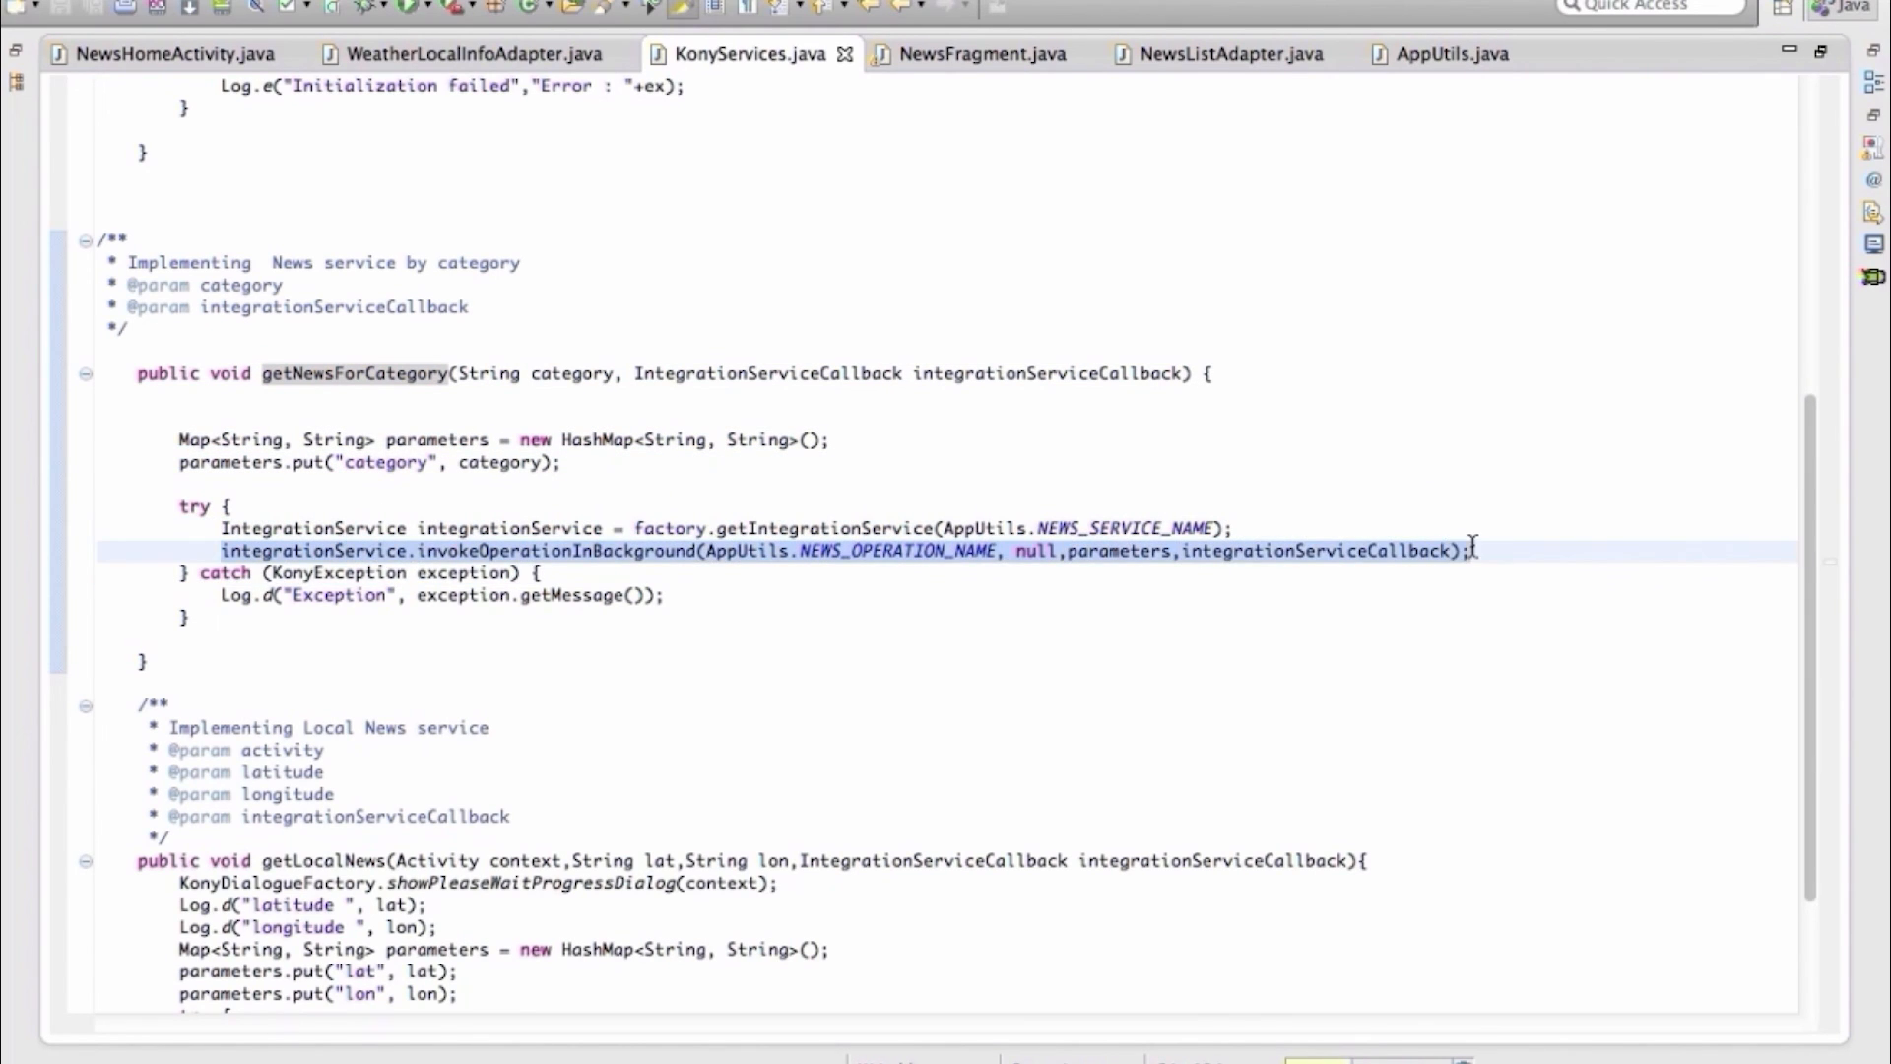
click(1308, 553)
double_click(1308, 553)
Open the newsServiceCallback definition in NewsHomeActivity.java and examine how onSuccess logs the response and parses news_list items
click(144, 58)
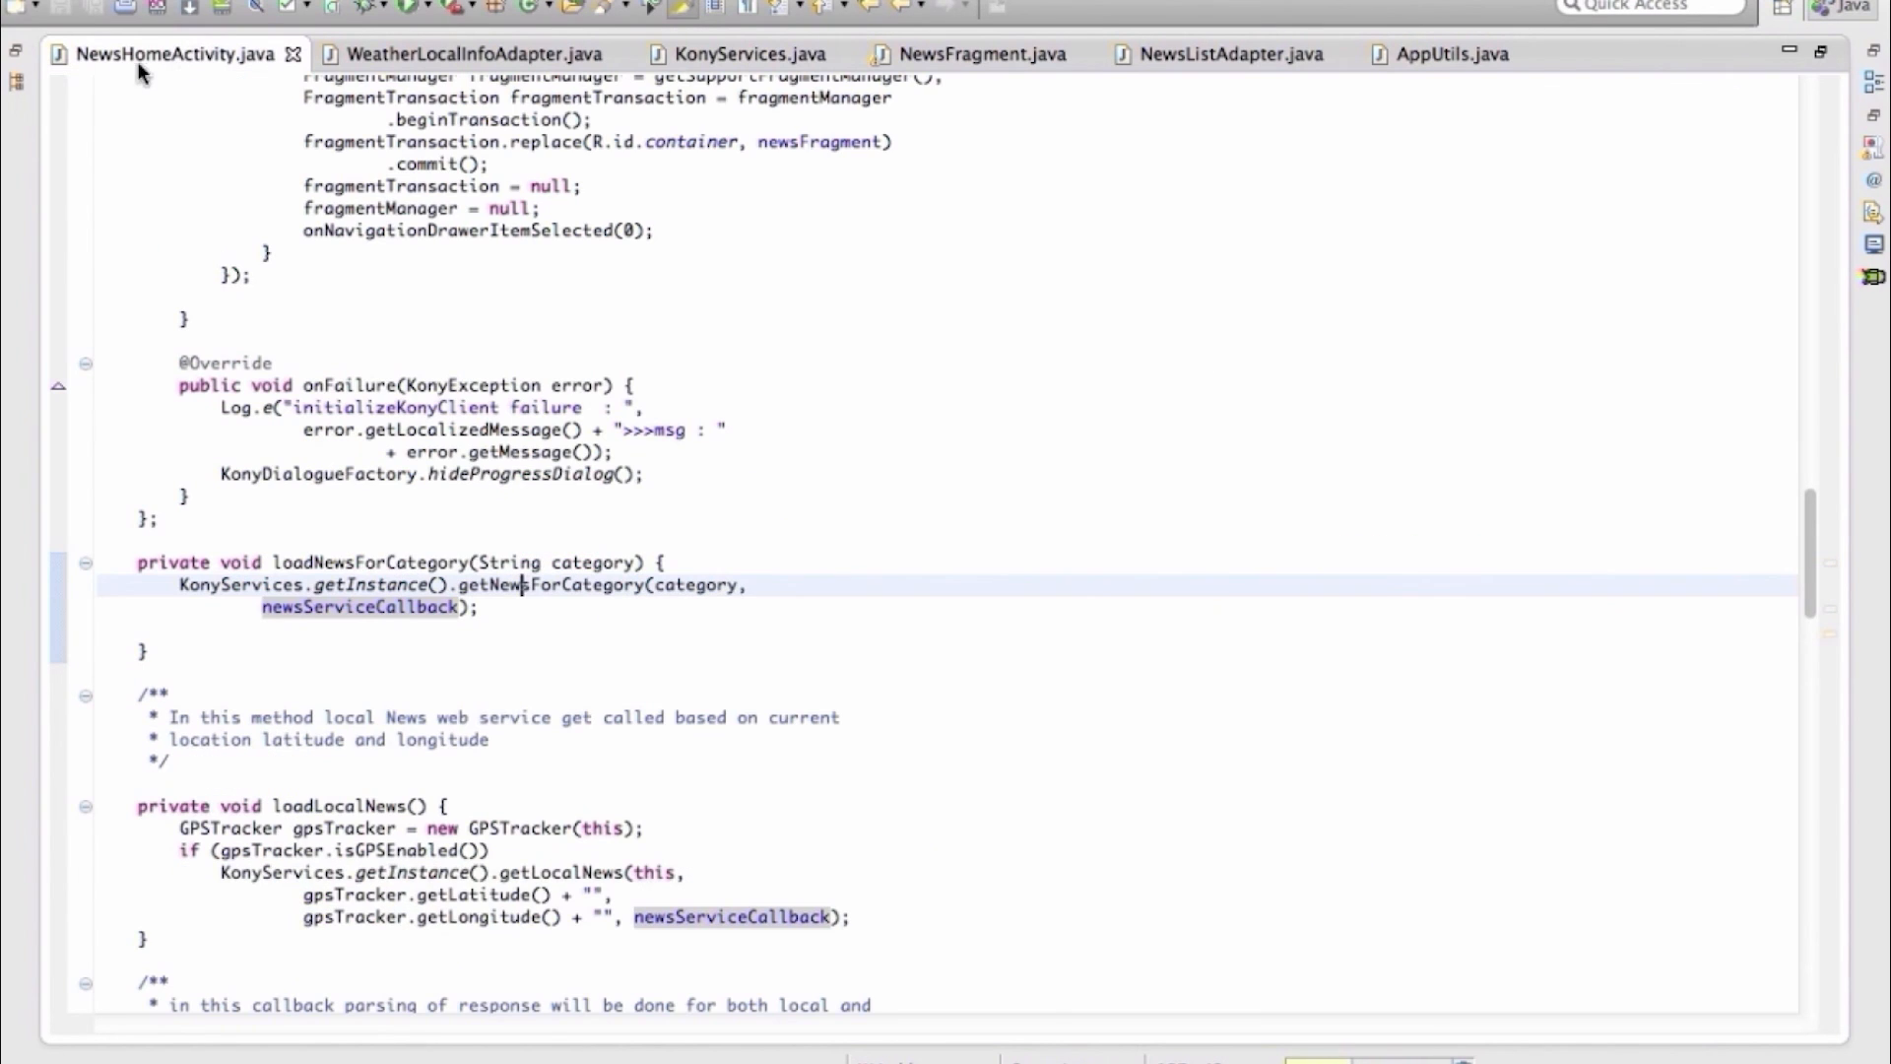
super+click(330, 607)
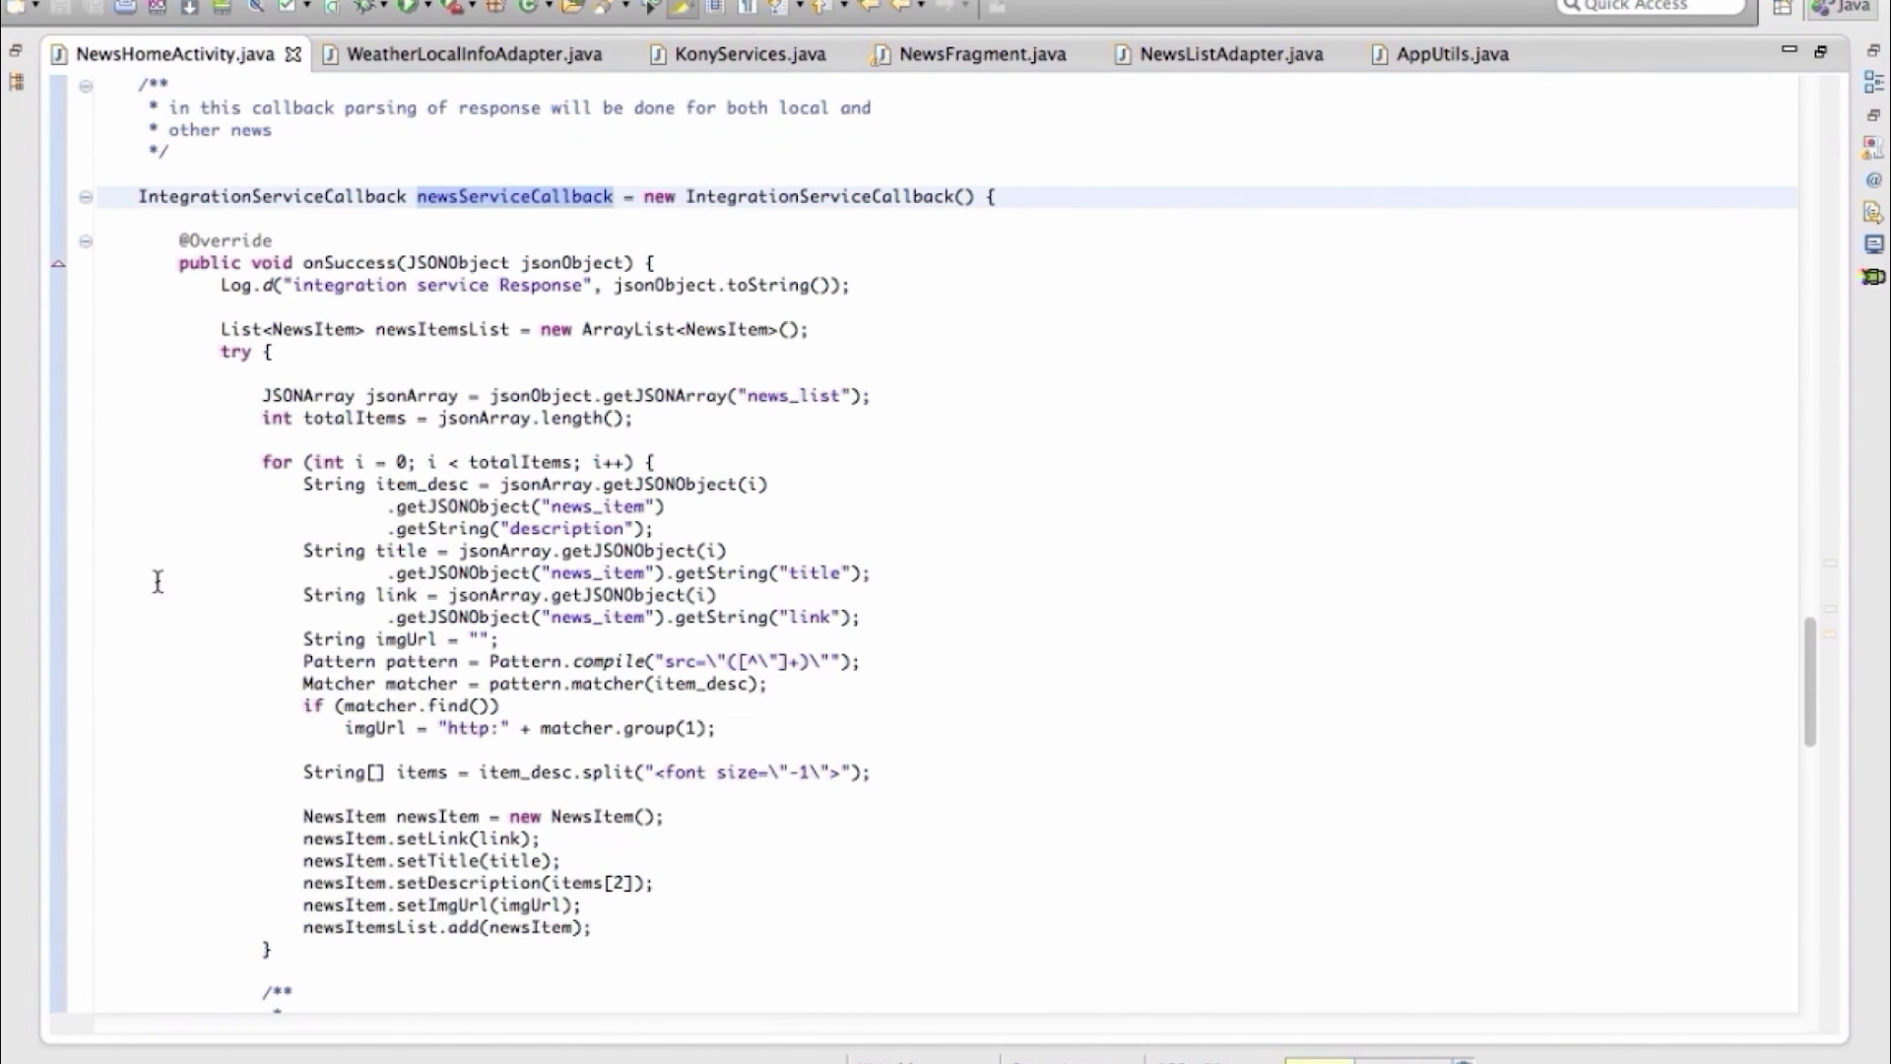
drag(221, 286, 967, 283)
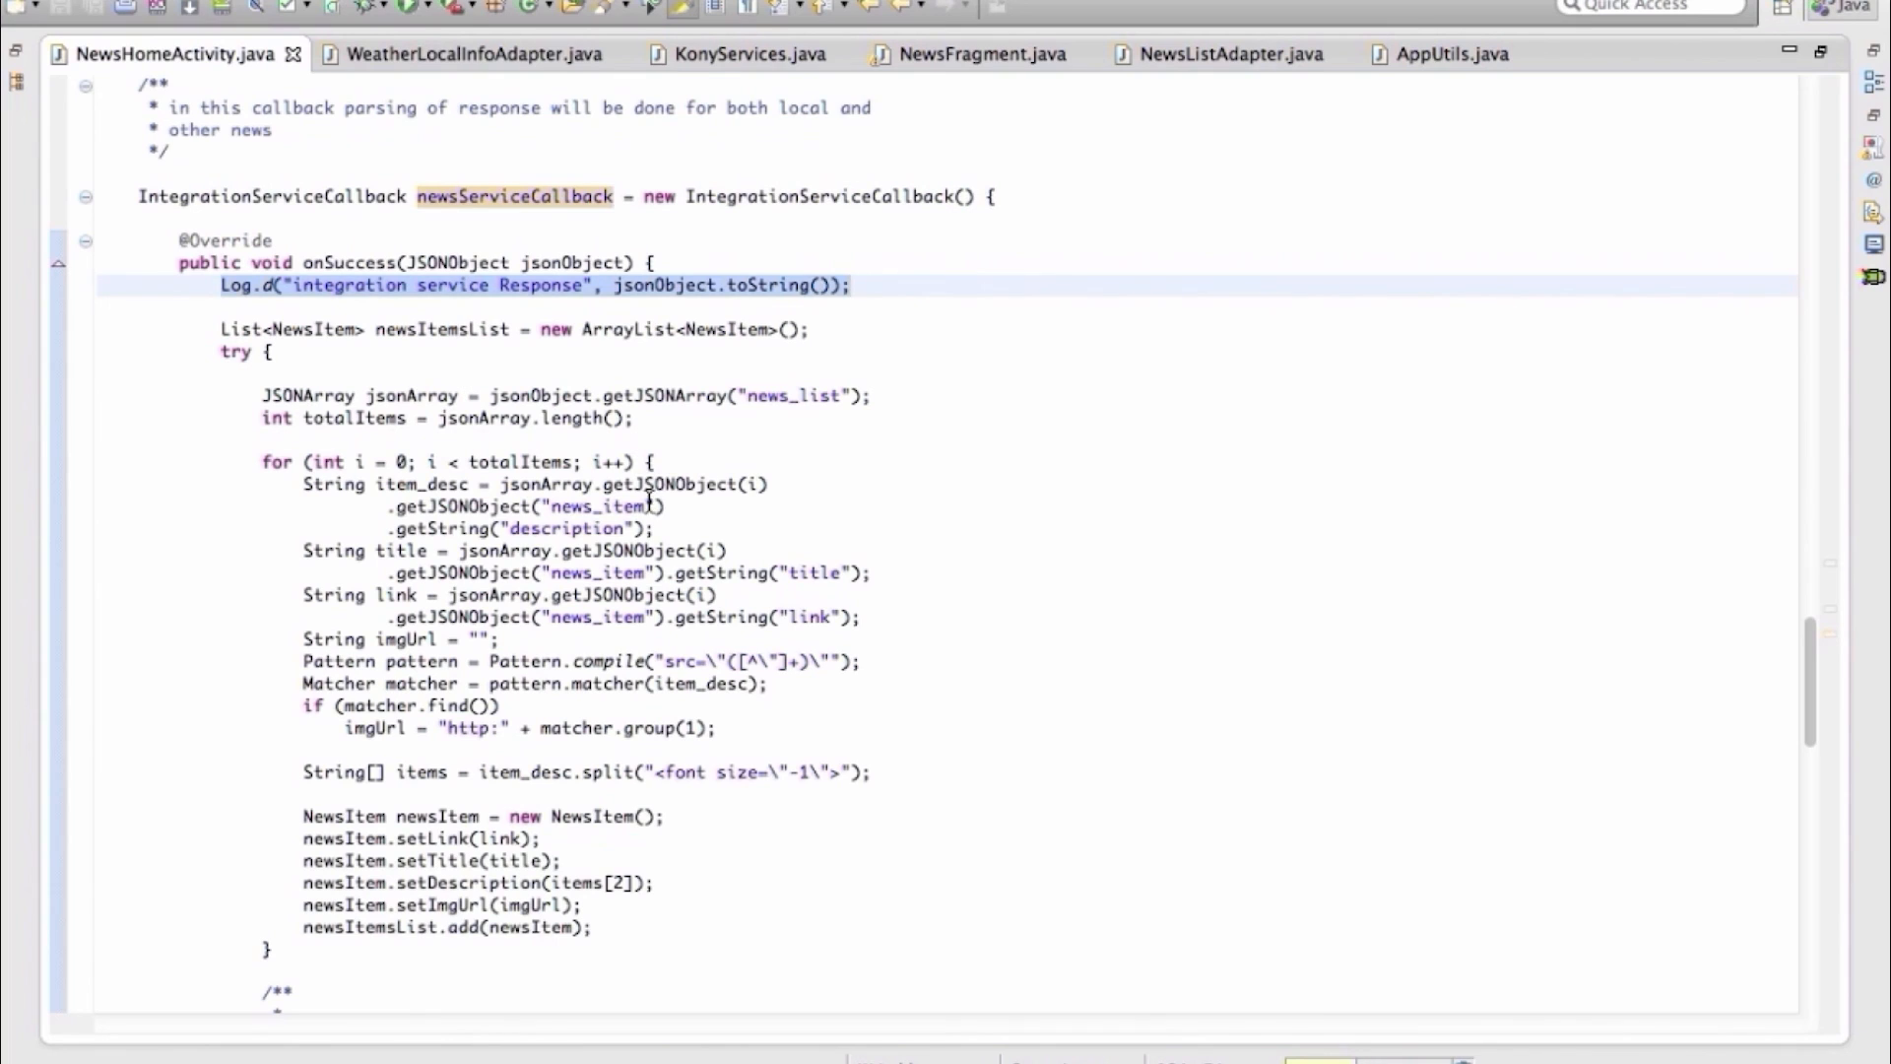
scroll(670, 480, down, 3)
drag(198, 303, 654, 857)
scroll(976, 721, down, 5)
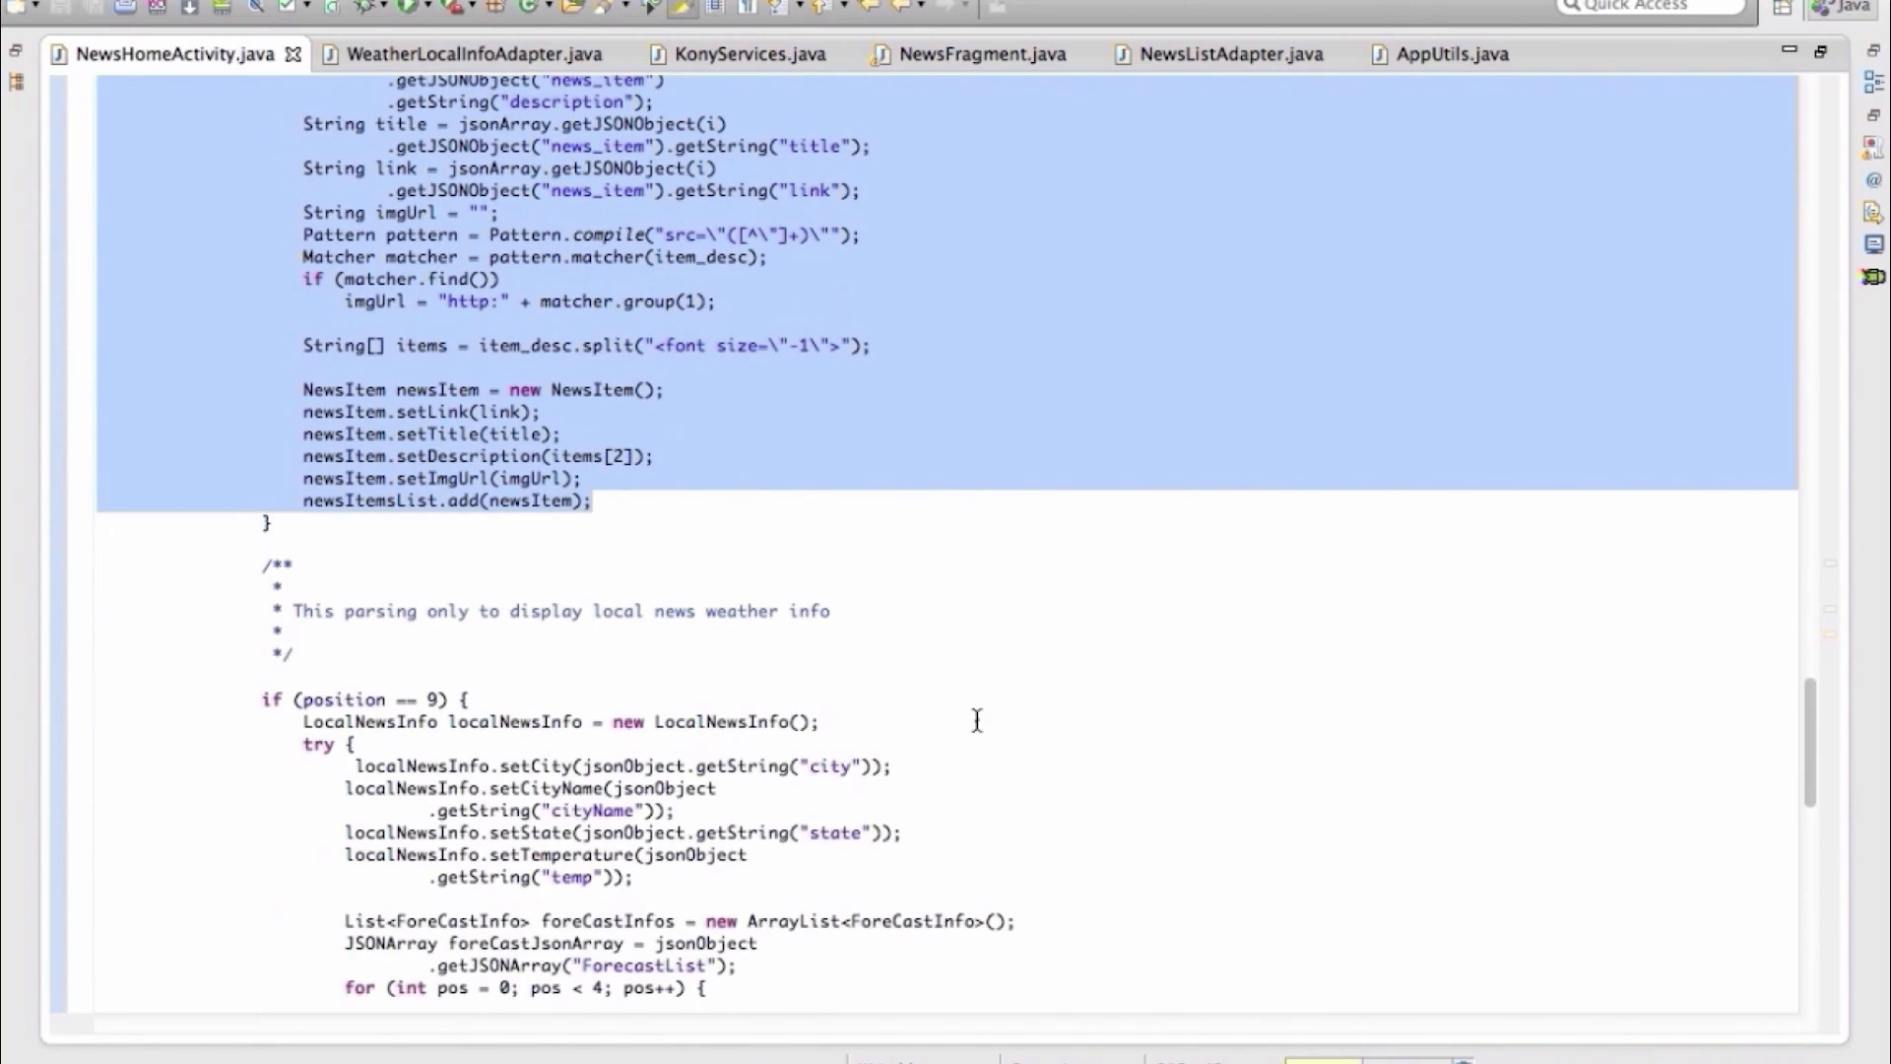
Examine the callback's position == 9 branch that parses the local weather info and ForecastList
scroll(977, 721, down, 1)
click(842, 654)
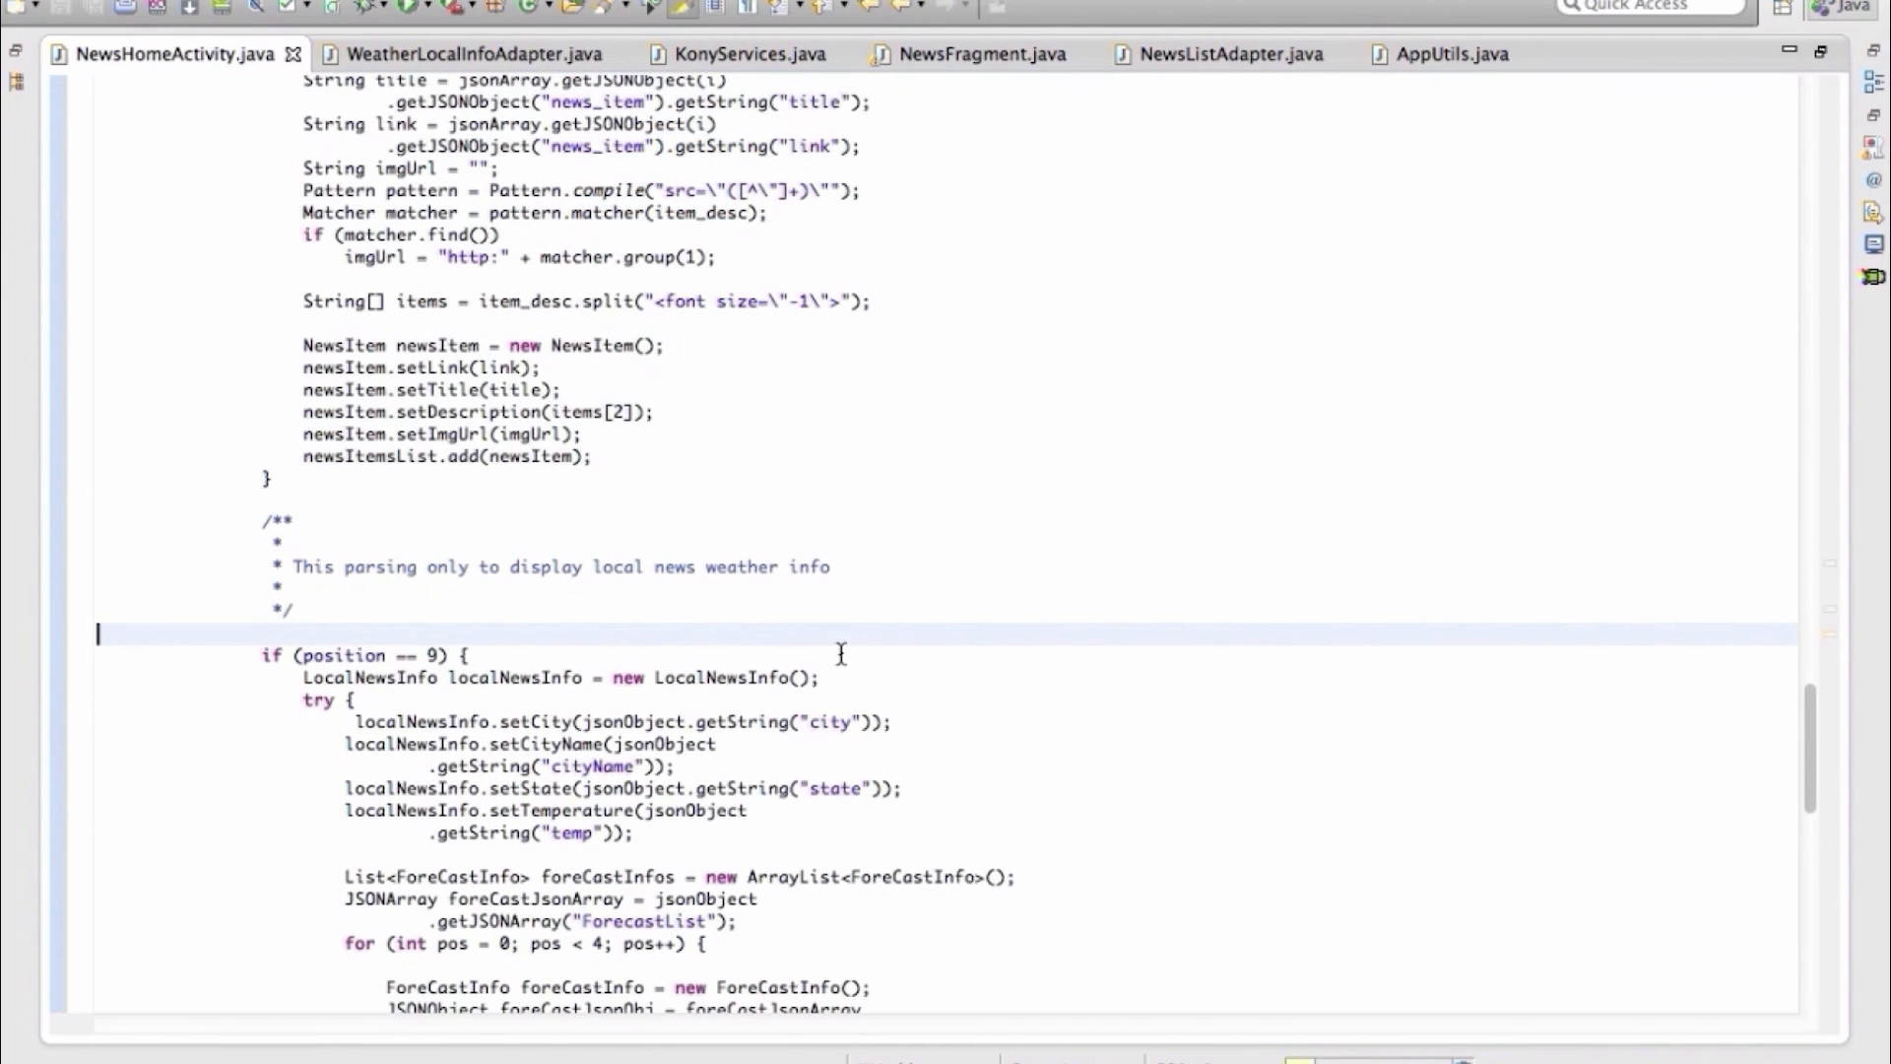
scroll(842, 654, down, 11)
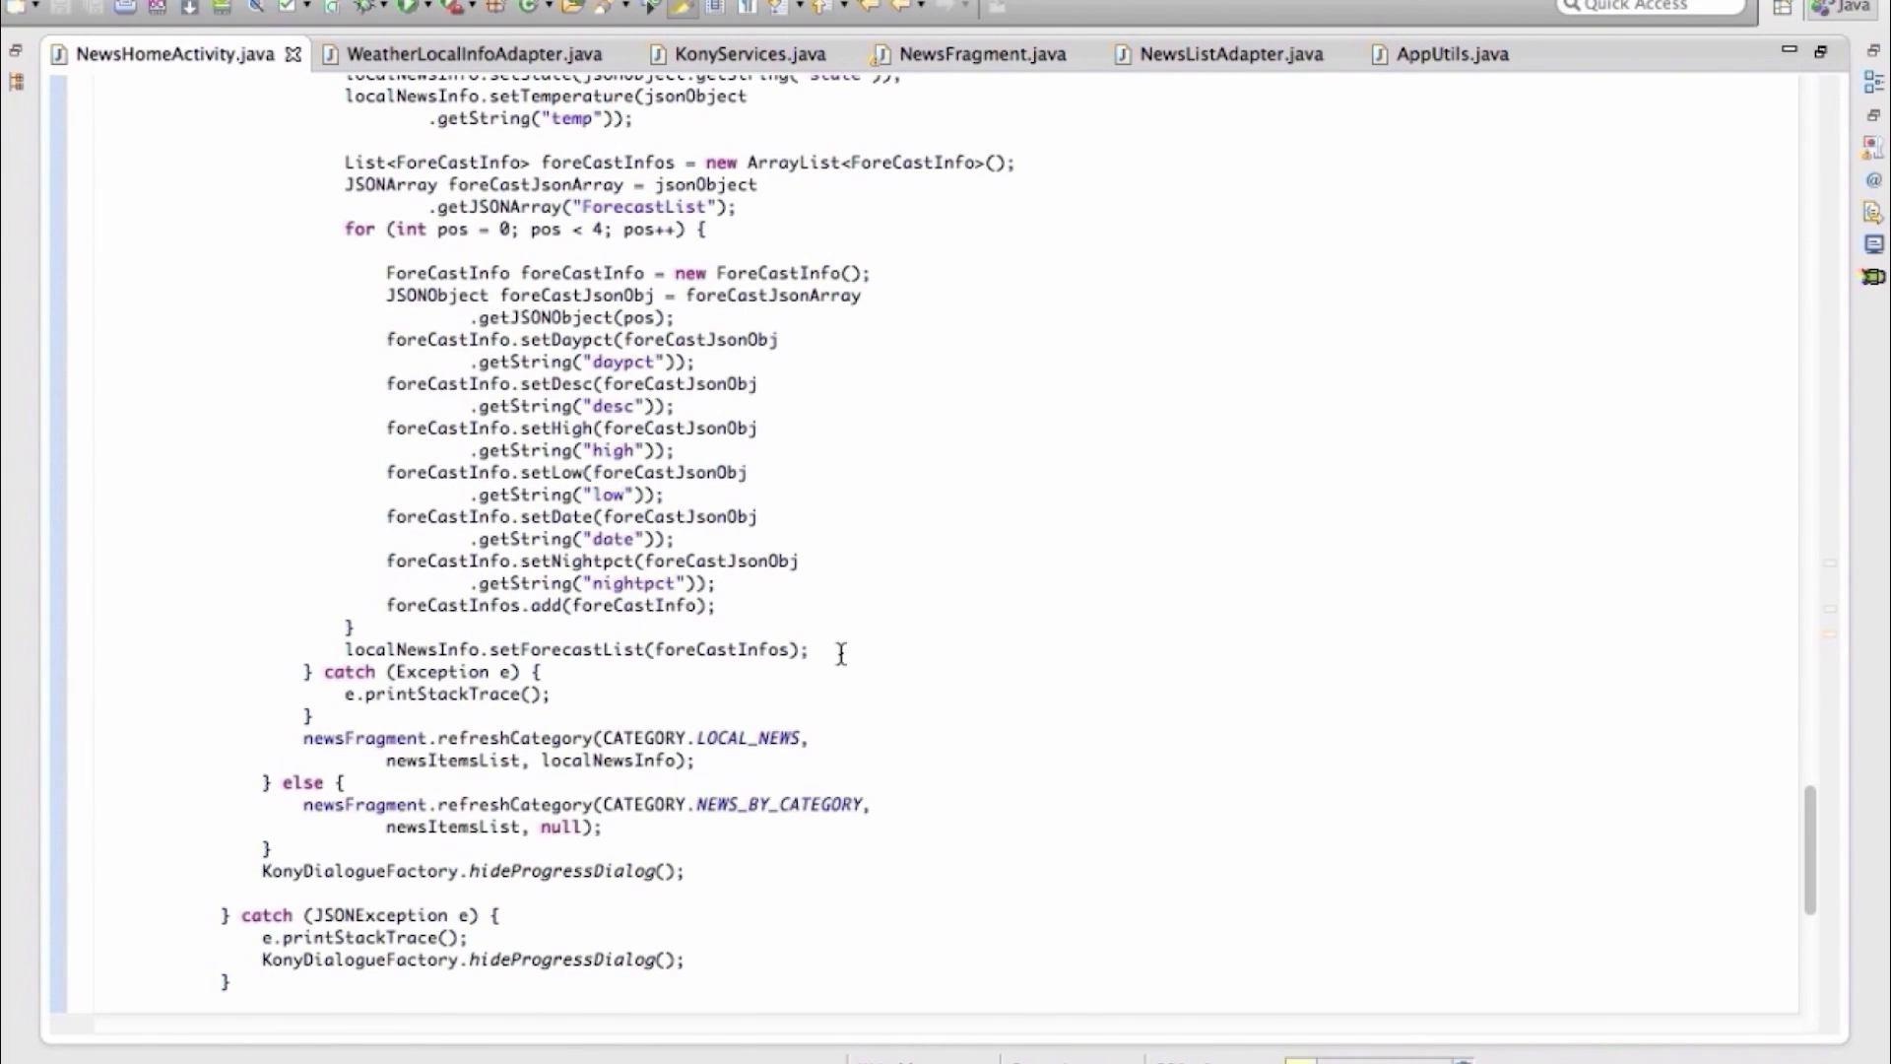
scroll(841, 654, up, 10)
scroll(841, 654, down, 6)
scroll(841, 654, up, 15)
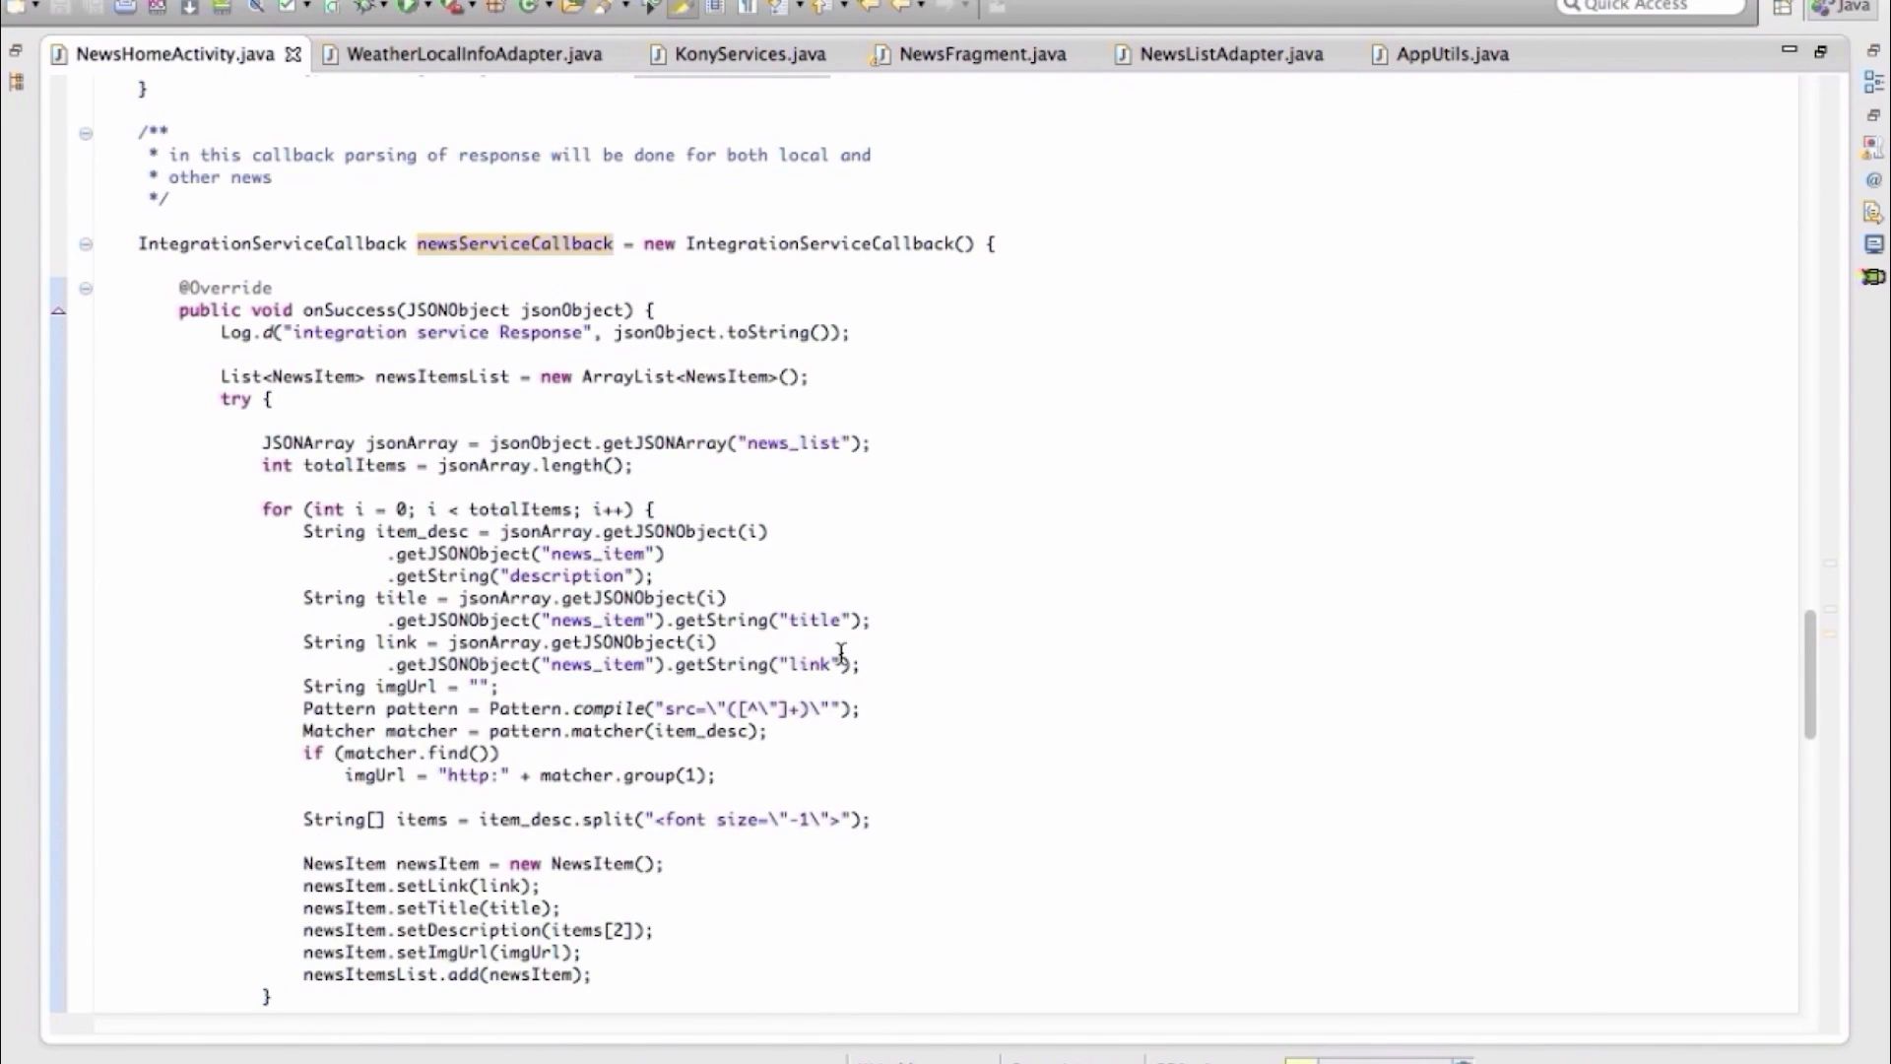
Locate loadLocalNews and examine how it passes the GPS latitude and longitude to getLocalNews
scroll(841, 654, up, 10)
click(349, 598)
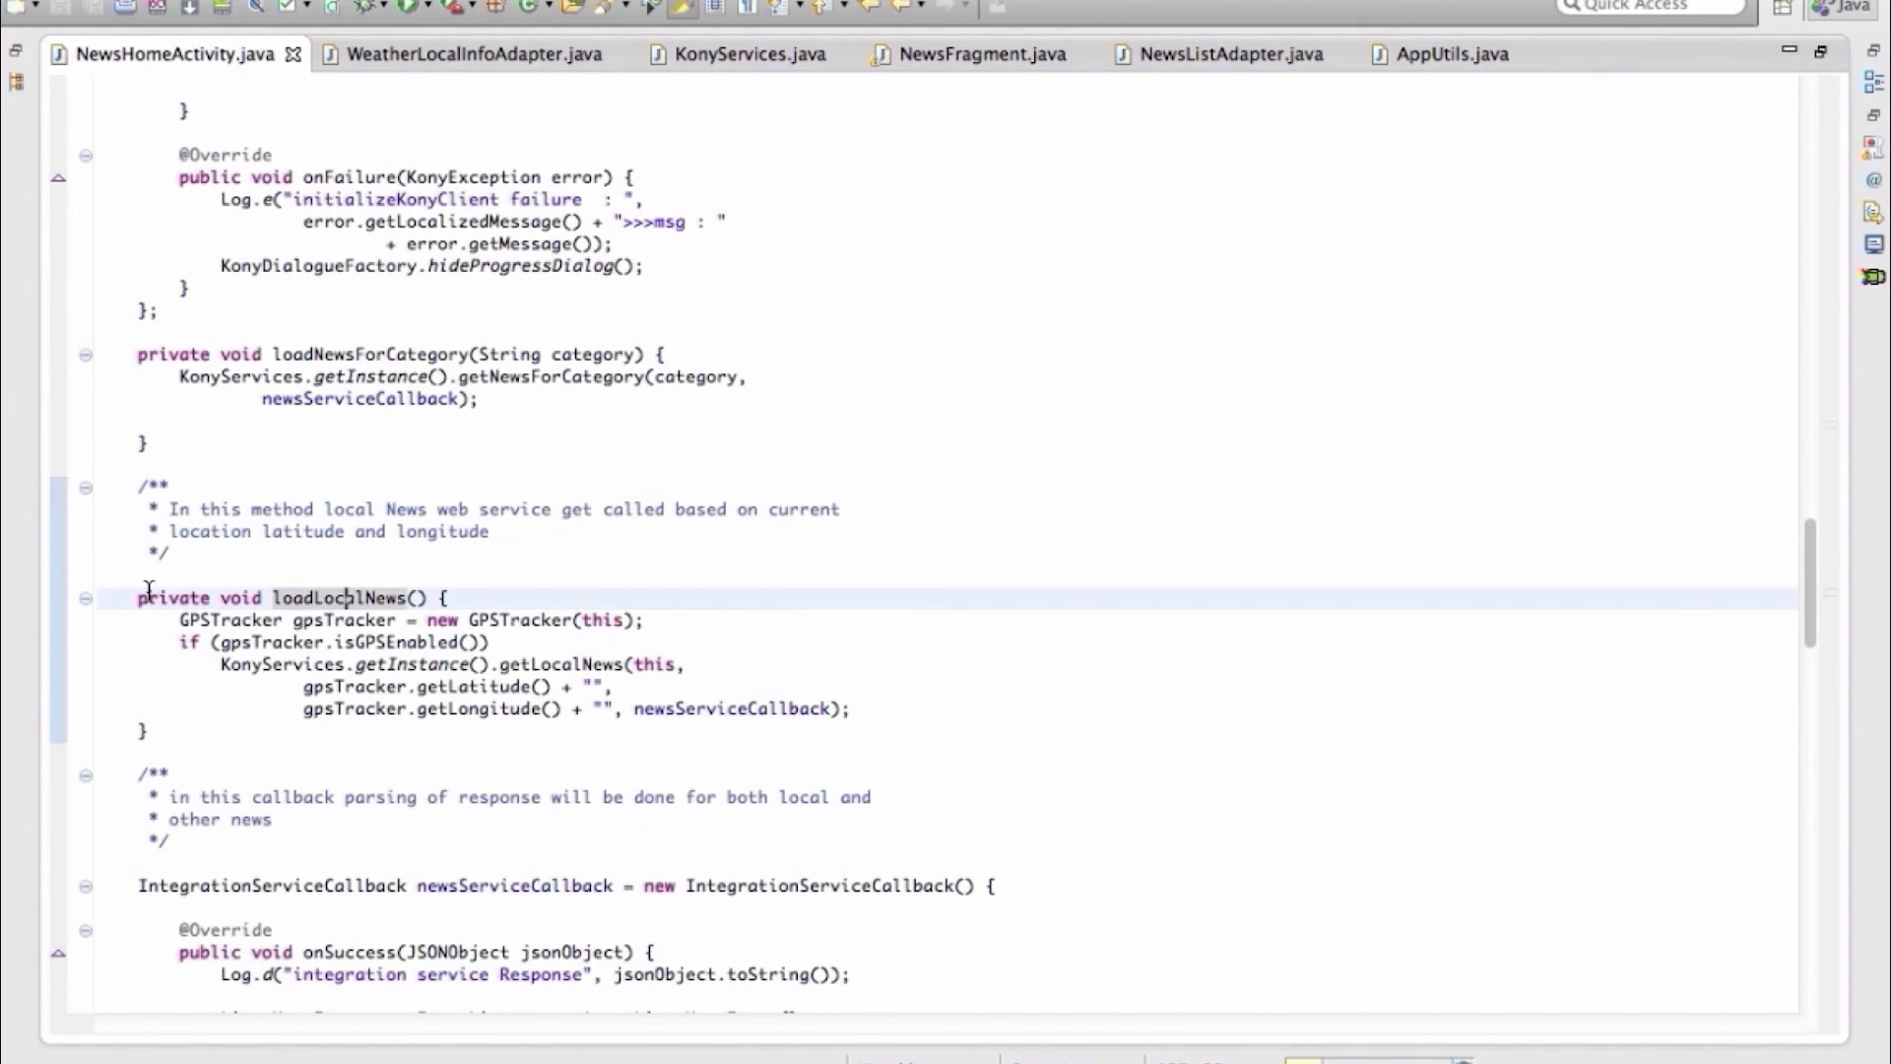
click(262, 684)
drag(217, 663, 894, 712)
click(853, 709)
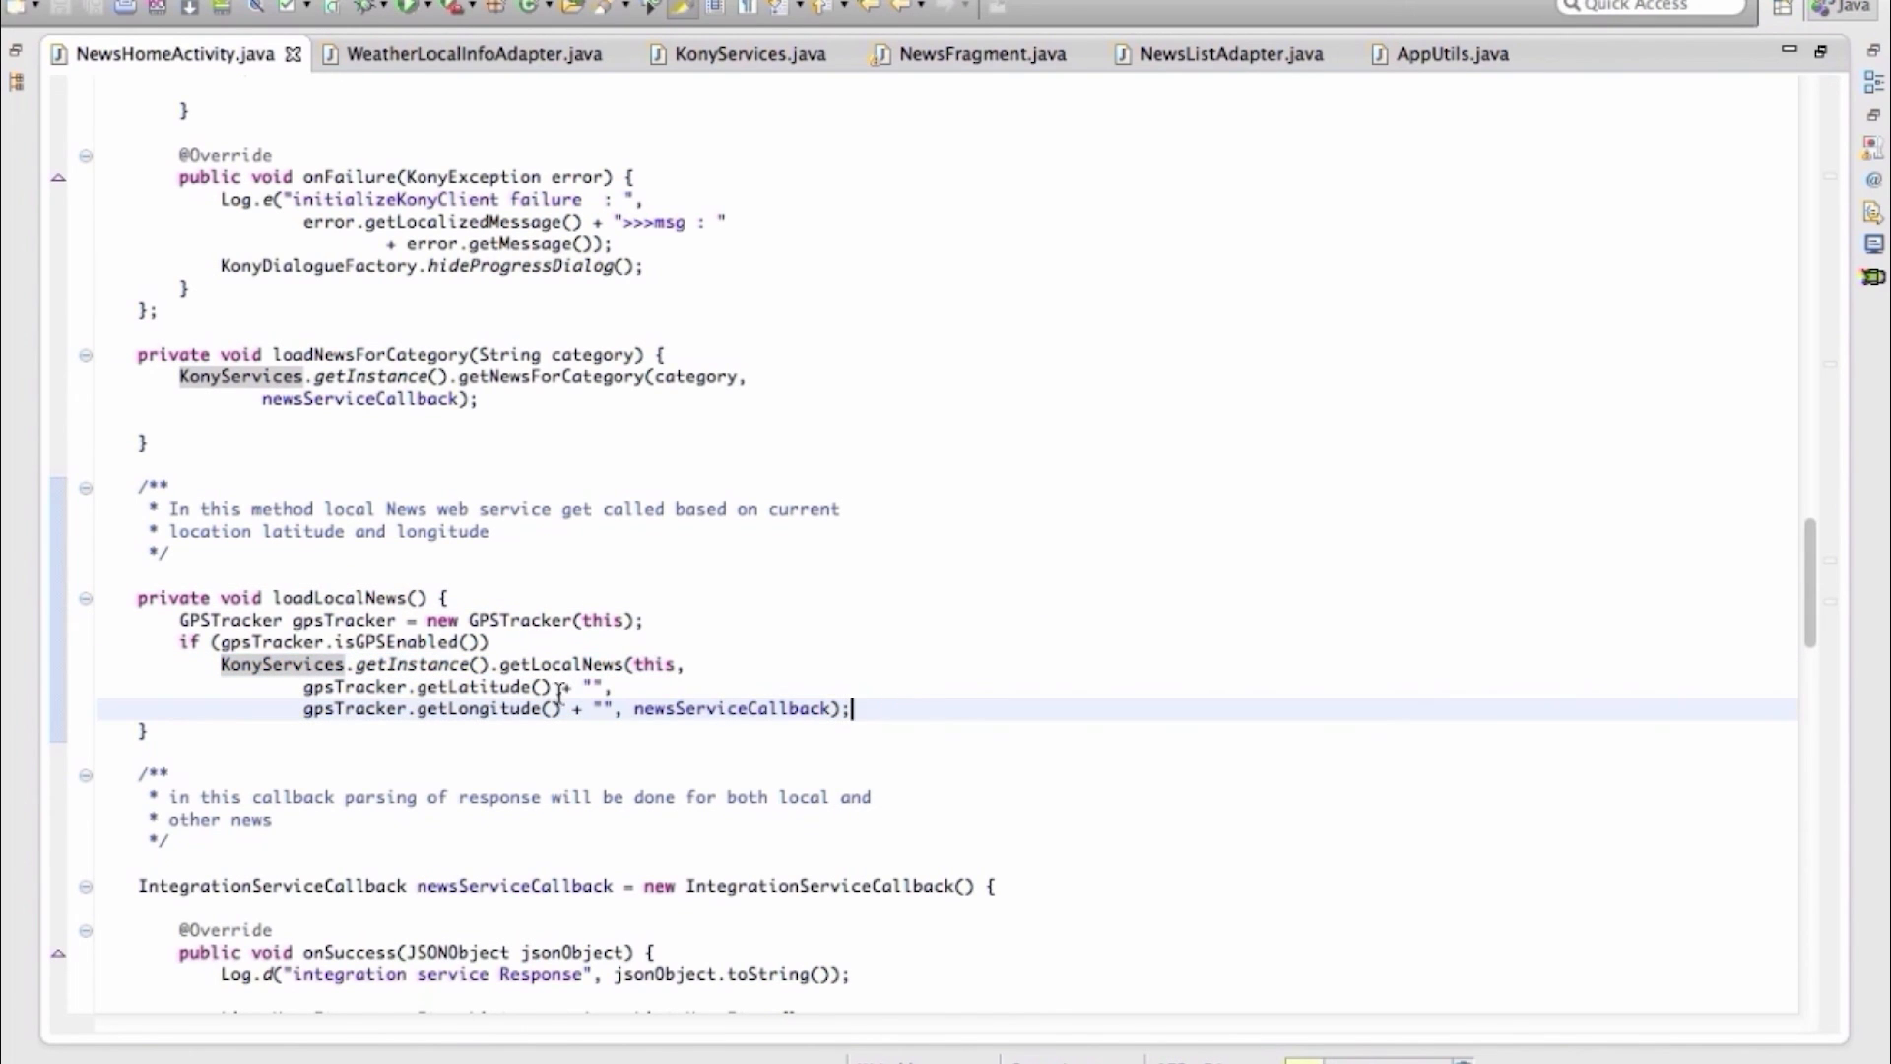
Jump from loadLocalNews to the getLocalNews declaration and examine its lat and lon parameters, service invocation and callback
super+click(558, 670)
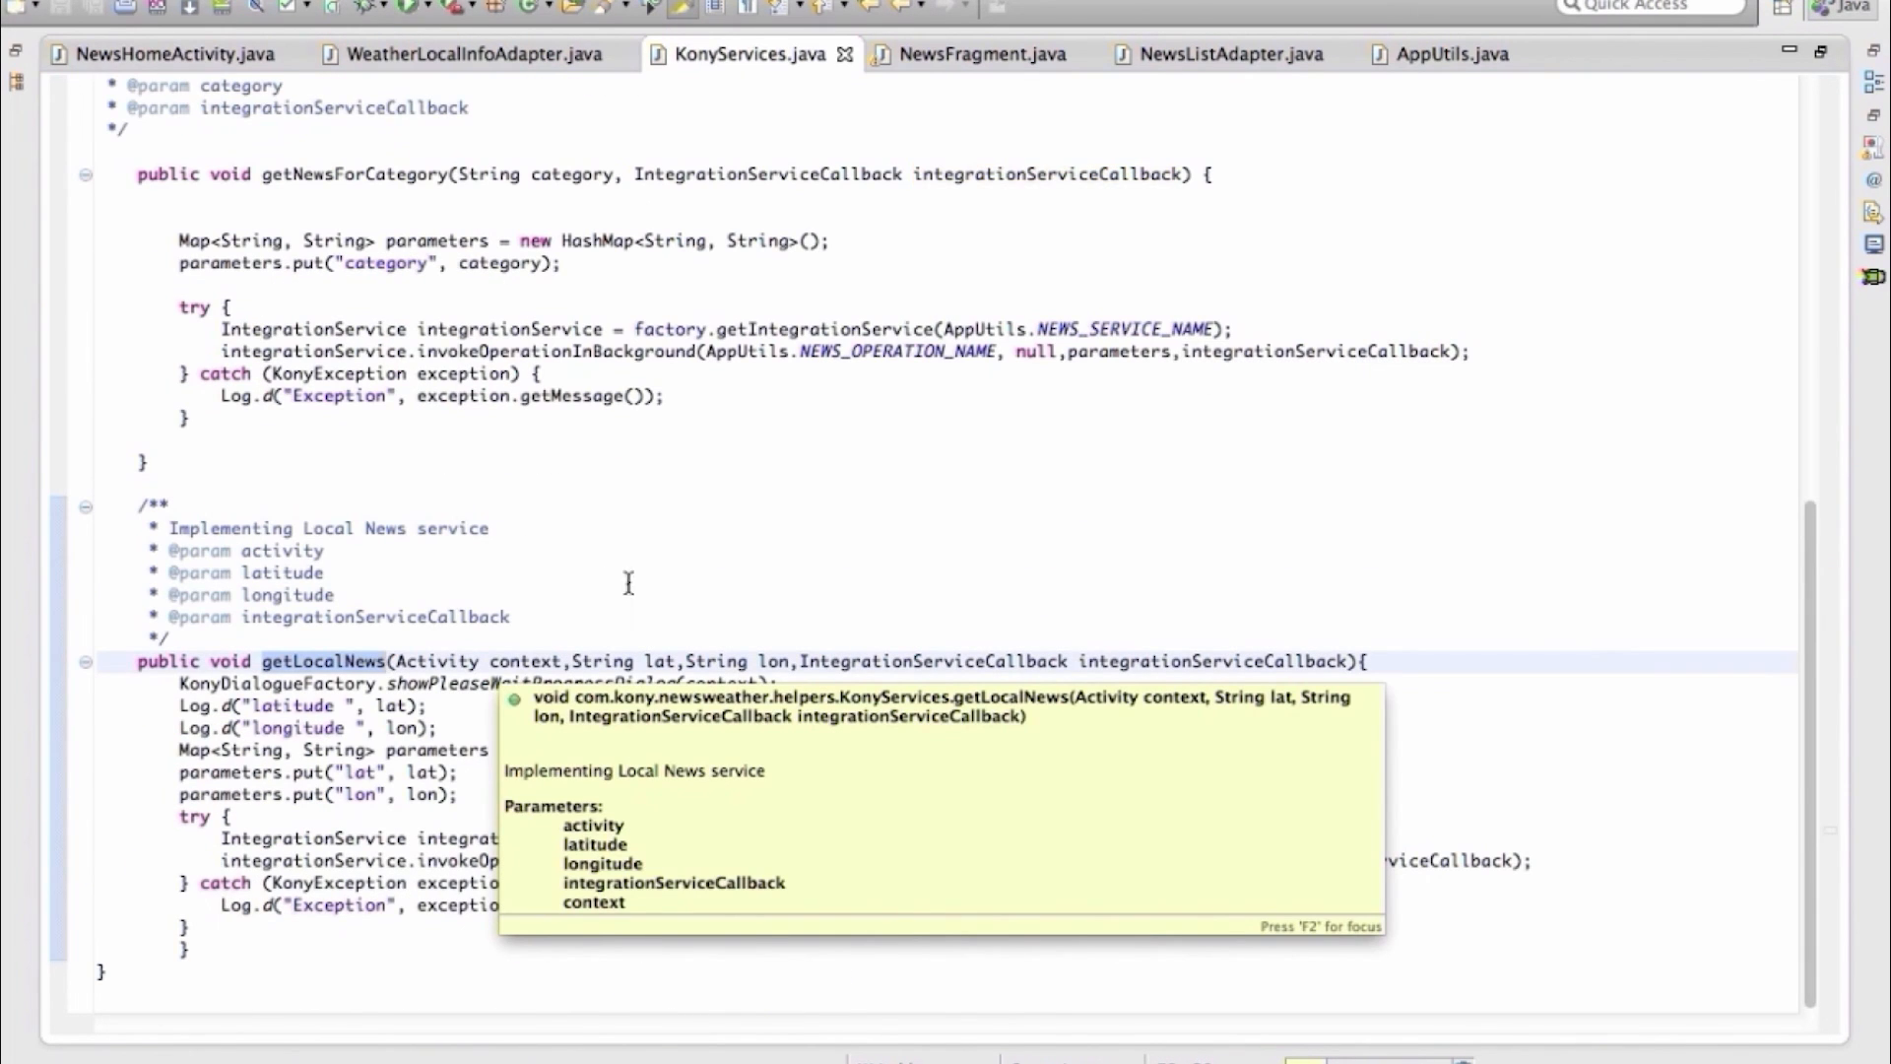
click(192, 690)
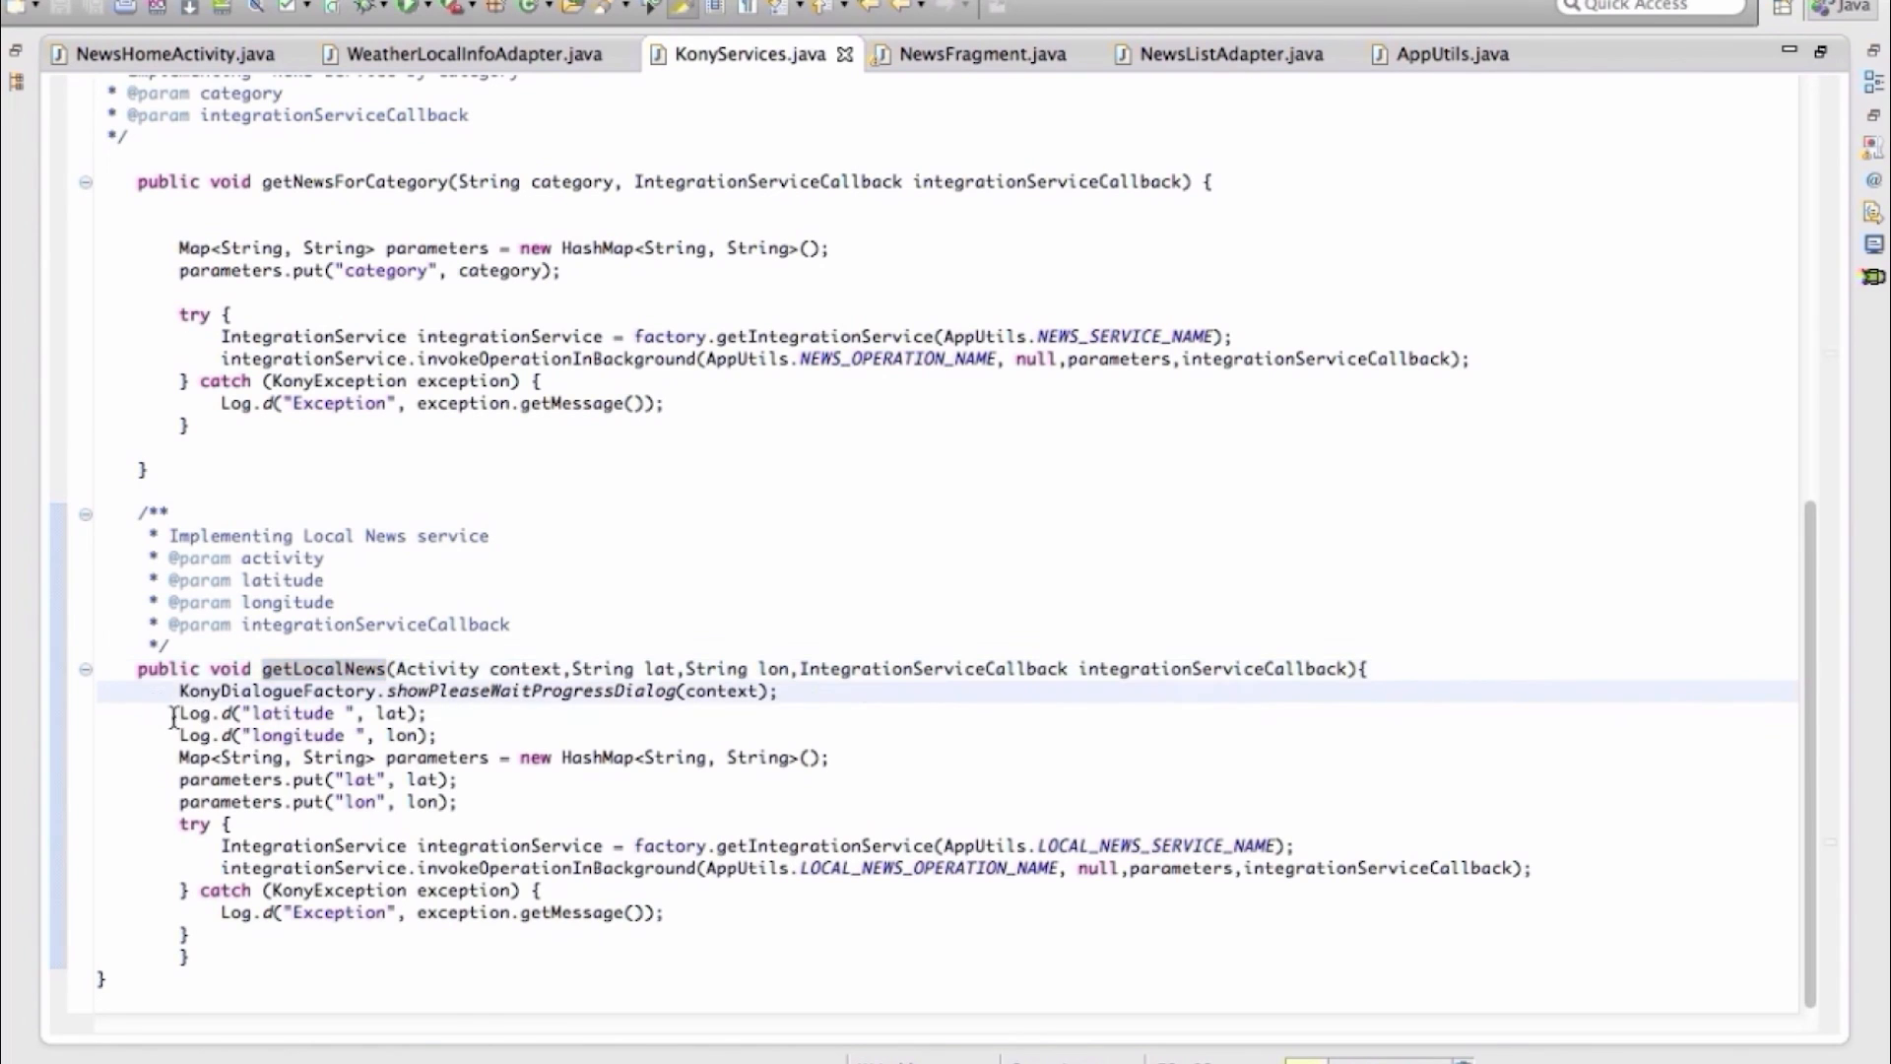
drag(178, 756, 490, 794)
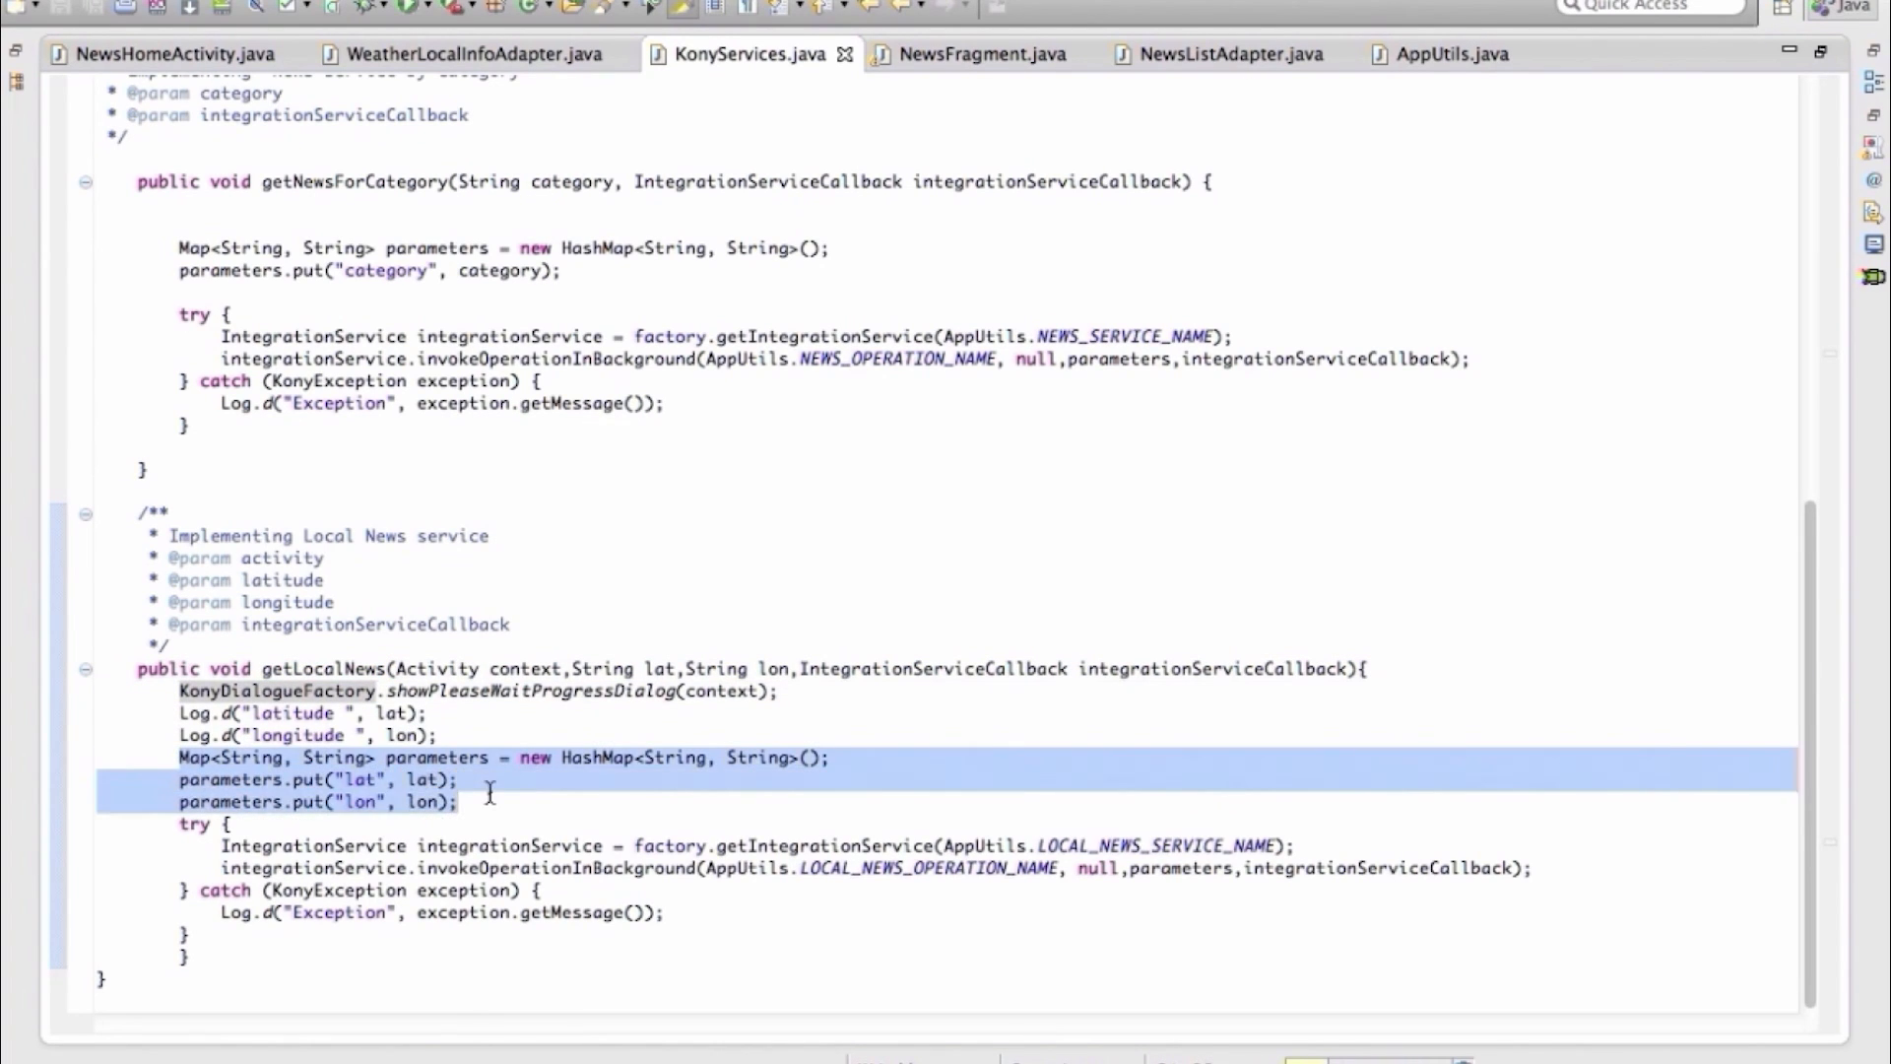
click(489, 794)
drag(218, 845, 1313, 843)
click(1313, 845)
drag(697, 867, 1546, 866)
click(1546, 866)
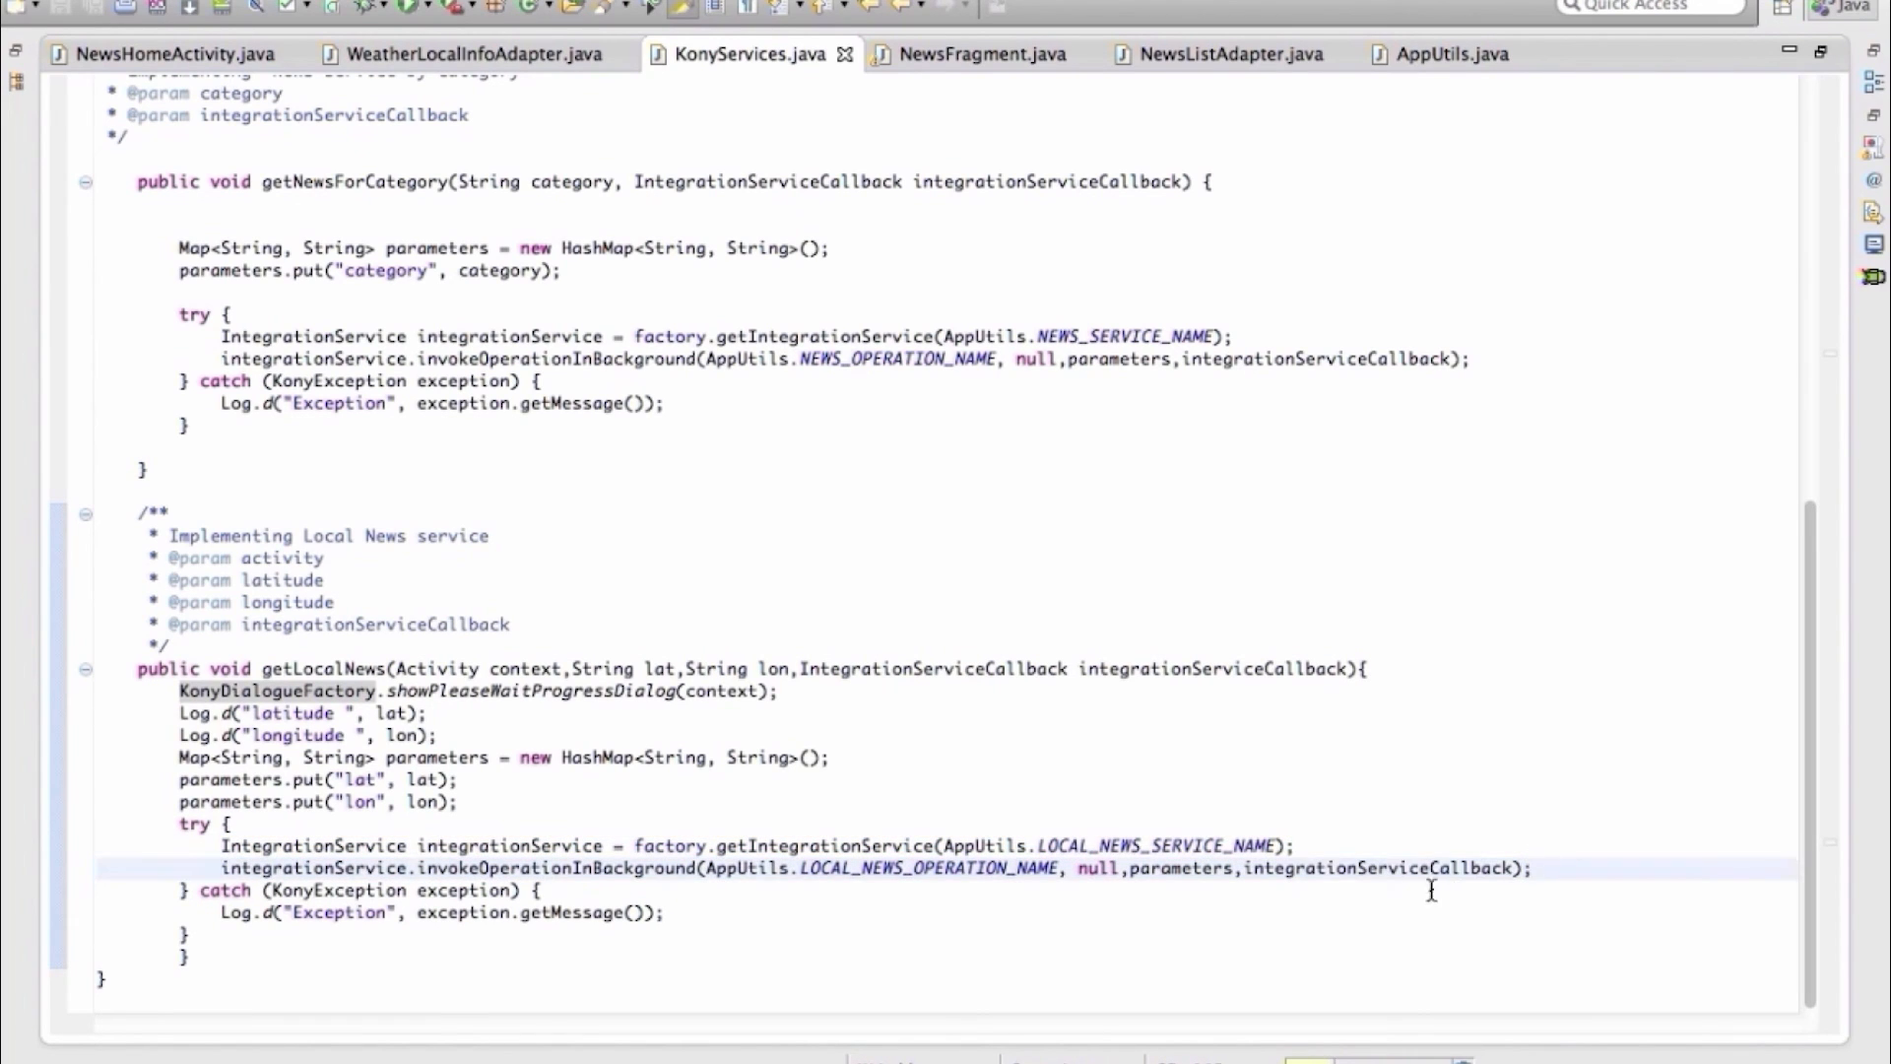
double_click(1409, 869)
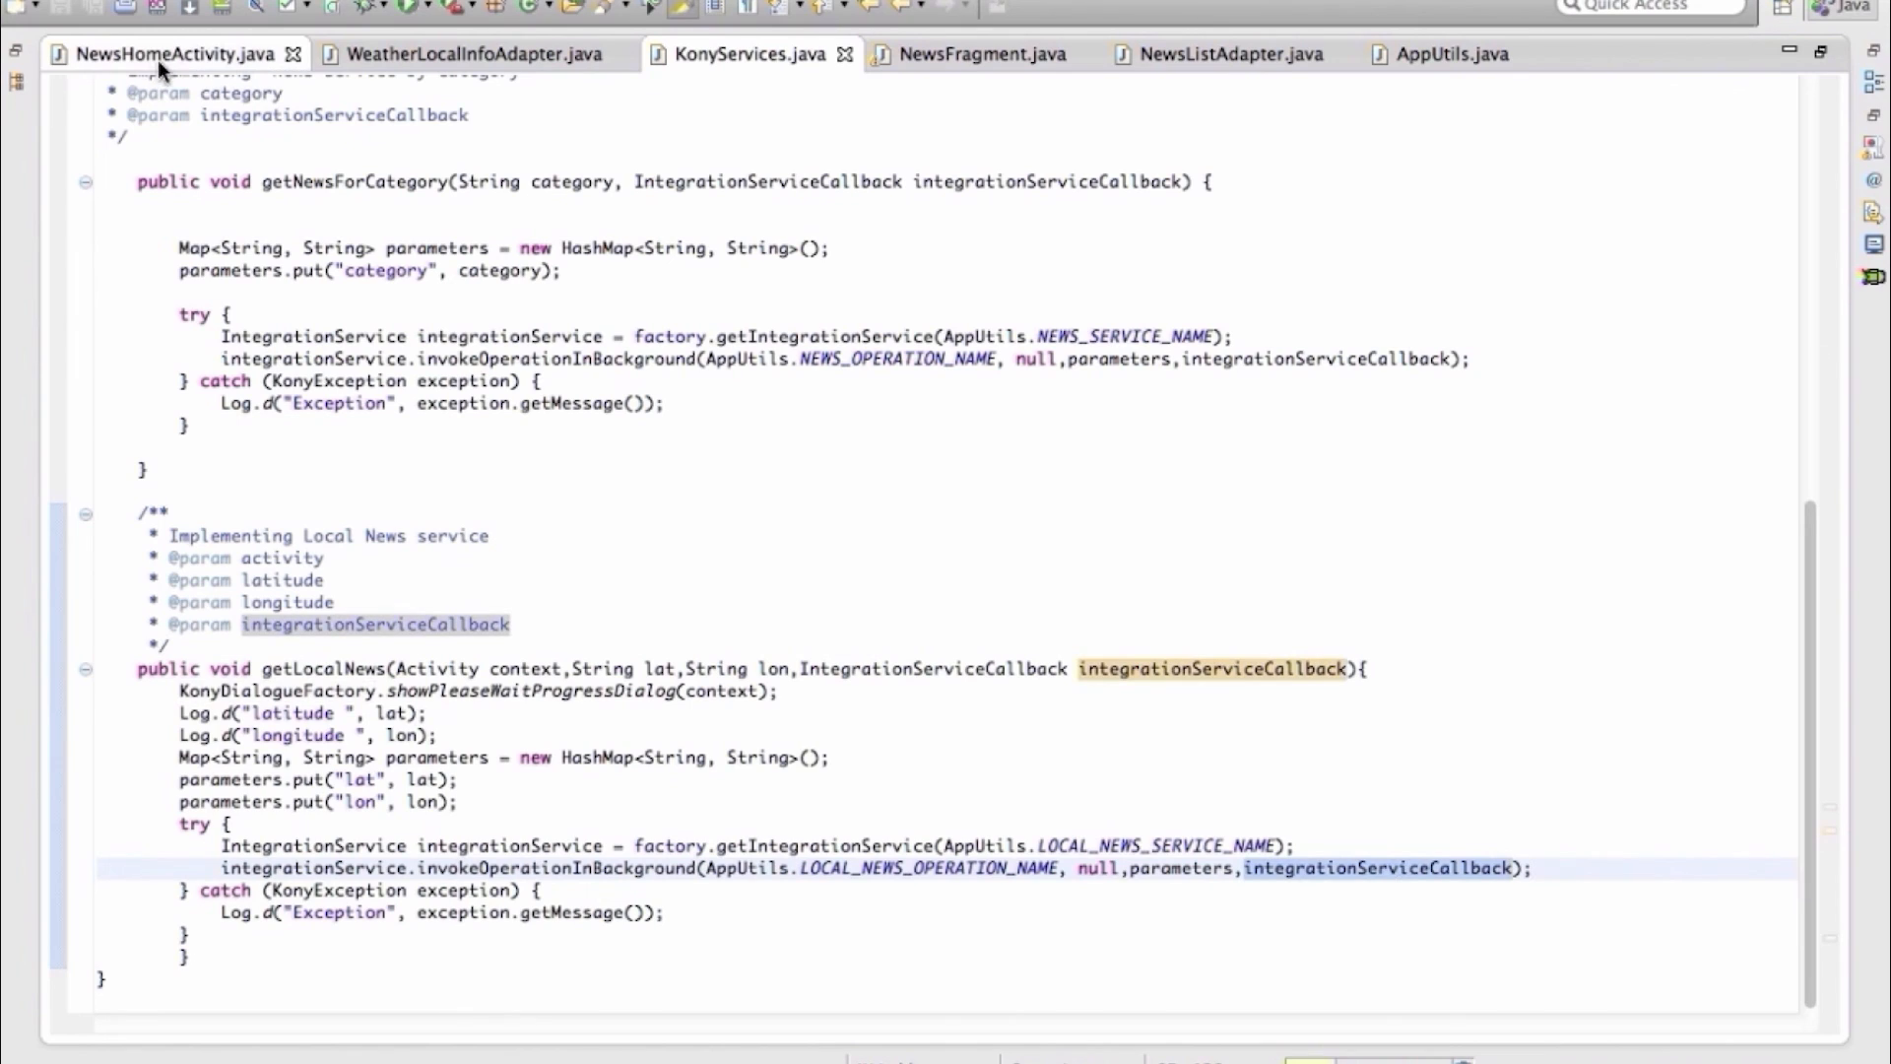
Return to NewsHomeActivity.java, open the newsServiceCallback definition and examine its response logging, news_list parsing and local weather parsing
click(157, 57)
click(699, 708)
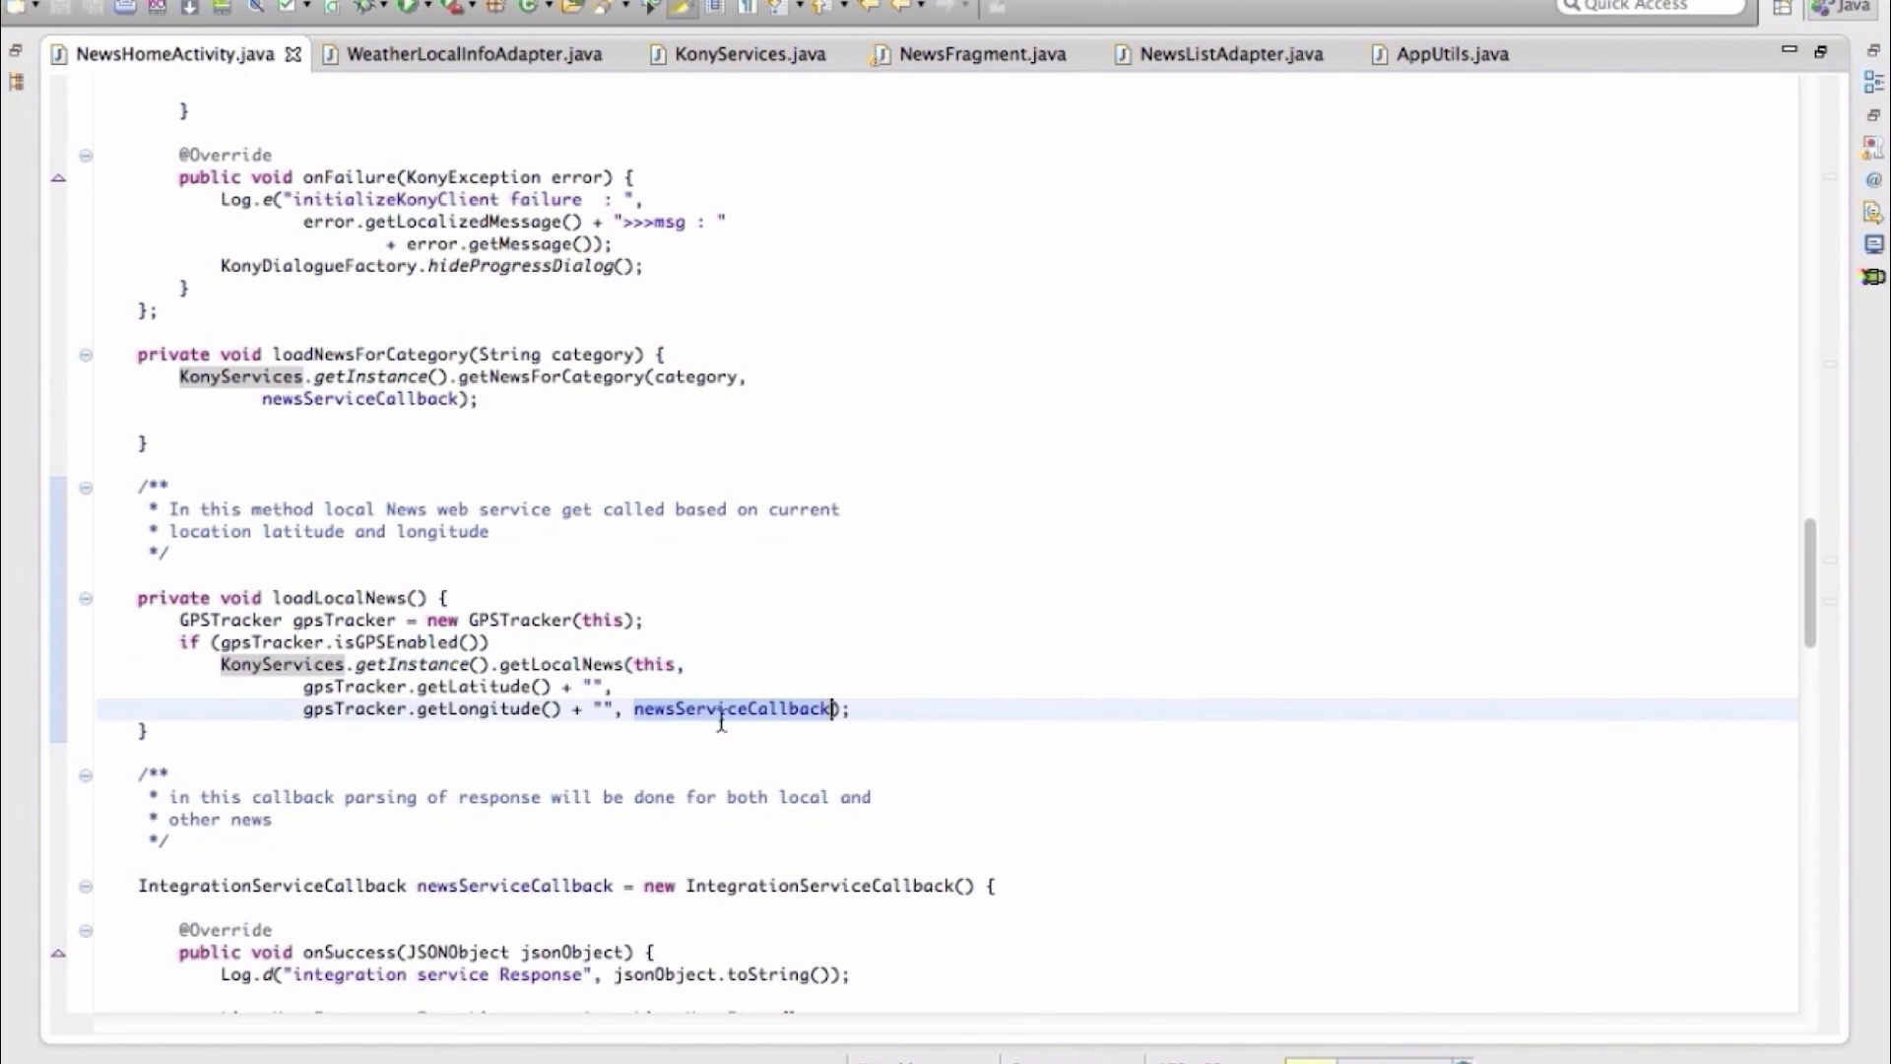
super+click(699, 707)
click(215, 288)
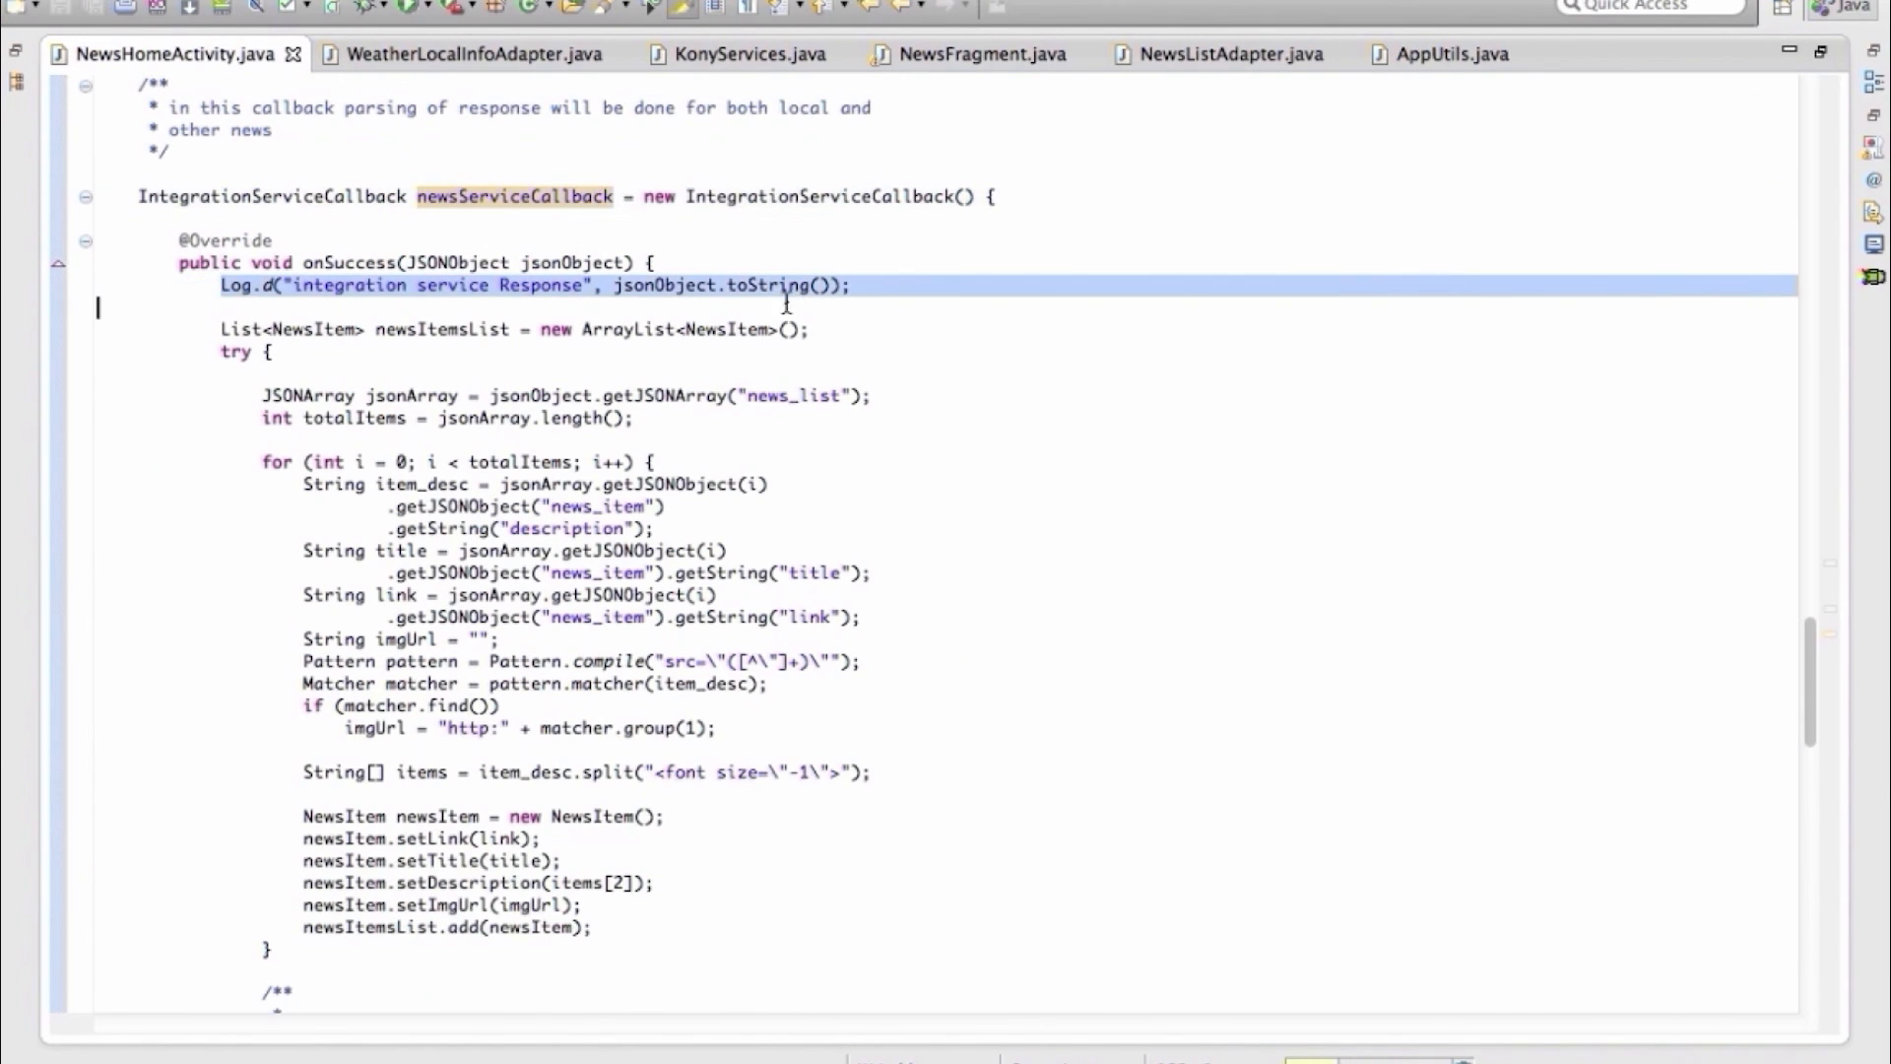
drag(180, 352, 387, 948)
click(266, 837)
key(shift+Down)
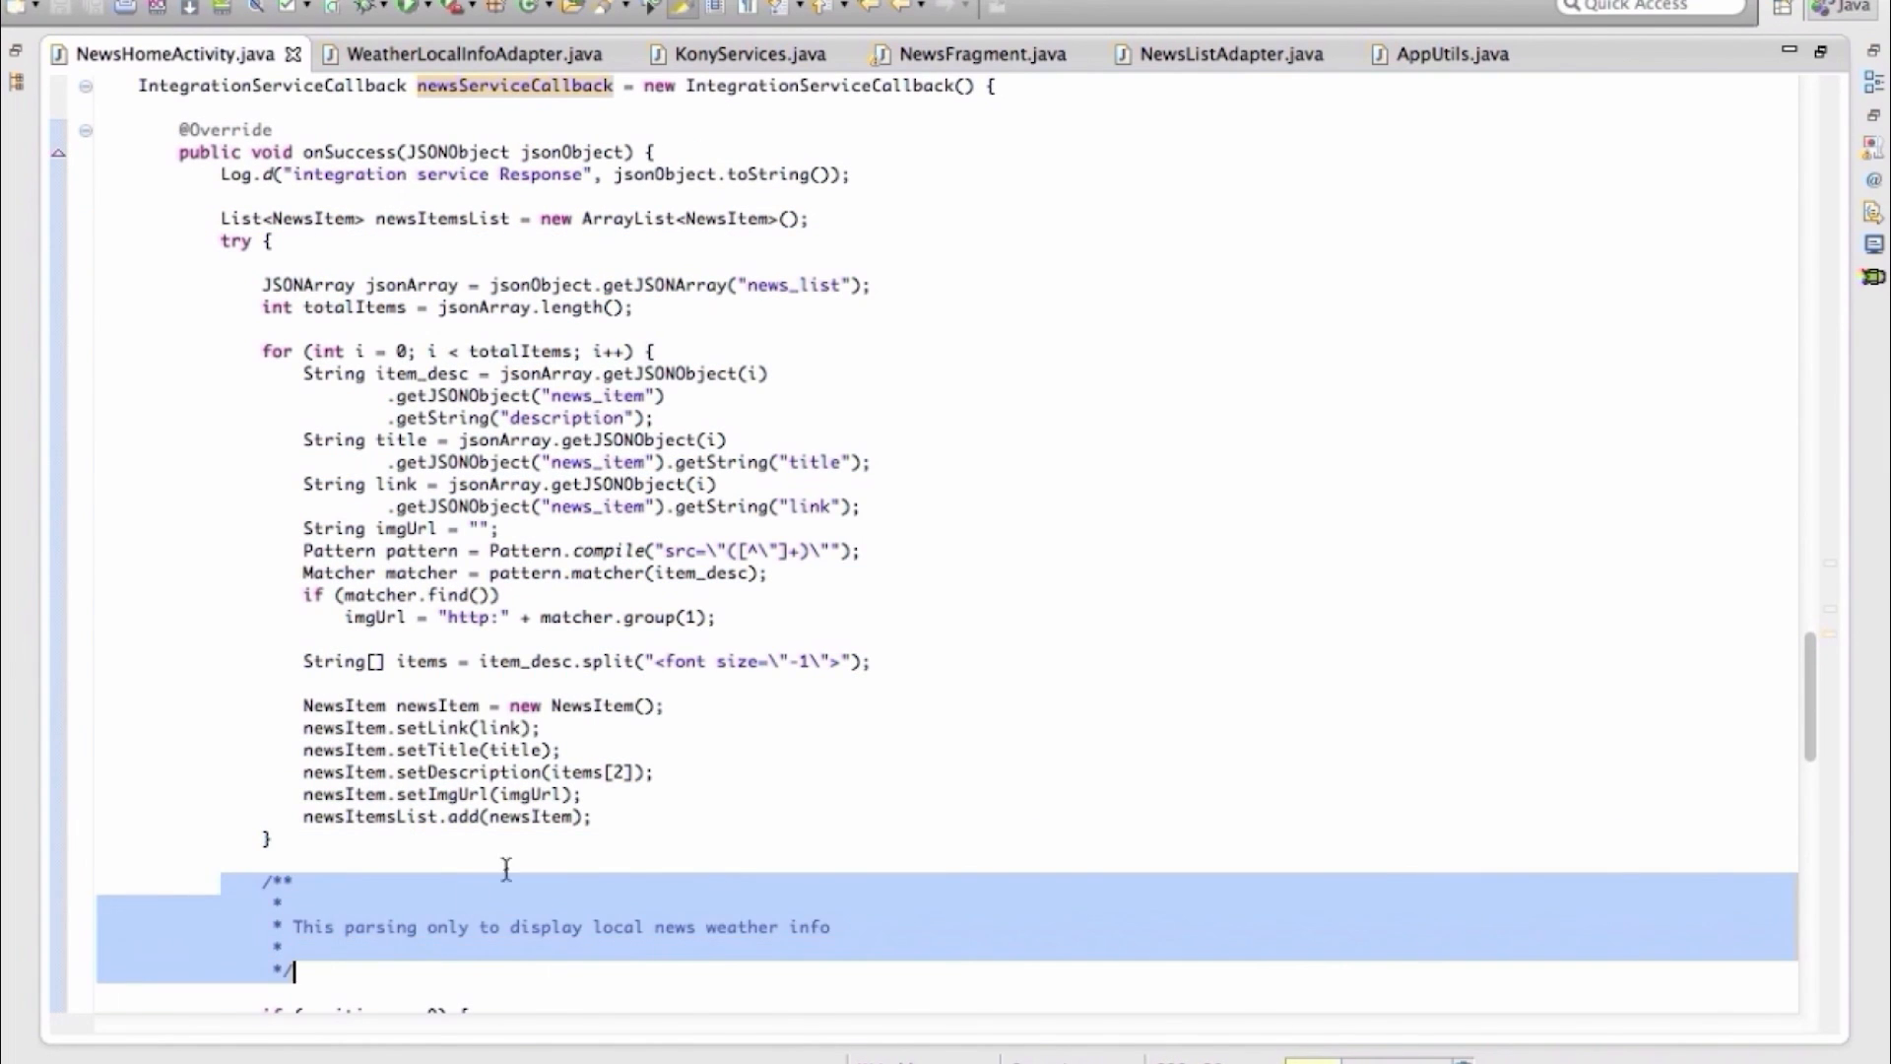
scroll(562, 811, down, 10)
drag(303, 436, 778, 1010)
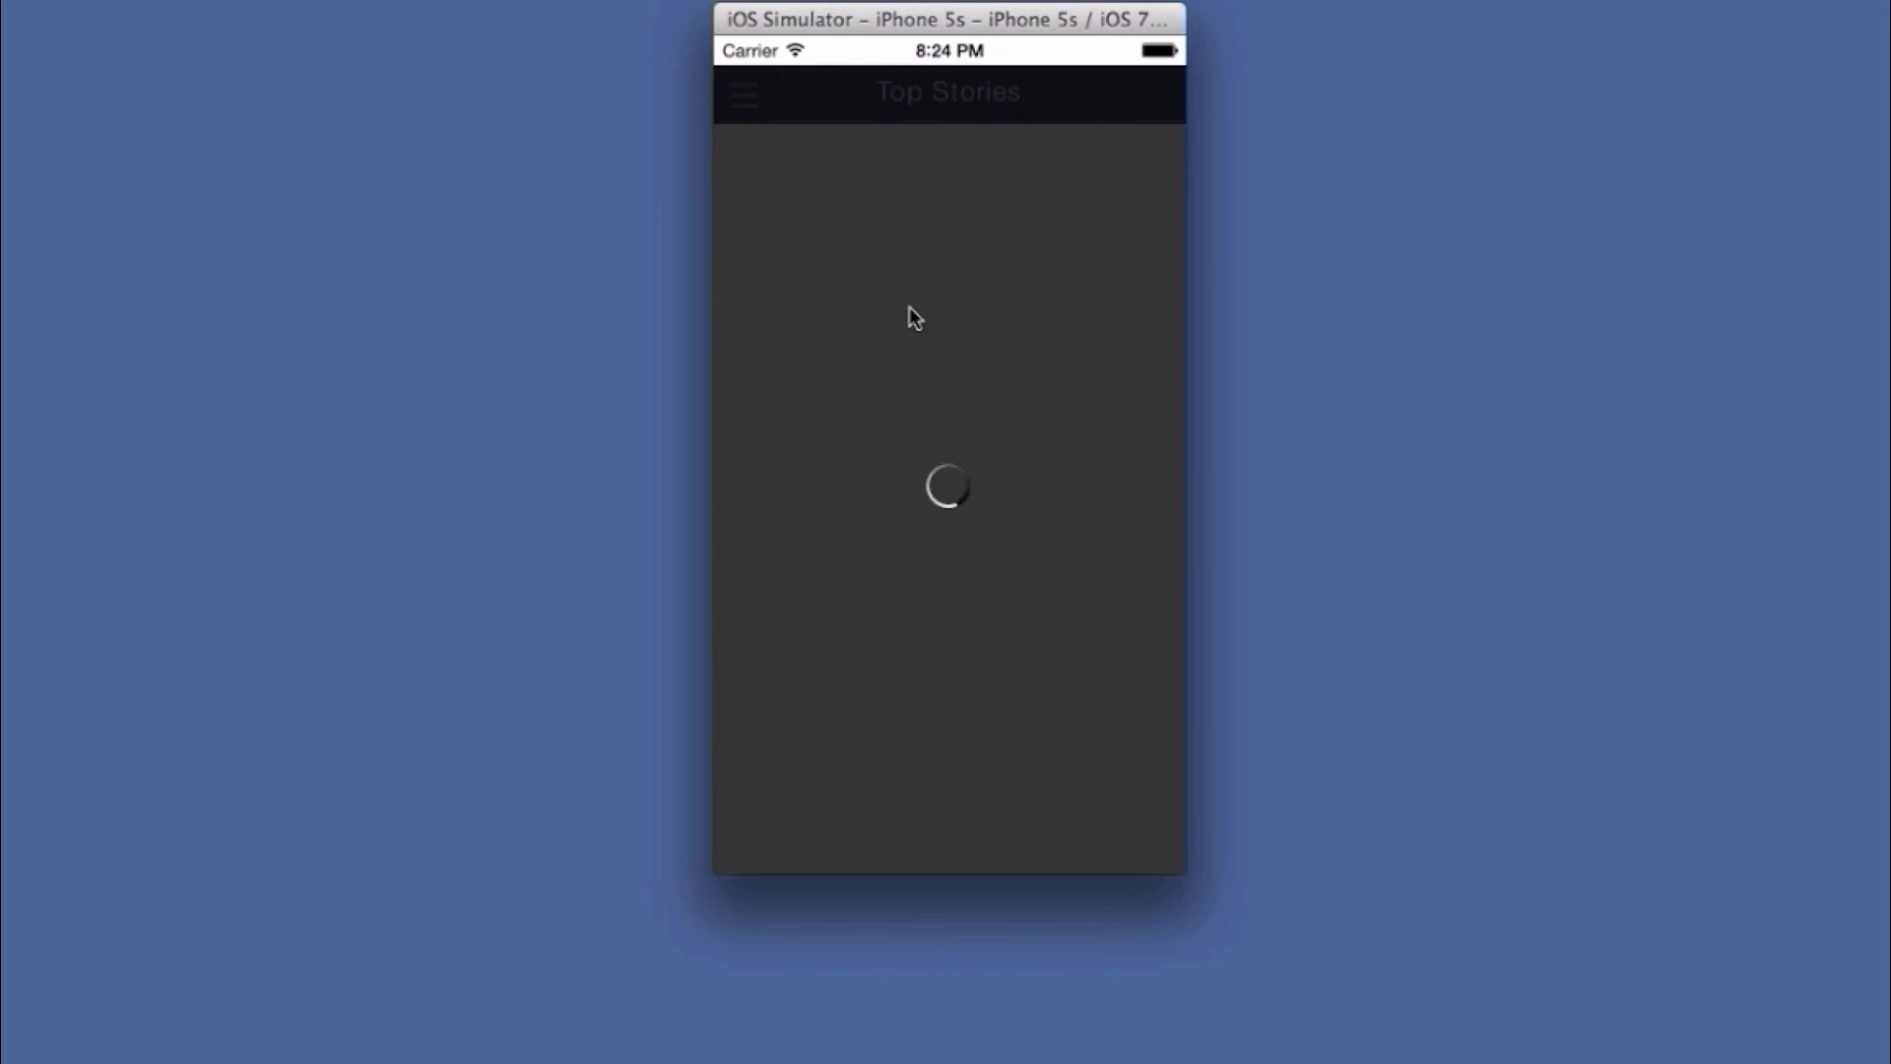
In the iOS Simulator, browse Top Stories, read the article about China keeping a lid on information, and return to the list
scroll(968, 313, down, 3)
scroll(968, 295, down, 5)
scroll(955, 404, up, 6)
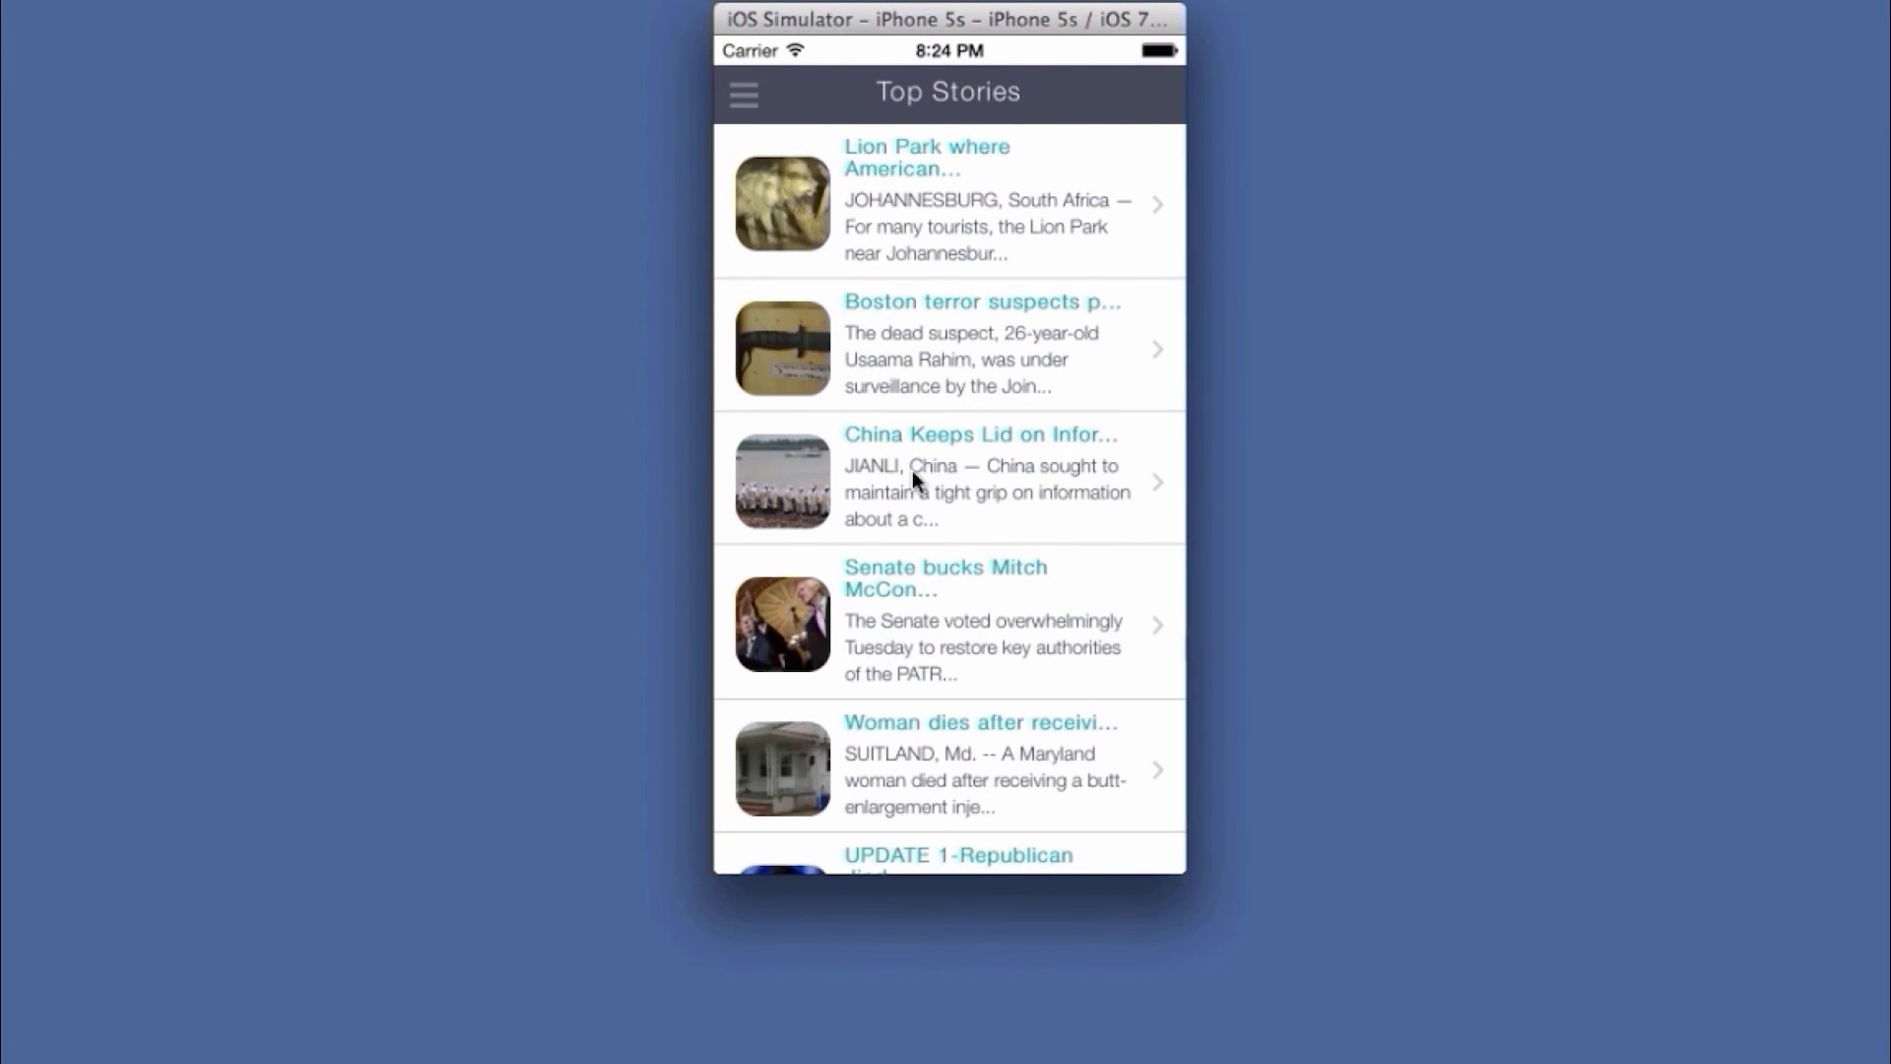
click(915, 479)
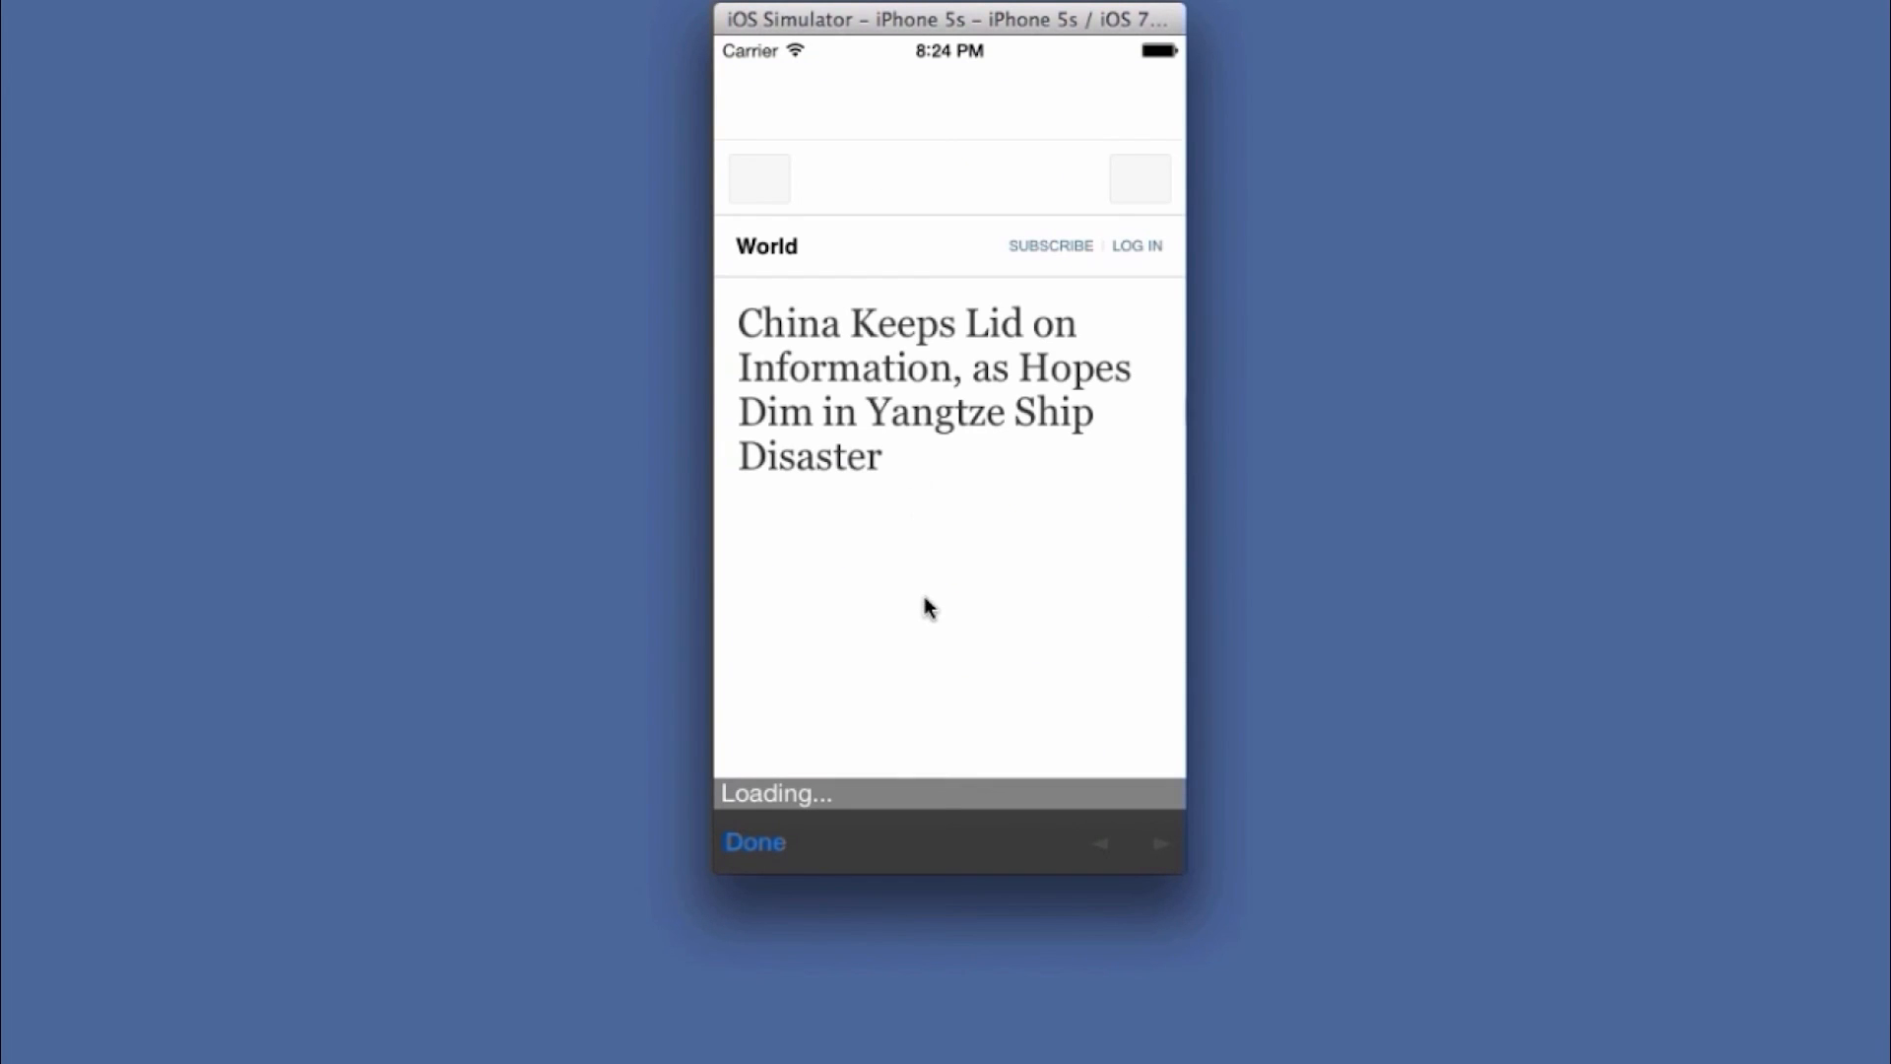
scroll(942, 674, down, 10)
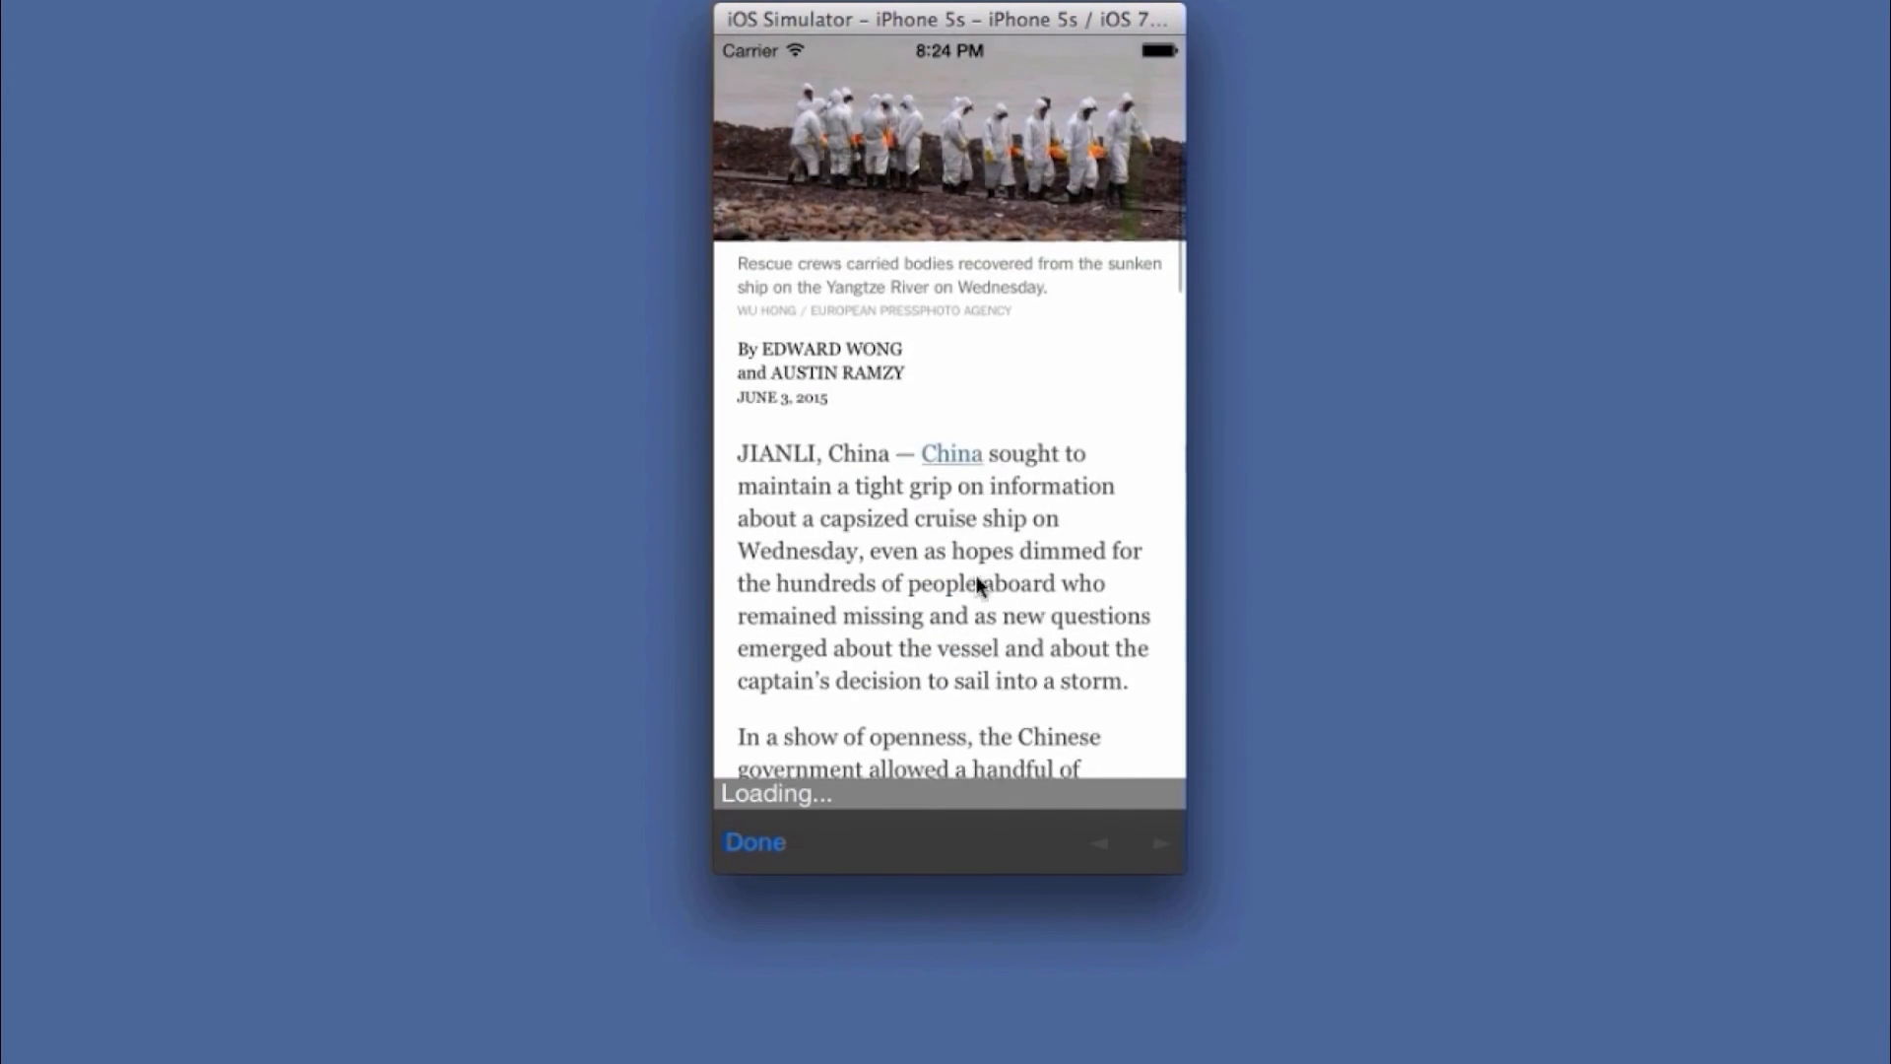
click(749, 837)
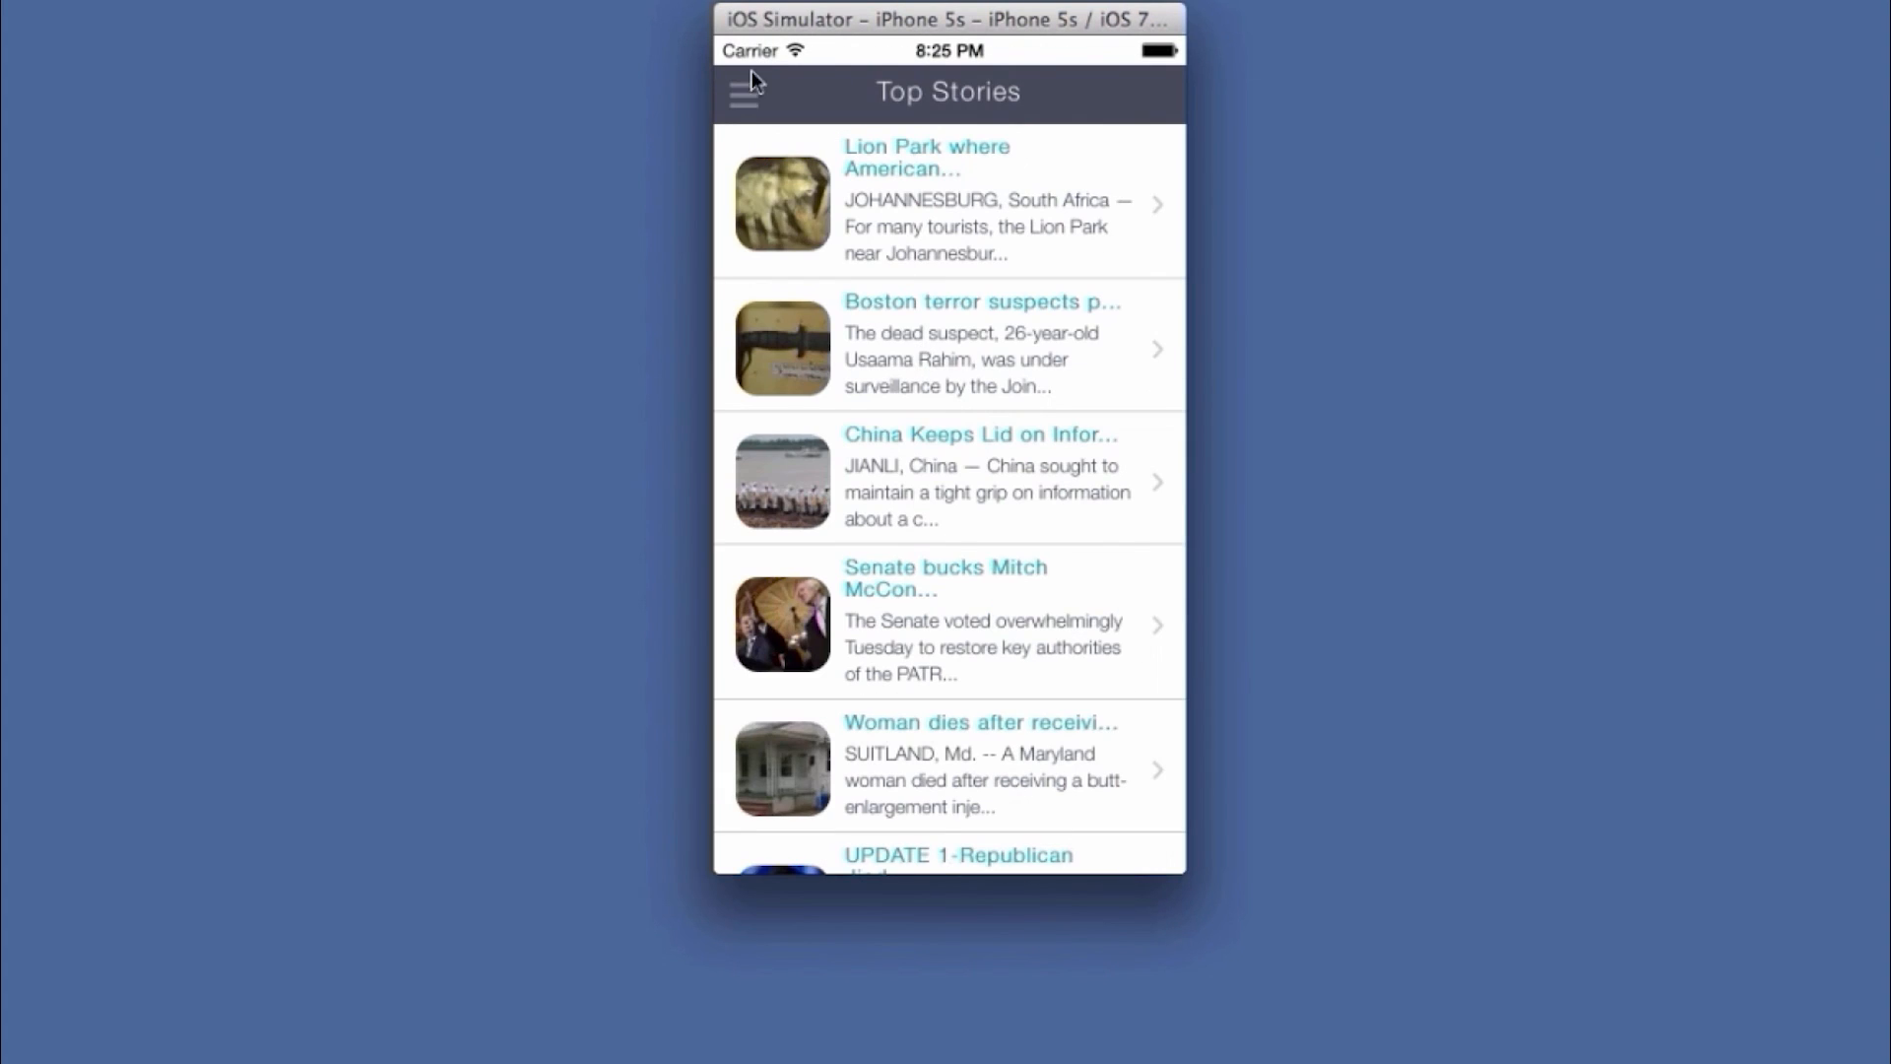
Show the Local news category, browse its local stories and switch the weather forecast to Celsius
click(789, 635)
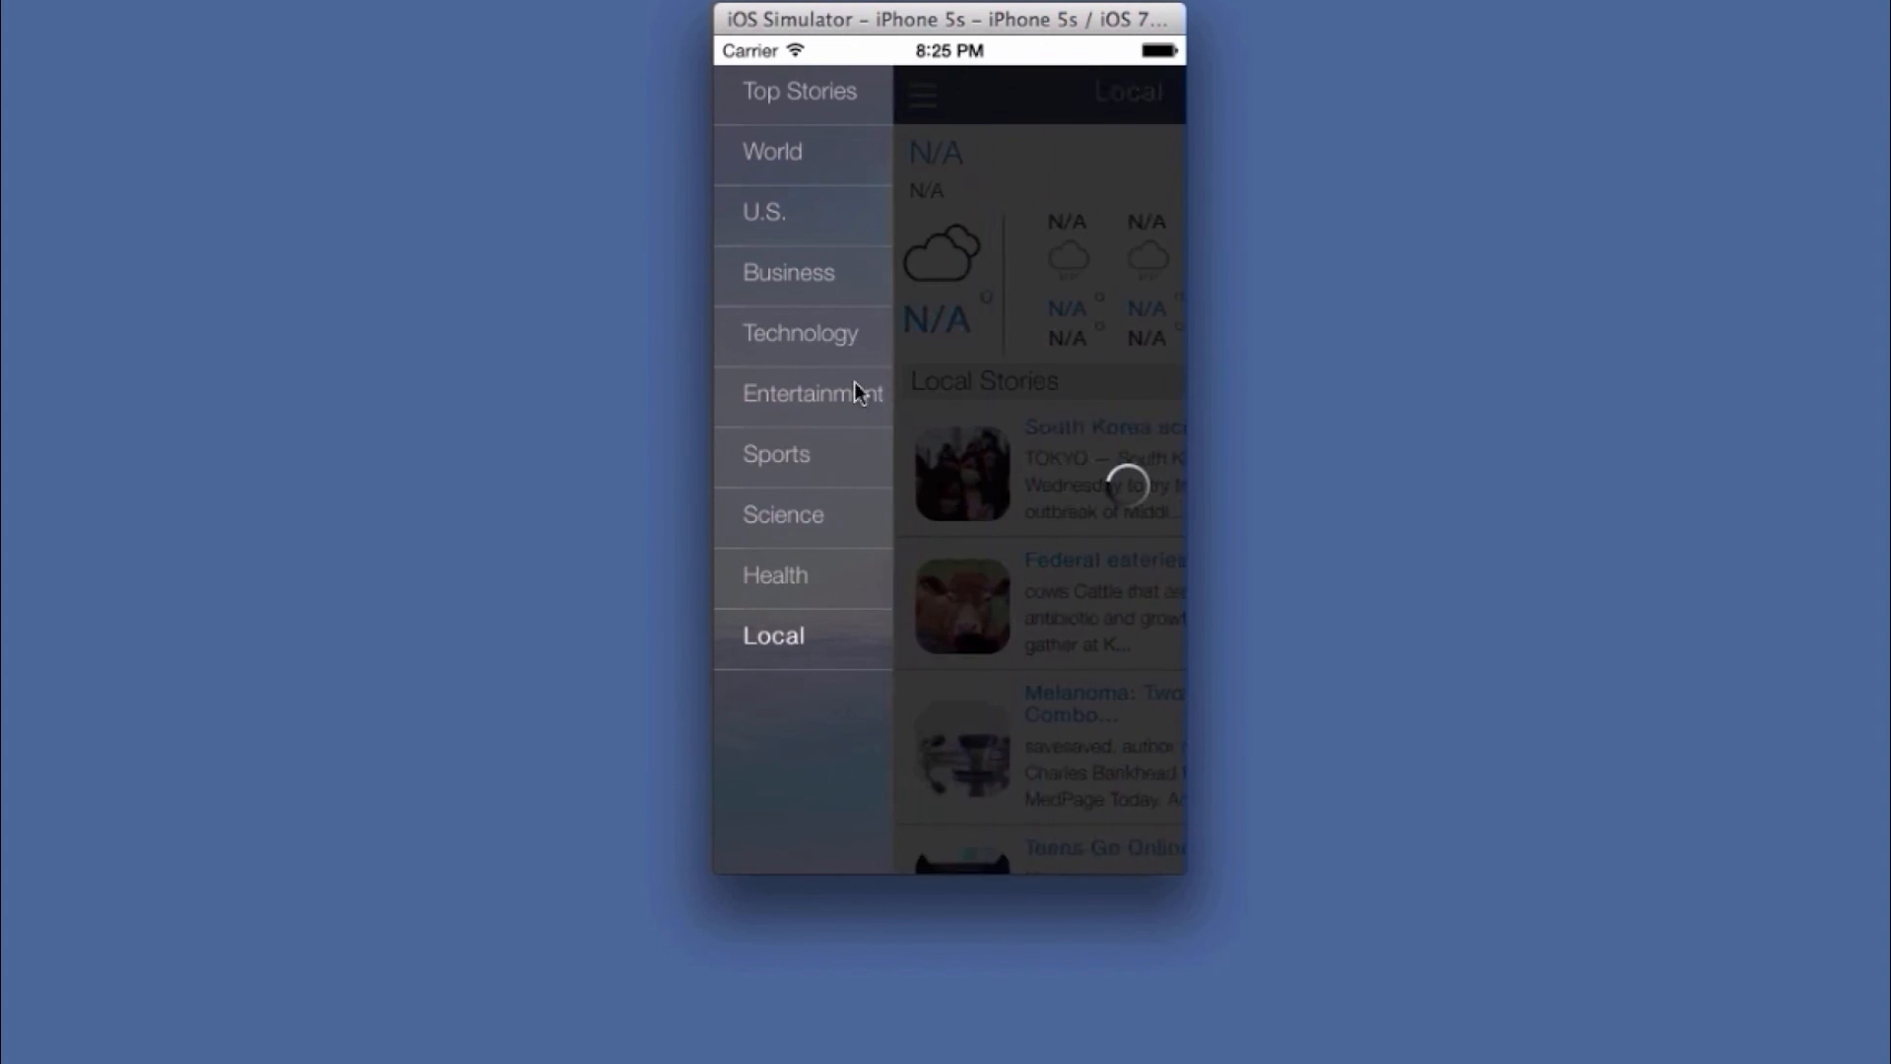
scroll(898, 537, down, 5)
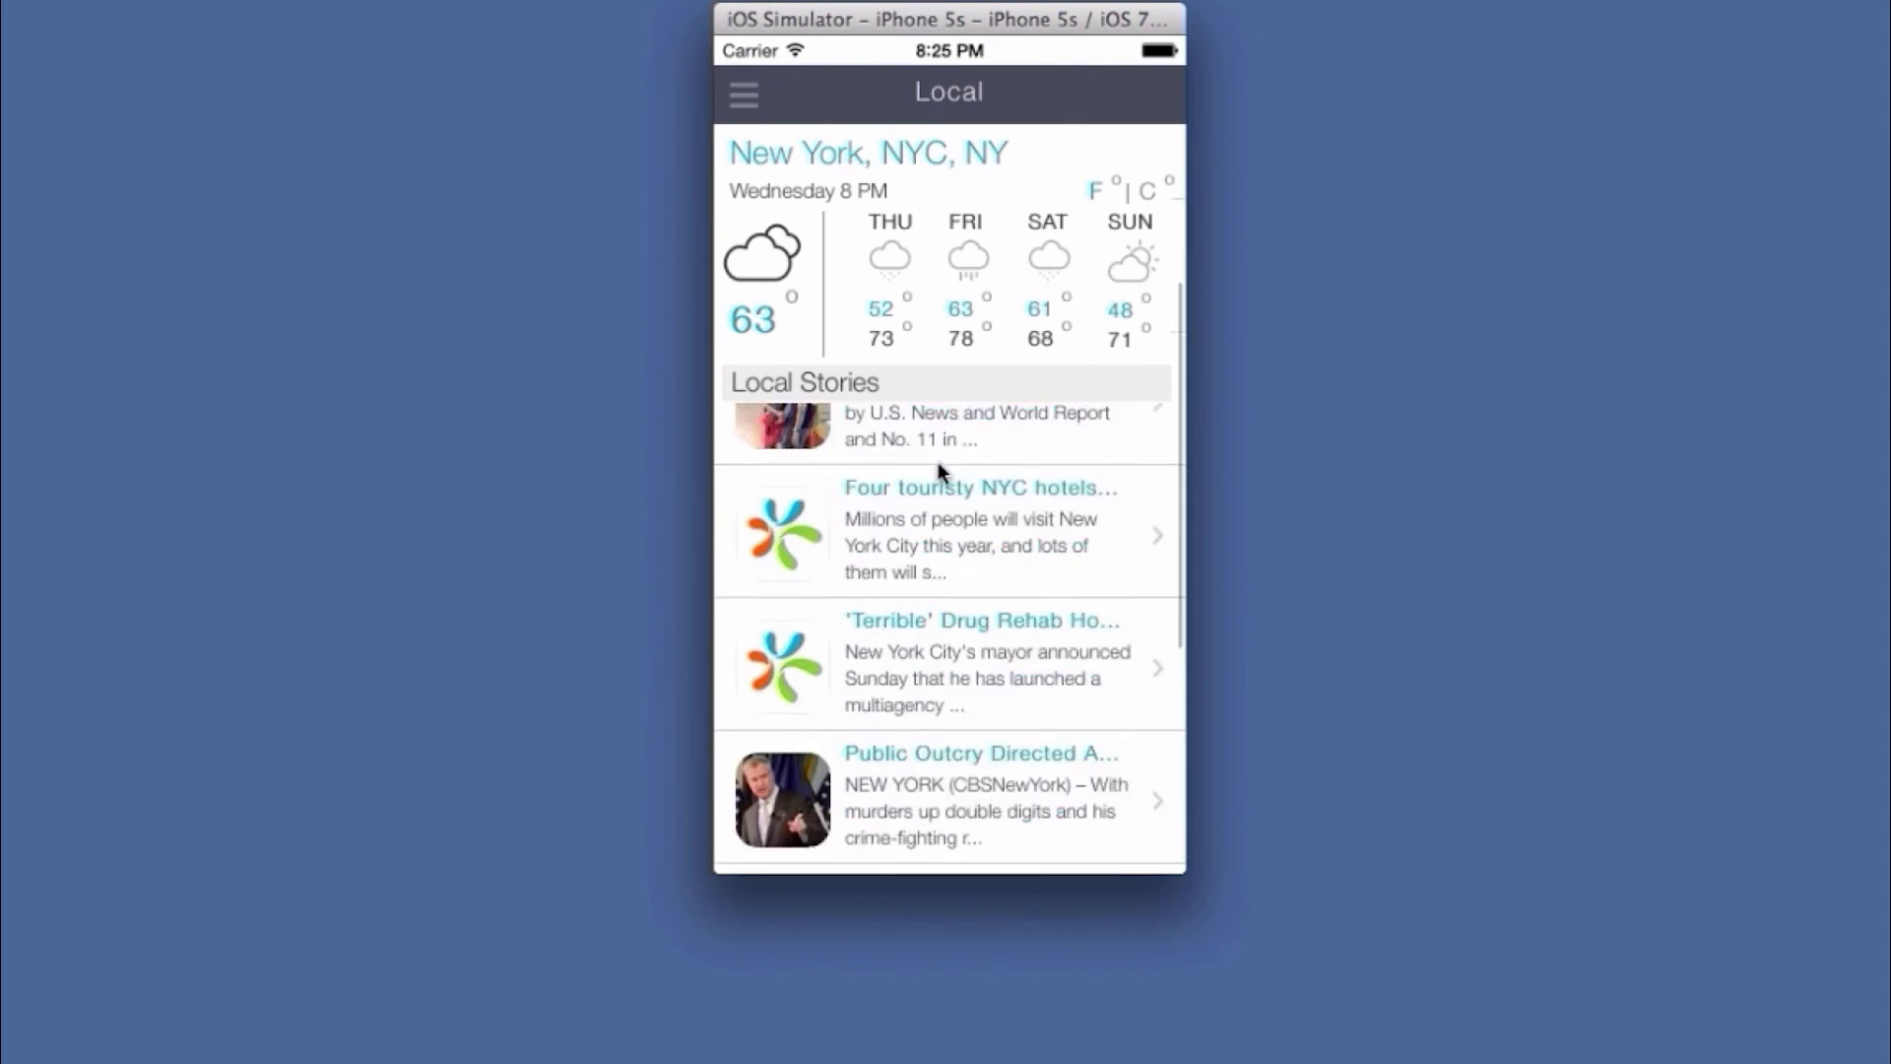
click(1146, 193)
click(932, 461)
click(1042, 552)
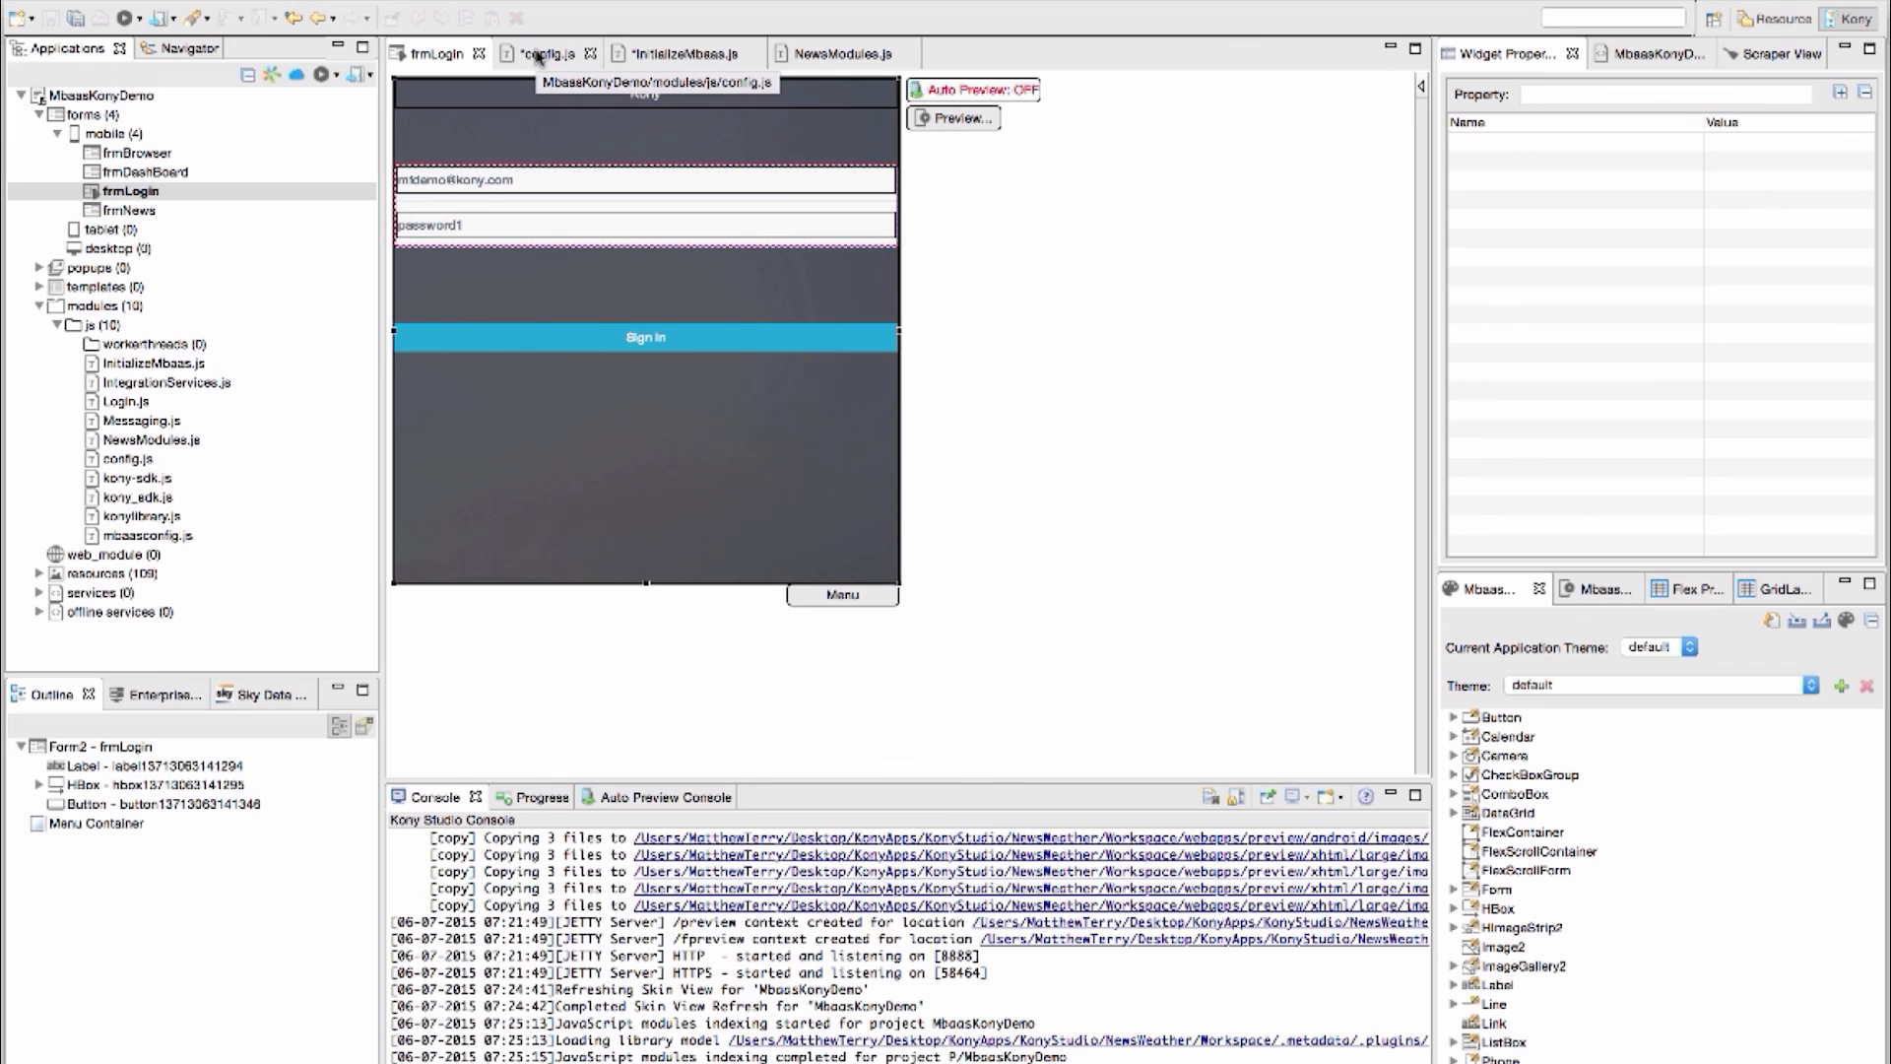
In Kony Studio, review the service settings in config.js, followed by the InitializeMbaas.js and NewsModules.js code
click(538, 55)
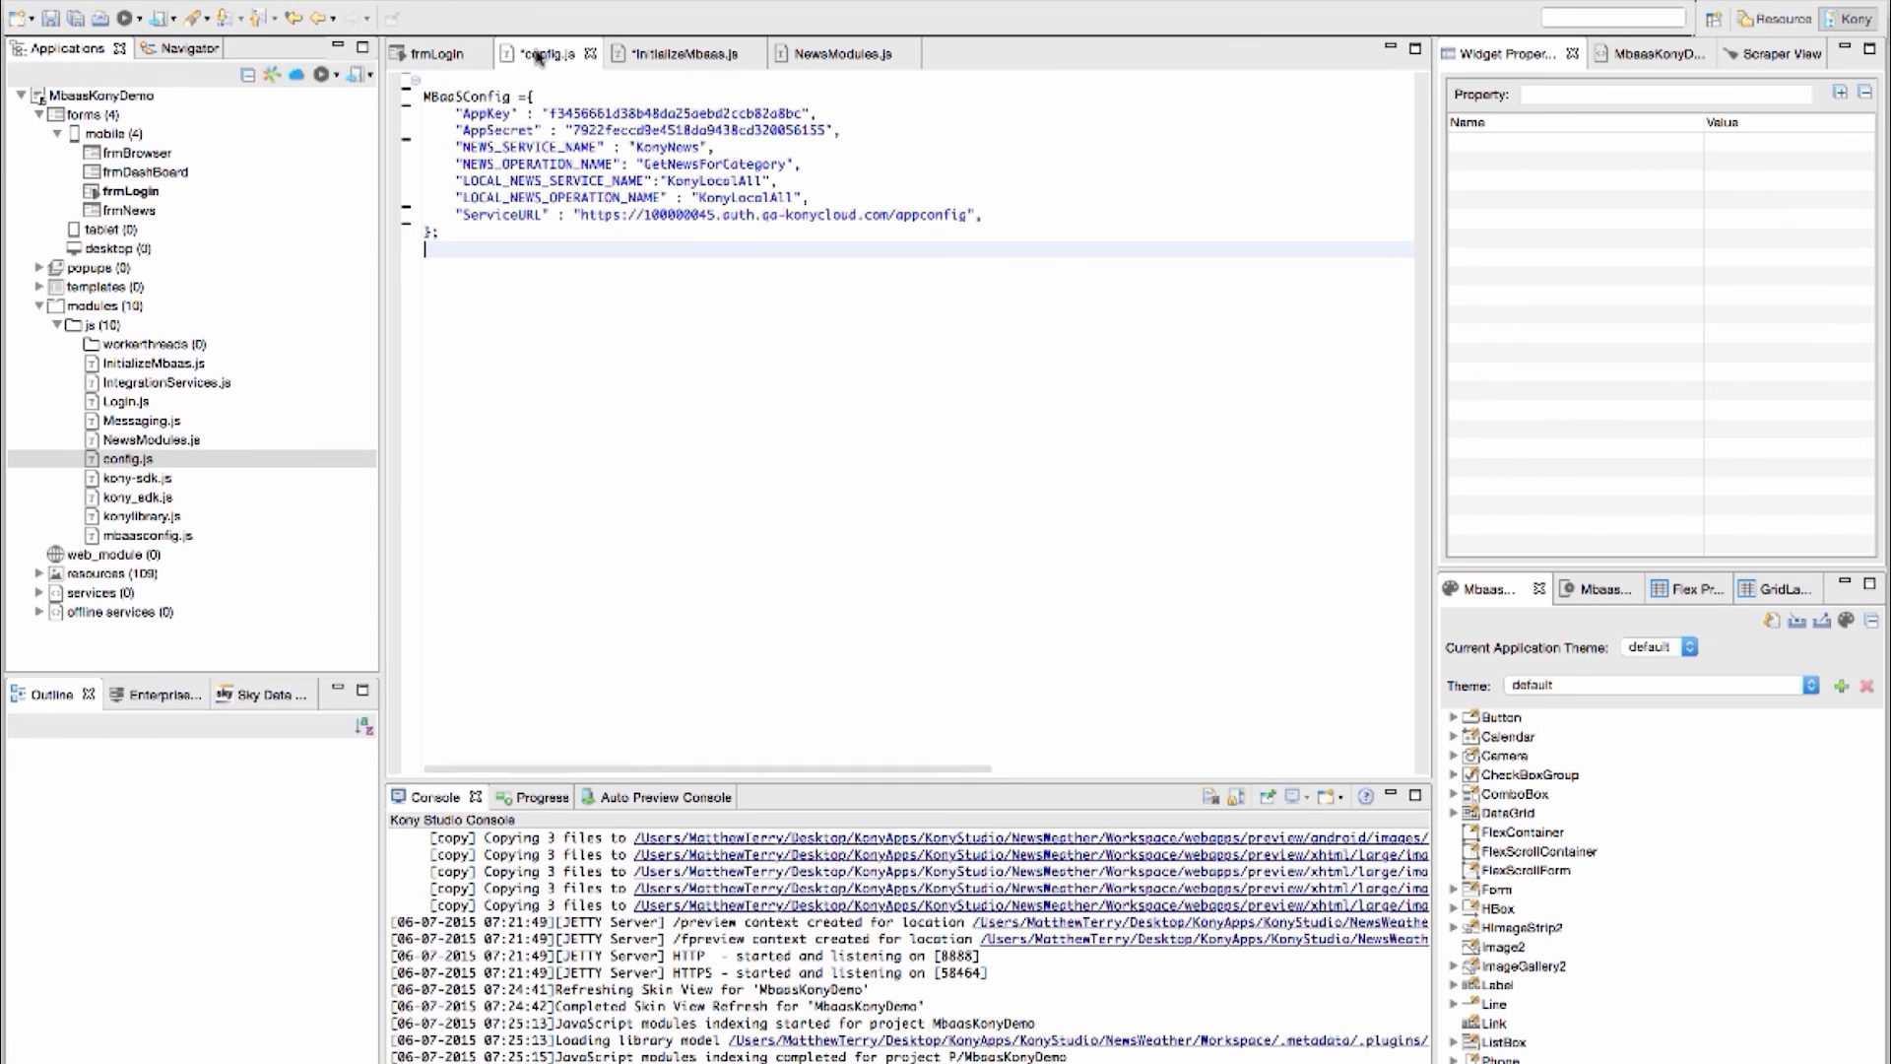
click(673, 56)
click(843, 55)
click(428, 392)
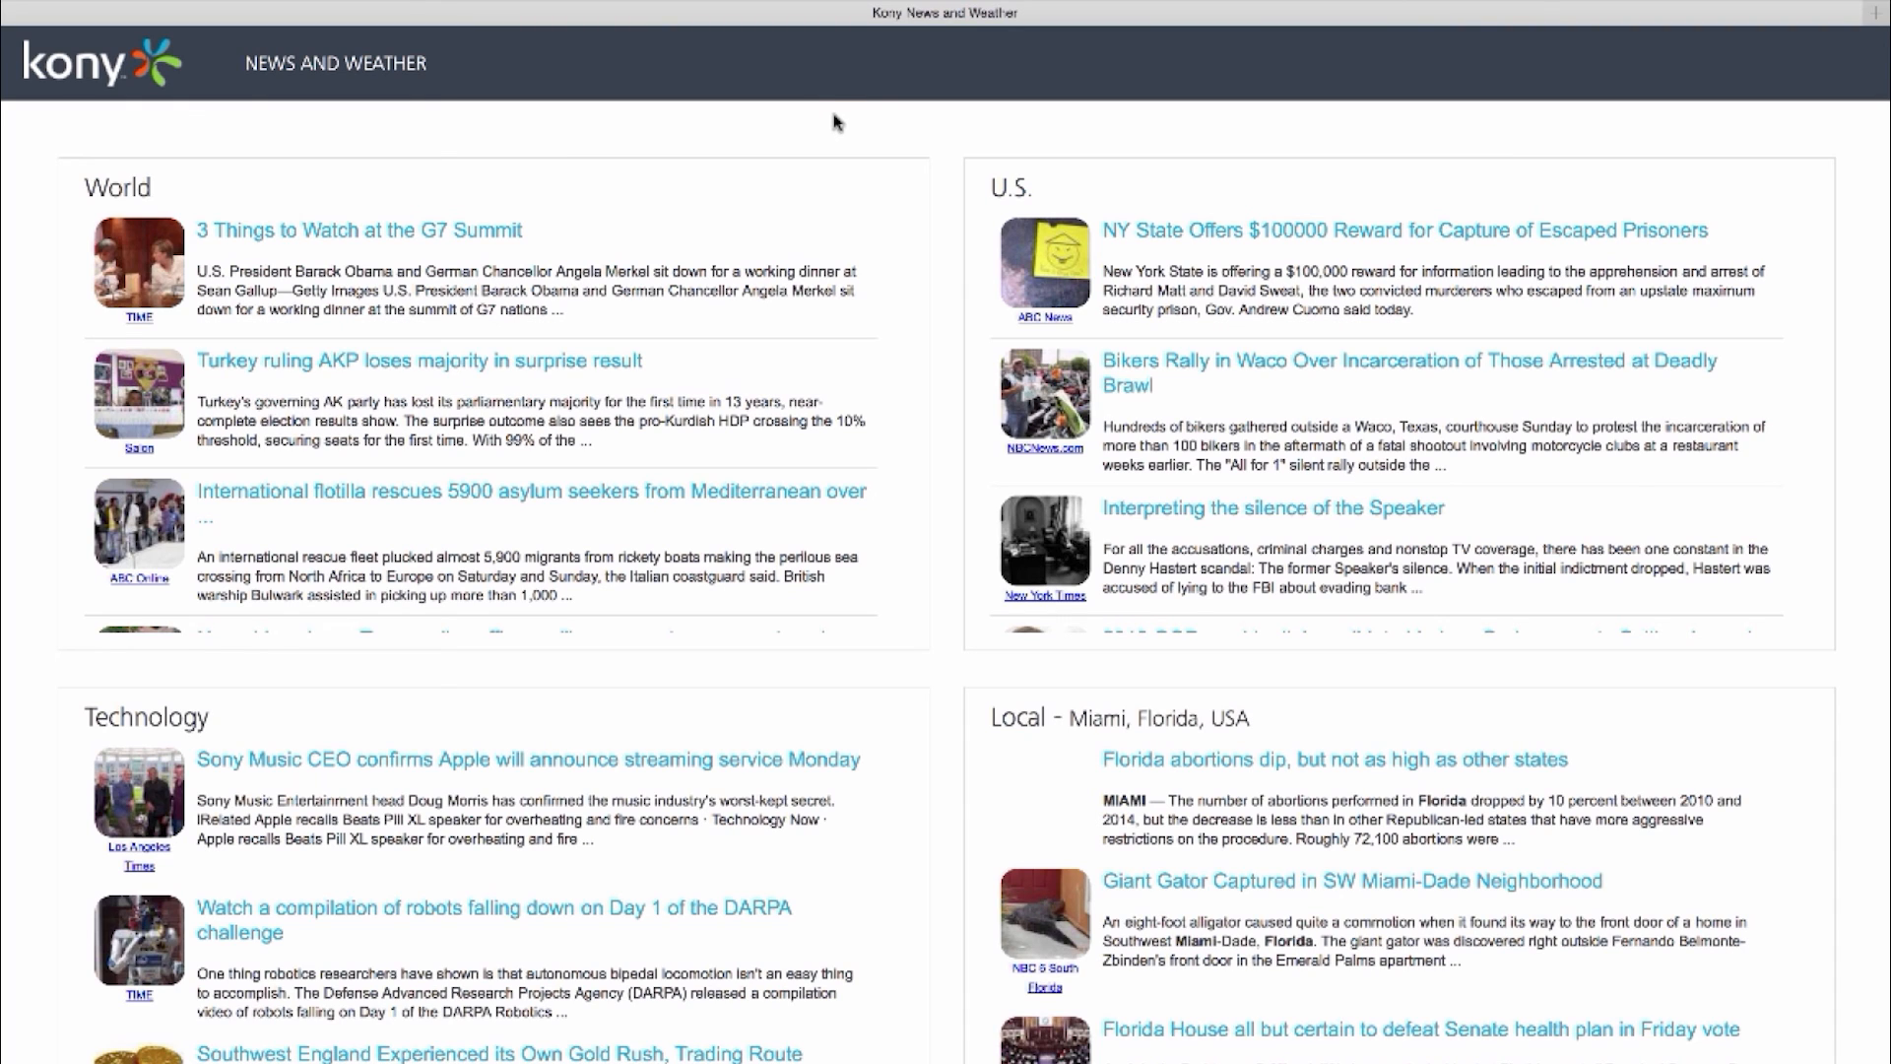
Inspect the Kony News and Weather web page in the browser and examine the kony-sdk.js script
right_click(836, 122)
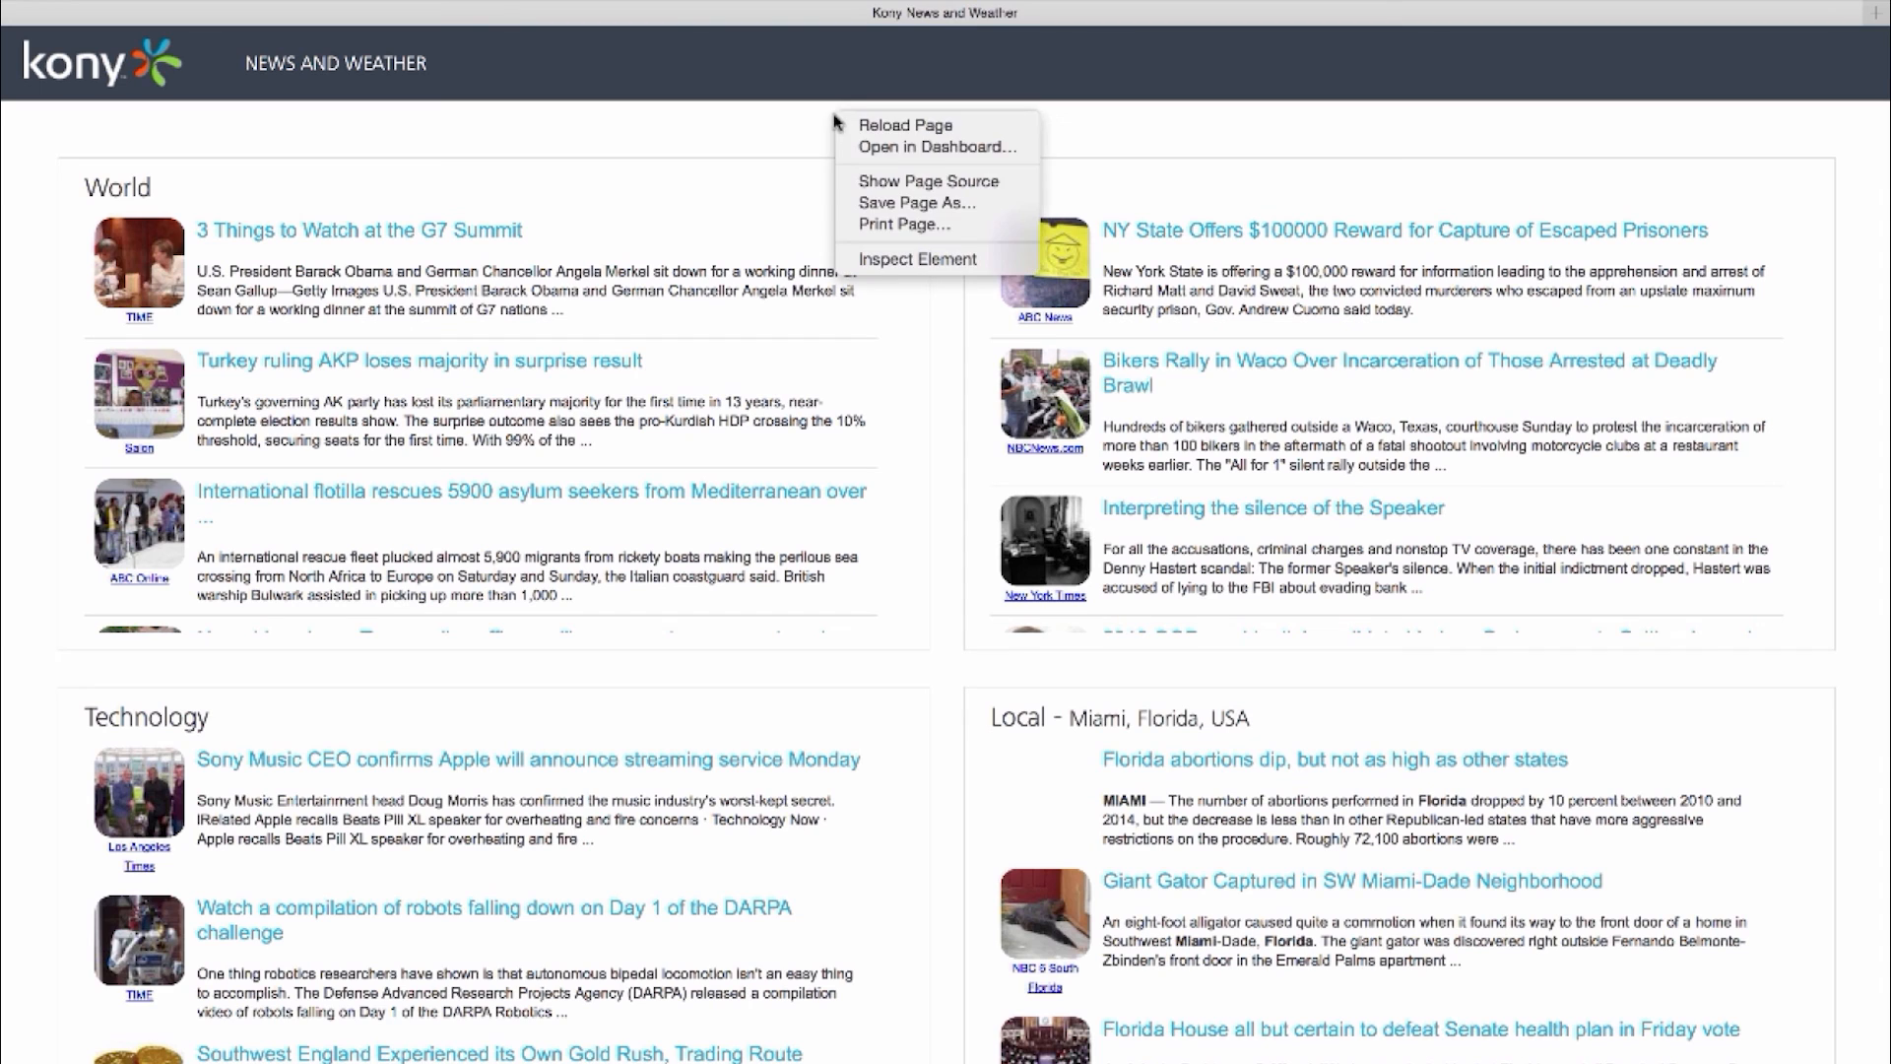
click(892, 261)
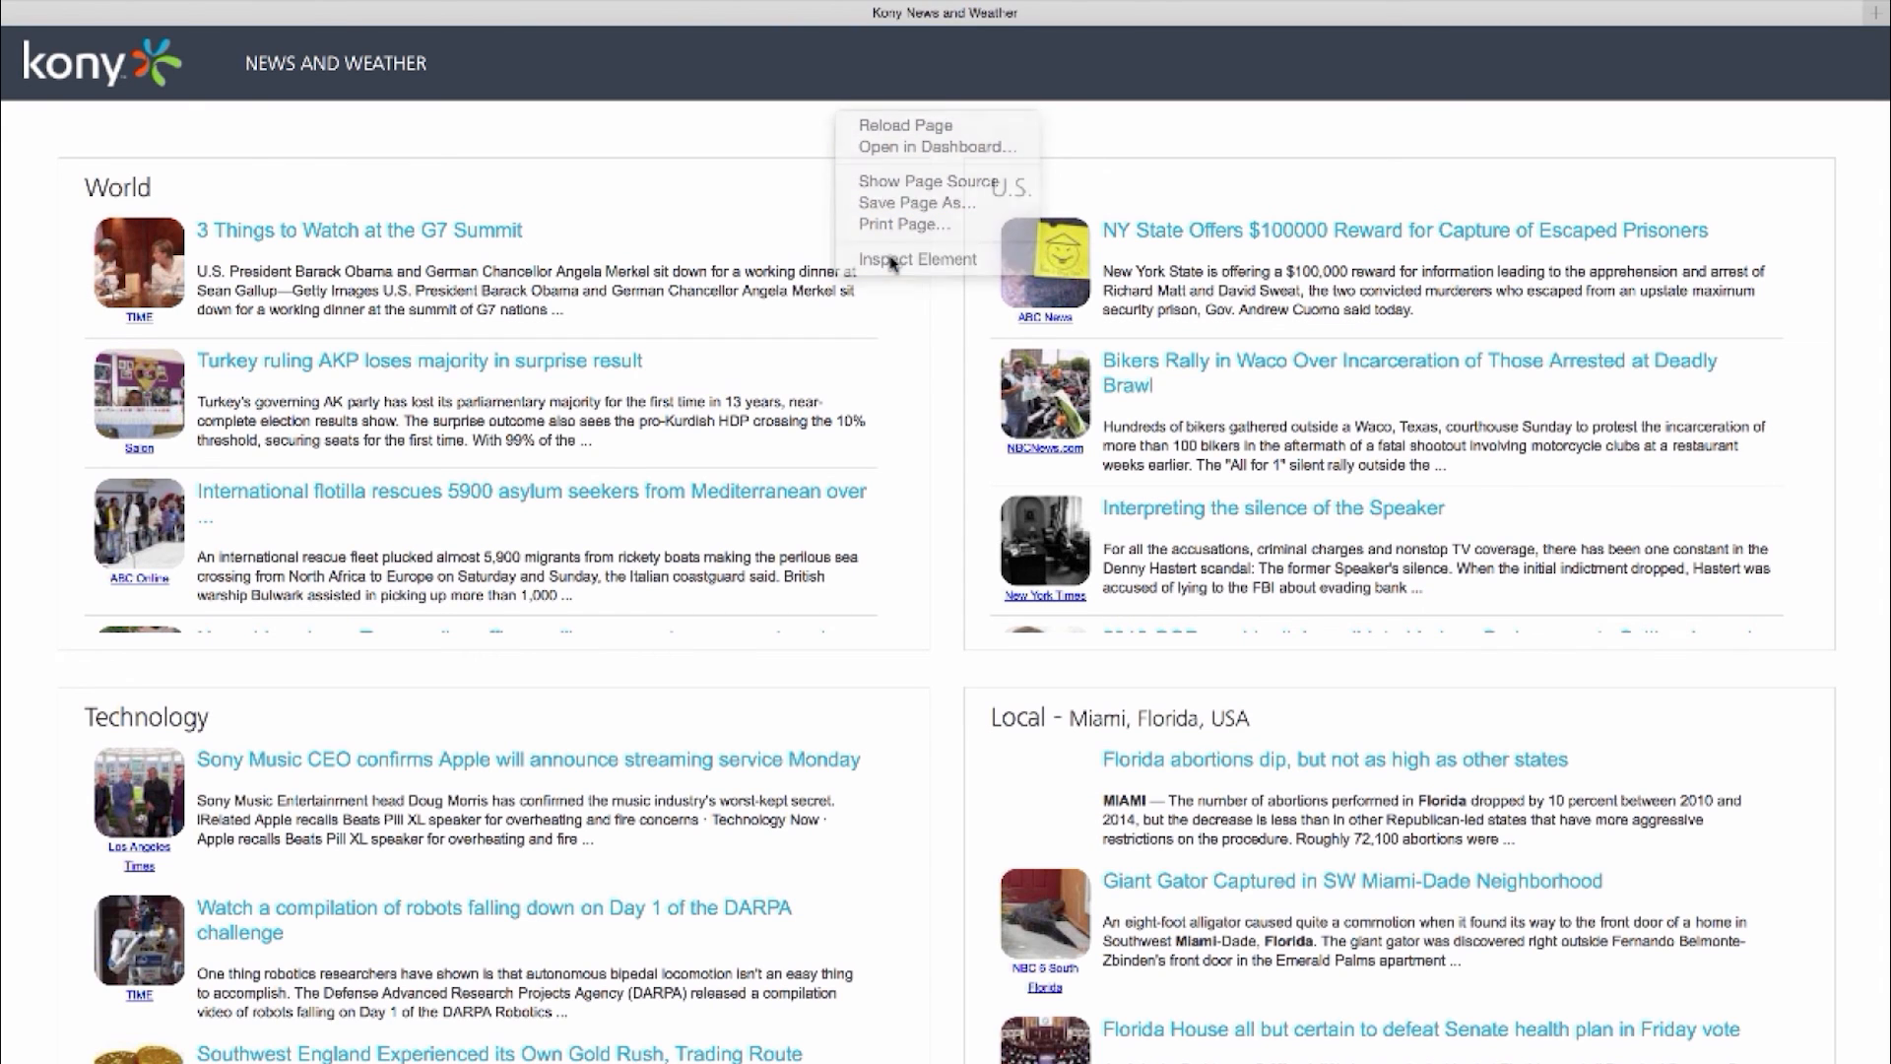
click(127, 734)
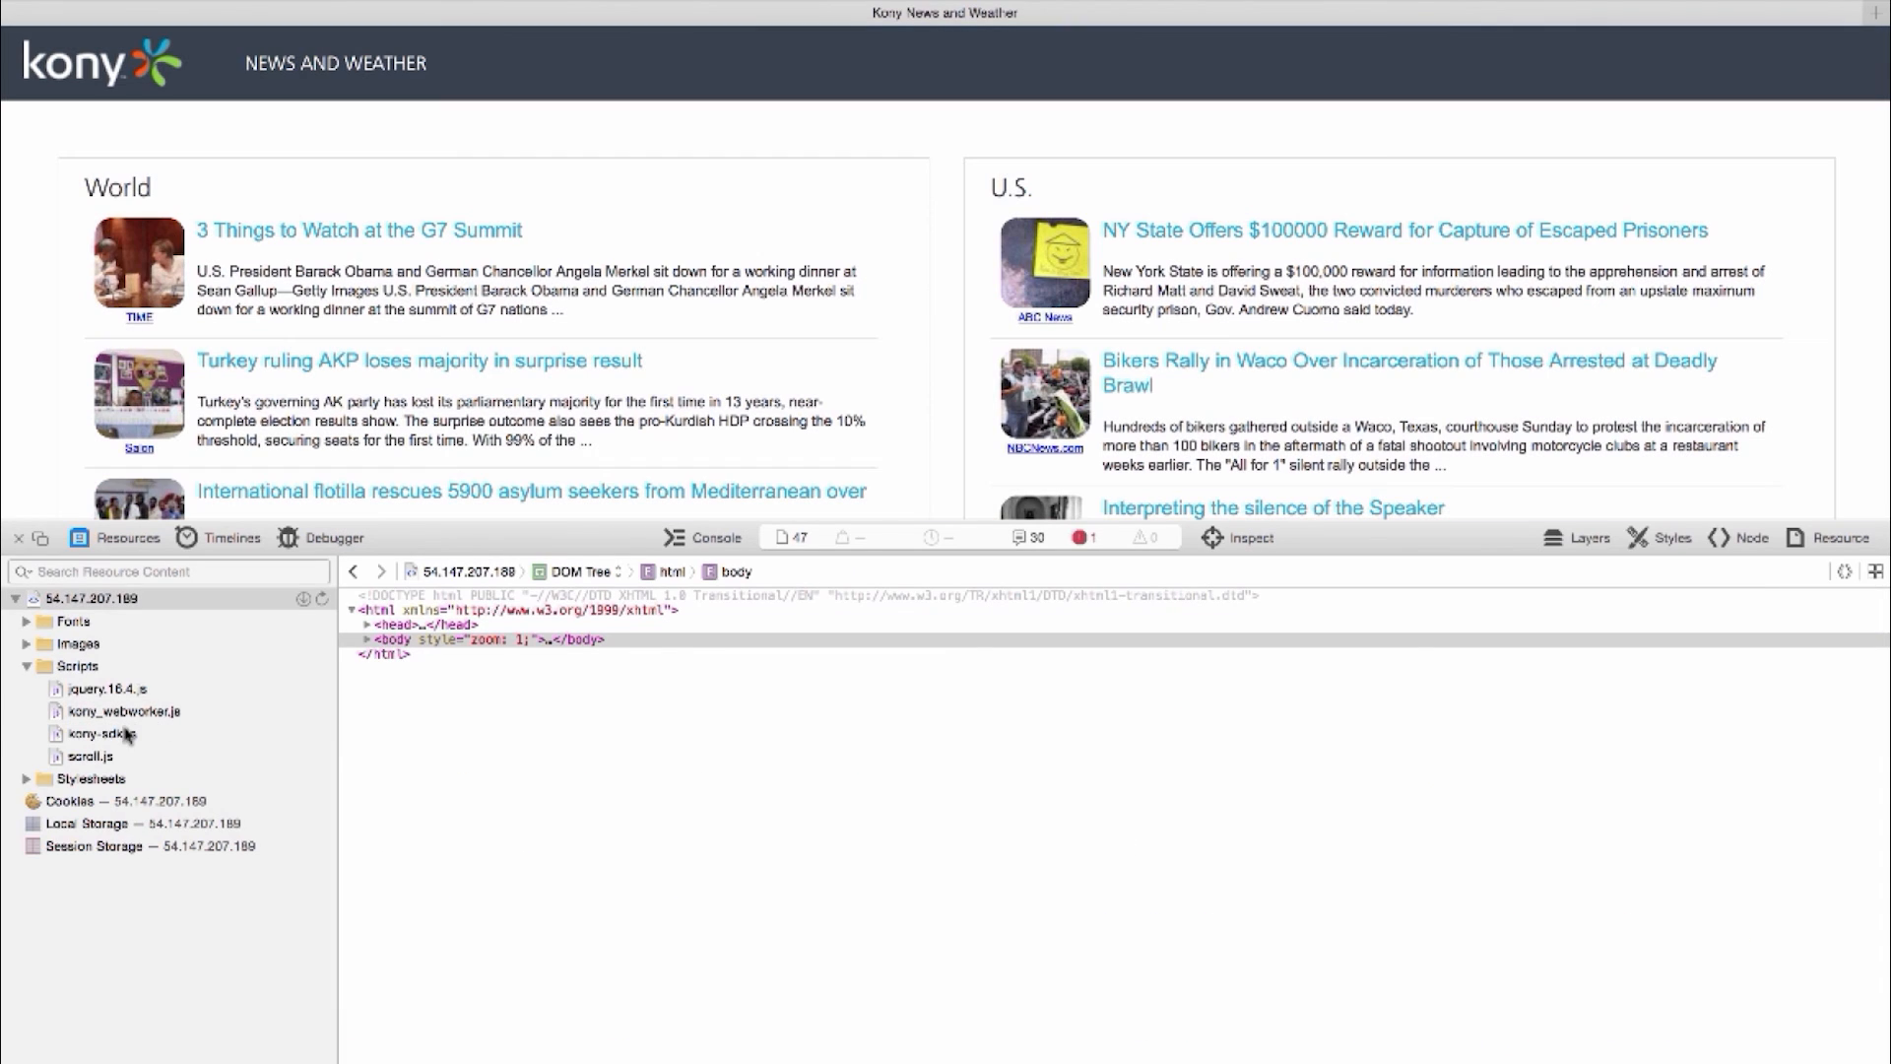
scroll(613, 748, down, 5)
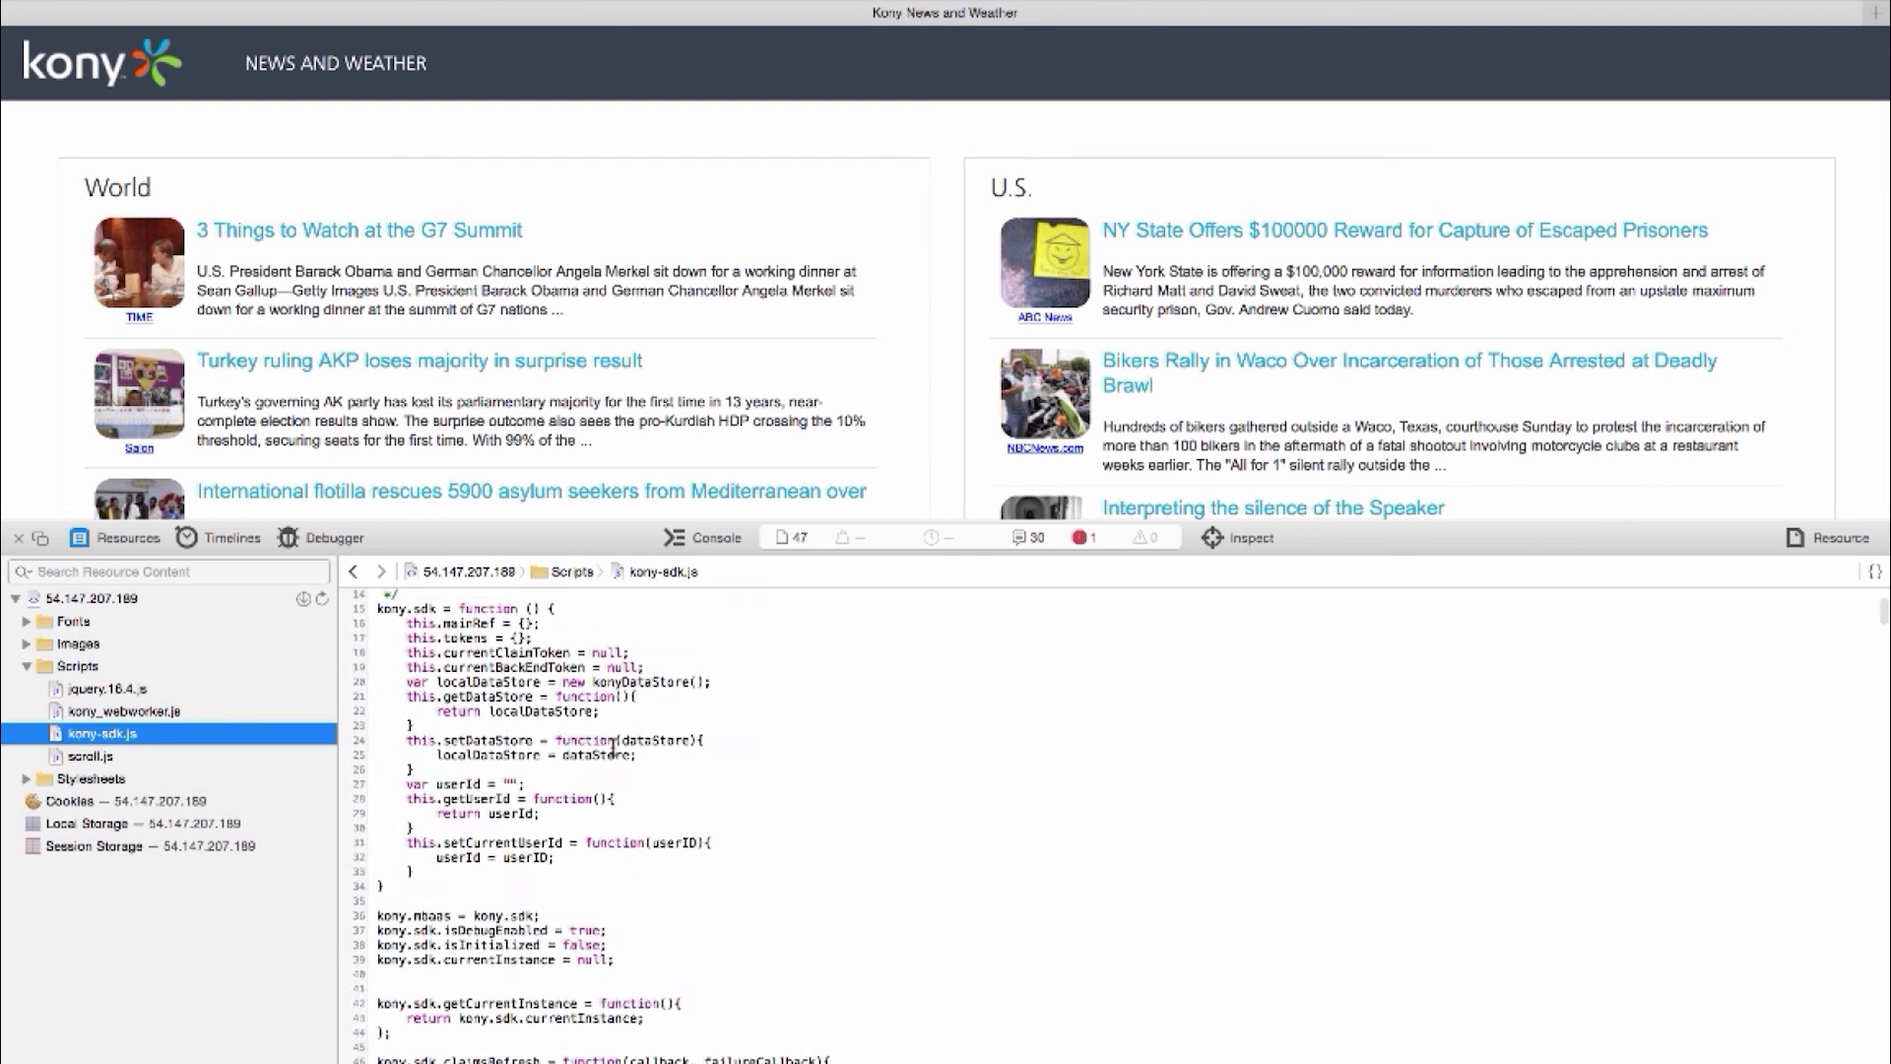
scroll(613, 748, up, 5)
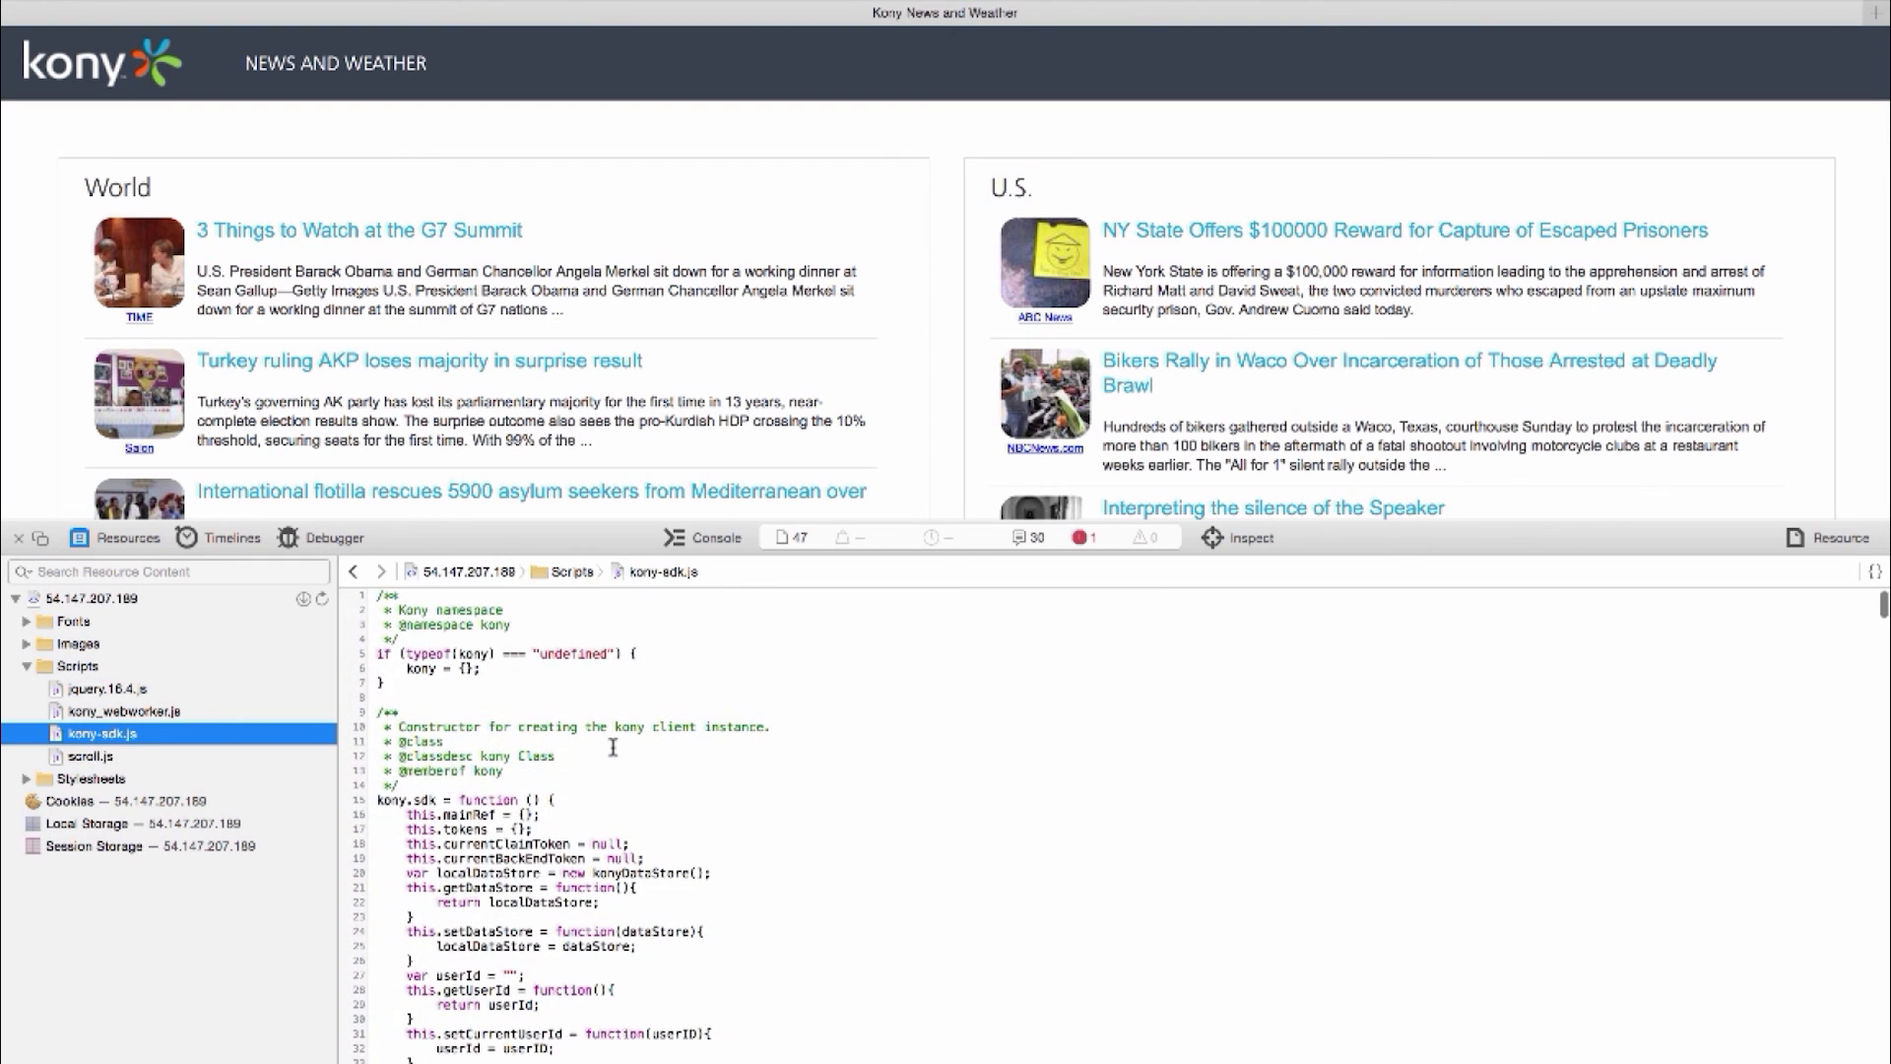
Open the kony_webworker.js script and examine the initSDK function that initializes the Kony SDK
click(121, 712)
drag(366, 626, 427, 789)
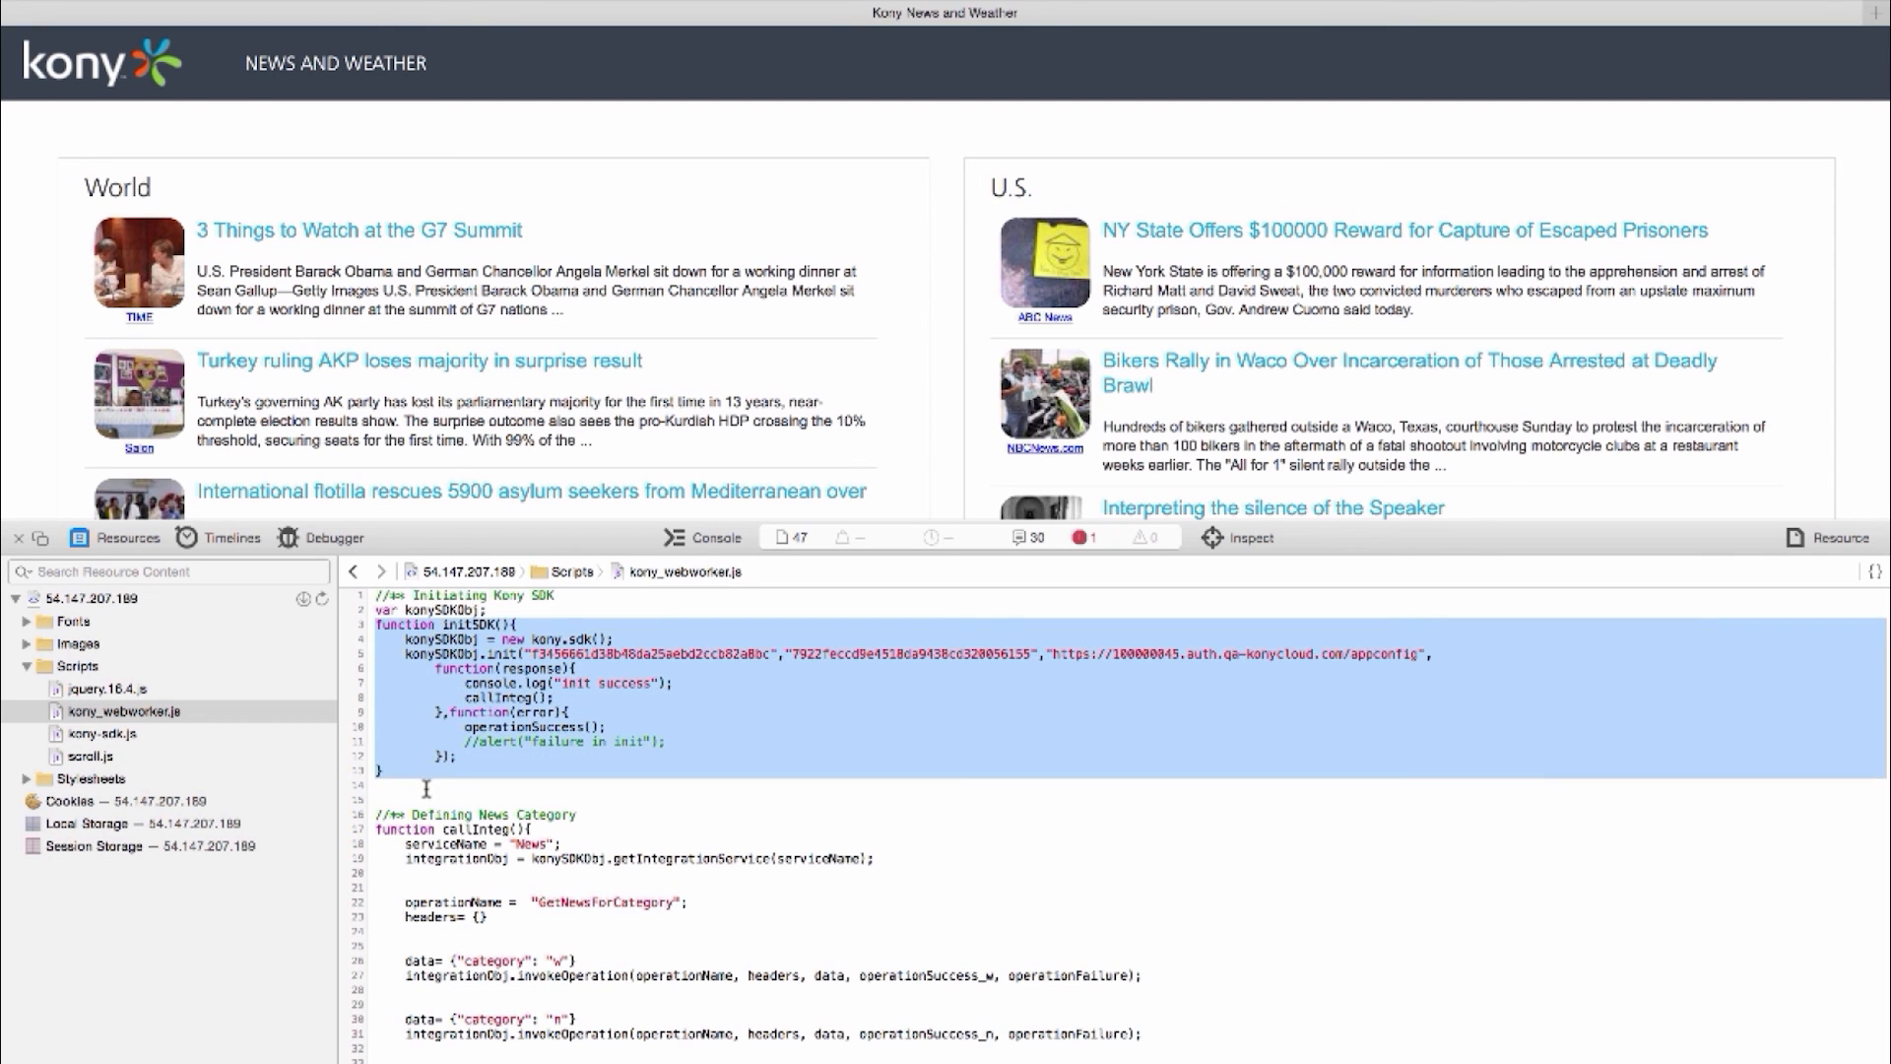
click(700, 771)
Examine callInteg's getIntegrationService call, its invokeOperation calls for the news categories, and the LocalNews cityName data
scroll(718, 751, down, 3)
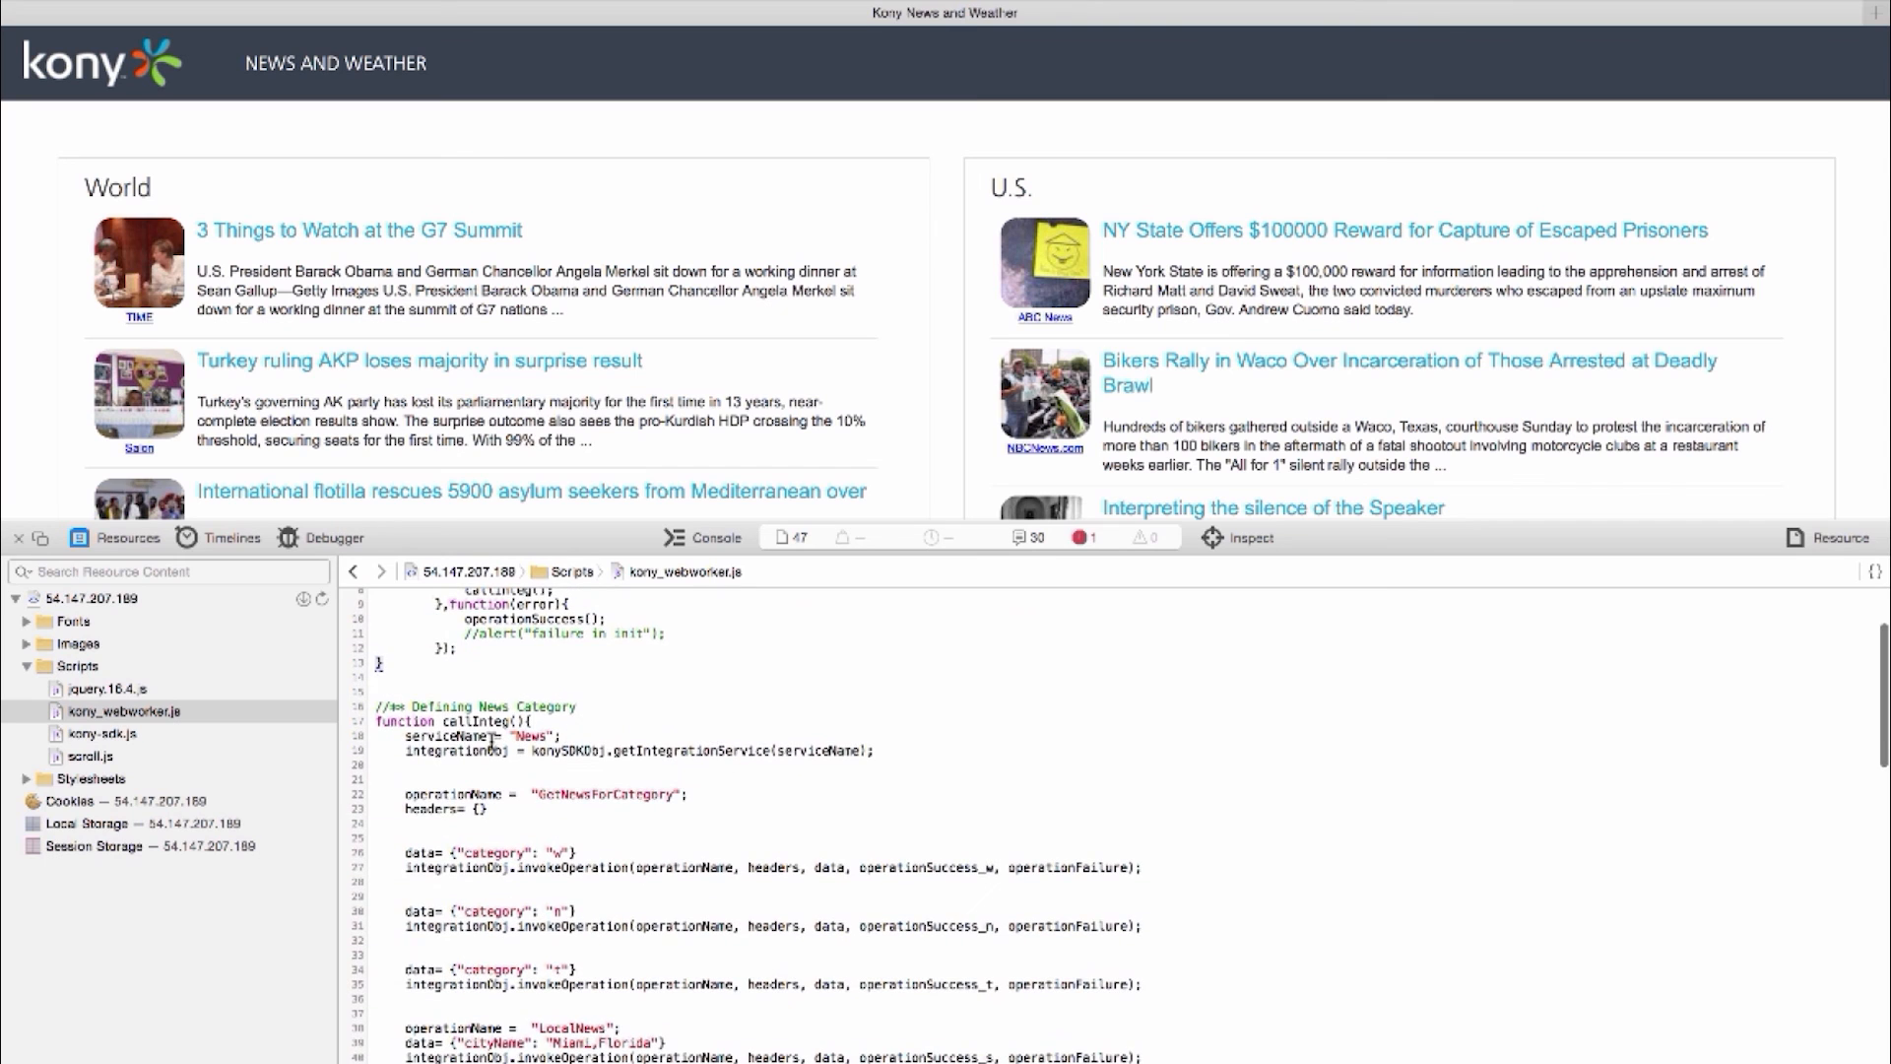
triple_click(450, 753)
scroll(632, 774, down, 5)
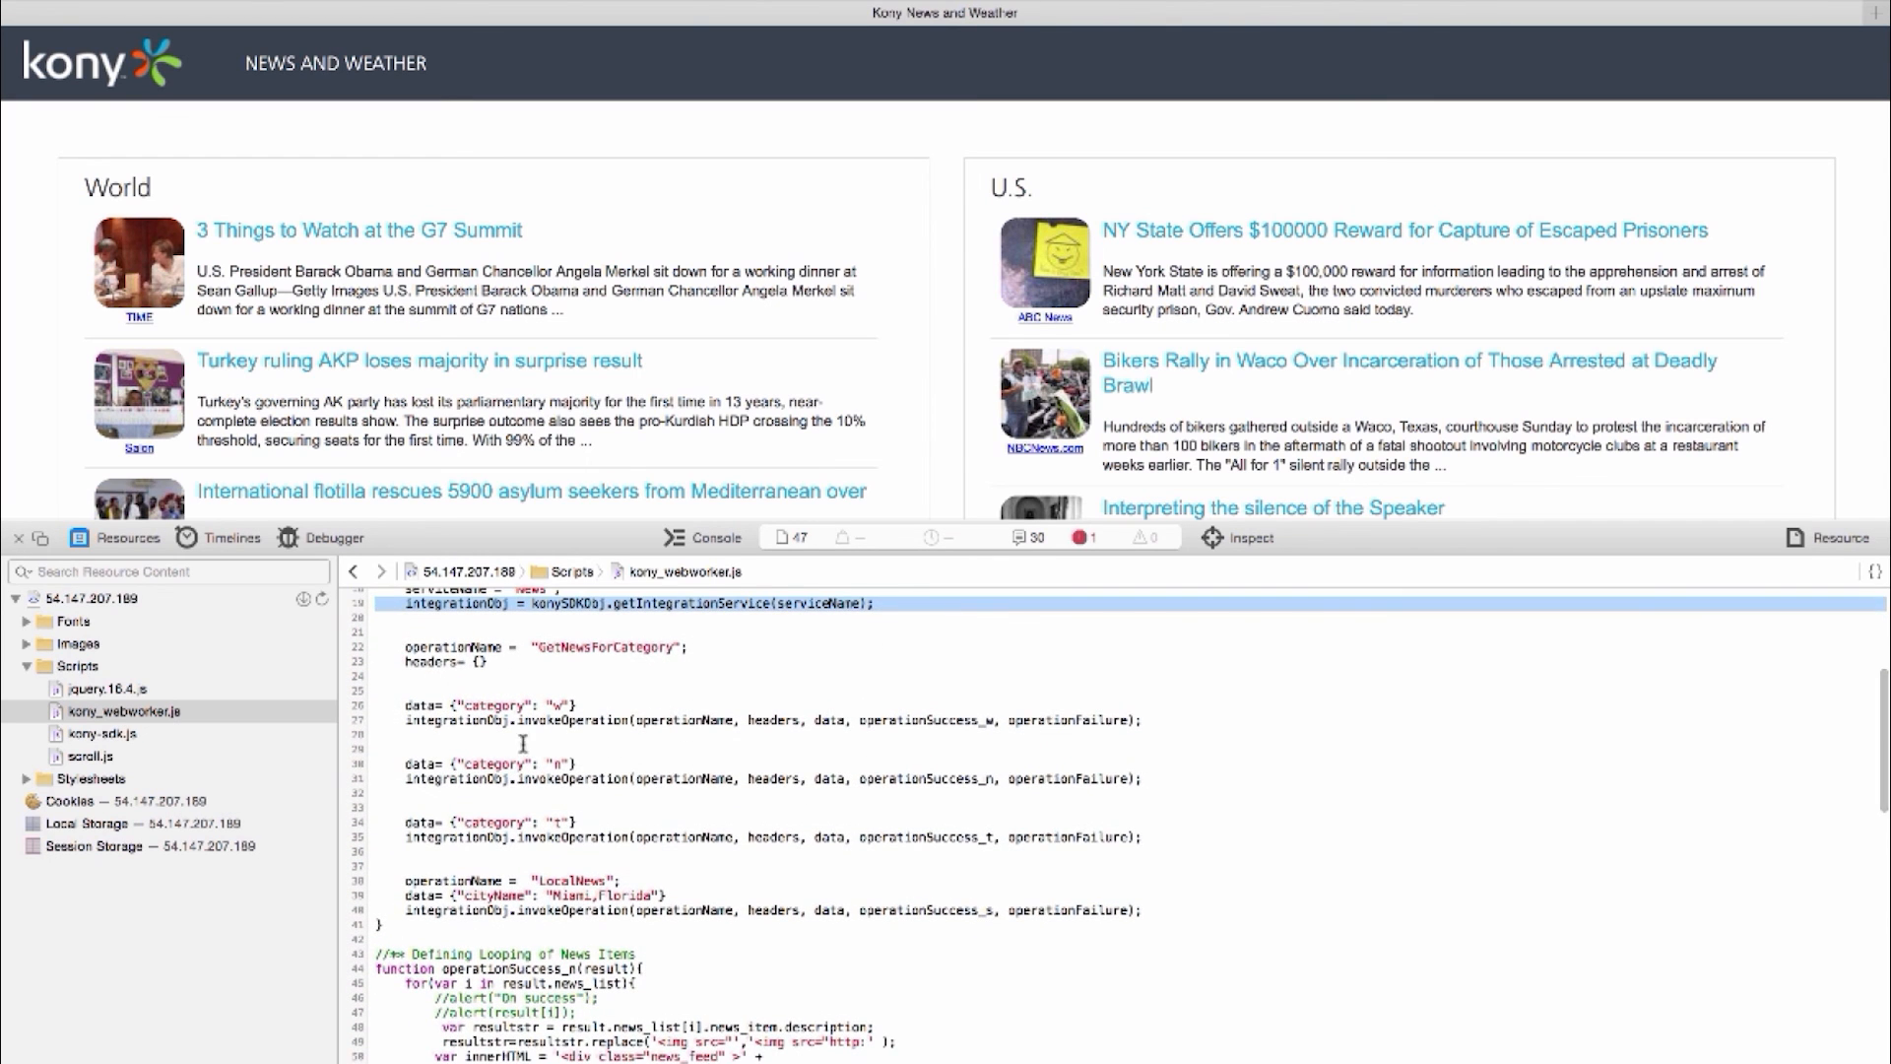
triple_click(473, 720)
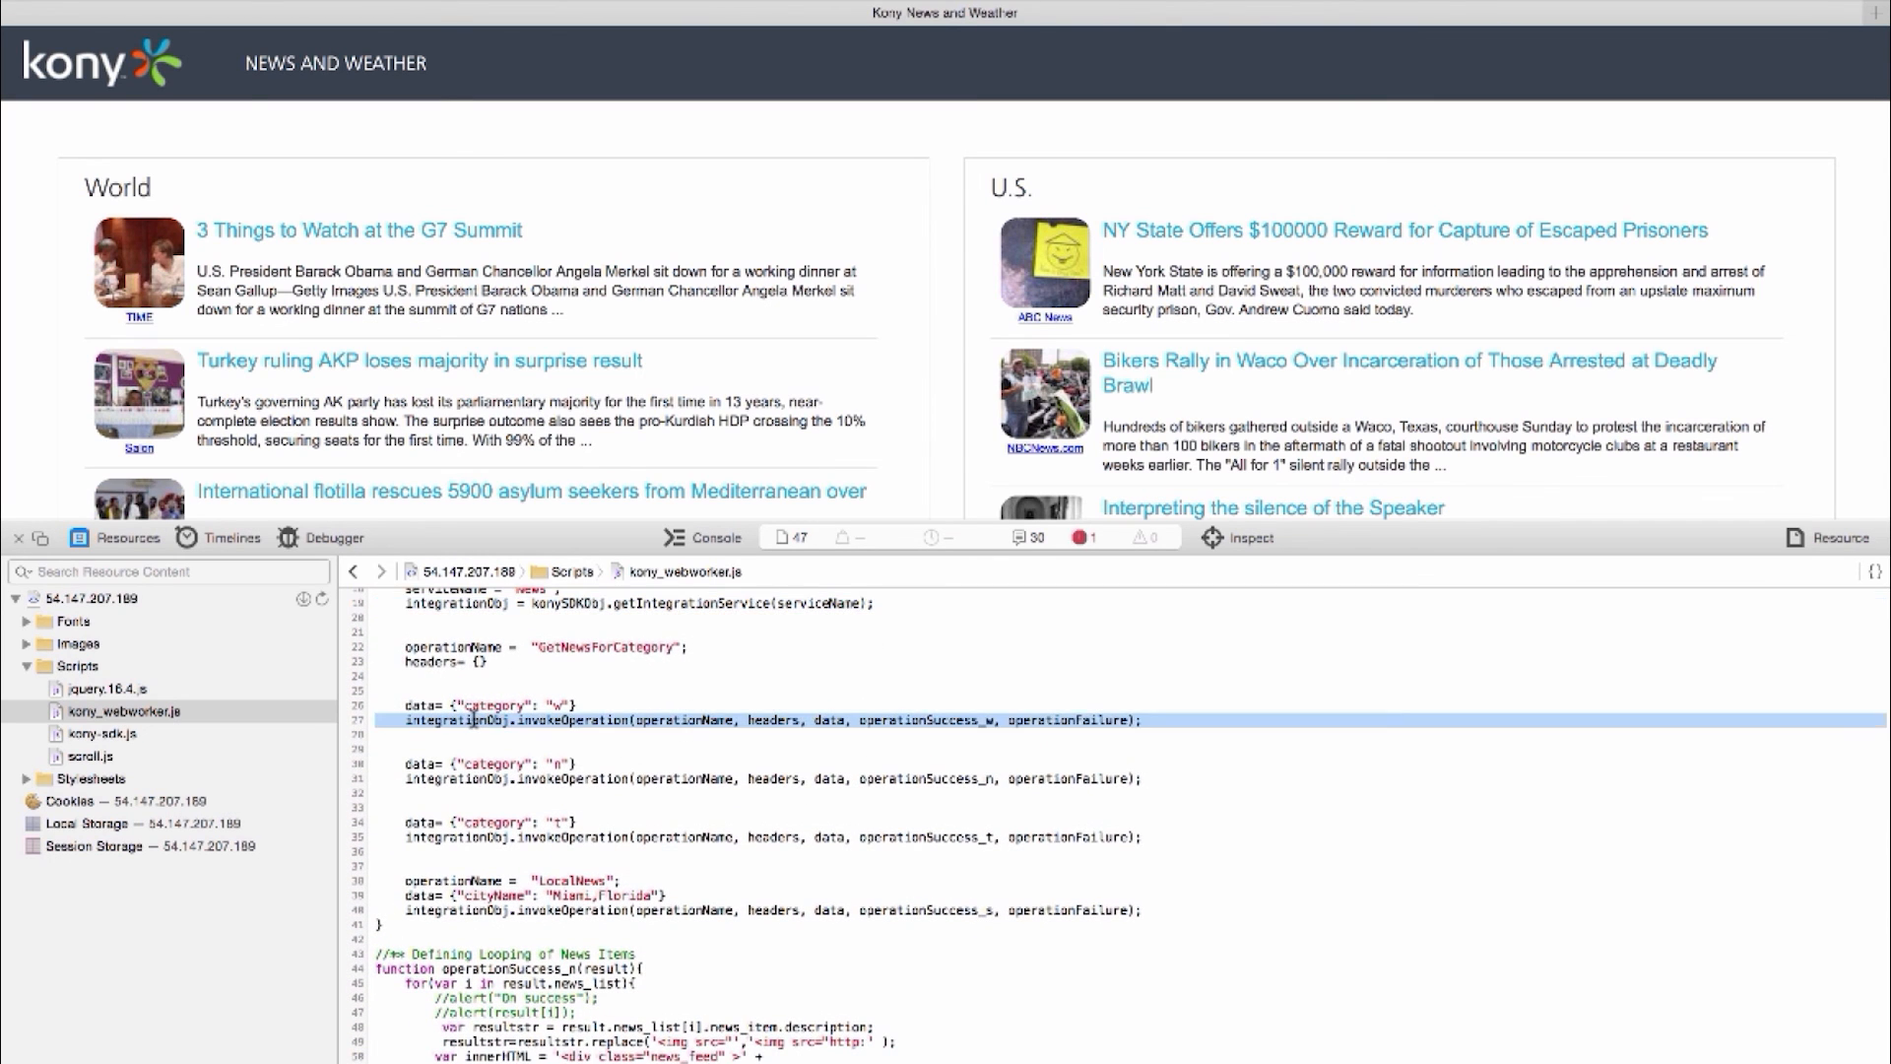
double_click(593, 778)
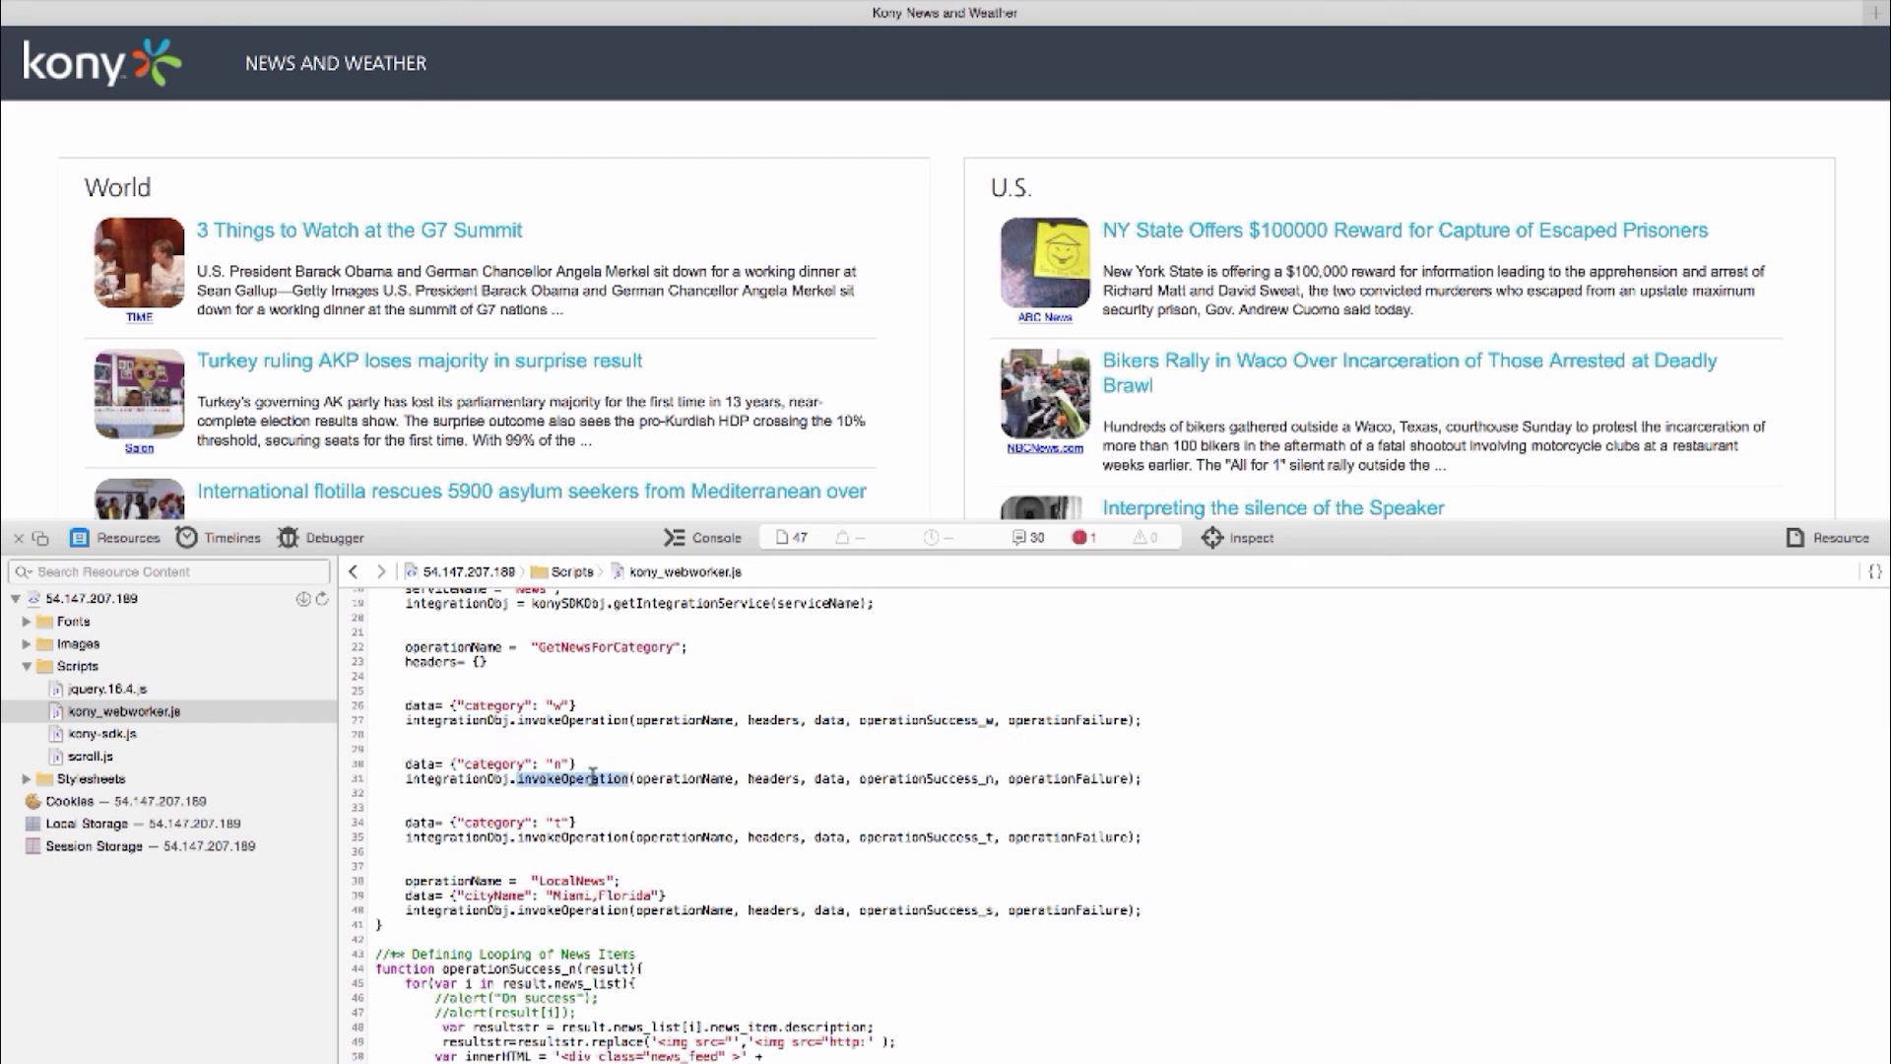
click(594, 778)
scroll(651, 835, down, 2)
triple_click(430, 829)
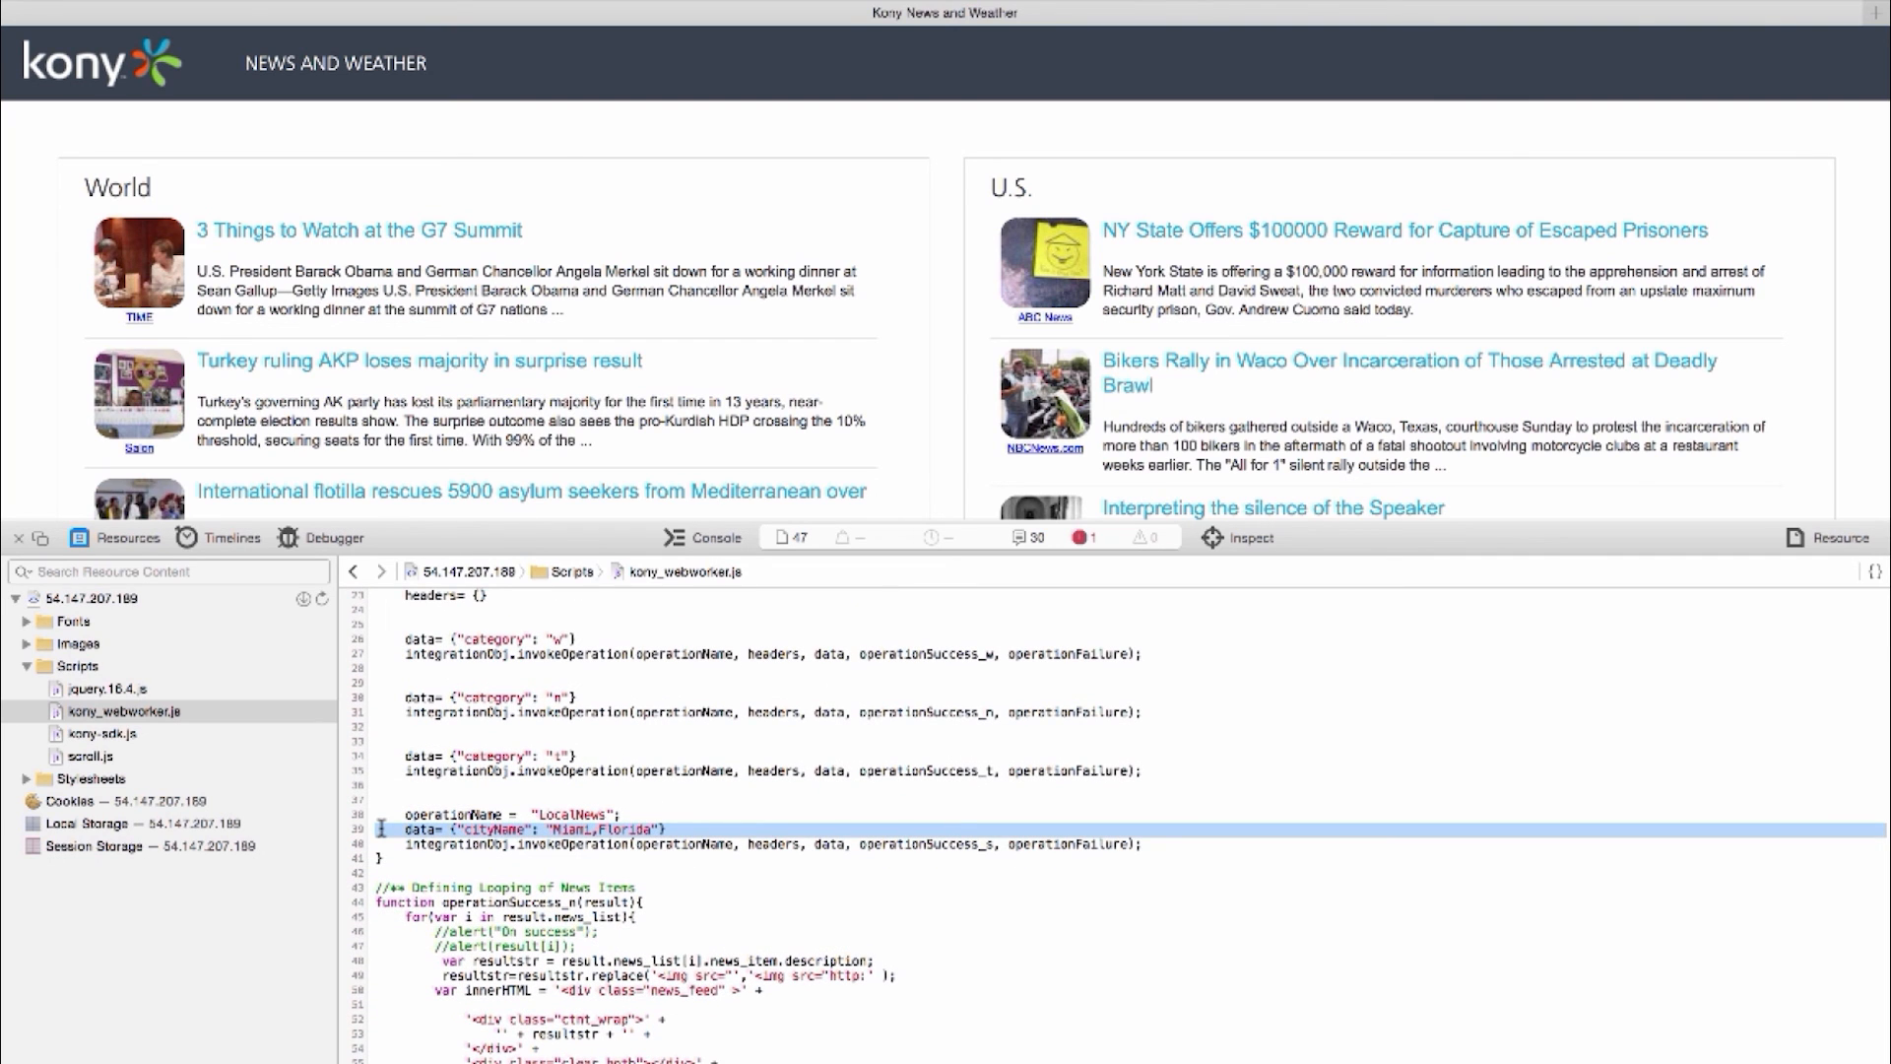
Review the operationSuccess functions that loop through the news items and the operationFailure handler, and close the web inspector
scroll(384, 832, down, 5)
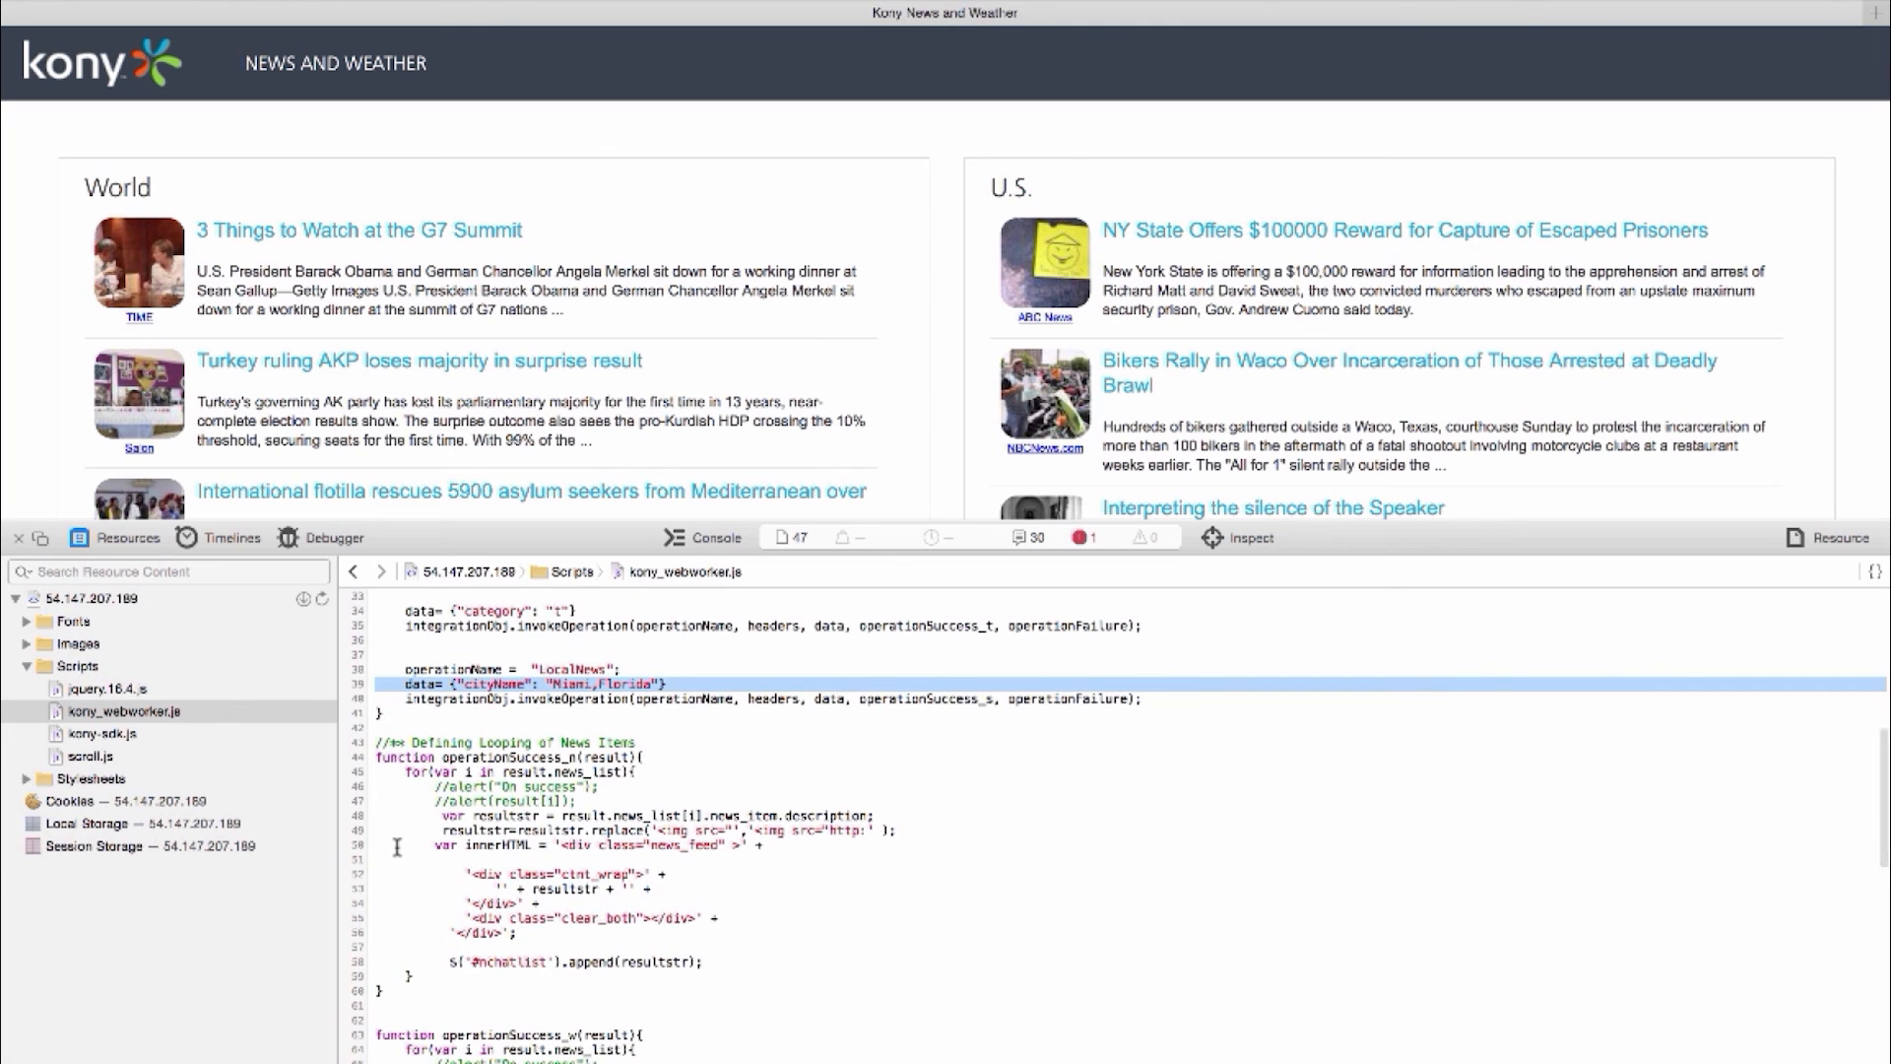
scroll(397, 847, down, 10)
scroll(397, 847, down, 9)
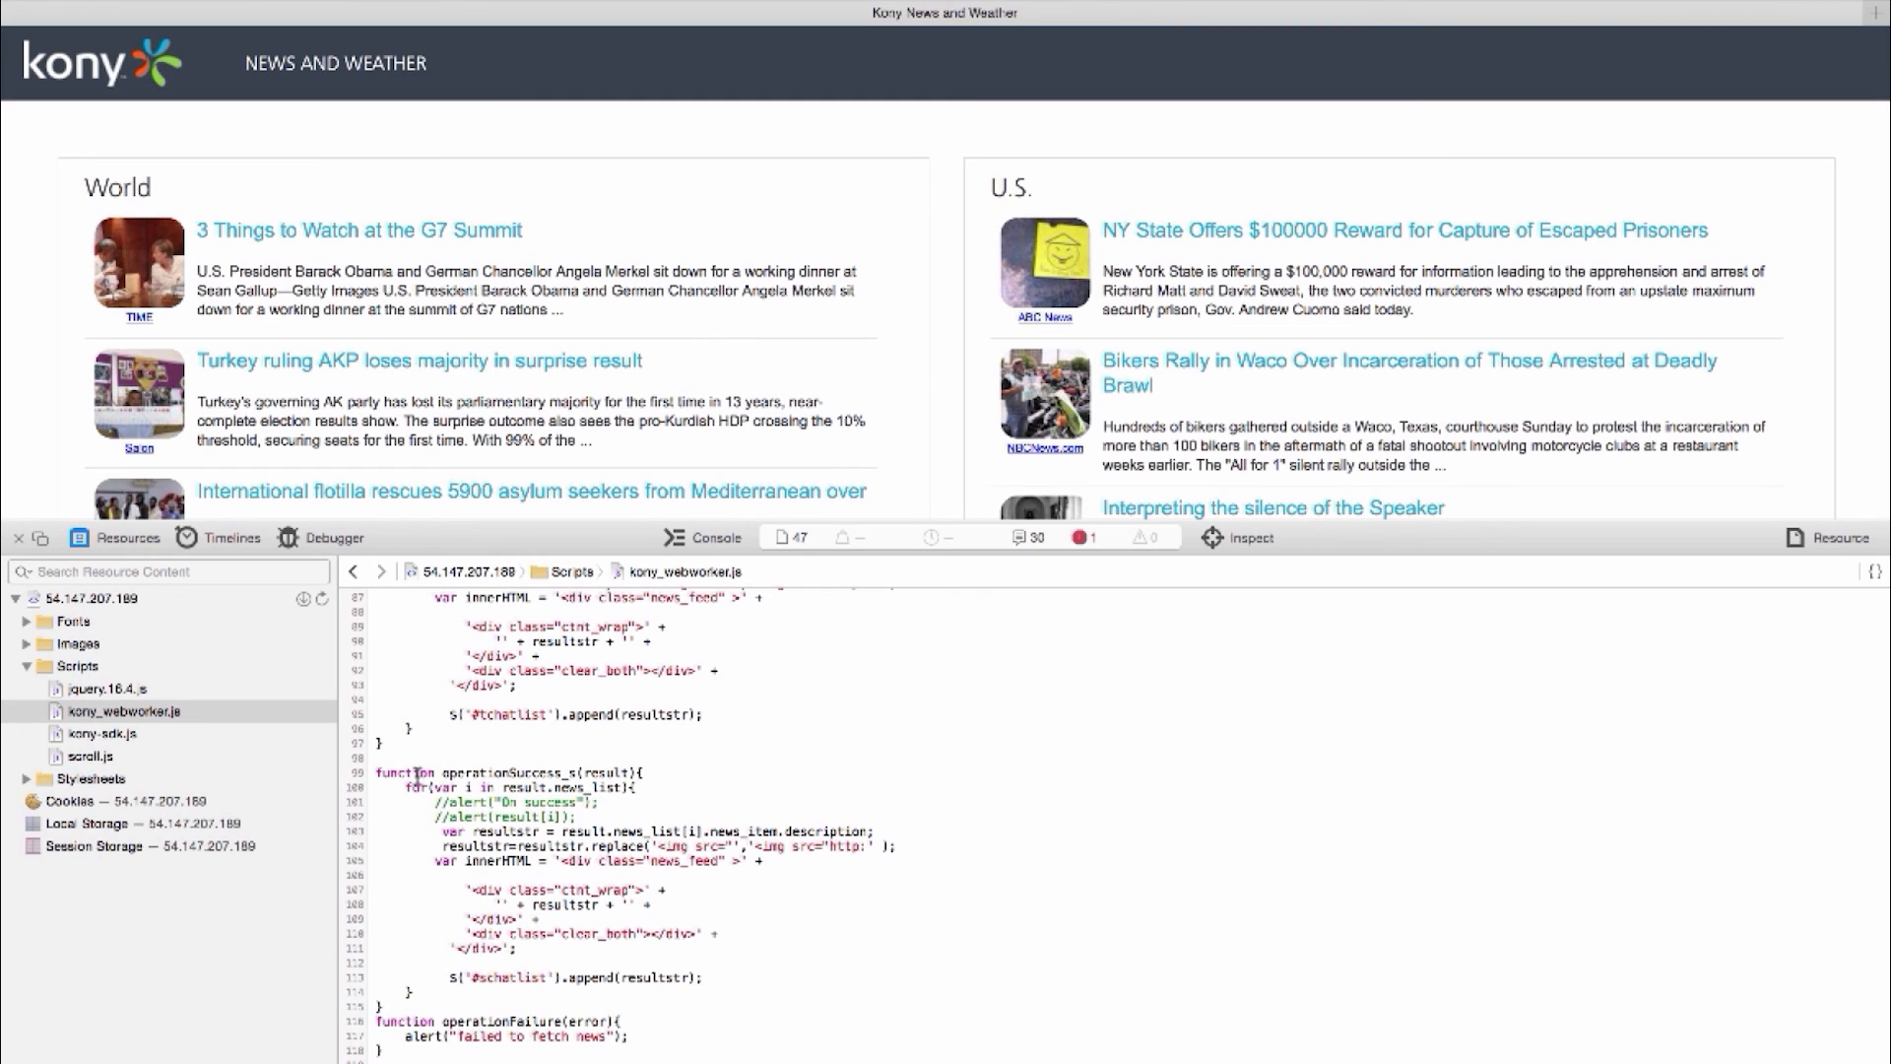
click(18, 538)
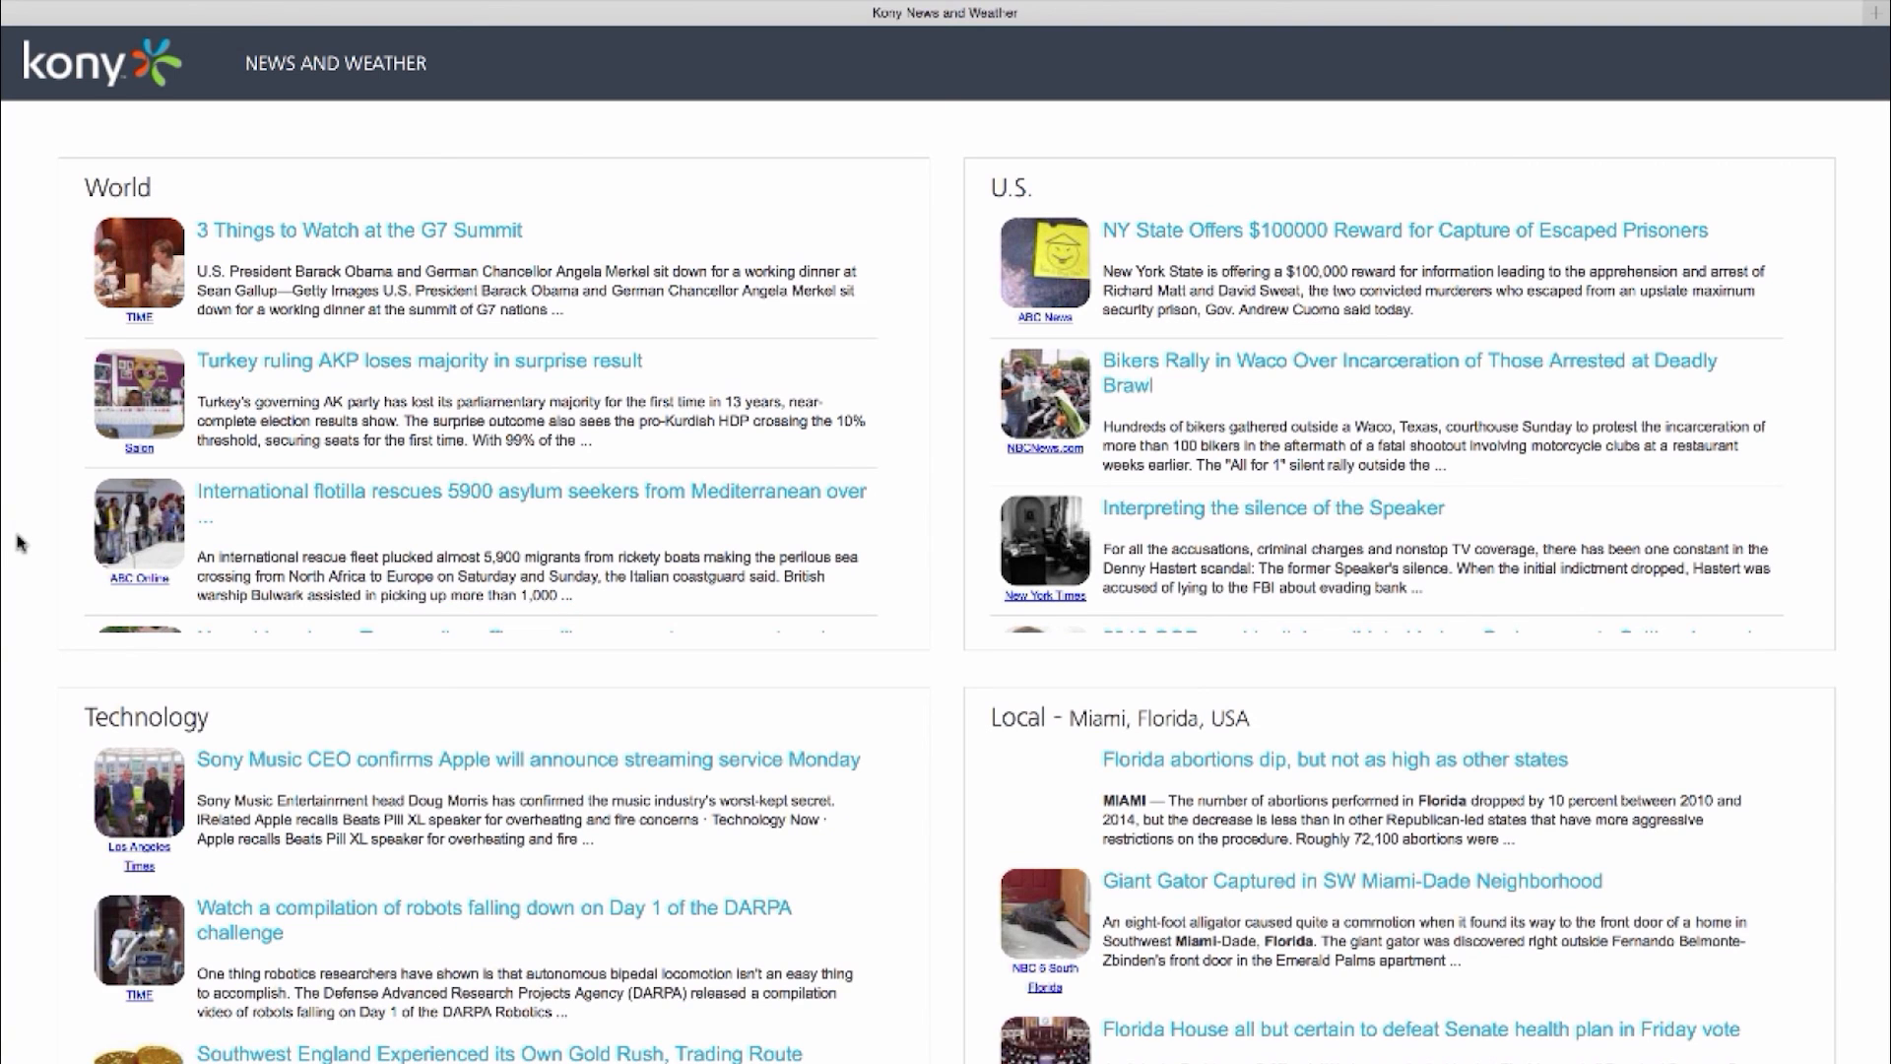